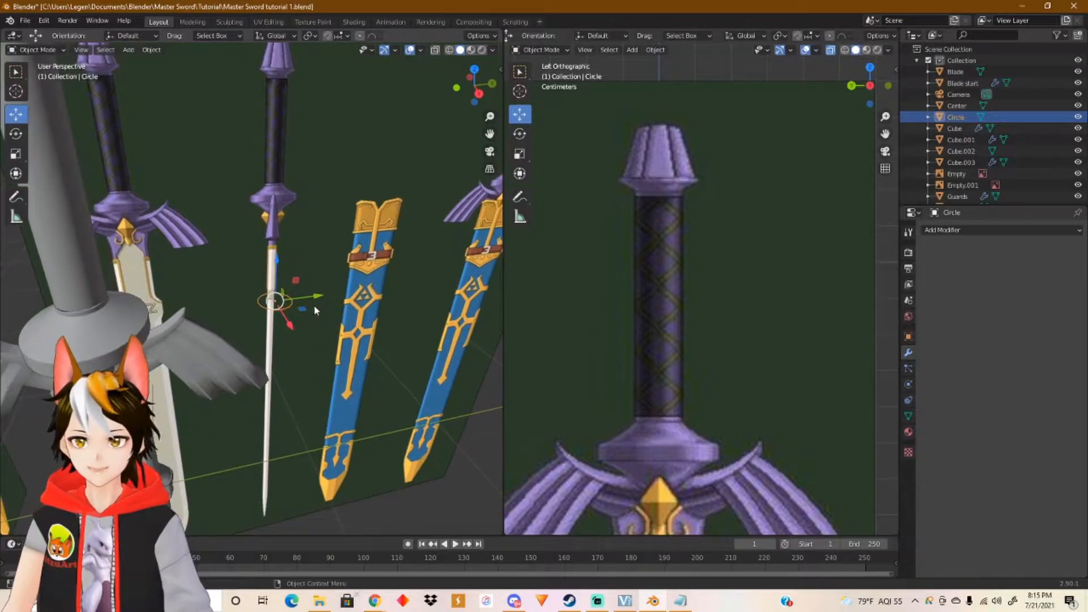
Rotate the Circle -90° about the global X axis so it stands upright.
{"action": "left_click", "coordinate": [16, 134]}
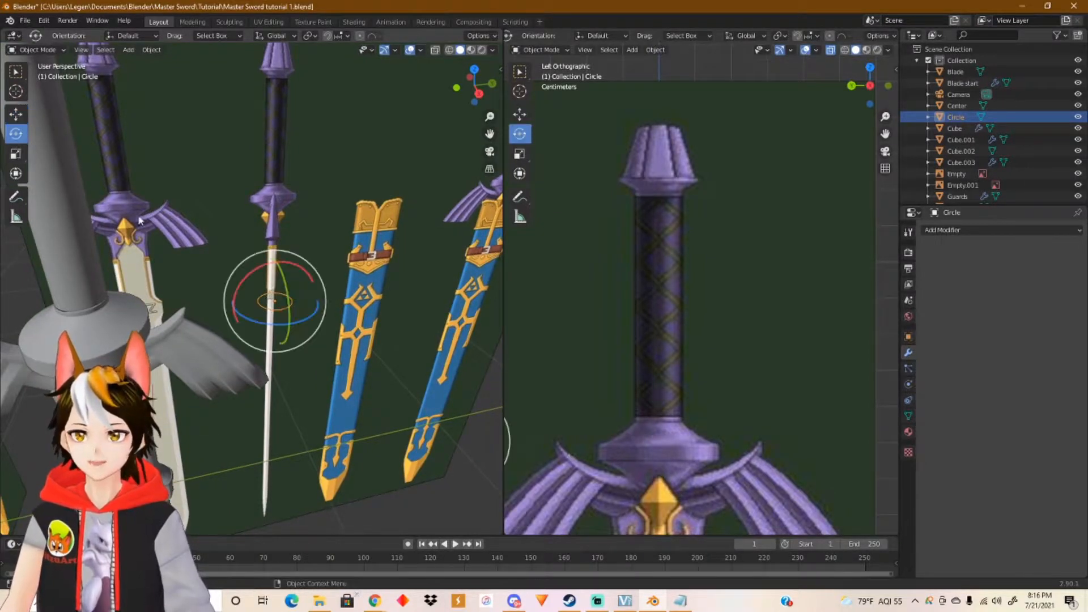
{"action": "middle_click_drag", "start_coordinate": [294, 284], "coordinate": [293, 286]}
{"action": "left_click_drag", "start_coordinate": [231, 235], "coordinate": [257, 267]}
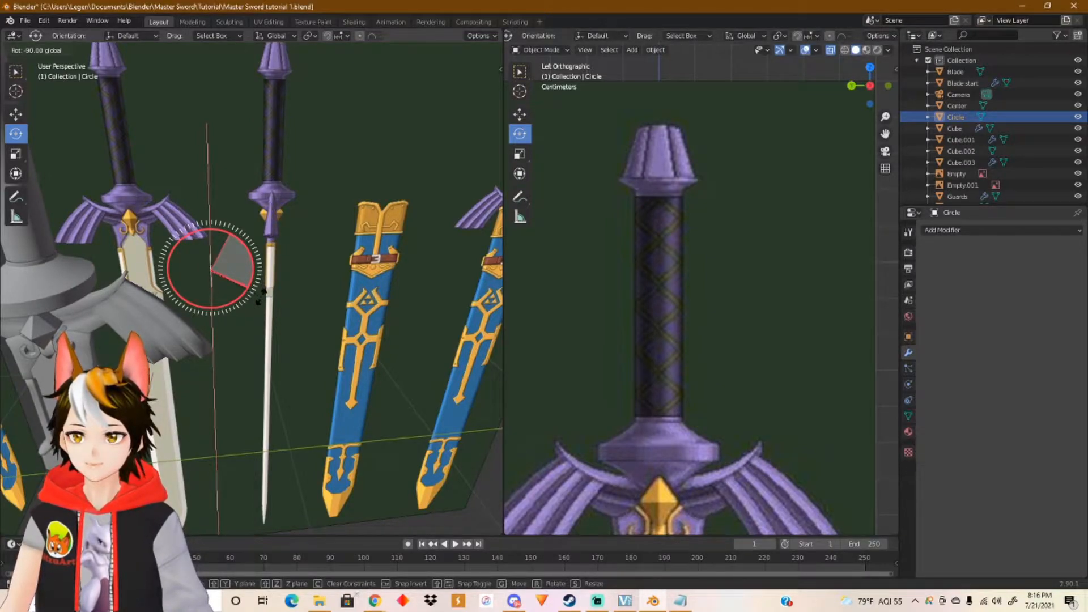
{"action": "left_click_drag", "start_coordinate": [262, 296], "coordinate": [264, 295], "text": "ctrl"}
{"action": "scroll", "coordinate": [264, 294], "scroll_direction": "up", "scroll_amount": 3}
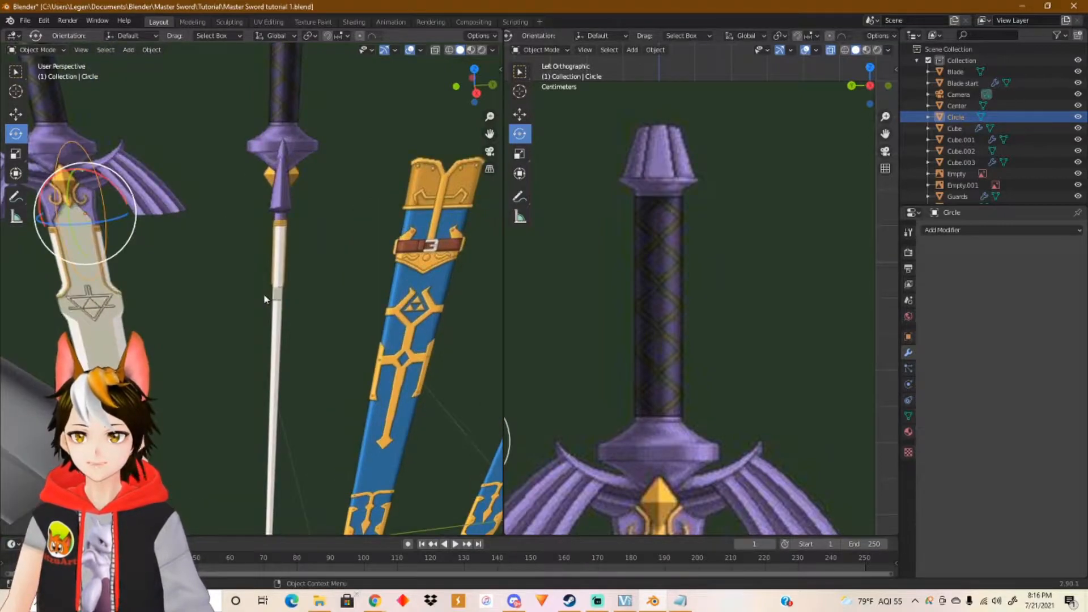
{"action": "scroll", "coordinate": [264, 294], "scroll_direction": "down", "scroll_amount": 5}
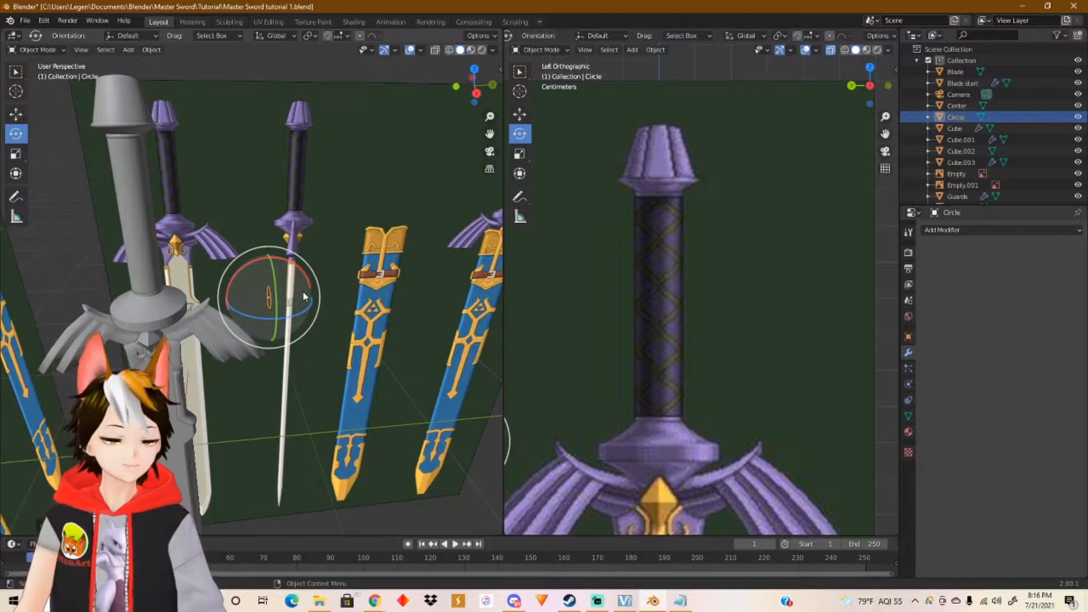
Add a Screw modifier to the Circle.
{"action": "mouse_move", "coordinate": [319, 291]}
{"action": "middle_mouse_down"}
{"action": "mouse_move", "coordinate": [306, 288]}
{"action": "mouse_move", "coordinate": [316, 294]}
{"action": "middle_mouse_up"}
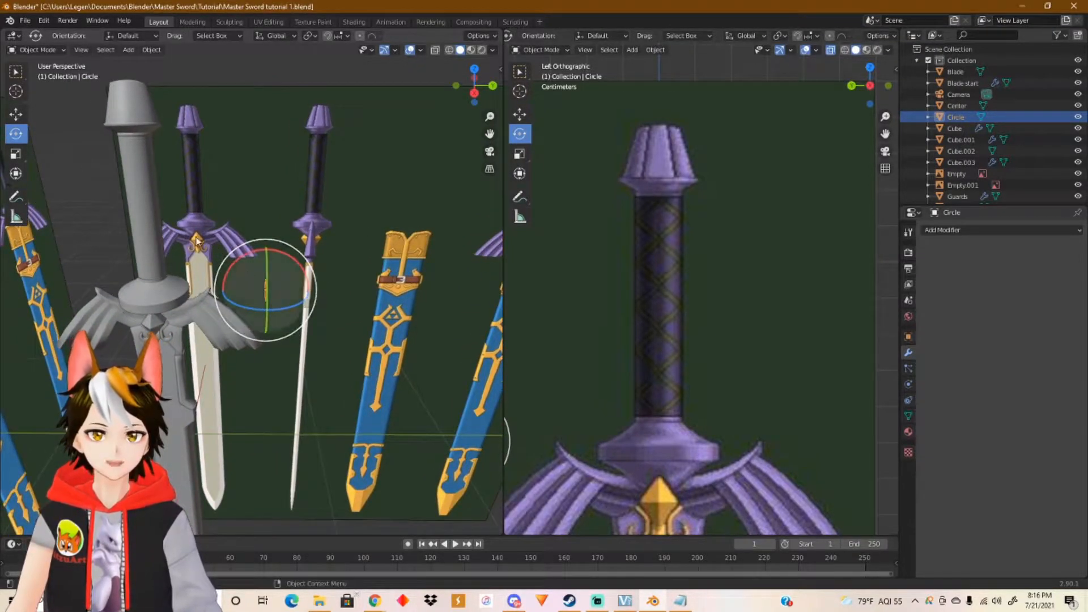
{"action": "middle_click_drag", "start_coordinate": [273, 235], "coordinate": [278, 248]}
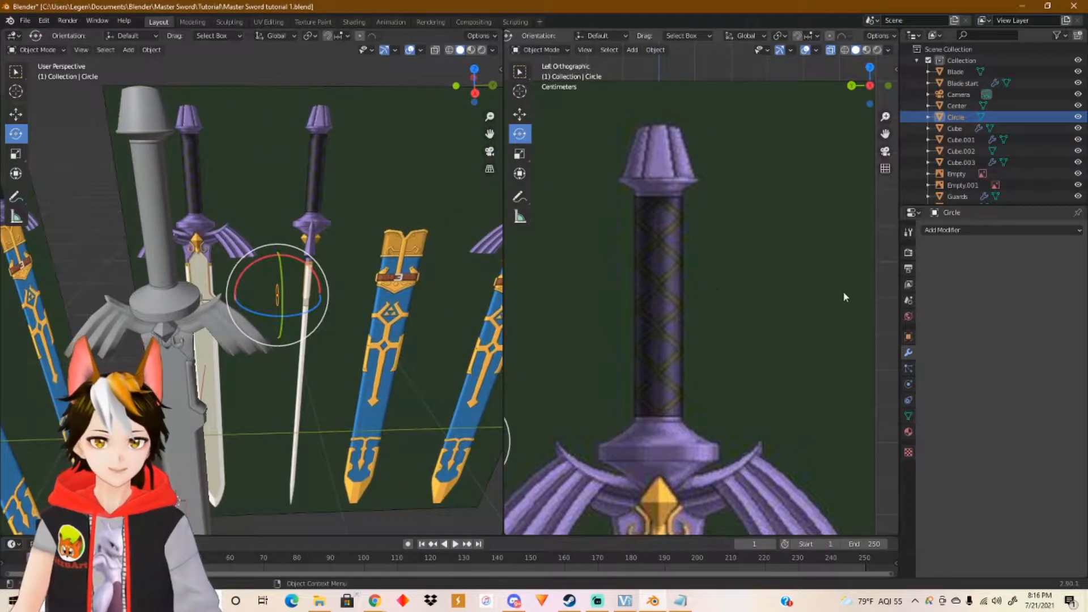
{"action": "left_click", "coordinate": [984, 231]}
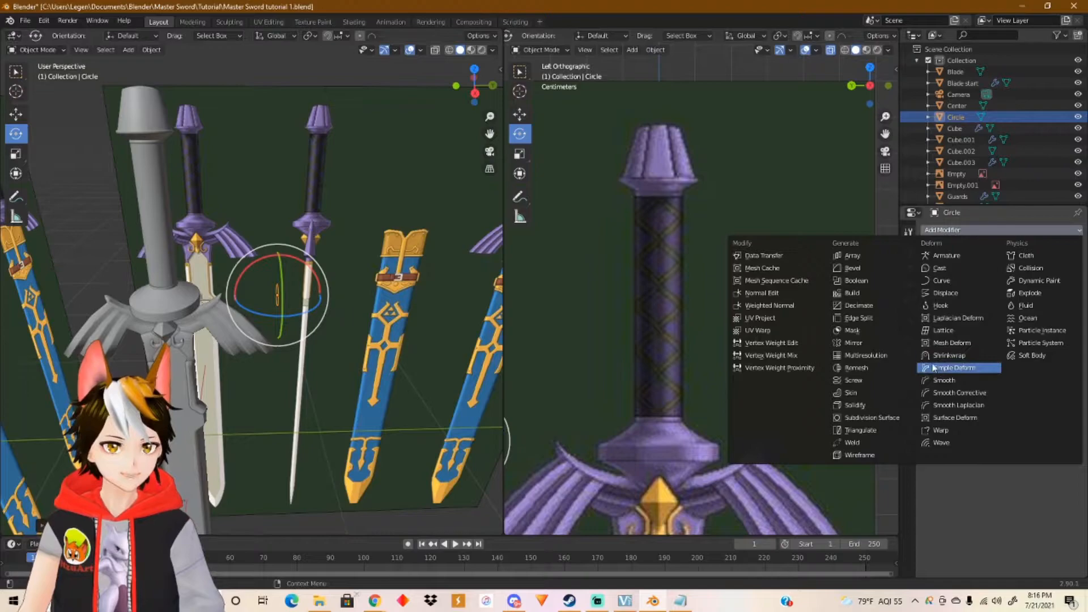
{"action": "left_click", "coordinate": [876, 386]}
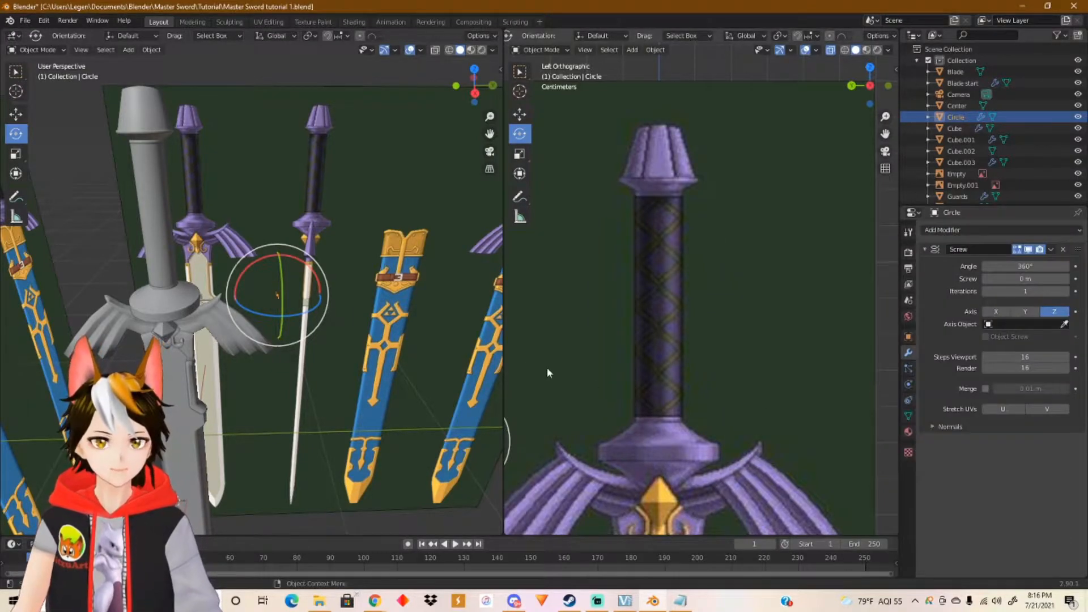
Set the Screw modifier's screw offset to 3.2 m.
{"action": "scroll", "coordinate": [367, 338], "scroll_direction": "up", "scroll_amount": 3}
{"action": "middle_click_drag", "start_coordinate": [379, 336], "coordinate": [300, 329]}
{"action": "scroll", "coordinate": [329, 339], "scroll_direction": "up", "scroll_amount": 2}
{"action": "middle_click_drag", "start_coordinate": [356, 348], "coordinate": [354, 345]}
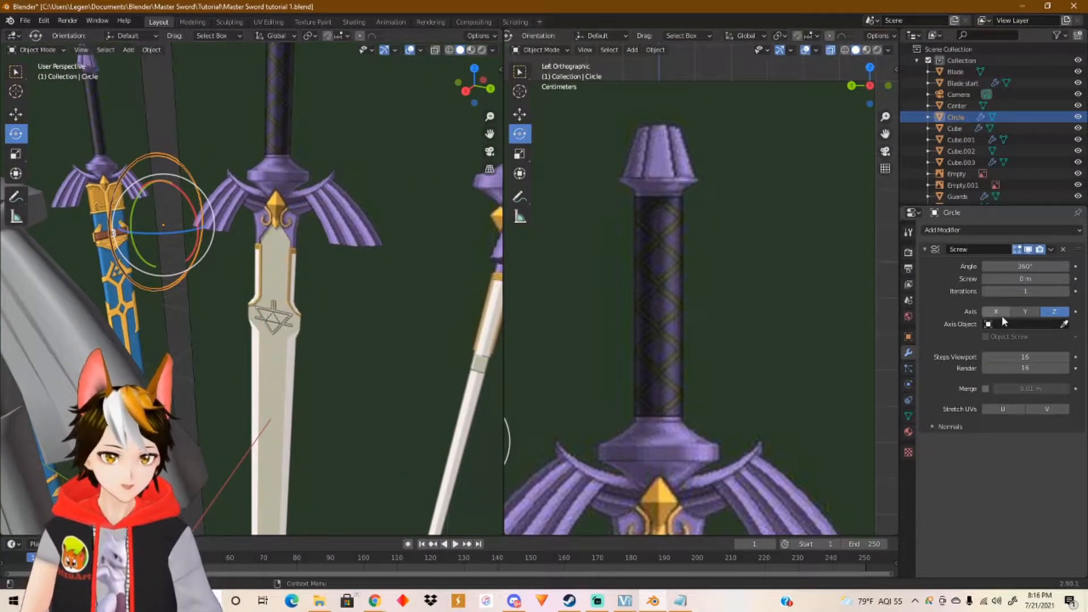
{"action": "left_click", "coordinate": [1025, 279]}
{"action": "type", "text": "1"}
{"action": "key", "text": "Return"}
{"action": "left_click_drag", "start_coordinate": [1026, 279], "coordinate": [1057, 278]}
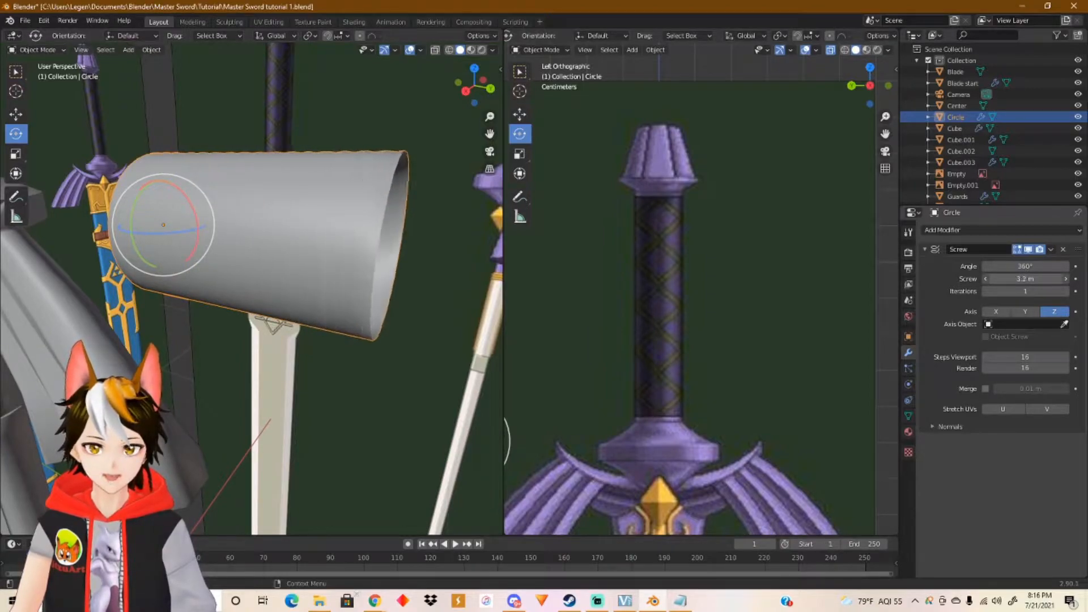
Compare the Screw modifier's axes and set its axis to Y.
{"action": "scroll", "coordinate": [397, 319], "scroll_direction": "down", "scroll_amount": 4}
{"action": "middle_click_drag", "start_coordinate": [350, 307], "coordinate": [372, 307]}
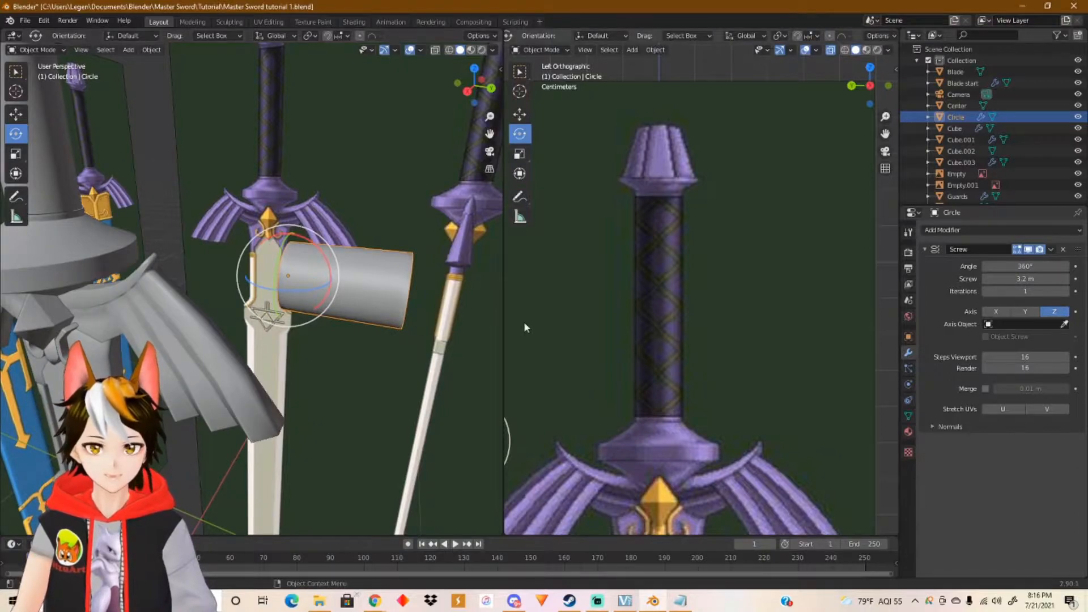
{"action": "left_click", "coordinate": [1026, 311]}
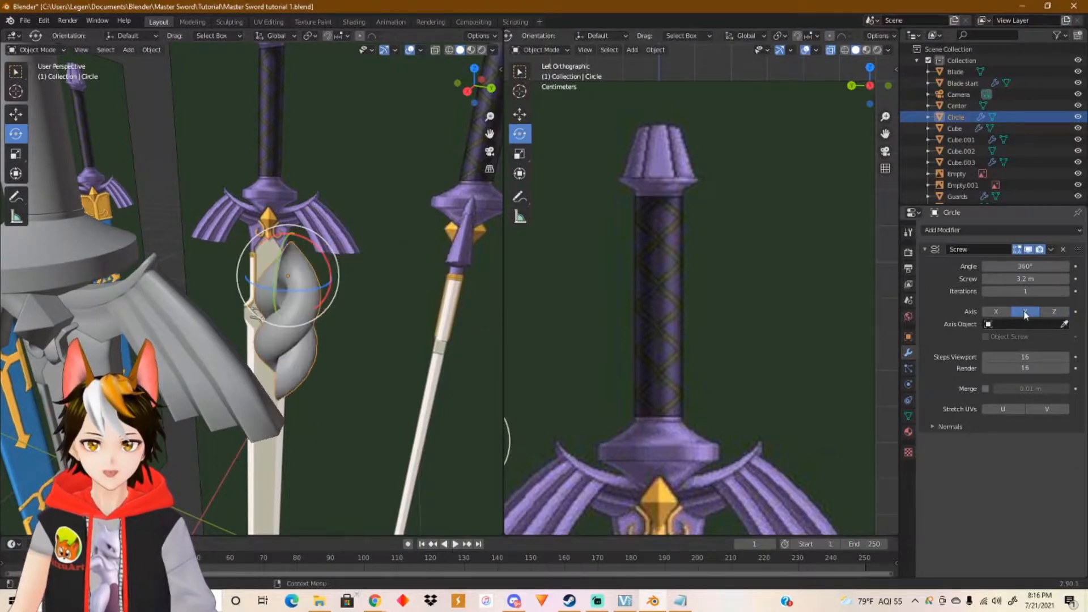
{"action": "left_click", "coordinate": [1001, 312]}
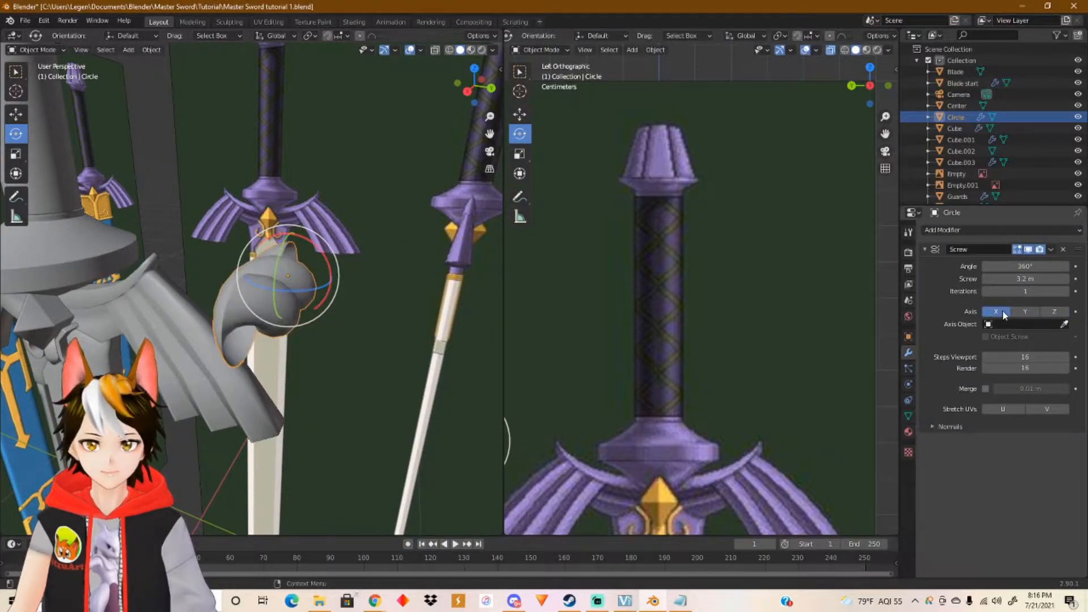
{"action": "left_click", "coordinate": [1026, 312]}
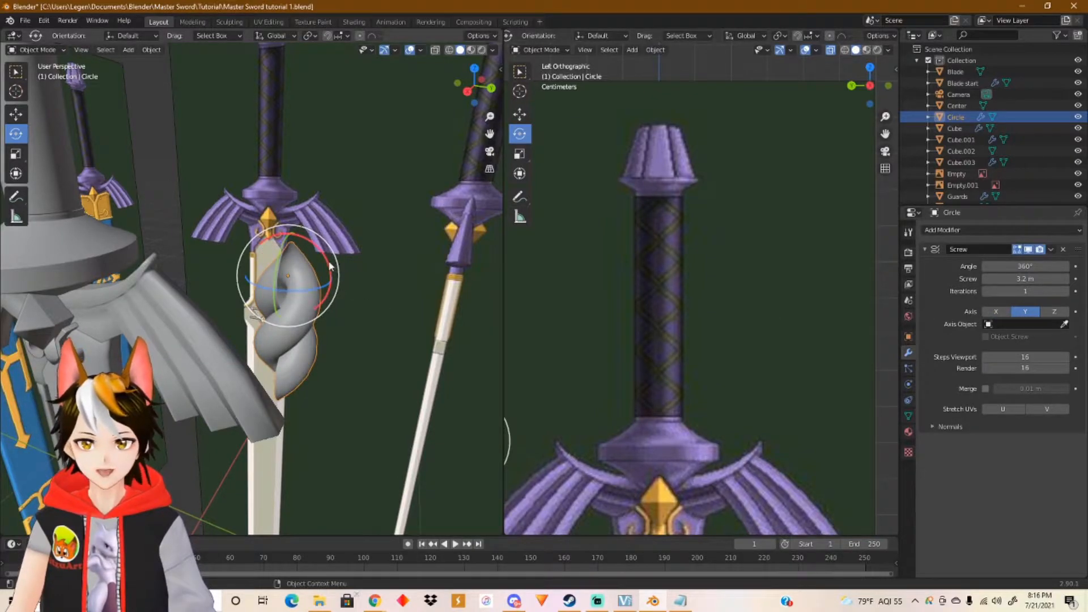
Rotate the spiral about the X axis so that it extends upward from its origin.
{"action": "left_click_drag", "start_coordinate": [333, 267], "coordinate": [254, 305]}
{"action": "middle_click_drag", "start_coordinate": [354, 290], "coordinate": [321, 284]}
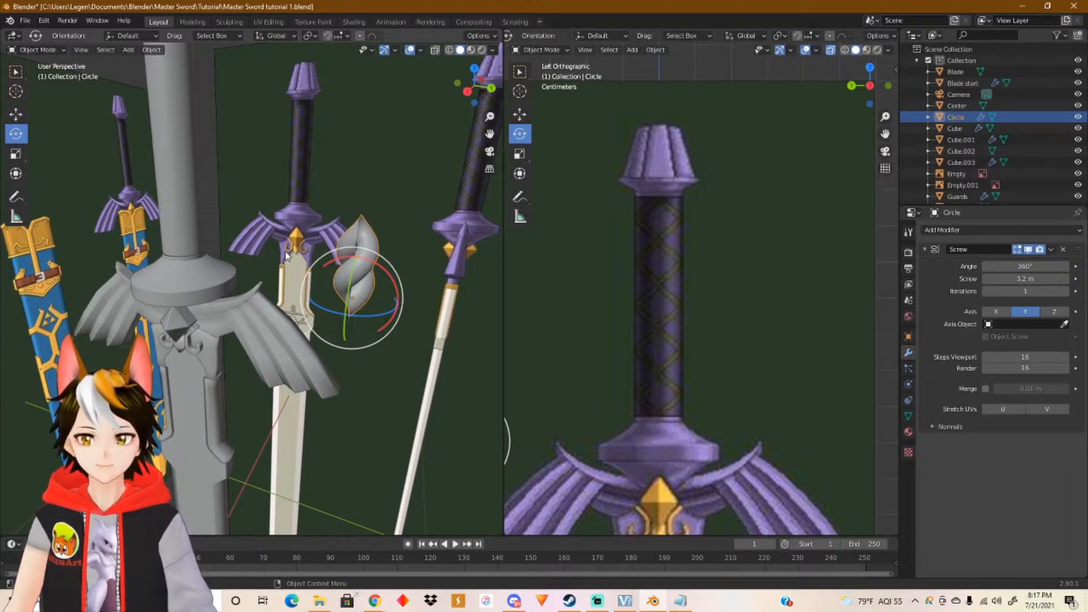
{"action": "mouse_move", "coordinate": [422, 266]}
{"action": "middle_mouse_down"}
{"action": "mouse_move", "coordinate": [446, 274]}
{"action": "mouse_move", "coordinate": [426, 272]}
{"action": "middle_mouse_up"}
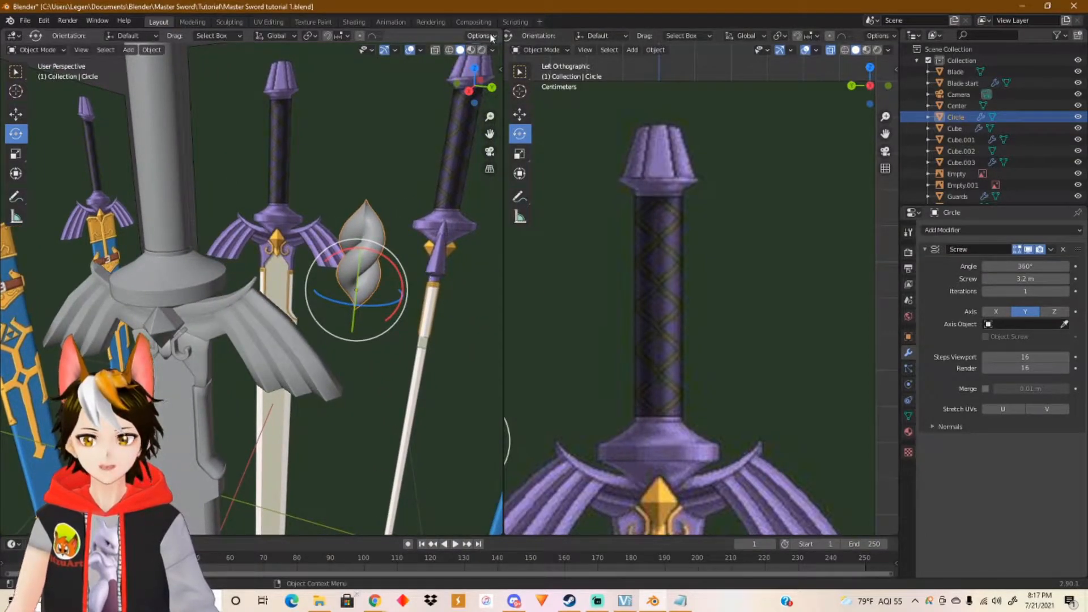
{"action": "scroll", "coordinate": [464, 185], "scroll_direction": "up", "scroll_amount": 3}
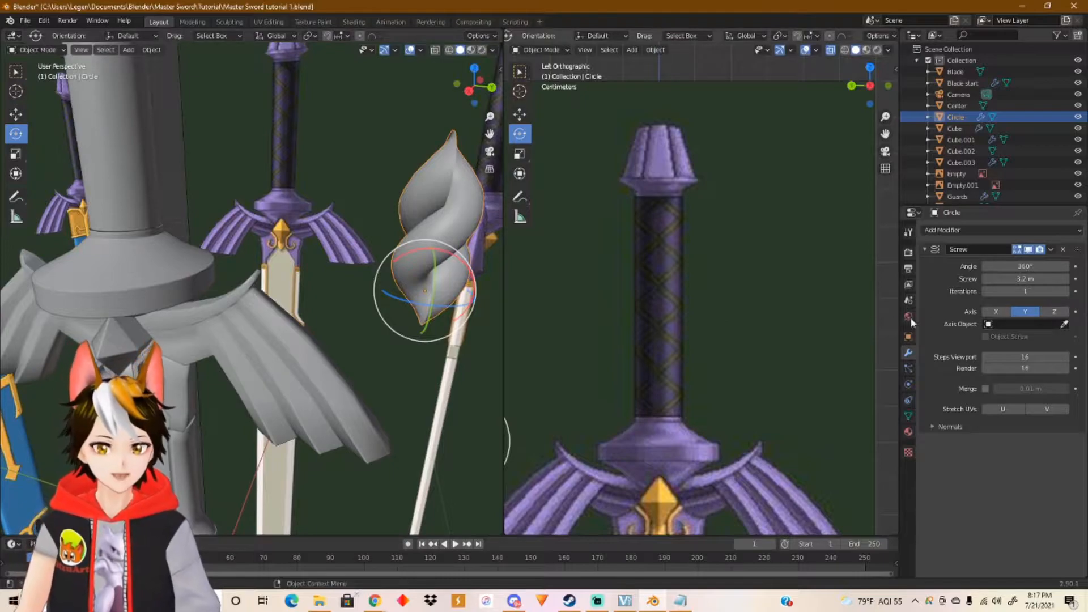
Try a higher iteration count on the Screw modifier and undo the change.
{"action": "left_click", "coordinate": [1025, 292]}
{"action": "type", "text": "6"}
{"action": "key", "text": "Return"}
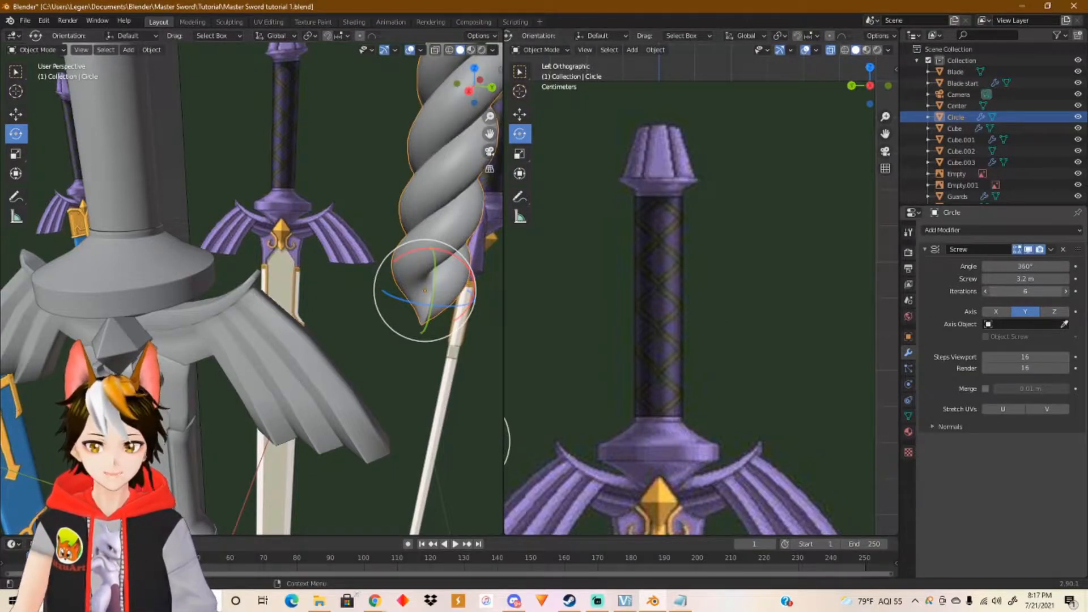
{"action": "key", "text": "ctrl+z"}
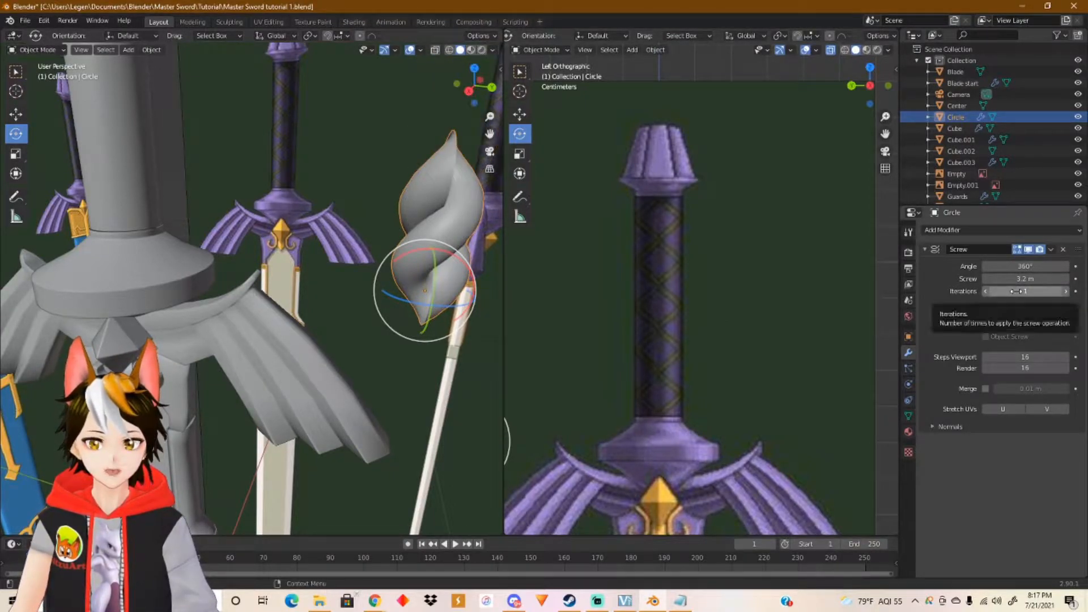
Set the Screw modifier's screw offset to 3.8 m and keep 16 viewport steps.
{"action": "mouse_move", "coordinate": [1023, 279]}
{"action": "left_mouse_down"}
{"action": "mouse_move", "coordinate": [1061, 279]}
{"action": "mouse_move", "coordinate": [997, 266]}
{"action": "mouse_move", "coordinate": [1020, 266]}
{"action": "left_mouse_up"}
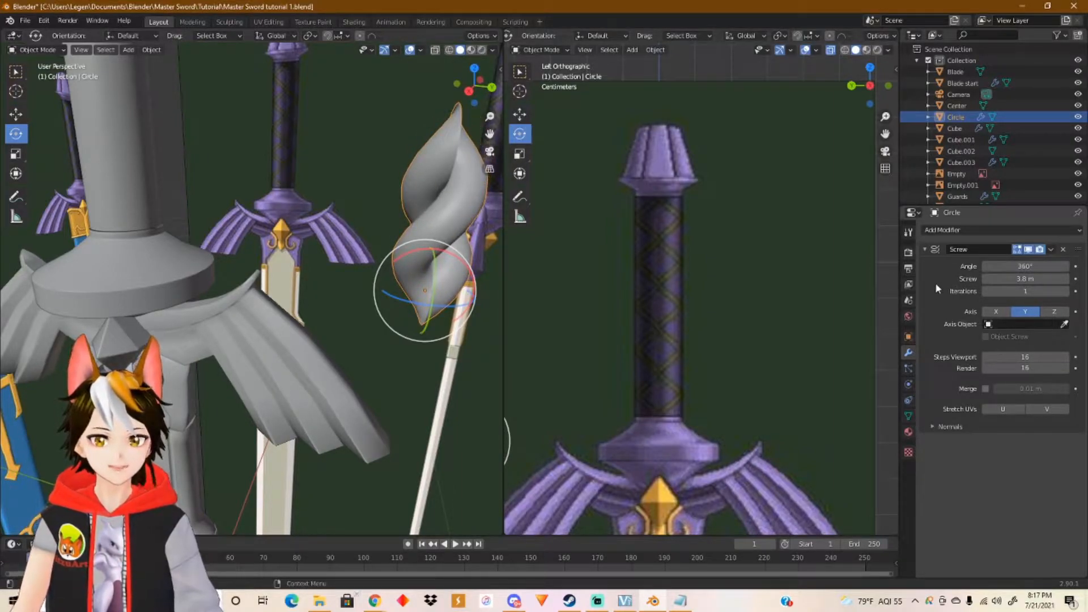
{"action": "left_click_drag", "start_coordinate": [1027, 357], "coordinate": [1006, 358]}
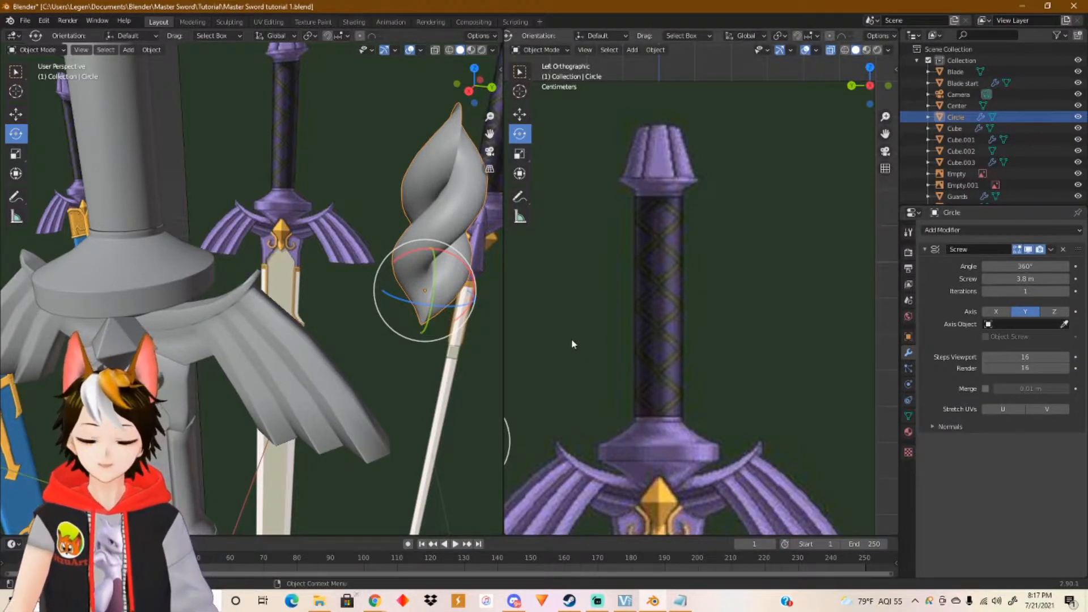
With transforms affecting only origins, move the Circle's origin along Y away from its profile, and turn that option off again.
{"action": "middle_click_drag", "start_coordinate": [430, 310], "coordinate": [369, 360], "text": "shift"}
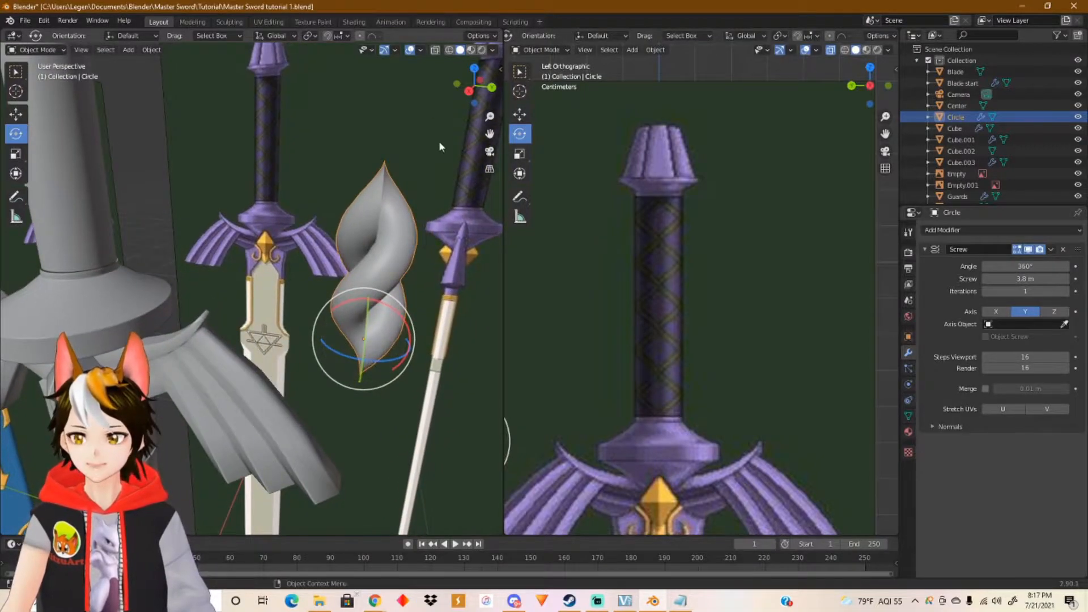
{"action": "left_click", "coordinate": [16, 115]}
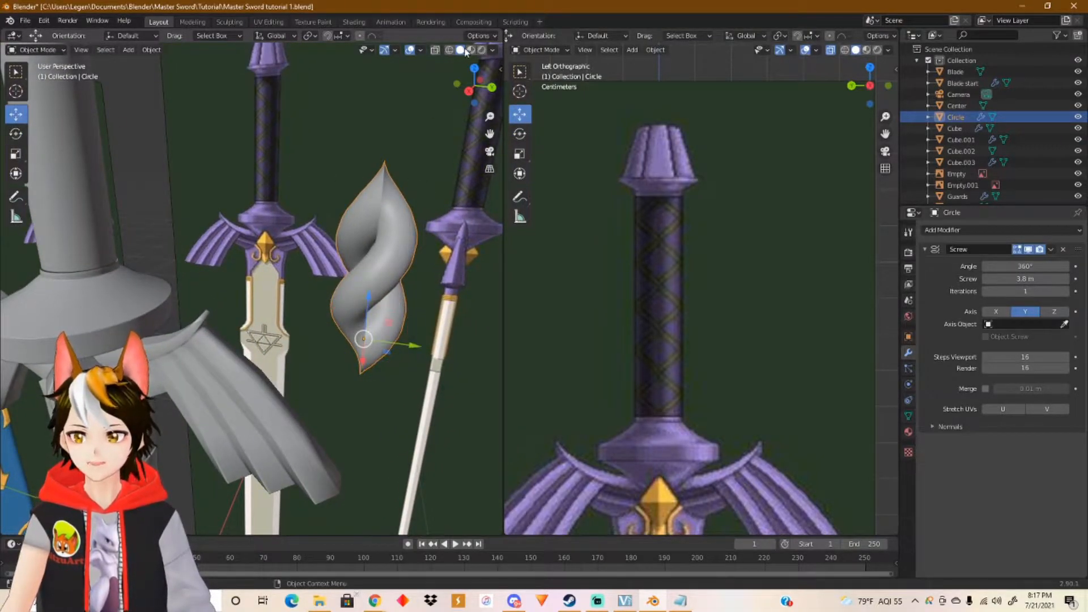
{"action": "left_click", "coordinate": [479, 37]}
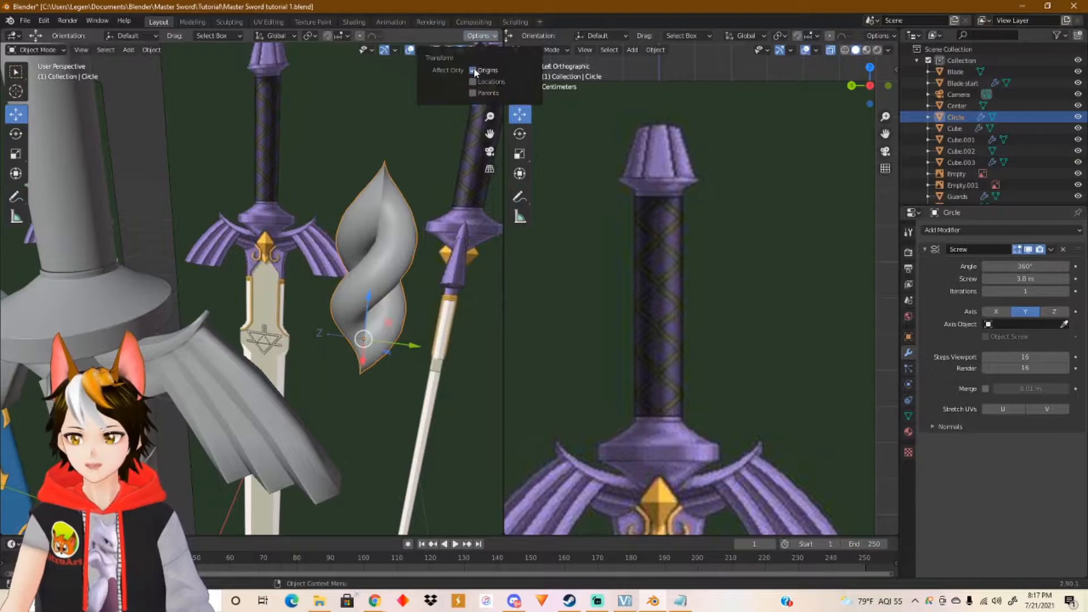
{"action": "left_click_drag", "start_coordinate": [414, 350], "coordinate": [330, 333]}
{"action": "mouse_move", "coordinate": [339, 286]}
{"action": "middle_mouse_down"}
{"action": "mouse_move", "coordinate": [366, 311]}
{"action": "mouse_move", "coordinate": [363, 365]}
{"action": "mouse_move", "coordinate": [326, 339]}
{"action": "mouse_move", "coordinate": [307, 280]}
{"action": "mouse_move", "coordinate": [331, 288]}
{"action": "middle_mouse_up"}
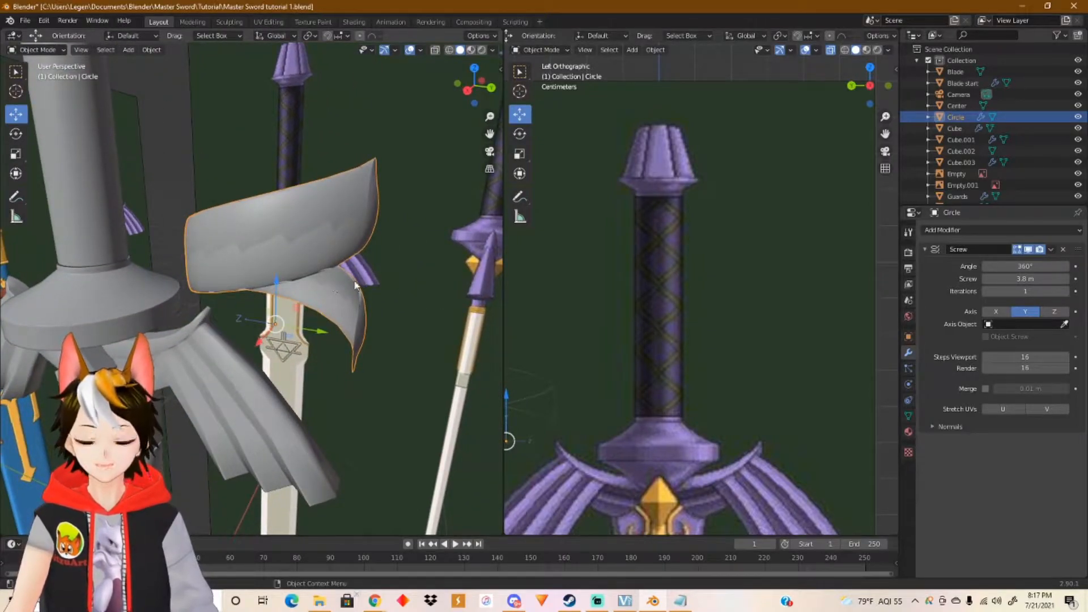
{"action": "left_click", "coordinate": [483, 36]}
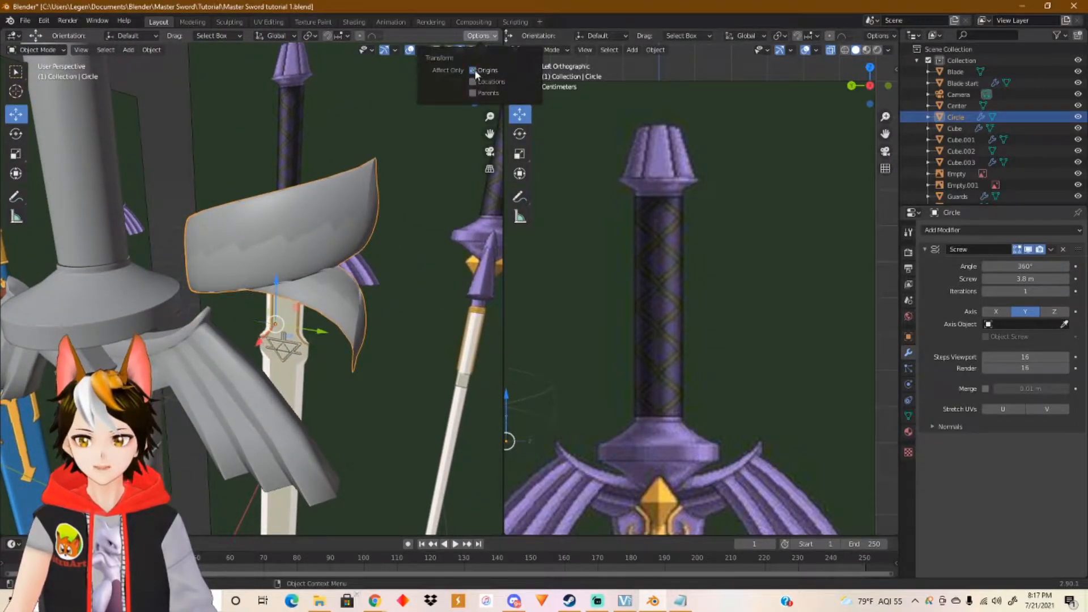
Scale the spiral down along the Z axis into a thin, flat coil.
{"action": "key", "text": "s"}
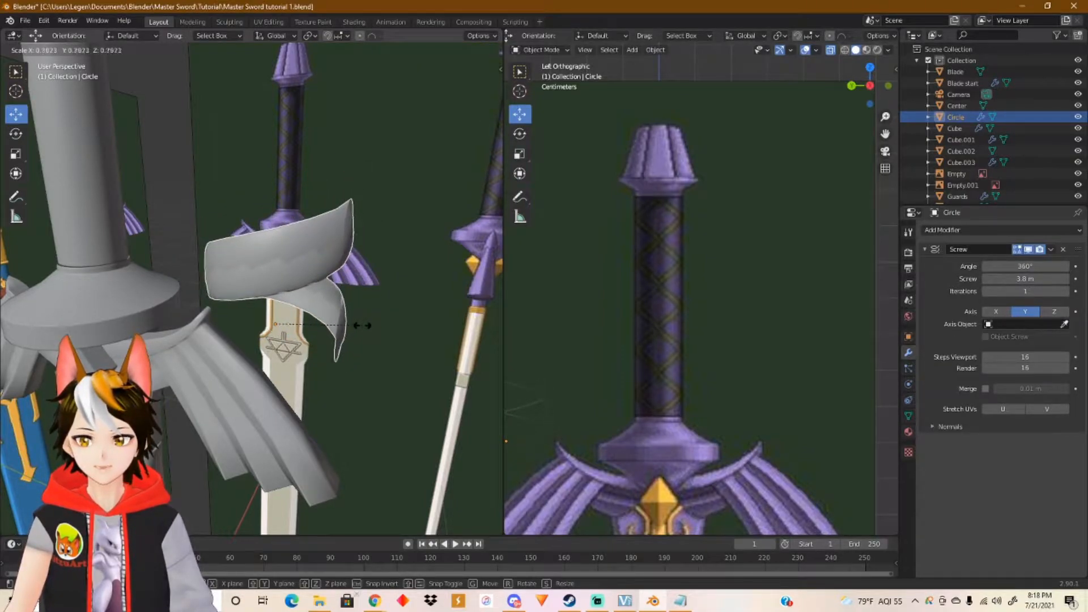
{"action": "key", "text": "Escape"}
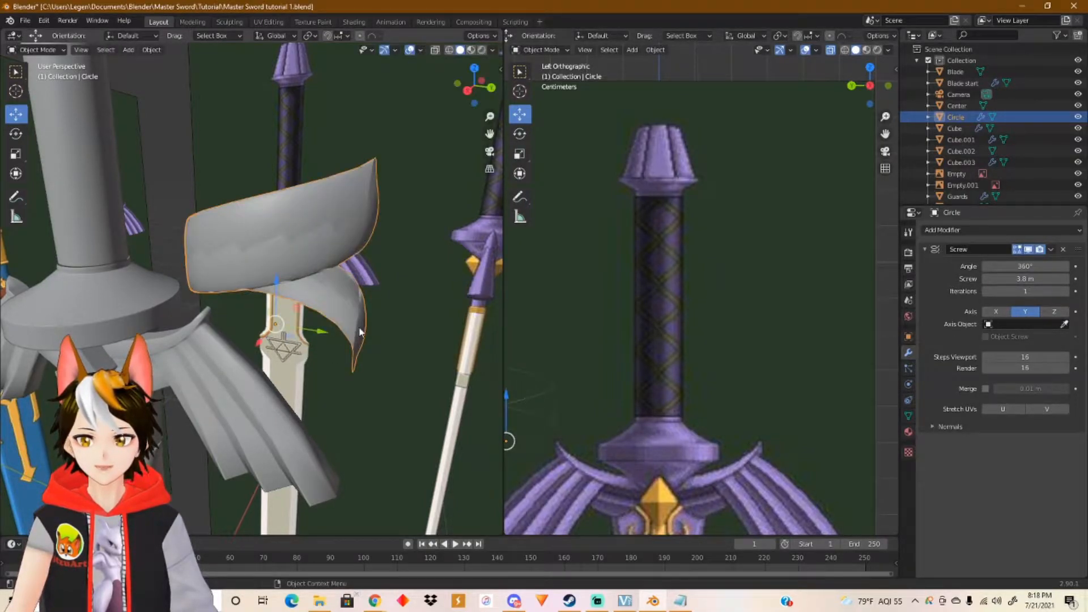
{"action": "mouse_move", "coordinate": [389, 329]}
{"action": "middle_mouse_down"}
{"action": "mouse_move", "coordinate": [372, 329]}
{"action": "mouse_move", "coordinate": [391, 336]}
{"action": "middle_mouse_up"}
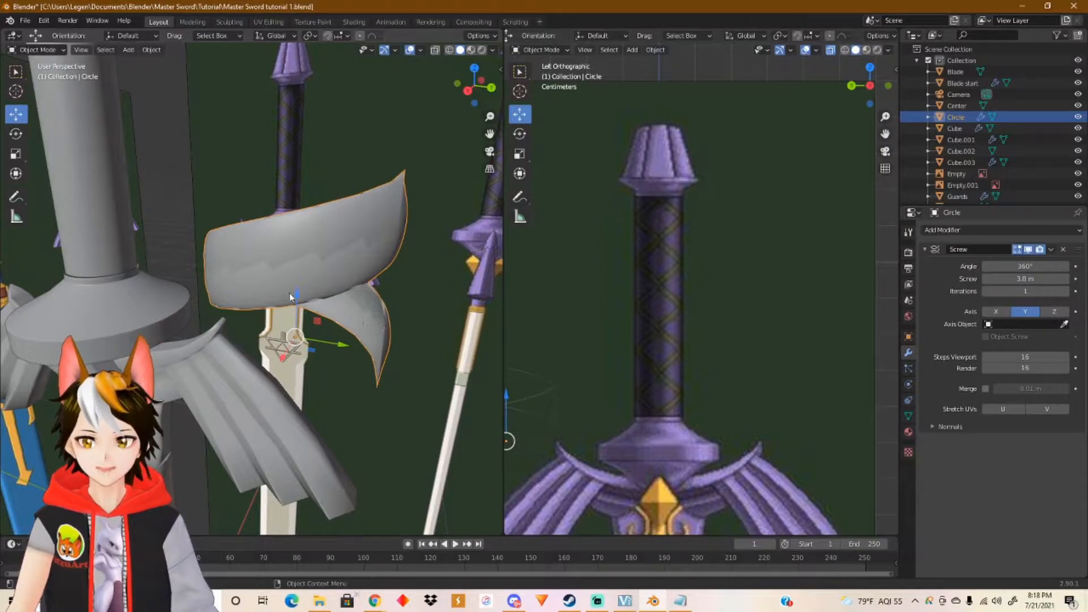
{"action": "left_click", "coordinate": [19, 156]}
{"action": "left_click_drag", "start_coordinate": [297, 299], "coordinate": [301, 330]}
In the right orthographic view, move the coil along Y onto the sword's handle and raise it just above the collar.
{"action": "left_click", "coordinate": [17, 114]}
{"action": "middle_click_drag", "start_coordinate": [317, 309], "coordinate": [342, 301]}
{"action": "scroll", "coordinate": [644, 389], "scroll_direction": "down", "scroll_amount": 3}
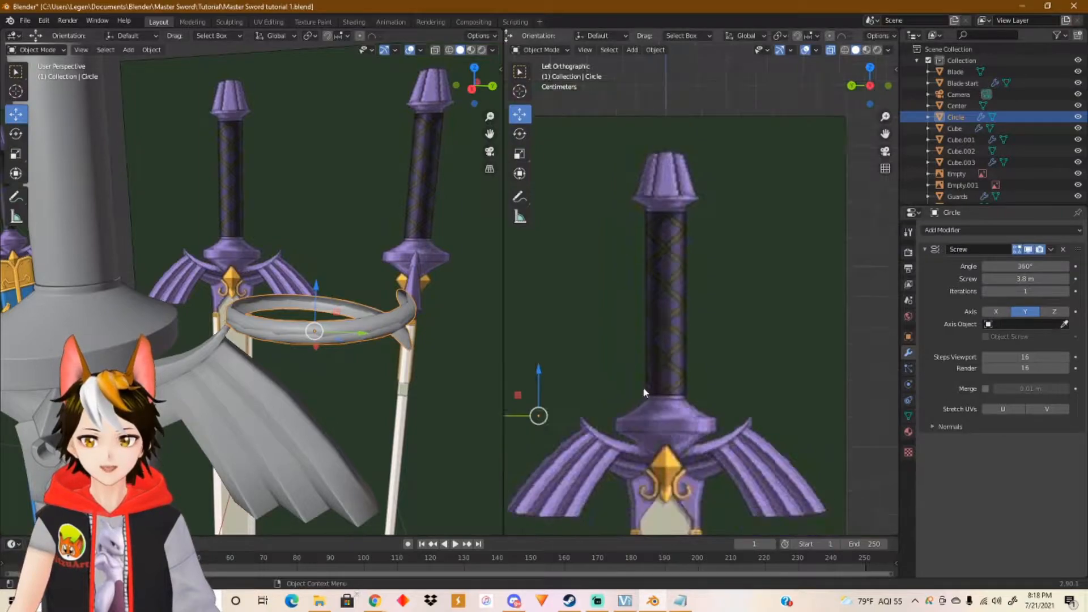
{"action": "left_click", "coordinate": [870, 85]}
{"action": "scroll", "coordinate": [781, 419], "scroll_direction": "up", "scroll_amount": 3}
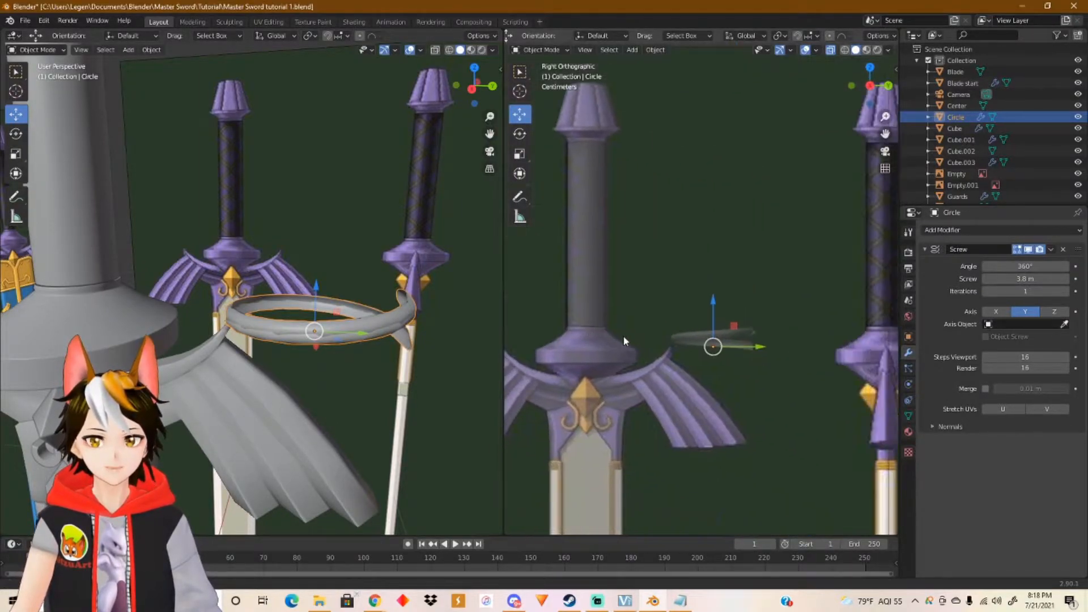
{"action": "left_click_drag", "start_coordinate": [760, 348], "coordinate": [634, 349]}
{"action": "scroll", "coordinate": [615, 358], "scroll_direction": "up", "scroll_amount": 1}
{"action": "scroll", "coordinate": [615, 354], "scroll_direction": "up", "scroll_amount": 2}
{"action": "middle_click_drag", "start_coordinate": [597, 369], "coordinate": [807, 335], "text": "shift"}
{"action": "left_click_drag", "start_coordinate": [702, 322], "coordinate": [704, 291]}
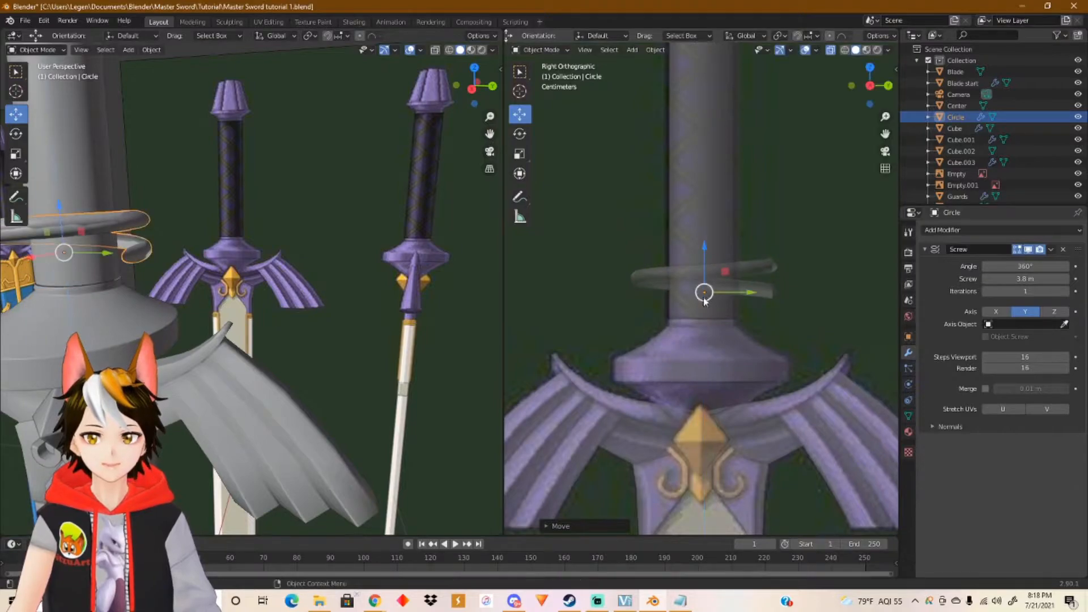
Rotate the coil about the Z axis around the base of the handle.
{"action": "scroll", "coordinate": [699, 335], "scroll_direction": "up", "scroll_amount": 4}
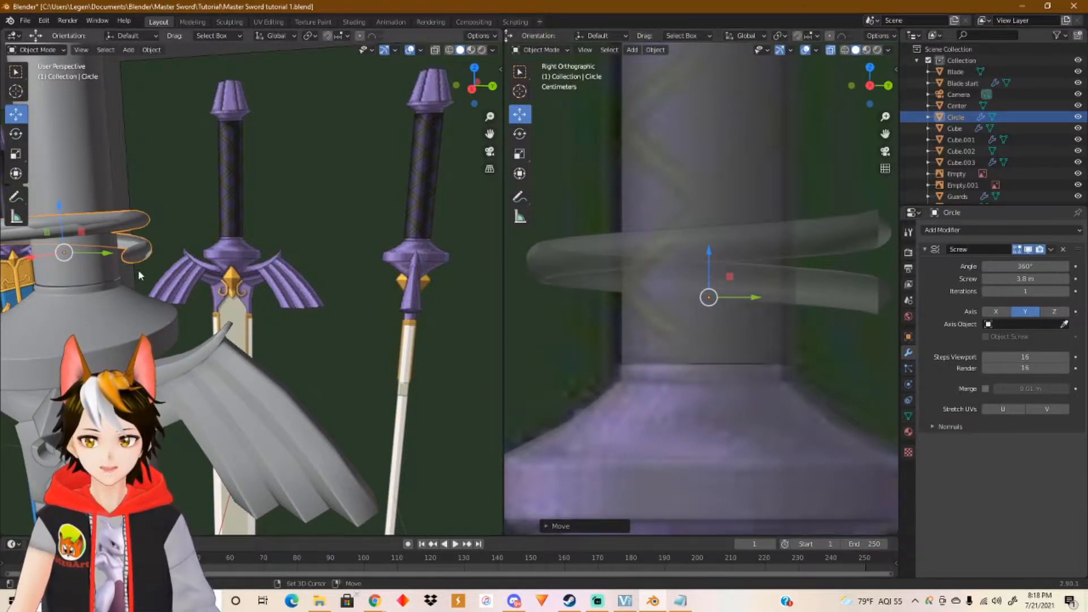
{"action": "middle_click_drag", "start_coordinate": [137, 270], "coordinate": [246, 290]}
{"action": "middle_click_drag", "start_coordinate": [306, 306], "coordinate": [114, 210]}
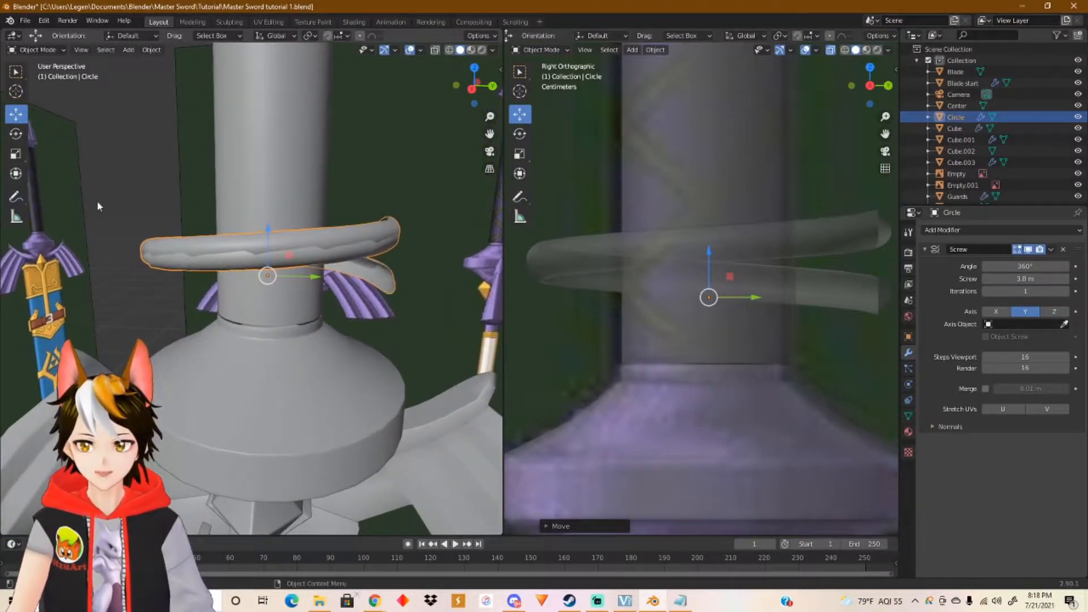
{"action": "left_click", "coordinate": [19, 136]}
{"action": "mouse_move", "coordinate": [290, 286]}
{"action": "left_mouse_down"}
{"action": "mouse_move", "coordinate": [267, 289]}
{"action": "mouse_move", "coordinate": [277, 289]}
{"action": "left_mouse_up"}
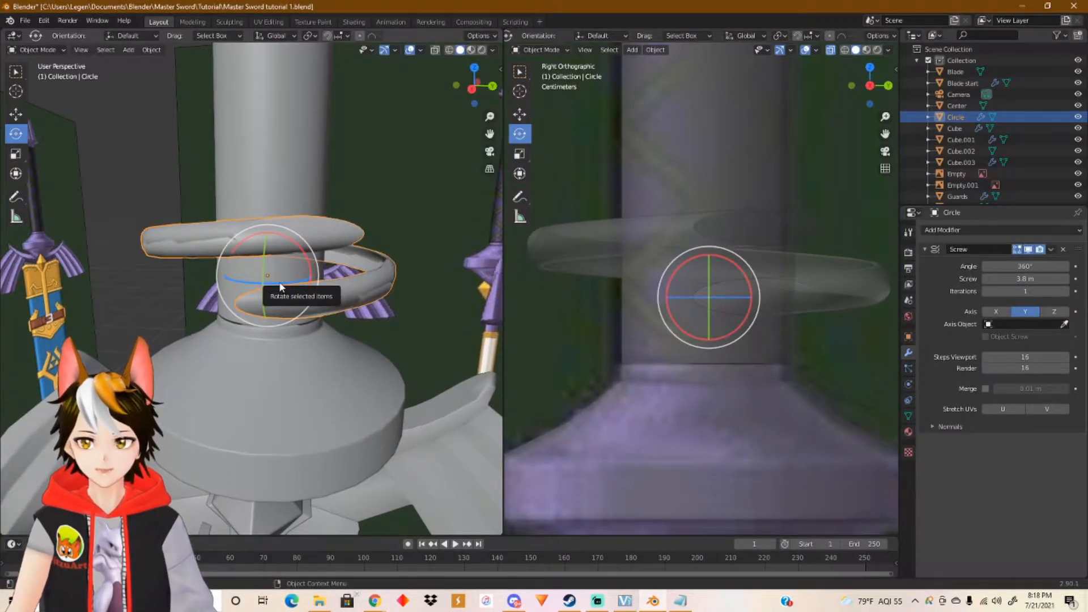
Lower the coil along Z to the collar at the handle's base and shift it along X toward the handle's centre.
{"action": "left_click", "coordinate": [16, 115]}
{"action": "left_click_drag", "start_coordinate": [707, 259], "coordinate": [711, 318]}
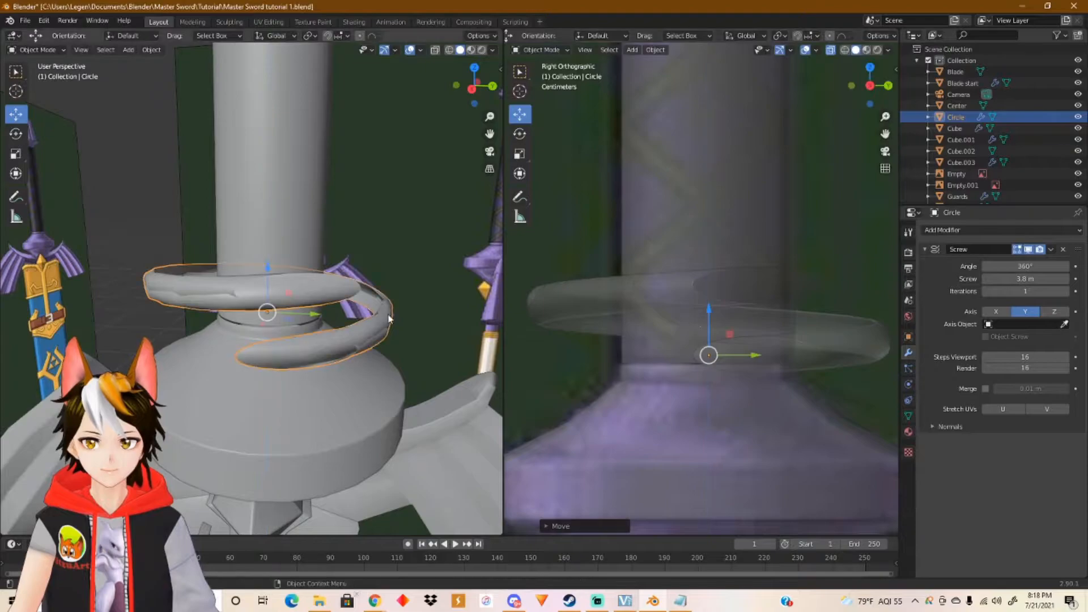
{"action": "middle_click_drag", "start_coordinate": [297, 268], "coordinate": [435, 366]}
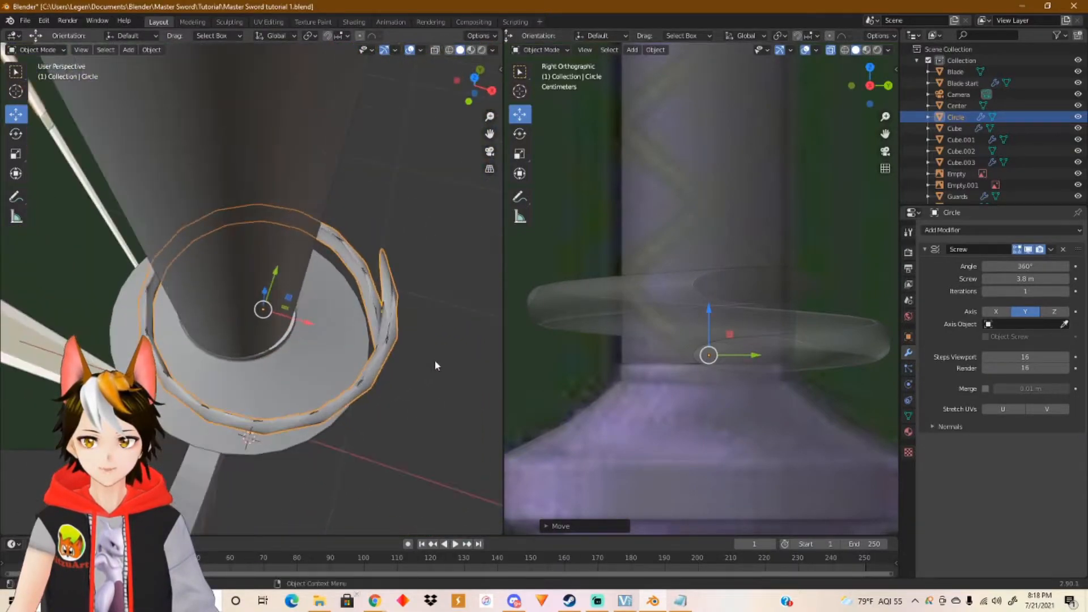
{"action": "key", "text": "g"}
{"action": "key", "text": "x"}
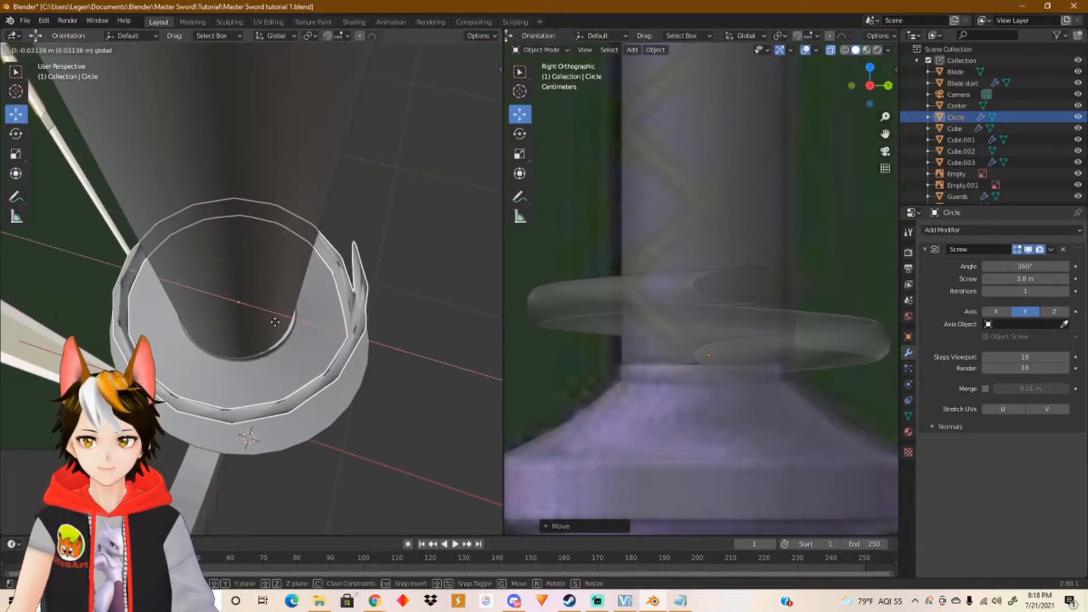
{"action": "left_click", "coordinate": [274, 321]}
Scale the coil down to fit closely around the handle and nudge it along Y and X to centre it.
{"action": "key", "text": "s"}
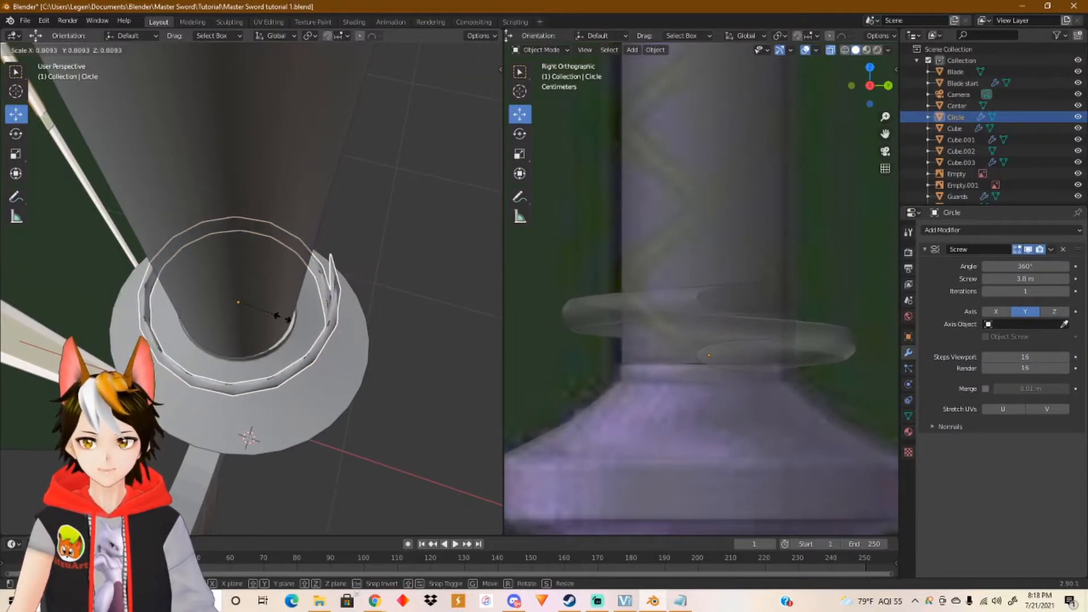
{"action": "left_click", "coordinate": [278, 331]}
{"action": "middle_click_drag", "start_coordinate": [277, 331], "coordinate": [258, 403]}
{"action": "scroll", "coordinate": [242, 359], "scroll_direction": "up", "scroll_amount": 3}
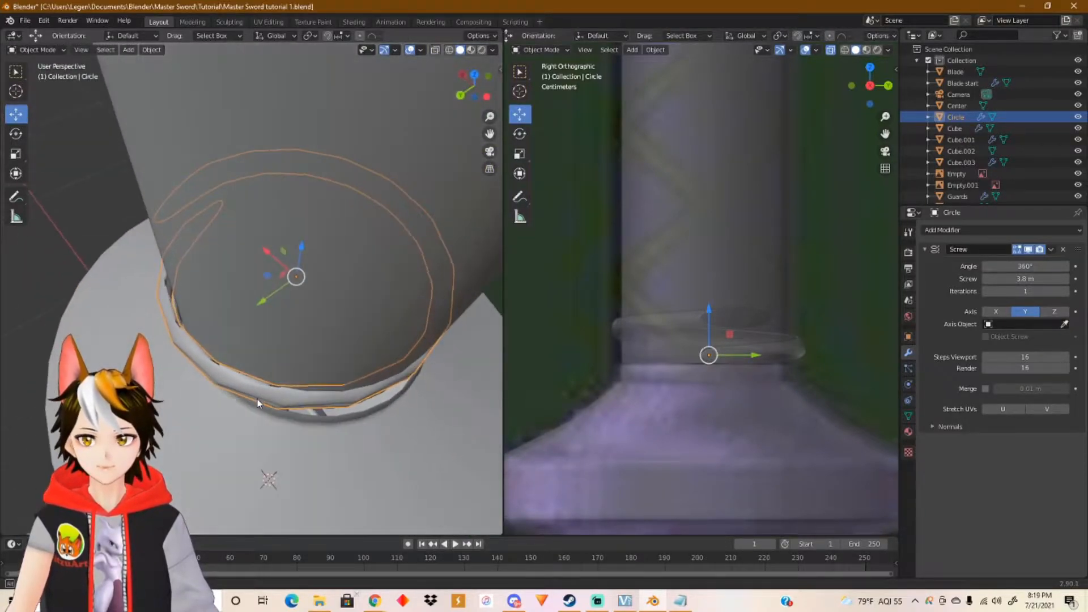
{"action": "left_click_drag", "start_coordinate": [260, 306], "coordinate": [264, 301]}
{"action": "middle_click_drag", "start_coordinate": [238, 308], "coordinate": [318, 317]}
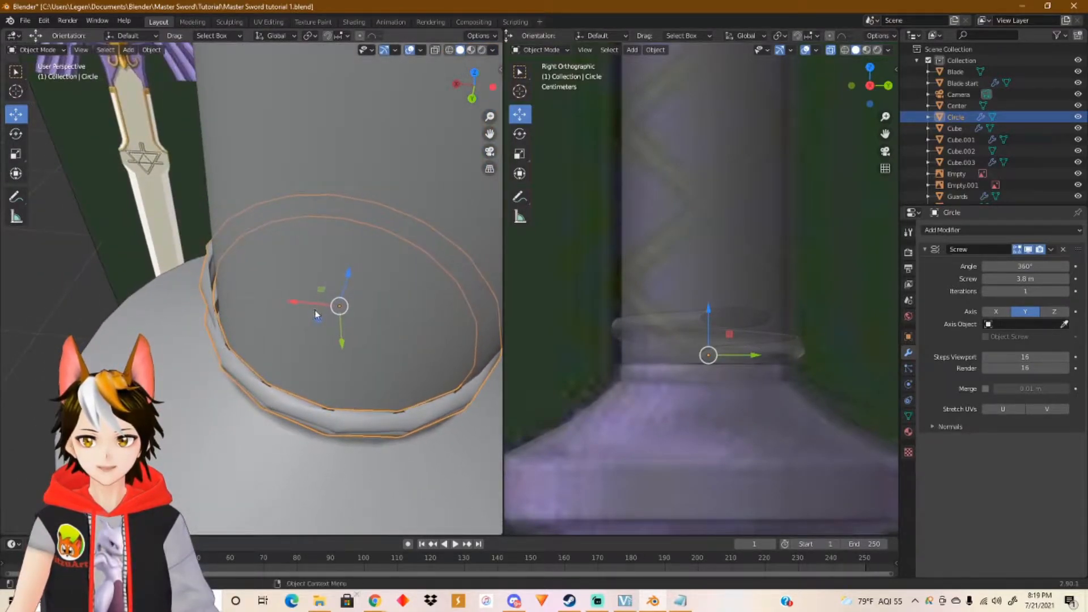
{"action": "left_click_drag", "start_coordinate": [298, 301], "coordinate": [305, 363]}
{"action": "middle_click_drag", "start_coordinate": [305, 363], "coordinate": [397, 315]}
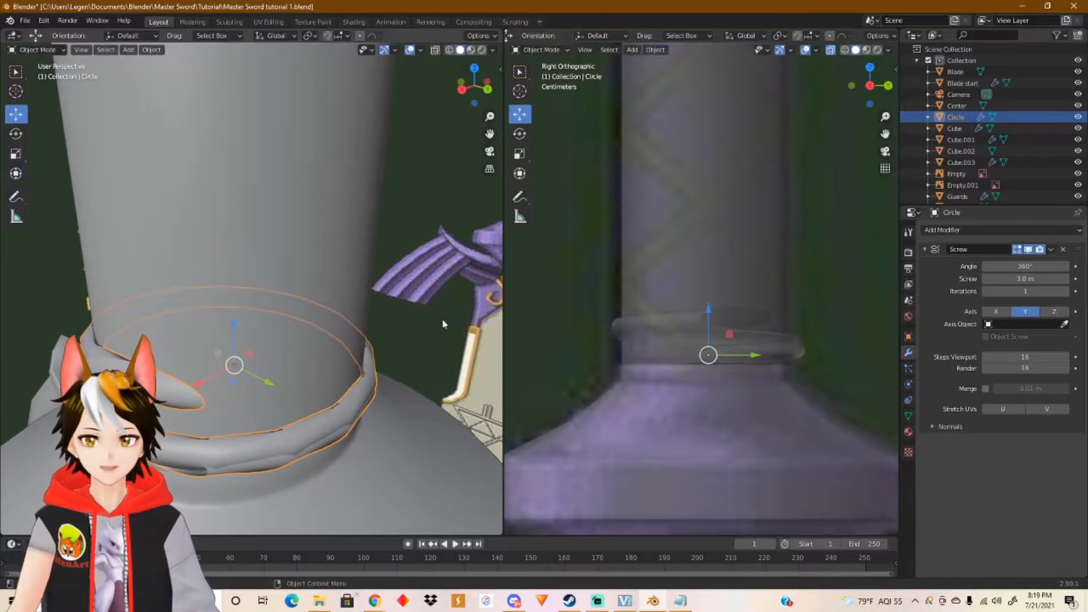
In Edit Mode on the Center object, select the collar's top edge loop in edge mode and try to fill it.
{"action": "middle_click_drag", "start_coordinate": [209, 391], "coordinate": [243, 395]}
{"action": "middle_click_drag", "start_coordinate": [195, 415], "coordinate": [260, 377]}
{"action": "middle_click_drag", "start_coordinate": [159, 414], "coordinate": [267, 382], "text": "shift"}
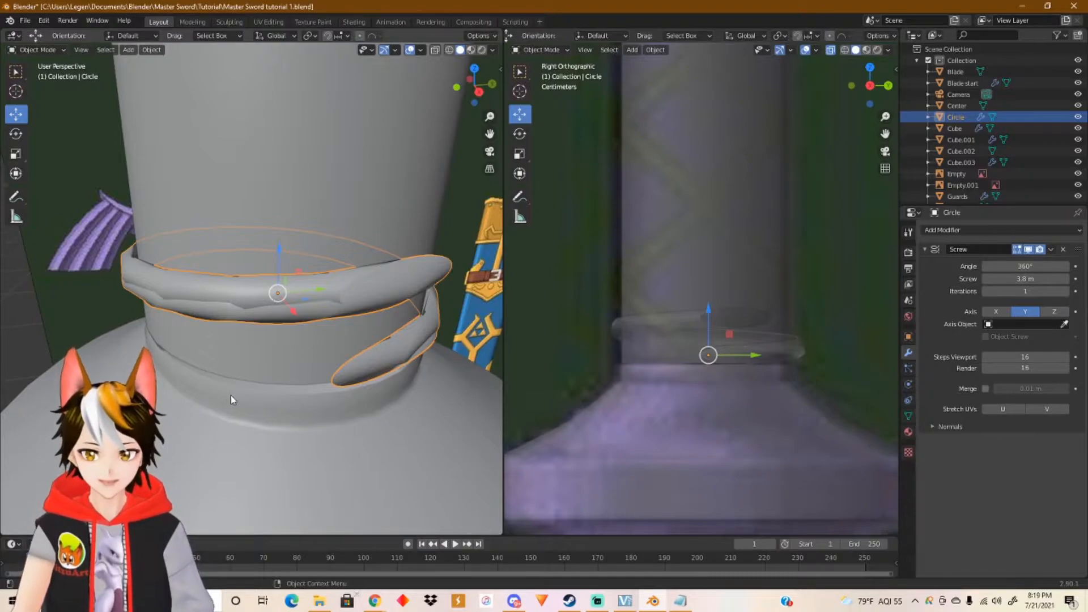
{"action": "left_click", "coordinate": [245, 432]}
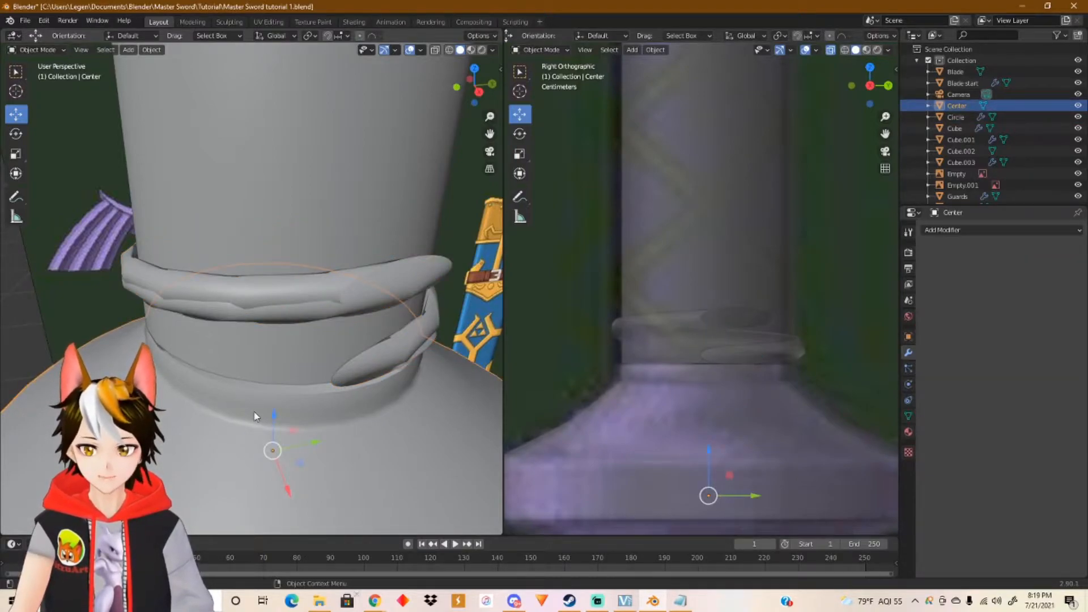
{"action": "key", "text": "Tab"}
{"action": "mouse_move", "coordinate": [304, 410]}
{"action": "middle_mouse_down"}
{"action": "mouse_move", "coordinate": [305, 431]}
{"action": "mouse_move", "coordinate": [304, 422]}
{"action": "middle_mouse_up"}
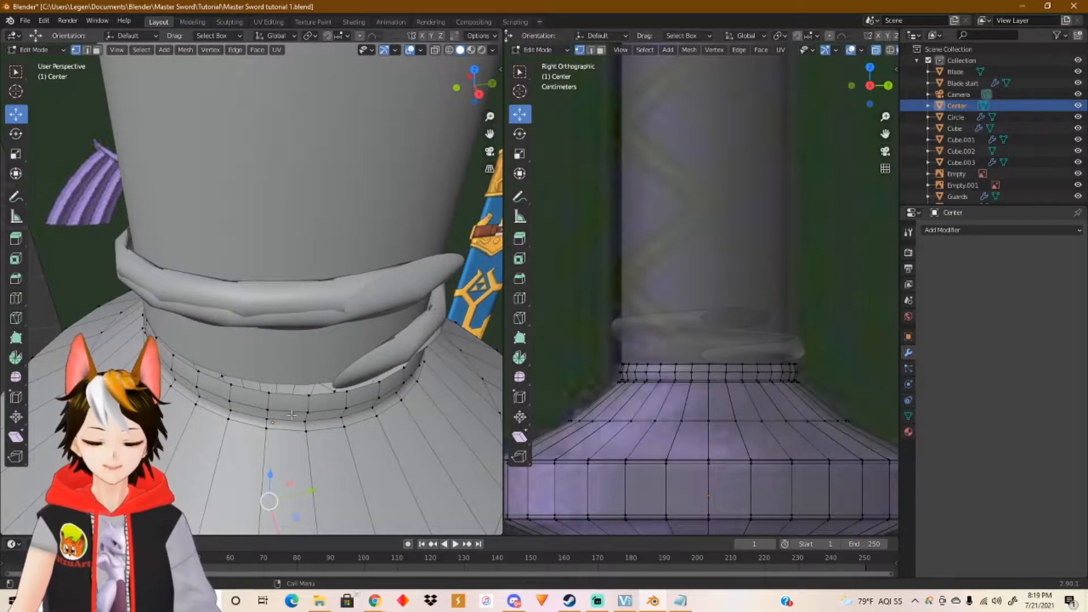
{"action": "key", "text": "2"}
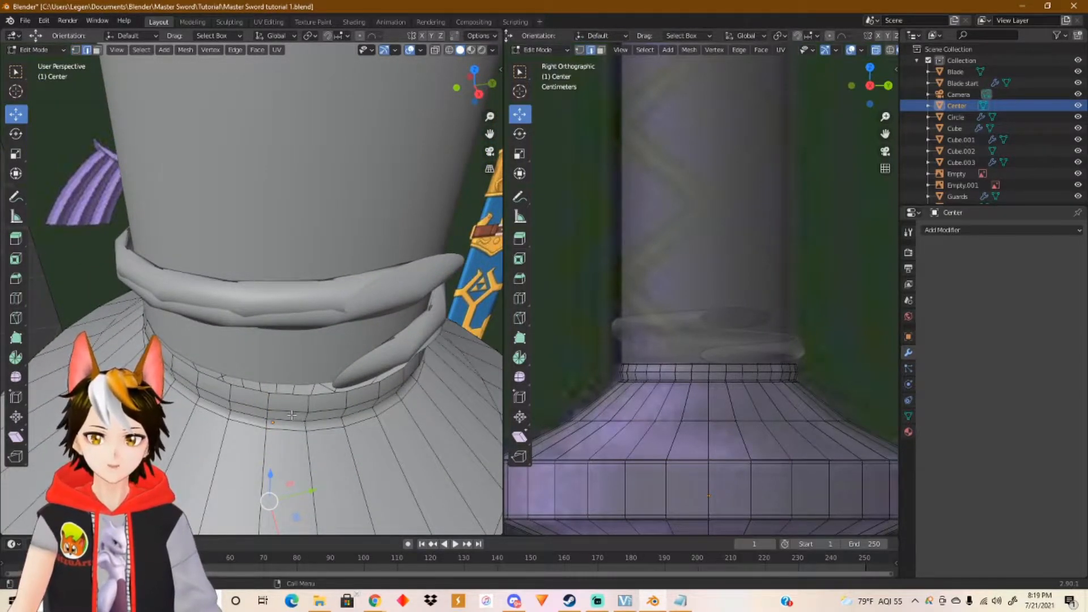
{"action": "left_click", "coordinate": [254, 389]}
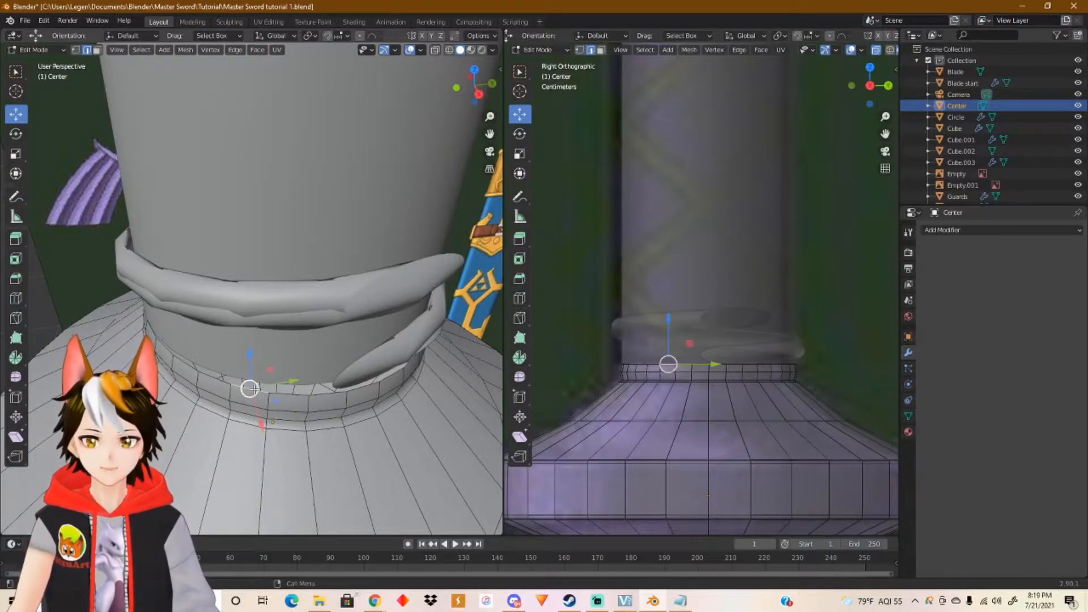
{"action": "key", "text": "a"}
{"action": "left_click", "coordinate": [251, 388]}
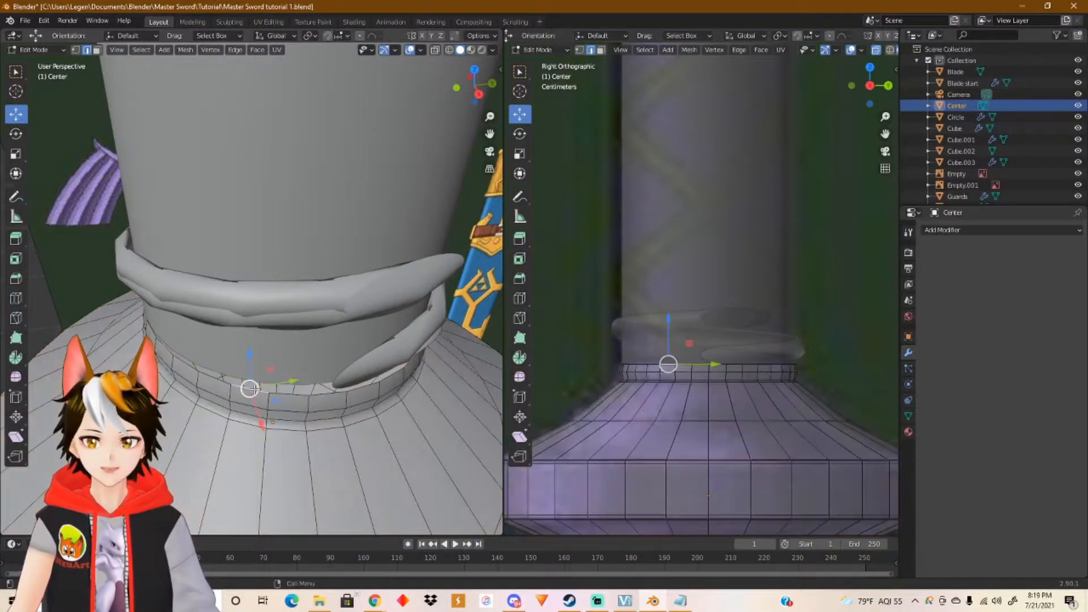
{"action": "left_click", "coordinate": [294, 396], "text": "alt"}
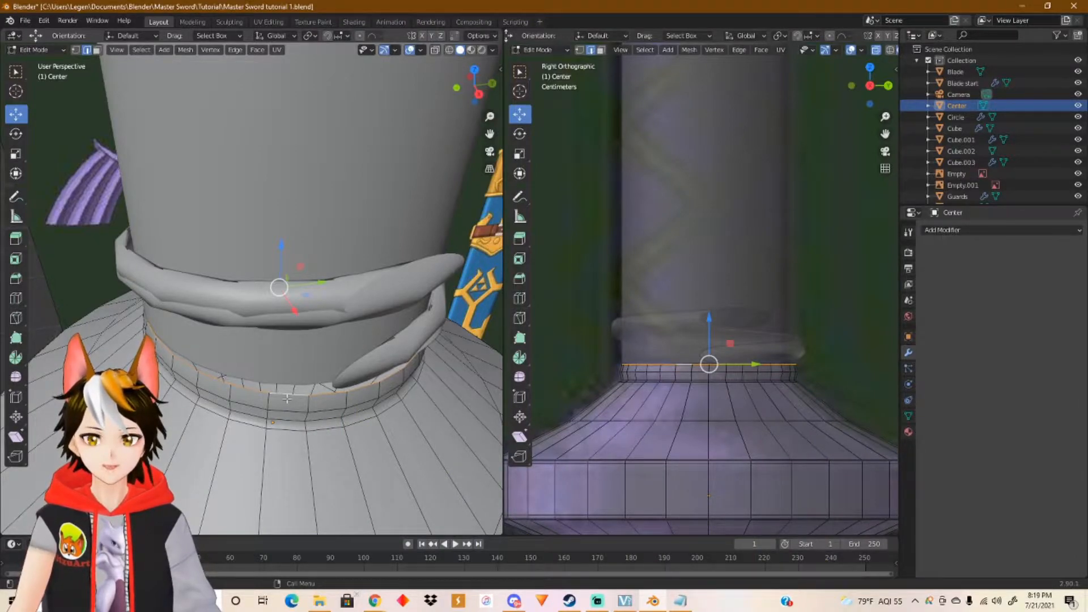
{"action": "right_click", "coordinate": [292, 397]}
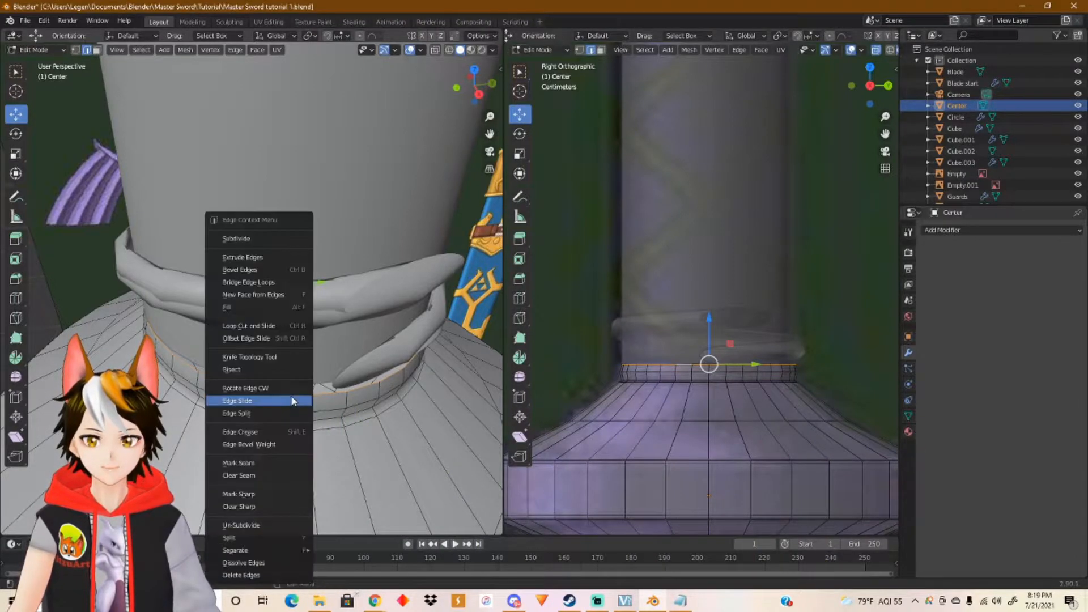
{"action": "left_click", "coordinate": [264, 307]}
With X-ray on, extrude the collar's top edge loop and scale it inward to a small ring.
{"action": "middle_click_drag", "start_coordinate": [282, 393], "coordinate": [429, 110]}
{"action": "left_click", "coordinate": [435, 52]}
{"action": "middle_click_drag", "start_coordinate": [287, 260], "coordinate": [250, 300]}
{"action": "middle_click_drag", "start_coordinate": [357, 341], "coordinate": [328, 333]}
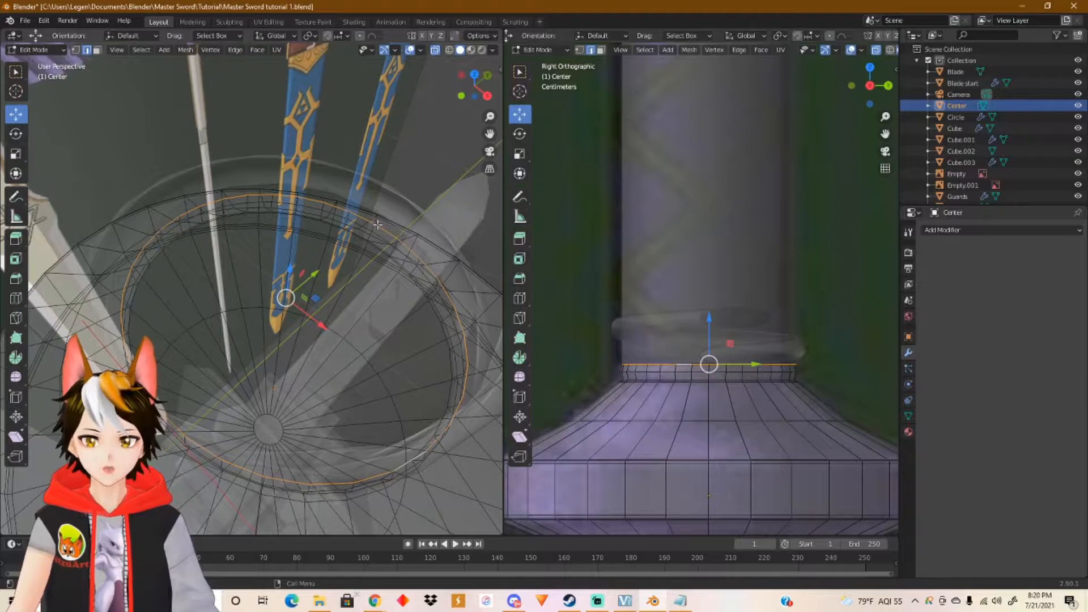
{"action": "key", "text": "g"}
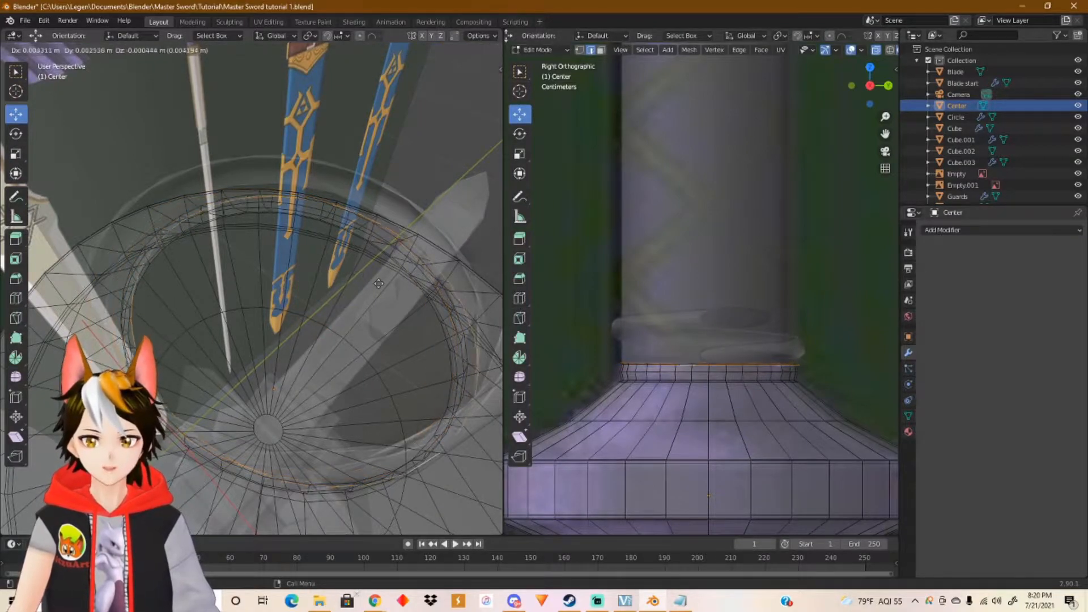
{"action": "key", "text": "s"}
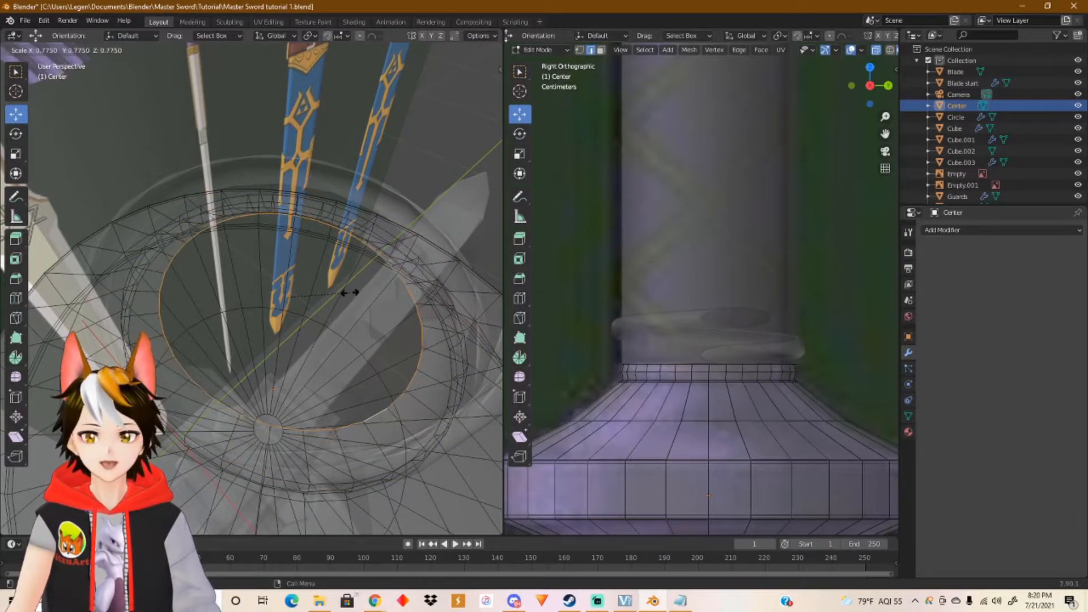
{"action": "left_click", "coordinate": [300, 306]}
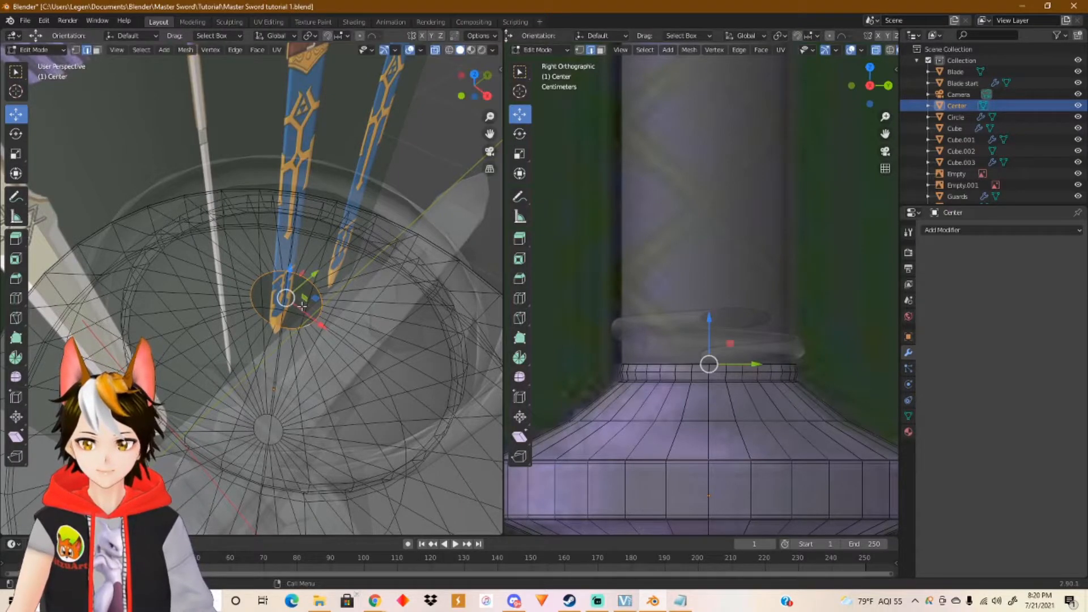
Scale the inner ring up and back down to a small circle around the collar's centre.
{"action": "key", "text": "m"}
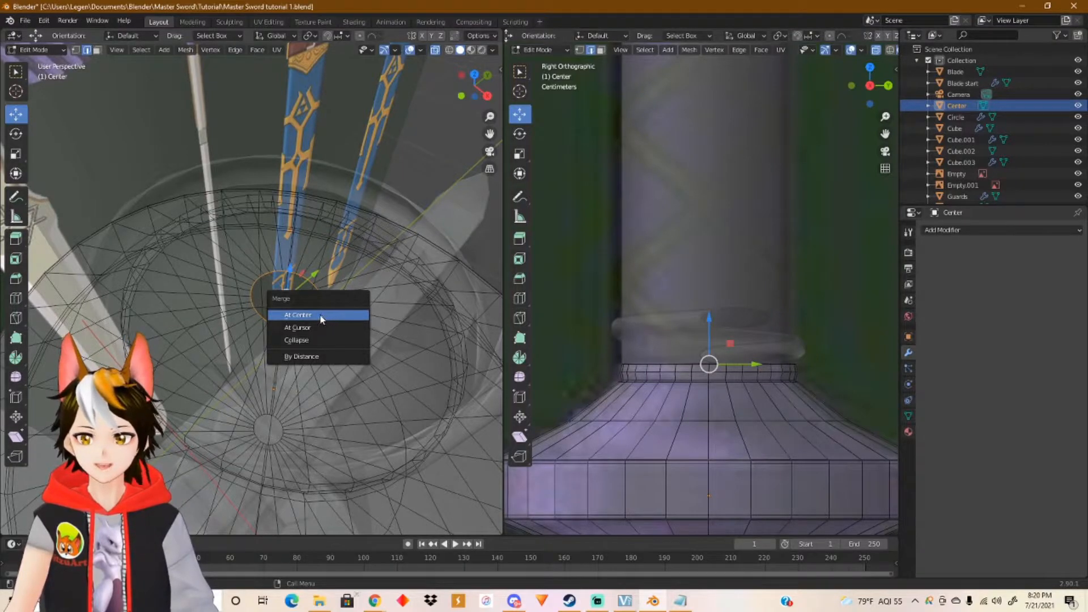
{"action": "left_click", "coordinate": [338, 342]}
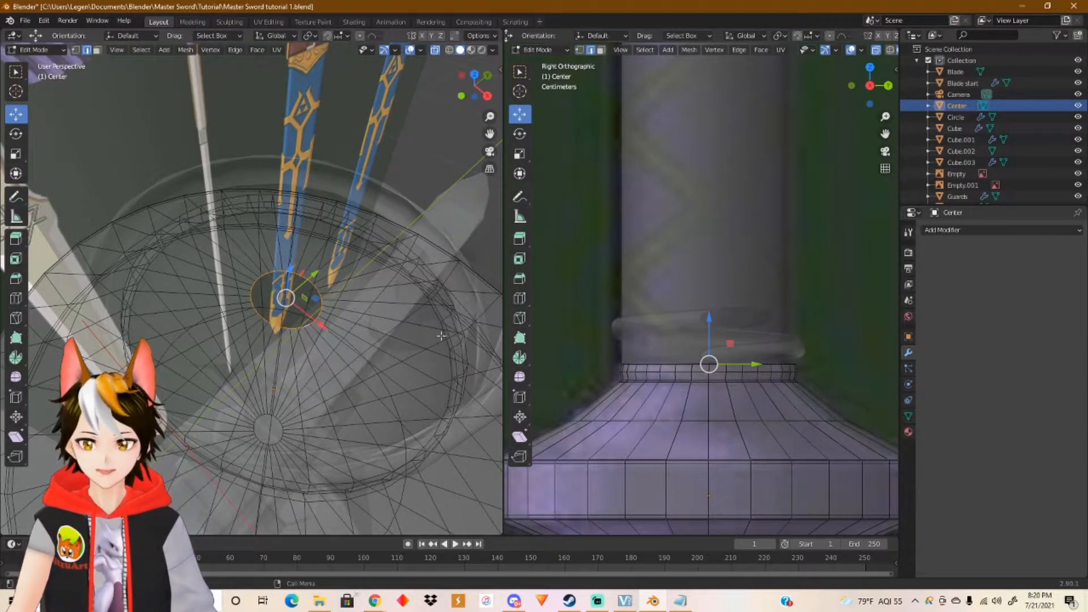
{"action": "key", "text": "s"}
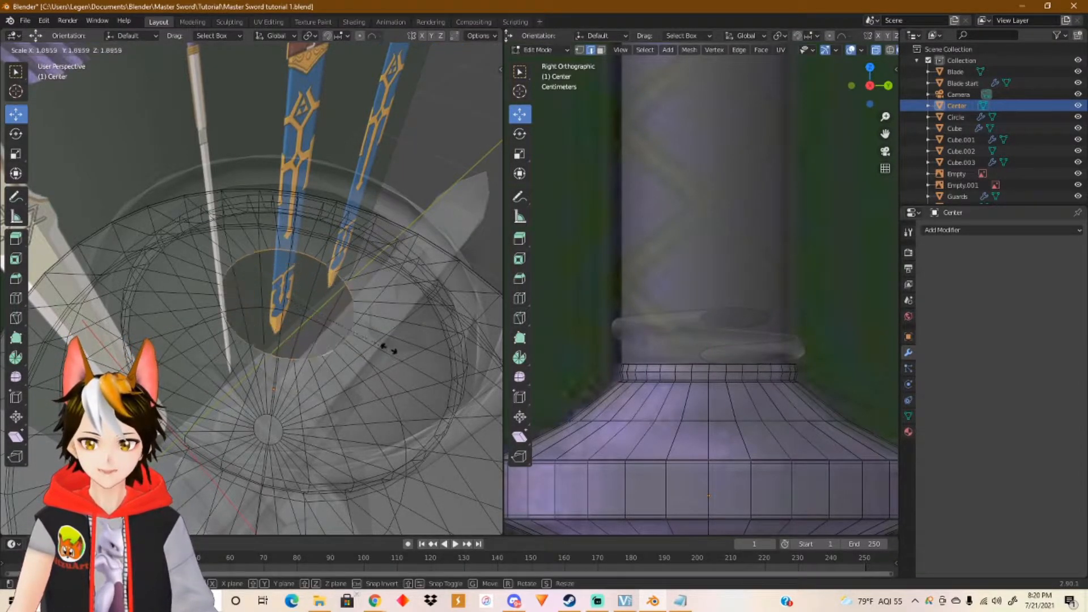
{"action": "left_click", "coordinate": [460, 365]}
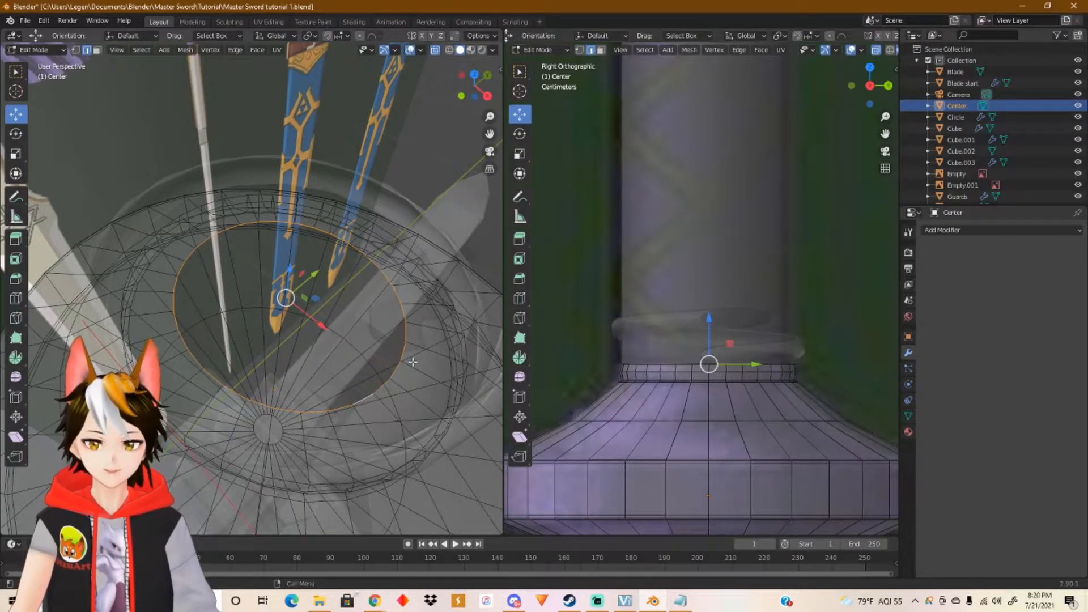
{"action": "key", "text": "s"}
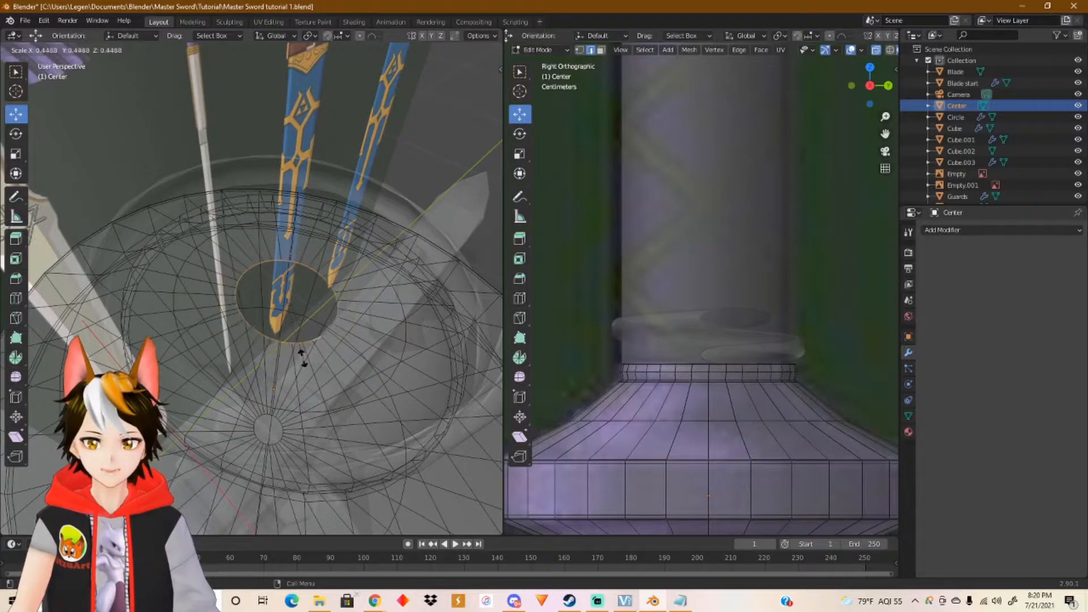
{"action": "left_click", "coordinate": [285, 339]}
Merge the inner ring at its center to close the collar's top, turn X-ray off, and leave Edit Mode.
{"action": "key", "text": "m"}
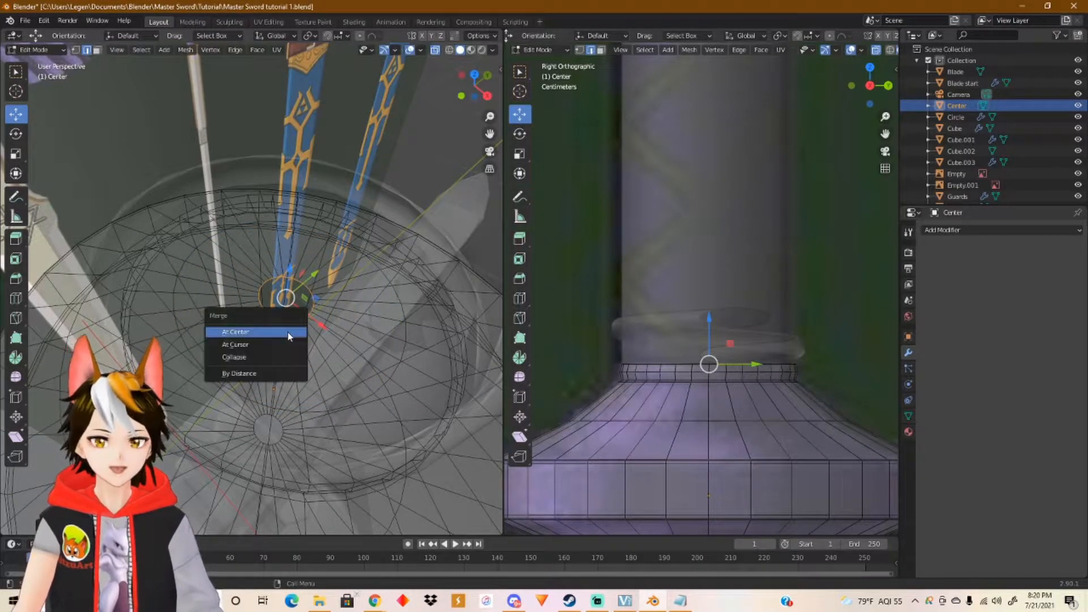
{"action": "left_click", "coordinate": [289, 335]}
{"action": "middle_click_drag", "start_coordinate": [314, 358], "coordinate": [414, 158]}
{"action": "left_click", "coordinate": [435, 50]}
{"action": "middle_click_drag", "start_coordinate": [340, 238], "coordinate": [344, 357]}
{"action": "left_click", "coordinate": [328, 360]}
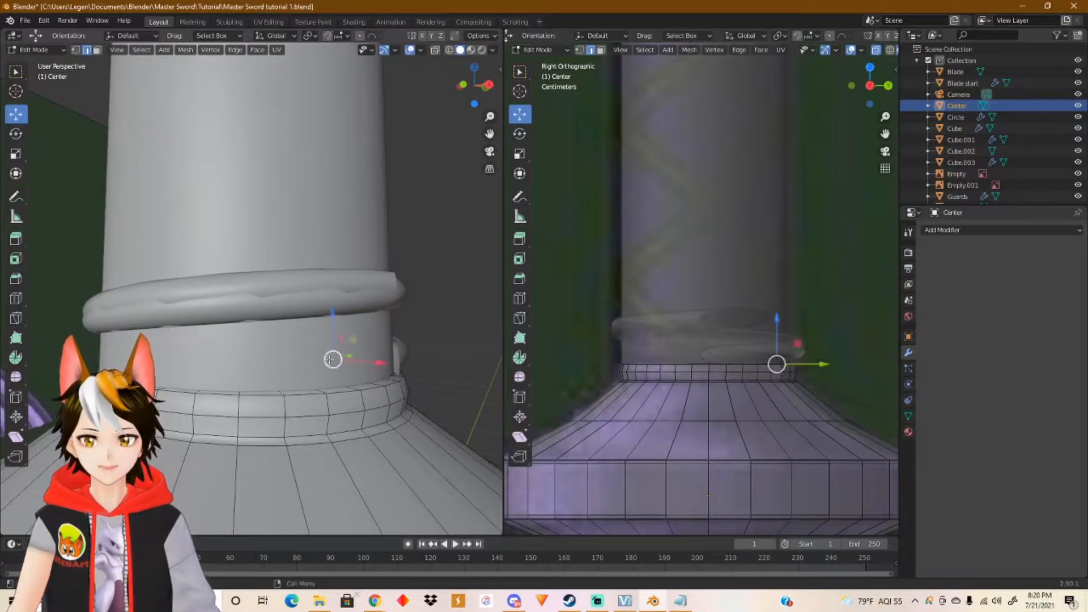
{"action": "left_click", "coordinate": [264, 365]}
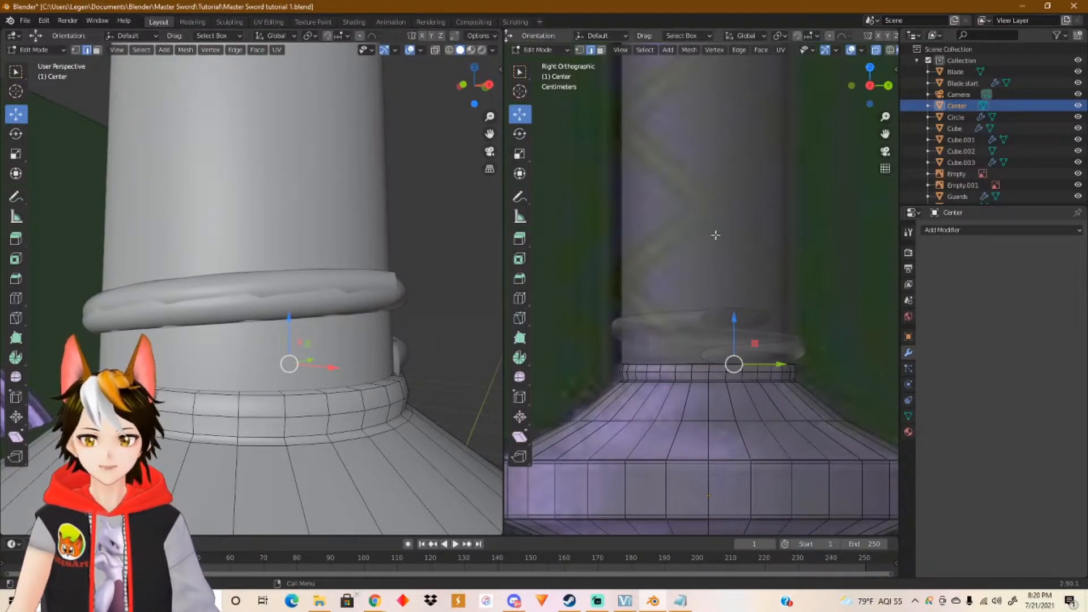
{"action": "key", "text": "Tab"}
Adjust the Handle's length slightly by scaling it along the Z axis against the side reference.
{"action": "left_click", "coordinate": [300, 221]}
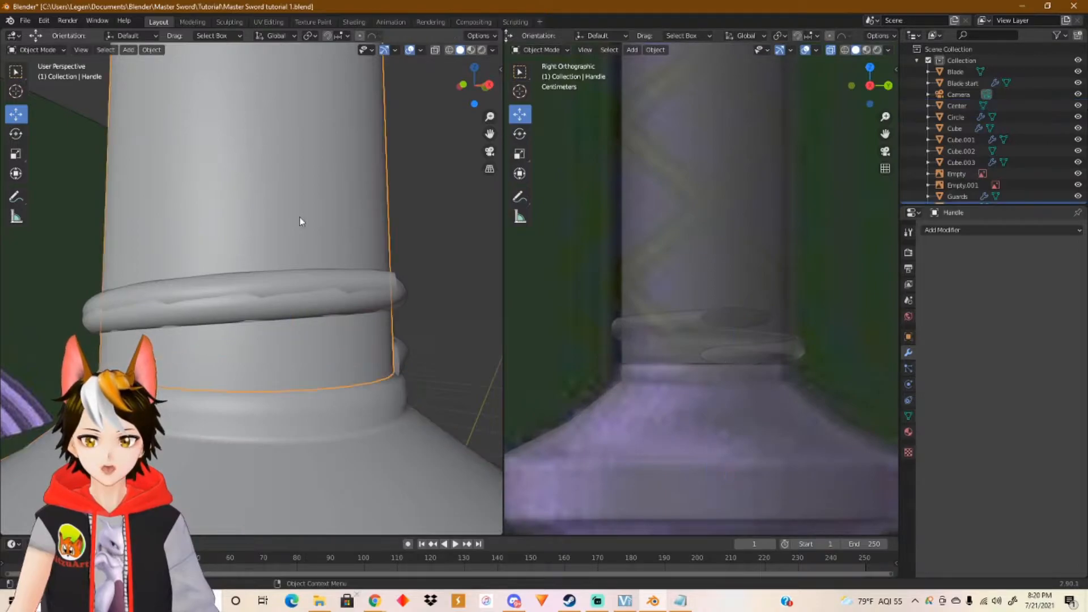
{"action": "left_click", "coordinate": [16, 154]}
{"action": "scroll", "coordinate": [411, 276], "scroll_direction": "down", "scroll_amount": 2}
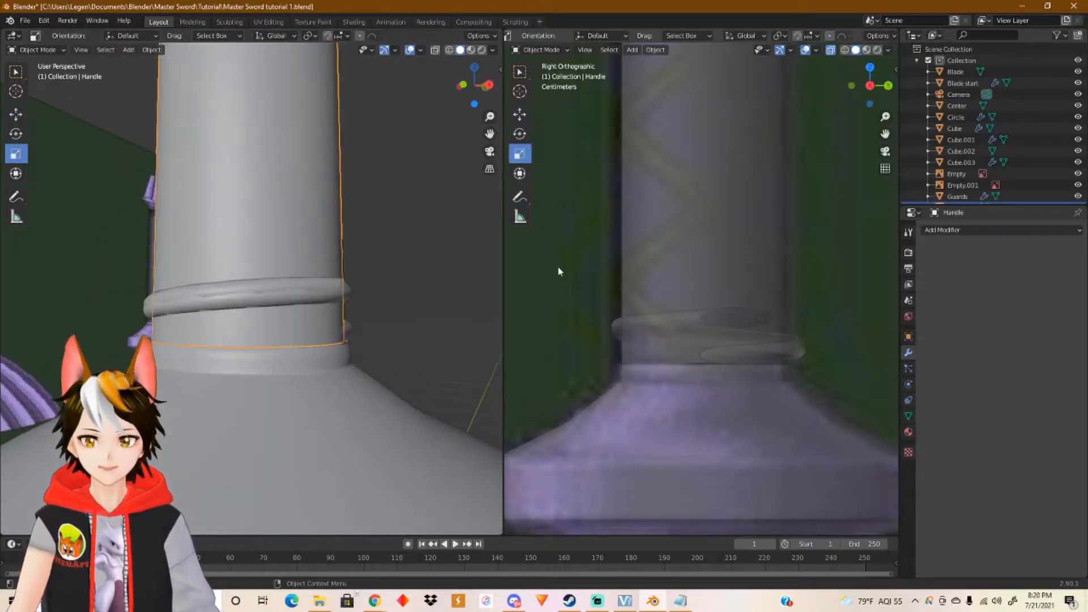
{"action": "scroll", "coordinate": [623, 250], "scroll_direction": "down", "scroll_amount": 4}
{"action": "middle_click_drag", "start_coordinate": [697, 217], "coordinate": [679, 392], "text": "shift"}
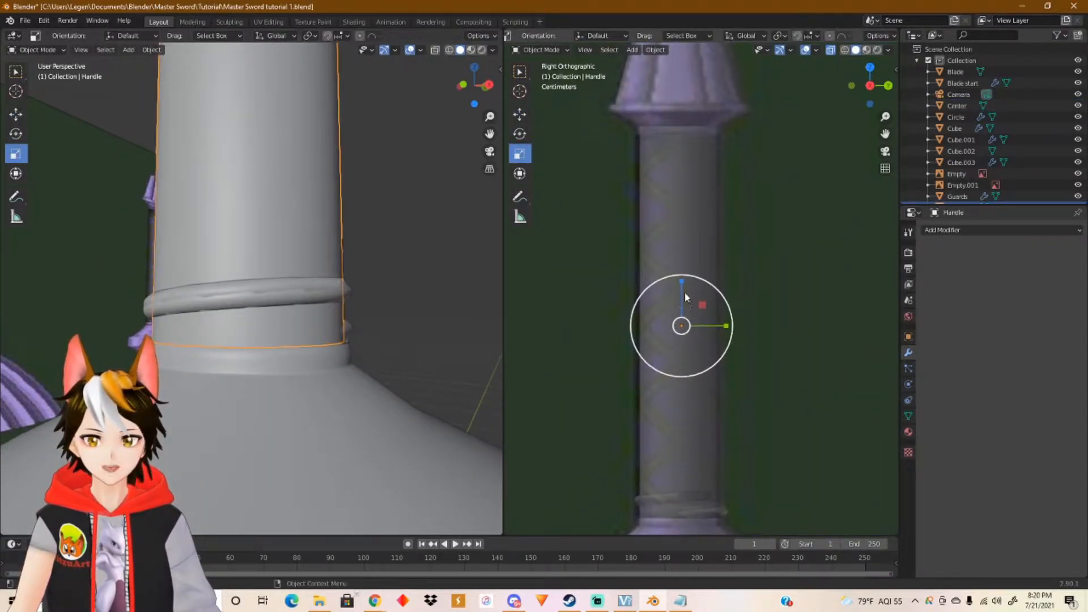
{"action": "left_click_drag", "start_coordinate": [682, 280], "coordinate": [681, 280]}
Set the Circle's Screw modifier offset to 33.2 m to steepen the spiral toward the reference image's diagonal wrap.
{"action": "middle_click_drag", "start_coordinate": [325, 309], "coordinate": [350, 308]}
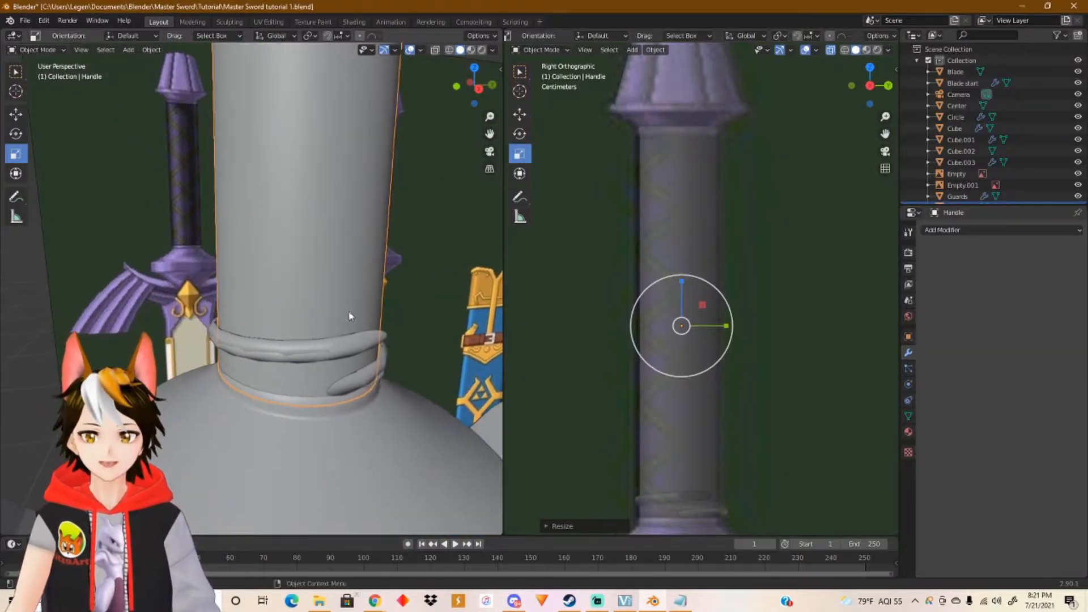
{"action": "left_click", "coordinate": [339, 351]}
{"action": "middle_click_drag", "start_coordinate": [366, 373], "coordinate": [437, 368]}
{"action": "middle_click_drag", "start_coordinate": [668, 456], "coordinate": [652, 294], "text": "shift"}
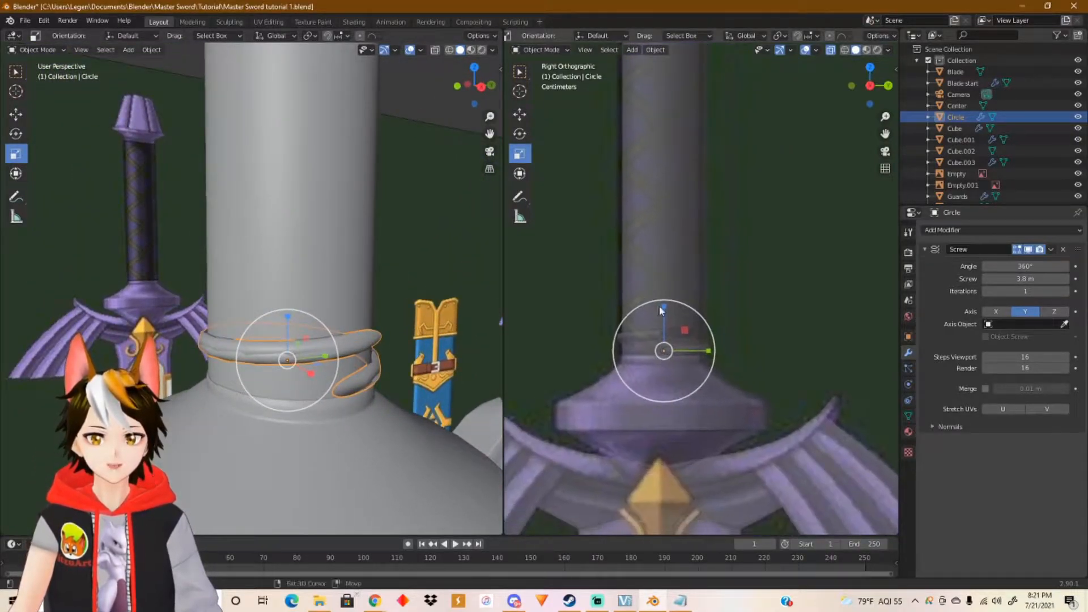
{"action": "scroll", "coordinate": [686, 363], "scroll_direction": "up", "scroll_amount": 4}
{"action": "middle_click_drag", "start_coordinate": [669, 403], "coordinate": [786, 329], "text": "shift"}
{"action": "scroll", "coordinate": [706, 363], "scroll_direction": "up", "scroll_amount": 3}
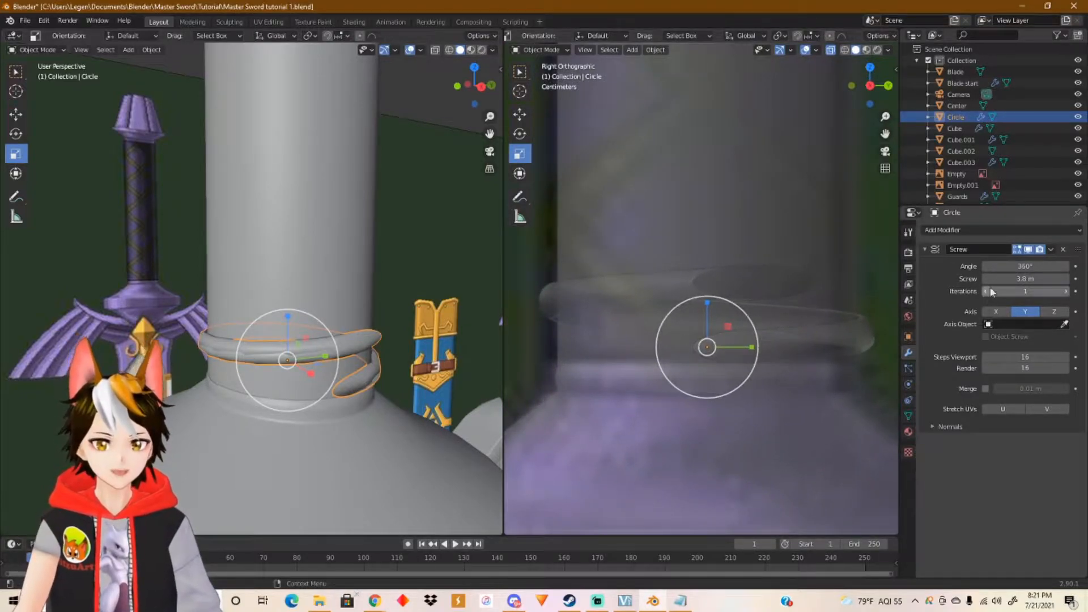
{"action": "left_click_drag", "start_coordinate": [1019, 278], "coordinate": [1040, 279]}
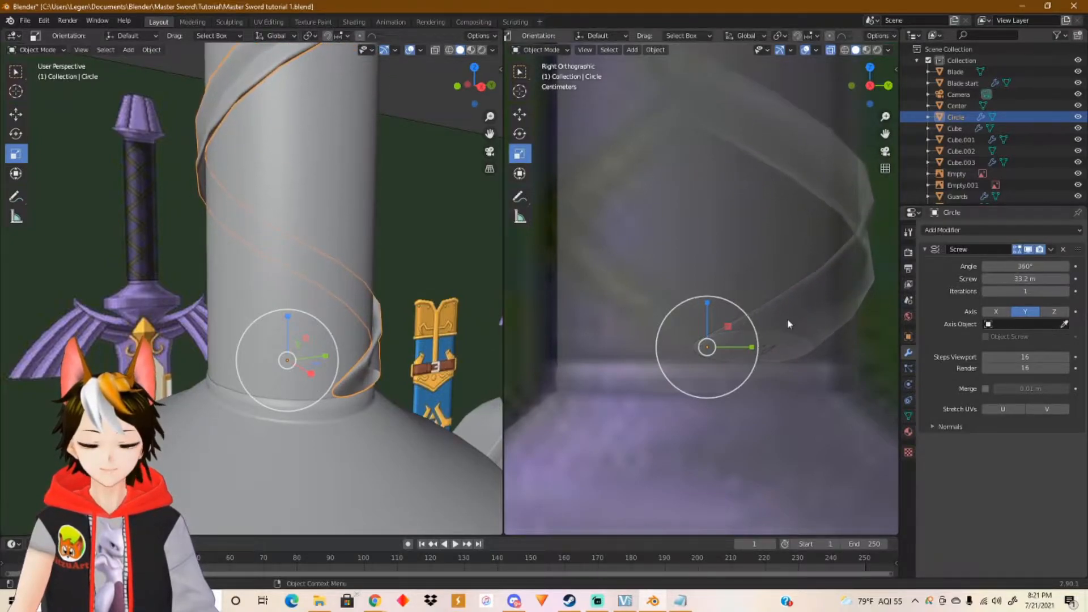
{"action": "middle_click_drag", "start_coordinate": [403, 369], "coordinate": [379, 365]}
{"action": "key", "text": "KP_Decimal"}
{"action": "middle_click_drag", "start_coordinate": [294, 356], "coordinate": [376, 358]}
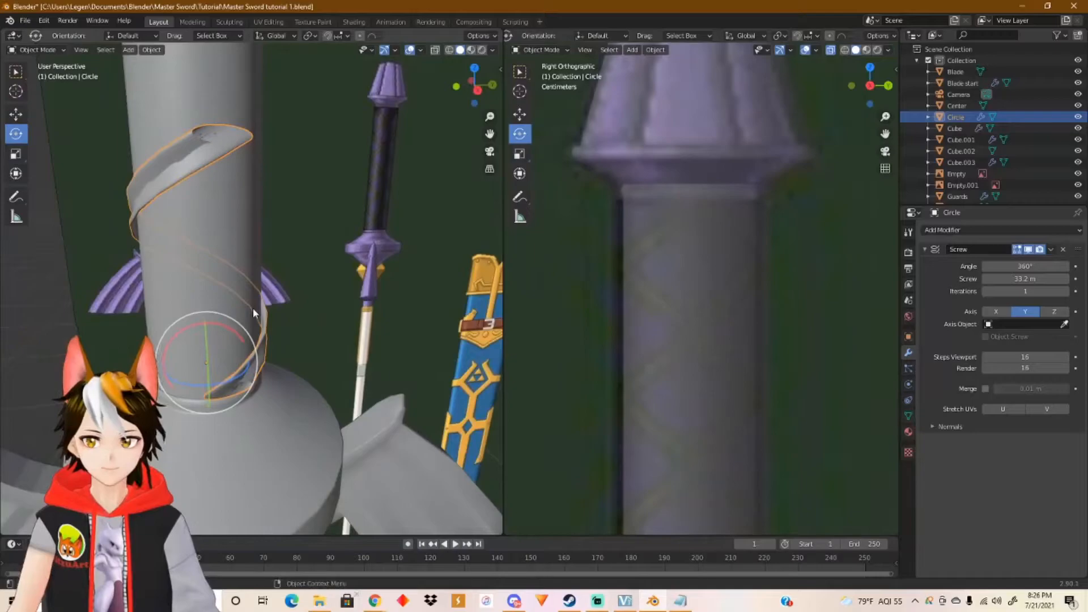
Delete the bent spiral Circle and add a new mesh circle to start the handle wrap over.
{"action": "key", "text": "x"}
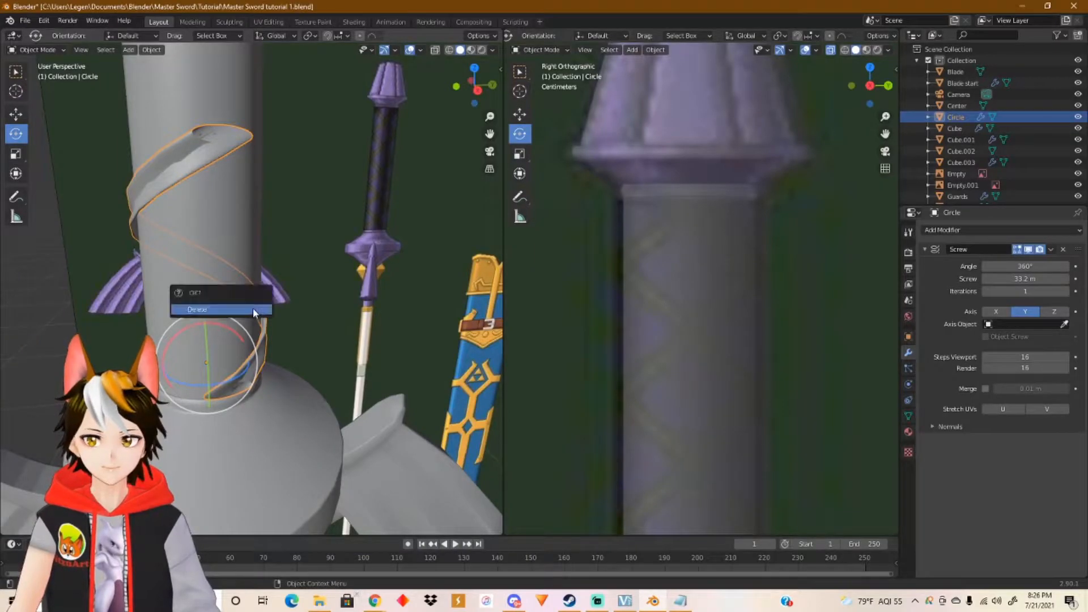
{"action": "left_click", "coordinate": [253, 308]}
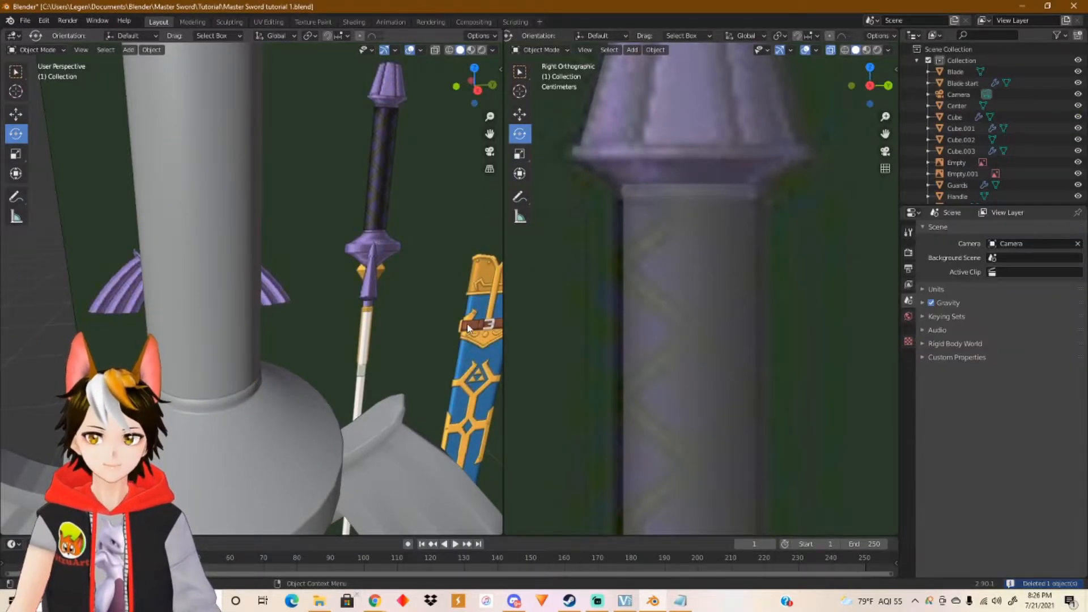
{"action": "key", "text": "shift+a"}
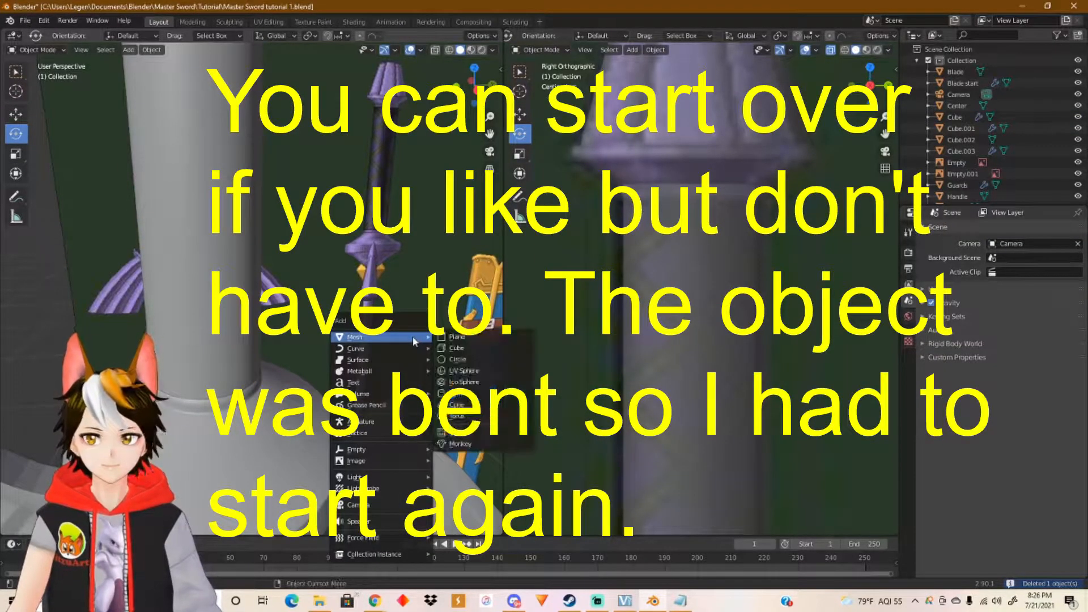
{"action": "left_click", "coordinate": [469, 360]}
Move the new circle up out of the blade, scale it down, and place it beside the base of the handle.
{"action": "scroll", "coordinate": [371, 369], "scroll_direction": "down", "scroll_amount": 5}
{"action": "scroll", "coordinate": [348, 414], "scroll_direction": "up", "scroll_amount": 1}
{"action": "middle_click_drag", "start_coordinate": [347, 413], "coordinate": [351, 324], "text": "shift"}
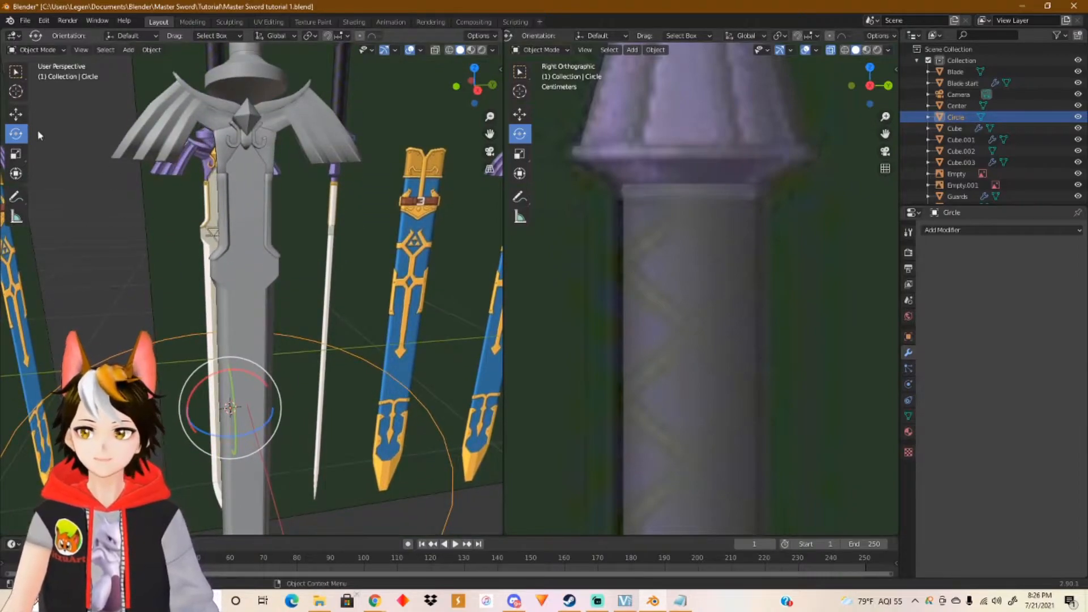
{"action": "left_click", "coordinate": [15, 114]}
{"action": "middle_click_drag", "start_coordinate": [231, 381], "coordinate": [276, 295]}
{"action": "left_click_drag", "start_coordinate": [242, 314], "coordinate": [494, 283]}
{"action": "key", "text": "s"}
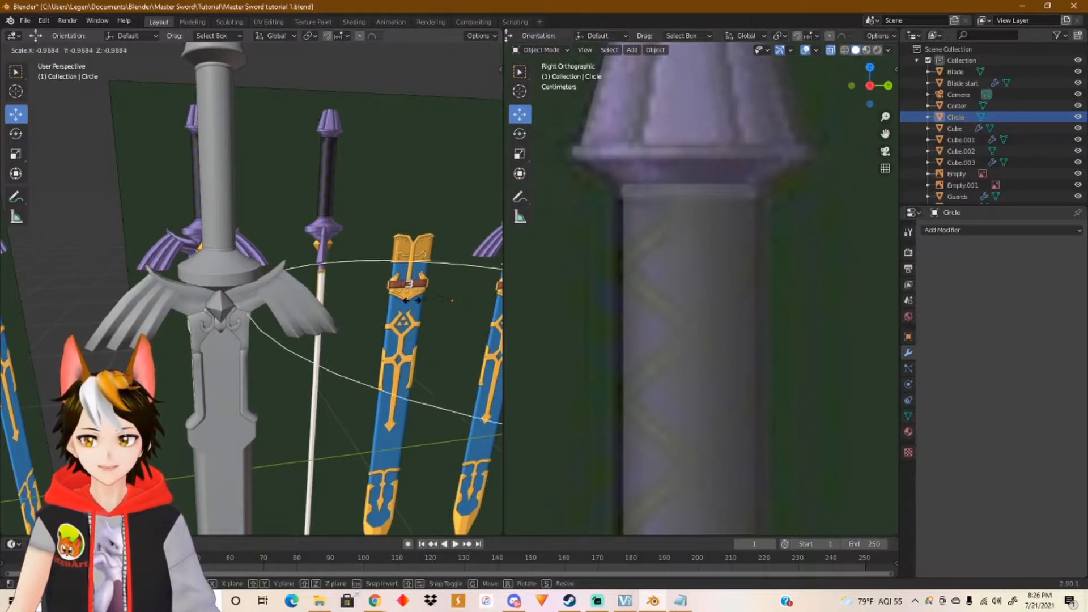
{"action": "left_click", "coordinate": [453, 311]}
{"action": "left_click_drag", "start_coordinate": [473, 300], "coordinate": [266, 207]}
Scale the circle down further to a small ring beside the handle's base and rotate it upright about the X axis.
{"action": "scroll", "coordinate": [269, 255], "scroll_direction": "up", "scroll_amount": 6}
{"action": "middle_click_drag", "start_coordinate": [294, 191], "coordinate": [304, 255]}
{"action": "key", "text": "s"}
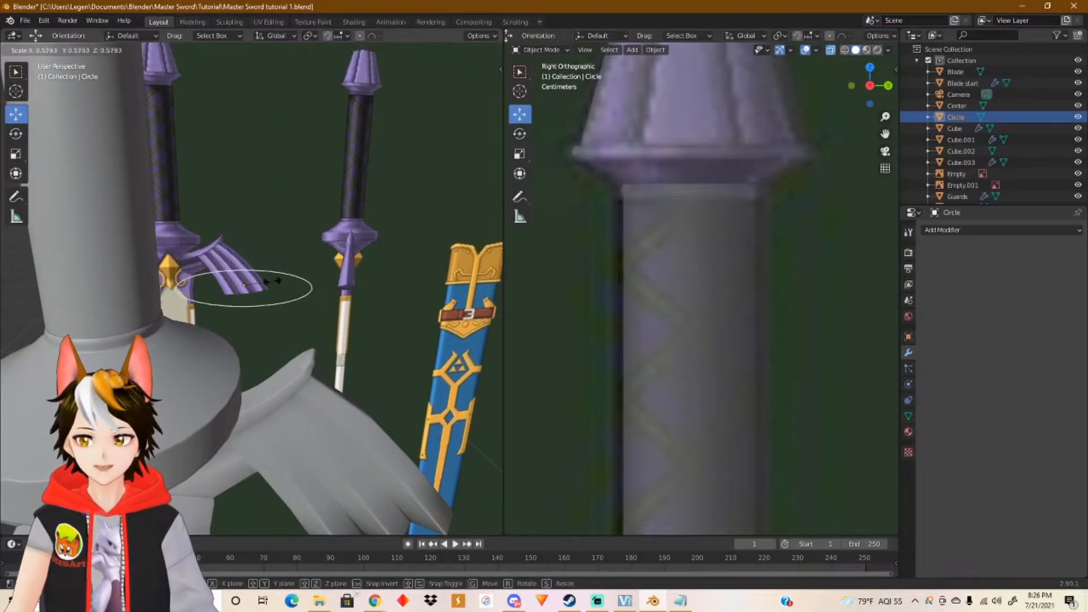
{"action": "left_click", "coordinate": [253, 287]}
{"action": "scroll", "coordinate": [253, 306], "scroll_direction": "up", "scroll_amount": 6}
{"action": "middle_click_drag", "start_coordinate": [253, 312], "coordinate": [281, 314]}
{"action": "scroll", "coordinate": [282, 312], "scroll_direction": "down", "scroll_amount": 4}
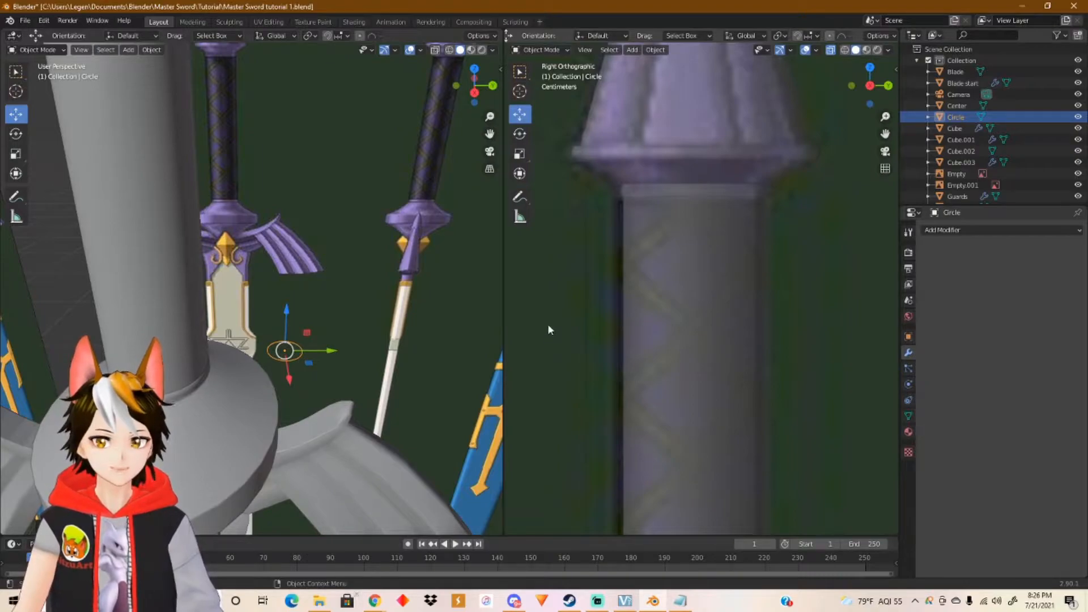
{"action": "left_click", "coordinate": [16, 134]}
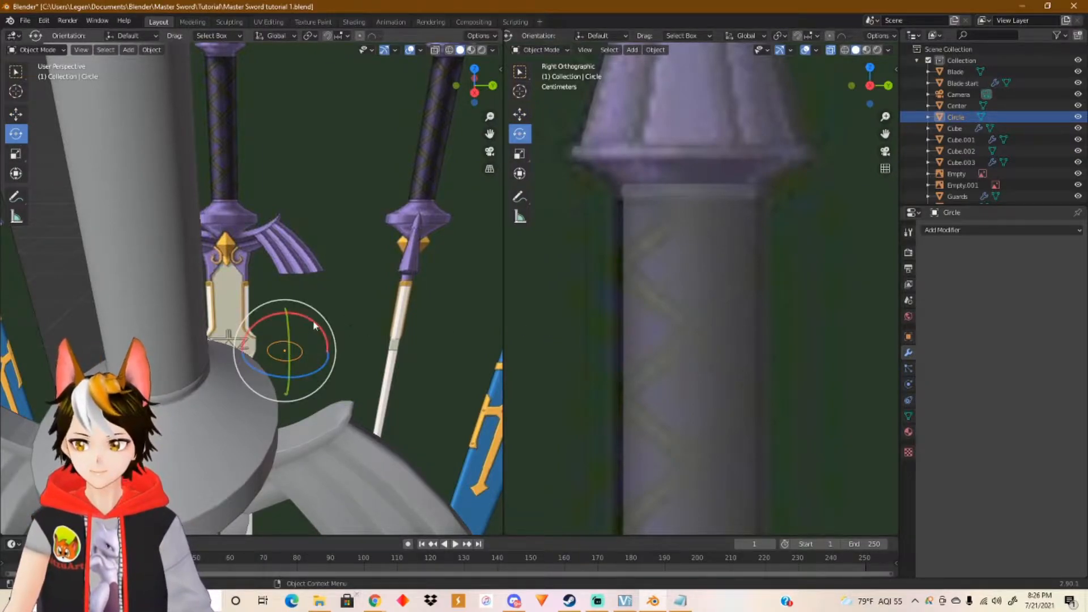
{"action": "left_click_drag", "start_coordinate": [316, 329], "coordinate": [244, 315]}
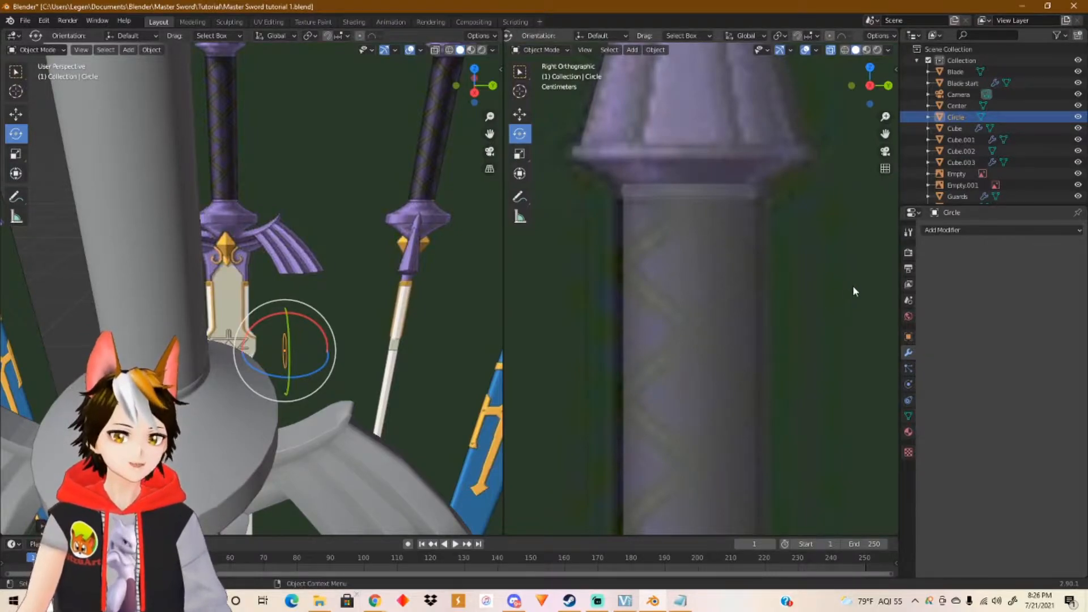
Add a Screw modifier to the circle with a 3.7 m offset along the Y axis and rotate the spiral to rise upward.
{"action": "left_click", "coordinate": [956, 231]}
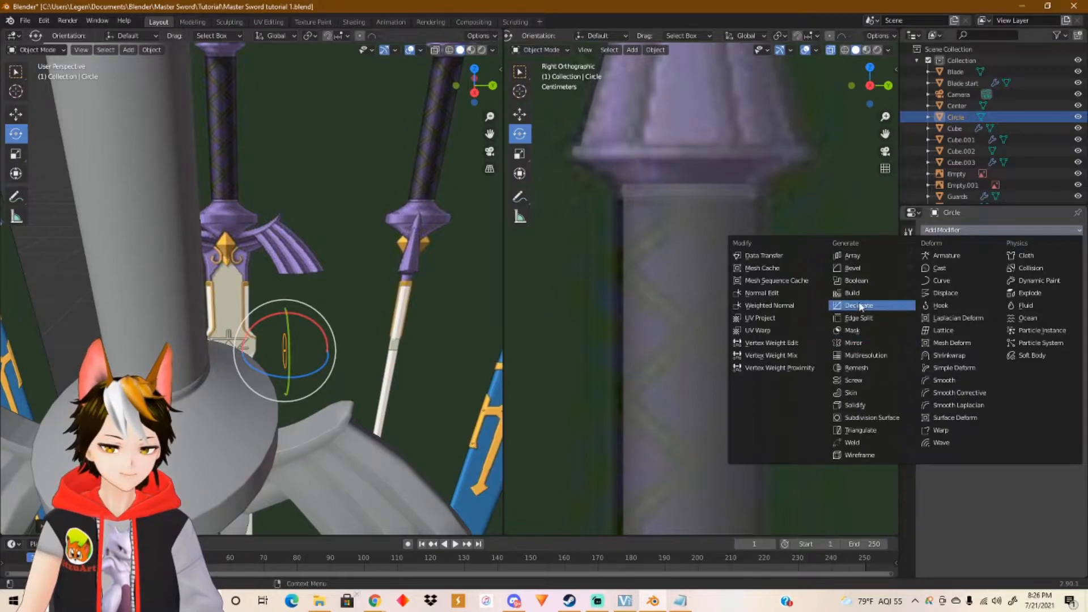
{"action": "left_click", "coordinate": [875, 381]}
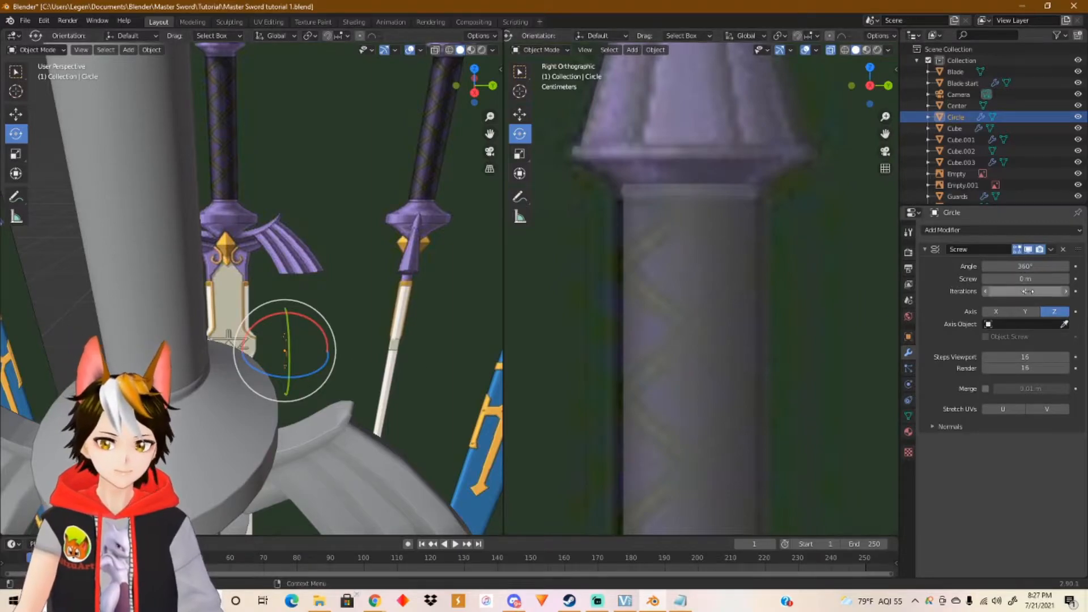
{"action": "left_click_drag", "start_coordinate": [1024, 279], "coordinate": [1054, 279]}
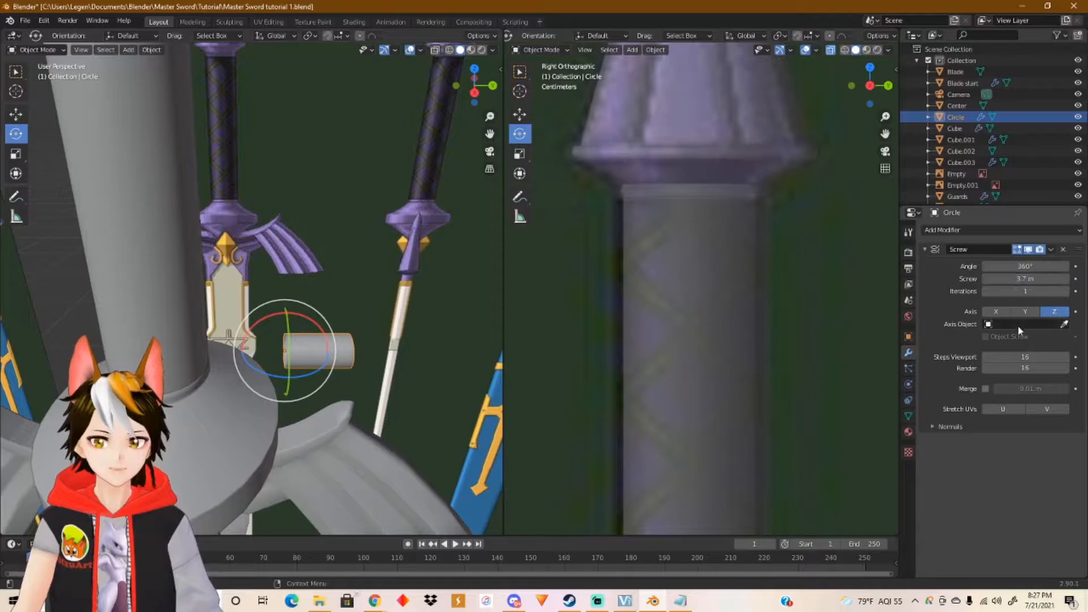
{"action": "left_click", "coordinate": [1026, 312]}
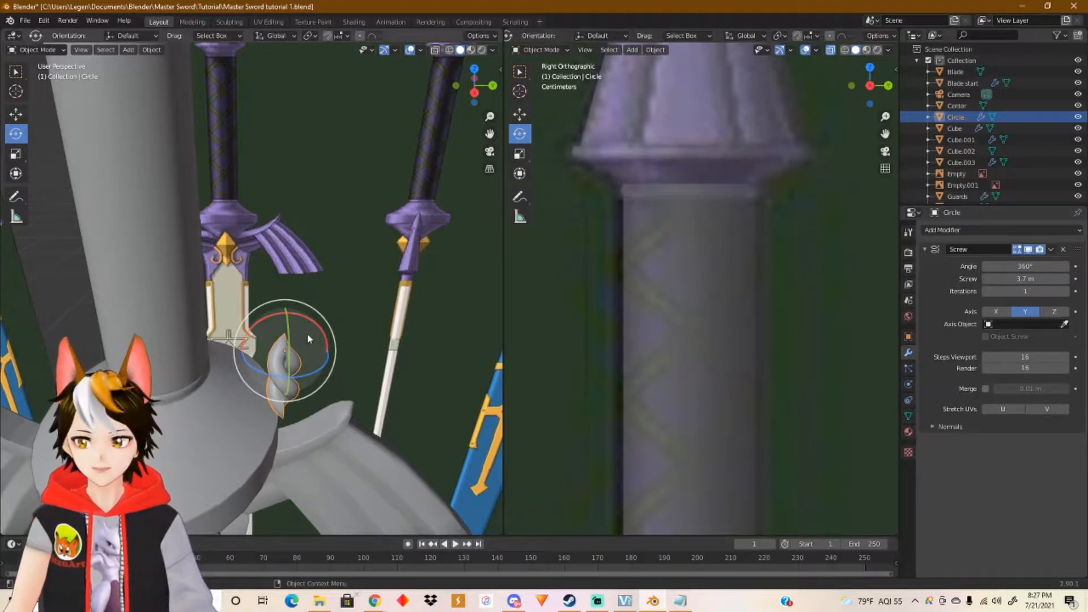
{"action": "left_click_drag", "start_coordinate": [267, 322], "coordinate": [299, 376]}
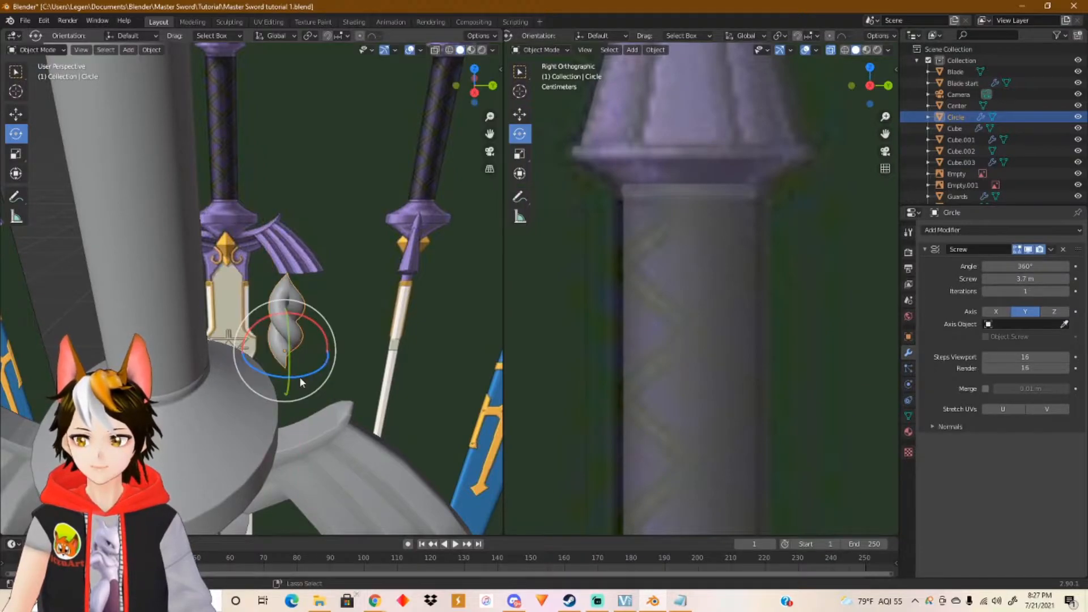
Restrict transforms to origins only and shift the spiral's origin along the Y axis toward the handle to widen its loop.
{"action": "left_click", "coordinate": [480, 36]}
{"action": "left_click", "coordinate": [474, 70]}
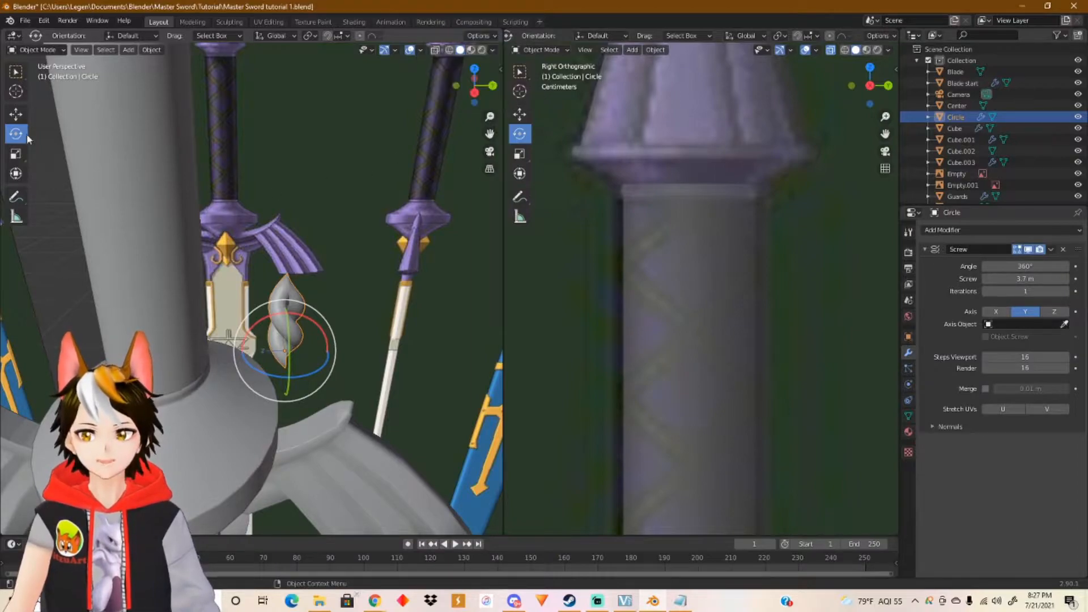
{"action": "left_click", "coordinate": [16, 114]}
{"action": "left_click_drag", "start_coordinate": [327, 348], "coordinate": [260, 357]}
{"action": "scroll", "coordinate": [260, 358], "scroll_direction": "up", "scroll_amount": 1}
{"action": "scroll", "coordinate": [263, 357], "scroll_direction": "down", "scroll_amount": 1}
{"action": "middle_click_drag", "start_coordinate": [270, 357], "coordinate": [262, 325]}
{"action": "middle_click_drag", "start_coordinate": [229, 187], "coordinate": [251, 277], "text": "shift"}
{"action": "scroll", "coordinate": [251, 278], "scroll_direction": "up", "scroll_amount": 2}
{"action": "scroll", "coordinate": [253, 224], "scroll_direction": "down", "scroll_amount": 2}
{"action": "scroll", "coordinate": [253, 226], "scroll_direction": "up", "scroll_amount": 2}
{"action": "middle_click_drag", "start_coordinate": [253, 226], "coordinate": [246, 287]}
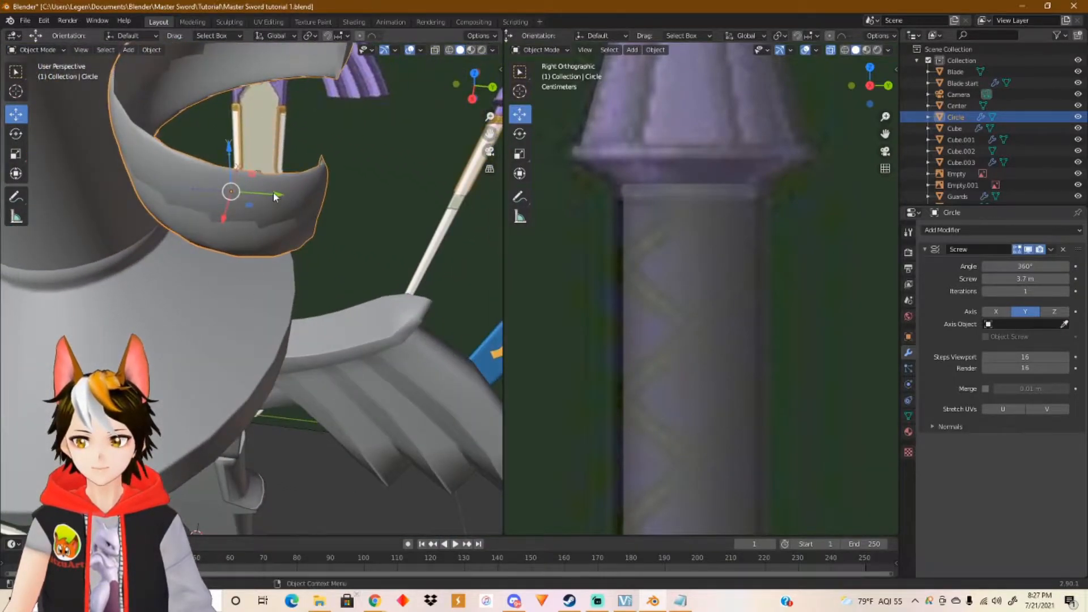
Fine-tune the origin's position along Y until the spiral's loop is wide enough to encircle the handle.
{"action": "key", "text": "g"}
{"action": "key", "text": "y"}
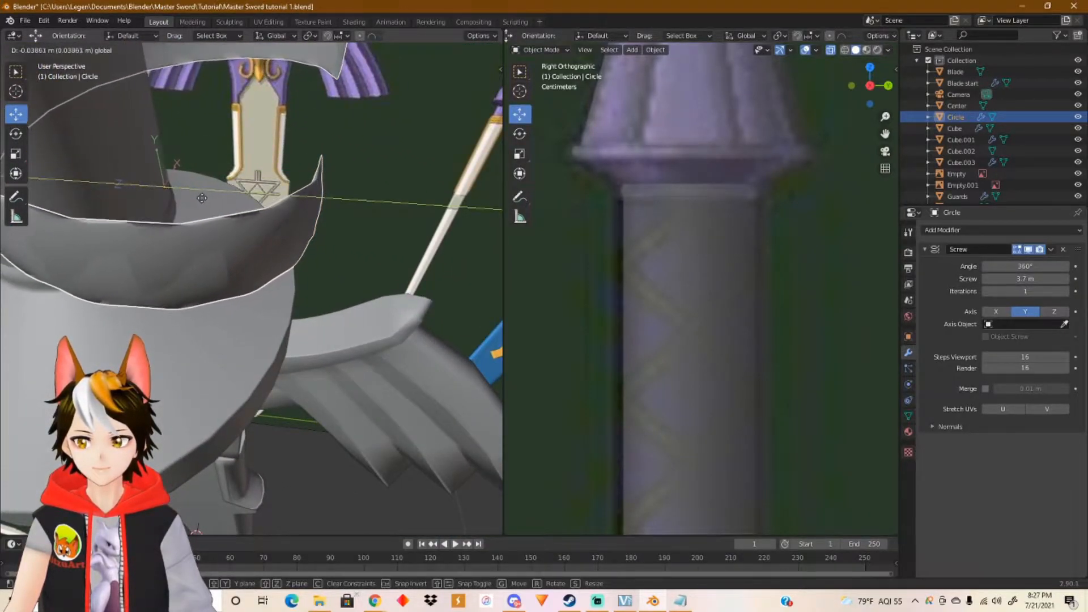
{"action": "left_click", "coordinate": [202, 204]}
{"action": "middle_click_drag", "start_coordinate": [201, 204], "coordinate": [307, 258]}
{"action": "key", "text": "g"}
{"action": "key", "text": "y"}
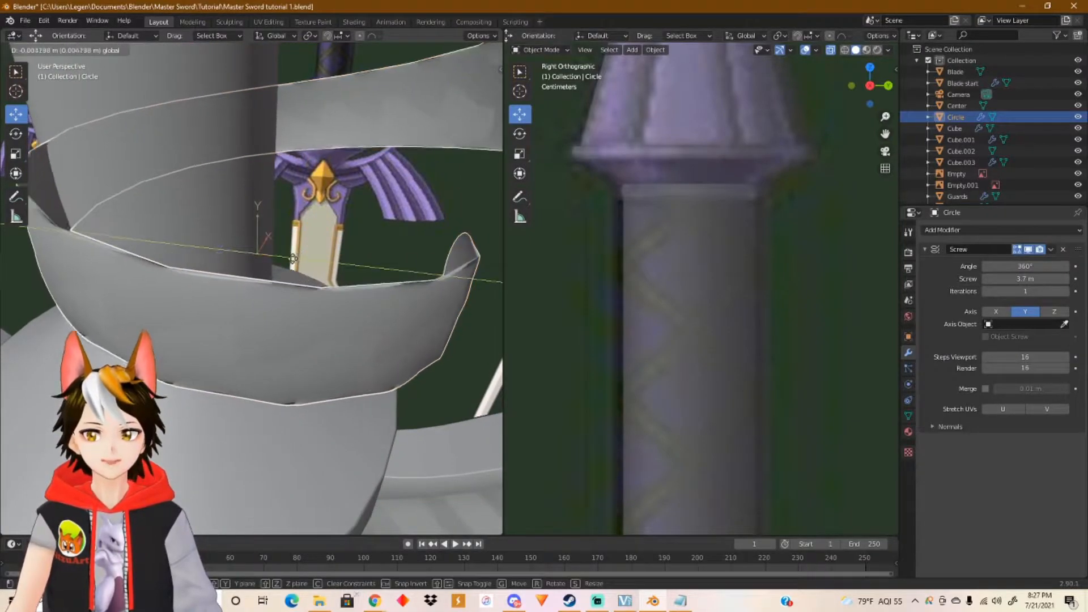
{"action": "left_click_drag", "start_coordinate": [287, 259], "coordinate": [284, 259]}
{"action": "scroll", "coordinate": [274, 261], "scroll_direction": "down", "scroll_amount": 8}
{"action": "scroll", "coordinate": [264, 275], "scroll_direction": "up", "scroll_amount": 6}
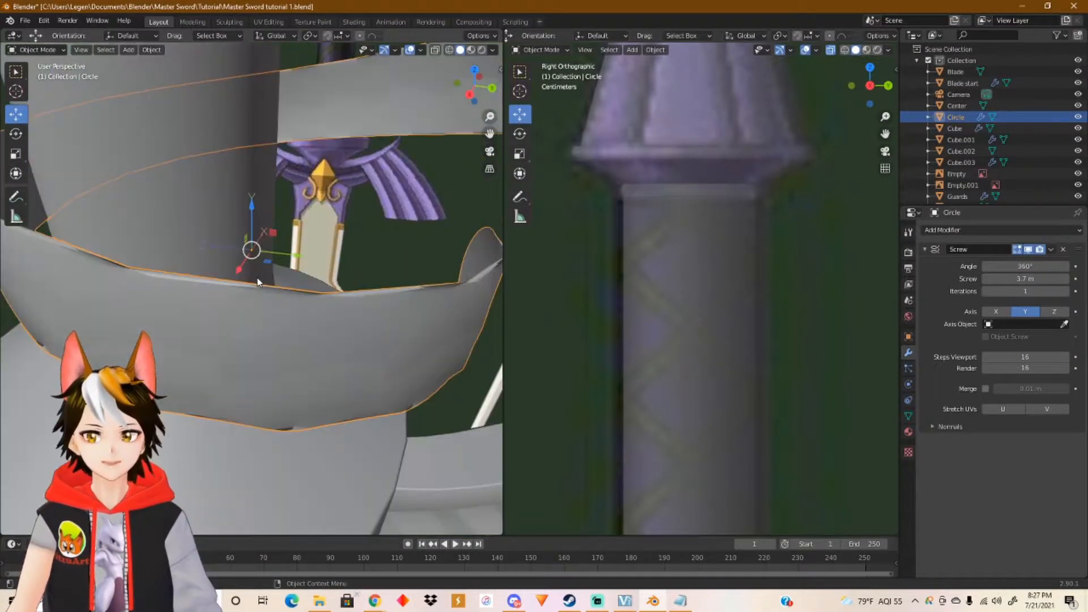
{"action": "middle_click_drag", "start_coordinate": [262, 279], "coordinate": [316, 276]}
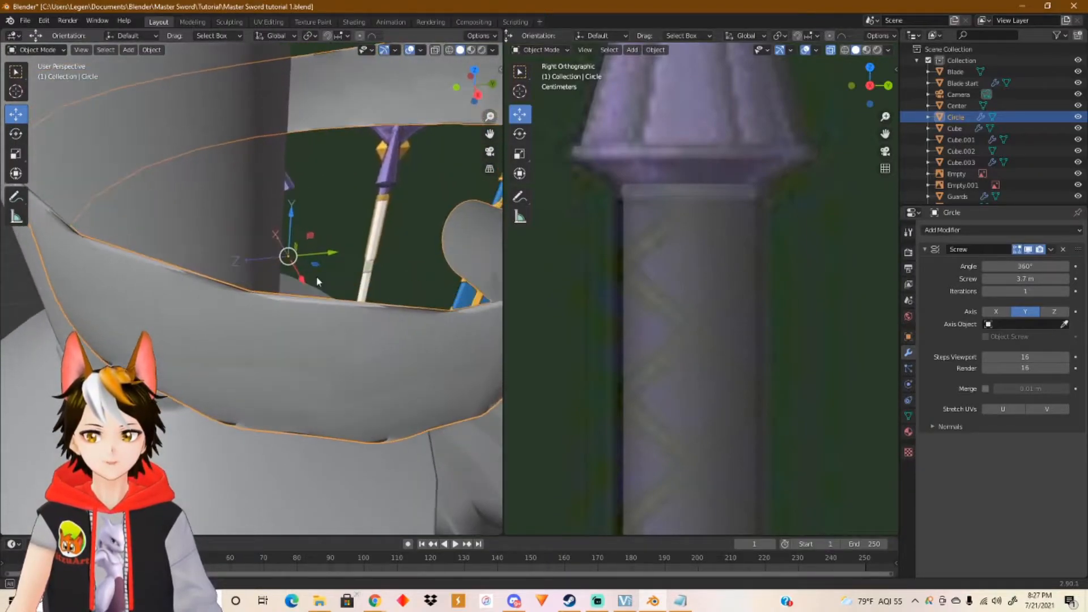
Turn off origin-only transforms and move the whole spiral along Y so it surrounds the base of the handle.
{"action": "left_click", "coordinate": [491, 37]}
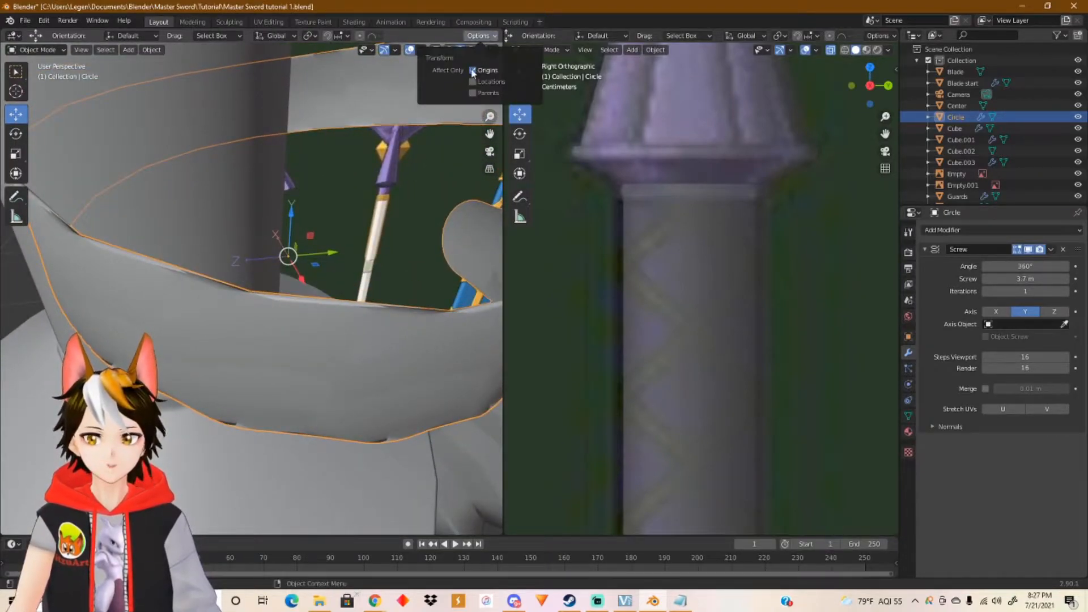
{"action": "scroll", "coordinate": [359, 241], "scroll_direction": "down", "scroll_amount": 6}
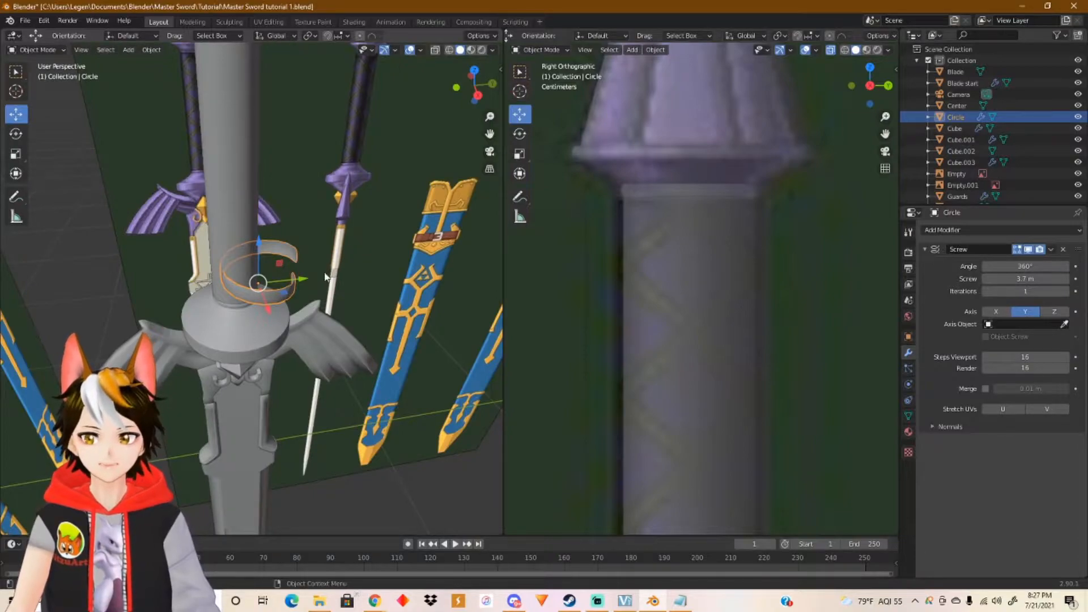
{"action": "scroll", "coordinate": [327, 275], "scroll_direction": "up", "scroll_amount": 3}
{"action": "key", "text": "g"}
{"action": "key", "text": "z"}
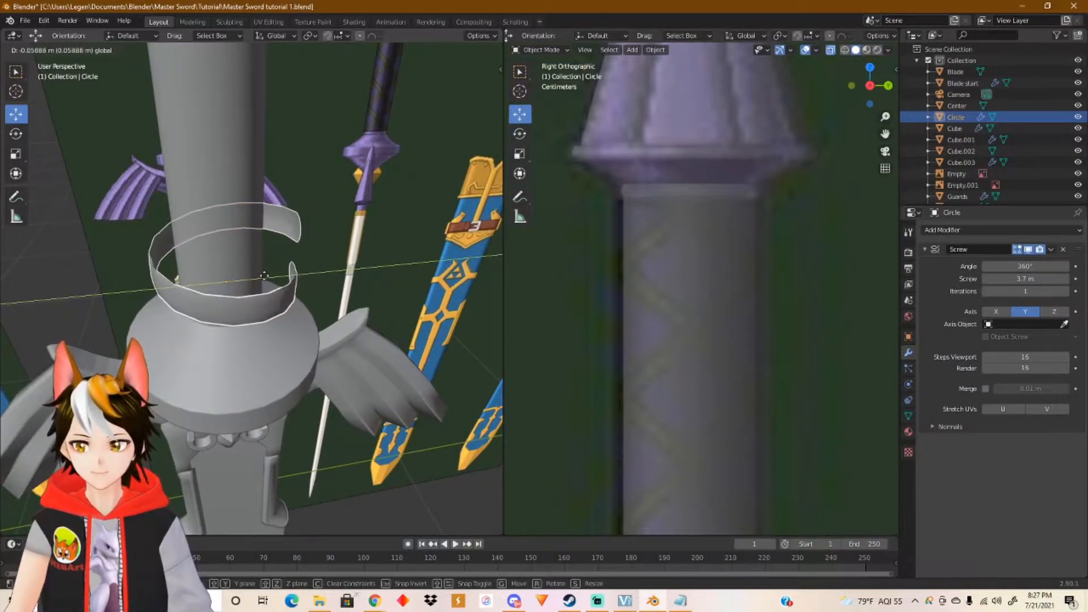
{"action": "left_click_drag", "start_coordinate": [264, 276], "coordinate": [262, 276]}
Set the spiral's Screw modifier angle to 363°.
{"action": "scroll", "coordinate": [581, 328], "scroll_direction": "down", "scroll_amount": 2}
{"action": "middle_click_drag", "start_coordinate": [667, 403], "coordinate": [678, 160], "text": "shift"}
{"action": "middle_click_drag", "start_coordinate": [703, 312], "coordinate": [680, 217], "text": "shift"}
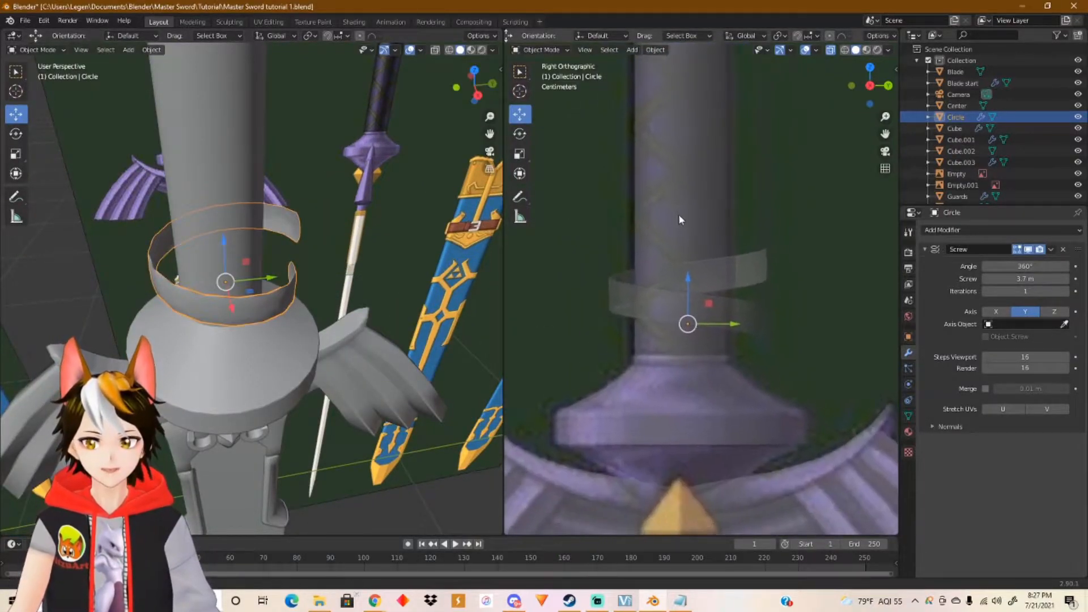
{"action": "scroll", "coordinate": [698, 289], "scroll_direction": "up", "scroll_amount": 3}
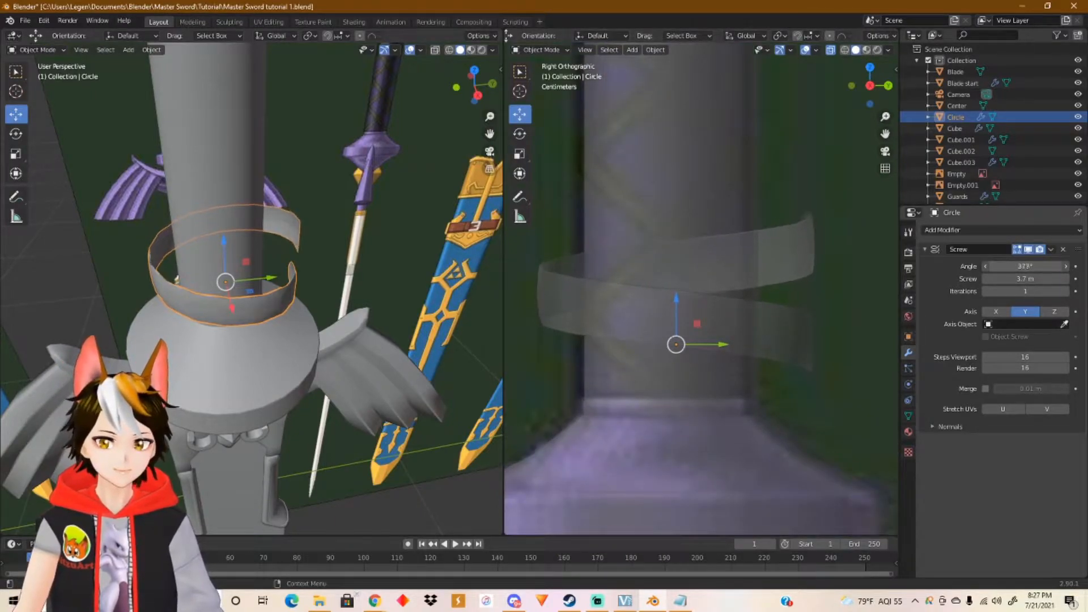
{"action": "left_click_drag", "start_coordinate": [1025, 266], "coordinate": [941, 265]}
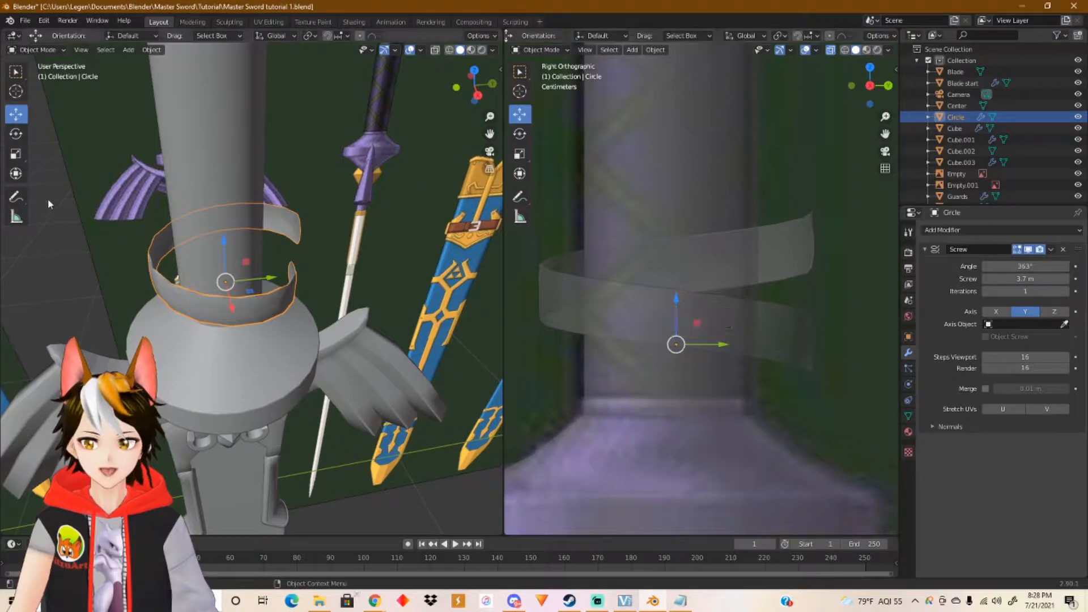
Try rotating the spiral around the handle's vertical axis, then undo it.
{"action": "left_click", "coordinate": [16, 136]}
{"action": "left_click_drag", "start_coordinate": [252, 300], "coordinate": [200, 316]}
{"action": "key", "text": "ctrl+z"}
Scale the spiral down uniformly in two passes so it fits more tightly around the handle.
{"action": "key", "text": "s"}
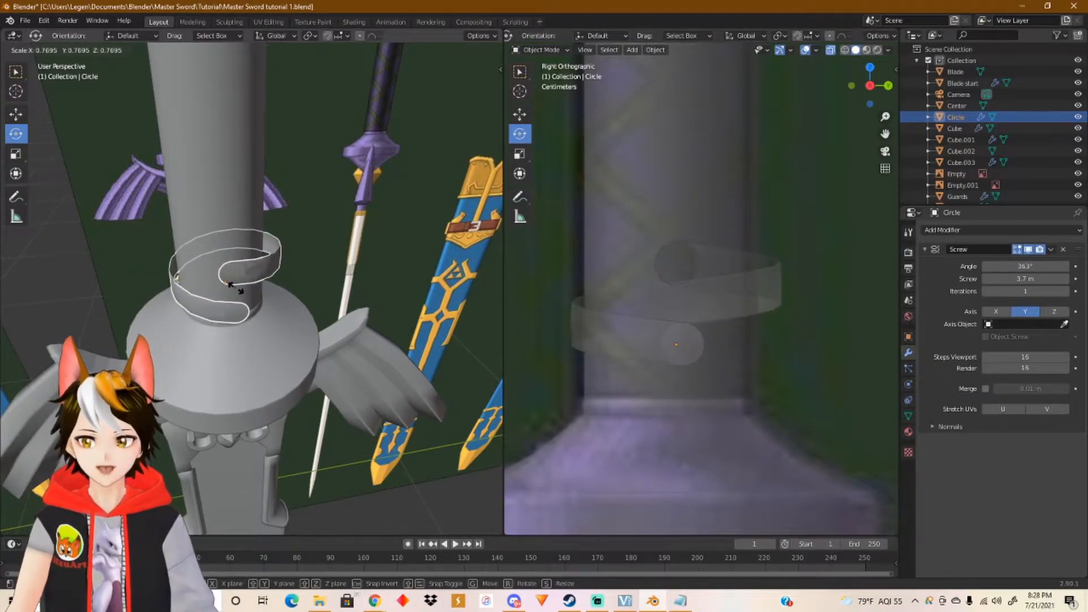
{"action": "left_click", "coordinate": [230, 284]}
{"action": "scroll", "coordinate": [224, 340], "scroll_direction": "up", "scroll_amount": 5}
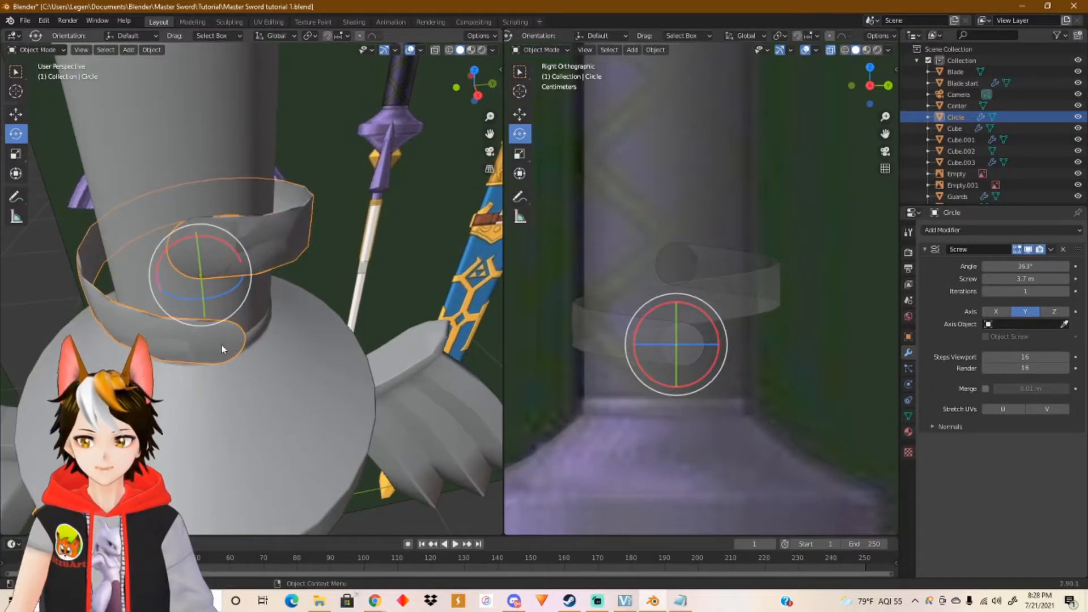
{"action": "middle_click_drag", "start_coordinate": [199, 357], "coordinate": [284, 359]}
{"action": "key", "text": "s"}
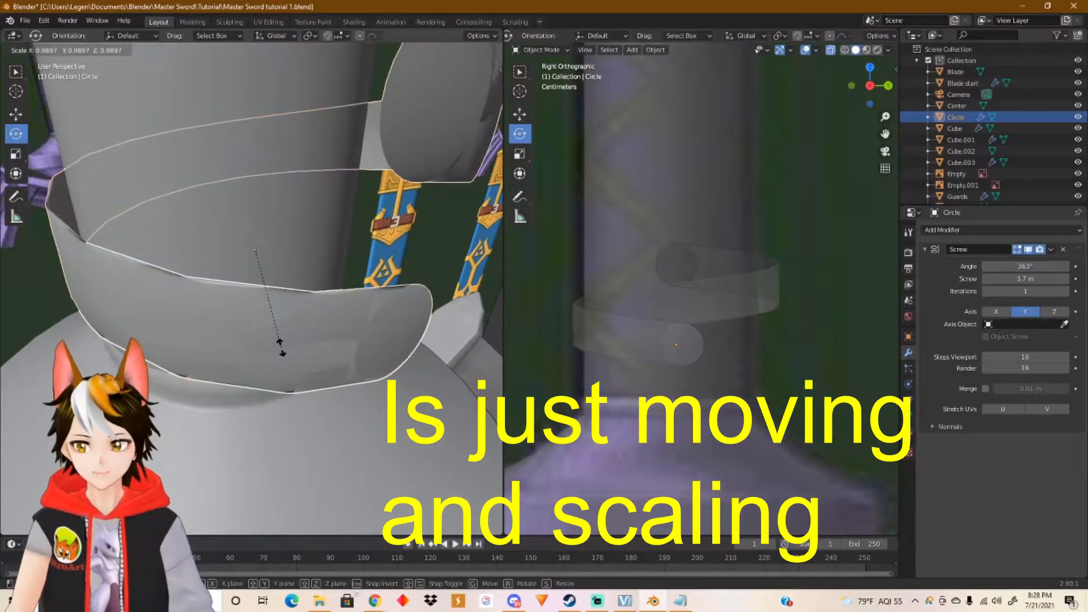
{"action": "left_click", "coordinate": [258, 340]}
Center the spiral on the handle by shifting it along the X and Y axes until it hugs the surface.
{"action": "middle_click_drag", "start_coordinate": [257, 339], "coordinate": [317, 323]}
{"action": "middle_click_drag", "start_coordinate": [235, 308], "coordinate": [391, 350], "text": "shift"}
{"action": "scroll", "coordinate": [268, 332], "scroll_direction": "down", "scroll_amount": 2}
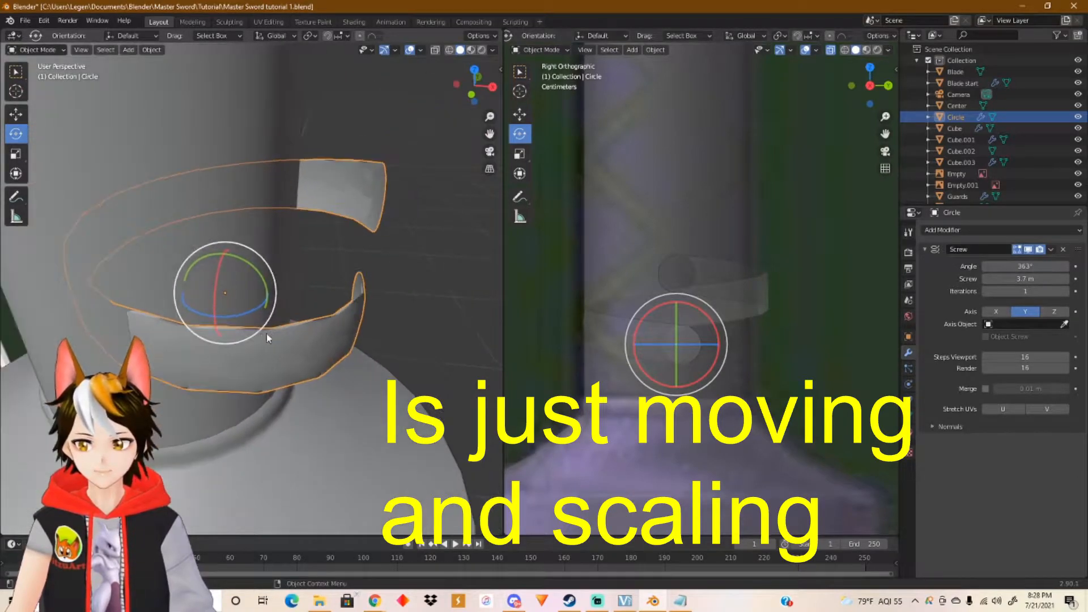
{"action": "left_click", "coordinate": [16, 114]}
{"action": "left_click_drag", "start_coordinate": [269, 300], "coordinate": [197, 293]}
{"action": "scroll", "coordinate": [295, 326], "scroll_direction": "up", "scroll_amount": 3}
{"action": "left_click_drag", "start_coordinate": [300, 296], "coordinate": [305, 295]}
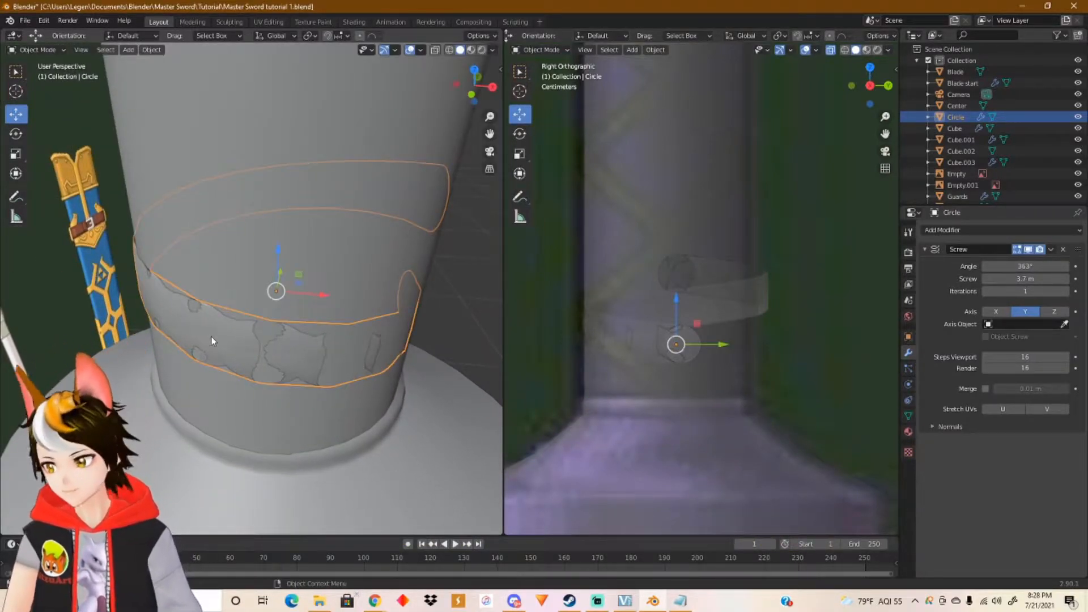
{"action": "left_click_drag", "start_coordinate": [724, 349], "coordinate": [716, 345]}
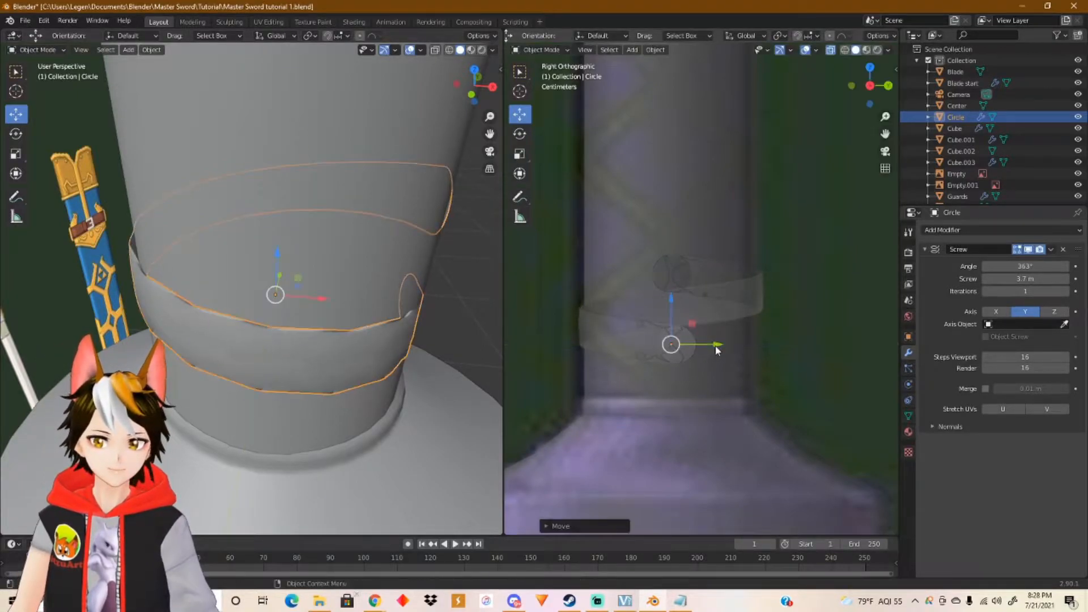
{"action": "middle_click_drag", "start_coordinate": [435, 335], "coordinate": [321, 333]}
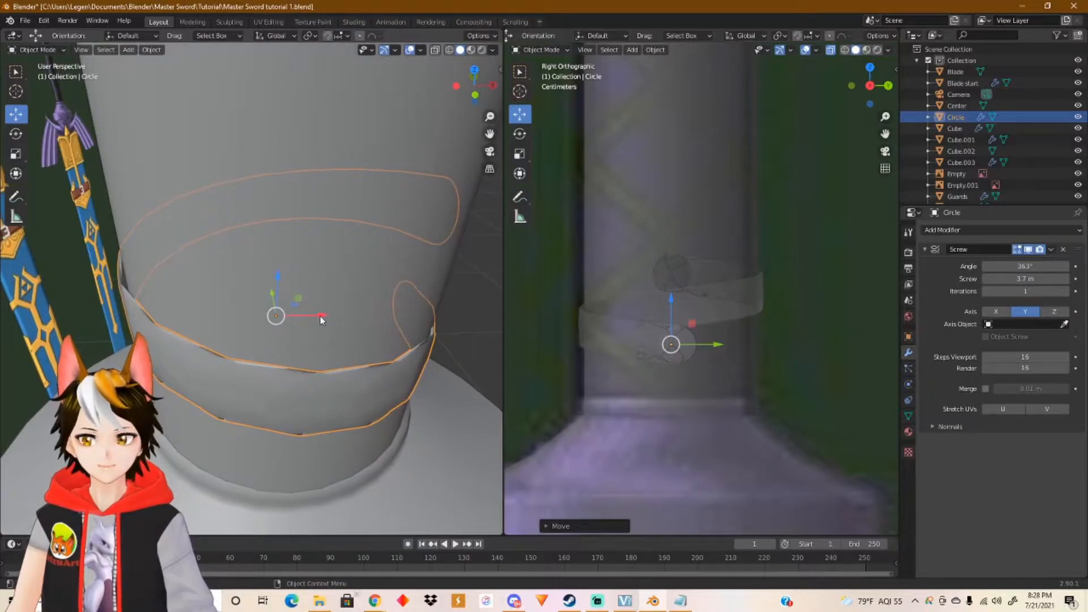
{"action": "left_click_drag", "start_coordinate": [320, 321], "coordinate": [324, 314]}
{"action": "middle_click_drag", "start_coordinate": [185, 327], "coordinate": [318, 267]}
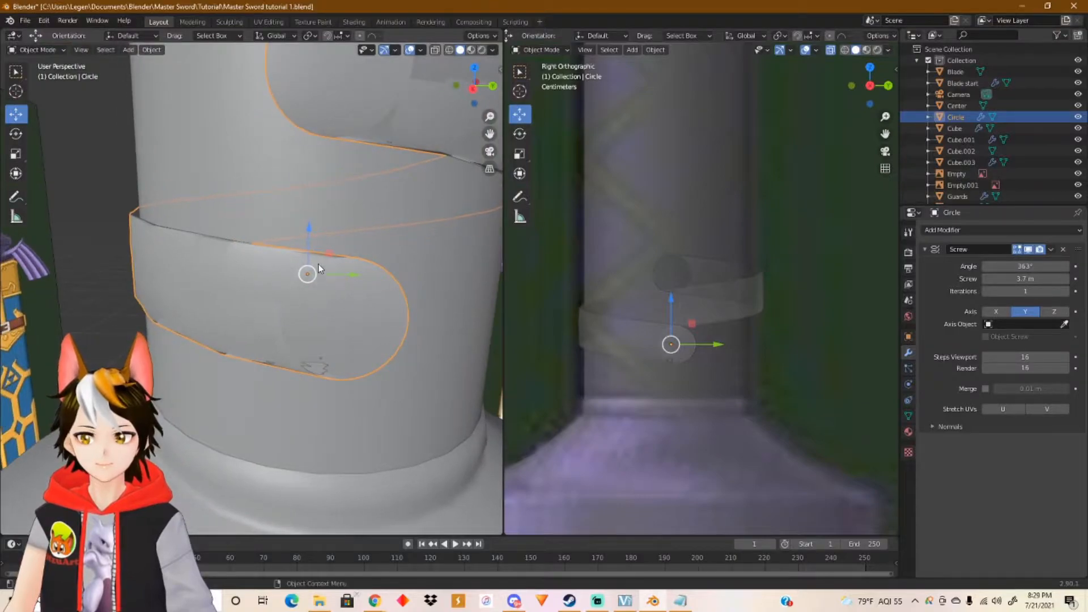
Lower the spiral along Z to the very base of the handle and flatten its band by scaling it along Z.
{"action": "left_click_drag", "start_coordinate": [310, 233], "coordinate": [325, 346]}
{"action": "left_click", "coordinate": [13, 156]}
{"action": "key", "text": "ctrl+z"}
{"action": "left_click_drag", "start_coordinate": [304, 303], "coordinate": [302, 322]}
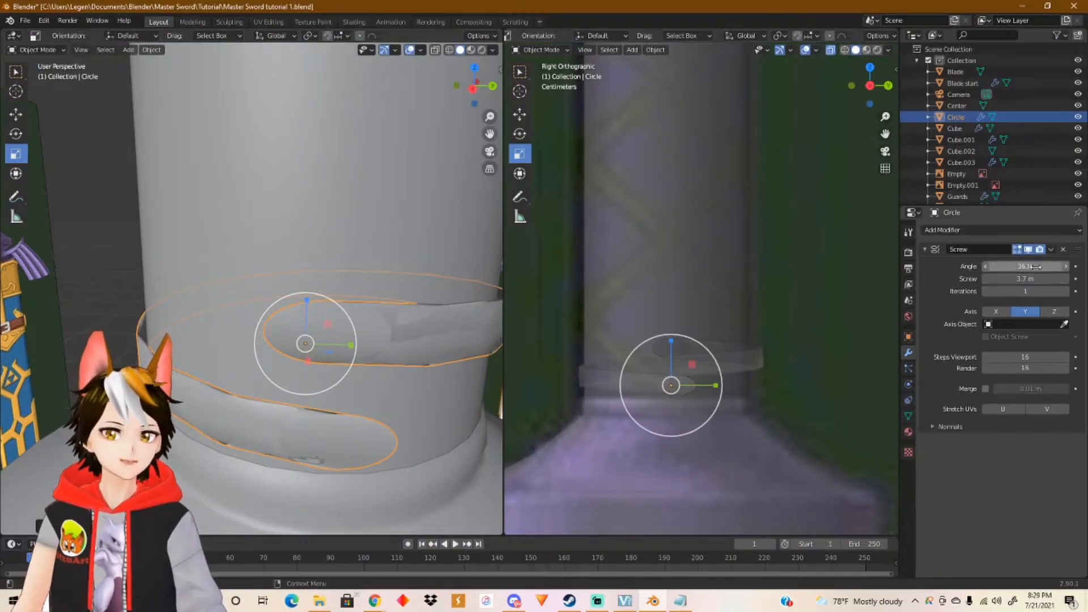
Set the Screw modifier's angle to 353° and screw height to 40.2 m, and lower the spiral slightly along Z onto the handle's base.
{"action": "left_click_drag", "start_coordinate": [1026, 265], "coordinate": [1082, 278]}
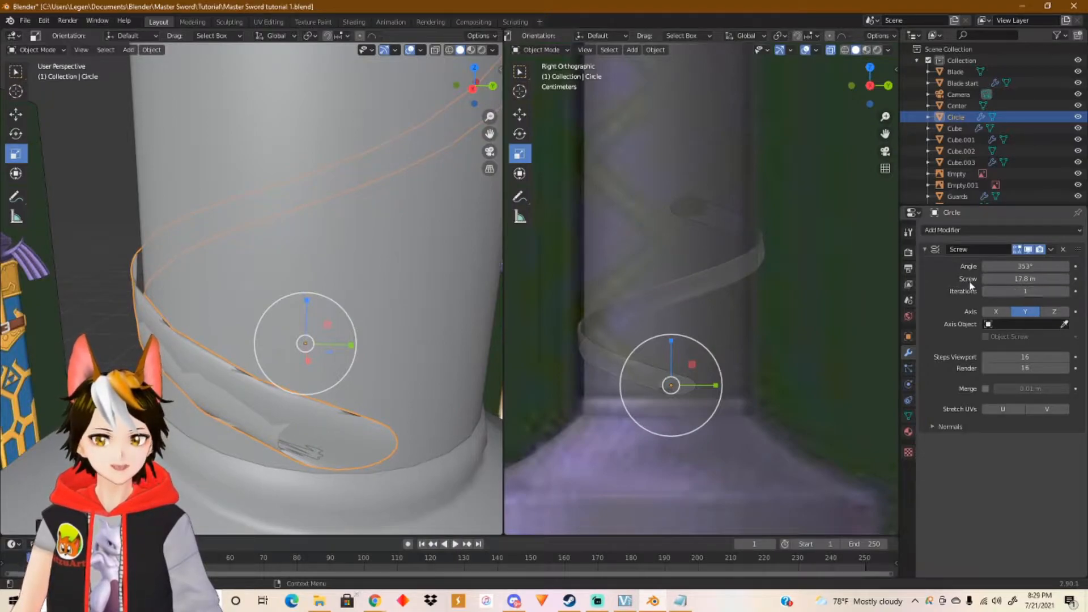
{"action": "left_click_drag", "start_coordinate": [1081, 278], "coordinate": [1087, 278]}
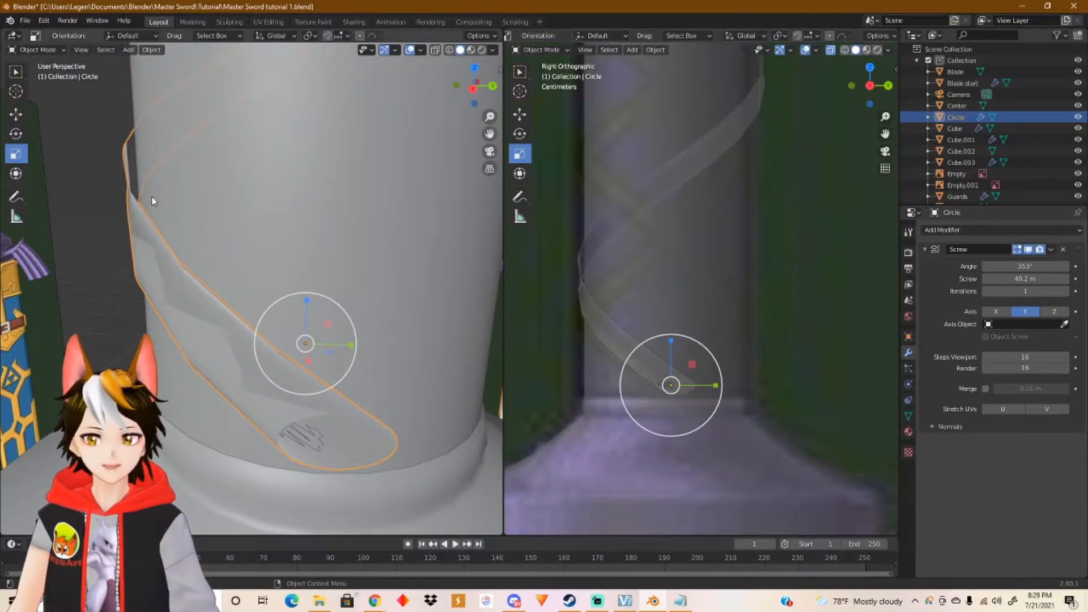
{"action": "left_click", "coordinate": [28, 118]}
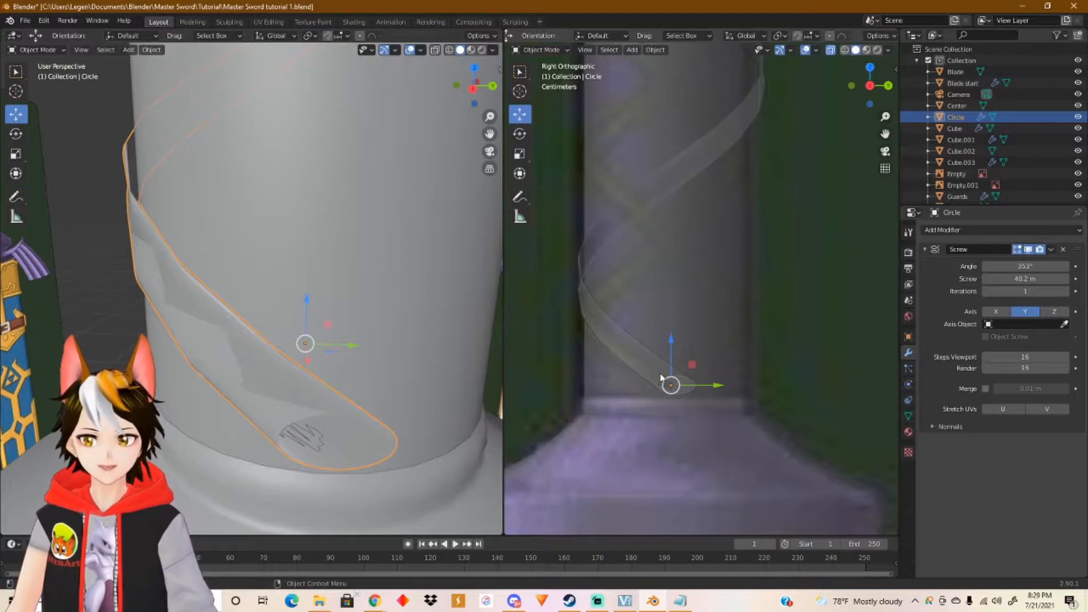
{"action": "left_click_drag", "start_coordinate": [670, 342], "coordinate": [676, 350]}
{"action": "mouse_move", "coordinate": [379, 450]}
{"action": "middle_mouse_down"}
{"action": "mouse_move", "coordinate": [393, 373]}
{"action": "mouse_move", "coordinate": [470, 407]}
{"action": "mouse_move", "coordinate": [428, 512]}
{"action": "mouse_move", "coordinate": [368, 457]}
{"action": "middle_mouse_up"}
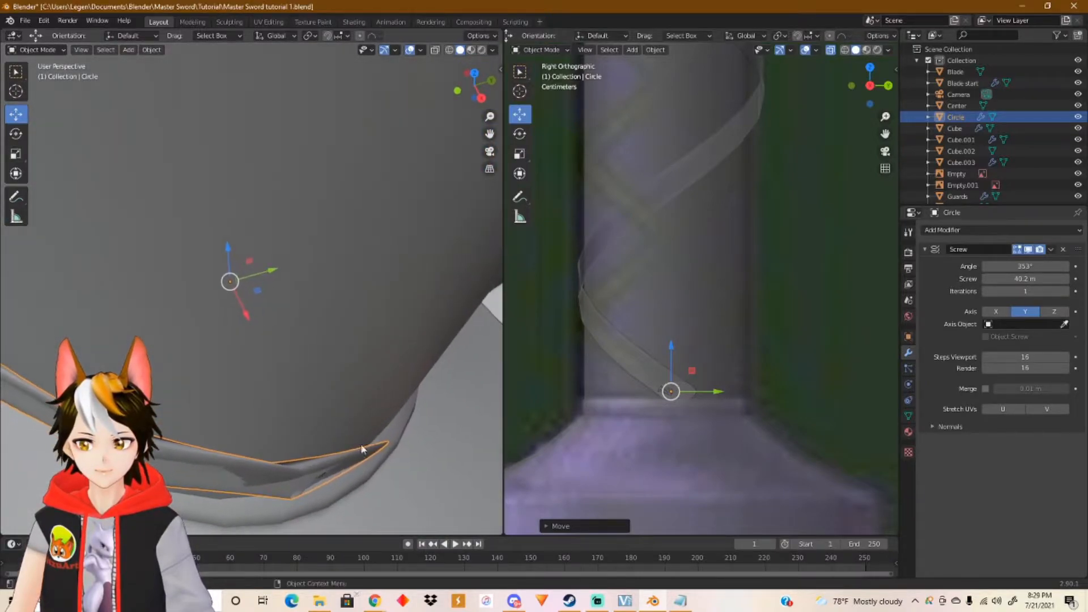
Fine-tune the spiral's uniform scale and nudge it slightly along positive Y to center it on the handle.
{"action": "key", "text": "s"}
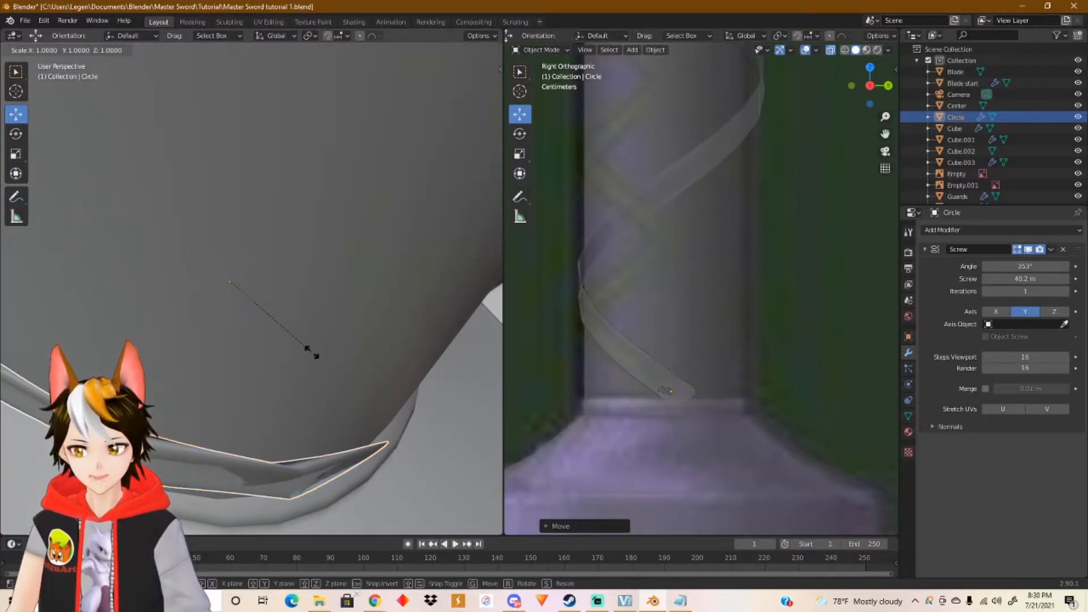
{"action": "left_click", "coordinate": [310, 352]}
{"action": "middle_click_drag", "start_coordinate": [318, 384], "coordinate": [318, 361]}
{"action": "middle_click_drag", "start_coordinate": [312, 279], "coordinate": [299, 366]}
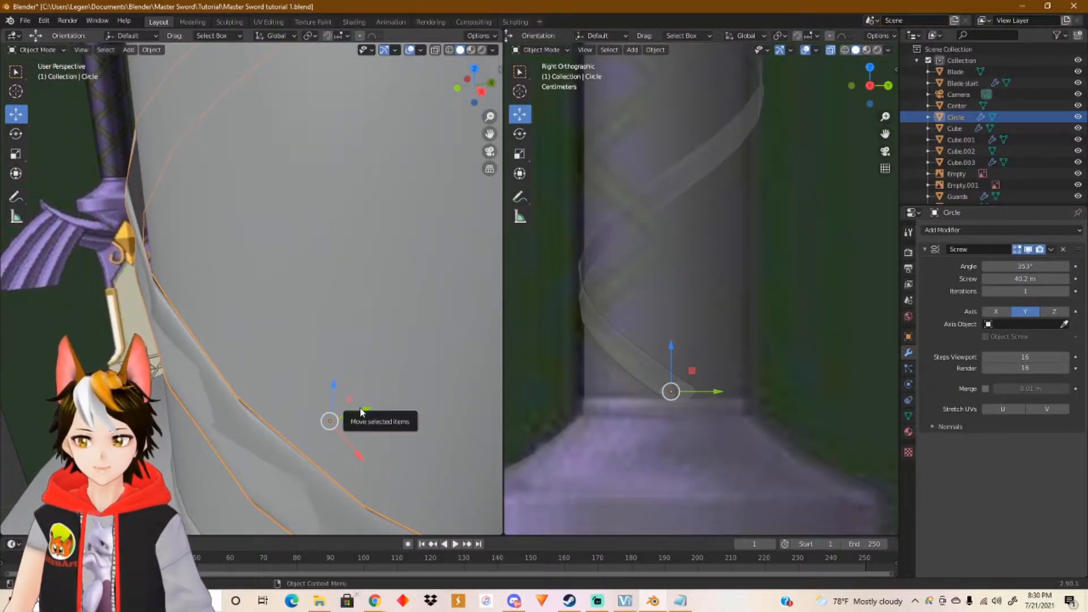
{"action": "left_click_drag", "start_coordinate": [362, 407], "coordinate": [366, 411]}
{"action": "middle_click_drag", "start_coordinate": [365, 411], "coordinate": [235, 223], "text": "shift"}
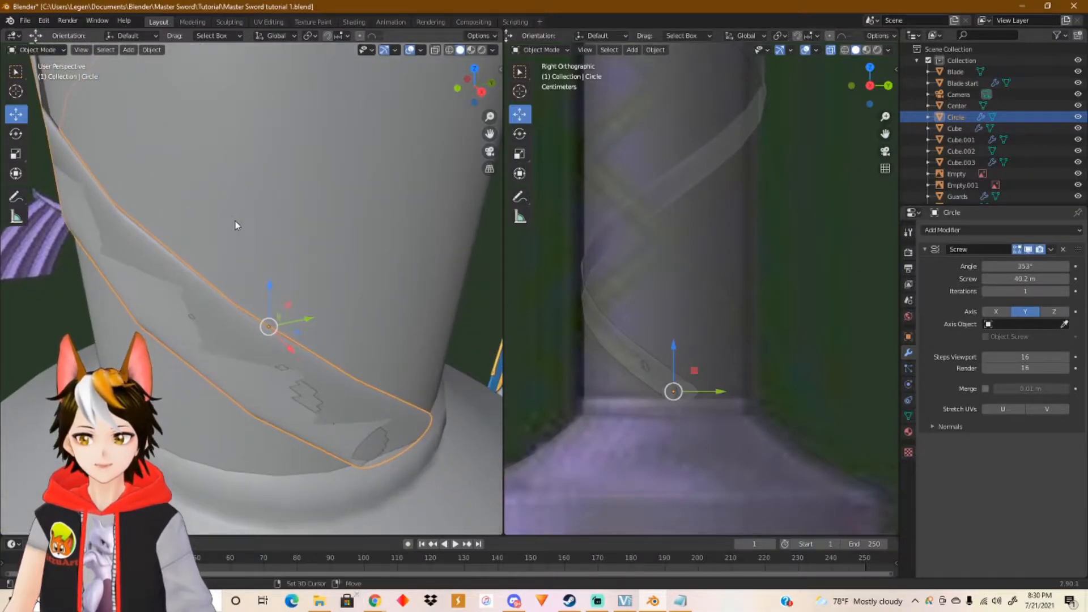
Try nudging the spiral slightly along the X axis, and undo that move.
{"action": "key", "text": "g"}
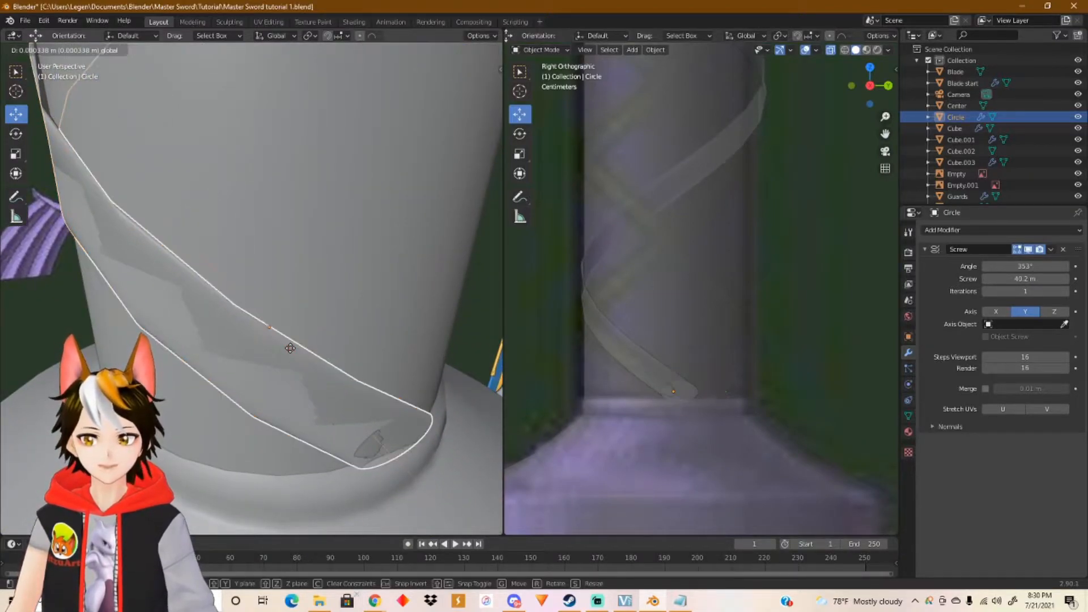
{"action": "left_click", "coordinate": [292, 348]}
{"action": "middle_click_drag", "start_coordinate": [291, 348], "coordinate": [256, 387]}
{"action": "middle_click_drag", "start_coordinate": [207, 233], "coordinate": [293, 301]}
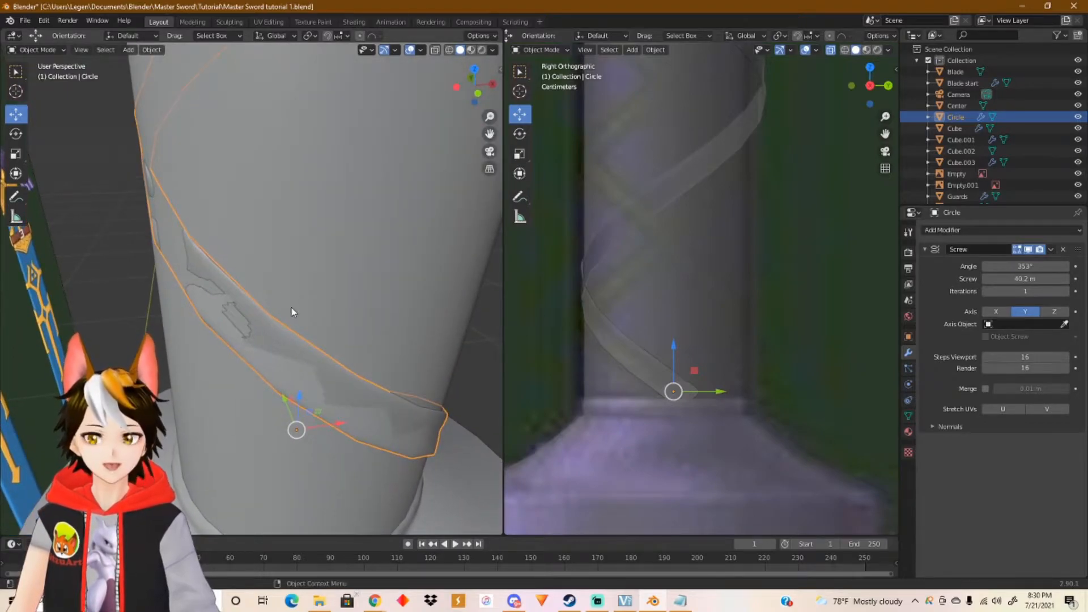
{"action": "key", "text": "ctrl+z"}
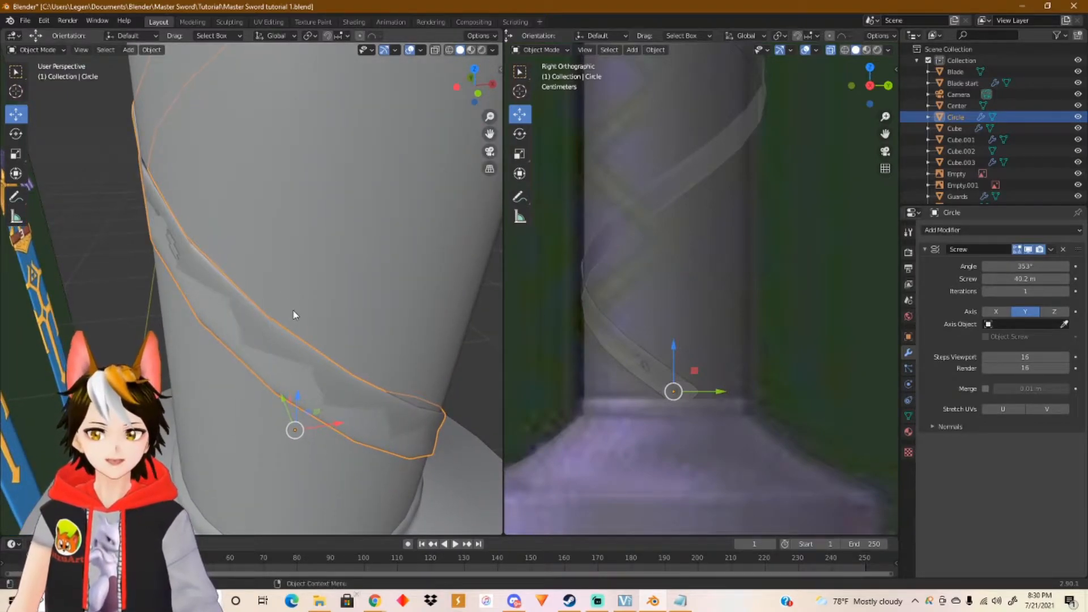
Scale the spiral up uniformly by a factor of about 1.009 so it clears the handle's surface.
{"action": "key", "text": "s"}
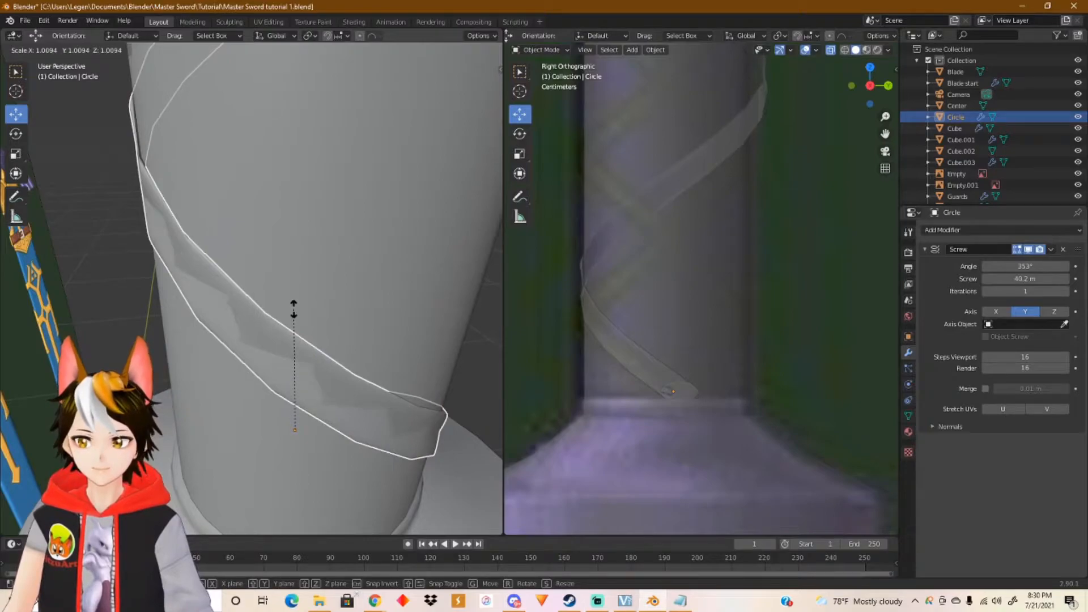
{"action": "left_click", "coordinate": [294, 311]}
{"action": "middle_click_drag", "start_coordinate": [355, 311], "coordinate": [248, 377]}
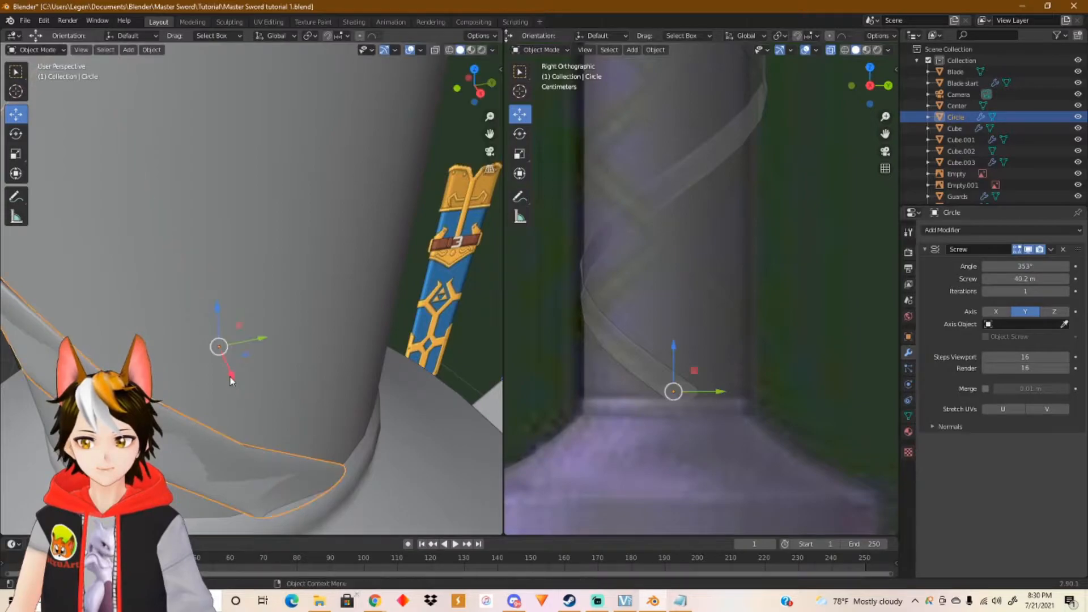
Examine the spiral from all around the handle to check how closely its band follows the surface.
{"action": "middle_click_drag", "start_coordinate": [232, 378], "coordinate": [191, 366]}
{"action": "middle_click_drag", "start_coordinate": [172, 320], "coordinate": [325, 352]}
{"action": "middle_click_drag", "start_coordinate": [221, 239], "coordinate": [266, 234]}
{"action": "middle_click_drag", "start_coordinate": [361, 225], "coordinate": [199, 238], "text": "shift"}
{"action": "middle_click_drag", "start_coordinate": [207, 136], "coordinate": [240, 302], "text": "shift"}
{"action": "scroll", "coordinate": [254, 337], "scroll_direction": "up", "scroll_amount": 3}
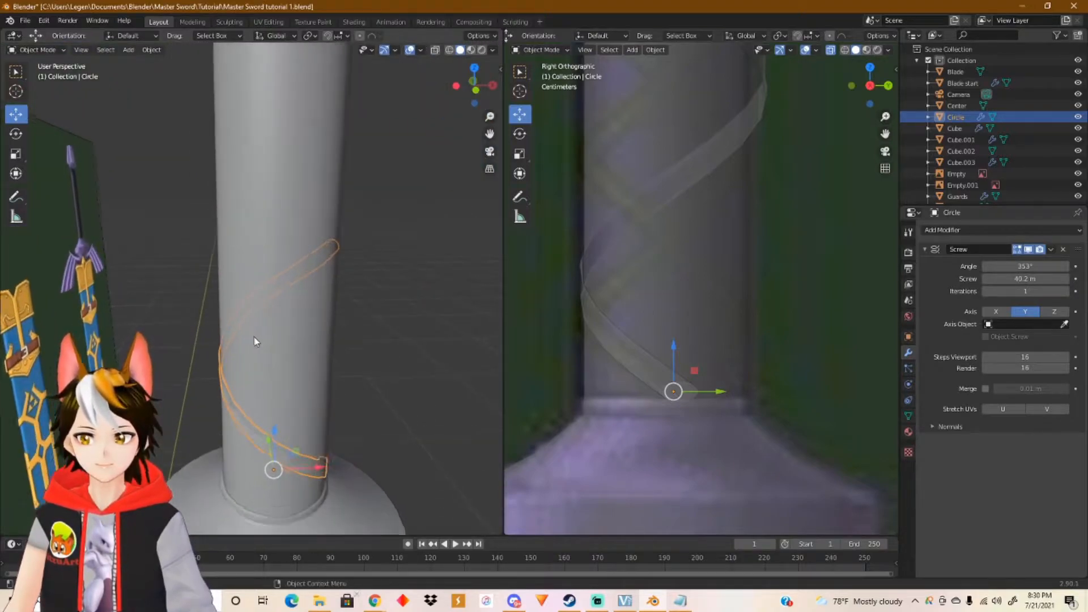
{"action": "middle_click_drag", "start_coordinate": [262, 365], "coordinate": [257, 266], "text": "shift"}
{"action": "scroll", "coordinate": [235, 340], "scroll_direction": "up", "scroll_amount": 2}
{"action": "middle_click_drag", "start_coordinate": [235, 340], "coordinate": [284, 339]}
{"action": "mouse_move", "coordinate": [194, 257]}
{"action": "middle_mouse_down"}
{"action": "mouse_move", "coordinate": [177, 293]}
{"action": "mouse_move", "coordinate": [251, 331]}
{"action": "mouse_move", "coordinate": [266, 363]}
{"action": "mouse_move", "coordinate": [206, 272]}
{"action": "middle_mouse_up"}
{"action": "middle_click_drag", "start_coordinate": [162, 242], "coordinate": [310, 298]}
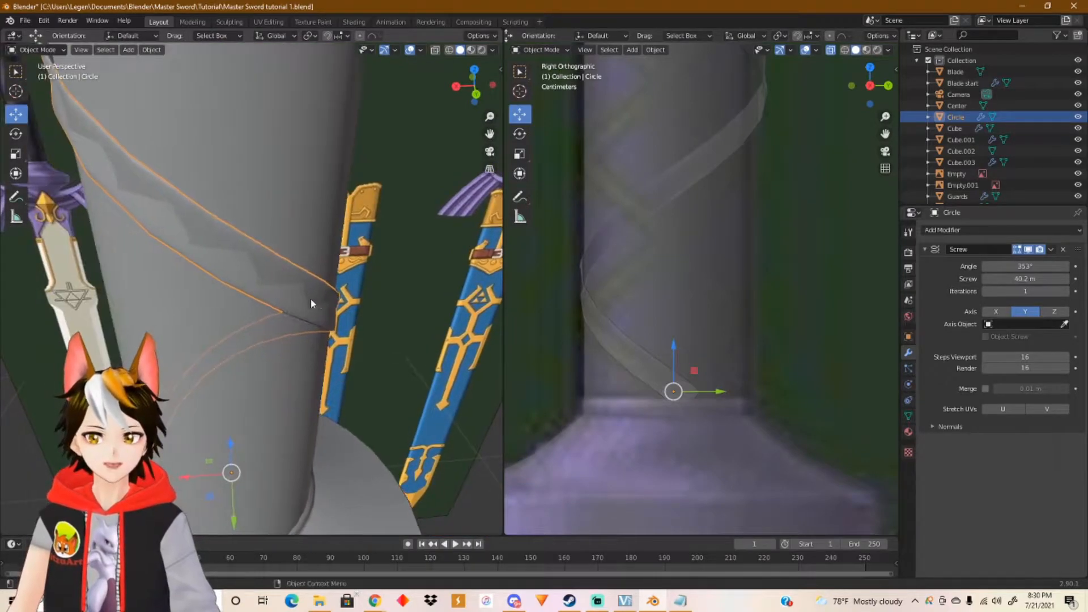
Extend the spiral farther around the handle by setting the Screw modifier's angle to 492°.
{"action": "middle_click_drag", "start_coordinate": [673, 234], "coordinate": [683, 372], "text": "shift"}
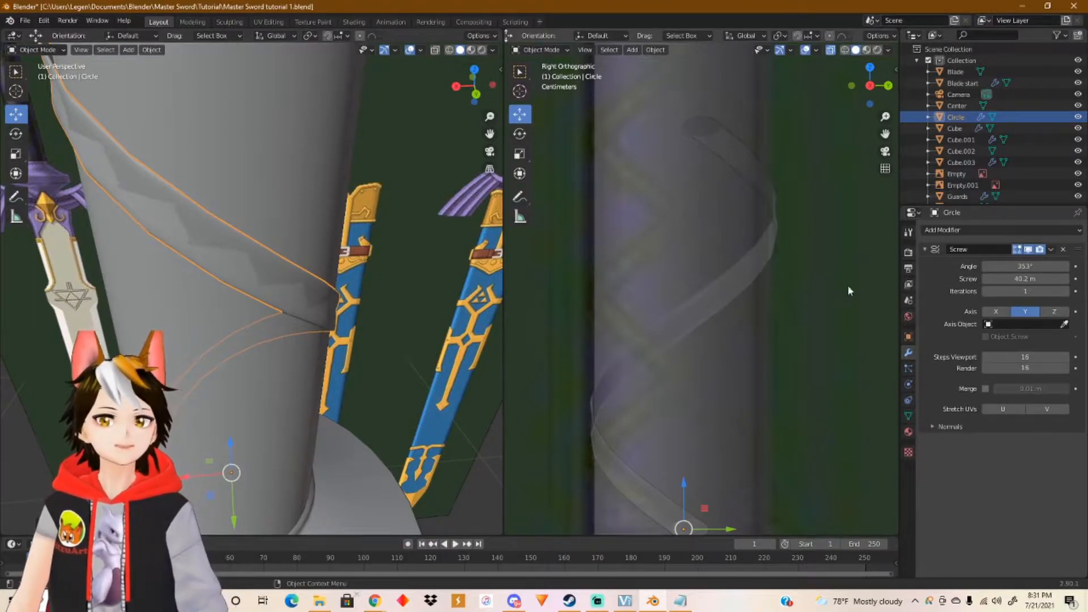
{"action": "left_click_drag", "start_coordinate": [1025, 266], "coordinate": [1087, 266]}
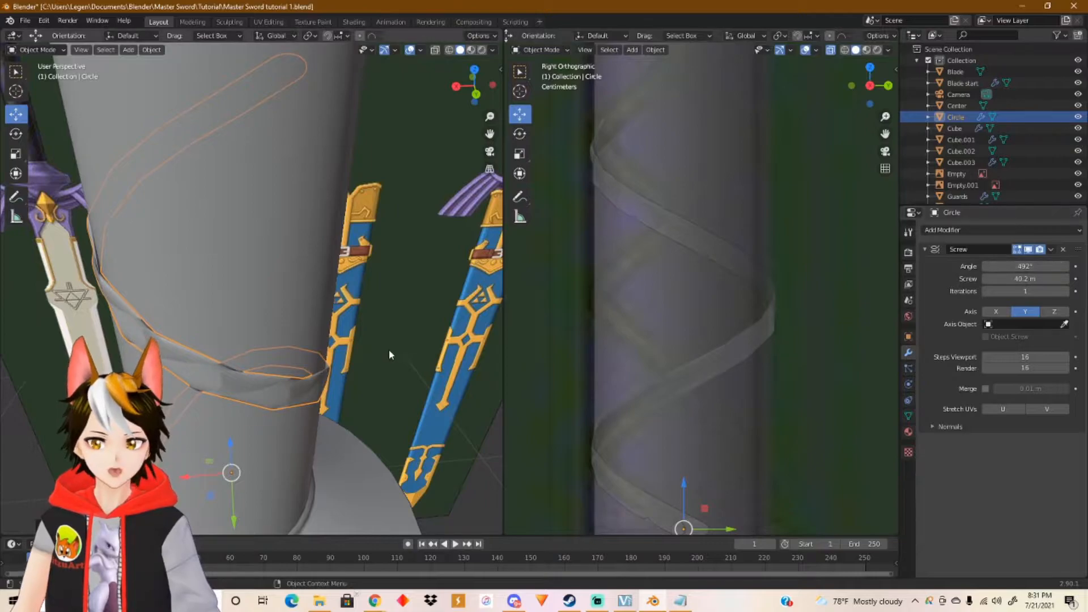
{"action": "middle_click_drag", "start_coordinate": [229, 363], "coordinate": [387, 359]}
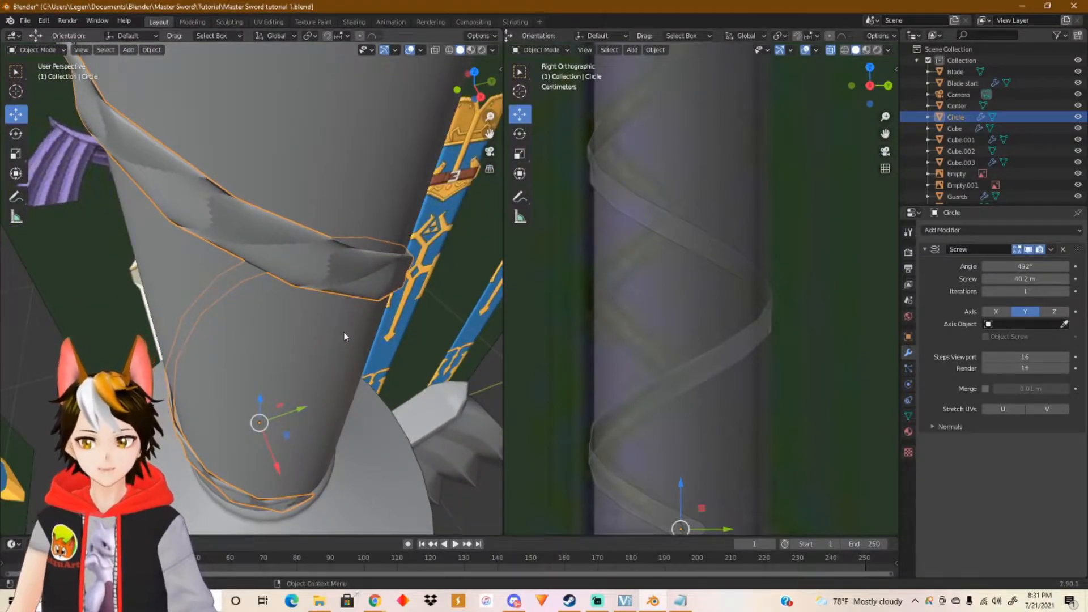
Edit the spiral's circle profile and rotate it 90° around the global Z axis.
{"action": "key", "text": "Tab"}
{"action": "key", "text": "Tab"}
{"action": "middle_click_drag", "start_coordinate": [342, 336], "coordinate": [397, 351]}
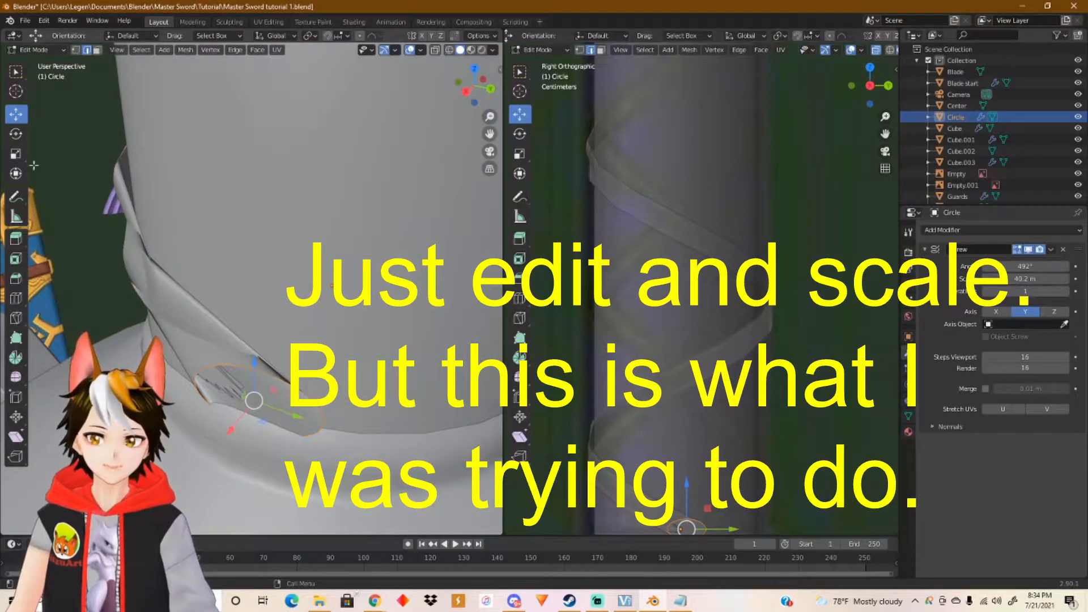
{"action": "left_click", "coordinate": [16, 134]}
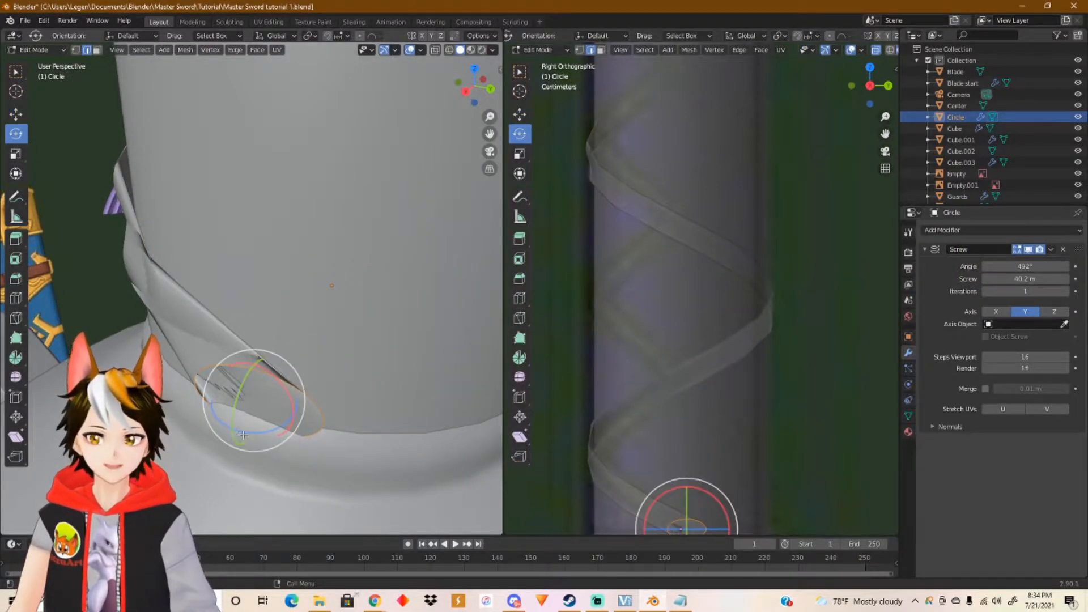
{"action": "left_click_drag", "start_coordinate": [247, 433], "coordinate": [282, 426]}
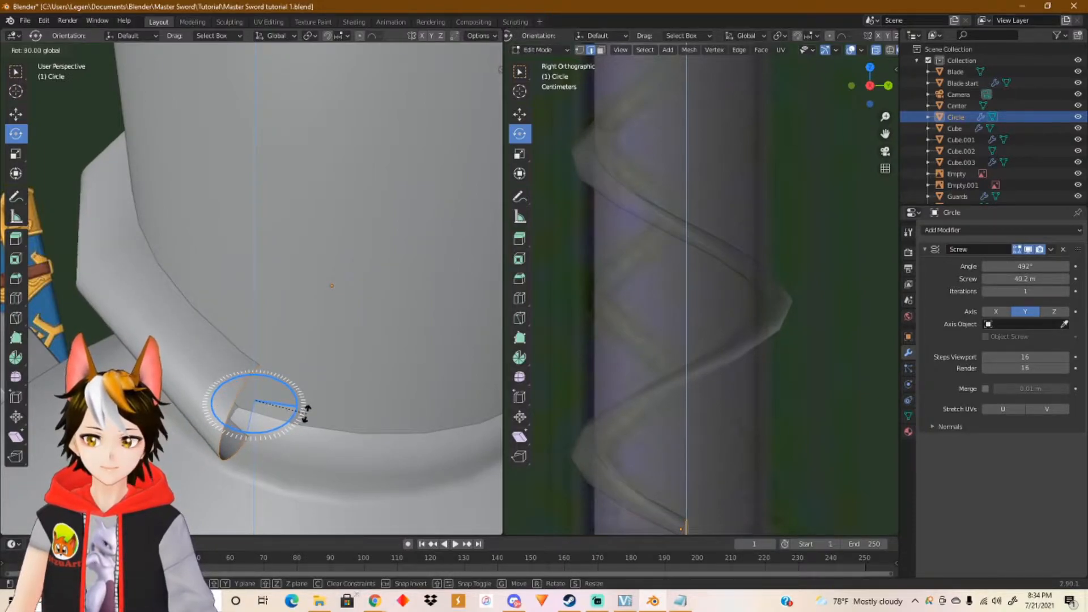
{"action": "left_click_drag", "start_coordinate": [306, 413], "coordinate": [306, 409]}
Flatten the circle profile against the handle by scaling it along X to about 0.23.
{"action": "scroll", "coordinate": [295, 385], "scroll_direction": "down", "scroll_amount": 3}
{"action": "middle_click_drag", "start_coordinate": [324, 349], "coordinate": [238, 311]}
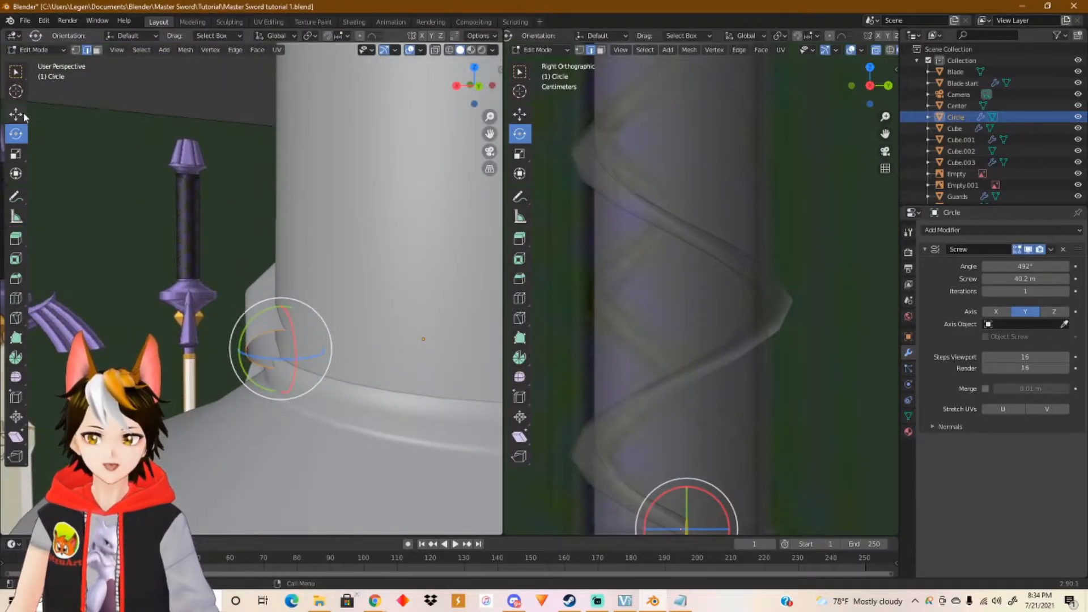
{"action": "left_click", "coordinate": [16, 153]}
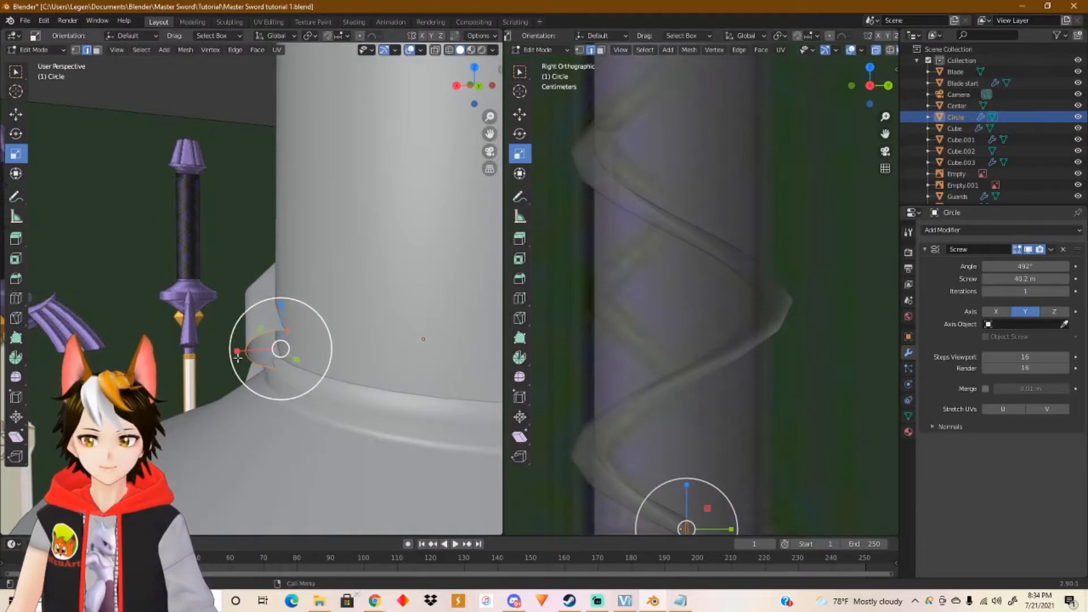
{"action": "left_click_drag", "start_coordinate": [237, 352], "coordinate": [239, 354]}
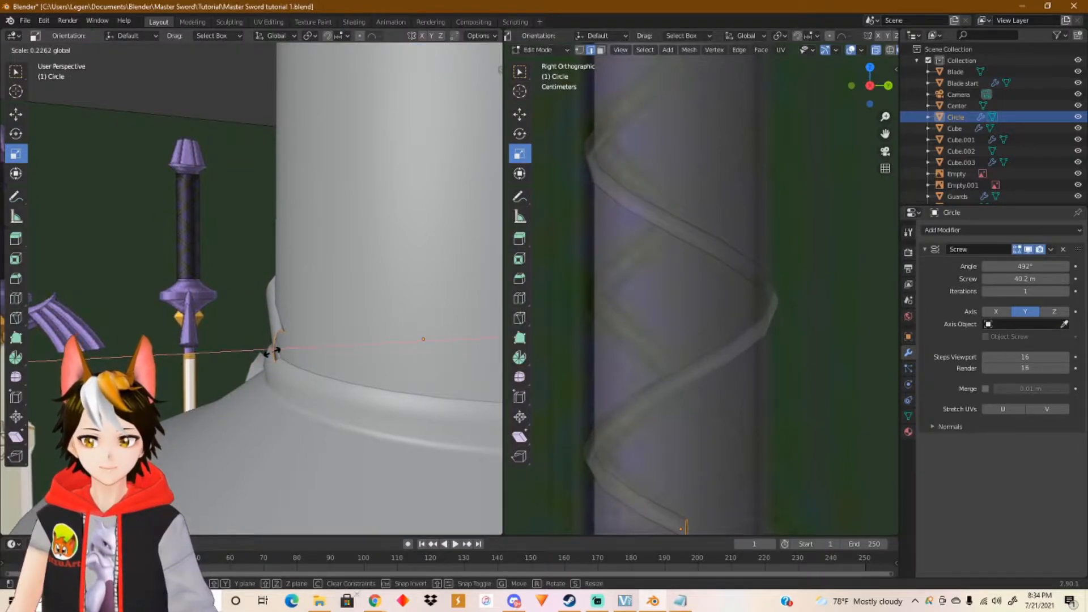
{"action": "left_click_drag", "start_coordinate": [272, 352], "coordinate": [273, 352]}
{"action": "middle_click_drag", "start_coordinate": [339, 348], "coordinate": [424, 376]}
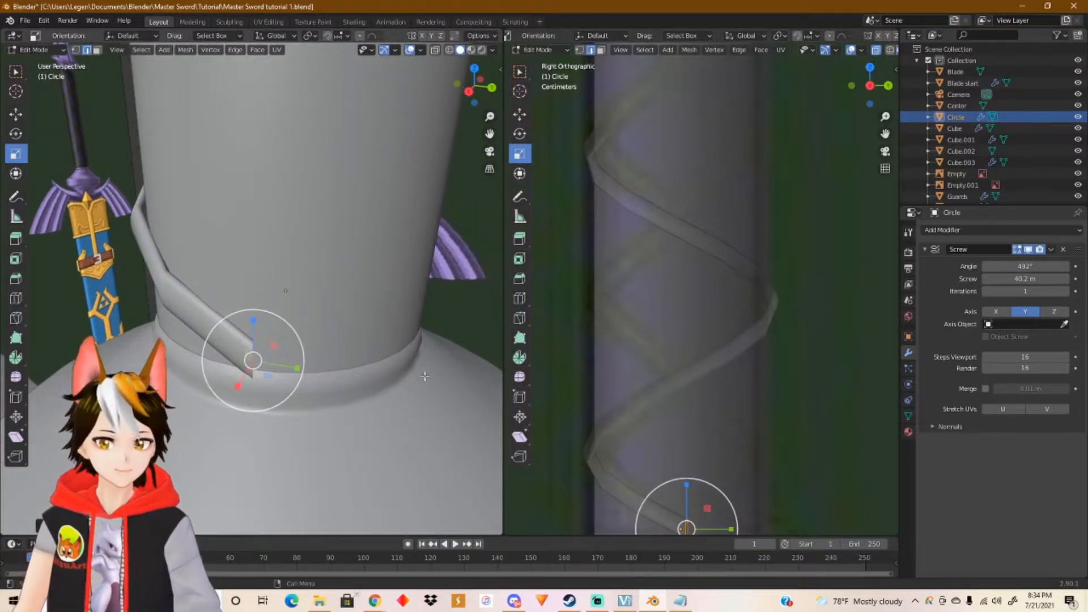
Smooth the spiral by setting both the viewport and render steps of the Screw modifier to 50.
{"action": "middle_click_drag", "start_coordinate": [332, 366], "coordinate": [257, 317]}
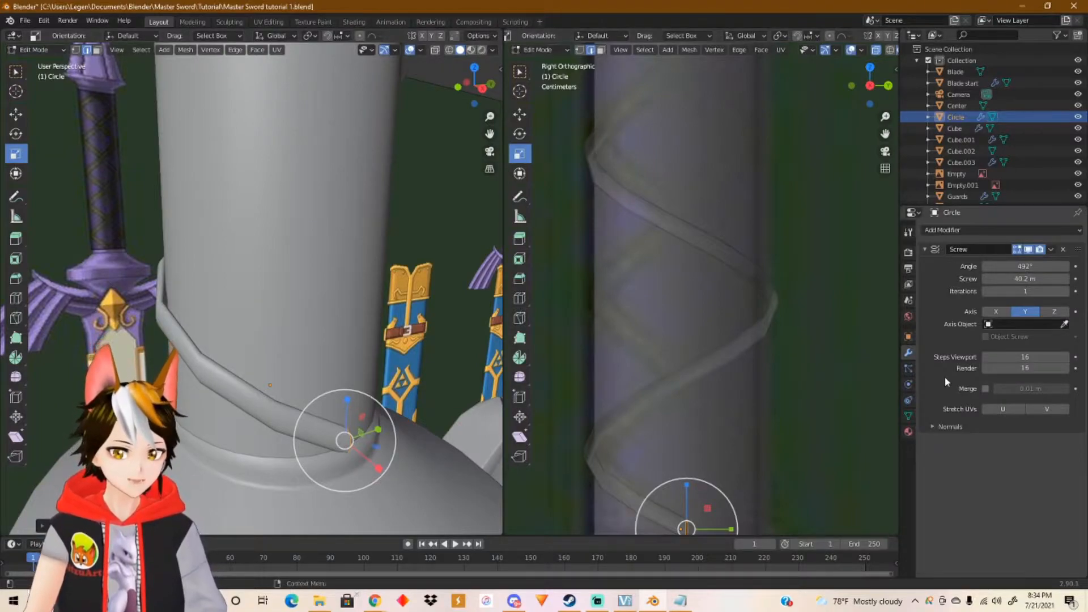
{"action": "left_click", "coordinate": [1065, 358]}
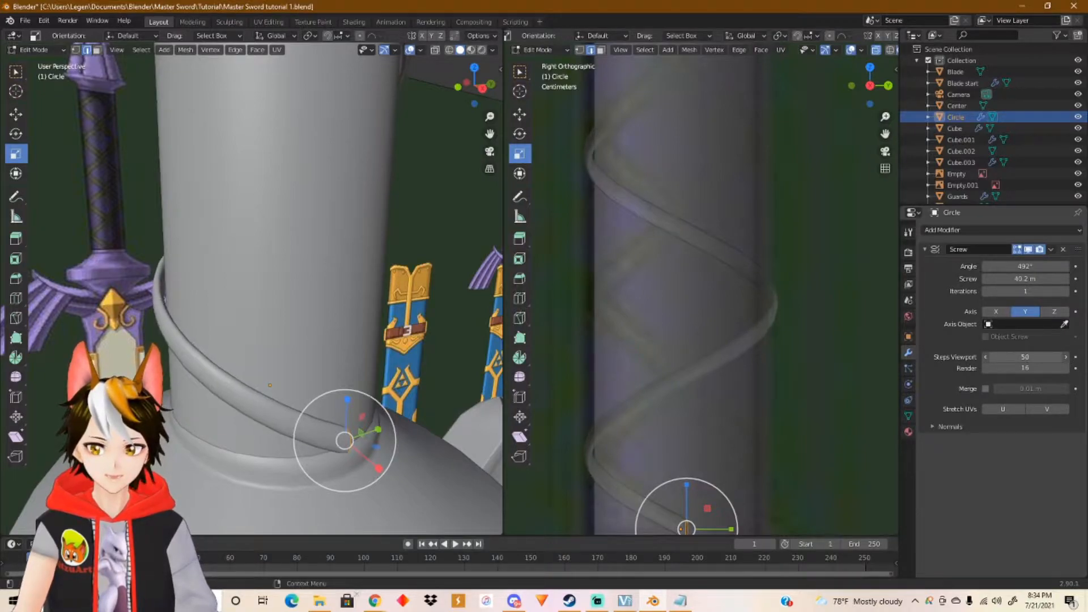
{"action": "left_click", "coordinate": [986, 357]}
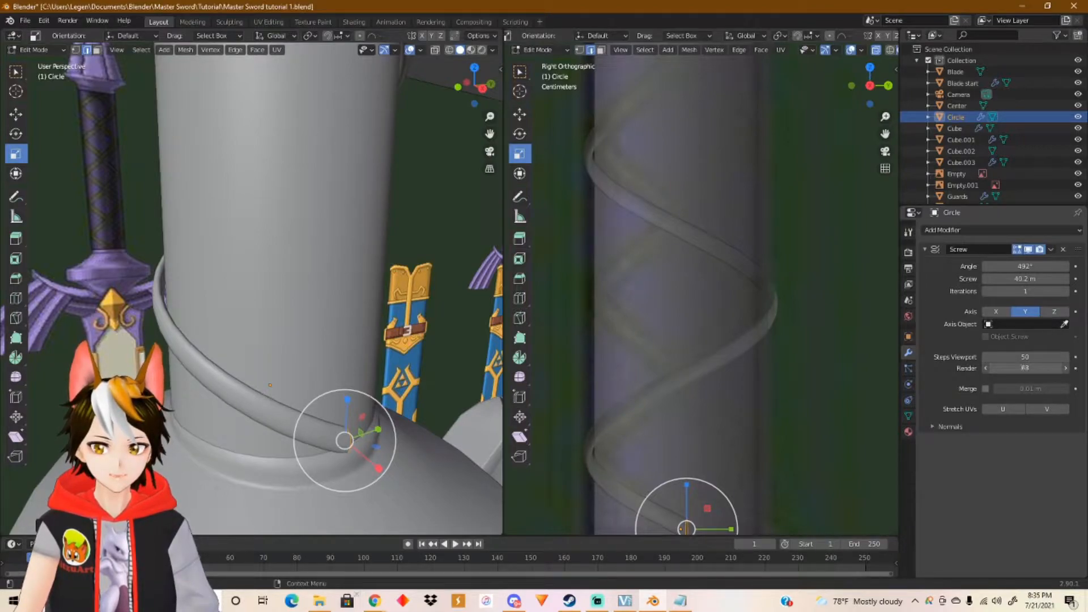
{"action": "left_click", "coordinate": [986, 368]}
{"action": "middle_click_drag", "start_coordinate": [283, 340], "coordinate": [422, 386]}
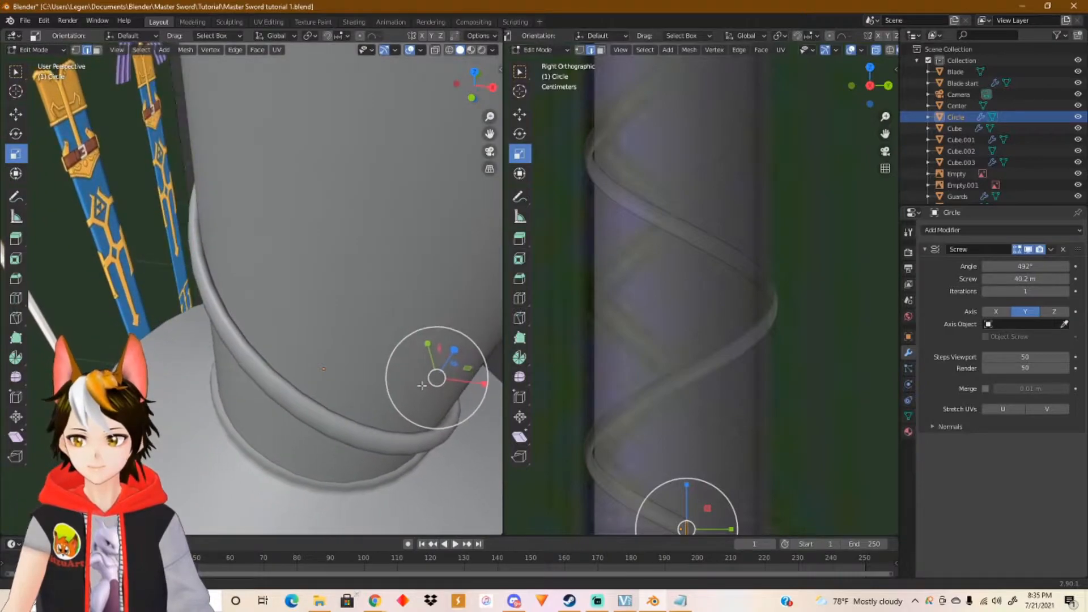
Return to Object Mode and adjust the spiral's uniform scale to fit the handle.
{"action": "key", "text": "Tab"}
{"action": "mouse_move", "coordinate": [333, 310]}
{"action": "middle_mouse_down"}
{"action": "mouse_move", "coordinate": [366, 308]}
{"action": "mouse_move", "coordinate": [366, 328]}
{"action": "mouse_move", "coordinate": [342, 328]}
{"action": "middle_mouse_up"}
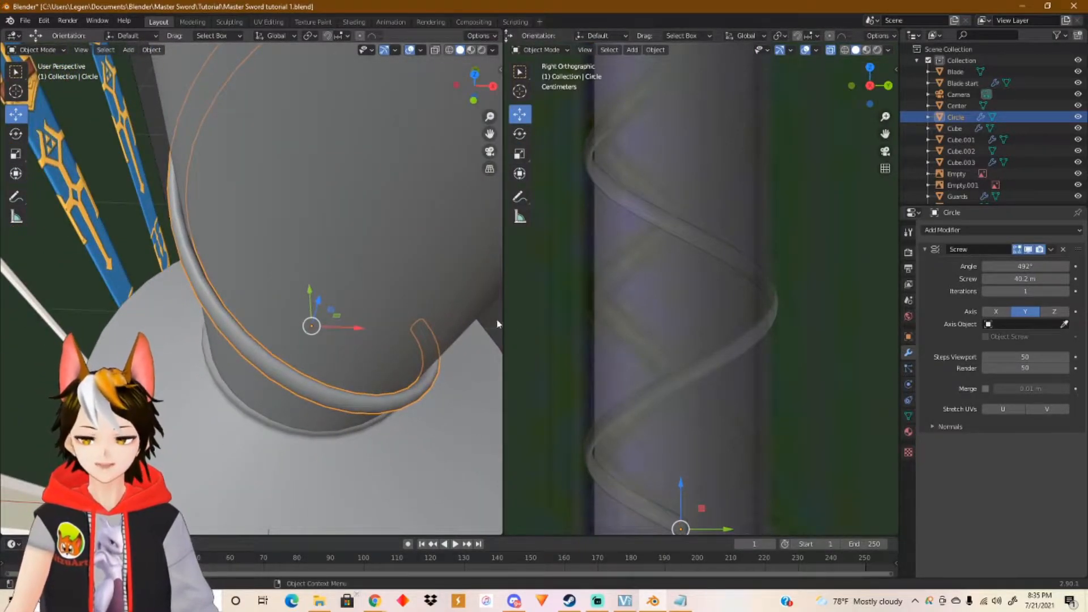
{"action": "key", "text": "s"}
{"action": "left_click", "coordinate": [395, 322]}
{"action": "middle_click_drag", "start_coordinate": [396, 321], "coordinate": [391, 272]}
{"action": "middle_click_drag", "start_coordinate": [318, 316], "coordinate": [253, 360]}
{"action": "mouse_move", "coordinate": [276, 402]}
{"action": "middle_mouse_down"}
{"action": "mouse_move", "coordinate": [277, 362]}
{"action": "mouse_move", "coordinate": [320, 437]}
{"action": "mouse_move", "coordinate": [274, 423]}
{"action": "middle_mouse_up"}
Lower the spiral along Z by about 0.012 m so its start meets the collar below the grip.
{"action": "middle_click_drag", "start_coordinate": [677, 464], "coordinate": [680, 276], "text": "shift"}
{"action": "key", "text": "g"}
{"action": "key", "text": "z"}
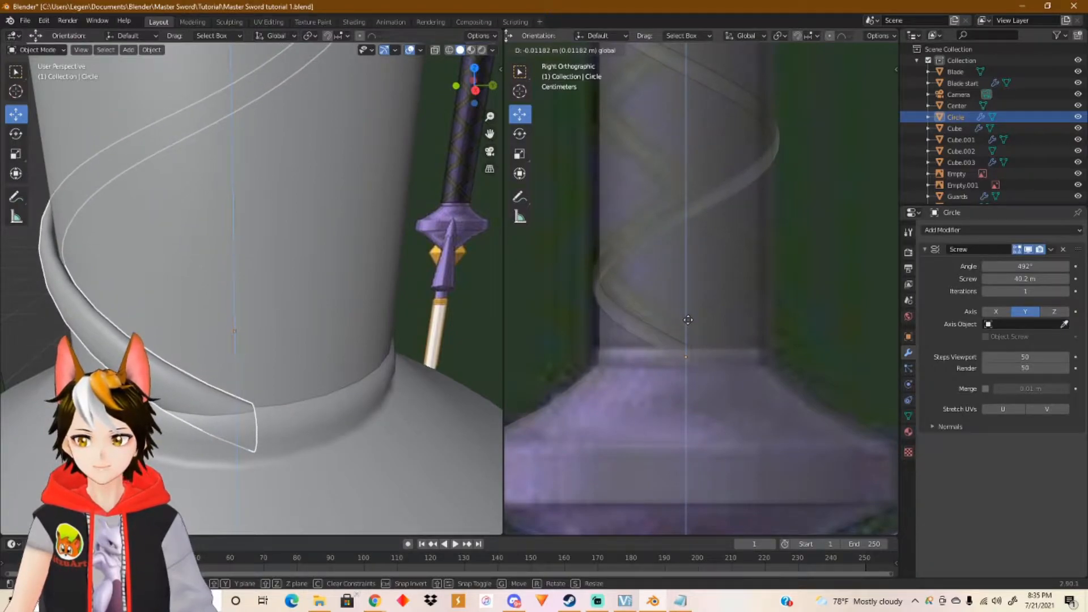
{"action": "left_click", "coordinate": [689, 322]}
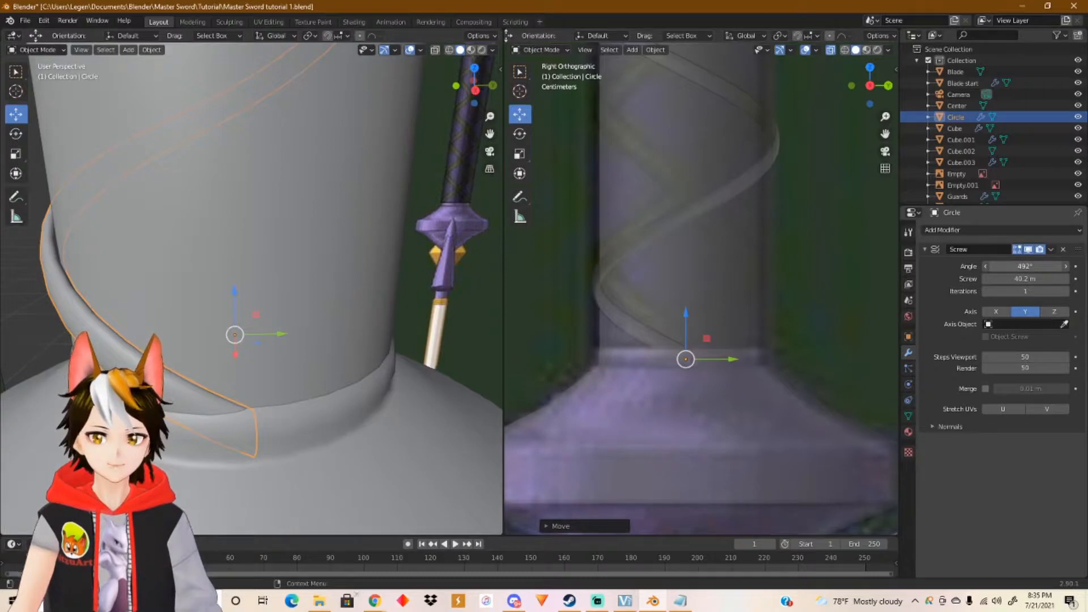
Continue the spiral up the handle by setting the Screw modifier's iterations to 3 and its angle to 501°.
{"action": "left_click_drag", "start_coordinate": [1026, 266], "coordinate": [964, 266]}
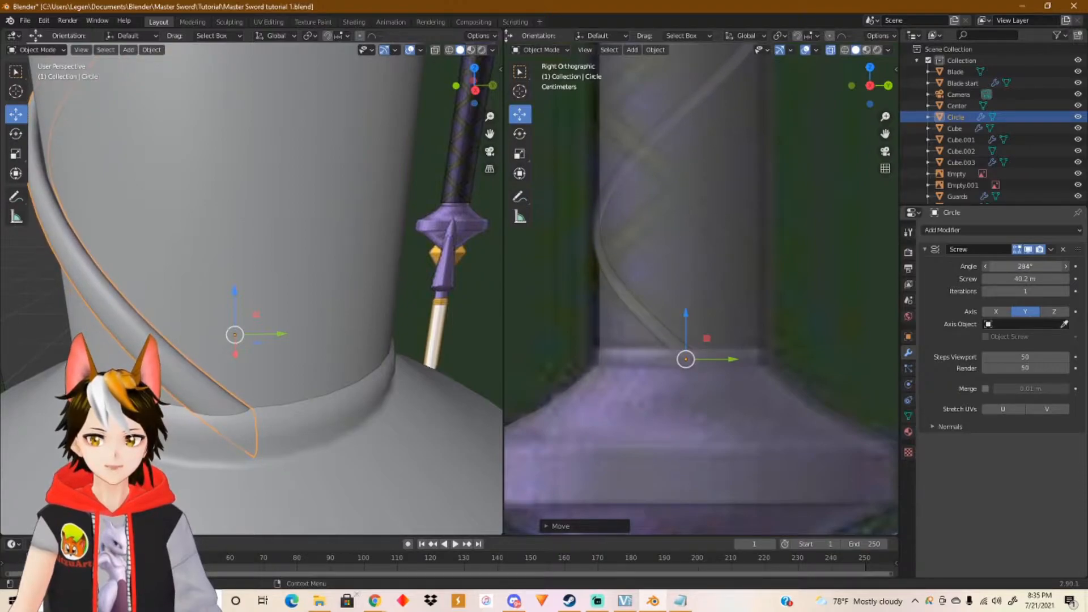
{"action": "middle_click_drag", "start_coordinate": [682, 141], "coordinate": [689, 285], "text": "shift"}
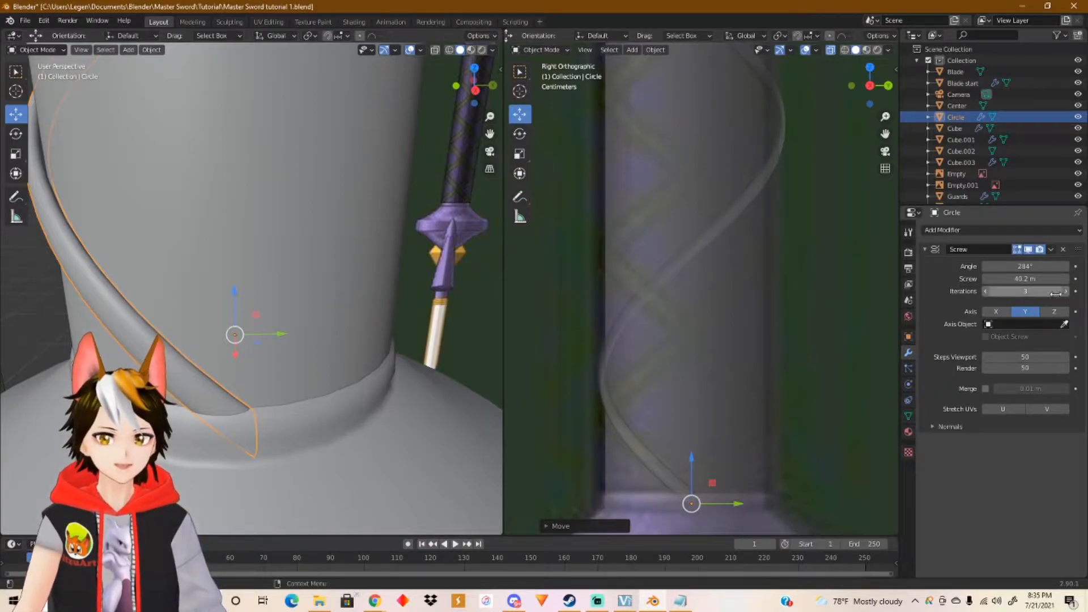
{"action": "left_click_drag", "start_coordinate": [1019, 266], "coordinate": [1055, 265]}
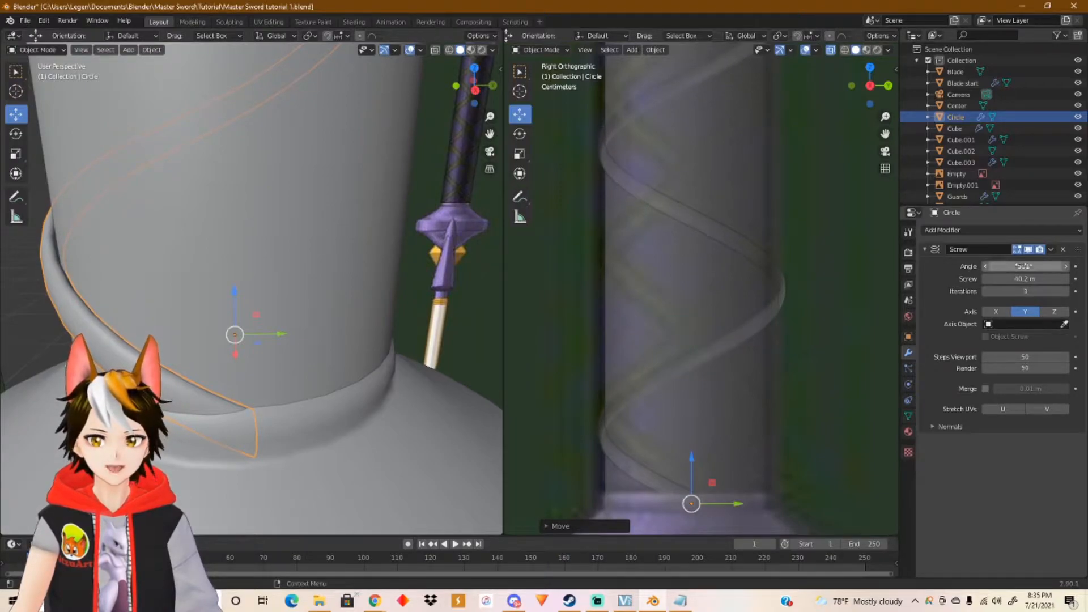
{"action": "middle_click_drag", "start_coordinate": [678, 294], "coordinate": [661, 276], "text": "shift"}
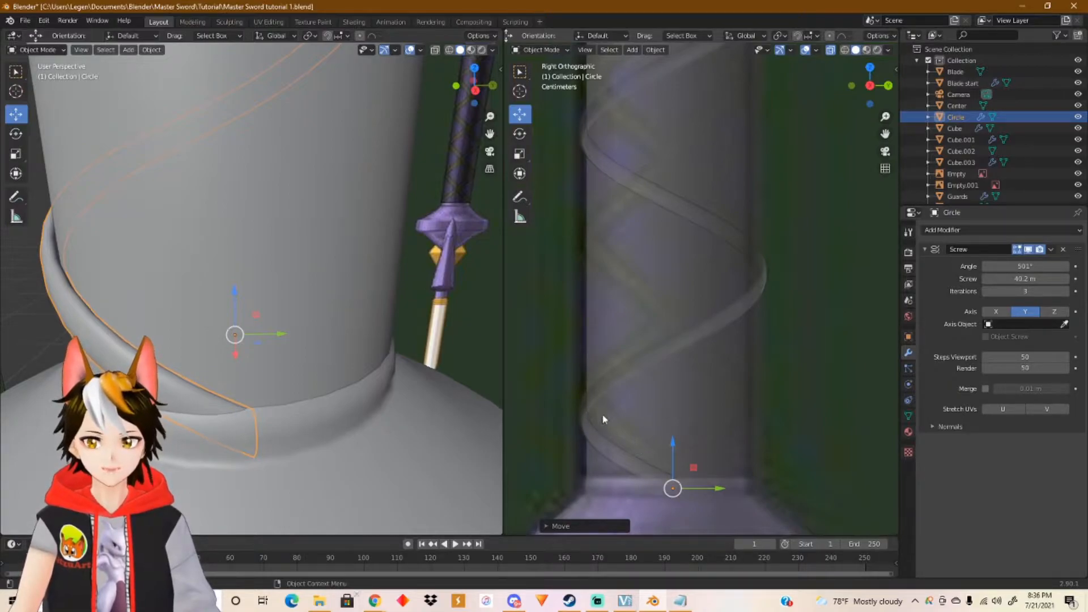
{"action": "left_click", "coordinate": [520, 154]}
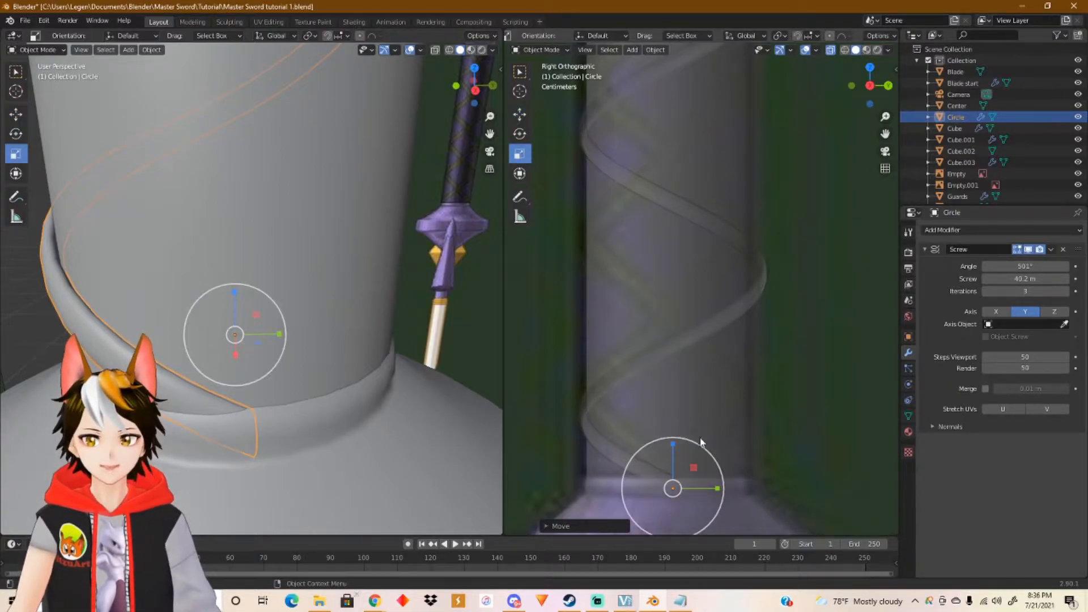
{"action": "left_click_drag", "start_coordinate": [675, 443], "coordinate": [688, 418]}
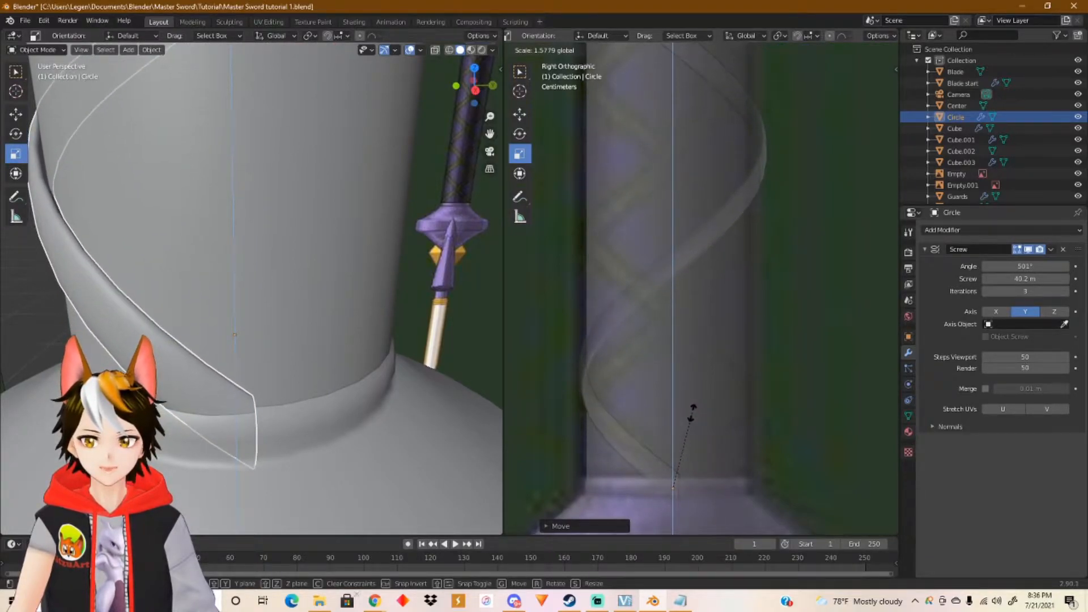
{"action": "left_click", "coordinate": [692, 412]}
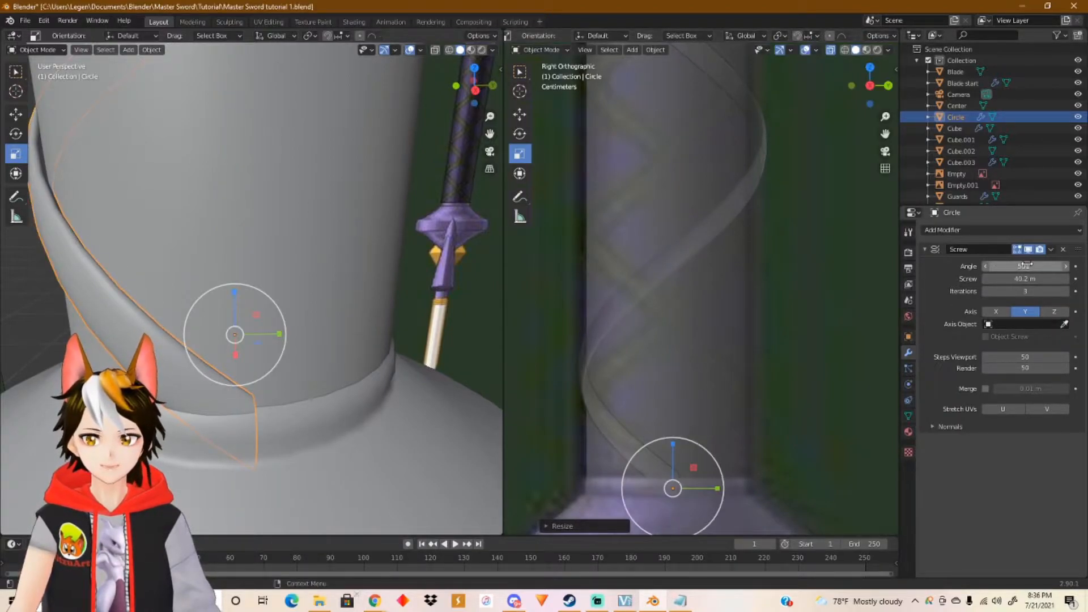
{"action": "key", "text": "ctrl+z"}
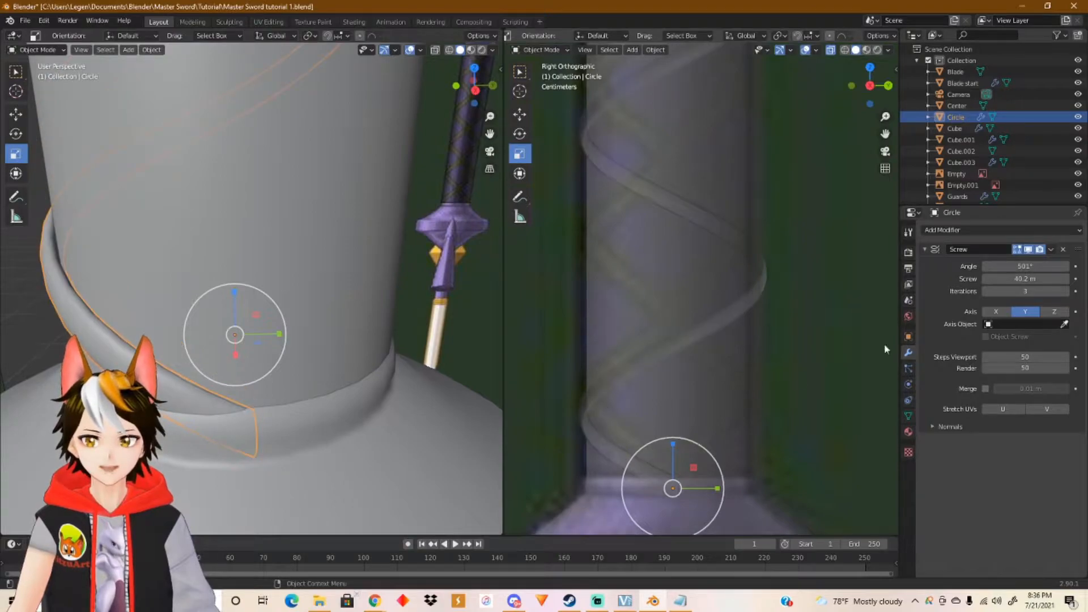
Stretch the spiral's coils further apart by setting the Screw modifier's screw distance to 62.3 m.
{"action": "left_click_drag", "start_coordinate": [1019, 279], "coordinate": [1080, 279]}
{"action": "middle_click_drag", "start_coordinate": [682, 202], "coordinate": [692, 309], "text": "shift"}
{"action": "middle_click_drag", "start_coordinate": [703, 425], "coordinate": [684, 255], "text": "shift"}
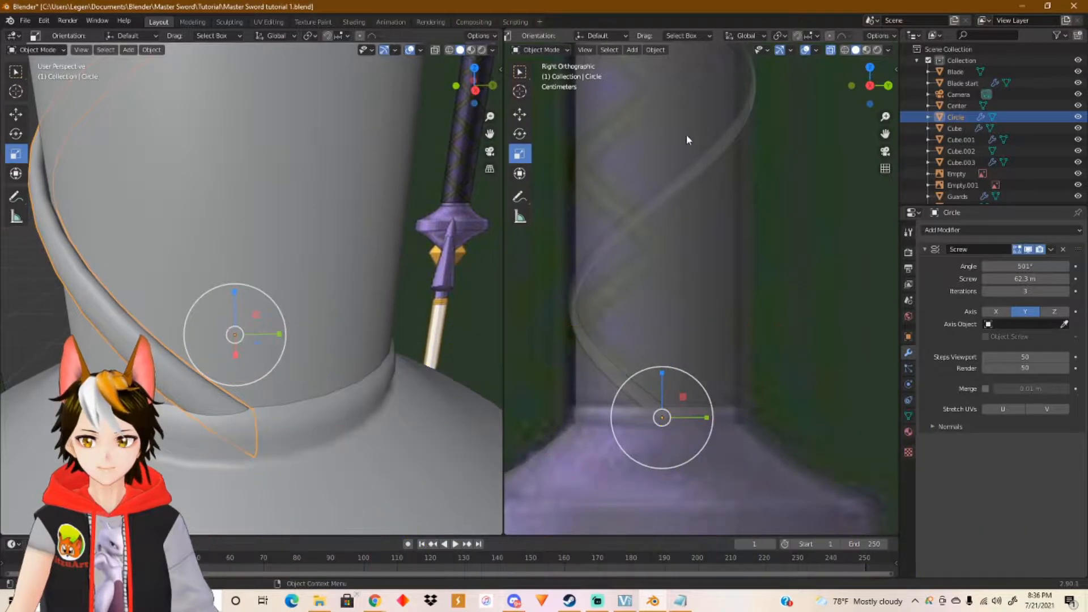
{"action": "middle_click_drag", "start_coordinate": [680, 117], "coordinate": [673, 278], "text": "shift"}
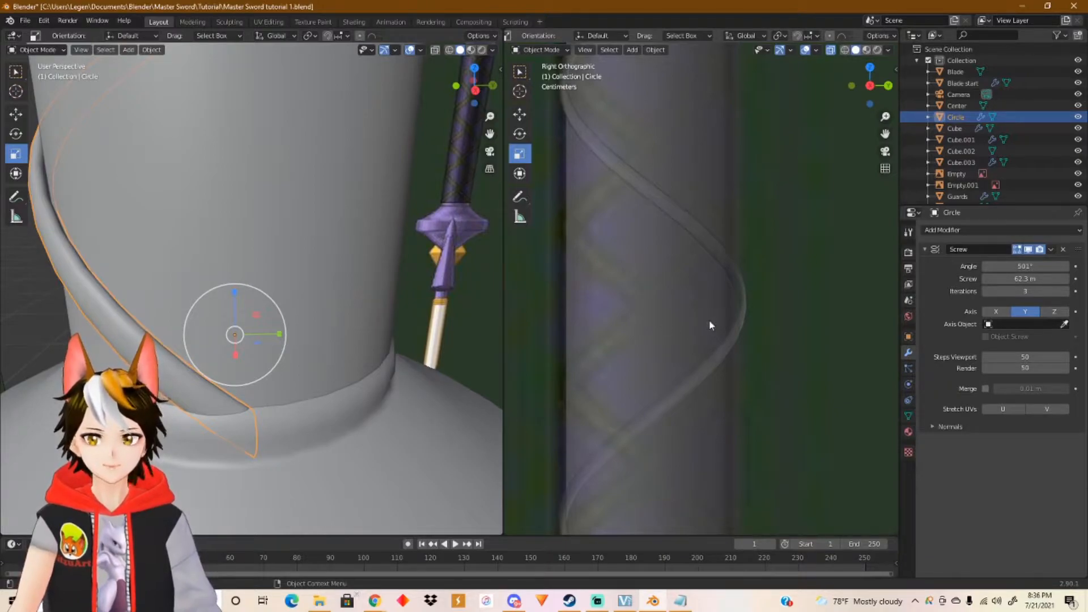
{"action": "left_click_drag", "start_coordinate": [1025, 266], "coordinate": [1054, 266]}
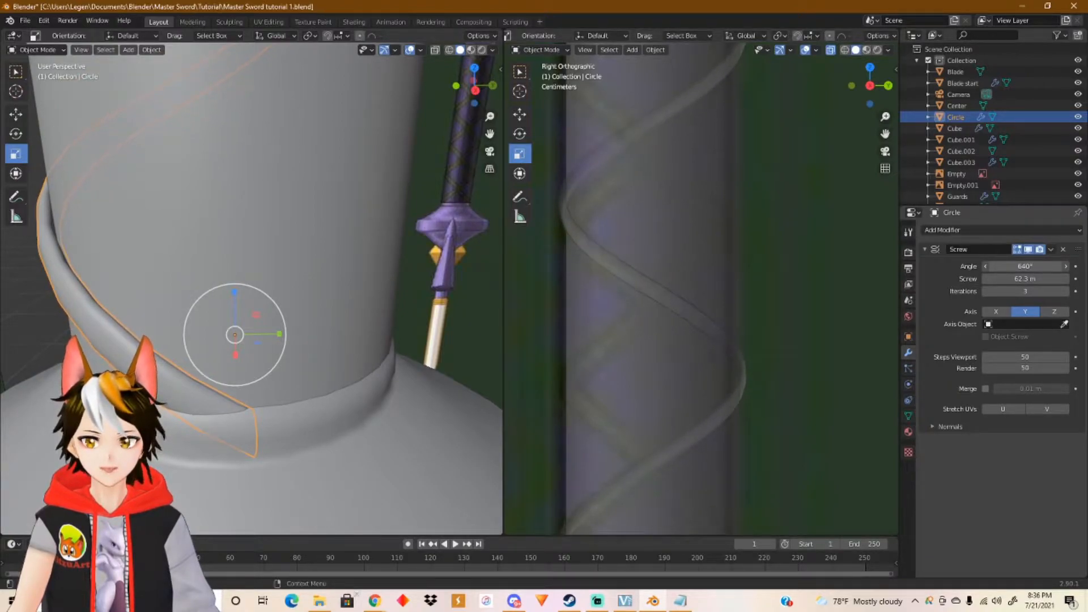
{"action": "mouse_move", "coordinate": [1055, 266]}
{"action": "left_mouse_down"}
{"action": "mouse_move", "coordinate": [1043, 266]}
{"action": "mouse_move", "coordinate": [1058, 266]}
{"action": "left_mouse_up"}
{"action": "middle_click_drag", "start_coordinate": [631, 346], "coordinate": [645, 175], "text": "shift"}
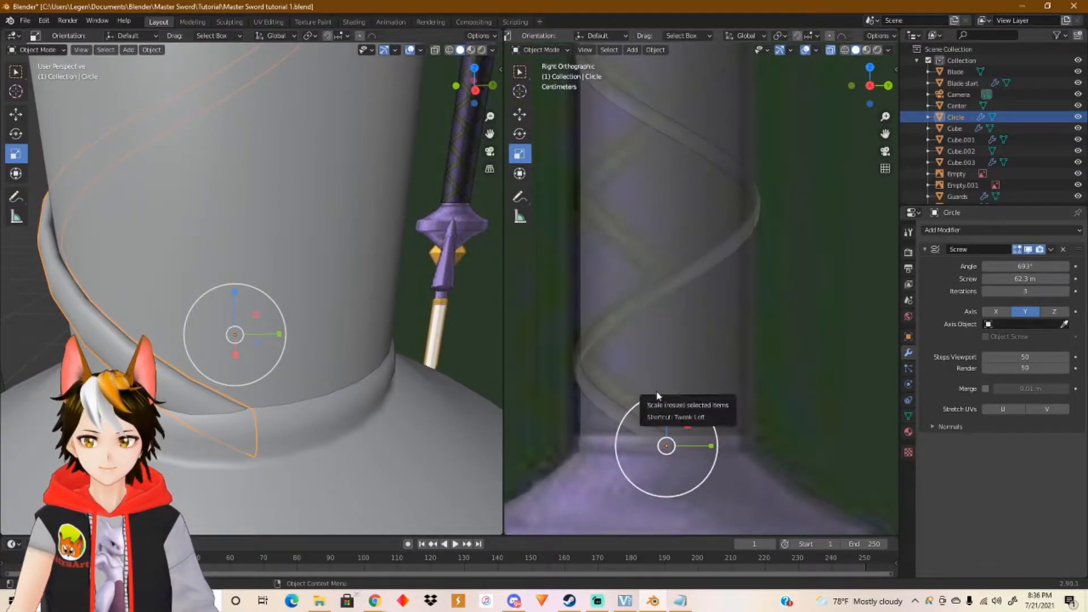
{"action": "key", "text": "ctrl+z"}
Shorten the spiral on the handle by setting the Screw modifier's iterations to 2.
{"action": "middle_click_drag", "start_coordinate": [733, 189], "coordinate": [715, 369], "text": "shift"}
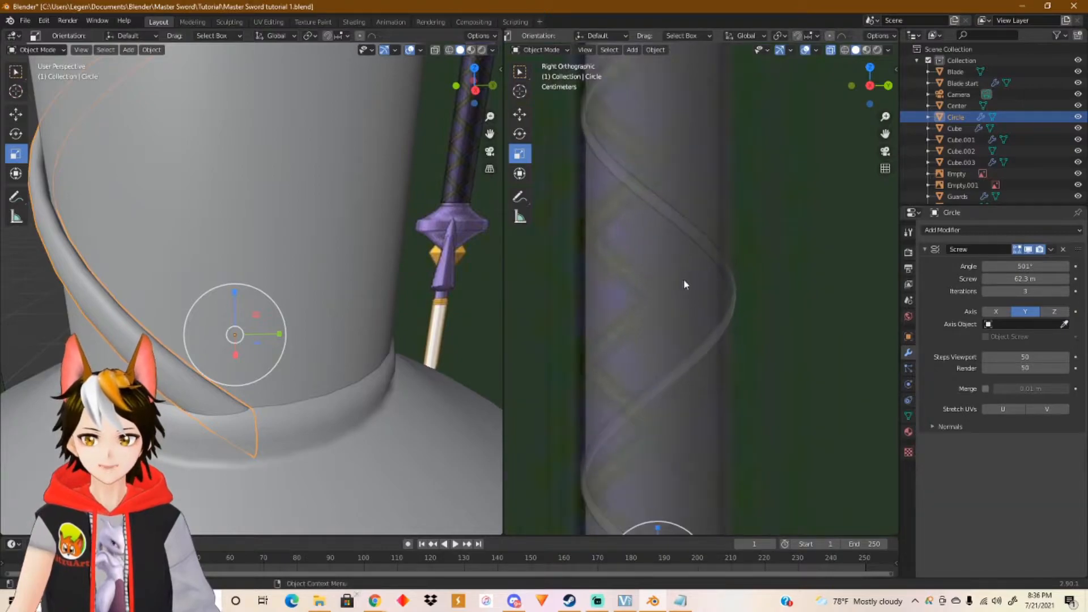
{"action": "scroll", "coordinate": [684, 279], "scroll_direction": "down", "scroll_amount": 4}
{"action": "middle_click_drag", "start_coordinate": [697, 189], "coordinate": [696, 348], "text": "shift"}
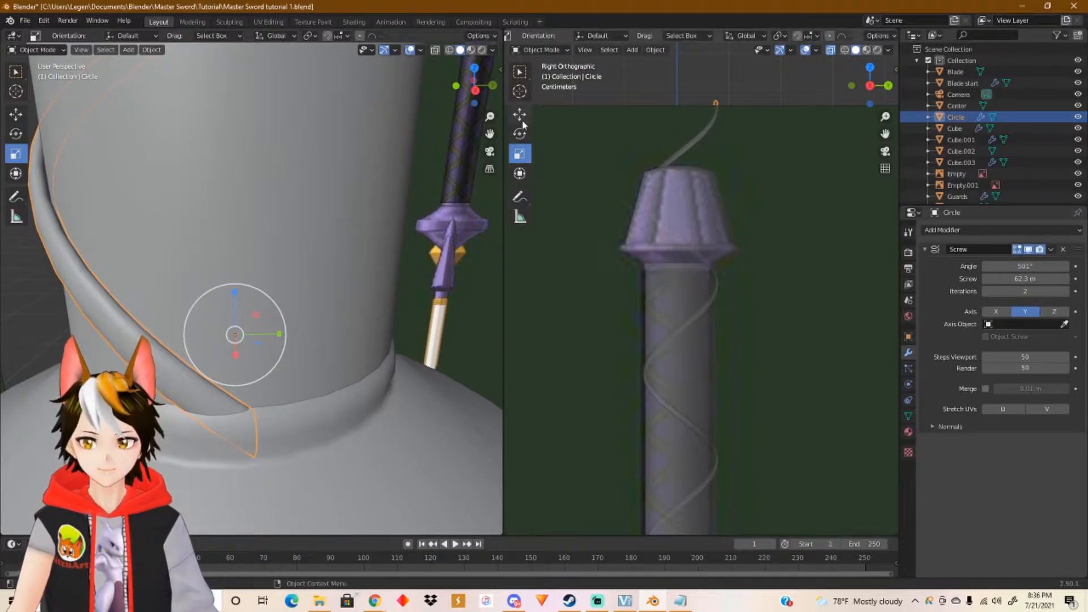
{"action": "scroll", "coordinate": [709, 444], "scroll_direction": "up", "scroll_amount": 5}
Rescale the spiral along Z and set its Screw angle to 529°, checking the fit along the handle against the reference.
{"action": "middle_click_drag", "start_coordinate": [692, 344], "coordinate": [664, 316], "text": "shift"}
{"action": "left_click_drag", "start_coordinate": [630, 328], "coordinate": [627, 343]}
{"action": "mouse_move", "coordinate": [1025, 266]}
{"action": "left_mouse_down"}
{"action": "mouse_move", "coordinate": [889, 266]}
{"action": "mouse_move", "coordinate": [1031, 265]}
{"action": "left_mouse_up"}
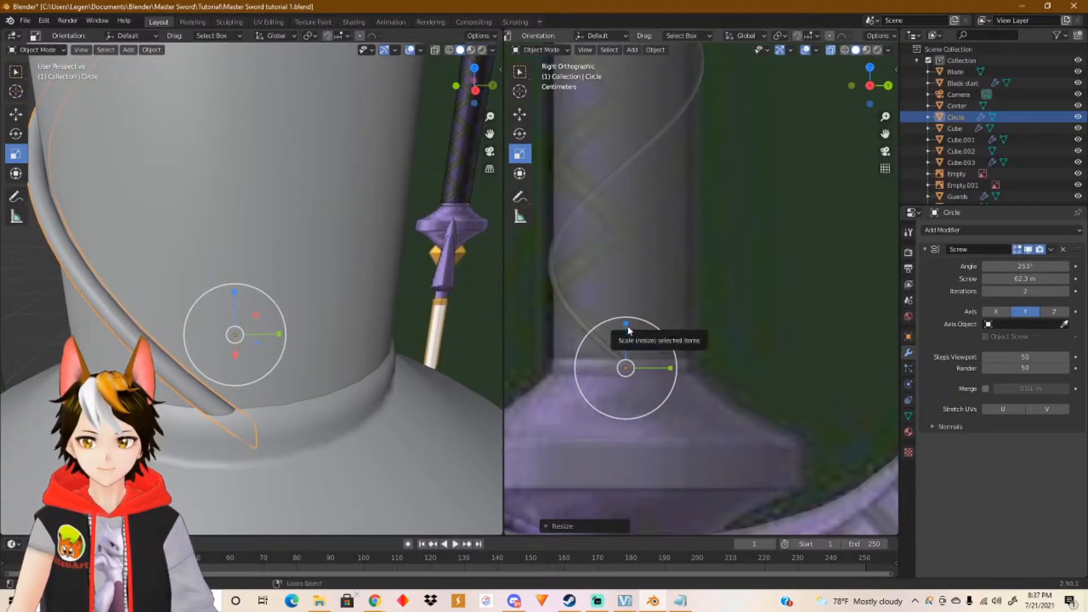
{"action": "left_click_drag", "start_coordinate": [625, 322], "coordinate": [633, 301]}
{"action": "left_click_drag", "start_coordinate": [1025, 267], "coordinate": [1027, 268]}
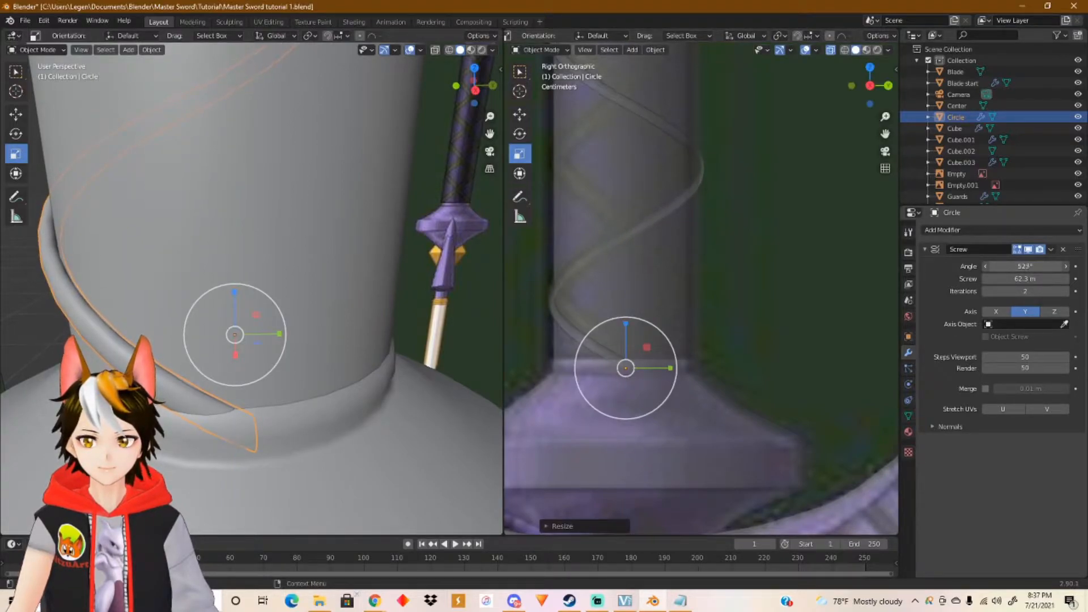
{"action": "left_click_drag", "start_coordinate": [1026, 266], "coordinate": [1026, 266]}
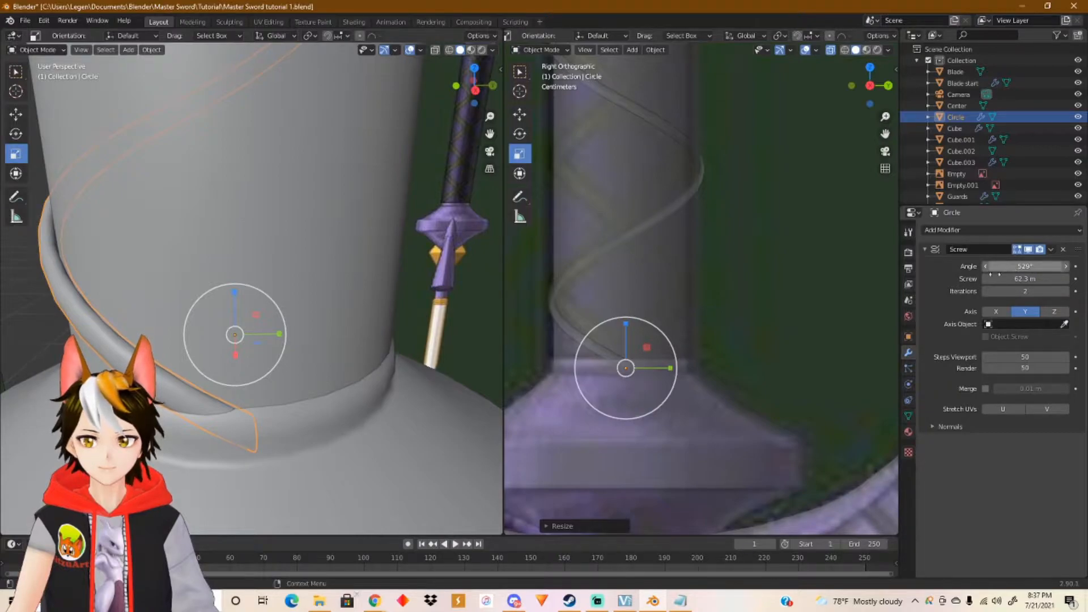
{"action": "scroll", "coordinate": [634, 247], "scroll_direction": "down", "scroll_amount": 1}
{"action": "middle_click_drag", "start_coordinate": [646, 207], "coordinate": [654, 412], "text": "shift"}
{"action": "scroll", "coordinate": [659, 321], "scroll_direction": "down", "scroll_amount": 1}
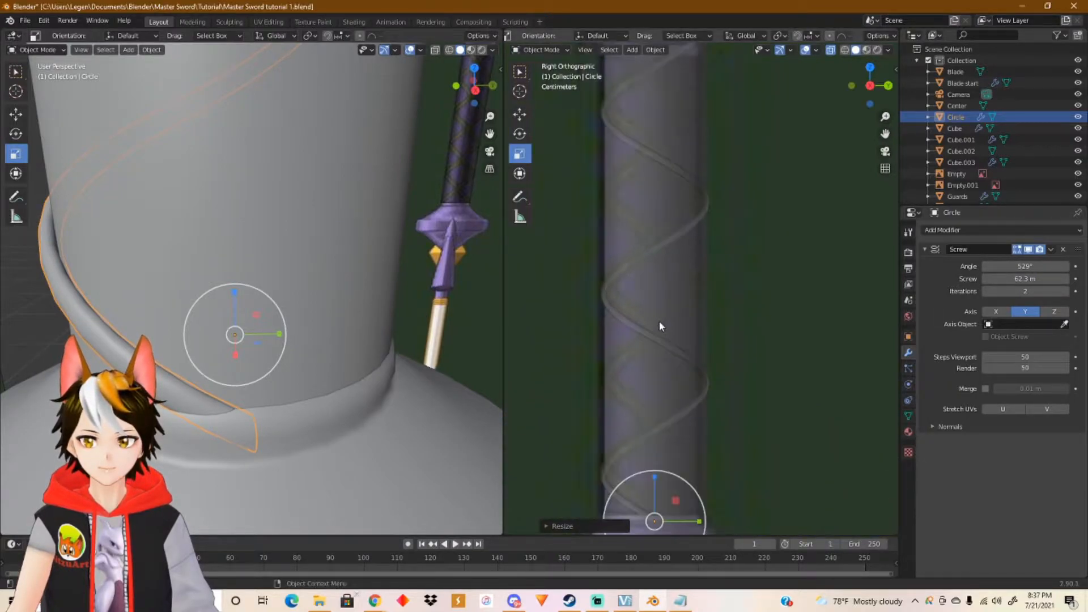
{"action": "middle_click_drag", "start_coordinate": [692, 250], "coordinate": [686, 376], "text": "shift"}
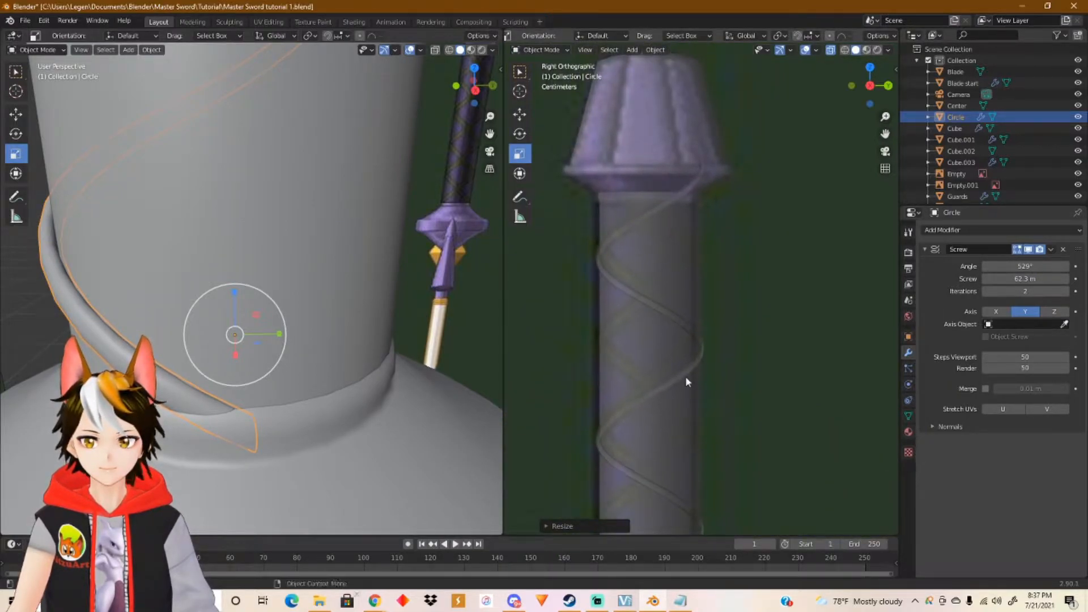
{"action": "middle_click_drag", "start_coordinate": [657, 223], "coordinate": [664, 248], "text": "shift"}
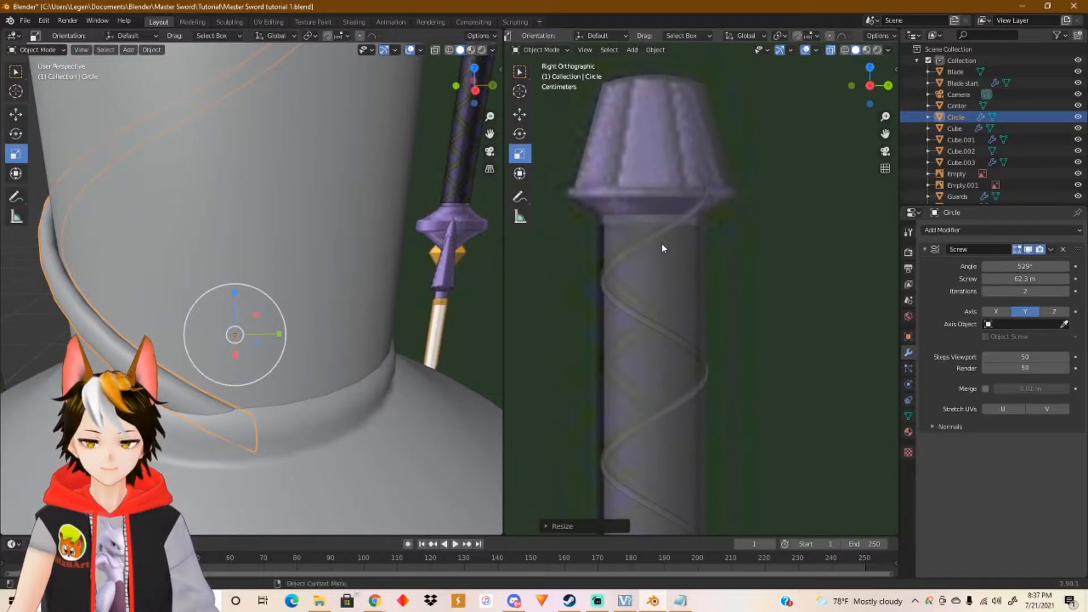
Add a Mirror modifier on the X axis to the spiral to form a crossing second wrap.
{"action": "scroll", "coordinate": [281, 341], "scroll_direction": "down", "scroll_amount": 2}
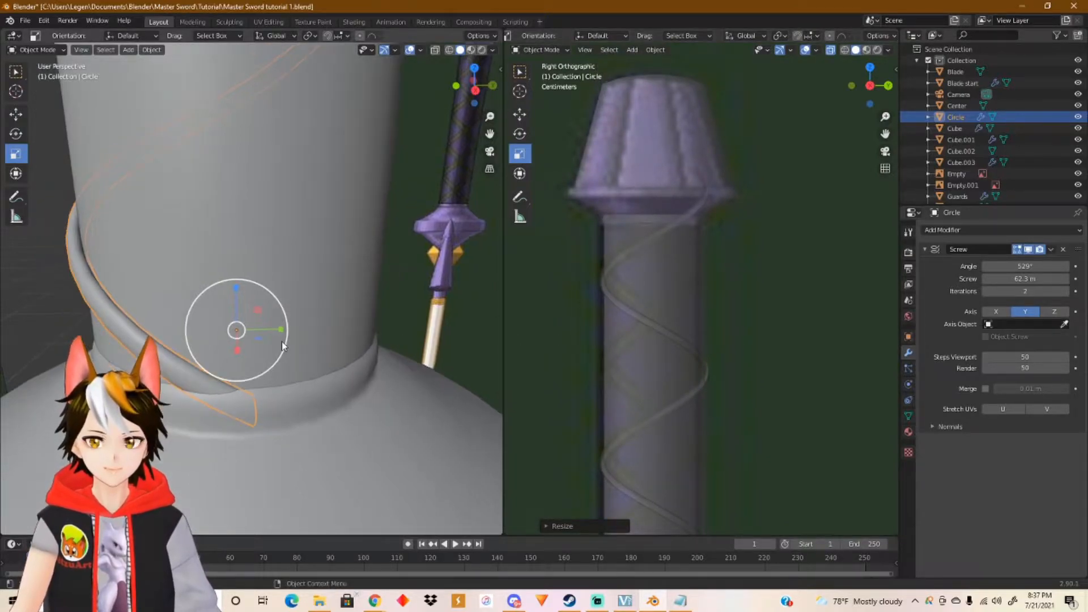
{"action": "scroll", "coordinate": [283, 332], "scroll_direction": "down", "scroll_amount": 6}
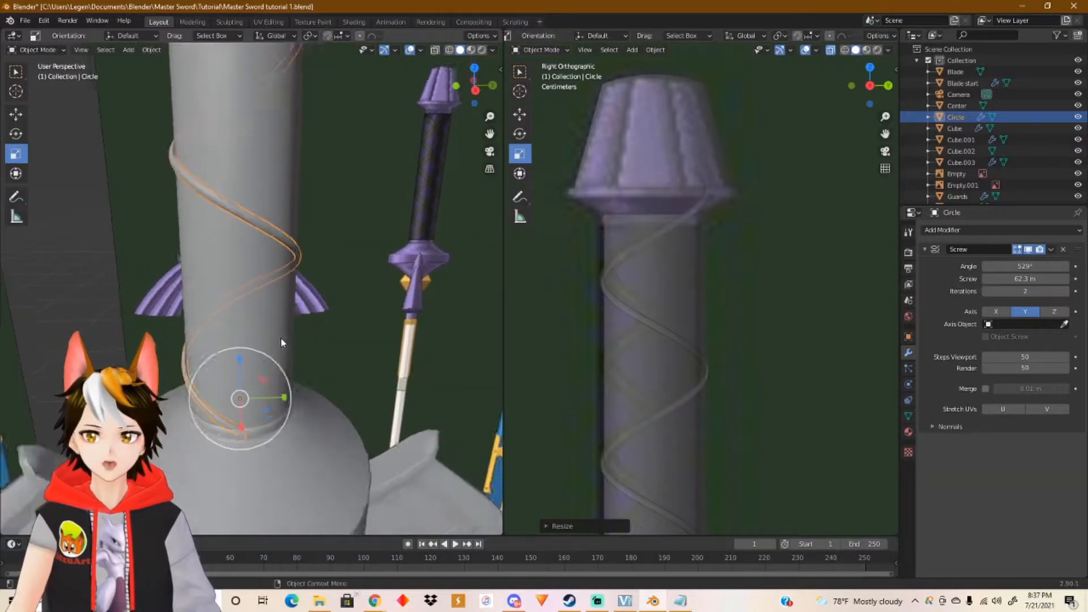
{"action": "scroll", "coordinate": [282, 338], "scroll_direction": "up", "scroll_amount": 5}
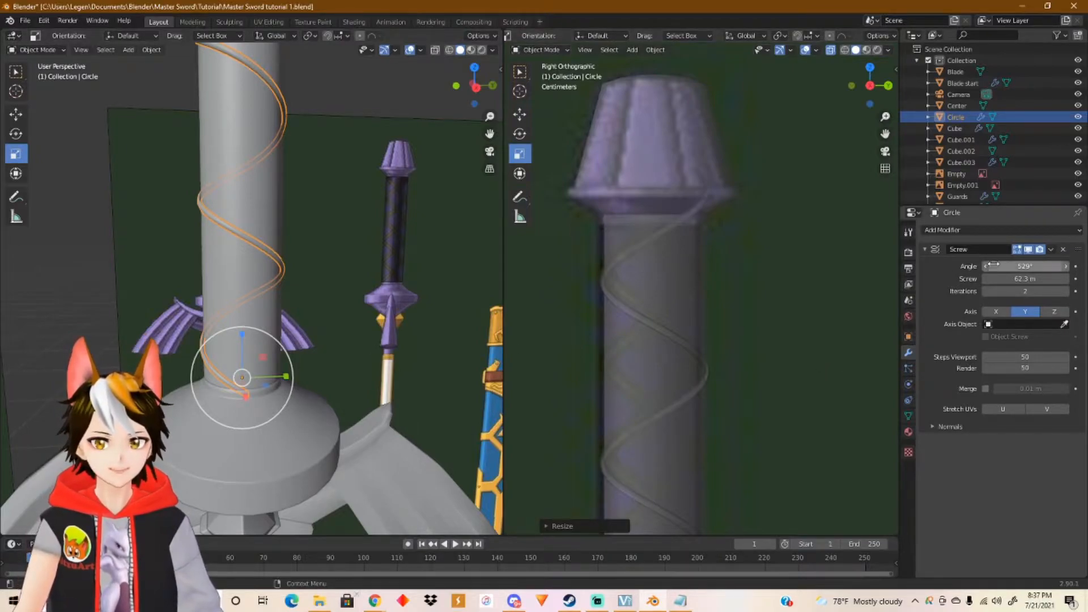
{"action": "left_click", "coordinate": [1078, 232]}
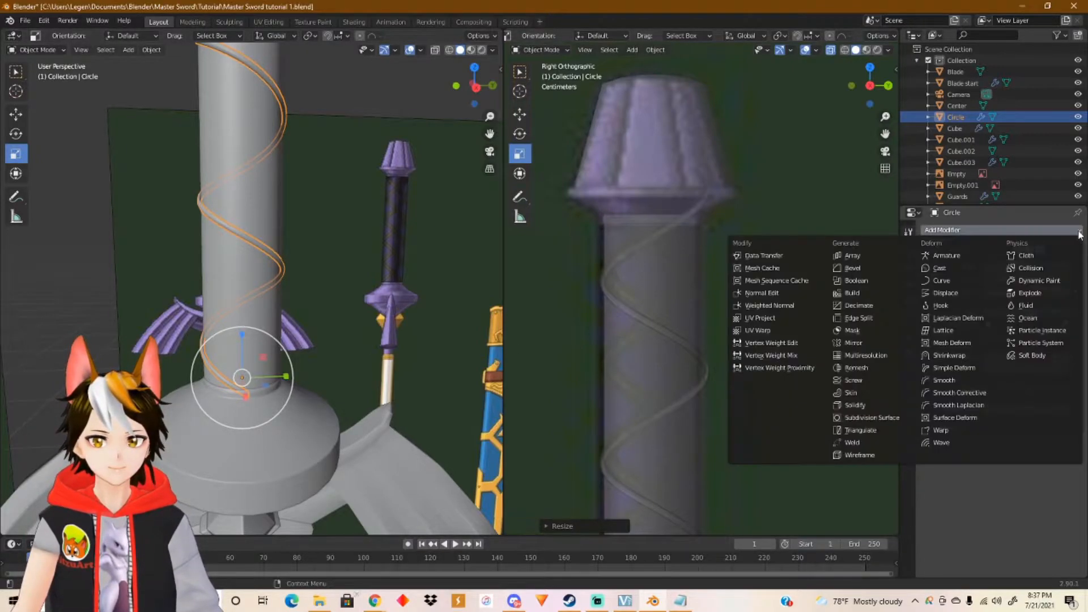
{"action": "left_click", "coordinate": [869, 343]}
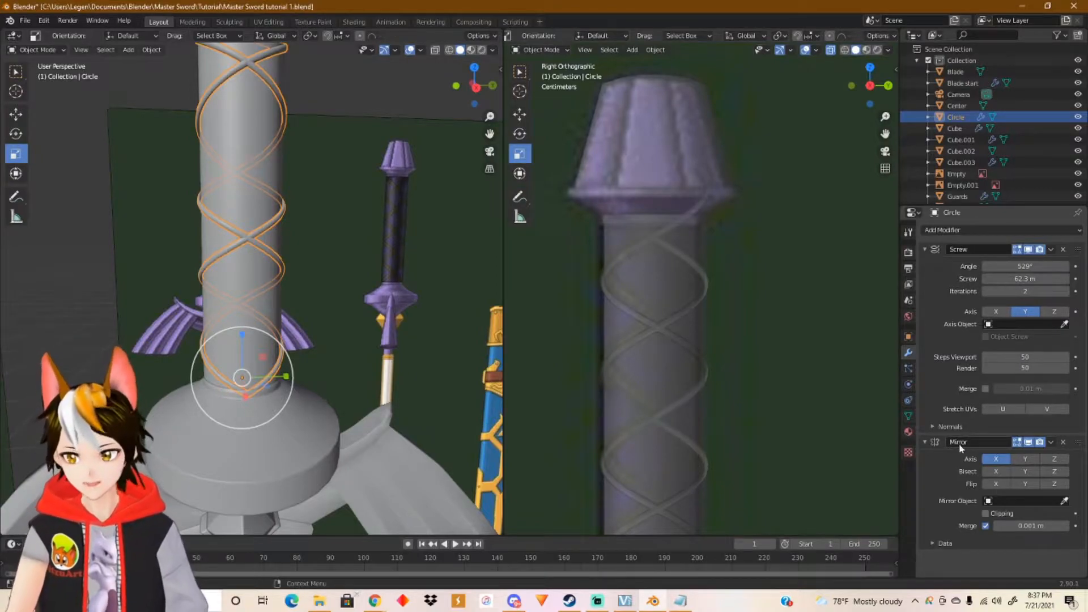
{"action": "middle_click_drag", "start_coordinate": [408, 317], "coordinate": [258, 303]}
{"action": "middle_click_drag", "start_coordinate": [291, 231], "coordinate": [314, 226]}
Examine the crossed wraps along the handle, from the lower collar to the pommel, against the reference.
{"action": "scroll", "coordinate": [653, 325], "scroll_direction": "down", "scroll_amount": 2}
{"action": "middle_click_drag", "start_coordinate": [675, 378], "coordinate": [628, 214], "text": "shift"}
{"action": "middle_click_drag", "start_coordinate": [661, 348], "coordinate": [668, 357], "text": "shift"}
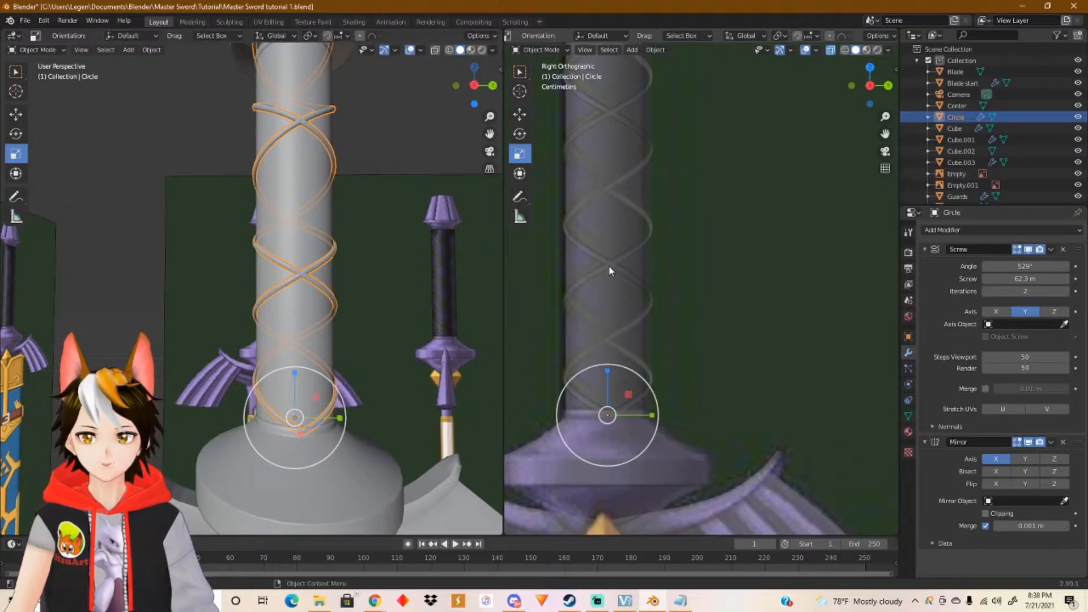
{"action": "middle_click_drag", "start_coordinate": [608, 189], "coordinate": [617, 363], "text": "shift"}
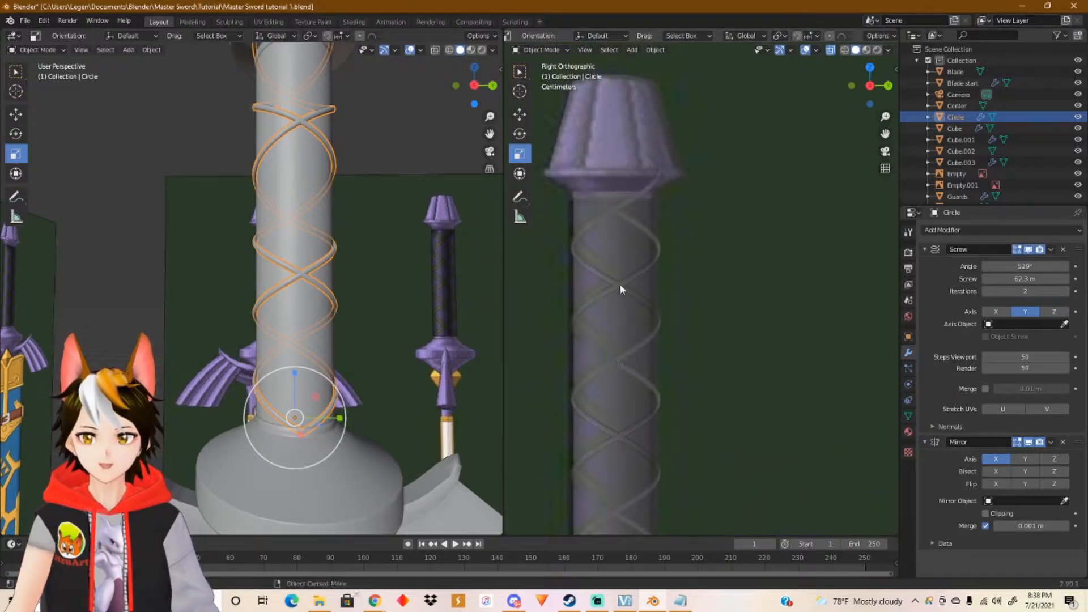
{"action": "middle_click_drag", "start_coordinate": [378, 253], "coordinate": [372, 280], "text": "shift"}
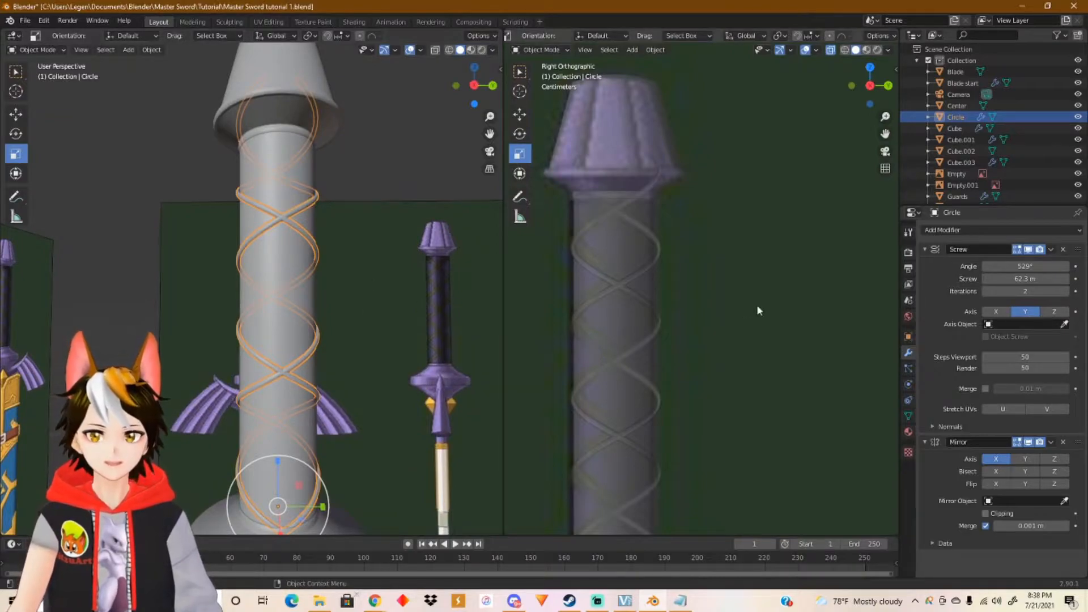
{"action": "middle_click_drag", "start_coordinate": [384, 292], "coordinate": [383, 342]}
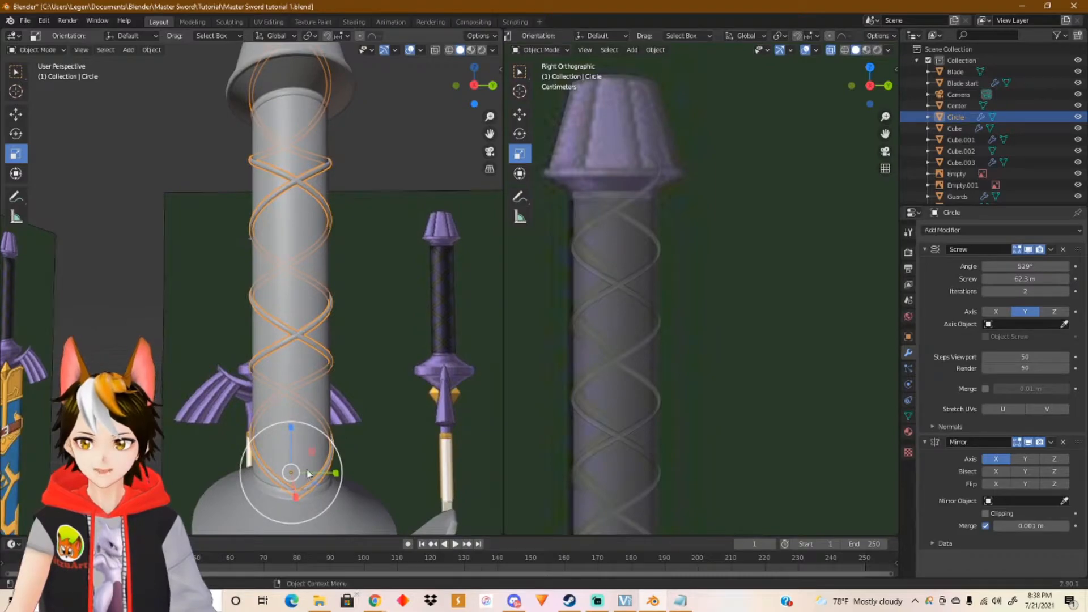
{"action": "middle_click_drag", "start_coordinate": [305, 136], "coordinate": [308, 119]}
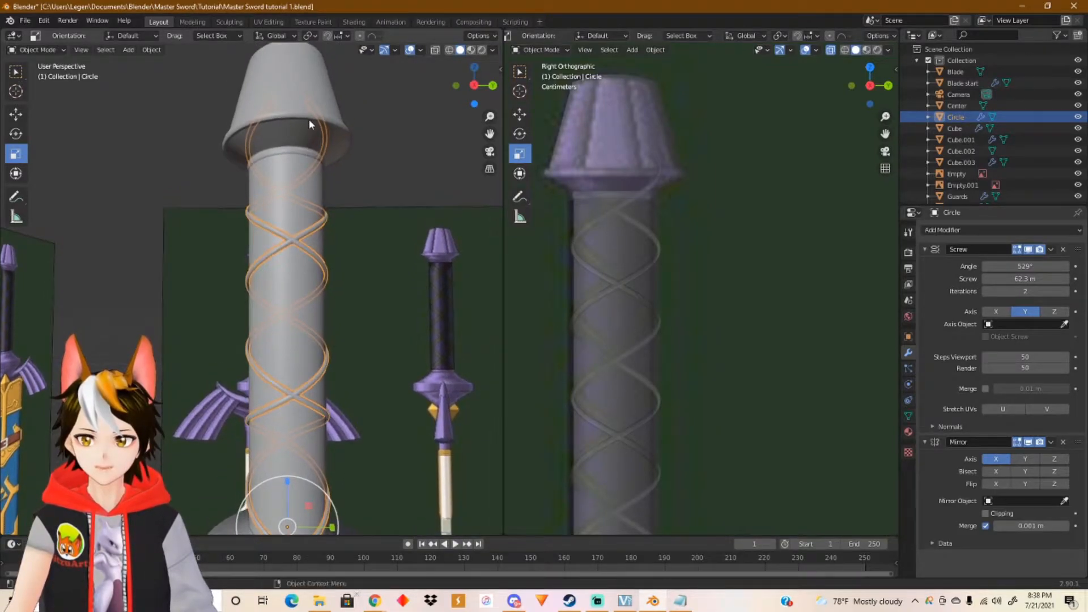
Set the Screw modifier's angle to 571° and compare the wrap crossings with the reference at the handle's base.
{"action": "double_click", "coordinate": [1025, 266]}
{"action": "type", "text": "540"}
{"action": "key", "text": "Return"}
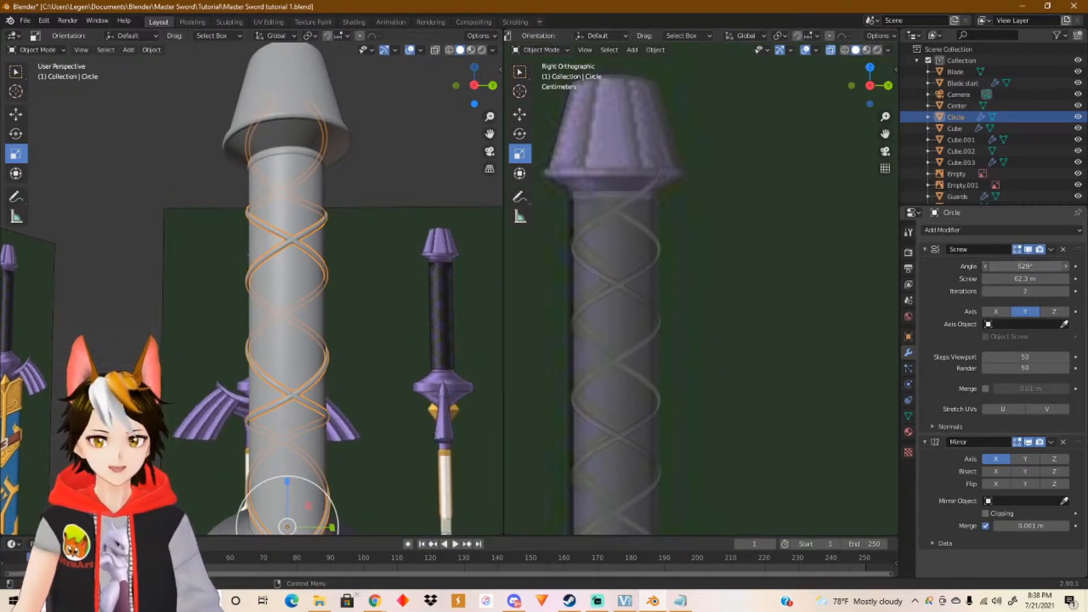
{"action": "left_click_drag", "start_coordinate": [1025, 266], "coordinate": [1044, 265]}
{"action": "middle_click_drag", "start_coordinate": [674, 426], "coordinate": [659, 219], "text": "shift"}
{"action": "scroll", "coordinate": [680, 349], "scroll_direction": "up", "scroll_amount": 3}
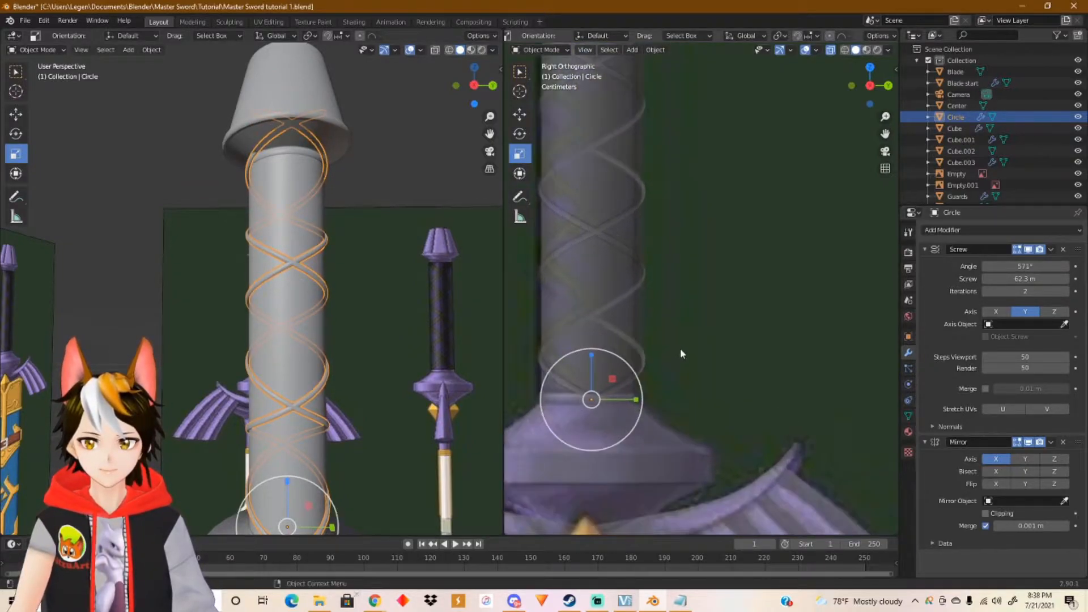
{"action": "middle_click_drag", "start_coordinate": [661, 362], "coordinate": [766, 355], "text": "shift"}
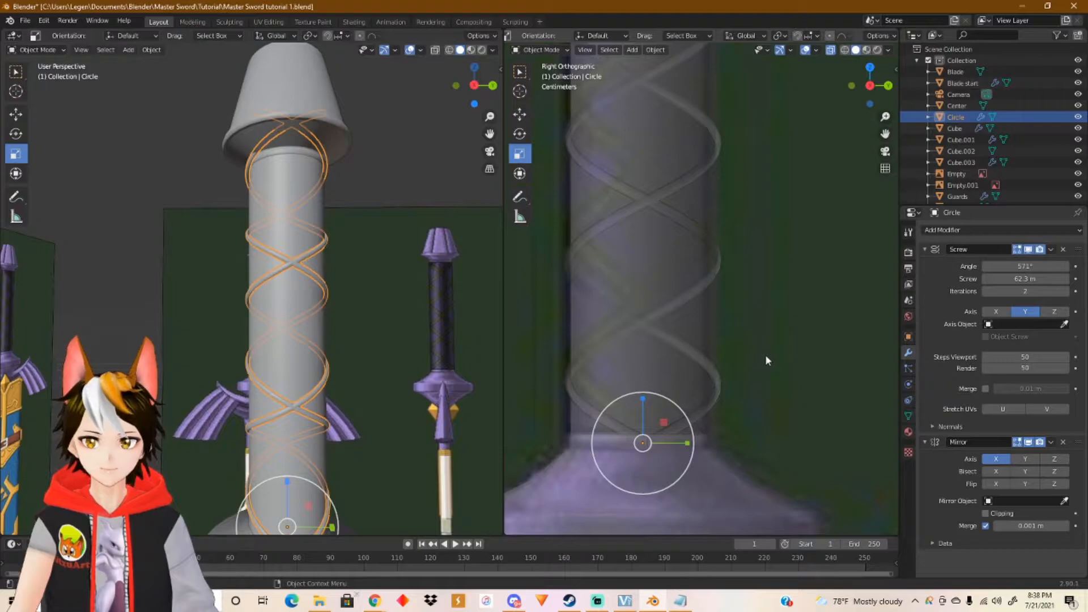
{"action": "middle_click_drag", "start_coordinate": [748, 356], "coordinate": [758, 264], "text": "shift"}
{"action": "middle_click_drag", "start_coordinate": [334, 389], "coordinate": [331, 343], "text": "shift"}
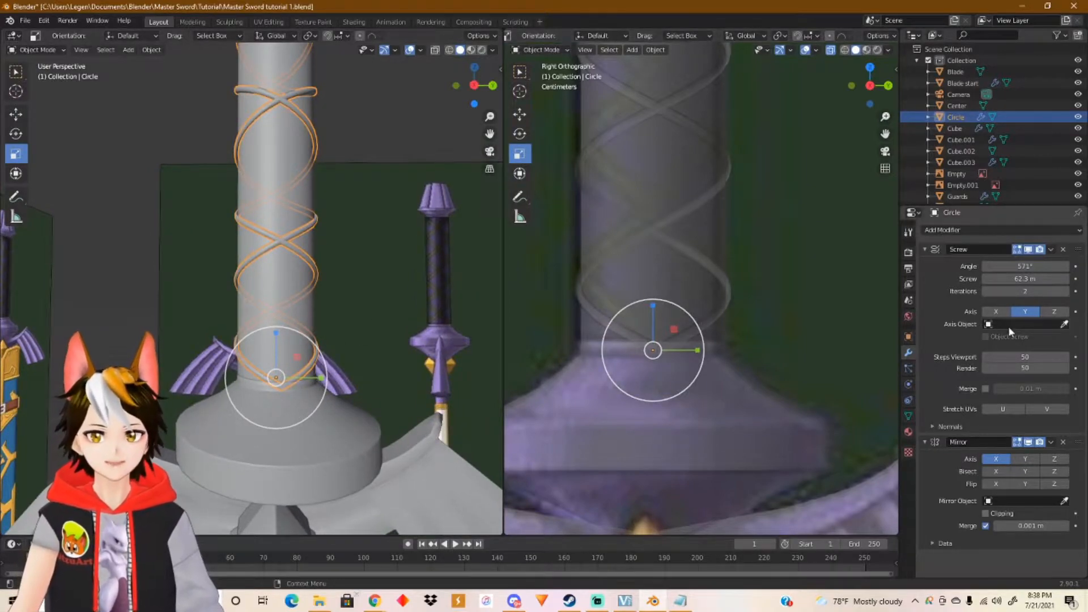
Tighten the crossed wraps by setting the Screw modifier's angle to 927°, comparing the coils with the reference up to the pommel.
{"action": "left_click_drag", "start_coordinate": [1025, 266], "coordinate": [1076, 266]}
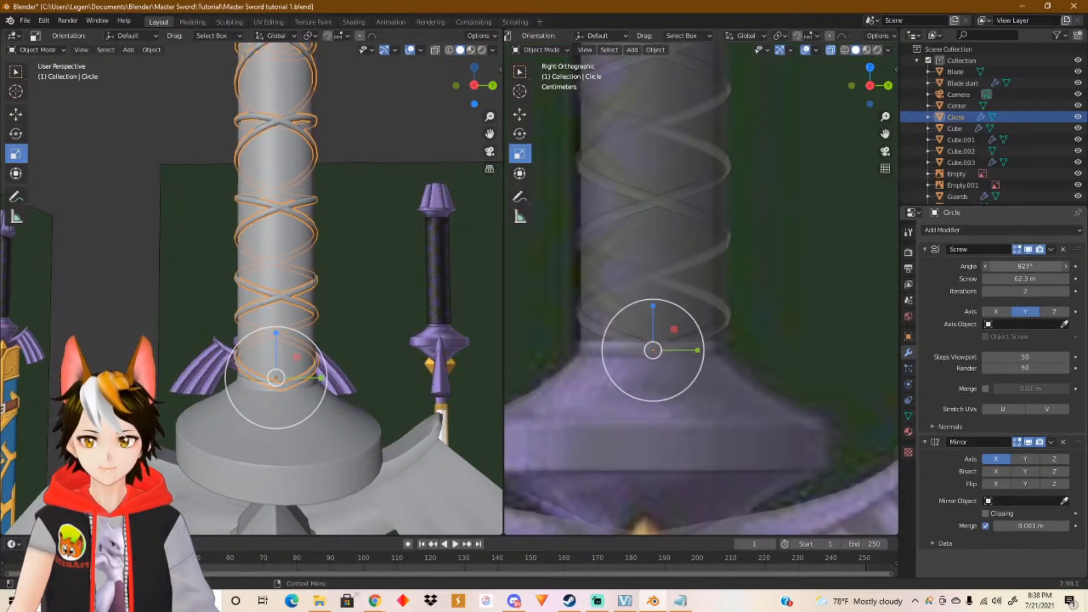
{"action": "middle_click_drag", "start_coordinate": [385, 149], "coordinate": [395, 175], "text": "shift"}
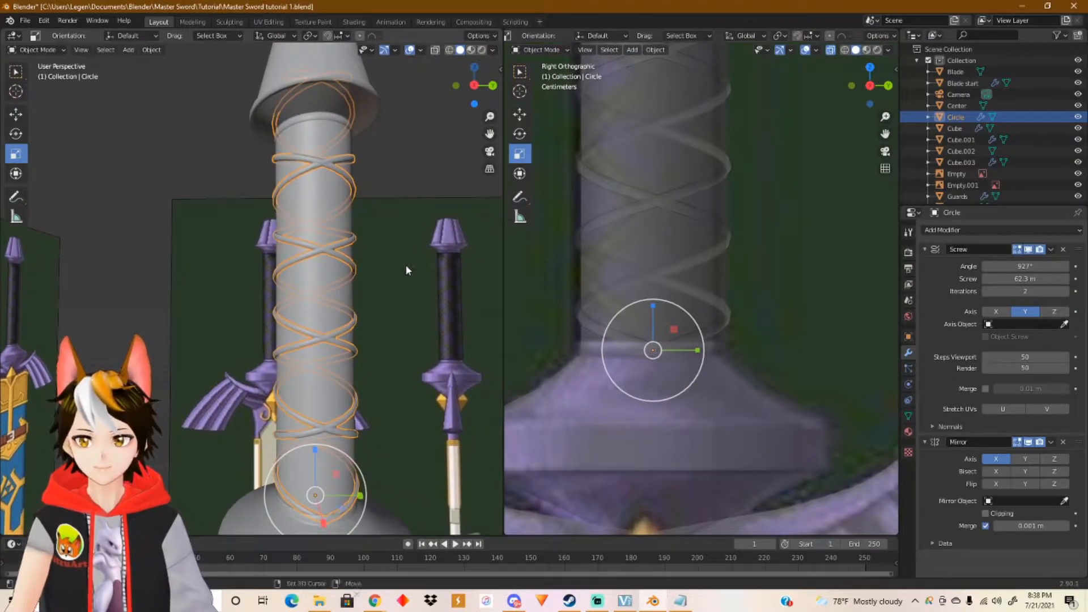
{"action": "middle_click_drag", "start_coordinate": [406, 264], "coordinate": [396, 250], "text": "shift"}
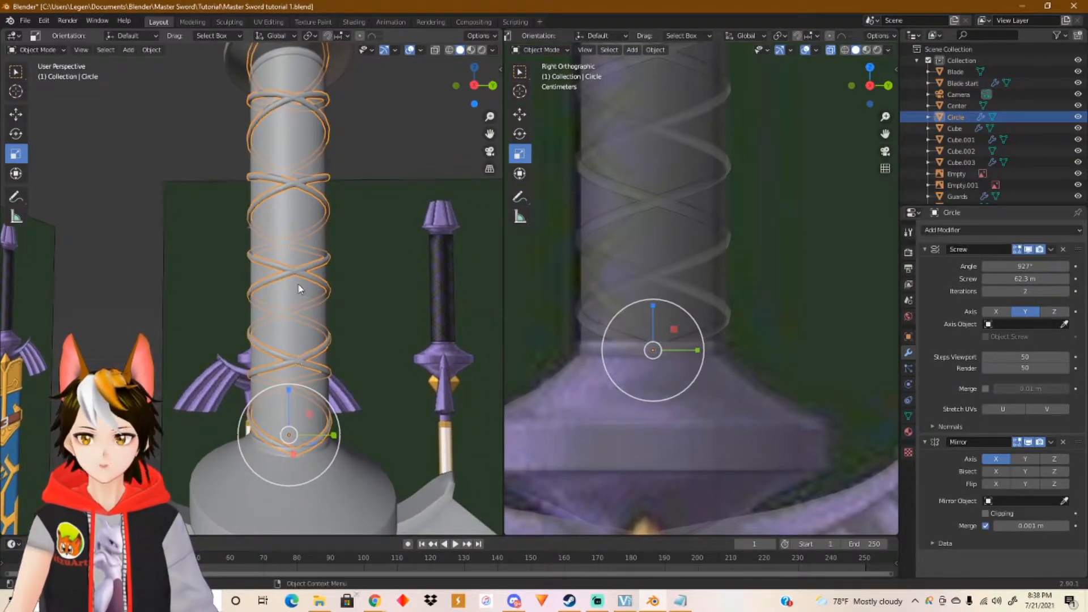
{"action": "middle_click_drag", "start_coordinate": [729, 253], "coordinate": [726, 431], "text": "shift"}
{"action": "middle_click_drag", "start_coordinate": [627, 237], "coordinate": [655, 431], "text": "shift"}
{"action": "middle_click_drag", "start_coordinate": [659, 196], "coordinate": [654, 297], "text": "shift"}
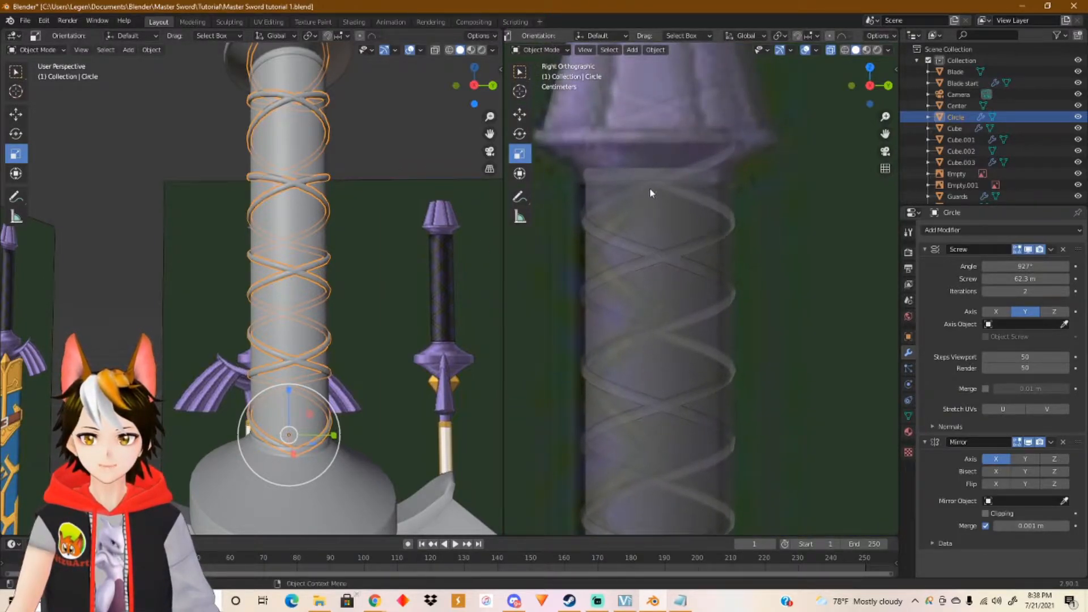
{"action": "middle_click_drag", "start_coordinate": [345, 283], "coordinate": [341, 295]}
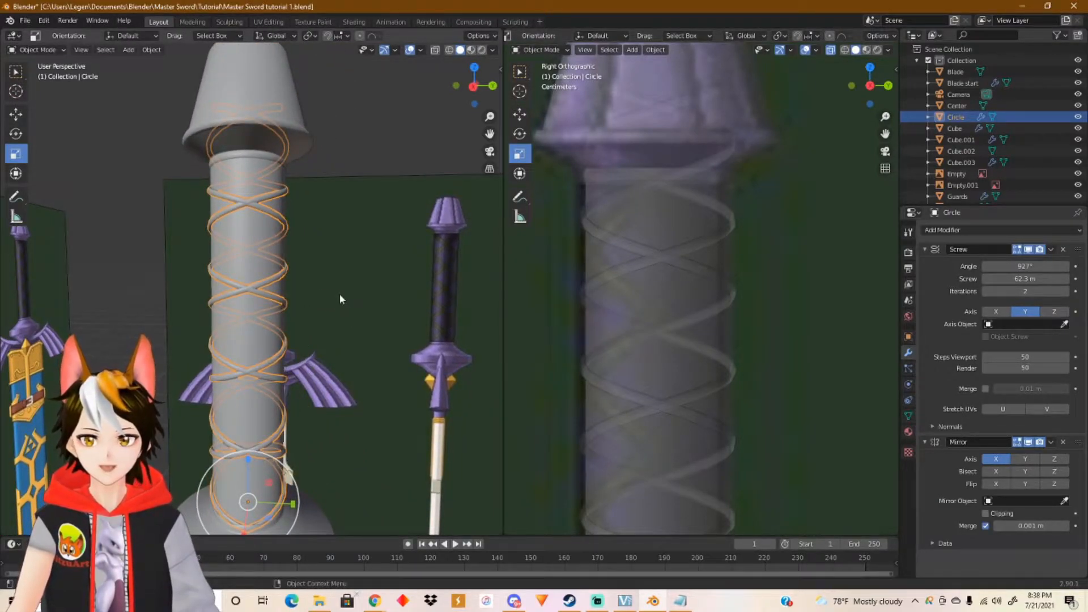
Try stretching the handle wrap by scaling it about 1.83 along the global Z axis, and undo the scaling.
{"action": "middle_click_drag", "start_coordinate": [365, 357], "coordinate": [358, 297]}
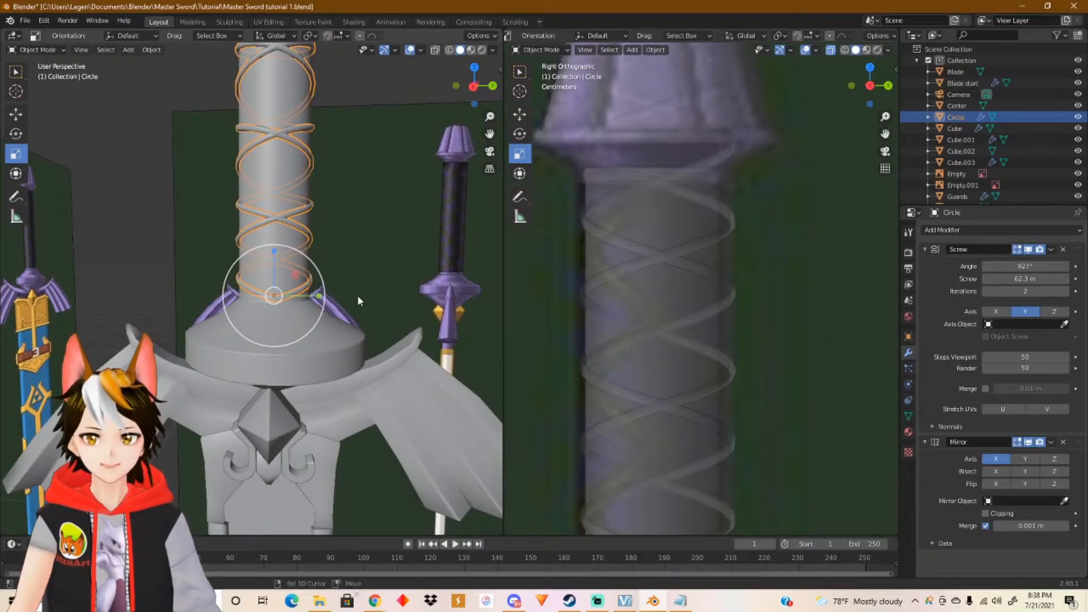
{"action": "middle_click_drag", "start_coordinate": [649, 432], "coordinate": [652, 262], "text": "shift"}
{"action": "middle_click_drag", "start_coordinate": [654, 407], "coordinate": [669, 303], "text": "shift"}
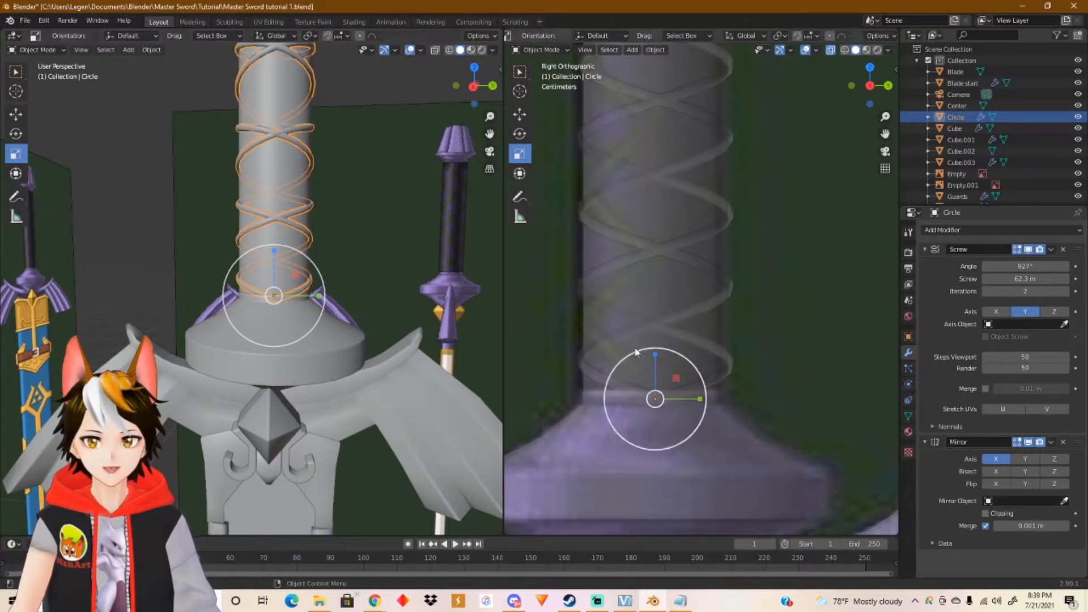
{"action": "left_click_drag", "start_coordinate": [656, 355], "coordinate": [674, 312]}
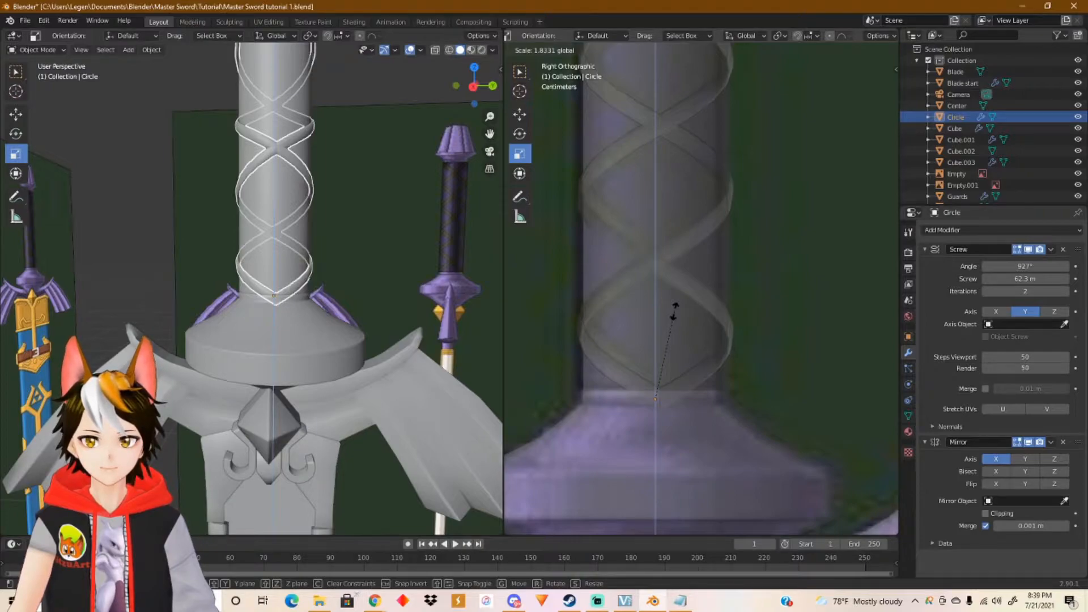
{"action": "left_click", "coordinate": [674, 312]}
{"action": "middle_click_drag", "start_coordinate": [361, 254], "coordinate": [369, 303]}
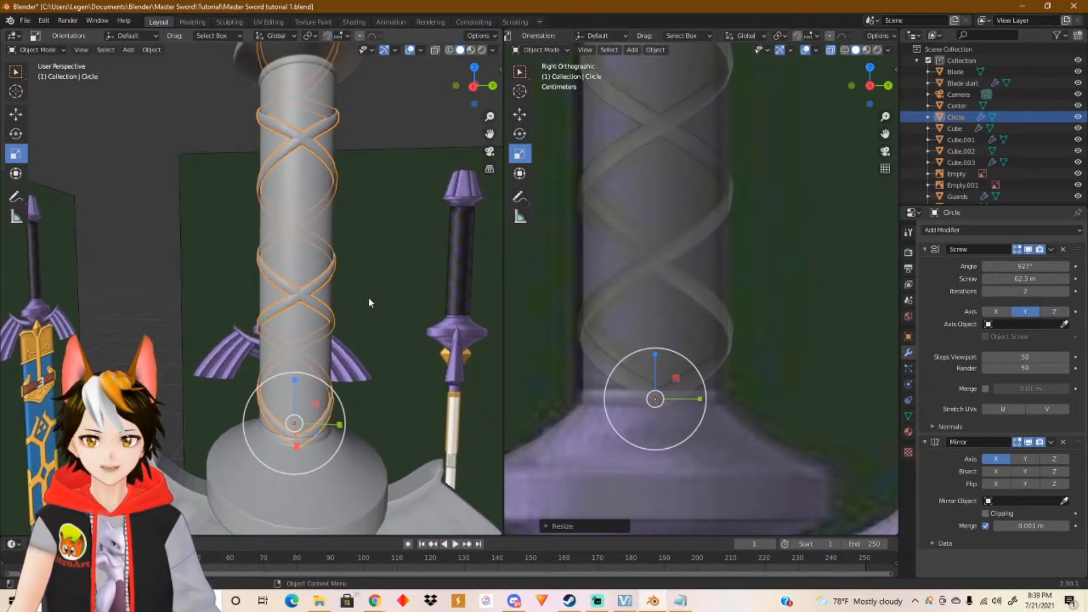
{"action": "scroll", "coordinate": [617, 299], "scroll_direction": "down", "scroll_amount": 4}
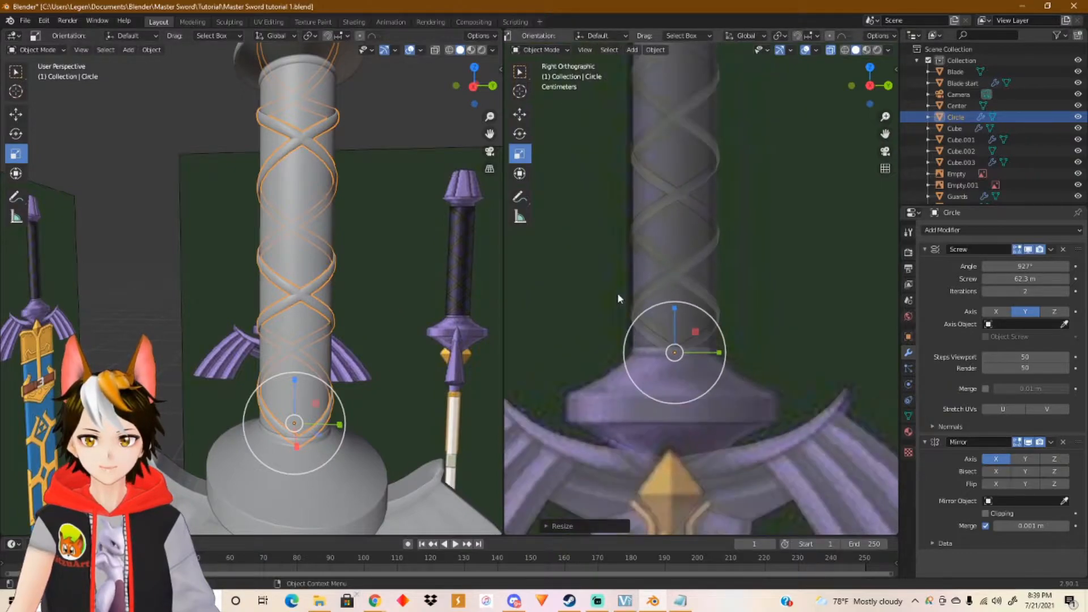
{"action": "scroll", "coordinate": [631, 288], "scroll_direction": "down", "scroll_amount": 1}
{"action": "key", "text": "ctrl+z"}
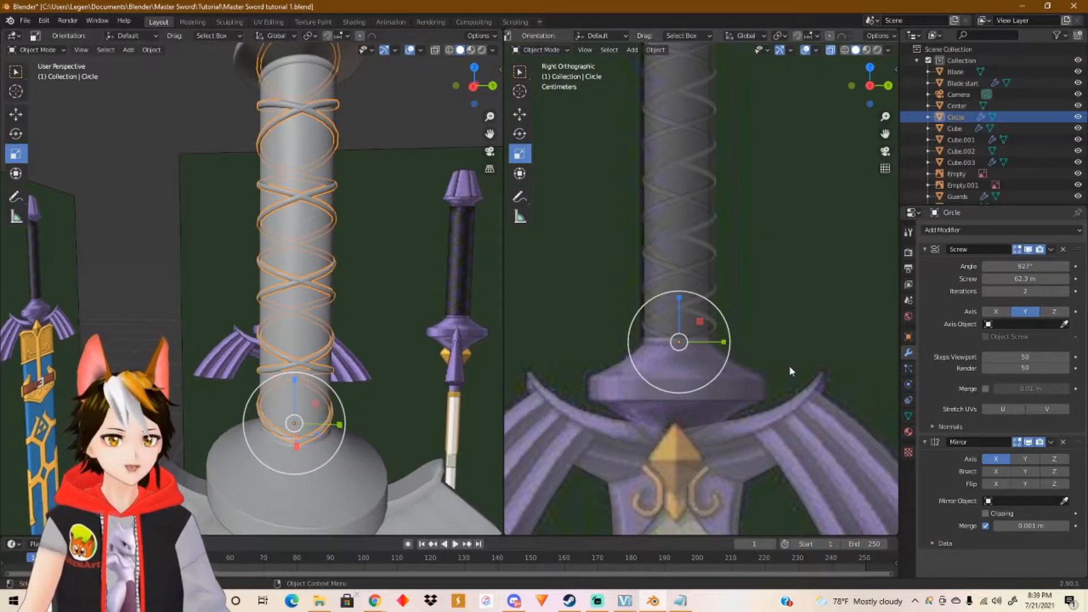
Try enabling vertex merging on the Screw modifier with a larger merge distance, and undo both changes.
{"action": "left_click", "coordinate": [985, 389]}
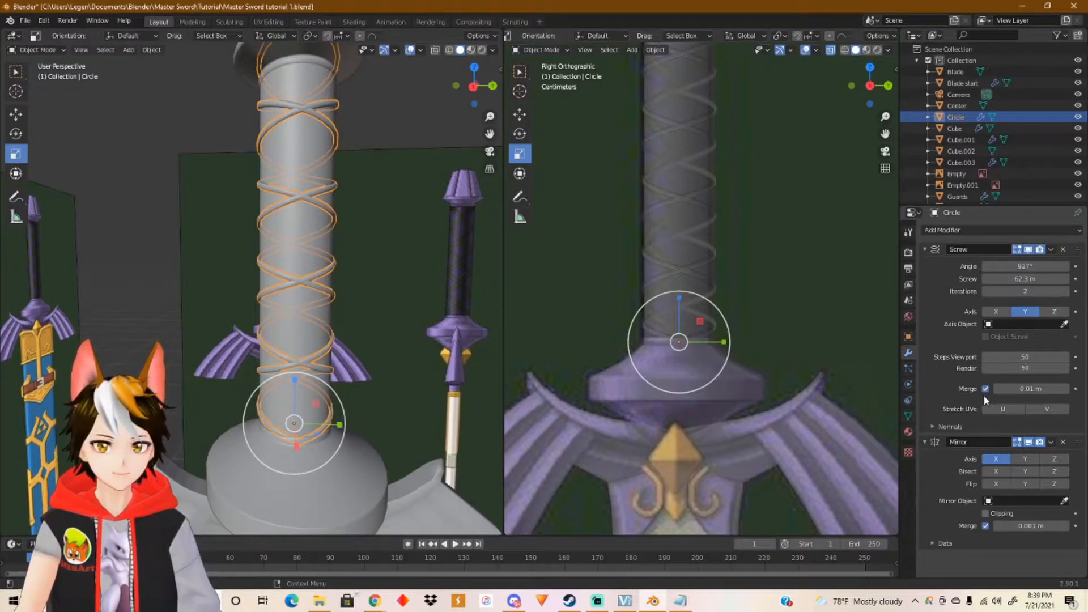
{"action": "left_click_drag", "start_coordinate": [996, 389], "coordinate": [1037, 389]}
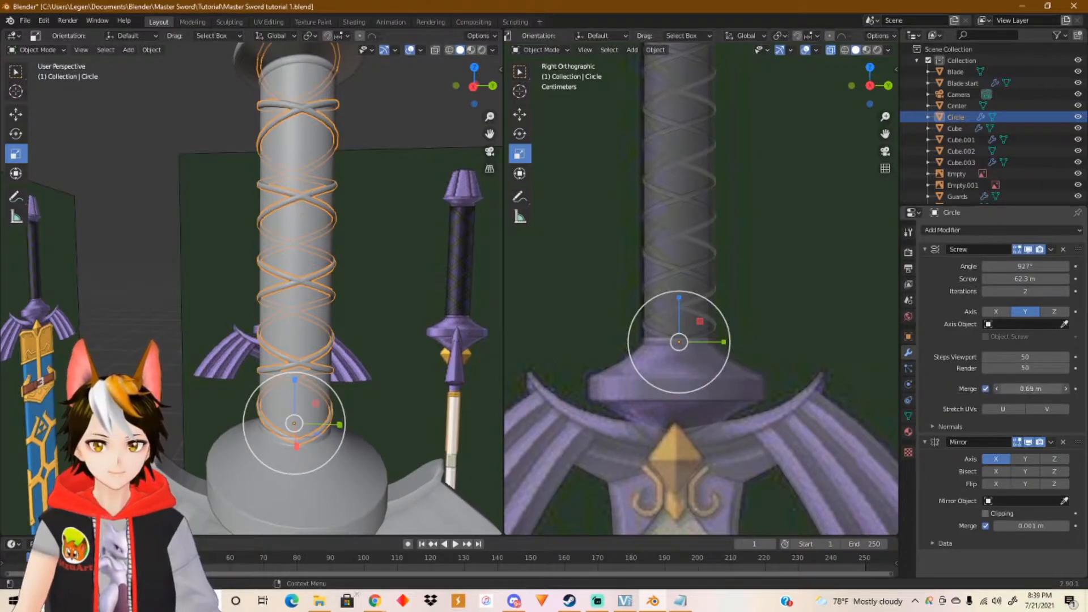
{"action": "key", "text": "ctrl+z"}
{"action": "key", "text": "ctrl+z"}
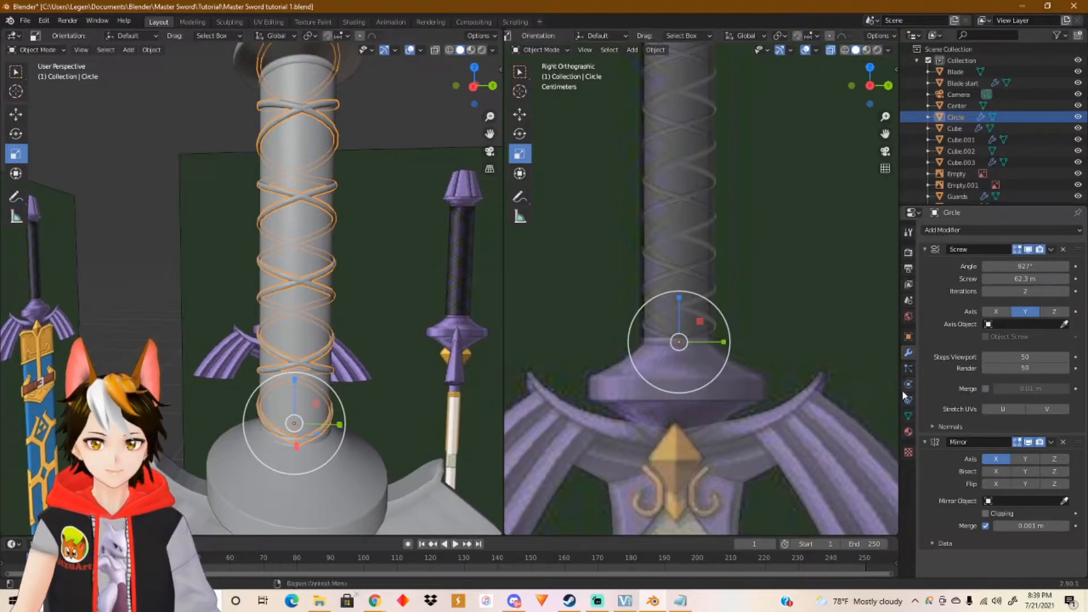
Deselect the wrap and join the two side-by-side 3D viewports into a single perspective viewport.
{"action": "scroll", "coordinate": [361, 326], "scroll_direction": "down", "scroll_amount": 1}
{"action": "middle_click_drag", "start_coordinate": [353, 316], "coordinate": [364, 342]}
{"action": "scroll", "coordinate": [357, 326], "scroll_direction": "up", "scroll_amount": 1}
{"action": "scroll", "coordinate": [367, 326], "scroll_direction": "down", "scroll_amount": 1}
{"action": "scroll", "coordinate": [365, 346], "scroll_direction": "down", "scroll_amount": 3}
{"action": "middle_click_drag", "start_coordinate": [340, 415], "coordinate": [327, 281], "text": "shift"}
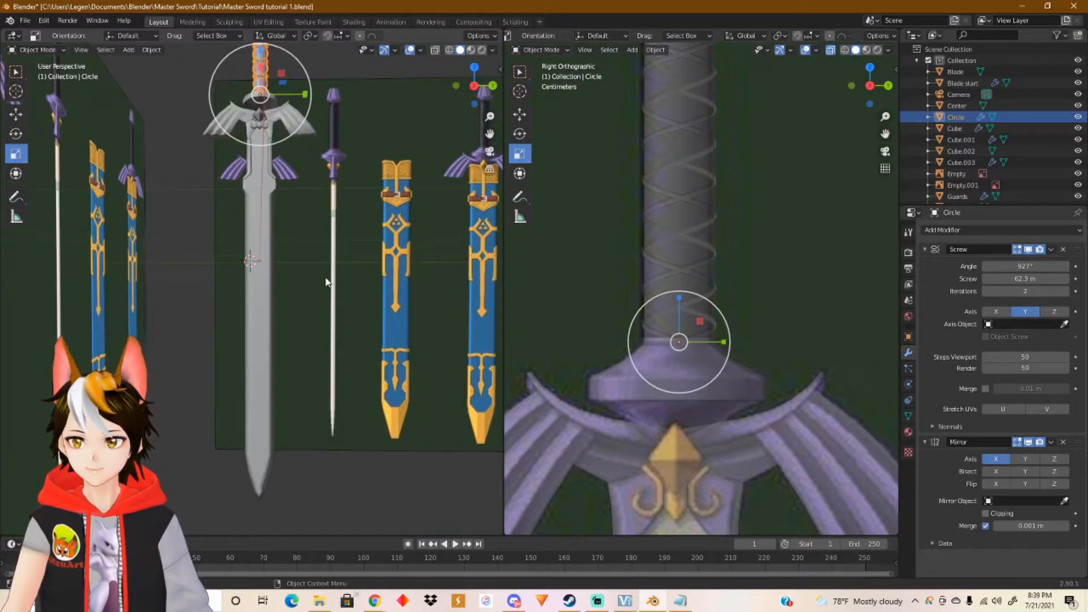
{"action": "left_click", "coordinate": [192, 280]}
{"action": "middle_click_drag", "start_coordinate": [337, 198], "coordinate": [354, 284]}
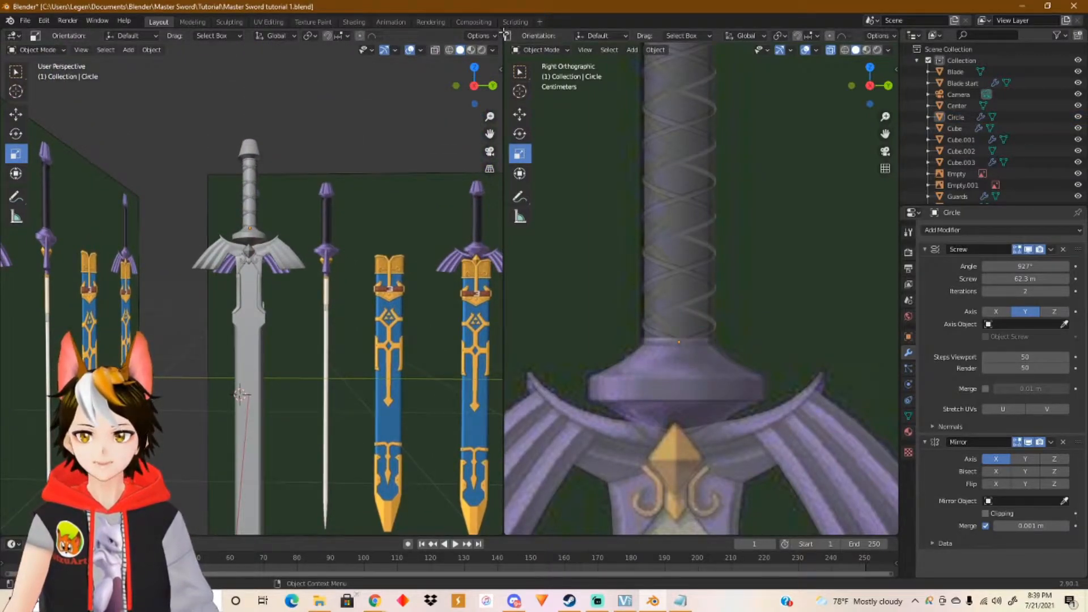
{"action": "left_click_drag", "start_coordinate": [503, 34], "coordinate": [541, 42]}
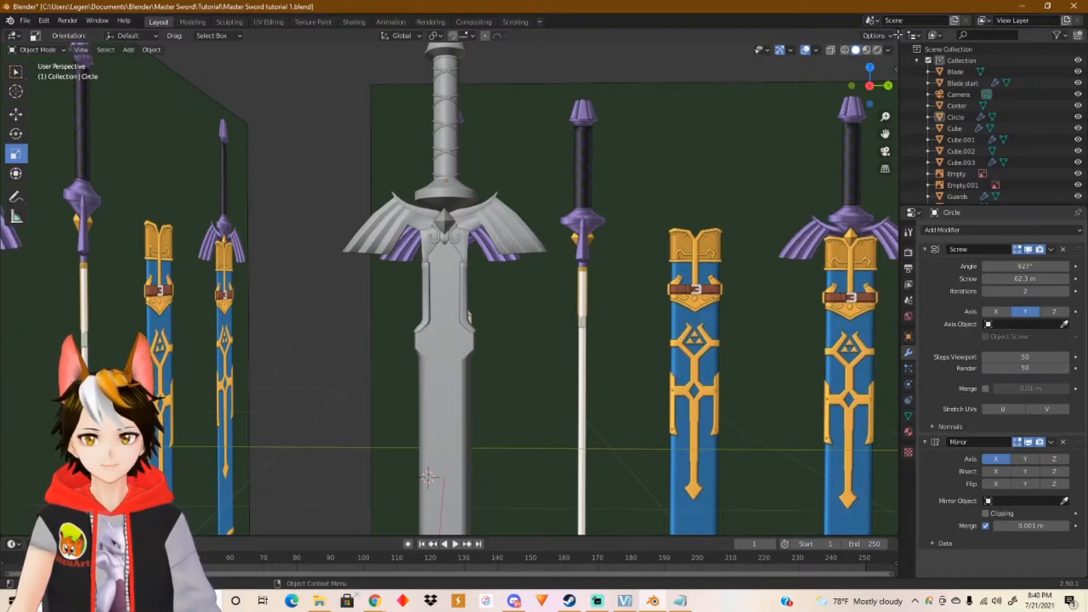
Try splitting the viewport into two areas and the second one into two more, and join them all back into one.
{"action": "left_click_drag", "start_coordinate": [889, 34], "coordinate": [548, 40]}
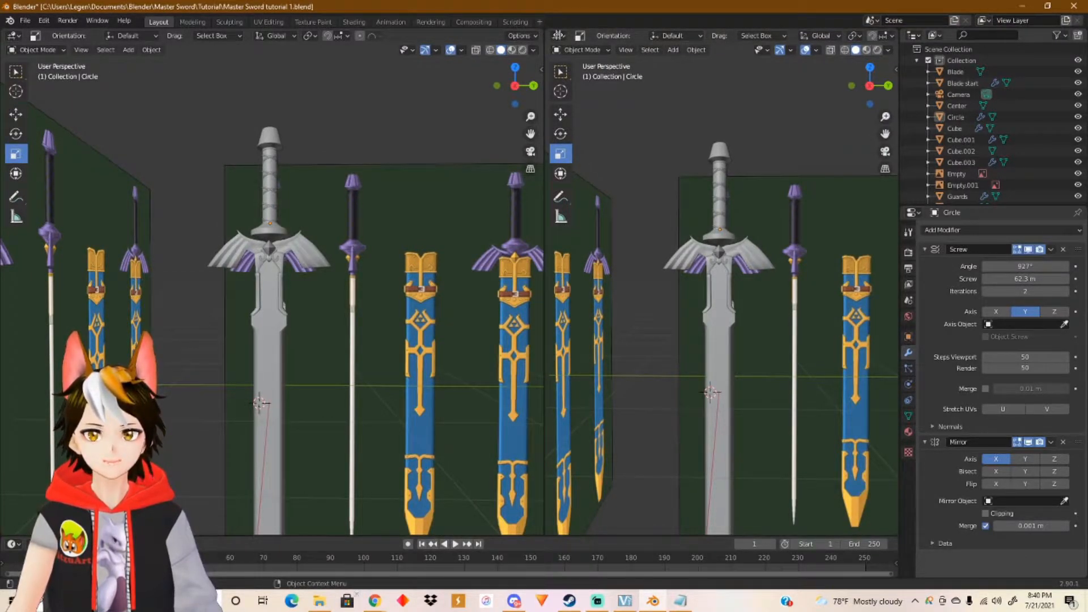
{"action": "mouse_move", "coordinate": [548, 34]}
{"action": "left_mouse_down"}
{"action": "mouse_move", "coordinate": [551, 80]}
{"action": "mouse_move", "coordinate": [550, 42]}
{"action": "mouse_move", "coordinate": [534, 28]}
{"action": "mouse_move", "coordinate": [549, 74]}
{"action": "mouse_move", "coordinate": [557, 18]}
{"action": "left_mouse_up"}
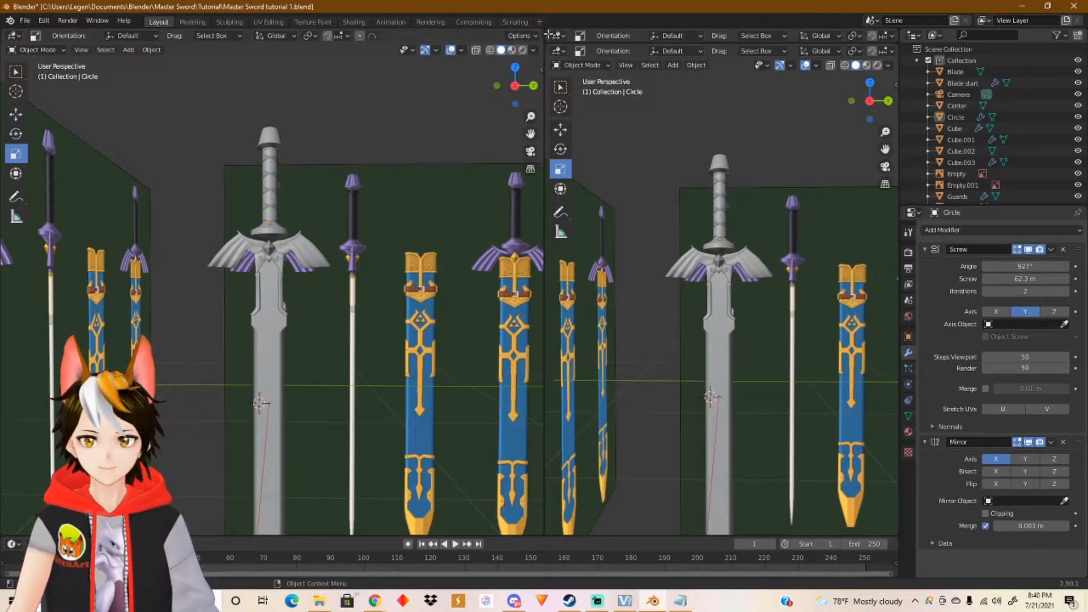
{"action": "left_click_drag", "start_coordinate": [553, 35], "coordinate": [557, 240]}
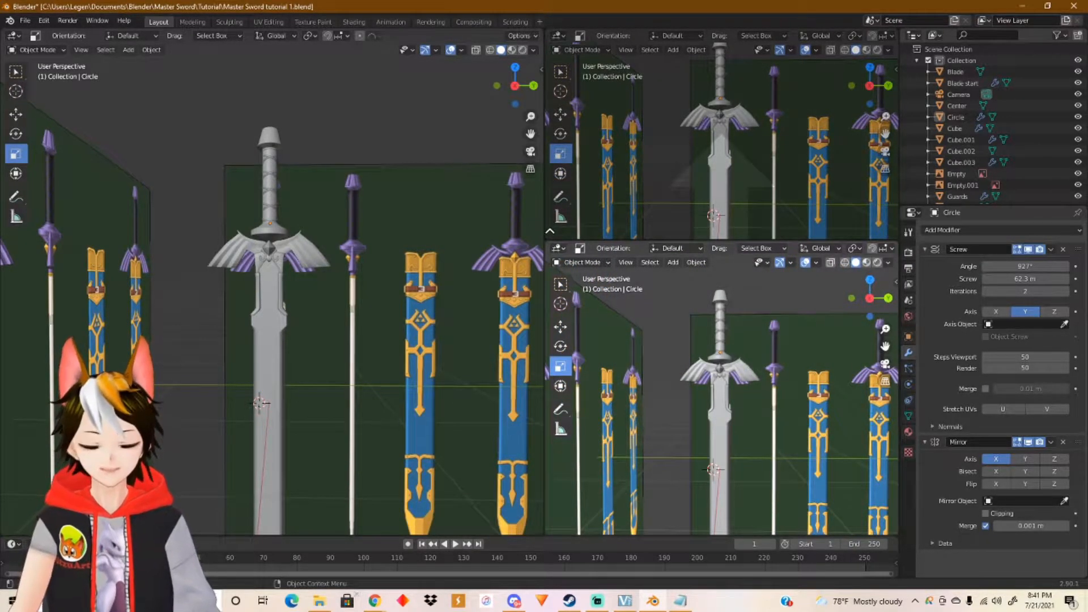
{"action": "left_click_drag", "start_coordinate": [550, 229], "coordinate": [550, 227]}
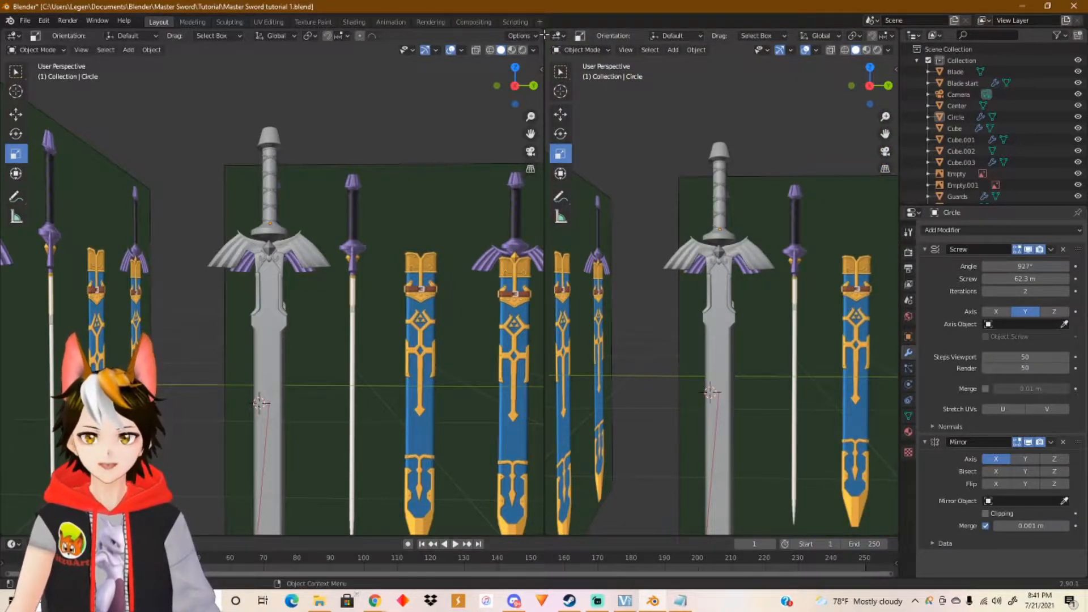
{"action": "left_click_drag", "start_coordinate": [551, 36], "coordinate": [563, 43]}
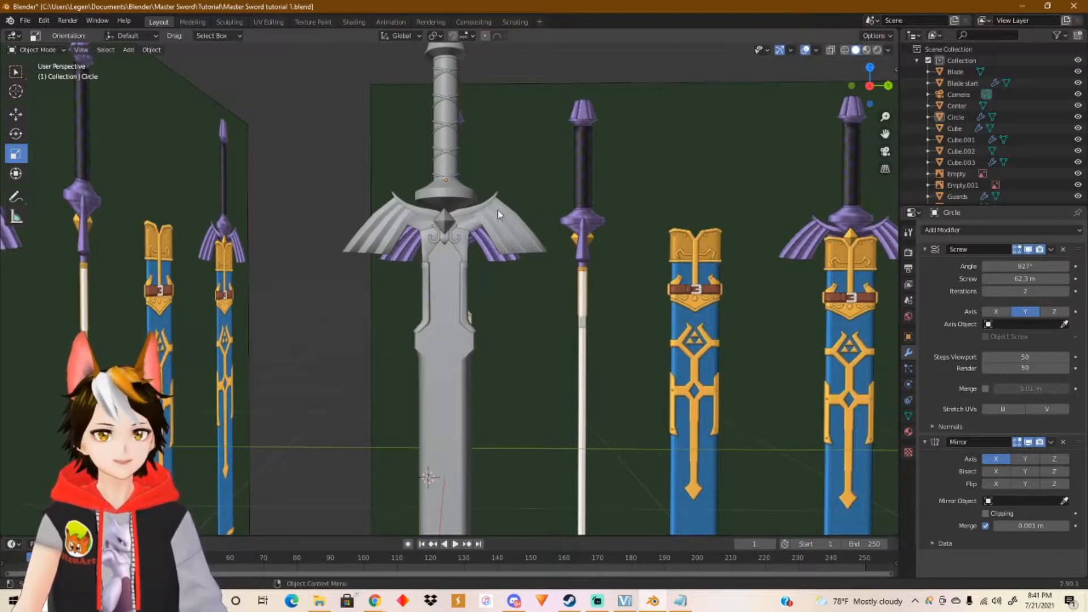
Examine the complete sword model from the blade to the pommel against the reference images.
{"action": "scroll", "coordinate": [493, 215], "scroll_direction": "down", "scroll_amount": 3}
{"action": "middle_click_drag", "start_coordinate": [481, 194], "coordinate": [453, 244]}
{"action": "middle_click_drag", "start_coordinate": [456, 294], "coordinate": [518, 151], "text": "shift"}
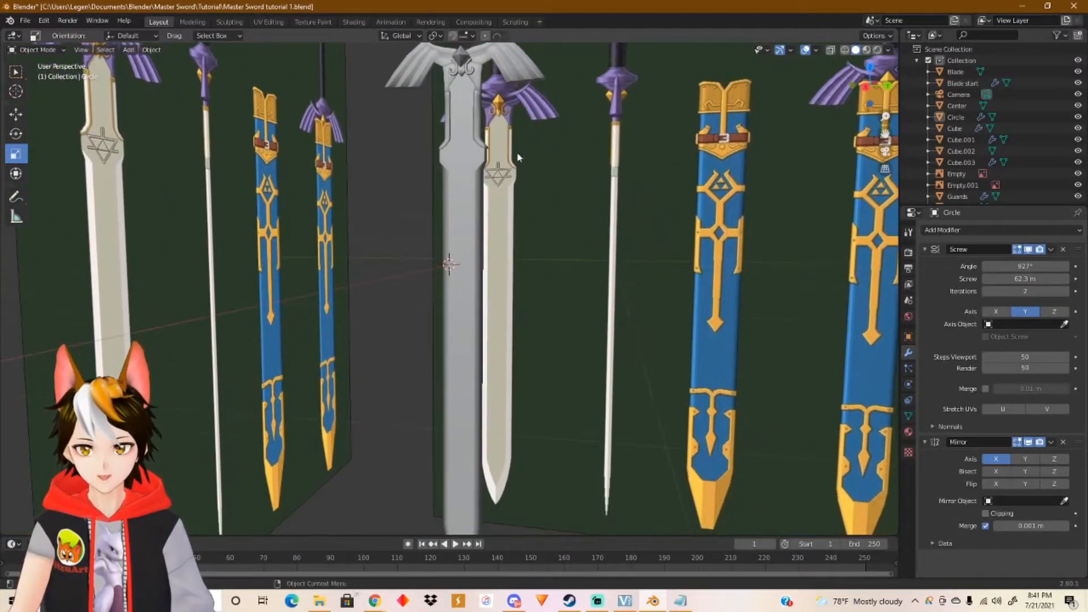
{"action": "scroll", "coordinate": [493, 260], "scroll_direction": "down", "scroll_amount": 4}
{"action": "middle_click_drag", "start_coordinate": [493, 259], "coordinate": [505, 290]}
{"action": "scroll", "coordinate": [505, 290], "scroll_direction": "up", "scroll_amount": 5}
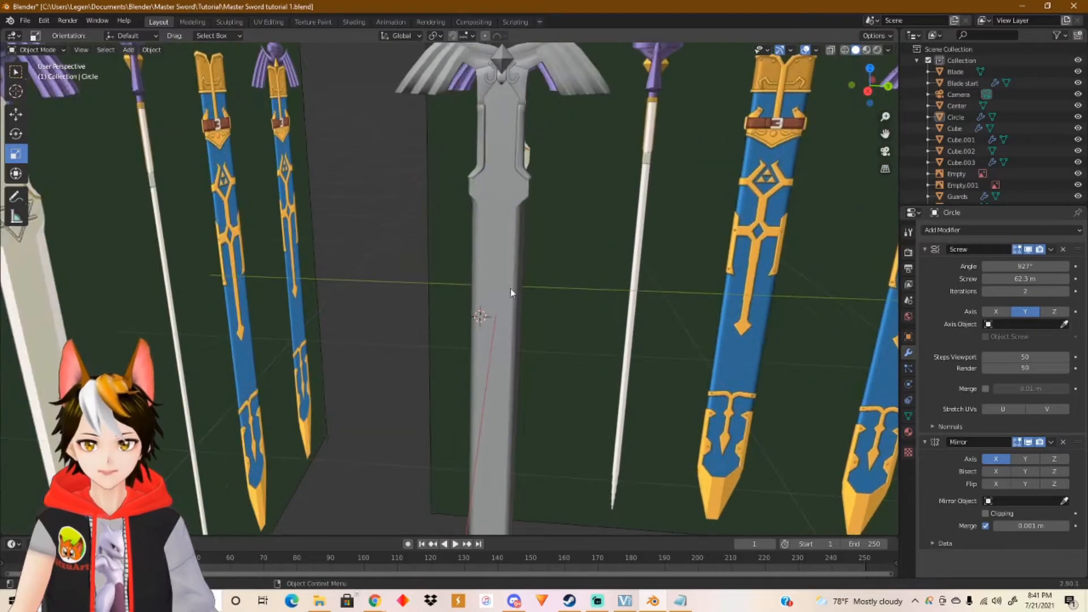
{"action": "scroll", "coordinate": [509, 293], "scroll_direction": "up", "scroll_amount": 6}
{"action": "mouse_move", "coordinate": [575, 239]}
{"action": "middle_mouse_down"}
{"action": "mouse_move", "coordinate": [540, 175]}
{"action": "mouse_move", "coordinate": [527, 175]}
{"action": "mouse_move", "coordinate": [581, 230]}
{"action": "middle_mouse_up"}
{"action": "scroll", "coordinate": [580, 231], "scroll_direction": "down", "scroll_amount": 5}
{"action": "scroll", "coordinate": [580, 233], "scroll_direction": "down", "scroll_amount": 4}
{"action": "middle_click_drag", "start_coordinate": [541, 185], "coordinate": [482, 286]}
{"action": "scroll", "coordinate": [479, 289], "scroll_direction": "up", "scroll_amount": 3}
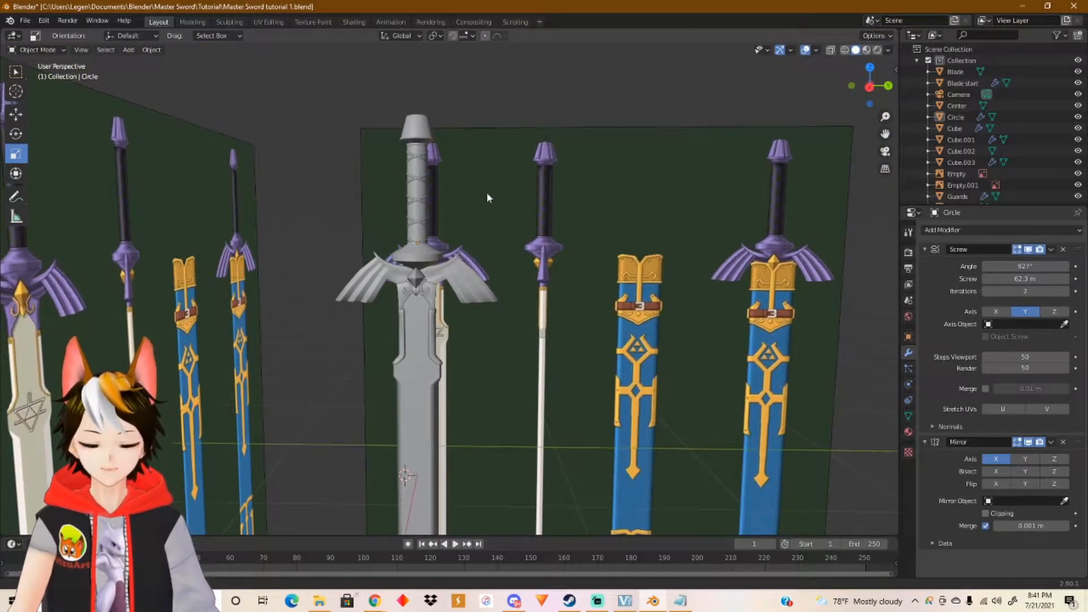
{"action": "middle_click_drag", "start_coordinate": [486, 191], "coordinate": [481, 216], "text": "shift"}
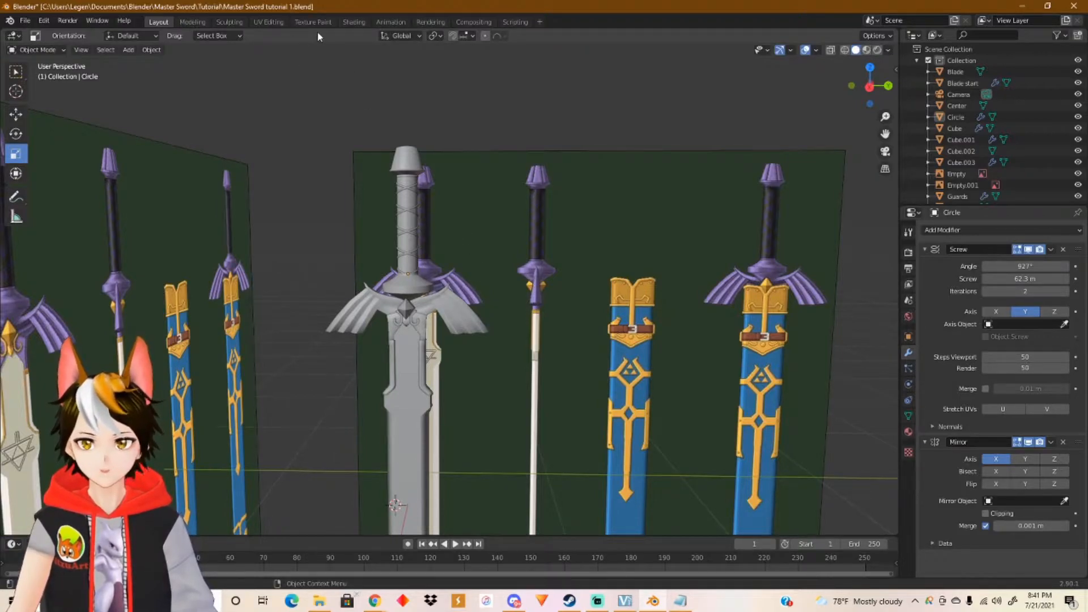
Switch to the Shading workspace and enlarge the Outliner so that more of the scene objects are listed.
{"action": "left_click", "coordinate": [353, 22]}
{"action": "middle_click_drag", "start_coordinate": [591, 235], "coordinate": [697, 196]}
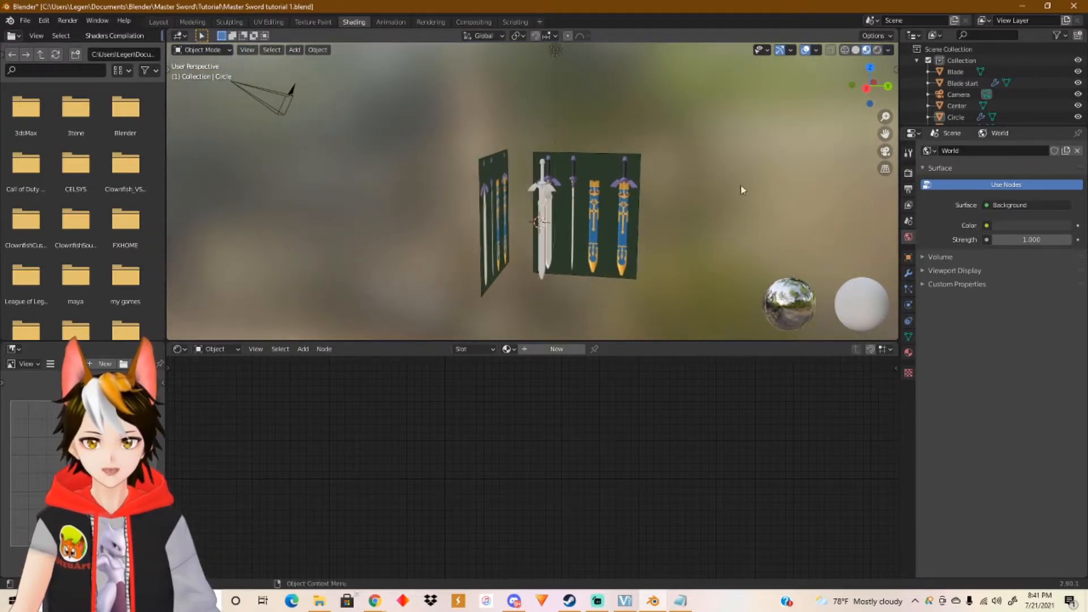
{"action": "left_click_drag", "start_coordinate": [1014, 126], "coordinate": [1012, 180]}
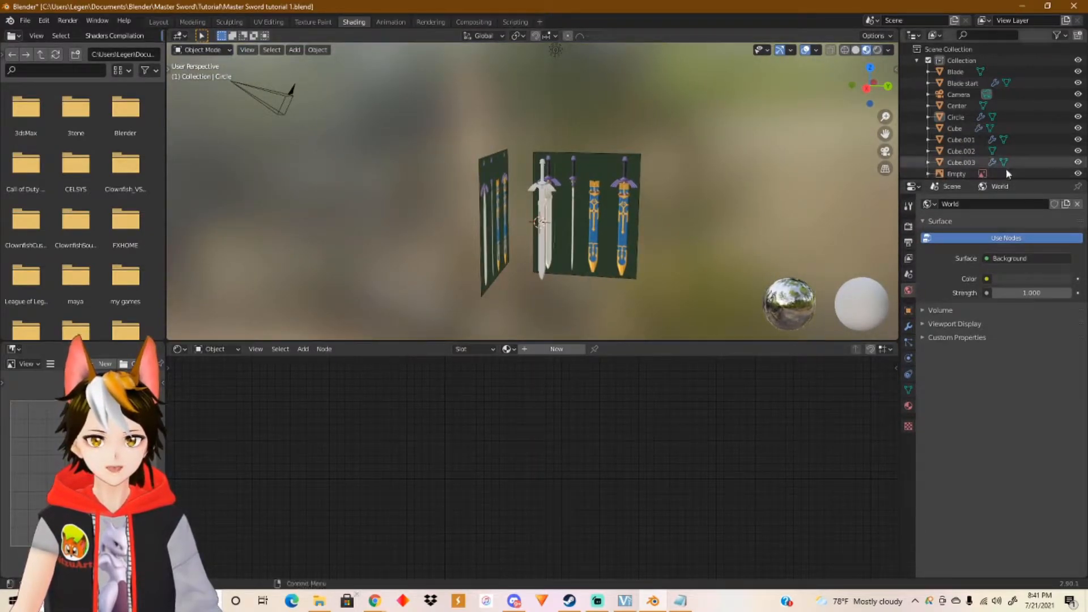
Hide the two reference images, Empty and Empty.001, in the scene.
{"action": "left_click", "coordinate": [617, 188]}
{"action": "left_click", "coordinate": [493, 207], "text": "shift"}
{"action": "scroll", "coordinate": [1024, 116], "scroll_direction": "down", "scroll_amount": 1}
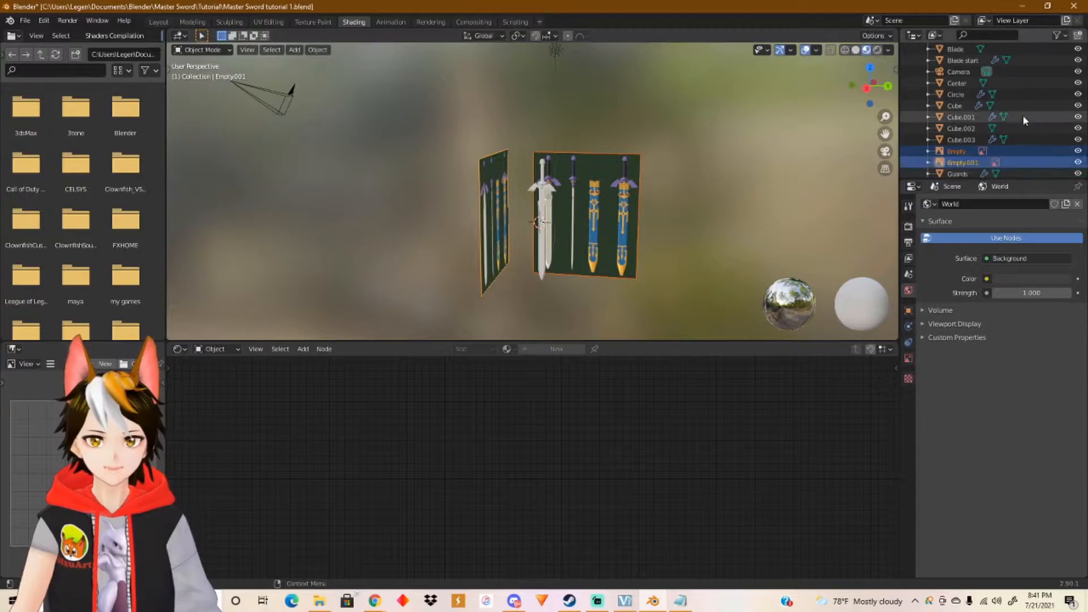
{"action": "scroll", "coordinate": [1024, 118], "scroll_direction": "down", "scroll_amount": 2}
{"action": "left_click", "coordinate": [1079, 140]}
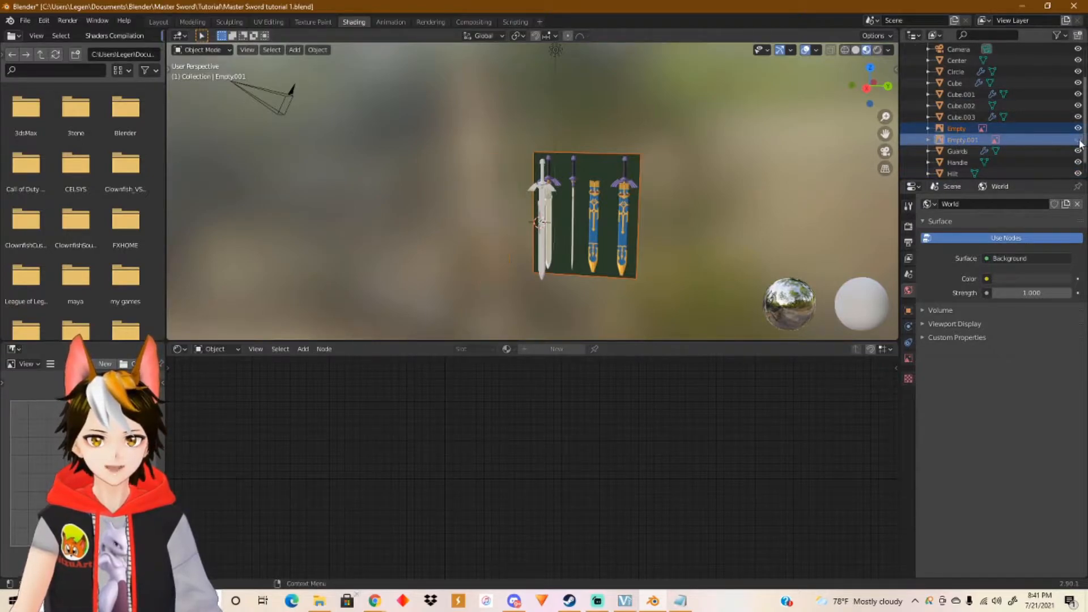
{"action": "left_click", "coordinate": [1079, 139]}
Select the Center piece between the handle and the guards and give it a new material.
{"action": "scroll", "coordinate": [576, 230], "scroll_direction": "up", "scroll_amount": 4}
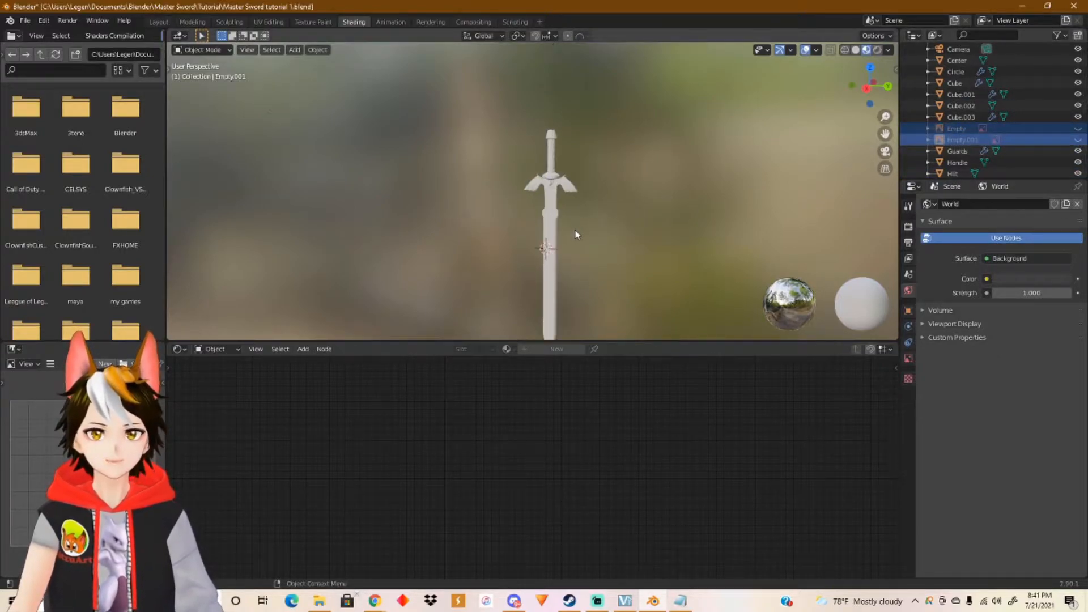
{"action": "scroll", "coordinate": [584, 232], "scroll_direction": "up", "scroll_amount": 5}
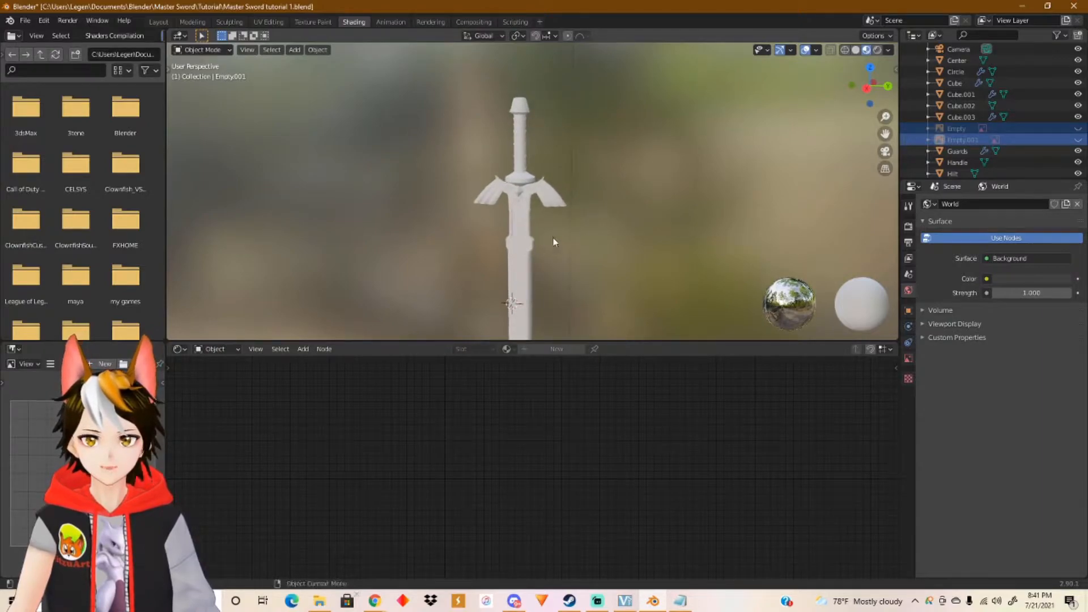
{"action": "left_click", "coordinate": [525, 176]}
{"action": "scroll", "coordinate": [550, 213], "scroll_direction": "up", "scroll_amount": 5}
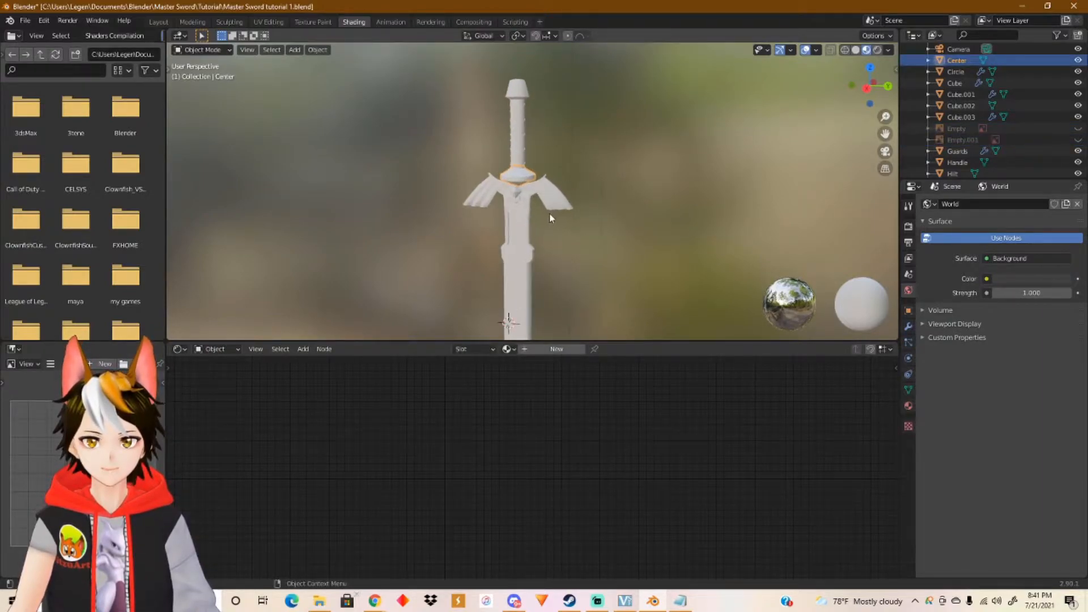
{"action": "scroll", "coordinate": [540, 210], "scroll_direction": "down", "scroll_amount": 5}
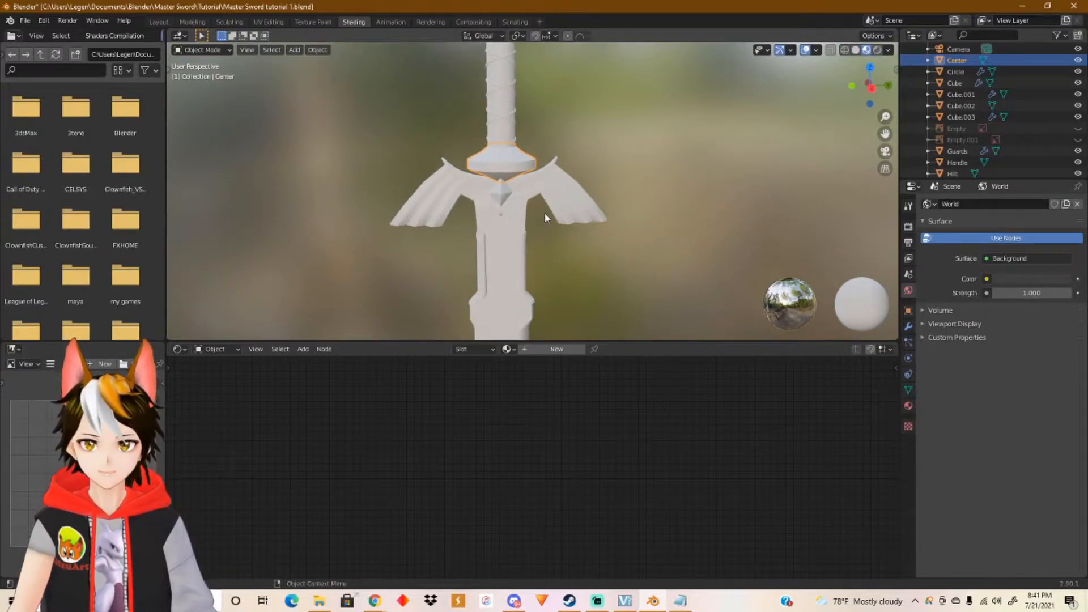
{"action": "scroll", "coordinate": [544, 217], "scroll_direction": "down", "scroll_amount": 3}
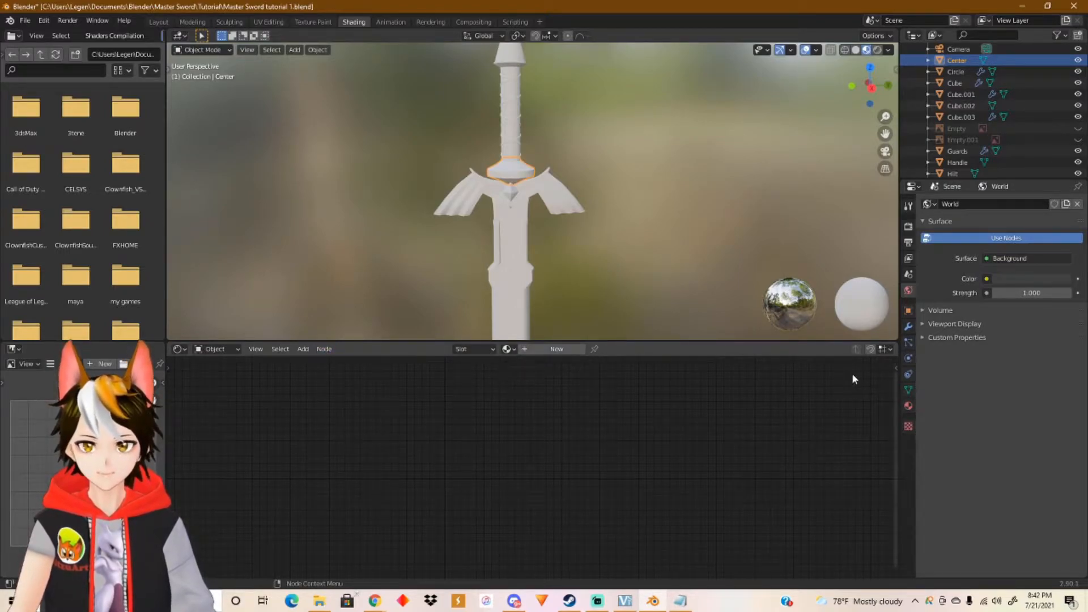
{"action": "left_click", "coordinate": [909, 405]}
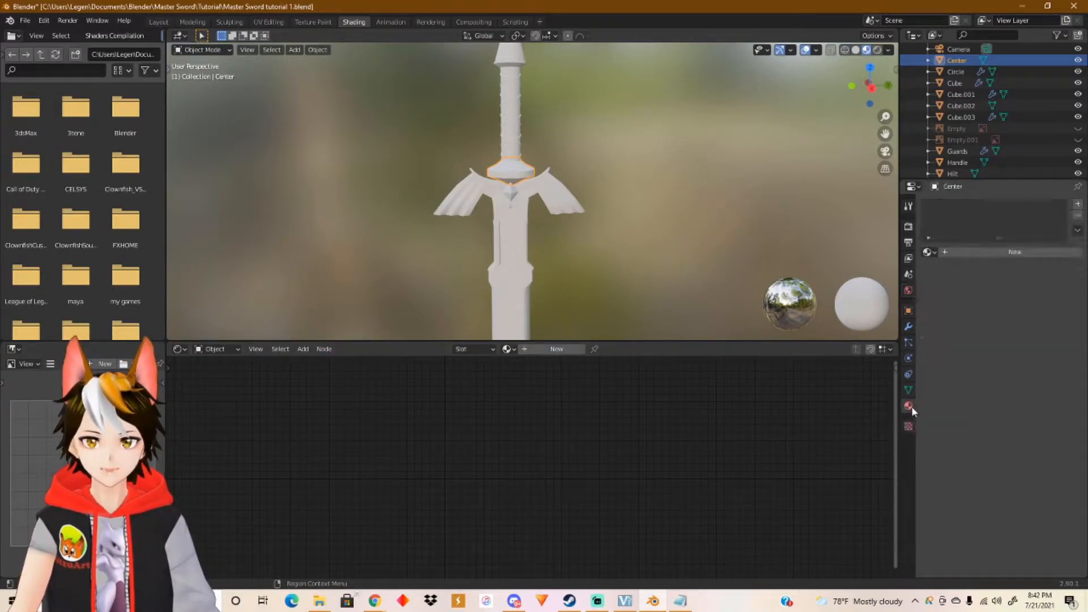
{"action": "left_click", "coordinate": [945, 251]}
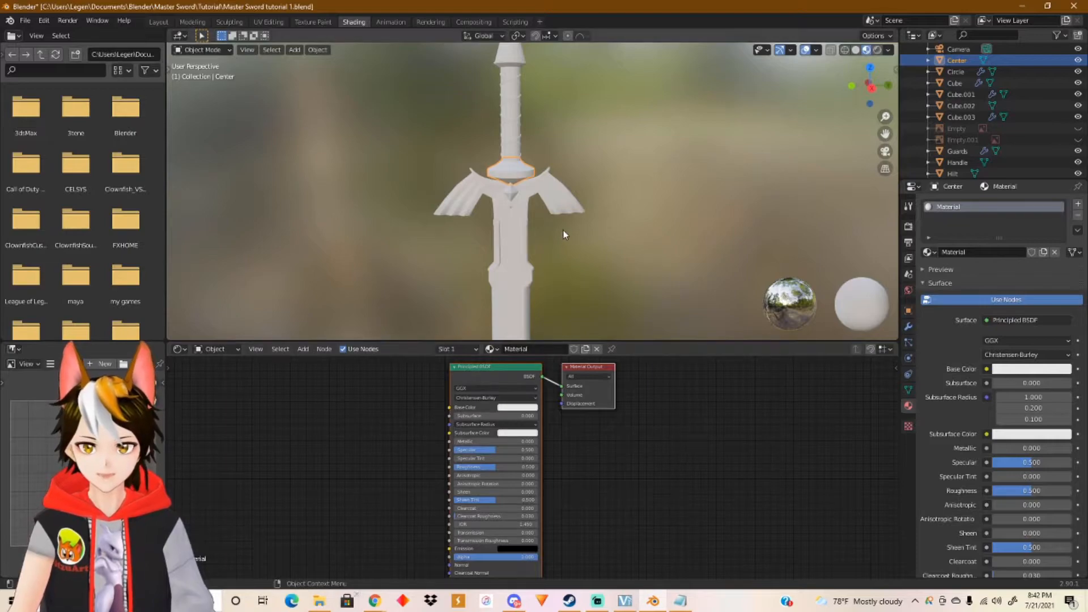
Enlarge the Shader Editor to make the Principled BSDF settings readable, keeping the sword's hilt framed in the viewport.
{"action": "middle_click_drag", "start_coordinate": [578, 168], "coordinate": [598, 250], "text": "shift"}
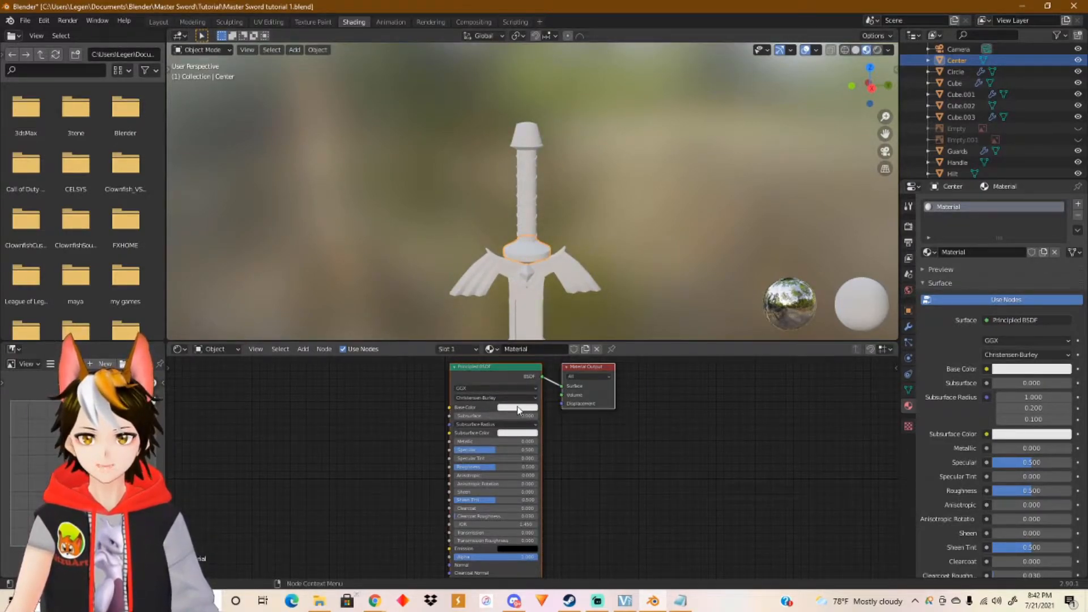
{"action": "scroll", "coordinate": [532, 444], "scroll_direction": "up", "scroll_amount": 3}
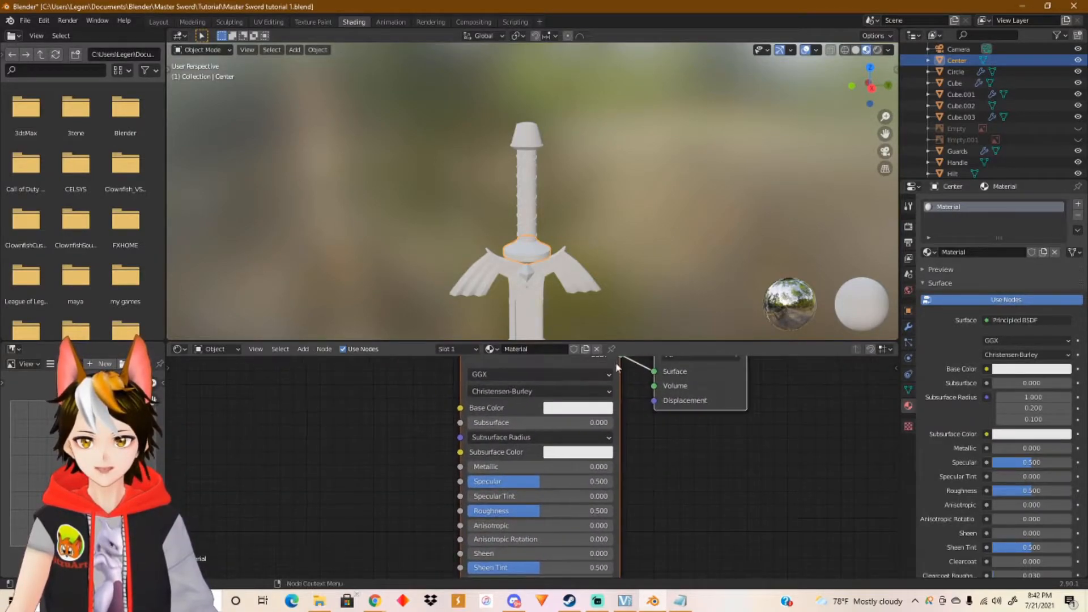
{"action": "left_click_drag", "start_coordinate": [626, 342], "coordinate": [643, 235]}
{"action": "middle_click_drag", "start_coordinate": [584, 216], "coordinate": [589, 136], "text": "shift"}
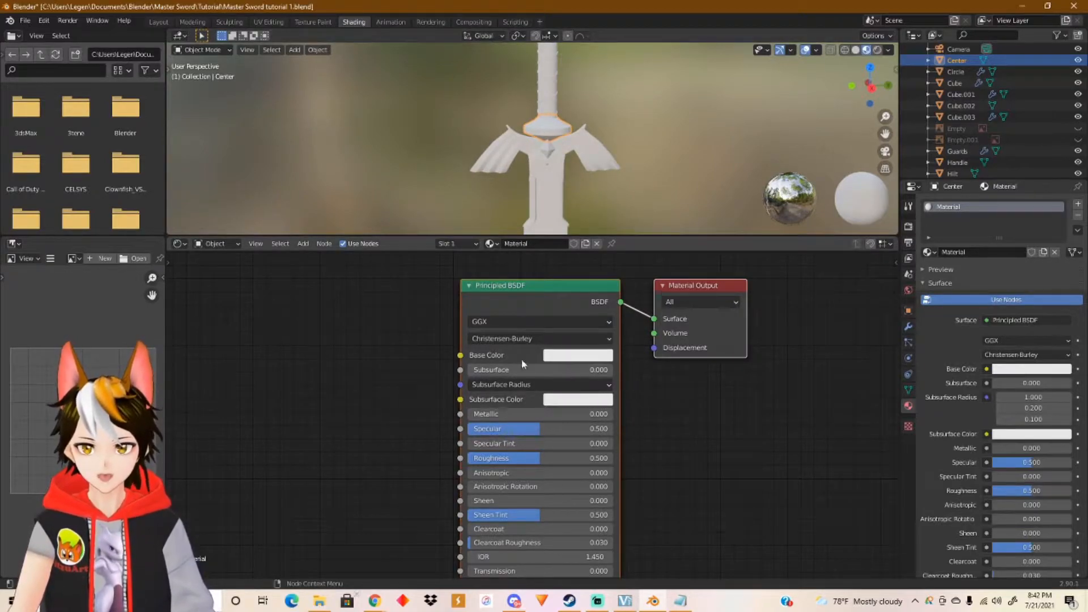
Set the Center piece's base color to magenta (H 0.844, S 1.000, V 0.906) and assign the same material to the Hilt.
{"action": "left_click", "coordinate": [583, 360]}
{"action": "left_click_drag", "start_coordinate": [607, 230], "coordinate": [639, 243]}
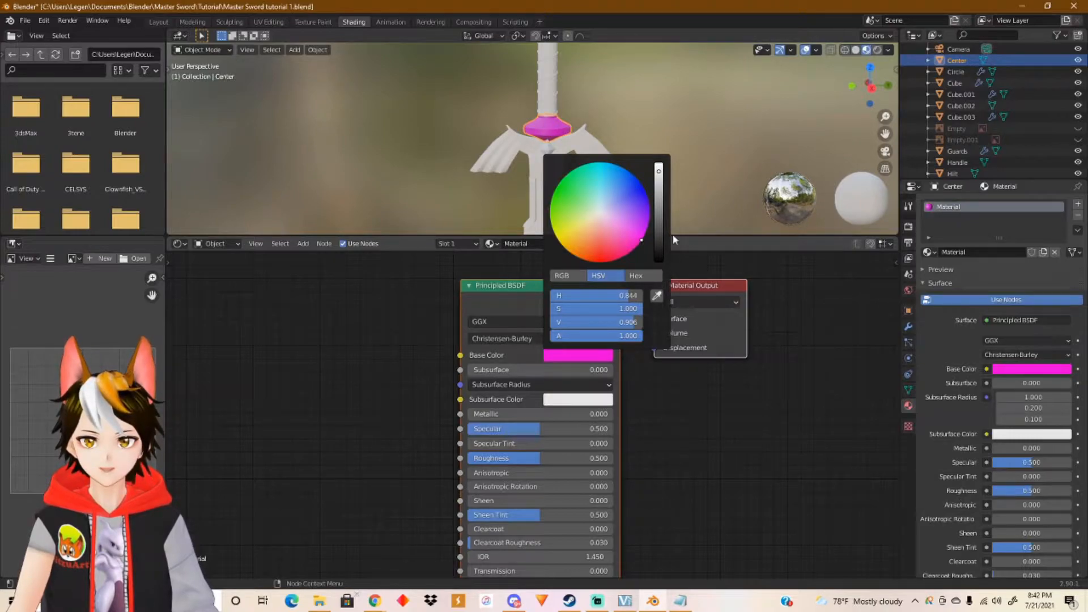
{"action": "middle_click_drag", "start_coordinate": [574, 122], "coordinate": [571, 216], "text": "shift"}
{"action": "left_click", "coordinate": [554, 131]}
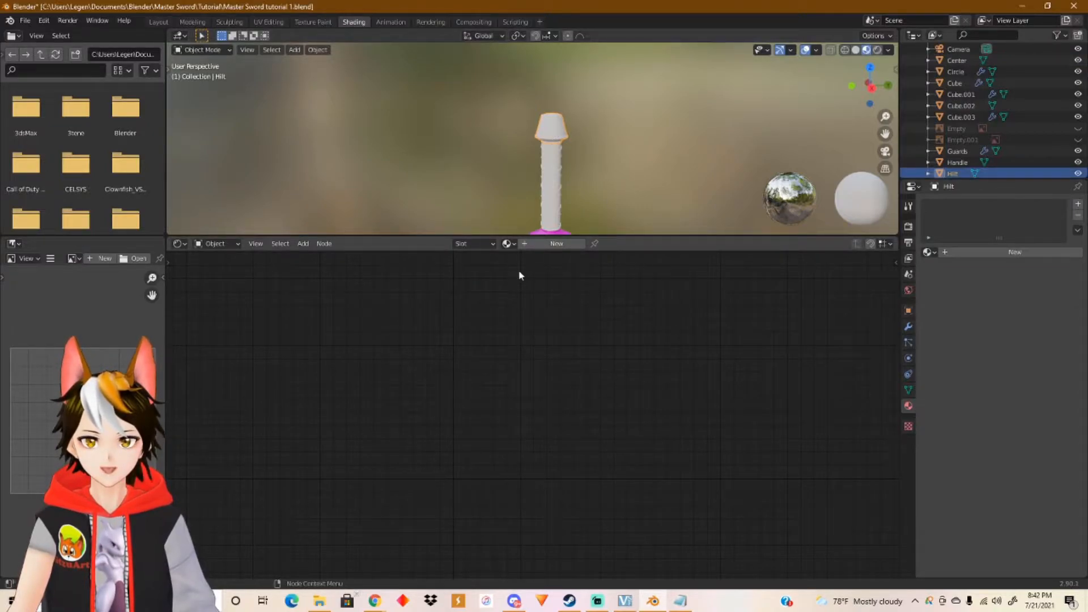
{"action": "left_click", "coordinate": [506, 243]}
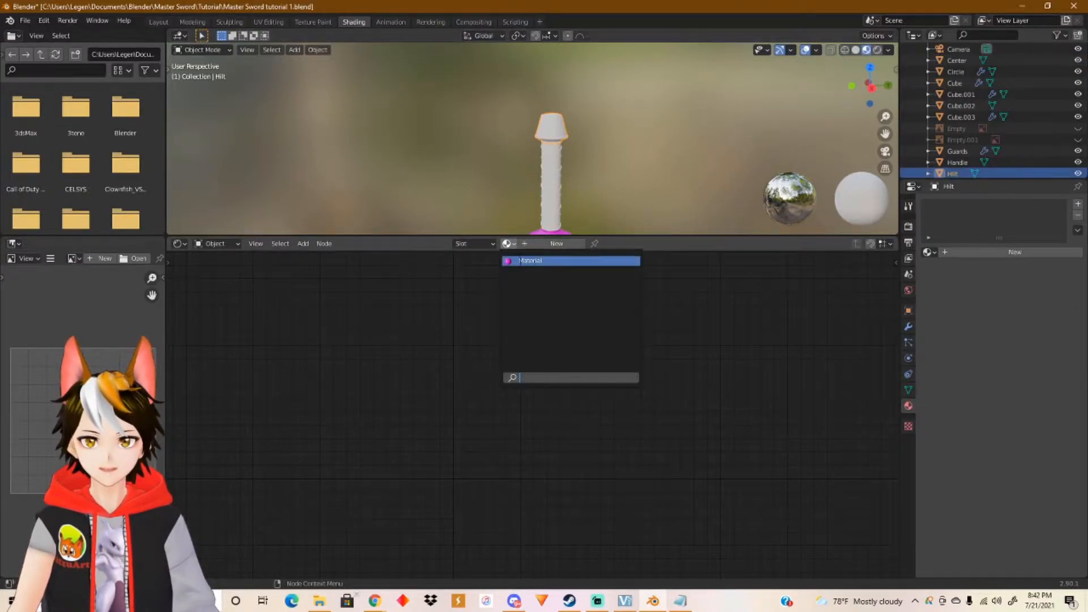
{"action": "left_click", "coordinate": [536, 261]}
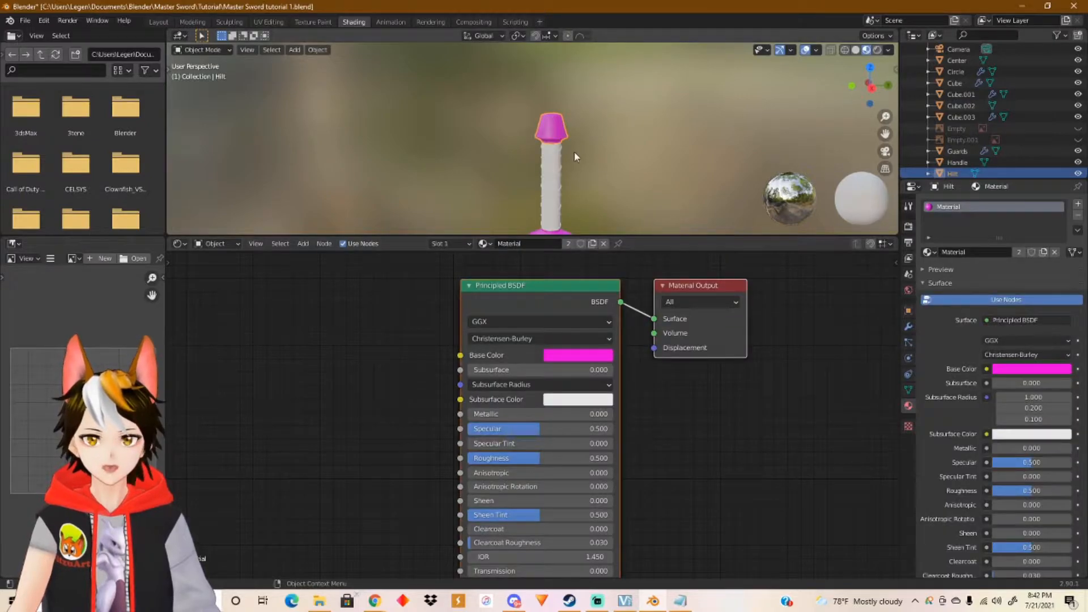
Assign the existing magenta material to the Guards and to the Blade start piece below them.
{"action": "middle_click_drag", "start_coordinate": [579, 187], "coordinate": [572, 48], "text": "shift"}
{"action": "left_click", "coordinate": [586, 118]}
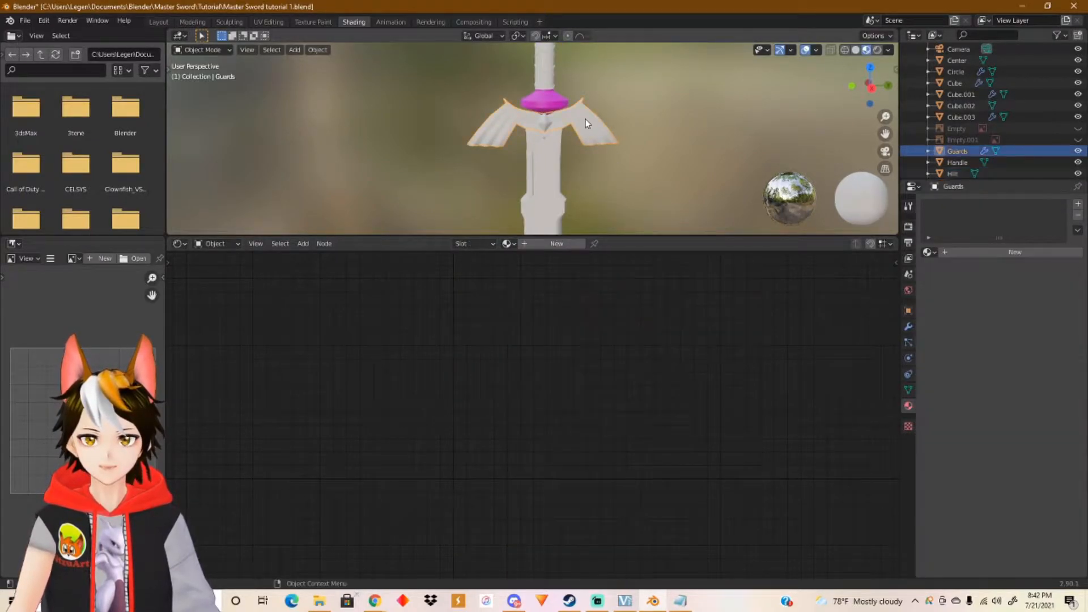
{"action": "left_click", "coordinate": [507, 244]}
{"action": "left_click", "coordinate": [520, 260]}
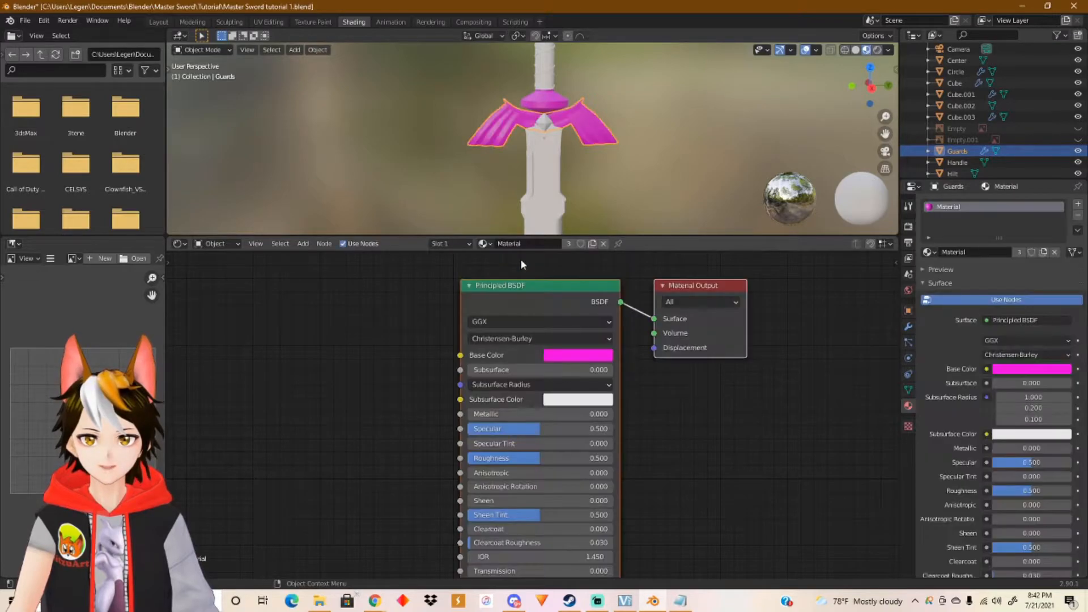
{"action": "middle_click_drag", "start_coordinate": [600, 177], "coordinate": [601, 191], "text": "shift"}
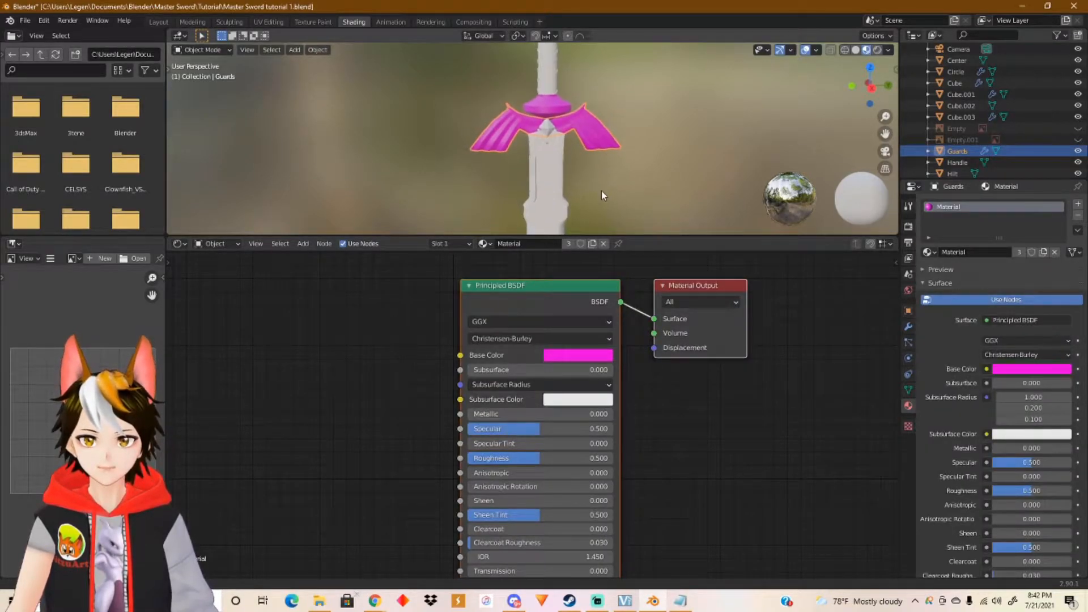
{"action": "left_click", "coordinate": [541, 149]}
{"action": "left_click", "coordinate": [511, 244]}
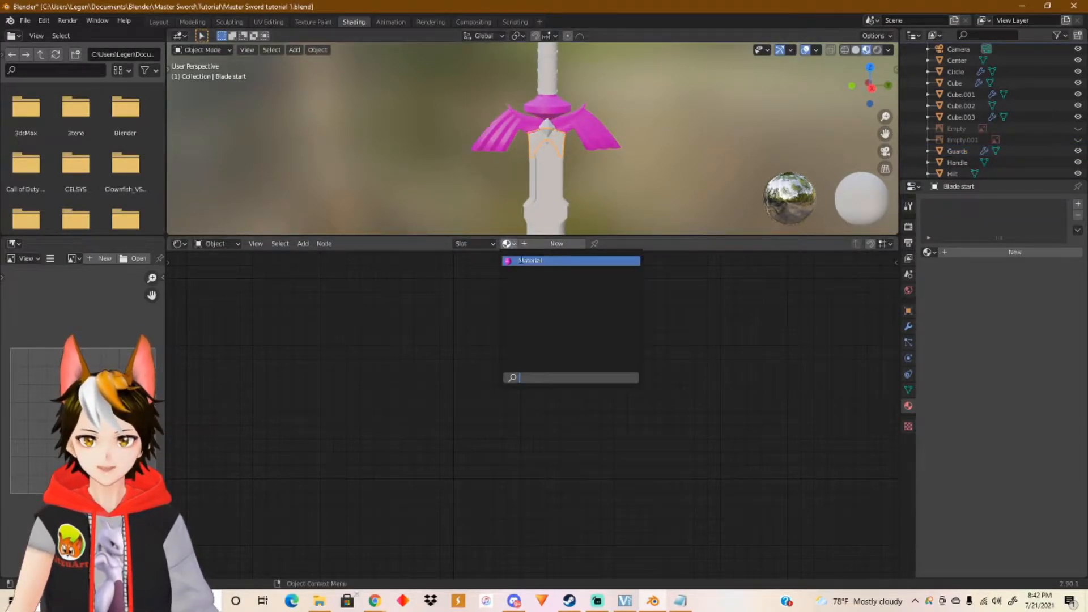
{"action": "left_click", "coordinate": [520, 261]}
Give the Handle a new material with a dark purple base color, hue 0.810 and saturation 0.991.
{"action": "middle_click_drag", "start_coordinate": [591, 186], "coordinate": [593, 218], "text": "shift"}
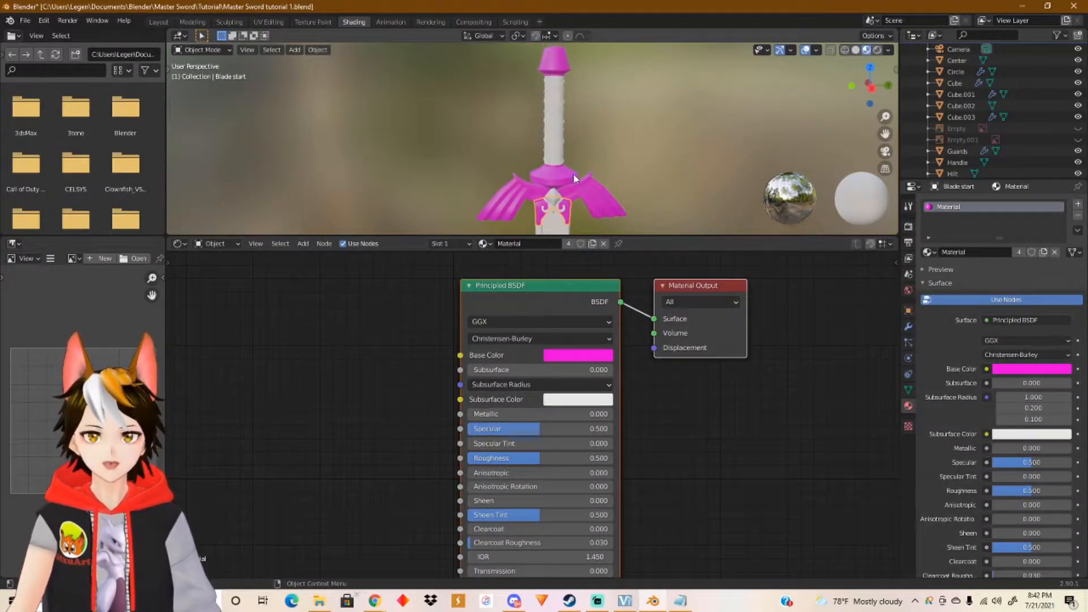
{"action": "left_click", "coordinate": [555, 166]}
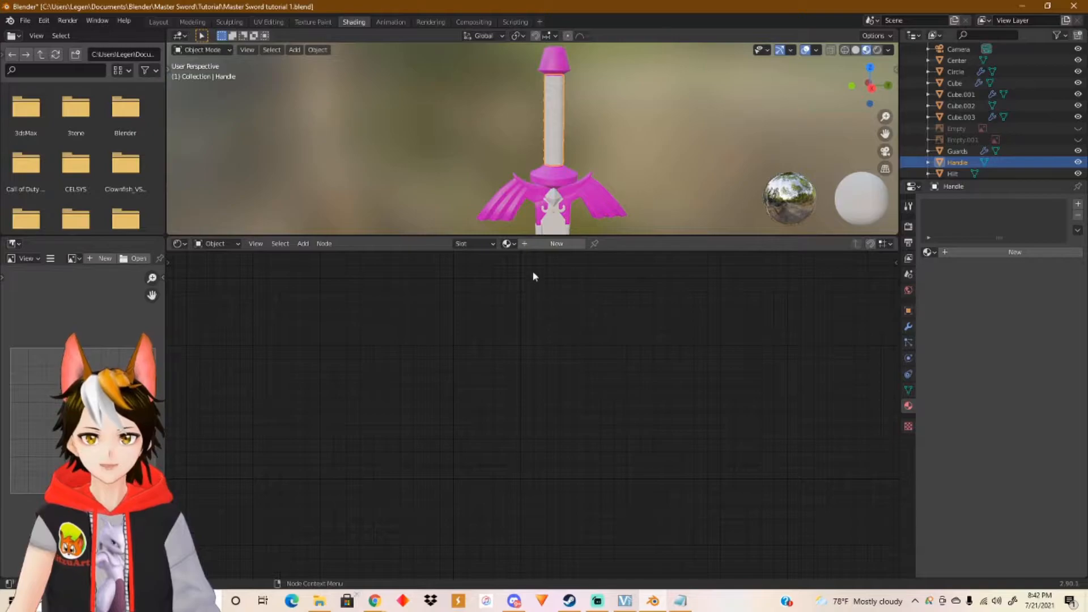
{"action": "left_click", "coordinate": [530, 244]}
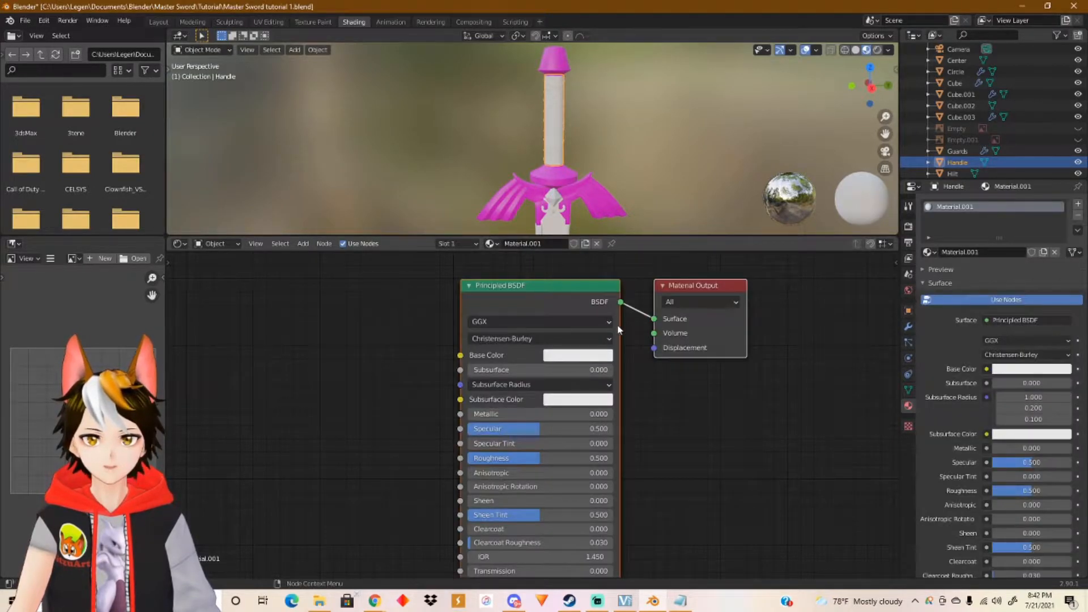
{"action": "left_click", "coordinate": [581, 359]}
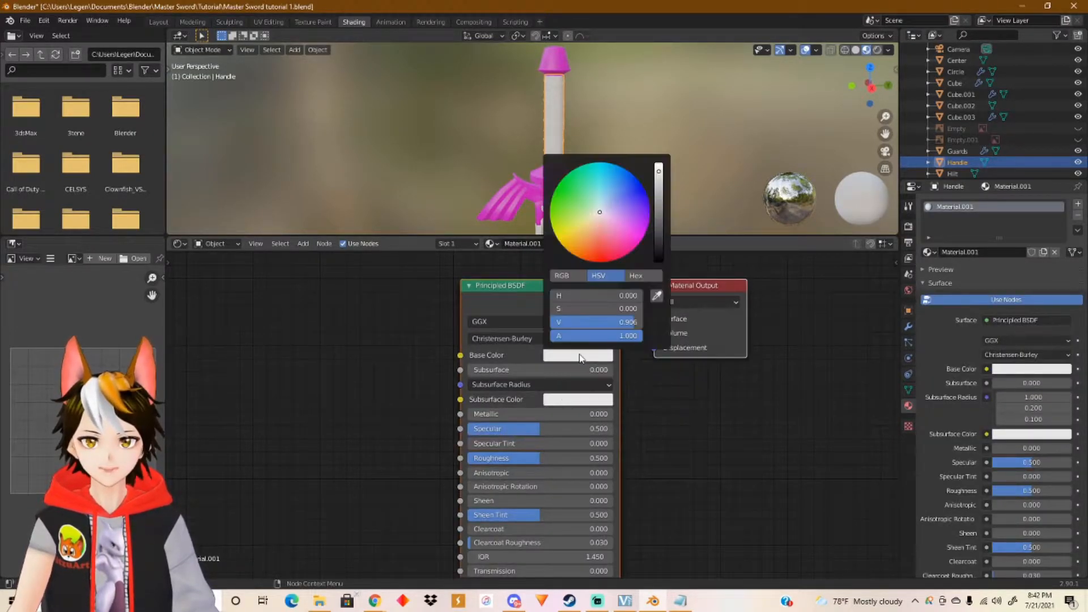
{"action": "left_click", "coordinate": [639, 231]}
{"action": "left_click_drag", "start_coordinate": [639, 231], "coordinate": [645, 231]}
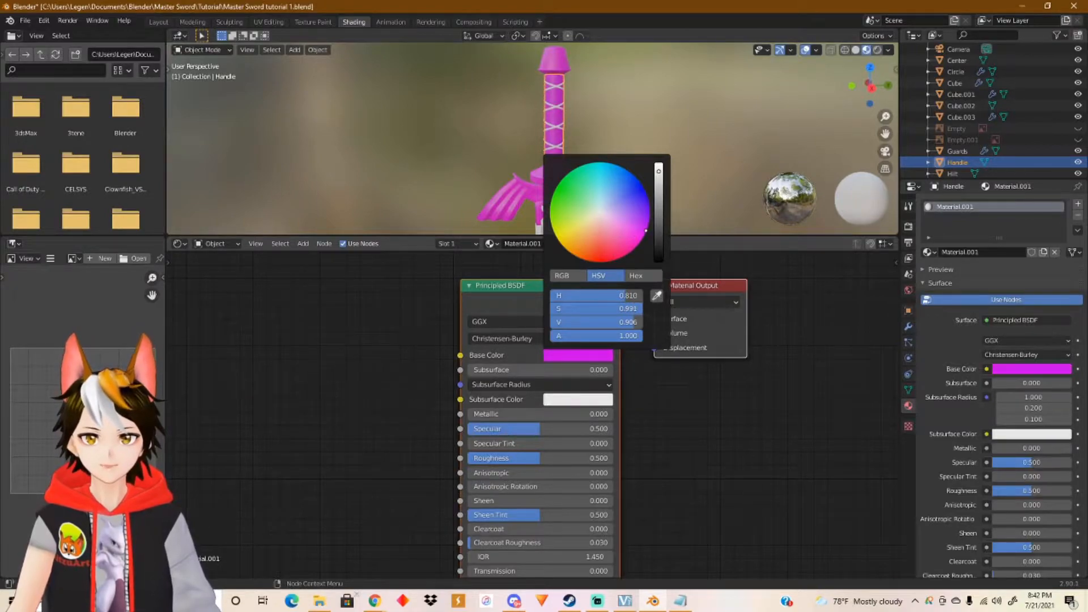
{"action": "left_click_drag", "start_coordinate": [658, 171], "coordinate": [658, 210]}
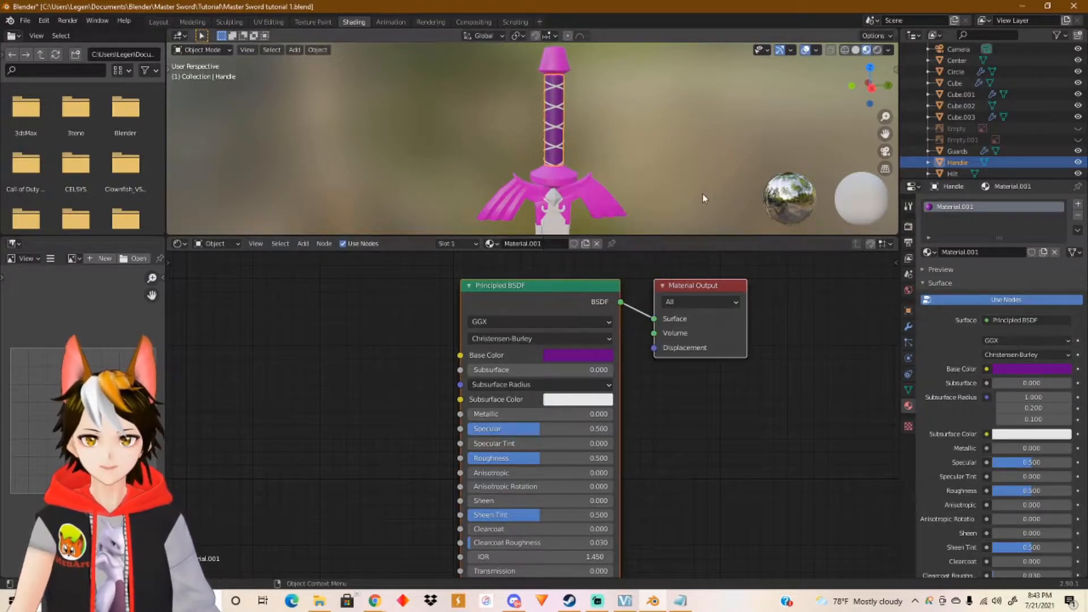
Give the Circle wrap around the handle a new material with a bright green base color.
{"action": "left_click", "coordinate": [558, 149]}
{"action": "scroll", "coordinate": [557, 168], "scroll_direction": "up", "scroll_amount": 2}
{"action": "left_click", "coordinate": [544, 244]}
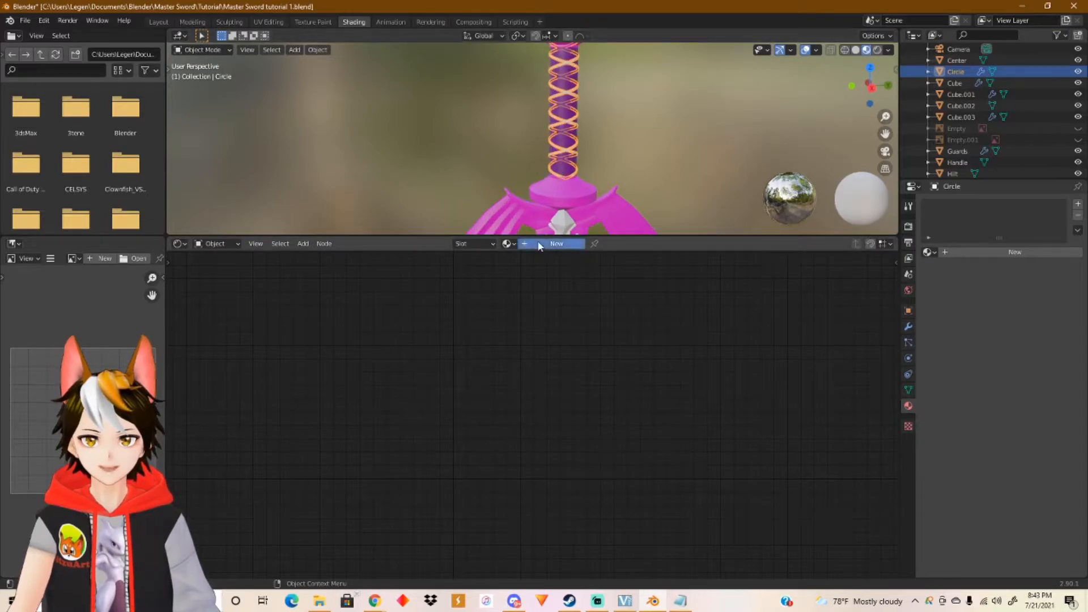
{"action": "left_click", "coordinate": [563, 355]}
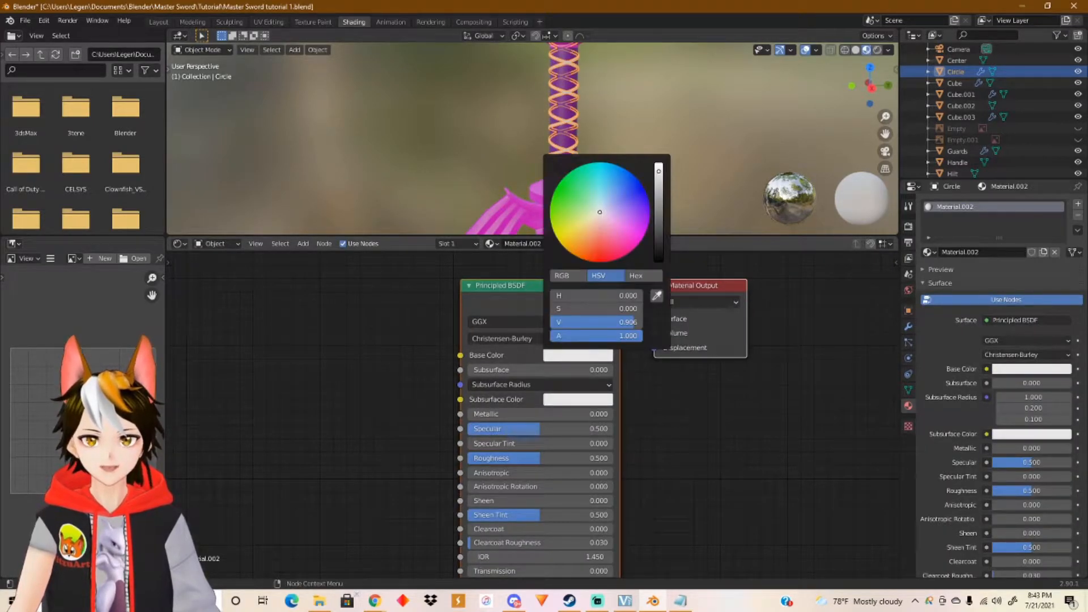
{"action": "left_click", "coordinate": [556, 188]}
{"action": "scroll", "coordinate": [568, 179], "scroll_direction": "up", "scroll_amount": 5}
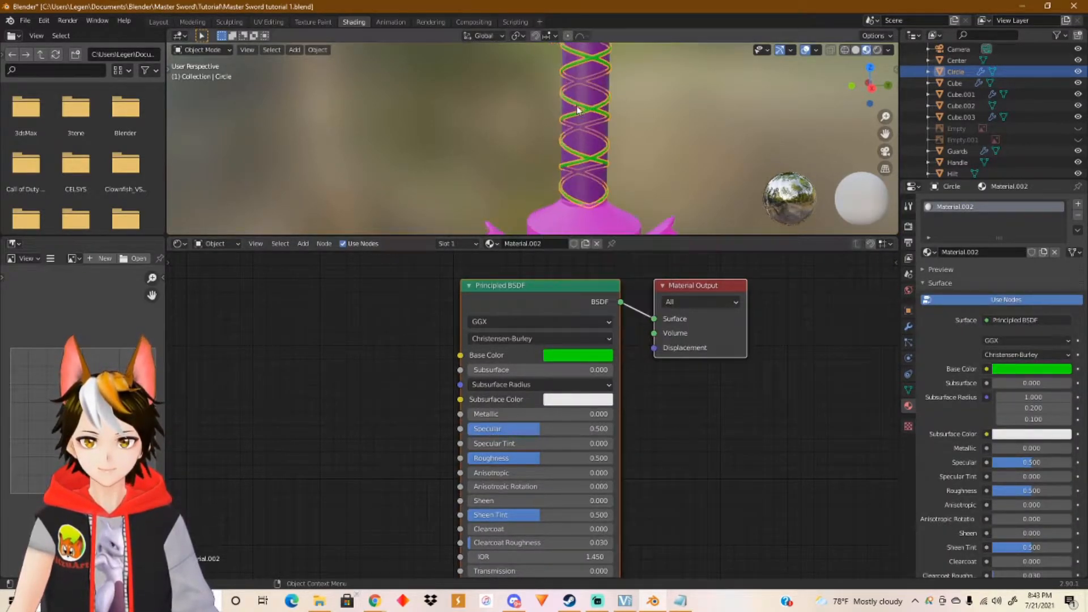
{"action": "scroll", "coordinate": [569, 179], "scroll_direction": "down", "scroll_amount": 7}
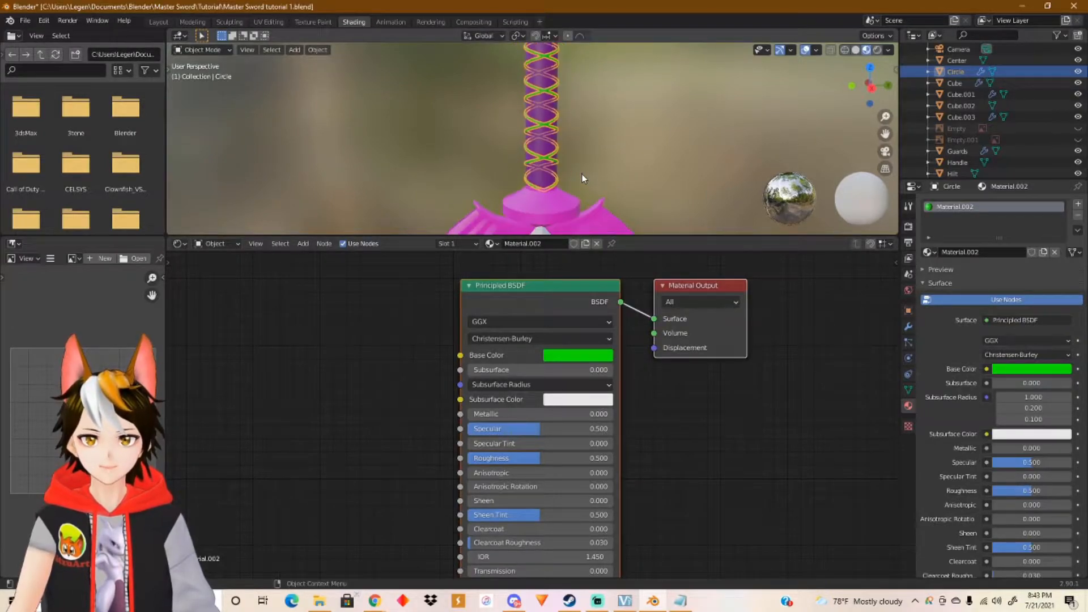
Give the diamond-shaped Cube at the centre of the guards a new material with a golden orange base color.
{"action": "scroll", "coordinate": [587, 196], "scroll_direction": "up", "scroll_amount": 7}
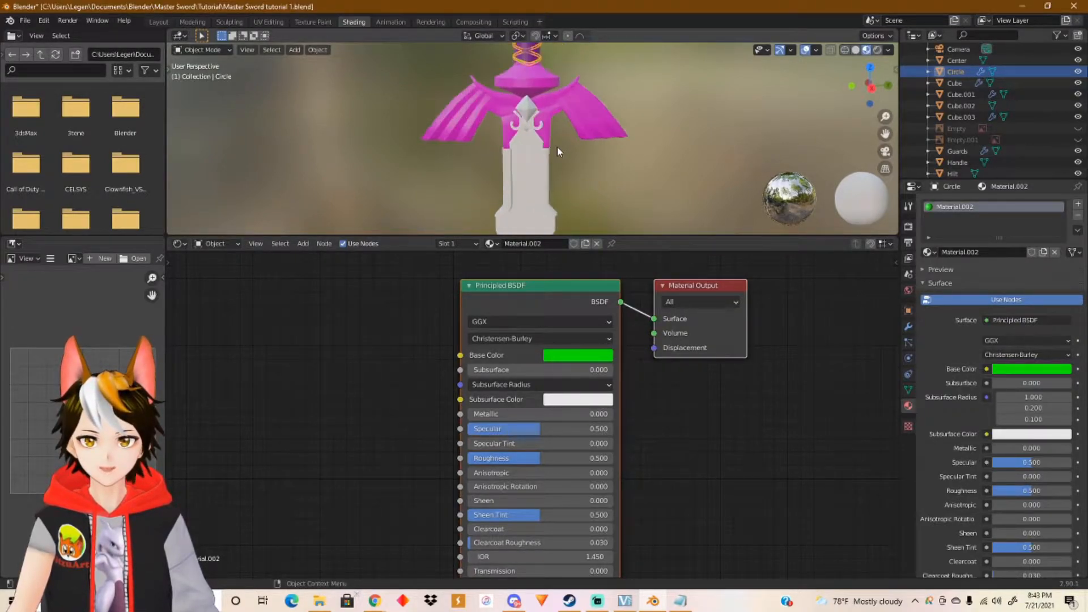
{"action": "left_click", "coordinate": [541, 149]}
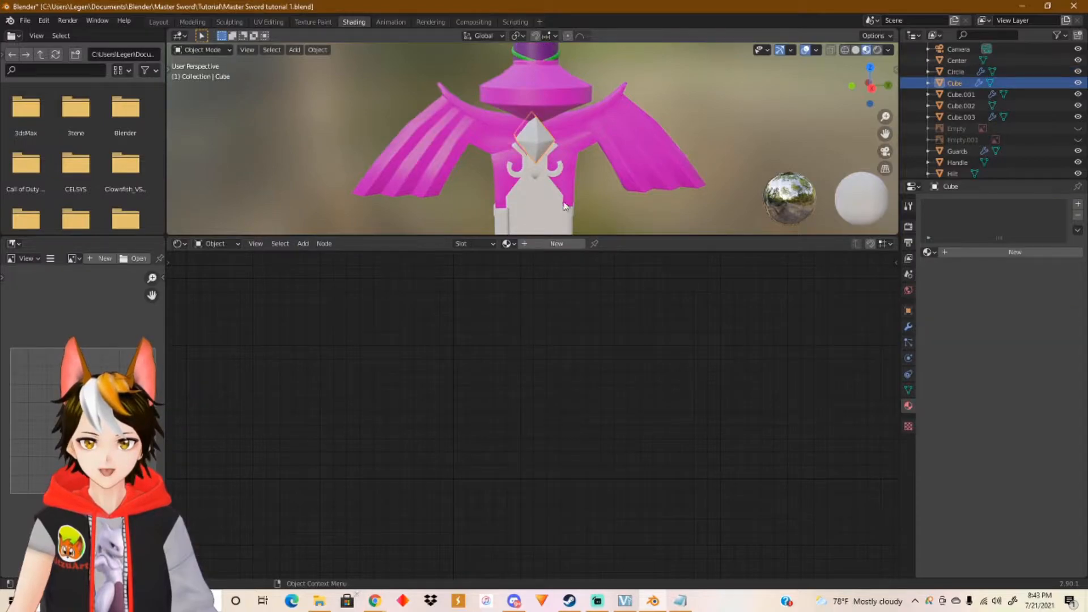
{"action": "left_click", "coordinate": [528, 247]}
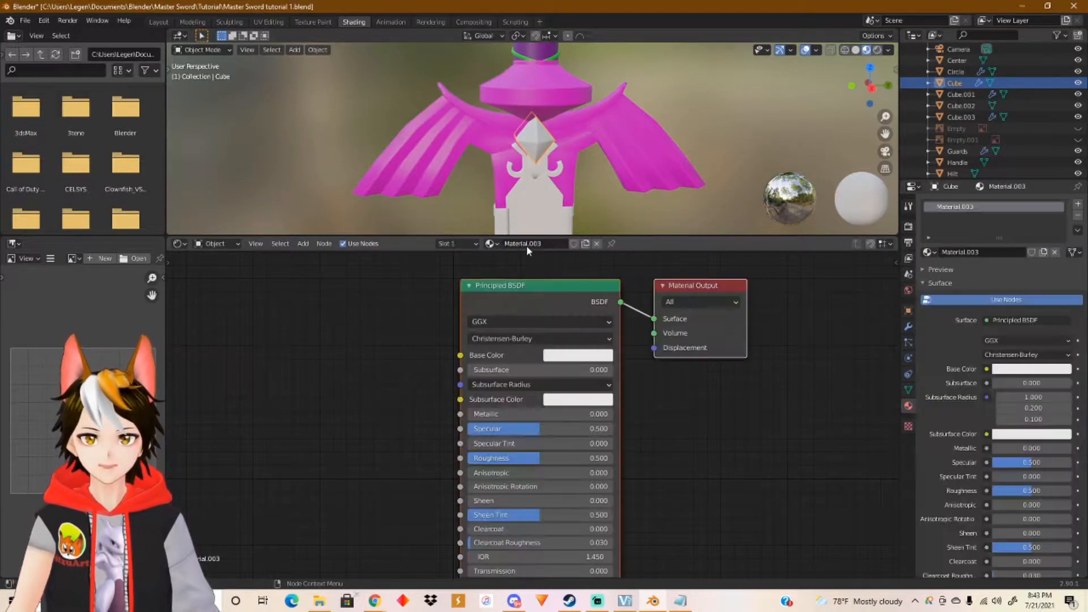
{"action": "left_click", "coordinate": [577, 354]}
{"action": "left_click", "coordinate": [567, 250]}
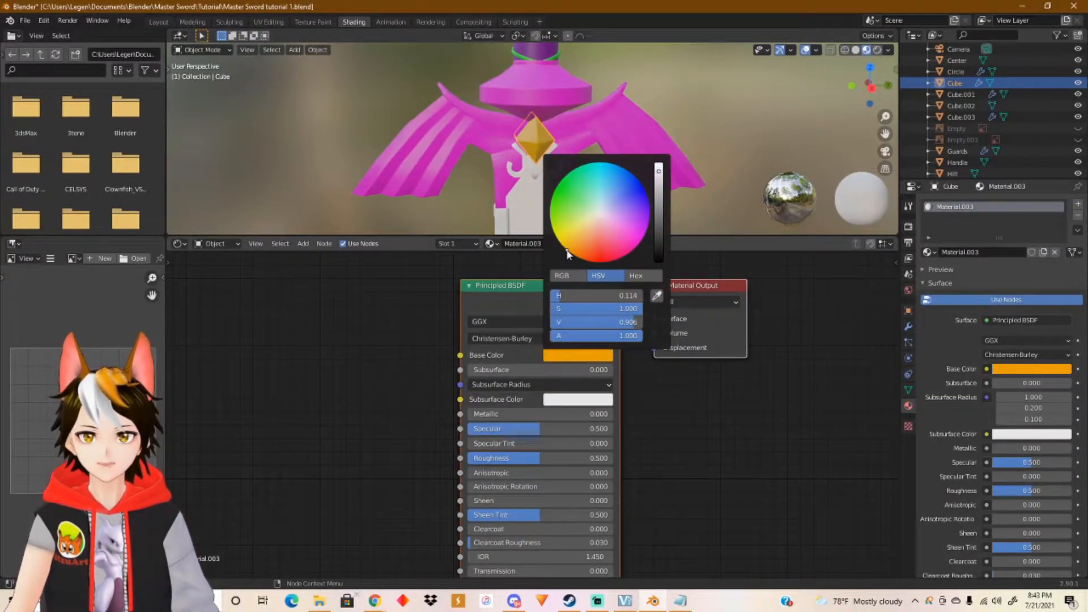
{"action": "left_click", "coordinate": [572, 254]}
{"action": "left_click_drag", "start_coordinate": [573, 255], "coordinate": [568, 251]}
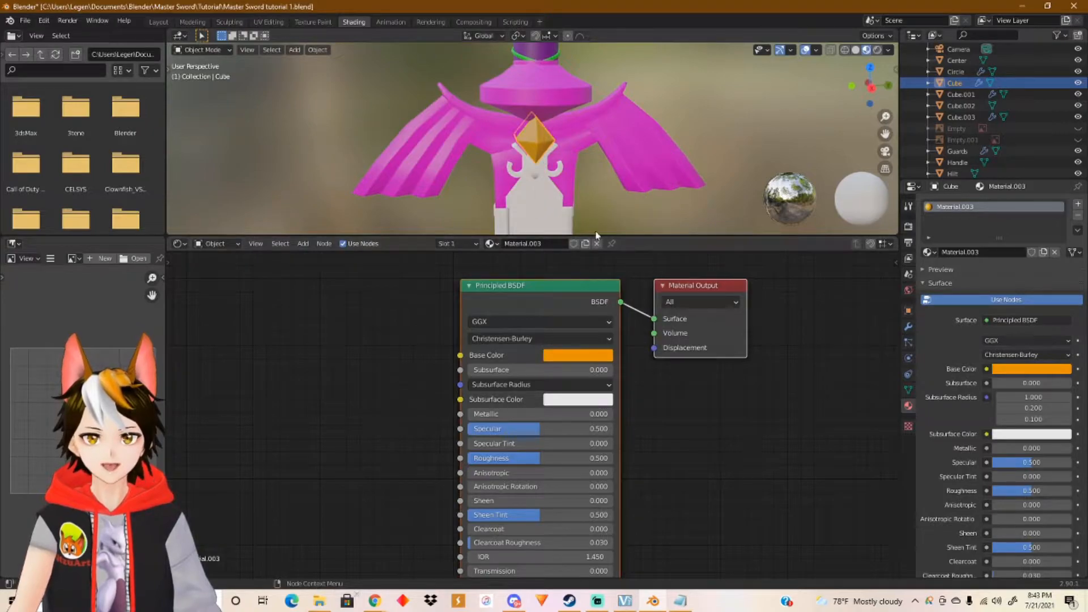
Assign the orange Material.003 to the curled ornament Cube.001 and the small piece Cube.002 below the diamond.
{"action": "left_click", "coordinate": [550, 177]}
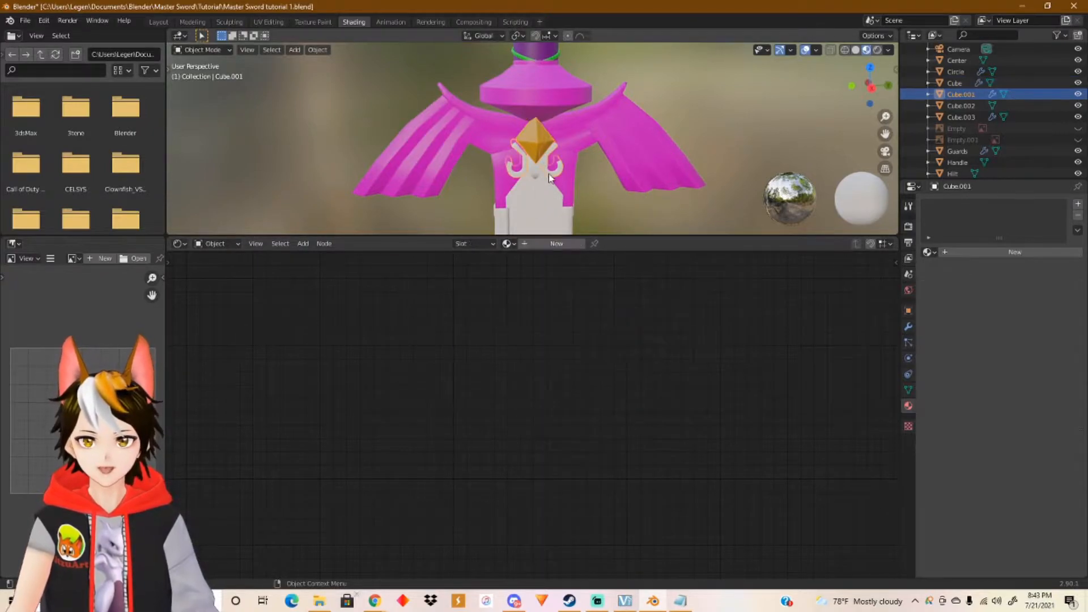
{"action": "left_click", "coordinate": [513, 243]}
{"action": "left_click", "coordinate": [552, 293]}
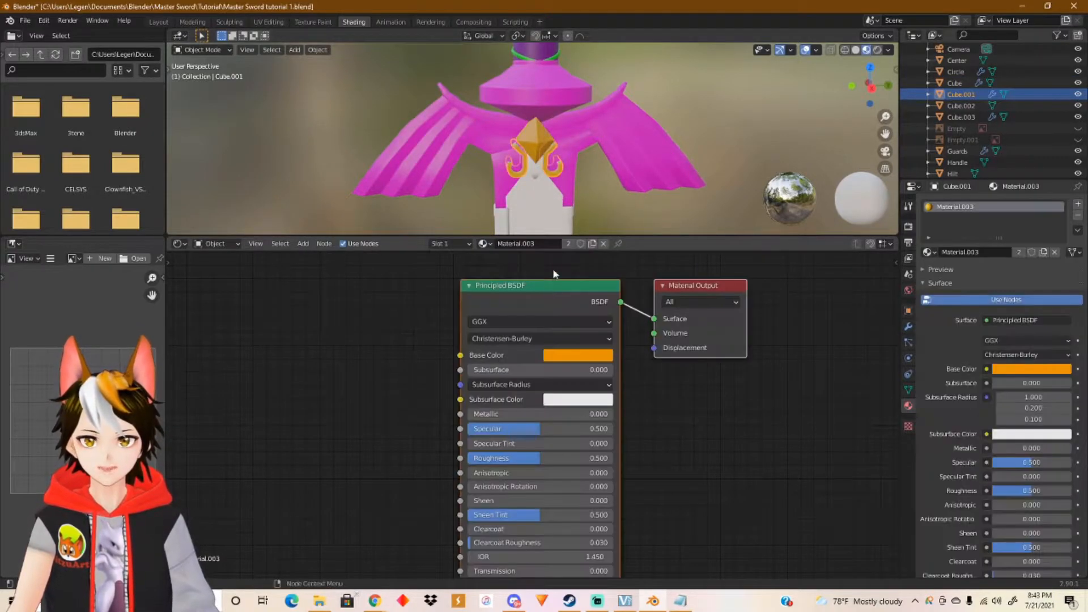
{"action": "left_click", "coordinate": [539, 176]}
{"action": "left_click", "coordinate": [506, 244]}
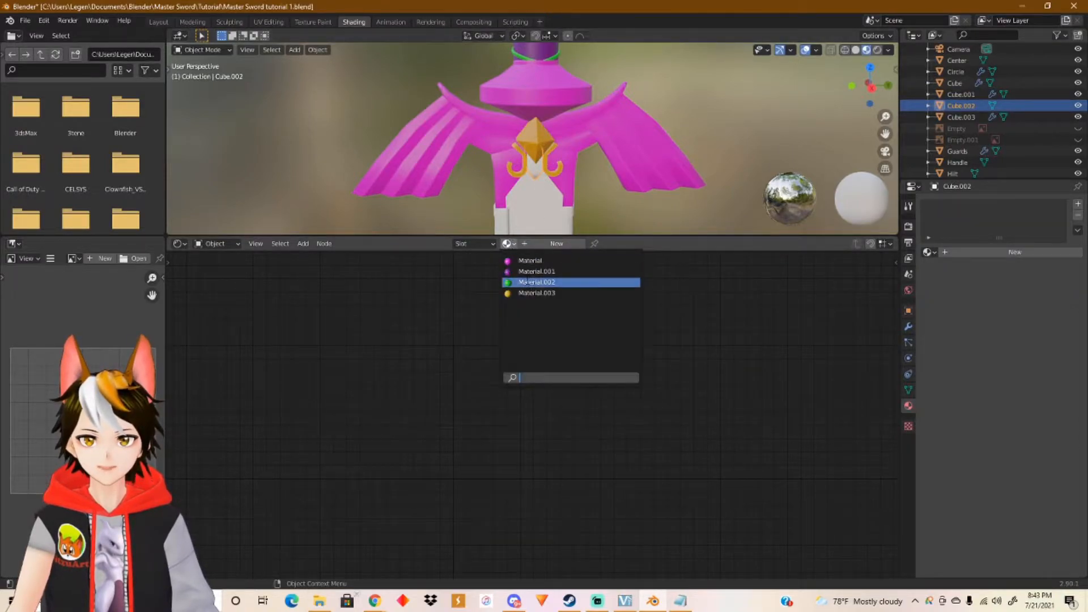
{"action": "left_click", "coordinate": [532, 294]}
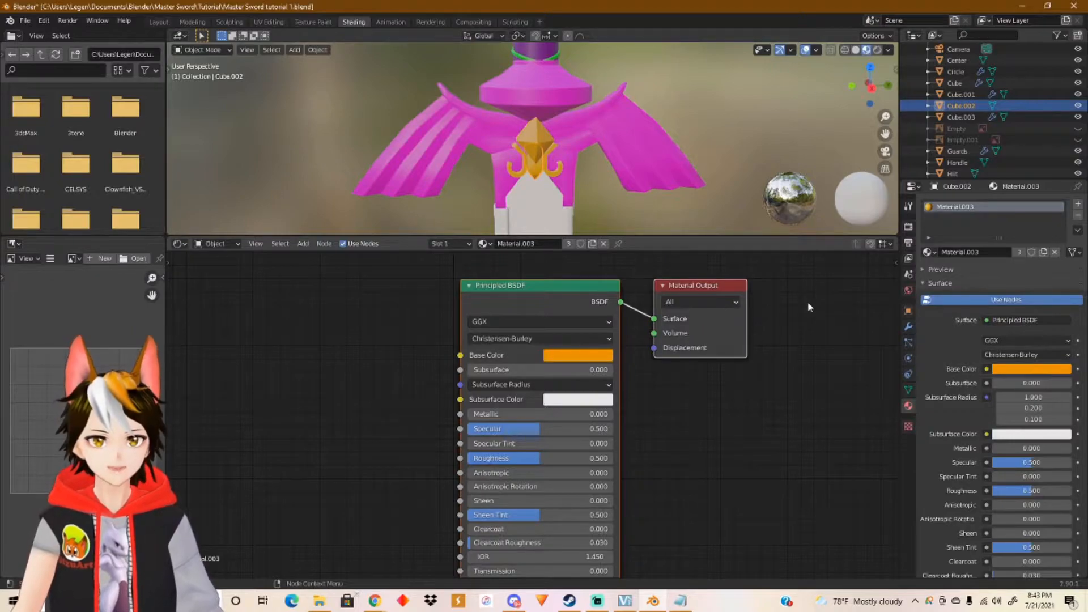
Rename the magenta material on the Guards to "Purple sword parts".
{"action": "left_click", "coordinate": [644, 158]}
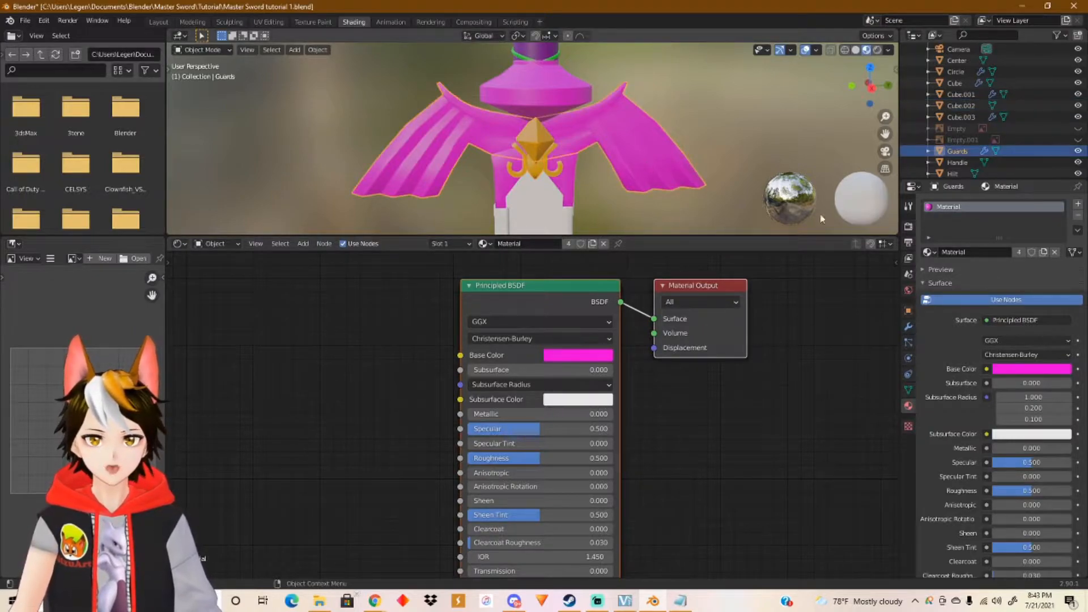
{"action": "double_click", "coordinate": [960, 206]}
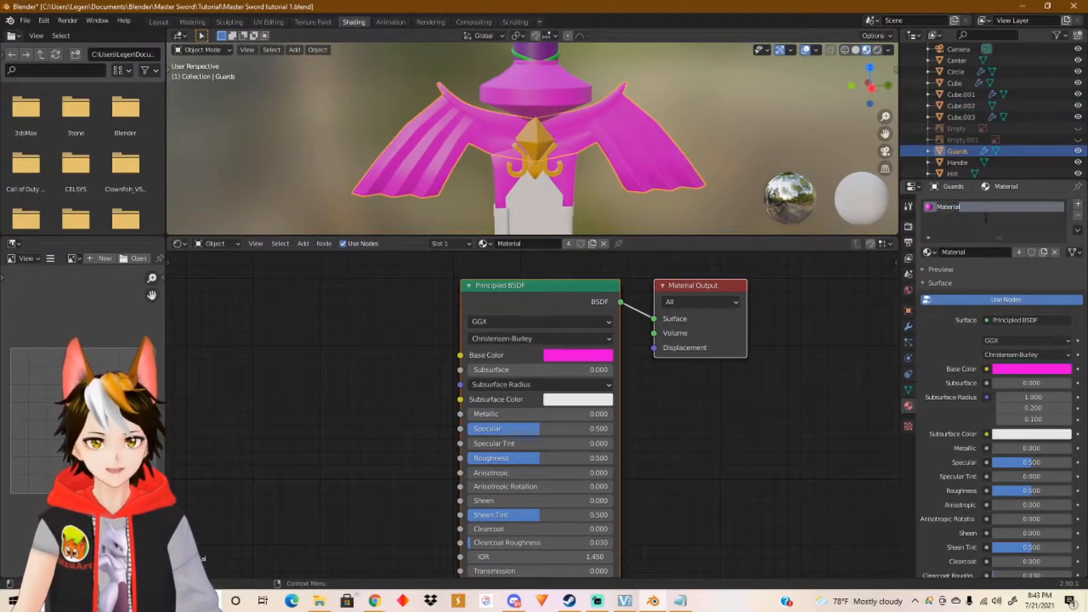
{"action": "key", "text": "BackSpace"}
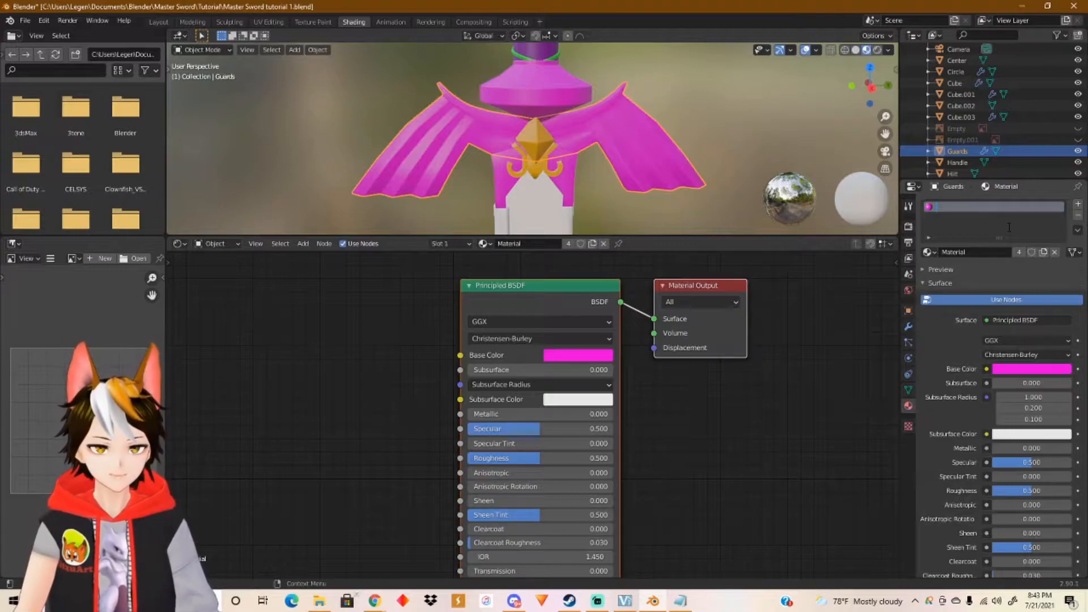
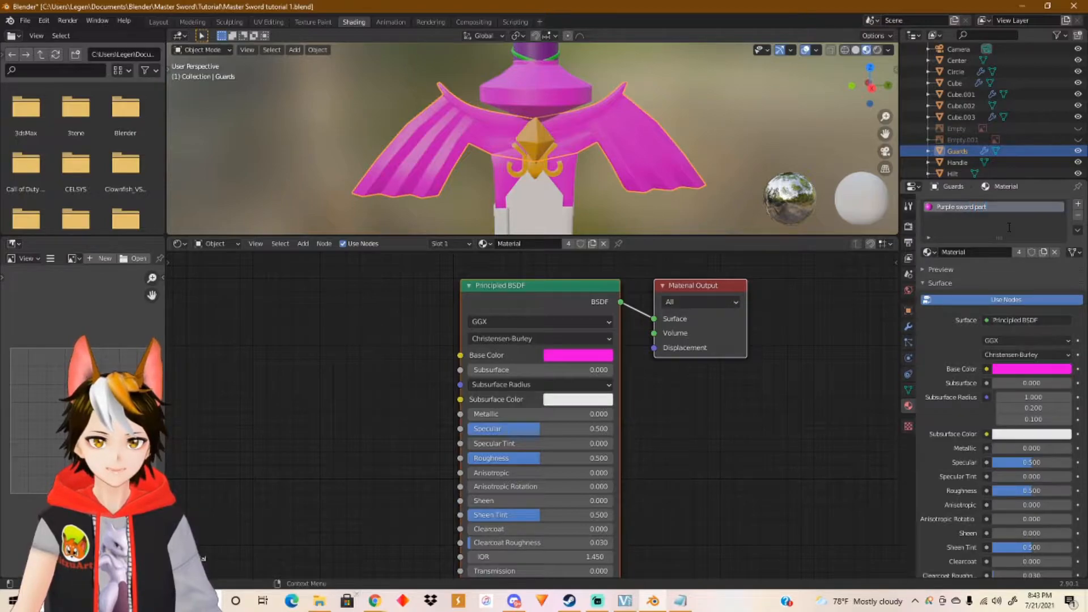
{"action": "key", "text": "Return"}
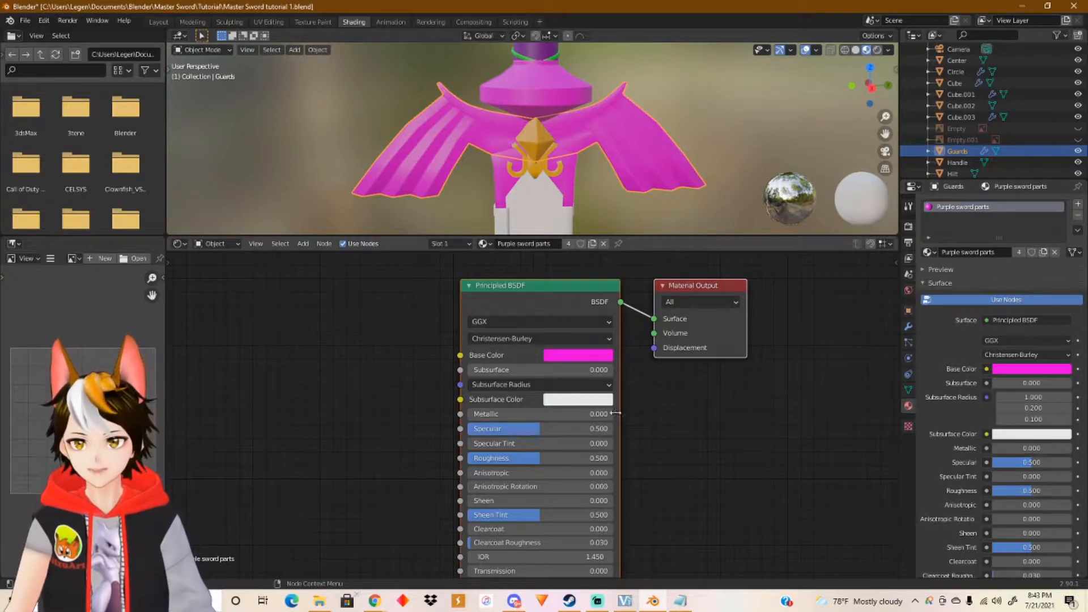
Set both Metallic and Roughness of the Purple sword parts material to 0.500.
{"action": "left_click_drag", "start_coordinate": [479, 419], "coordinate": [529, 414]}
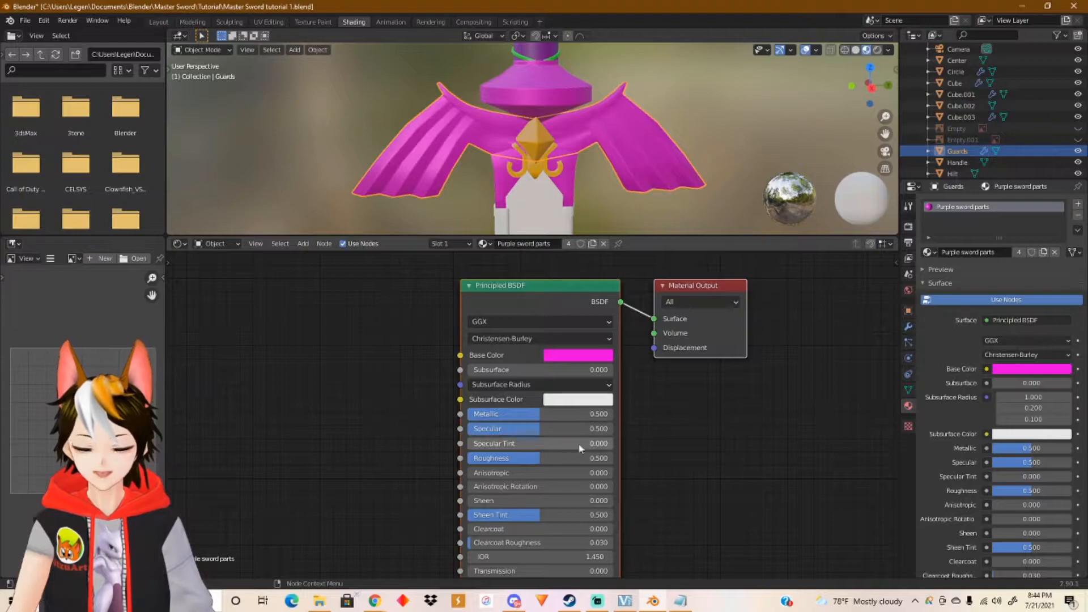
{"action": "left_click_drag", "start_coordinate": [512, 458], "coordinate": [541, 458]}
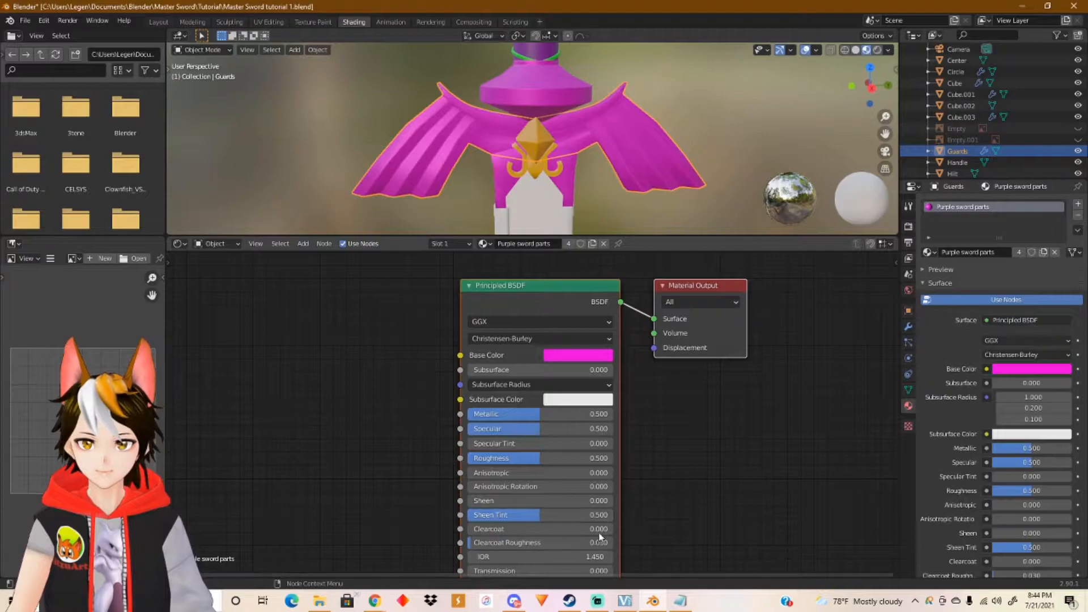
{"action": "scroll", "coordinate": [662, 502], "scroll_direction": "down", "scroll_amount": 1}
{"action": "mouse_move", "coordinate": [661, 518]}
{"action": "middle_mouse_down"}
{"action": "mouse_move", "coordinate": [653, 391]}
{"action": "mouse_move", "coordinate": [654, 530]}
{"action": "middle_mouse_up"}
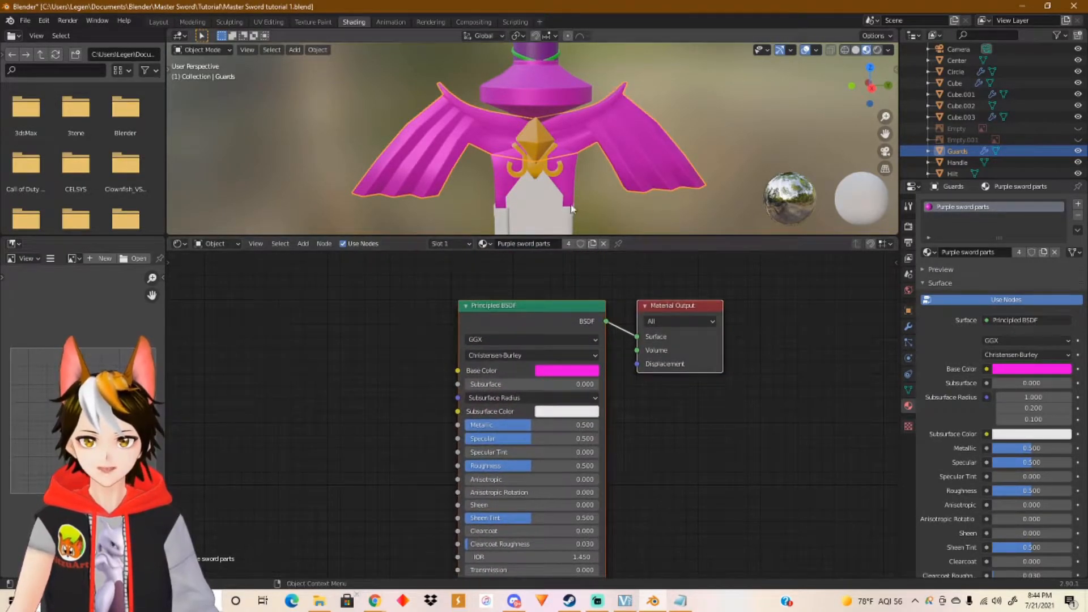
Rename the orange material on the diamond-shaped Cube at the centre of the guards to "Gold".
{"action": "left_click", "coordinate": [533, 141]}
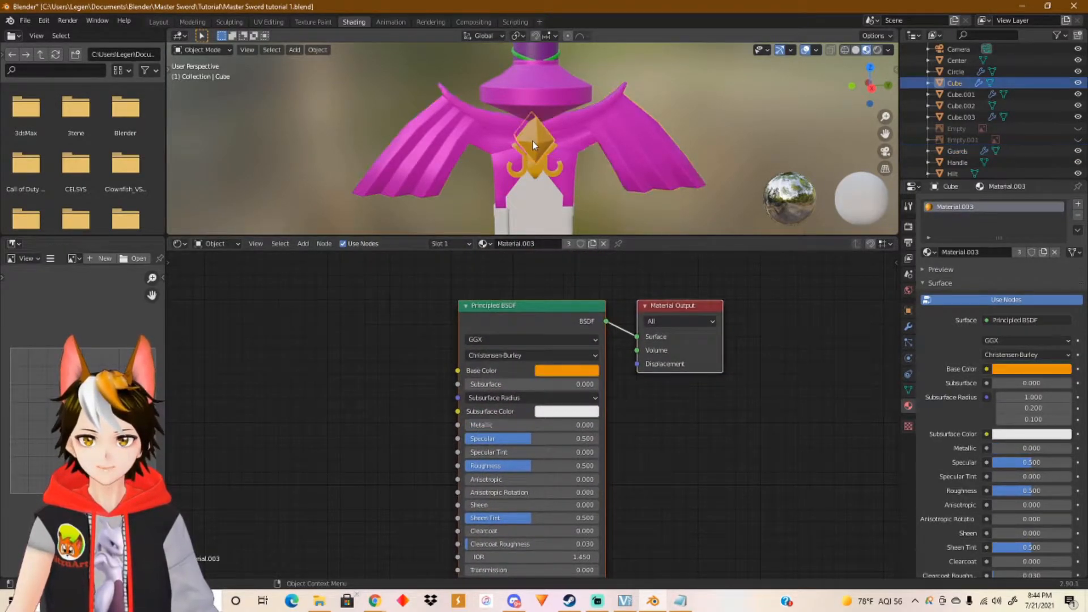
{"action": "double_click", "coordinate": [972, 208]}
{"action": "key", "text": "BackSpace"}
{"action": "type", "text": "Gold"}
{"action": "key", "text": "Return"}
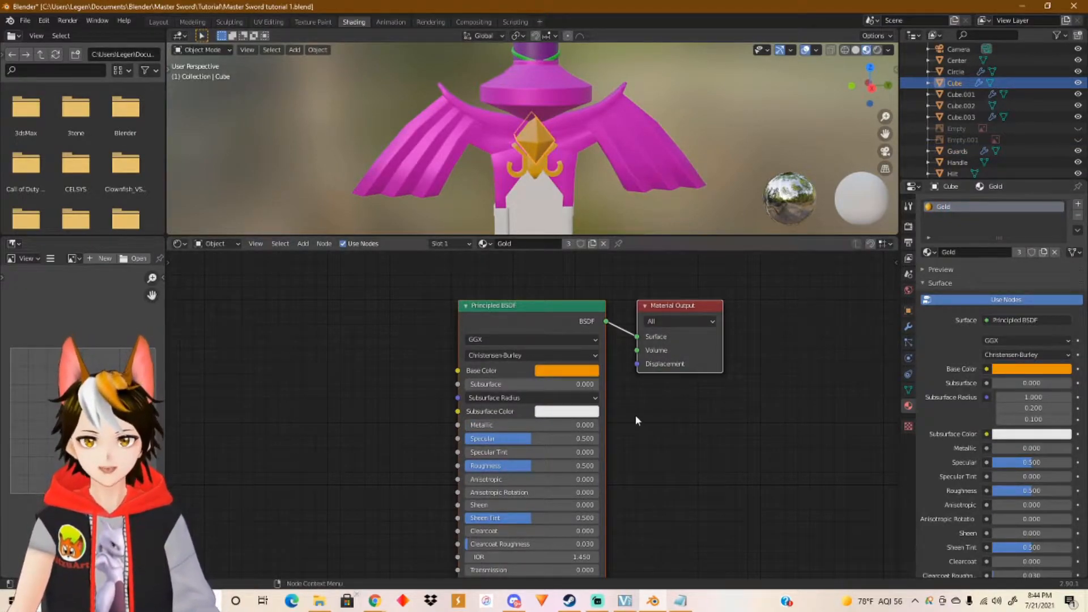
Set the Gold material's Metallic to 1.000 and Specular to 0.300, and check the finish on the curled ornament Cube.001.
{"action": "left_click_drag", "start_coordinate": [497, 426], "coordinate": [598, 426]}
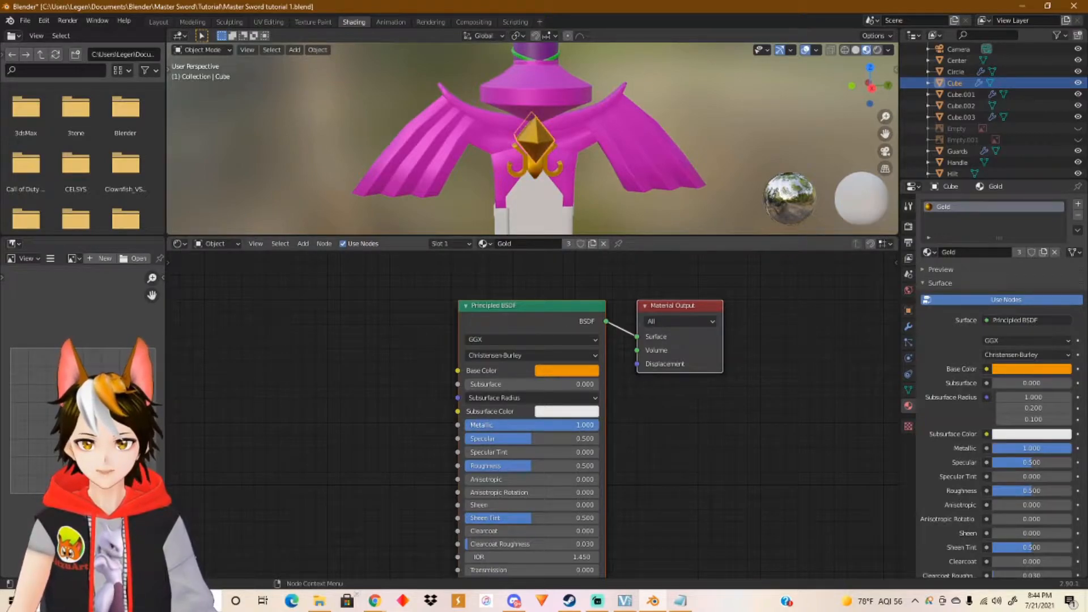
{"action": "left_click_drag", "start_coordinate": [530, 439], "coordinate": [464, 439]}
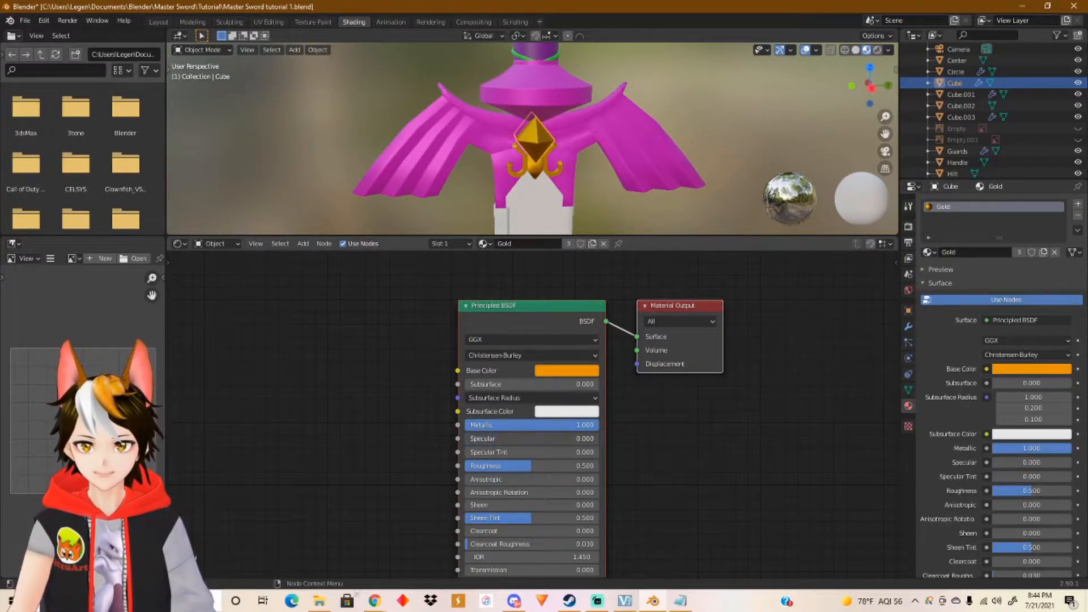
{"action": "left_click_drag", "start_coordinate": [538, 440], "coordinate": [570, 439]}
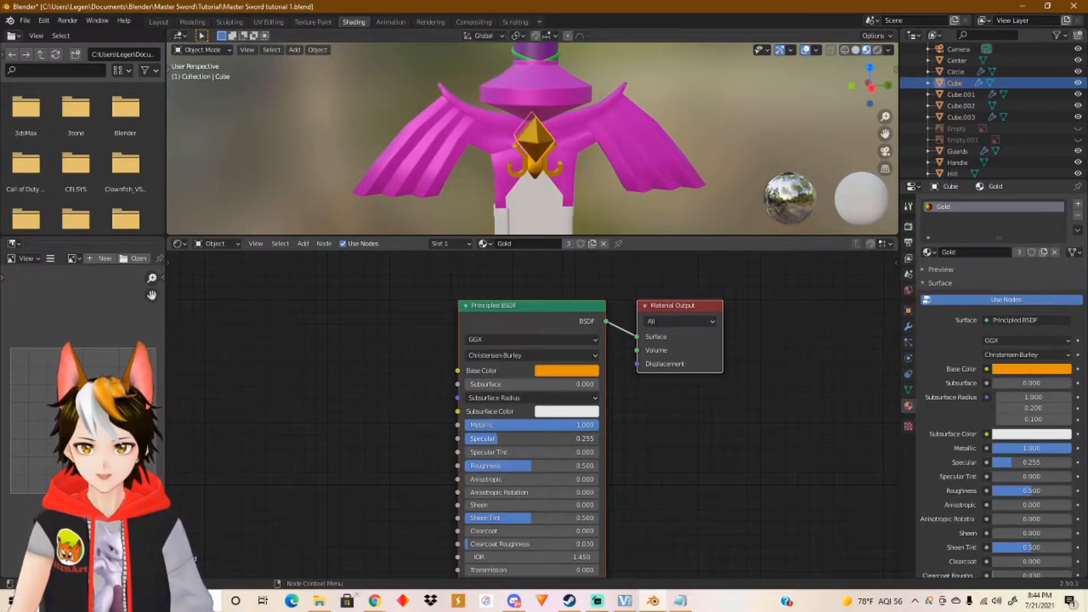
{"action": "left_click_drag", "start_coordinate": [574, 440], "coordinate": [575, 439]}
{"action": "left_click", "coordinate": [575, 439]}
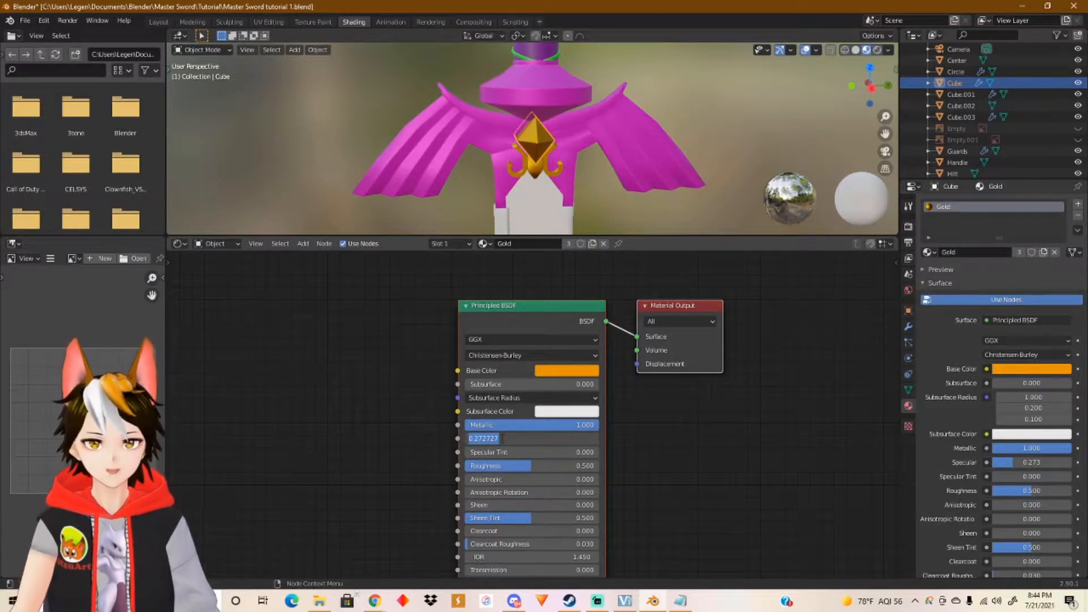
{"action": "type", "text": "0.3"}
{"action": "key", "text": "Return"}
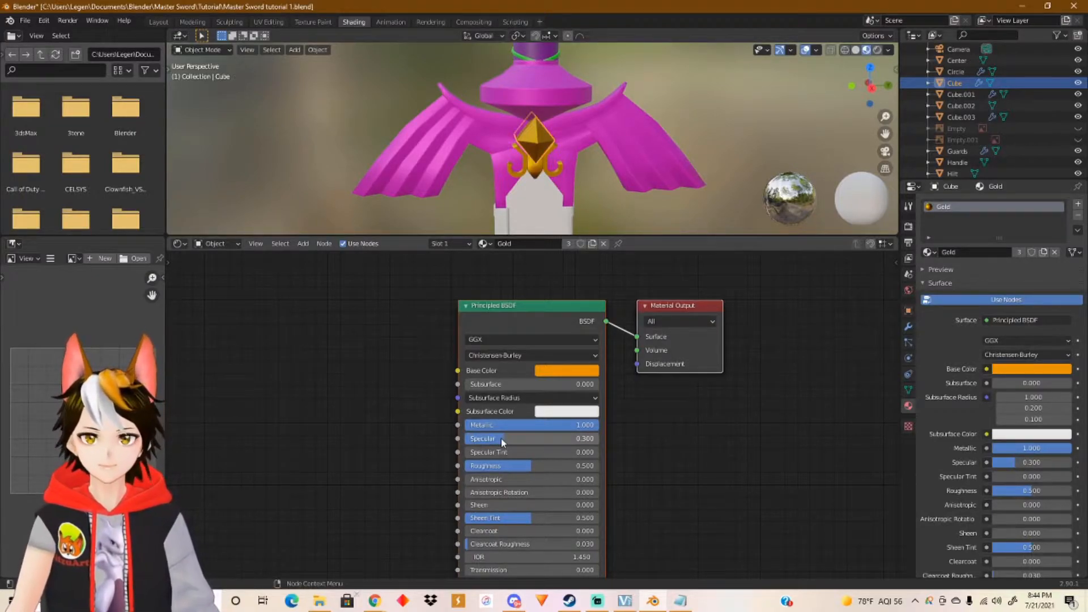
{"action": "scroll", "coordinate": [545, 160], "scroll_direction": "up", "scroll_amount": 3}
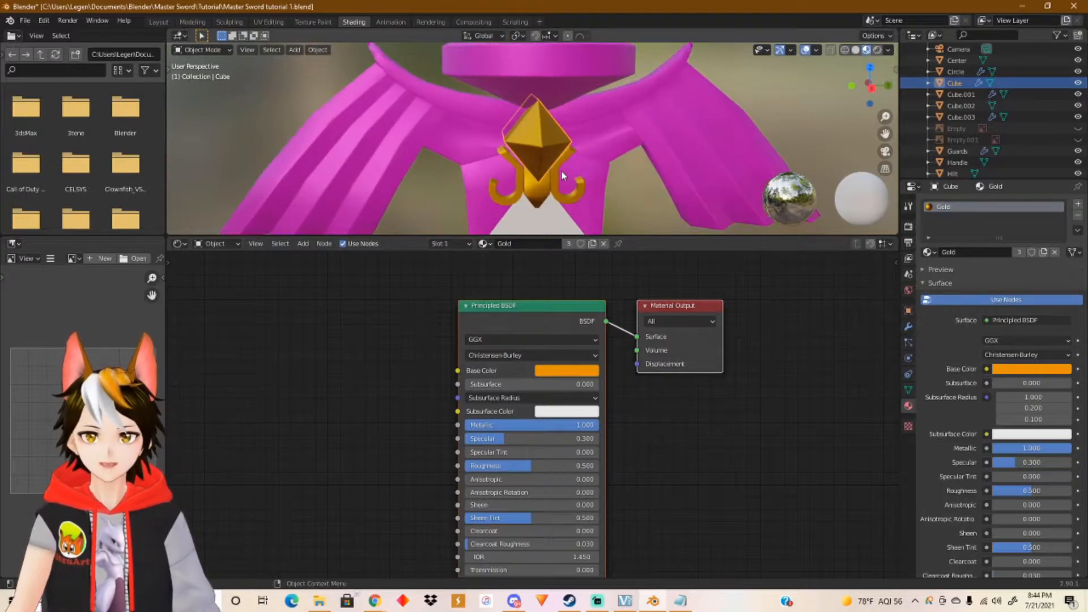
{"action": "mouse_move", "coordinate": [561, 193]}
{"action": "middle_mouse_down"}
{"action": "mouse_move", "coordinate": [574, 170]}
{"action": "mouse_move", "coordinate": [546, 195]}
{"action": "middle_mouse_up"}
{"action": "left_click", "coordinate": [520, 206]}
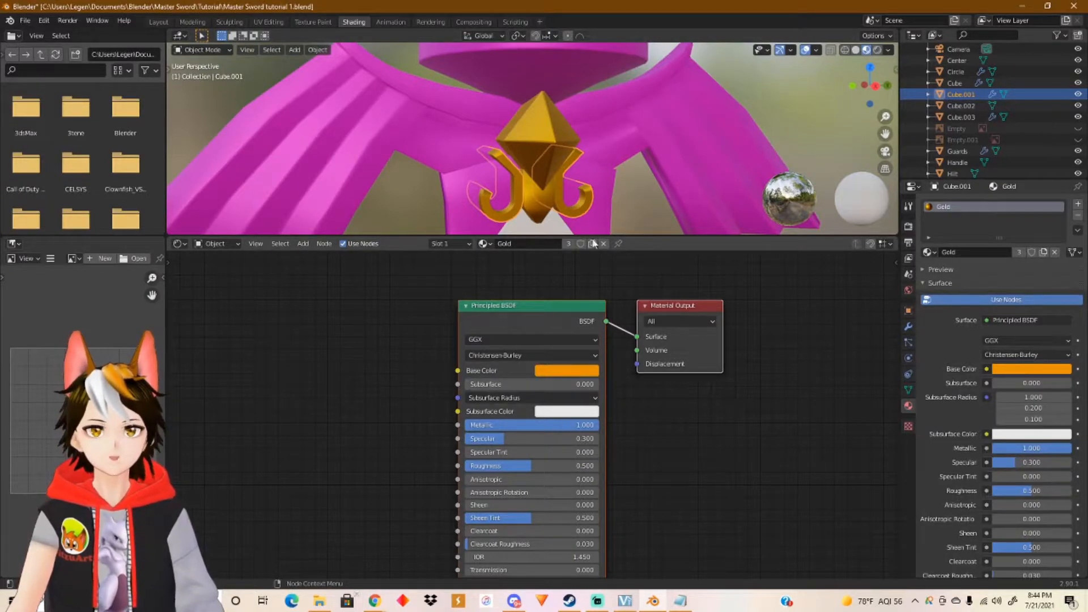
Set the purple Handle material's Metallic to 0.500 and its Specular to 1.000.
{"action": "scroll", "coordinate": [605, 165], "scroll_direction": "down", "scroll_amount": 3}
{"action": "middle_click_drag", "start_coordinate": [605, 128], "coordinate": [601, 269], "text": "shift"}
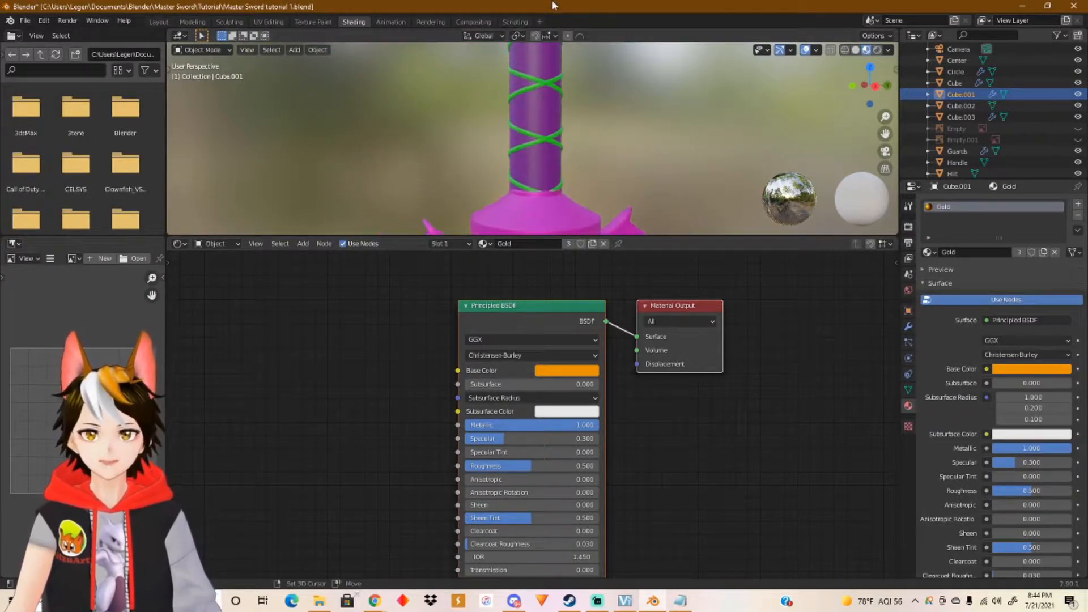
{"action": "left_click", "coordinate": [539, 134]}
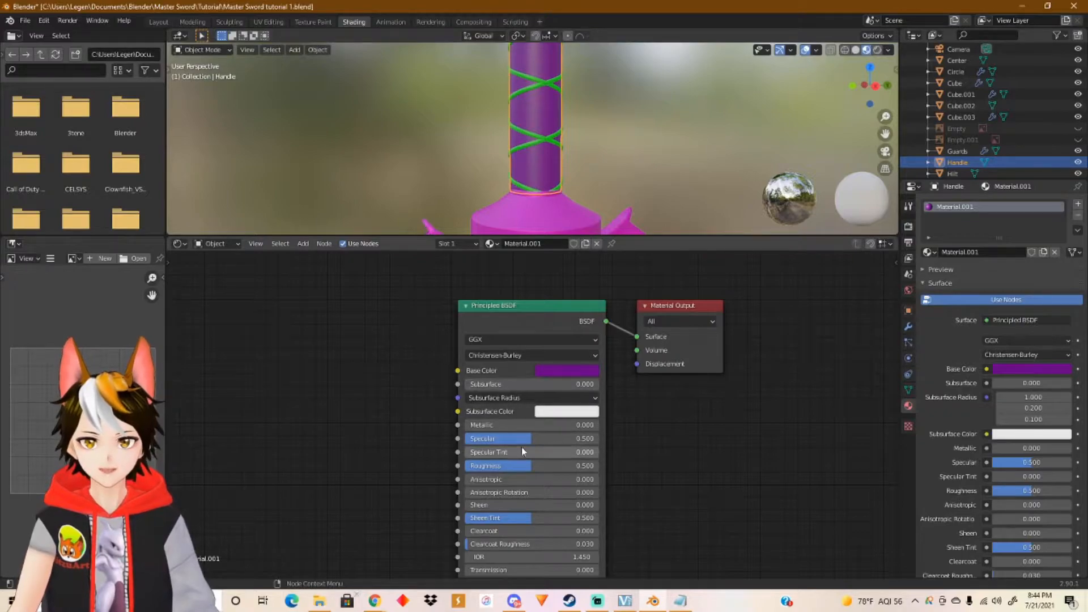
{"action": "left_click_drag", "start_coordinate": [471, 425], "coordinate": [517, 425]}
{"action": "left_click", "coordinate": [541, 425]}
{"action": "type", "text": ".5"}
{"action": "key", "text": "Return"}
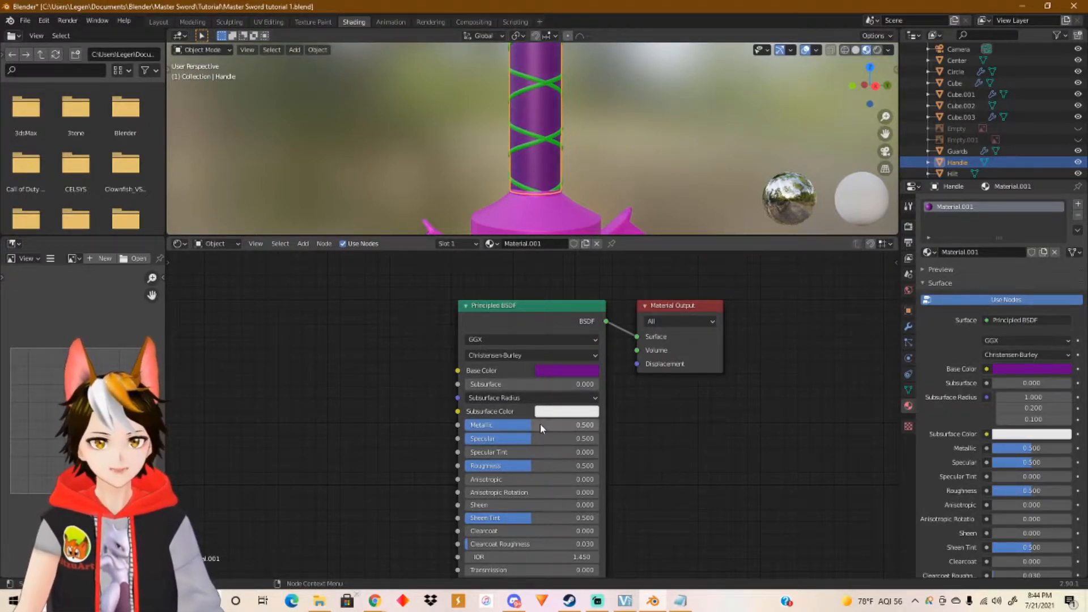
{"action": "left_click_drag", "start_coordinate": [510, 439], "coordinate": [598, 438]}
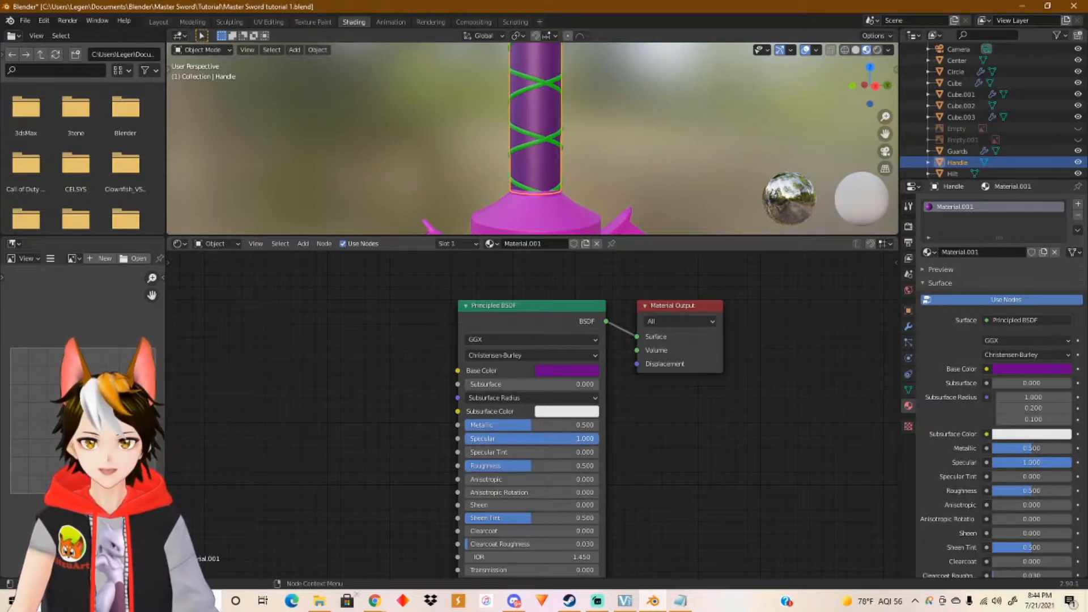
Raise the Roughness of the green material on the Circle lines around the handle to about 0.973, keeping Specular at 0.500.
{"action": "middle_click_drag", "start_coordinate": [559, 146], "coordinate": [556, 229], "text": "shift"}
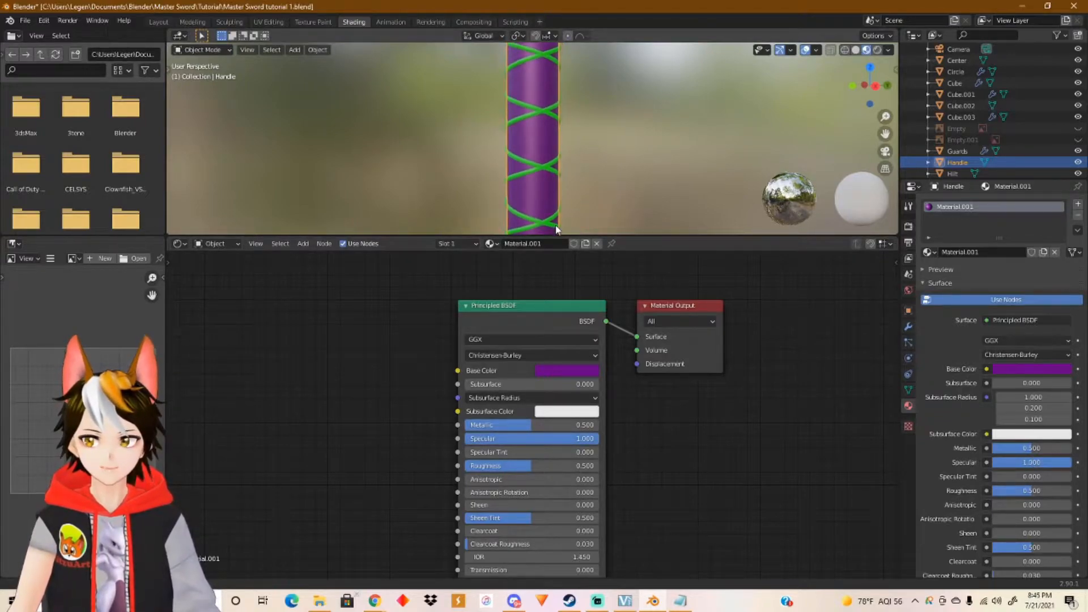
{"action": "scroll", "coordinate": [543, 162], "scroll_direction": "down", "scroll_amount": 1}
{"action": "left_click", "coordinate": [545, 167]}
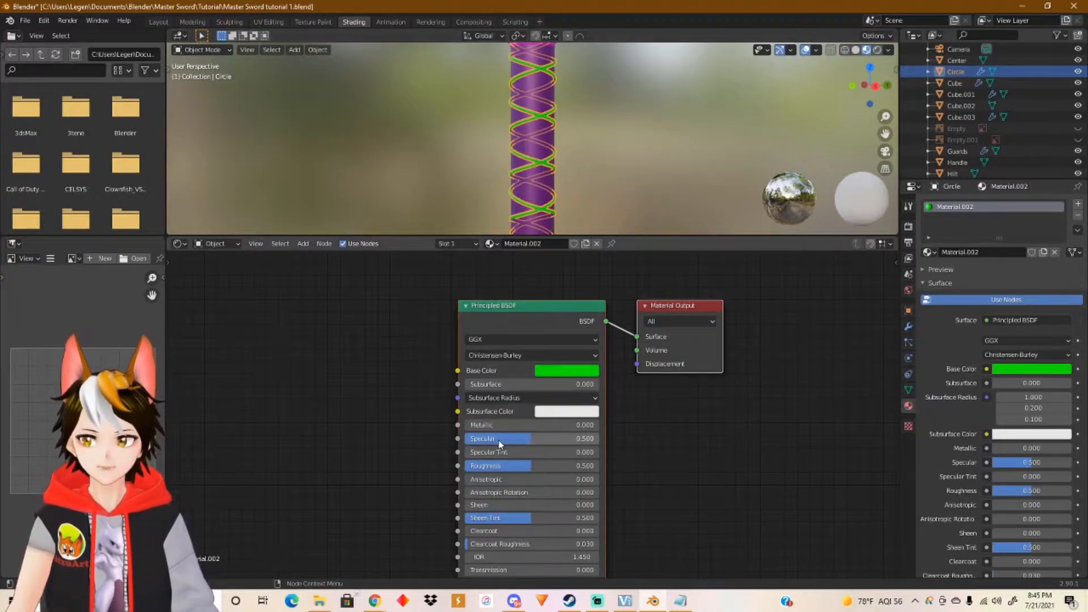
{"action": "left_click_drag", "start_coordinate": [473, 439], "coordinate": [559, 451]}
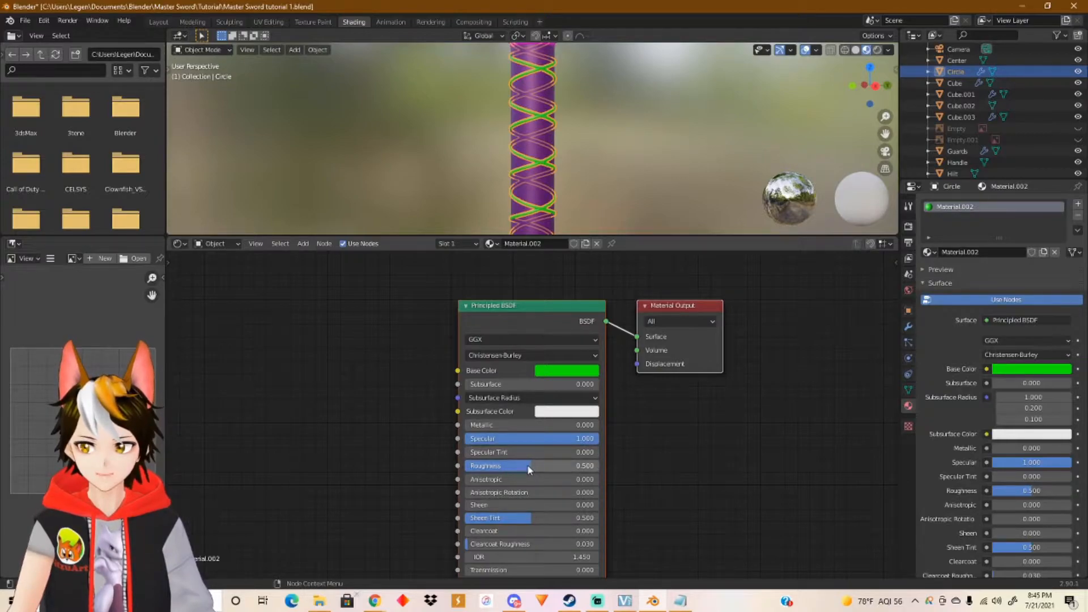
{"action": "key", "text": "ctrl+z"}
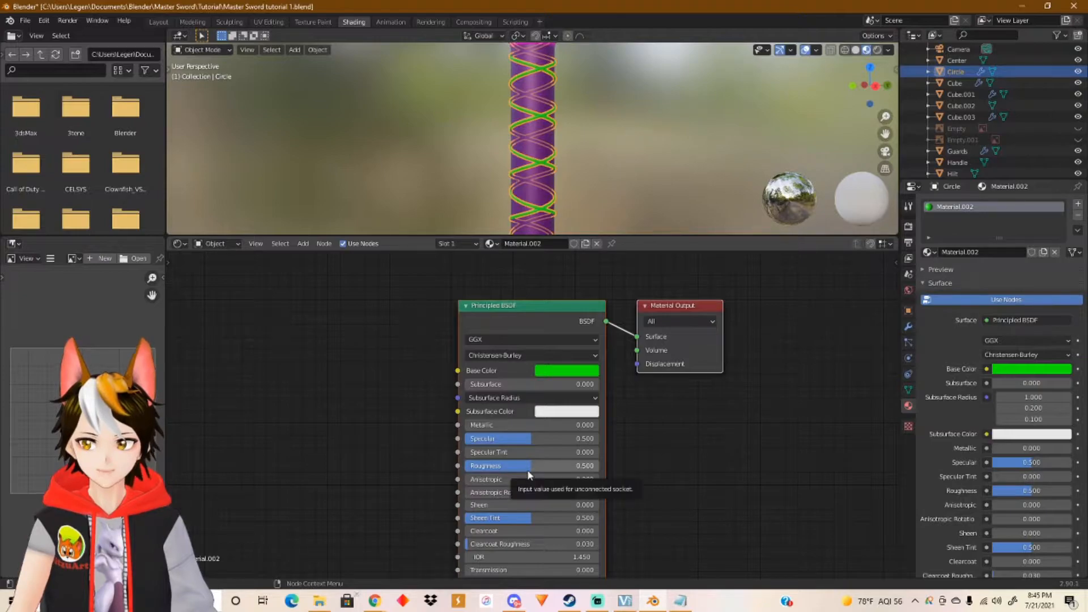
{"action": "left_click_drag", "start_coordinate": [528, 467], "coordinate": [595, 468]}
Rename the green material on the Circle object to "handle lines".
{"action": "double_click", "coordinate": [980, 208]}
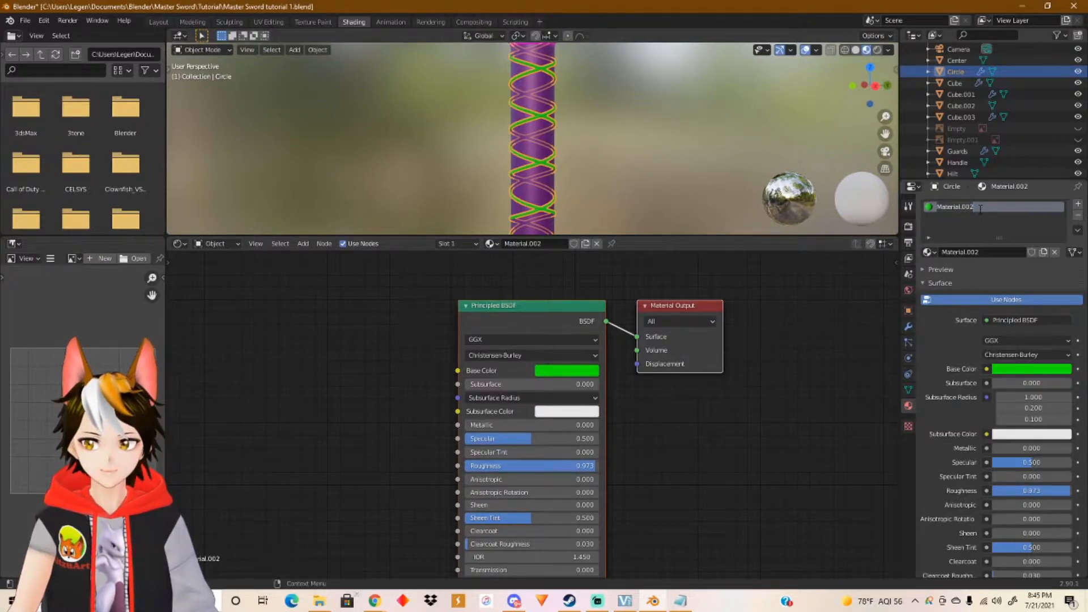
{"action": "key", "text": "BackSpace"}
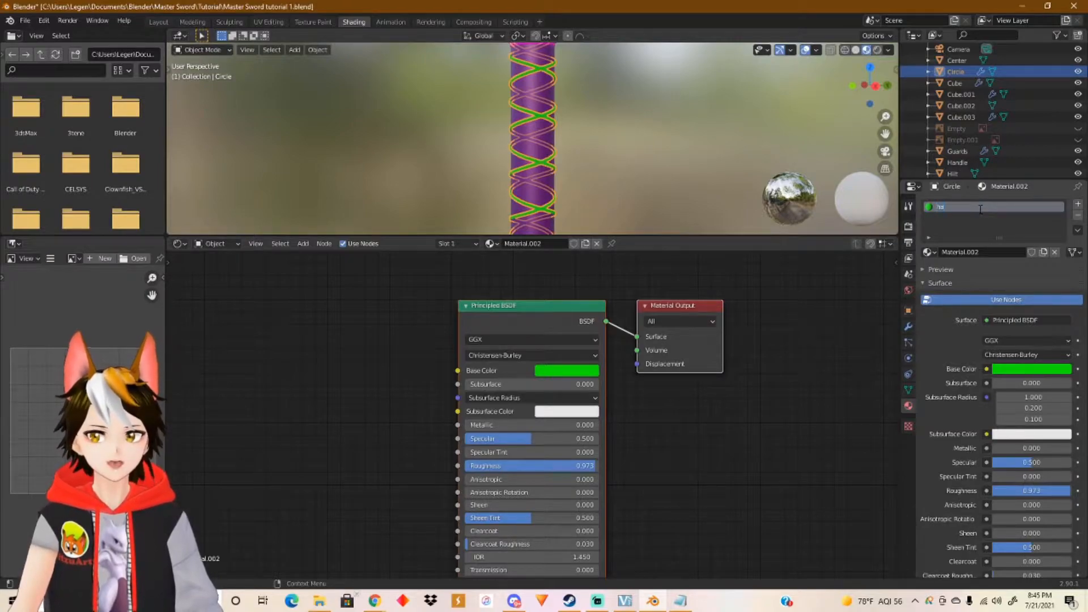
{"action": "type", "text": "handle lines"}
{"action": "key", "text": "Return"}
Set the purple Handle material's Specular to 0.500 and its Roughness to 0.700.
{"action": "left_click", "coordinate": [531, 187]}
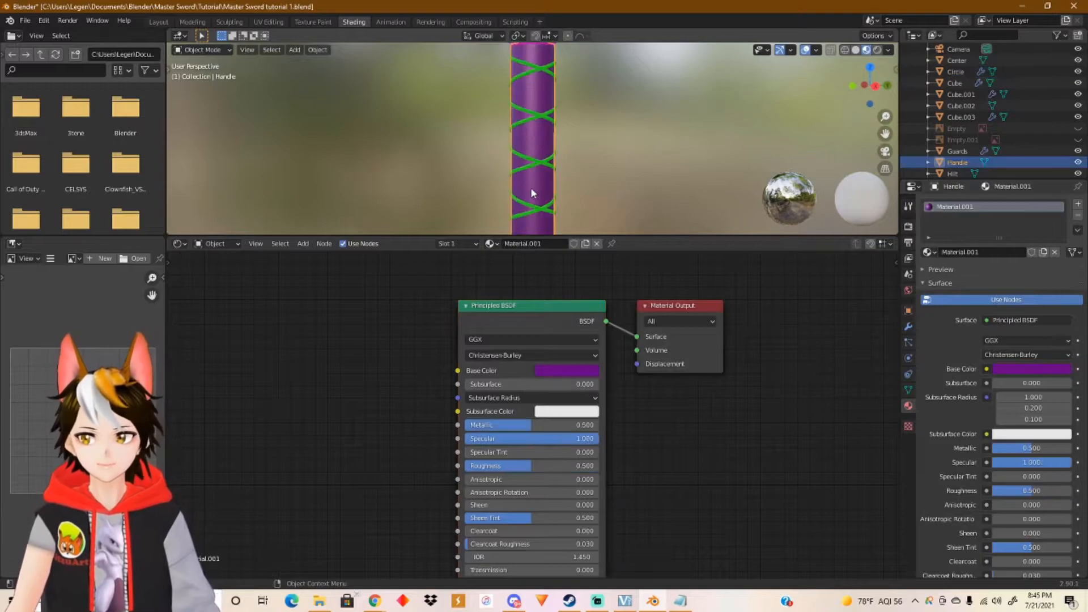
{"action": "left_click", "coordinate": [539, 440]}
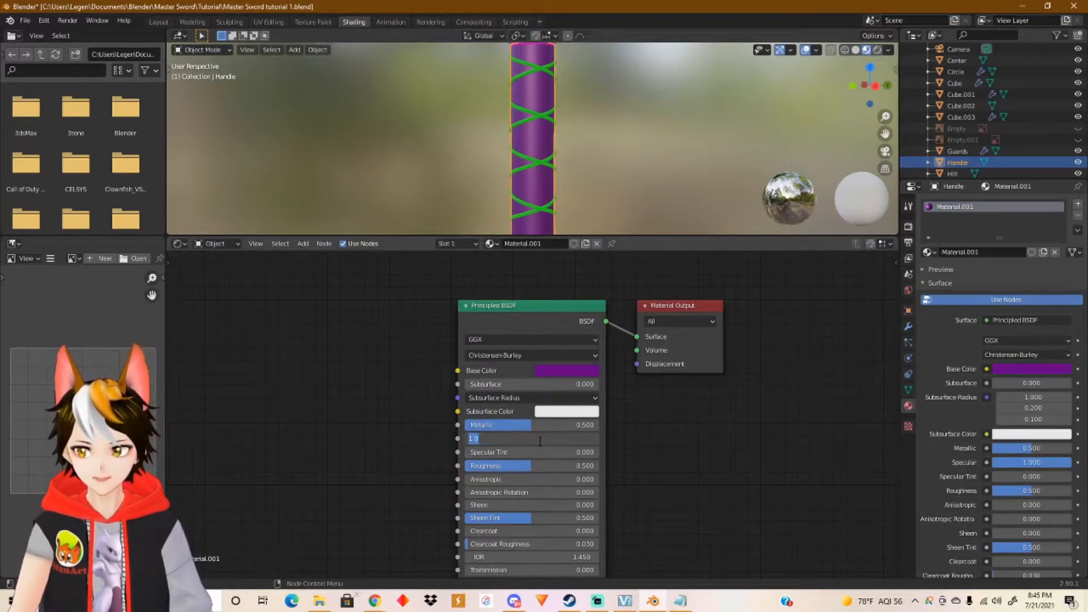
{"action": "type", "text": "0.5"}
{"action": "key", "text": "Return"}
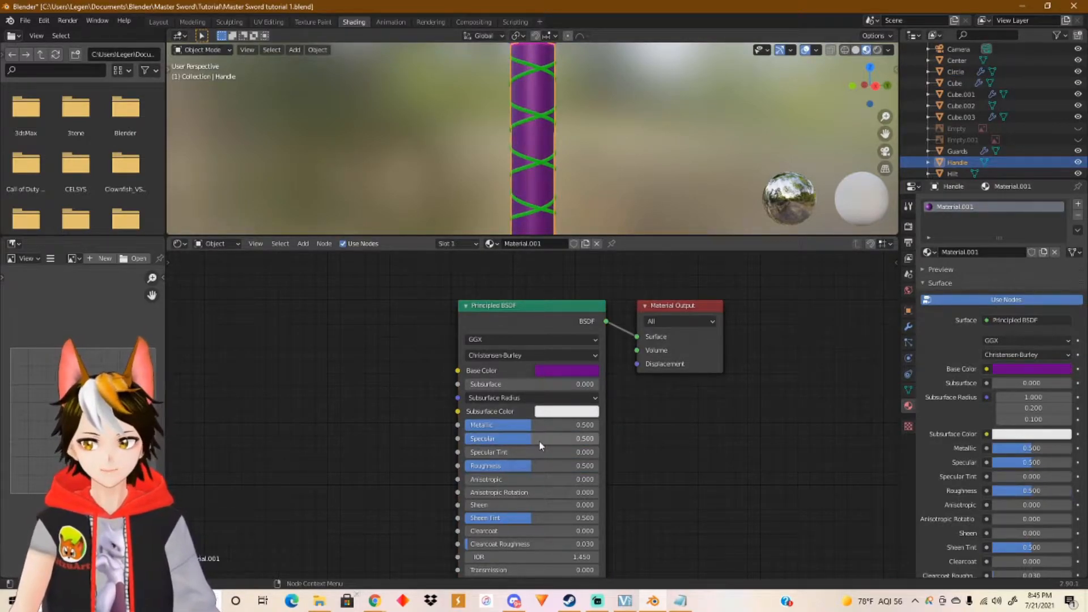
{"action": "mouse_move", "coordinate": [533, 465]}
{"action": "left_mouse_down"}
{"action": "mouse_move", "coordinate": [599, 465]}
{"action": "mouse_move", "coordinate": [552, 465]}
{"action": "left_mouse_up"}
{"action": "left_click", "coordinate": [553, 465]}
{"action": "type", "text": ".7"}
{"action": "key", "text": "Return"}
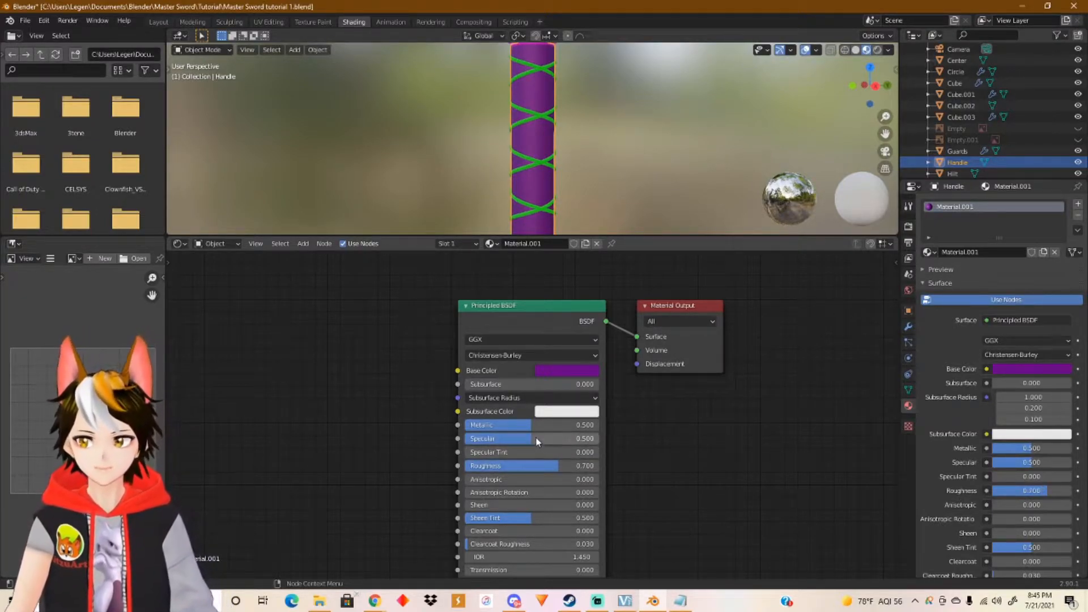
Try higher Specular values on the purple Handle material and settle on 0.700.
{"action": "left_click", "coordinate": [584, 438]}
{"action": "type", "text": "1"}
{"action": "key", "text": "Return"}
{"action": "left_click_drag", "start_coordinate": [598, 438], "coordinate": [578, 439]}
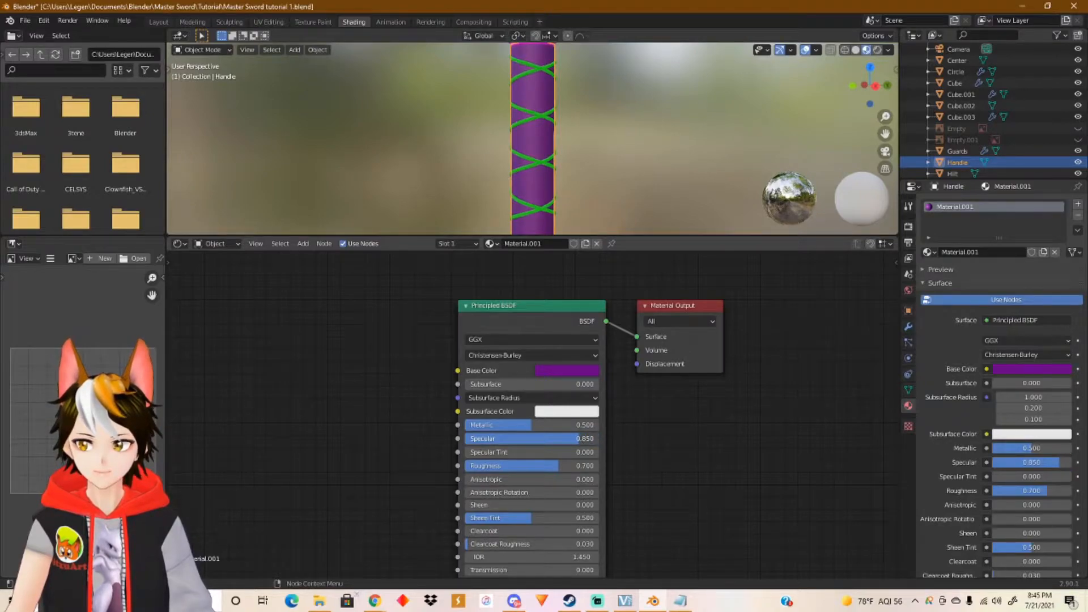
{"action": "left_click", "coordinate": [579, 439]}
{"action": "type", "text": "."}
{"action": "key", "text": "Return"}
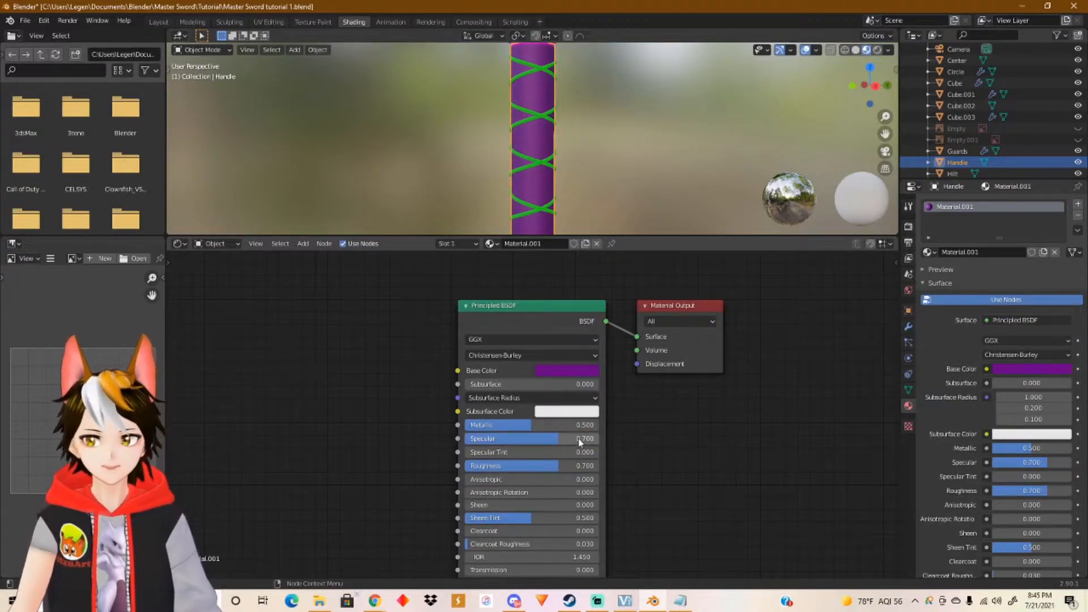
Give the Blade a new material and darken its base color to a light grey.
{"action": "middle_click_drag", "start_coordinate": [562, 122], "coordinate": [591, 73], "text": "shift"}
{"action": "mouse_move", "coordinate": [590, 166]}
{"action": "middle_mouse_down", "text": "shift"}
{"action": "mouse_move", "coordinate": [593, 82]}
{"action": "mouse_move", "coordinate": [600, 144]}
{"action": "mouse_move", "coordinate": [596, 105]}
{"action": "middle_mouse_up", "text": "shift"}
{"action": "left_click", "coordinate": [494, 139]}
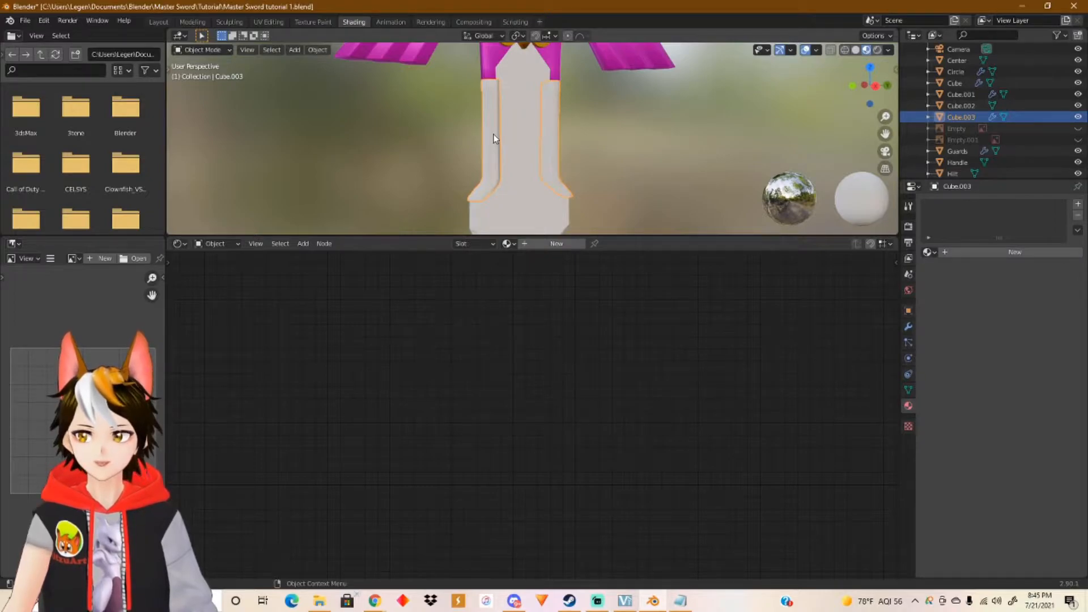
{"action": "mouse_move", "coordinate": [608, 156]}
{"action": "middle_mouse_down"}
{"action": "mouse_move", "coordinate": [568, 174]}
{"action": "mouse_move", "coordinate": [587, 164]}
{"action": "middle_mouse_up"}
{"action": "left_click", "coordinate": [568, 190]}
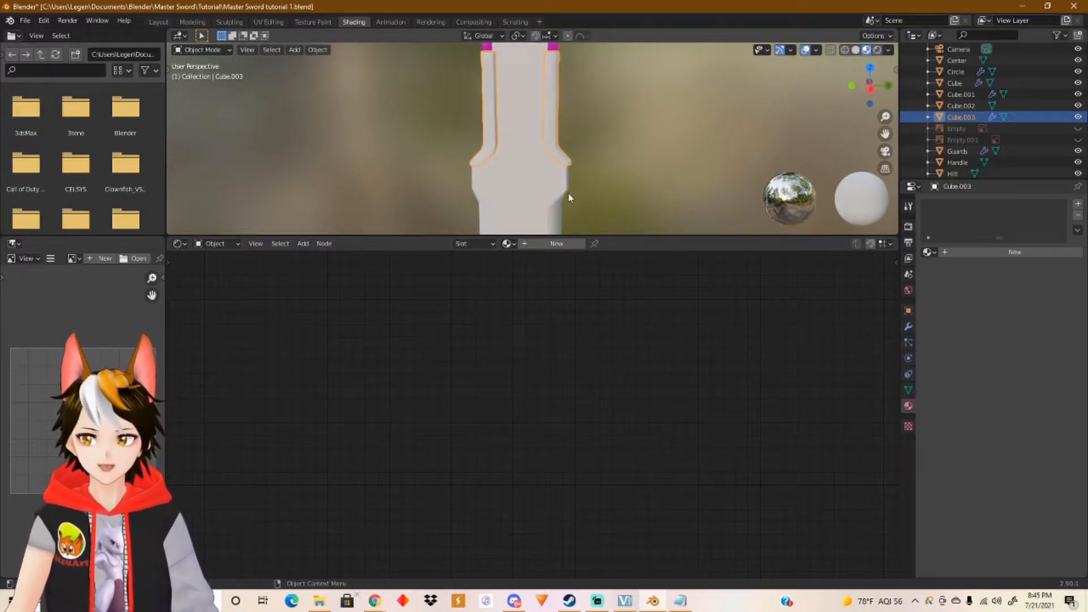
{"action": "left_click", "coordinate": [533, 243]}
{"action": "left_click", "coordinate": [555, 371]}
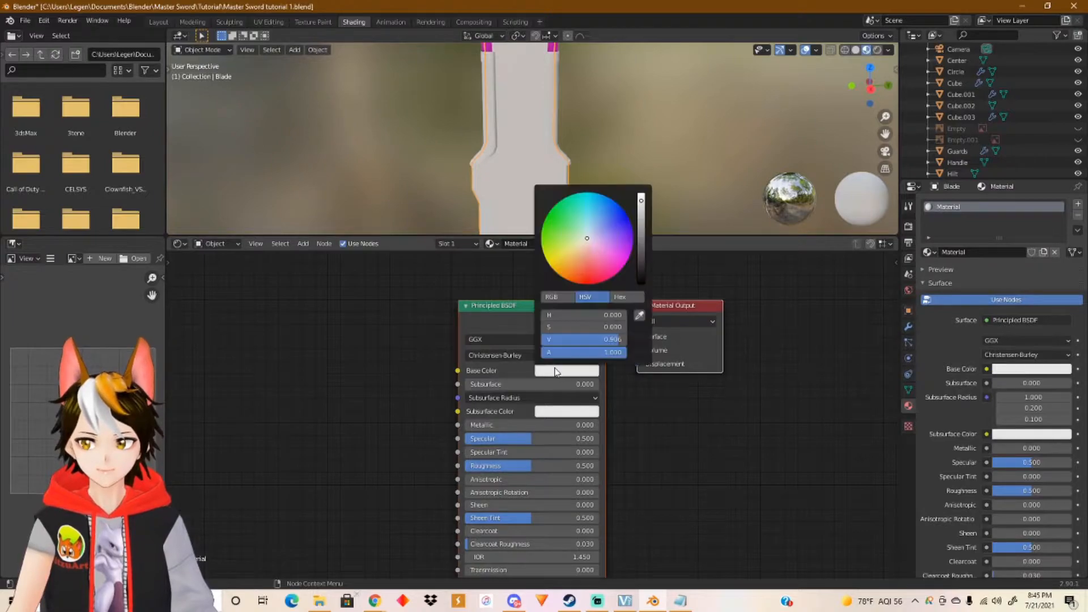
{"action": "left_click", "coordinate": [641, 212]}
{"action": "left_click_drag", "start_coordinate": [641, 213], "coordinate": [641, 216]}
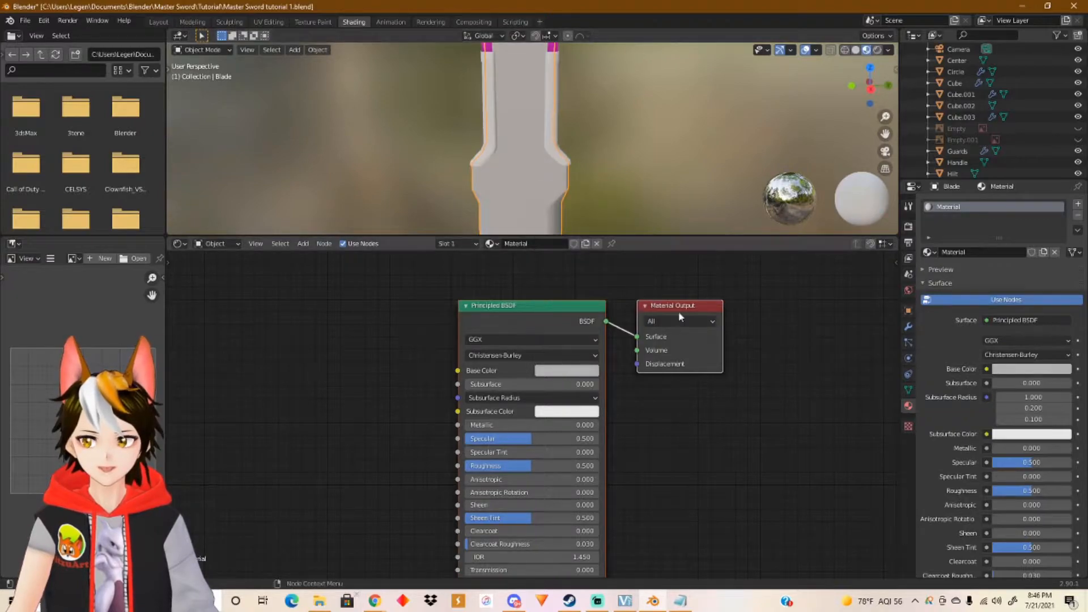
Set the Blade material's Metallic to 1.000 and Roughness to 0.200, leaving Specular at 0.500.
{"action": "left_click_drag", "start_coordinate": [476, 426], "coordinate": [599, 426]}
{"action": "left_click_drag", "start_coordinate": [528, 439], "coordinate": [596, 442]}
{"action": "key", "text": "ctrl+z"}
{"action": "left_click_drag", "start_coordinate": [532, 466], "coordinate": [474, 466]}
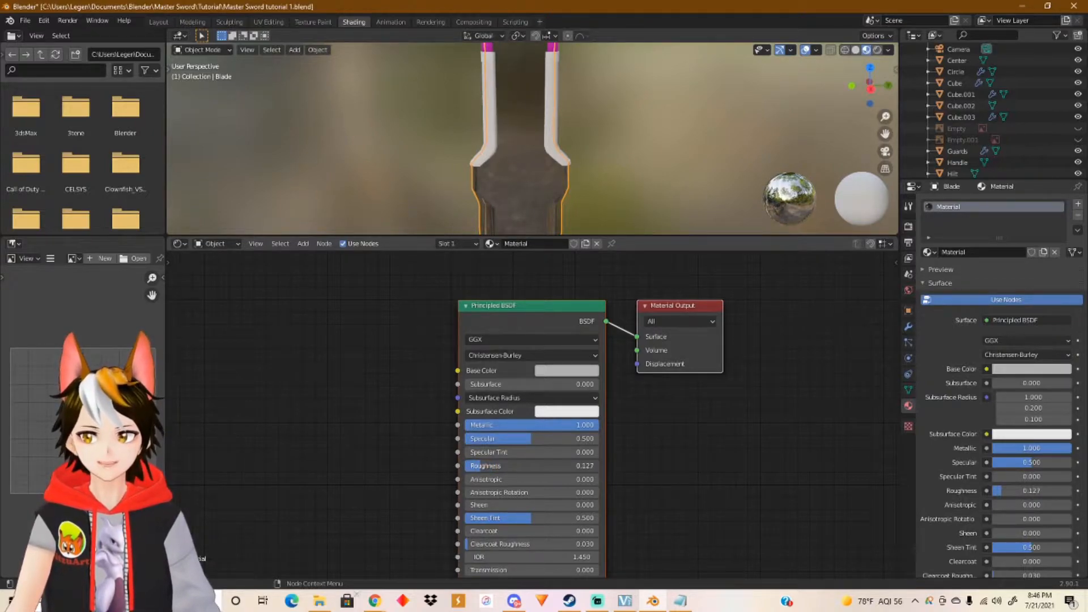
{"action": "left_click", "coordinate": [482, 465]}
{"action": "type", "text": "0.2"}
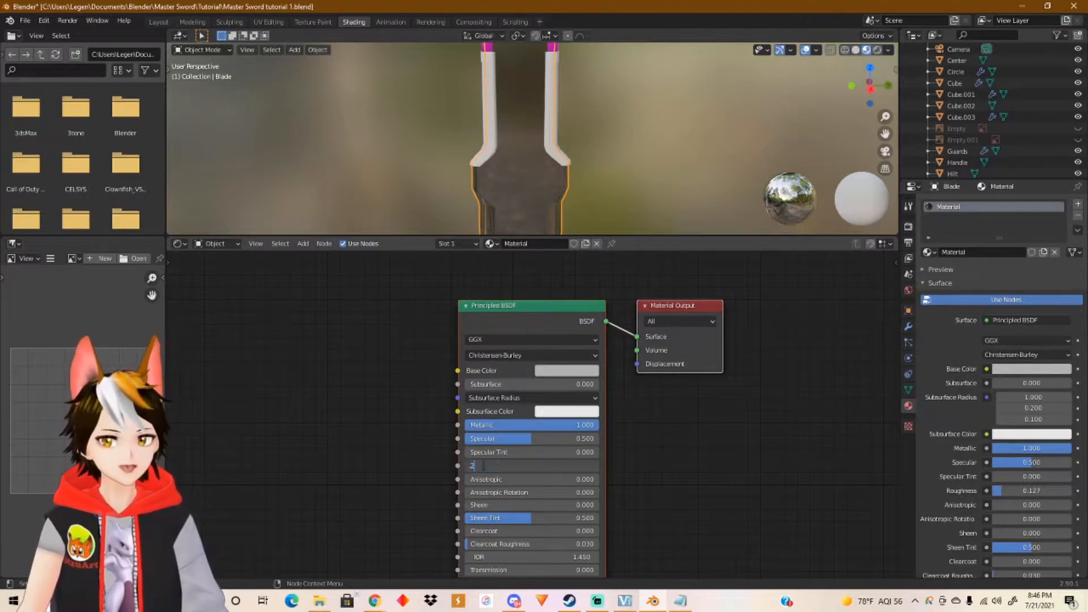
{"action": "key", "text": "Return"}
Look over the sword's metallic finish and rename the Blade's material to "blade".
{"action": "middle_click_drag", "start_coordinate": [520, 183], "coordinate": [555, 60]}
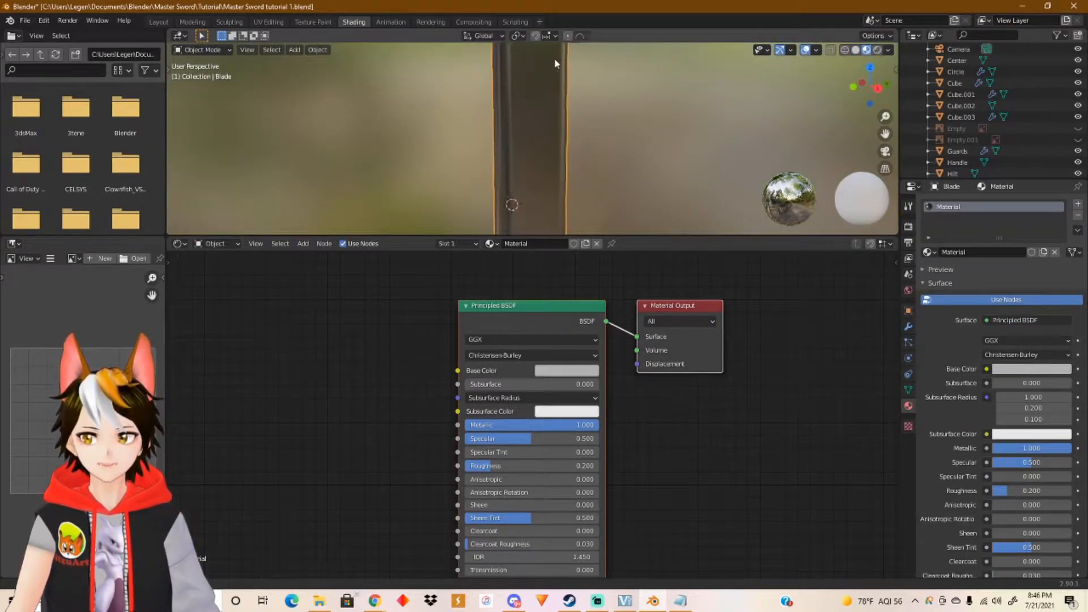
{"action": "scroll", "coordinate": [554, 138], "scroll_direction": "down", "scroll_amount": 5}
{"action": "middle_click_drag", "start_coordinate": [542, 112], "coordinate": [505, 155], "text": "shift"}
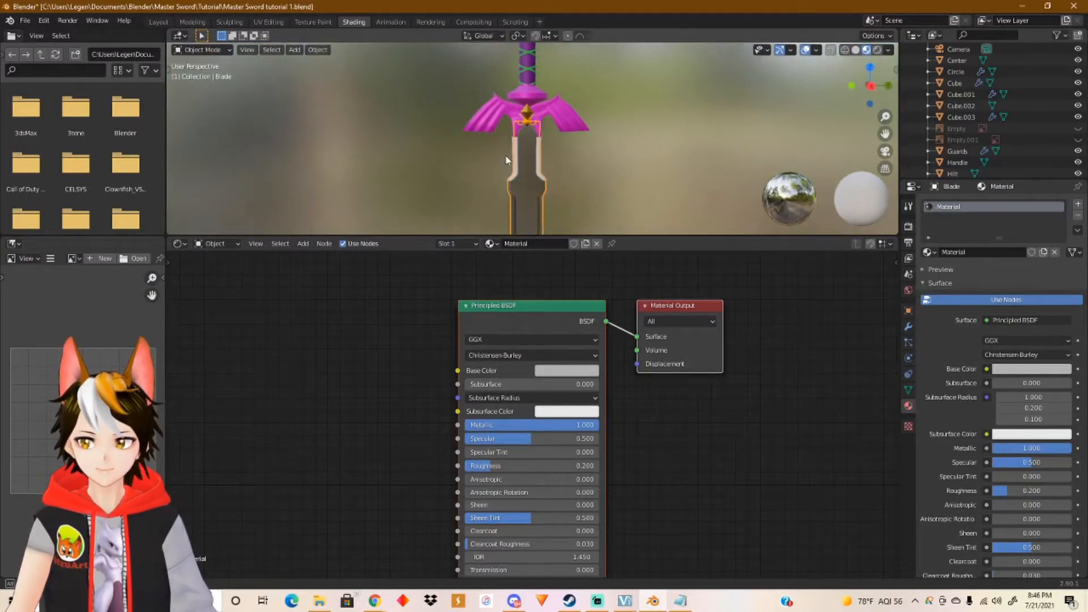
{"action": "scroll", "coordinate": [532, 136], "scroll_direction": "up", "scroll_amount": 4}
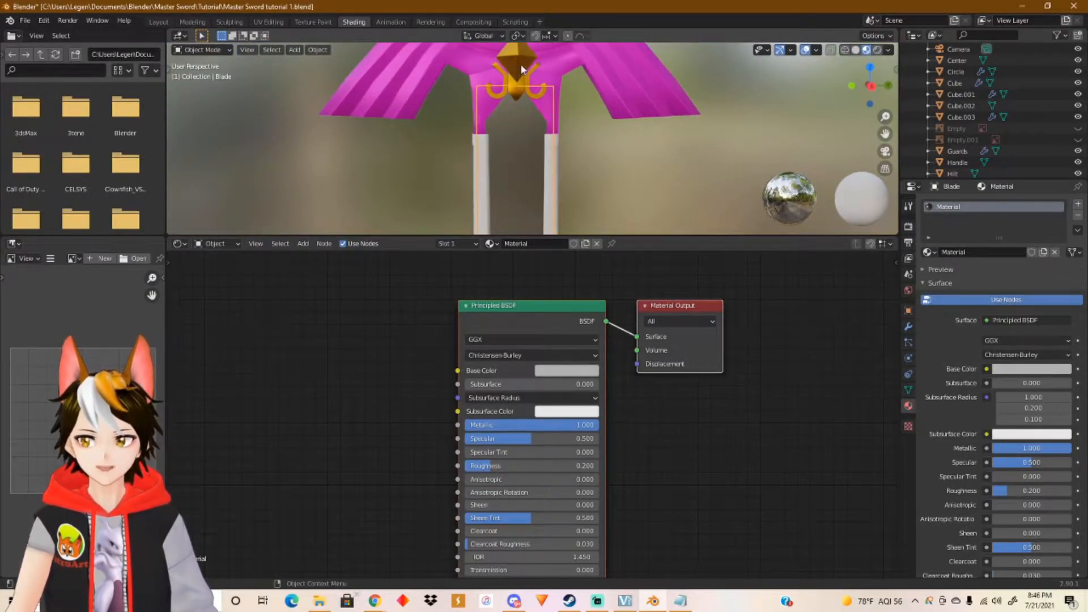
{"action": "double_click", "coordinate": [949, 207]}
{"action": "key", "text": "BackSpace"}
{"action": "type", "text": "blade"}
{"action": "key", "text": "Return"}
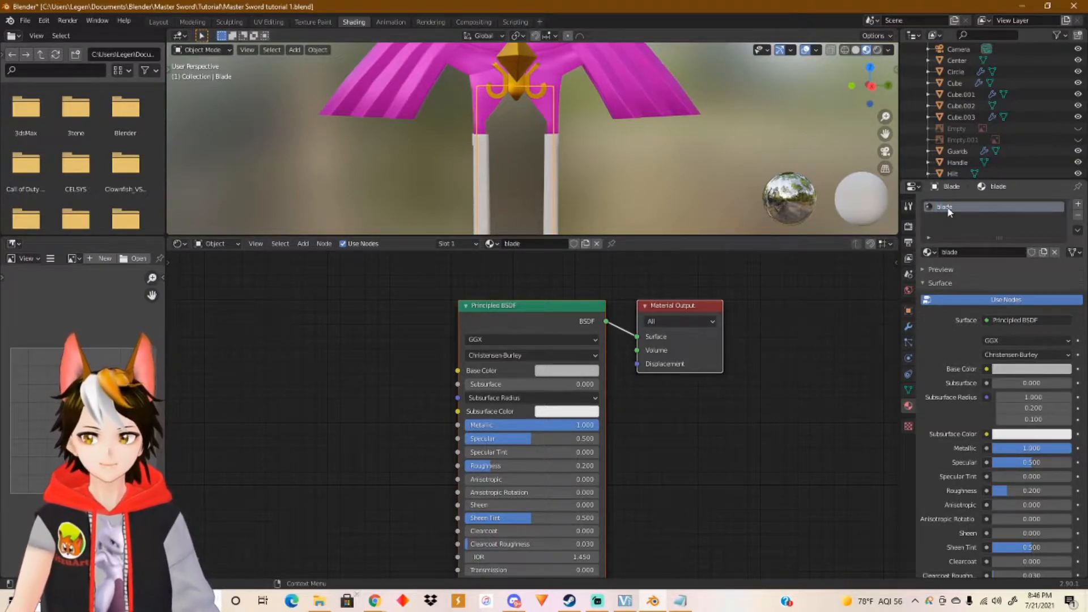
Try Roughness values of 1.000 and 0.000 on the Gold material of the guard ornament, undoing each one.
{"action": "left_click", "coordinate": [518, 91]}
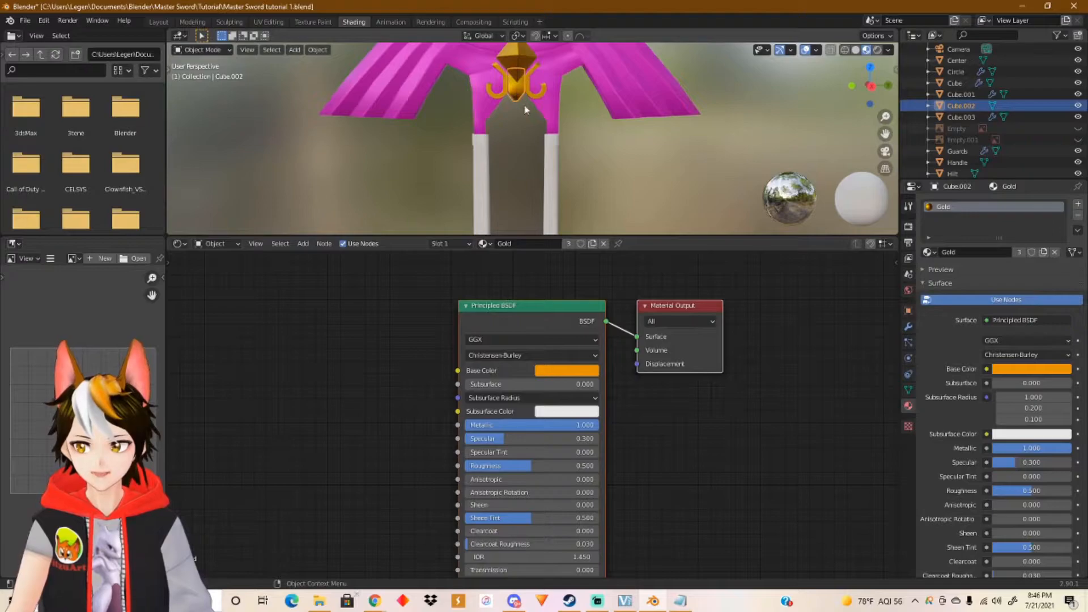
{"action": "left_click_drag", "start_coordinate": [538, 465], "coordinate": [600, 465]}
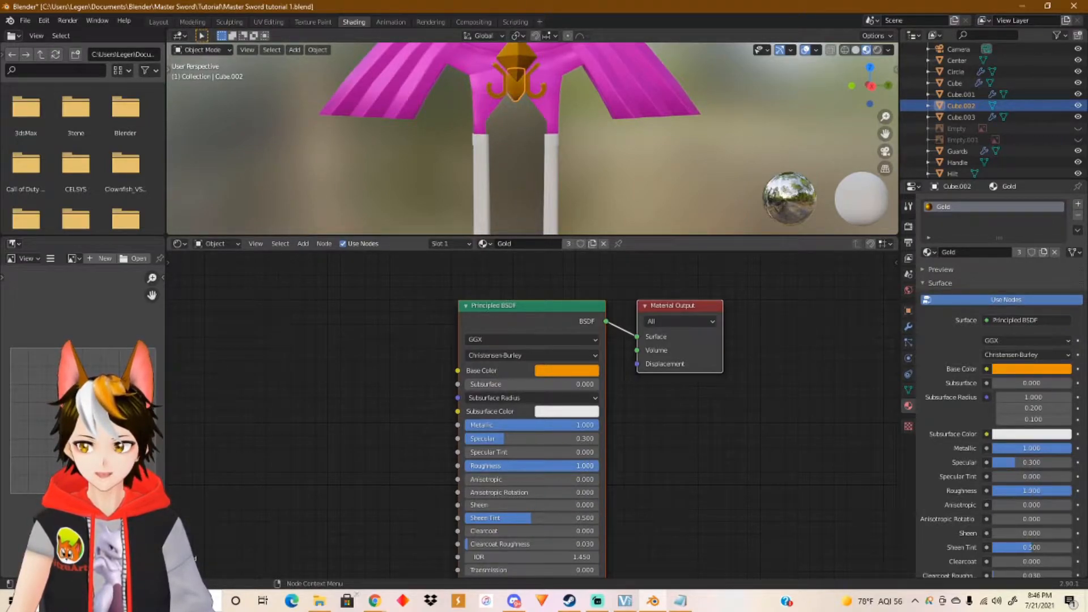
{"action": "key", "text": "ctrl+z"}
{"action": "left_click_drag", "start_coordinate": [531, 473], "coordinate": [462, 466]}
{"action": "middle_click_drag", "start_coordinate": [553, 176], "coordinate": [553, 192]}
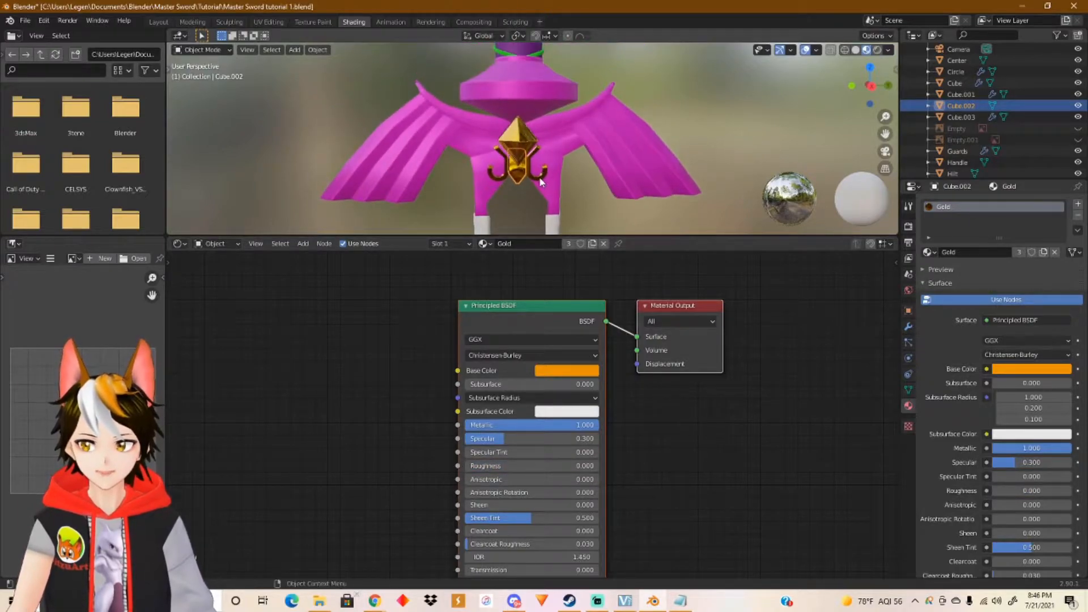
{"action": "scroll", "coordinate": [540, 181], "scroll_direction": "up", "scroll_amount": 6}
{"action": "key", "text": "ctrl+z"}
Lower the Gold material's Roughness to 0.350 and view the ornament up close.
{"action": "left_click_drag", "start_coordinate": [531, 465], "coordinate": [507, 466]}
{"action": "left_click_drag", "start_coordinate": [490, 465], "coordinate": [508, 465]}
{"action": "left_click", "coordinate": [509, 465]}
{"action": "type", "text": "3"}
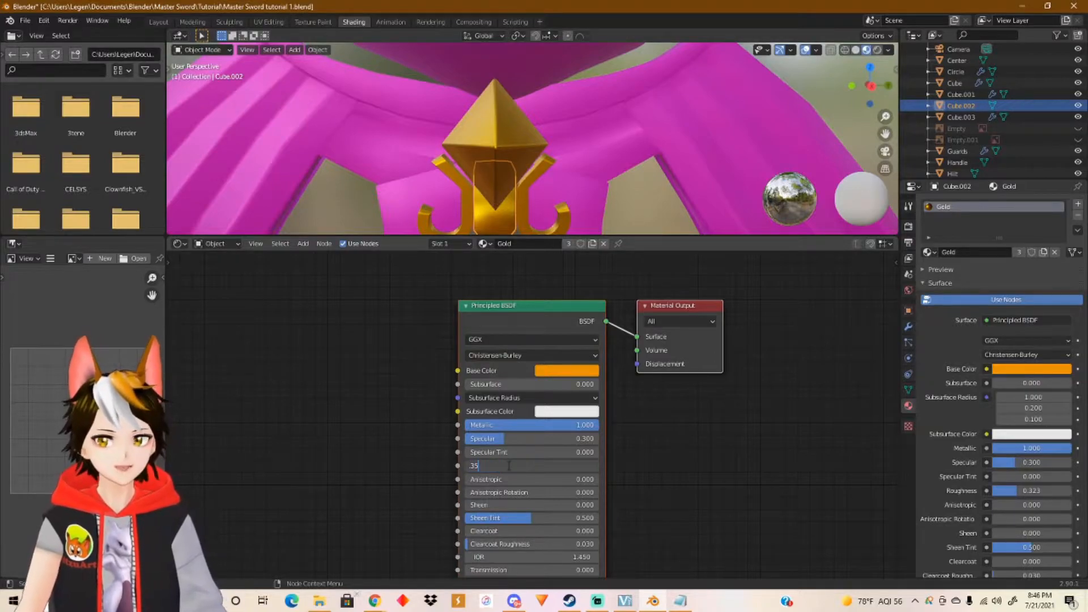
{"action": "type", "text": "5"}
{"action": "key", "text": "Return"}
{"action": "middle_click_drag", "start_coordinate": [480, 169], "coordinate": [497, 127]}
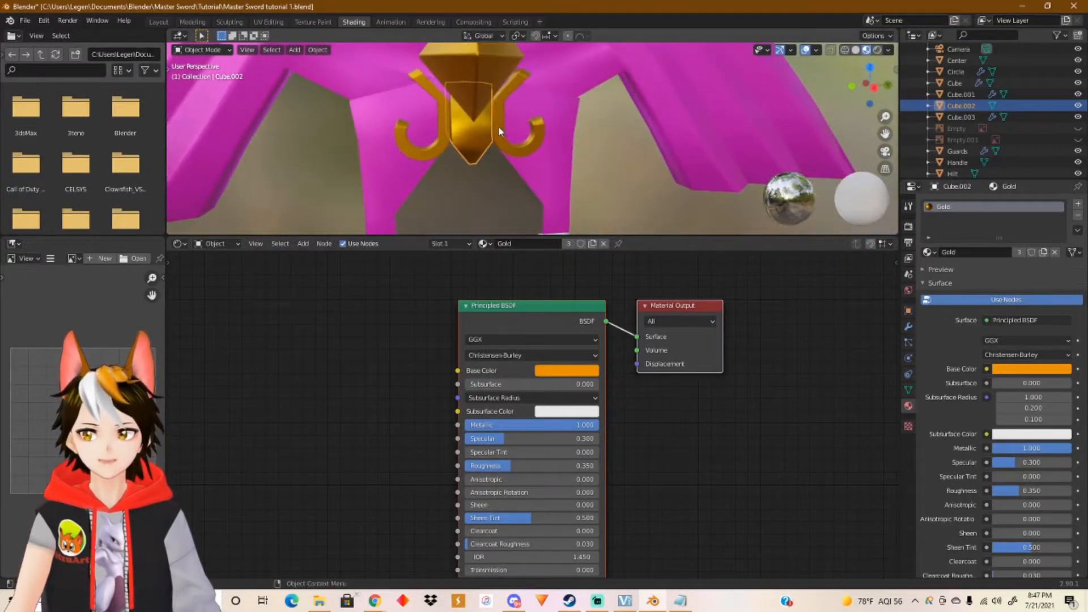
Select the Blade start piece and set the Roughness of its "Purple sword parts" material to 0.400.
{"action": "left_click", "coordinate": [379, 130]}
{"action": "middle_click_drag", "start_coordinate": [378, 131], "coordinate": [501, 257]}
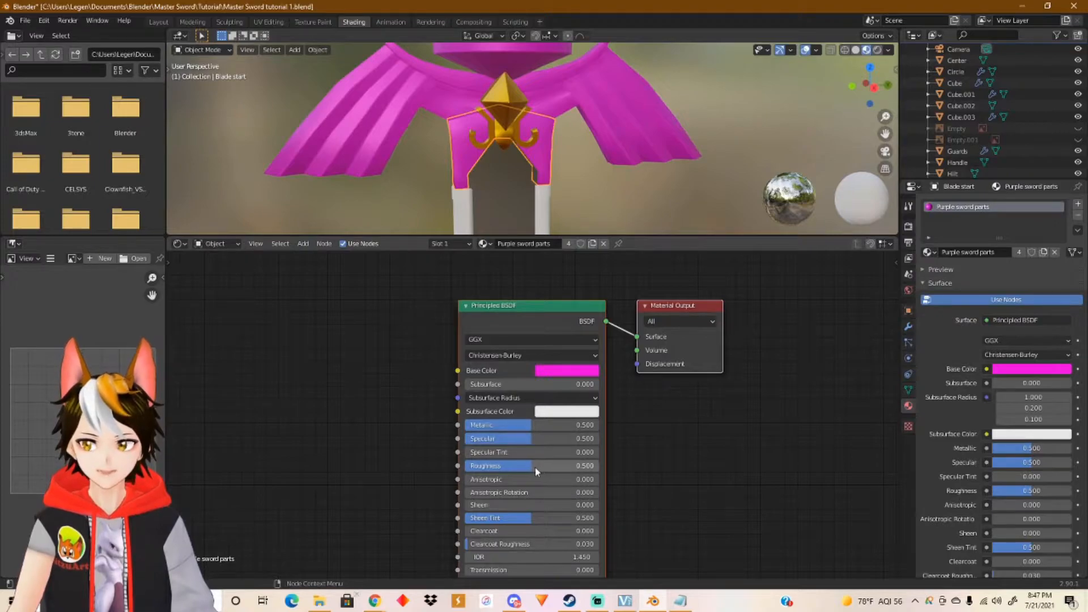
{"action": "mouse_move", "coordinate": [535, 463]}
{"action": "left_mouse_down"}
{"action": "mouse_move", "coordinate": [476, 466]}
{"action": "mouse_move", "coordinate": [537, 464]}
{"action": "left_mouse_up"}
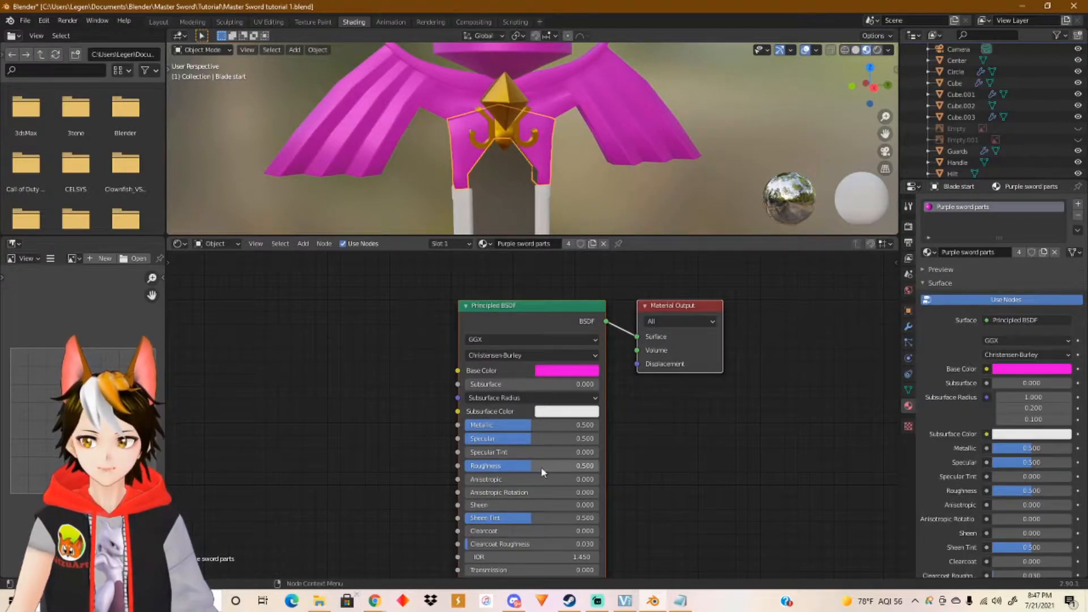
{"action": "left_click", "coordinate": [529, 467]}
{"action": "type", "text": "0.4"}
{"action": "key", "text": "Return"}
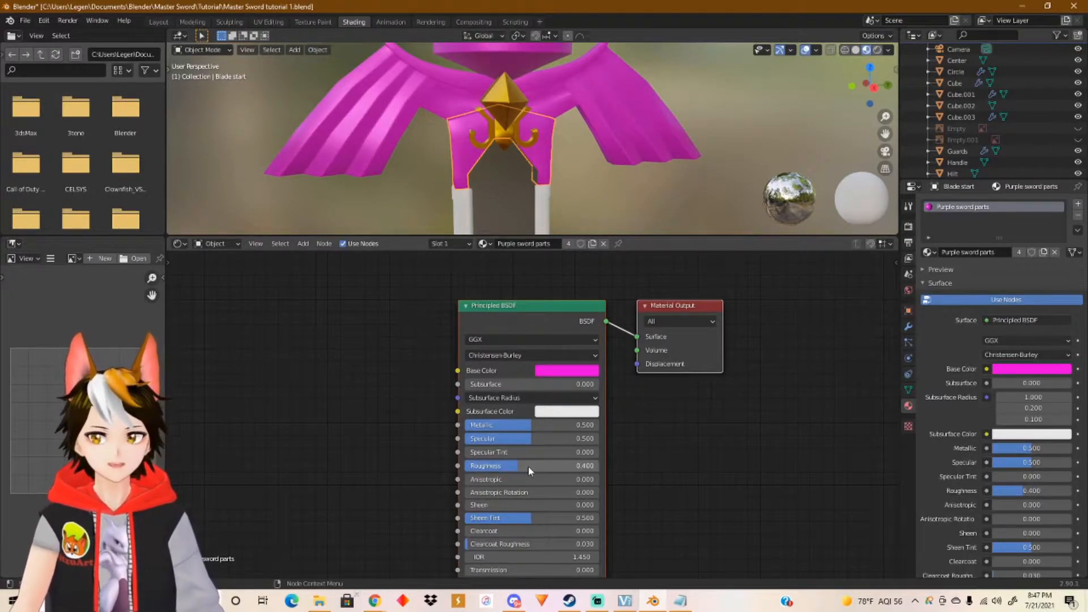
Try a different Specular value on the "Purple sword parts" material and undo it.
{"action": "middle_click_drag", "start_coordinate": [508, 144], "coordinate": [538, 217]}
{"action": "left_click_drag", "start_coordinate": [511, 438], "coordinate": [555, 444]}
{"action": "key", "text": "ctrl+z"}
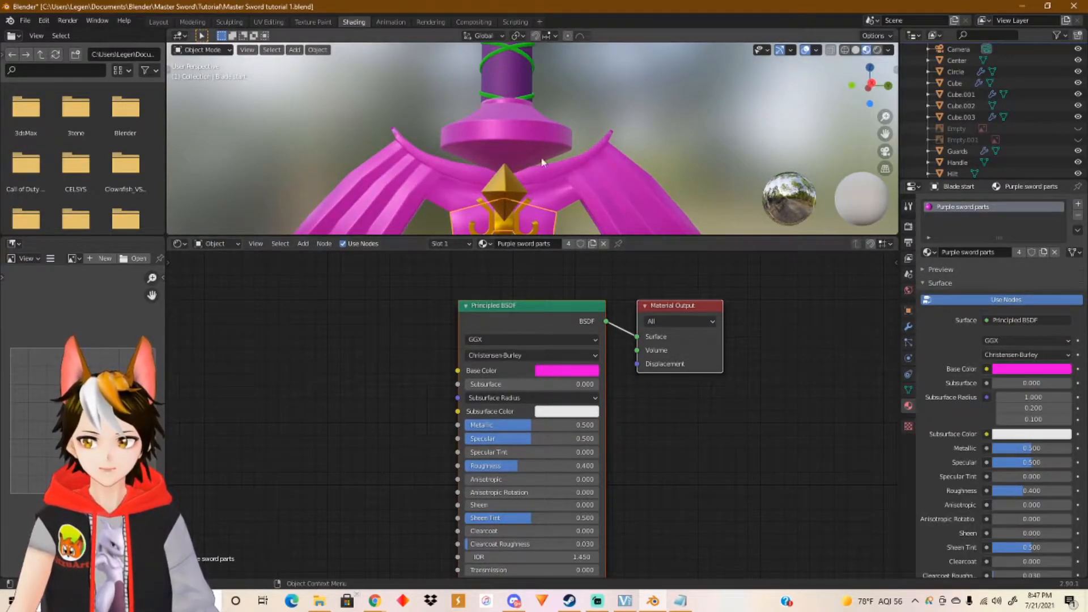
Select the Blade, try its material's Specular at 1.000, and settle on 0.800.
{"action": "middle_click_drag", "start_coordinate": [549, 209], "coordinate": [554, 43], "text": "shift"}
{"action": "left_click", "coordinate": [517, 208]}
{"action": "left_click_drag", "start_coordinate": [532, 438], "coordinate": [599, 439]}
{"action": "scroll", "coordinate": [530, 184], "scroll_direction": "down", "scroll_amount": 3}
{"action": "middle_click_drag", "start_coordinate": [530, 184], "coordinate": [508, 67]}
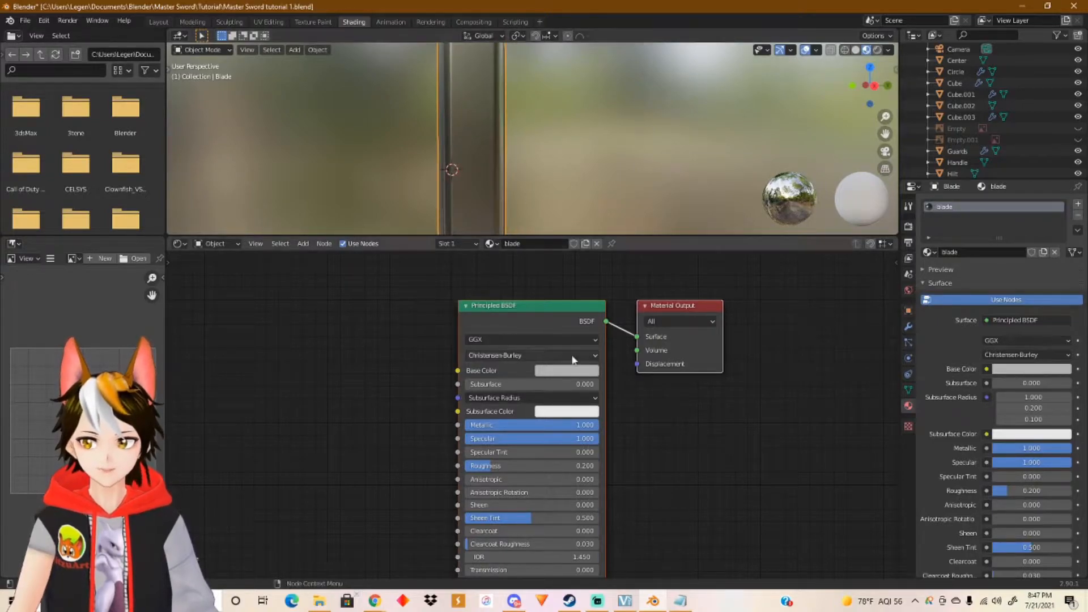
{"action": "left_click", "coordinate": [574, 440]}
{"action": "type", "text": ".8"}
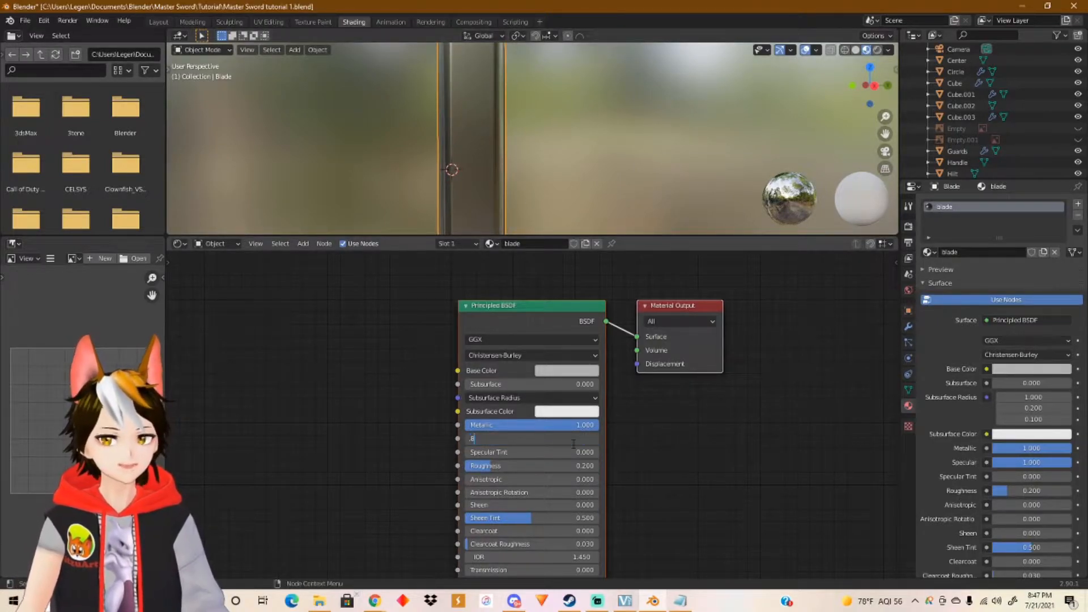
{"action": "key", "text": "Return"}
Give the white pieces at the base of the blade (Cube.003) a new material named "Ricasso".
{"action": "scroll", "coordinate": [546, 134], "scroll_direction": "down", "scroll_amount": 3}
{"action": "middle_click_drag", "start_coordinate": [545, 131], "coordinate": [548, 226], "text": "shift"}
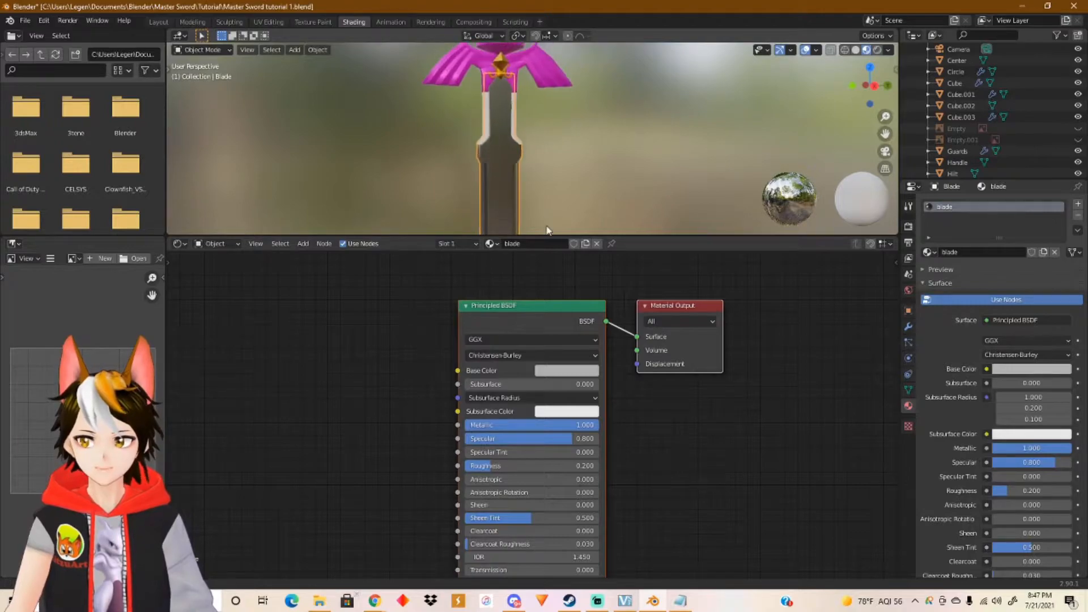
{"action": "scroll", "coordinate": [548, 149], "scroll_direction": "up", "scroll_amount": 2}
{"action": "middle_click_drag", "start_coordinate": [538, 145], "coordinate": [557, 203], "text": "shift"}
{"action": "scroll", "coordinate": [557, 203], "scroll_direction": "up", "scroll_amount": 2}
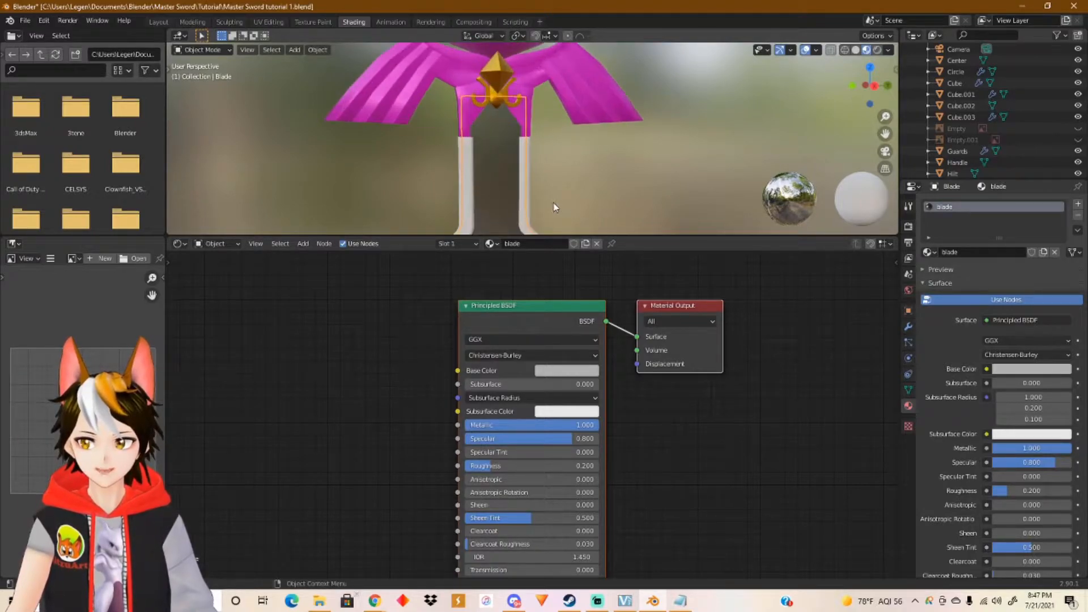
{"action": "left_click", "coordinate": [467, 187]}
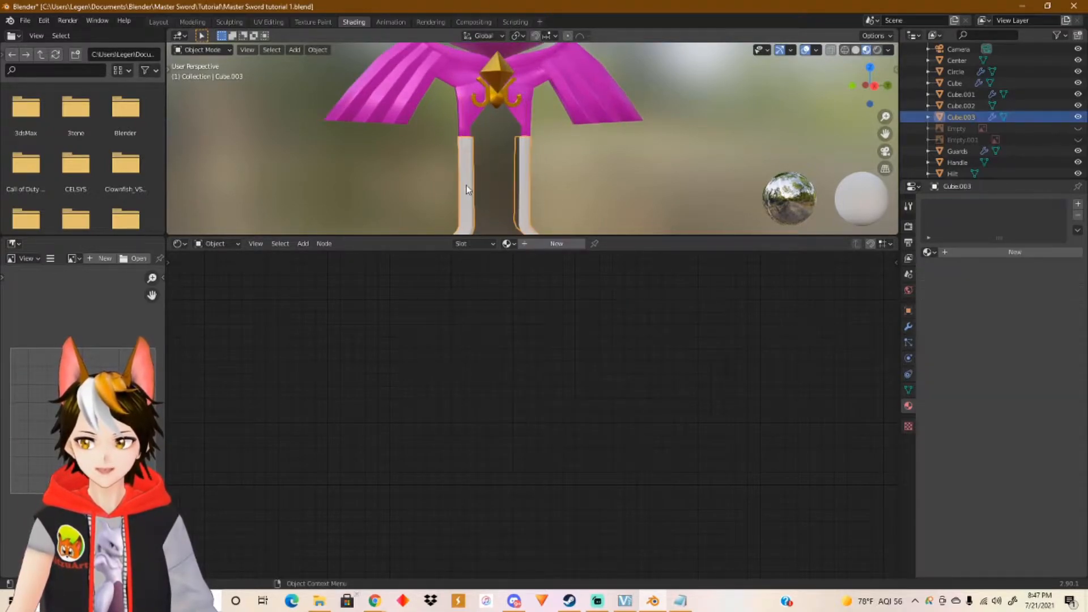
{"action": "left_click", "coordinate": [526, 243]}
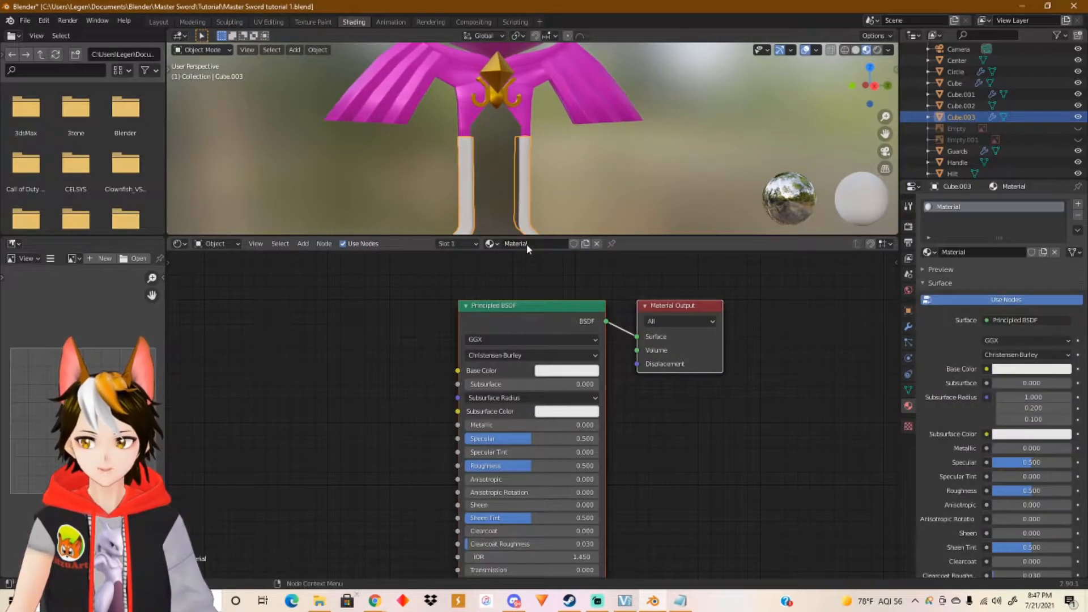
{"action": "double_click", "coordinate": [964, 207]}
{"action": "key", "text": "BackSpace"}
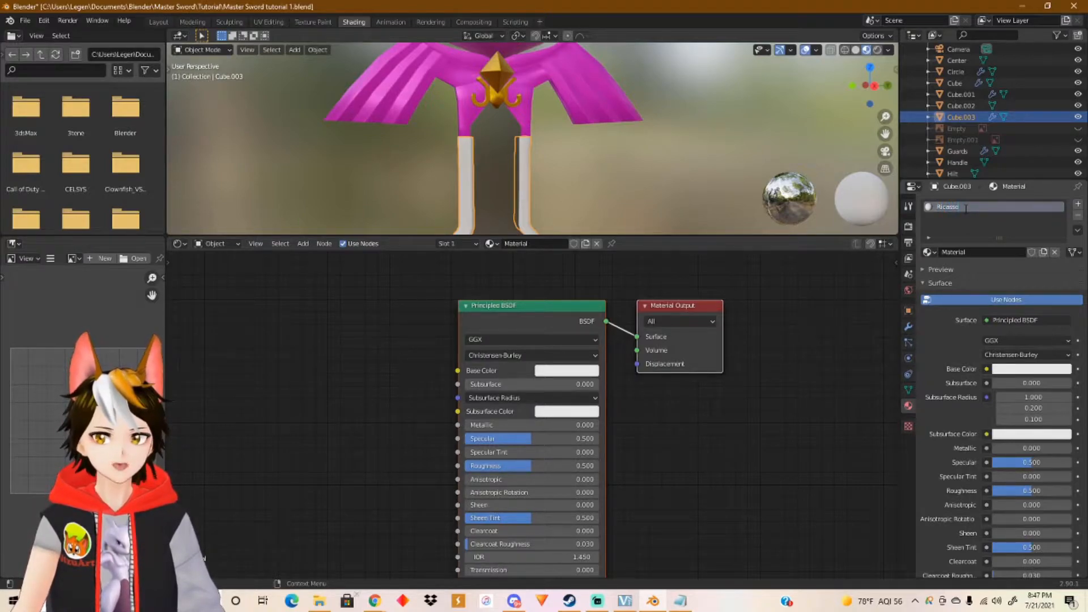
{"action": "key", "text": "Return"}
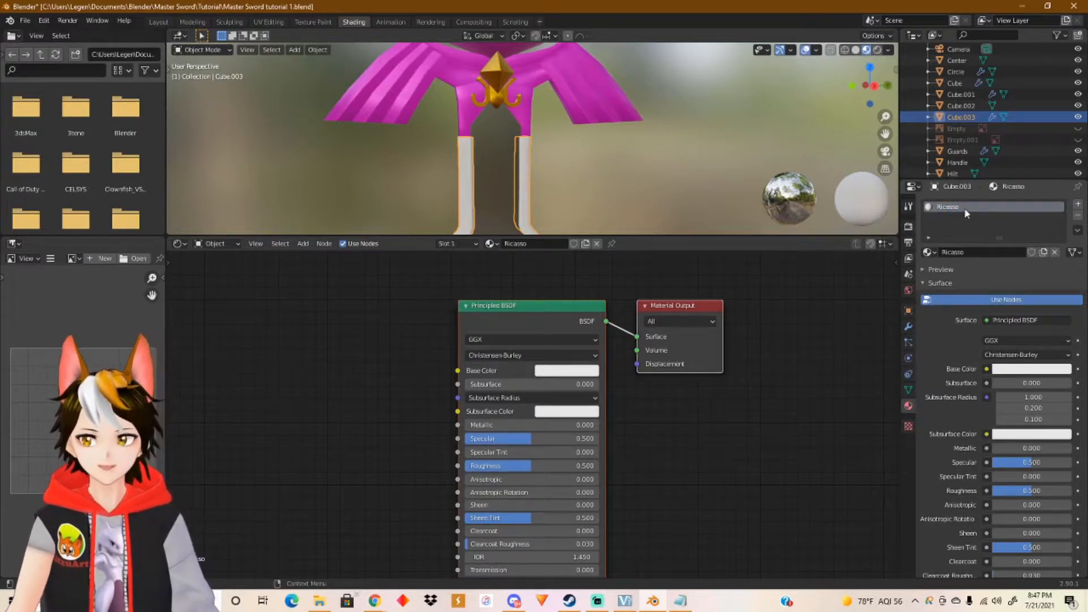
Switch to the Layout workspace and compare the deselected sword in Rendered and Material Preview shading.
{"action": "middle_click_drag", "start_coordinate": [559, 211], "coordinate": [559, 151]}
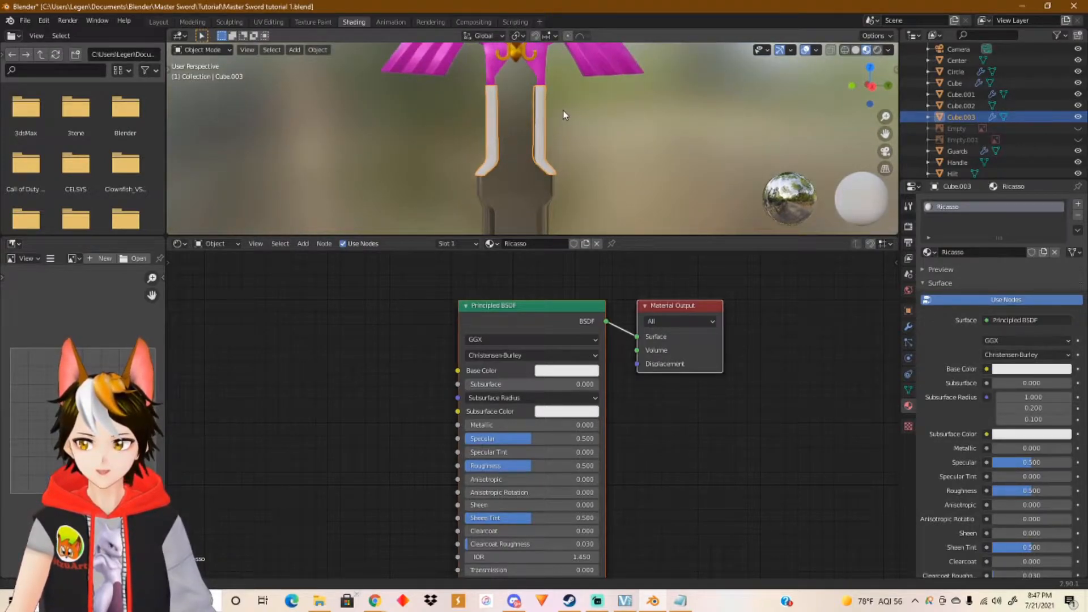
{"action": "middle_click_drag", "start_coordinate": [563, 110], "coordinate": [569, 181], "text": "shift"}
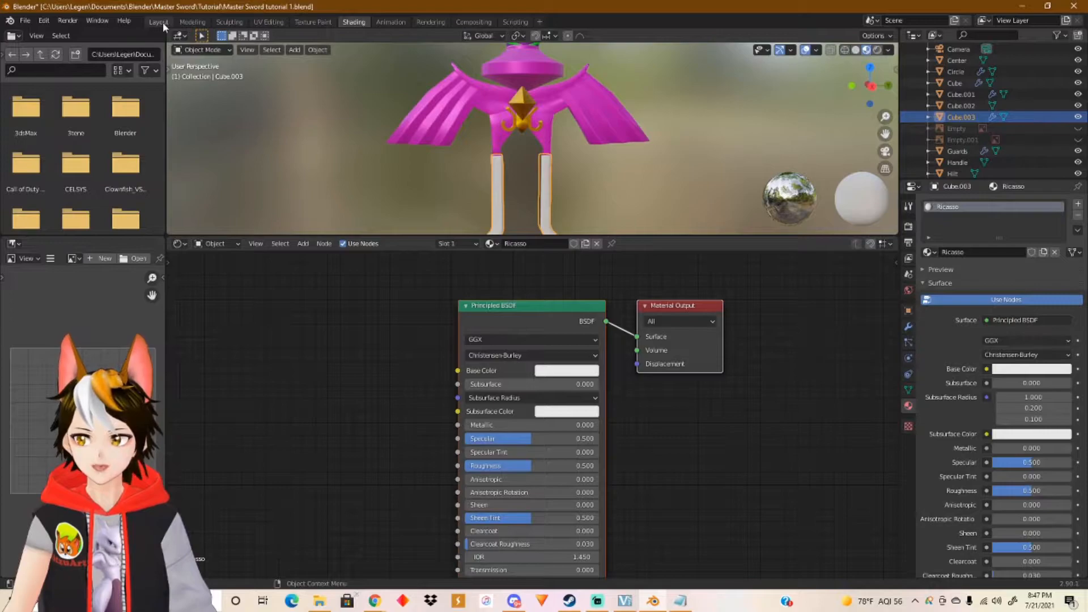
{"action": "left_click", "coordinate": [160, 22]}
{"action": "left_click", "coordinate": [877, 49]}
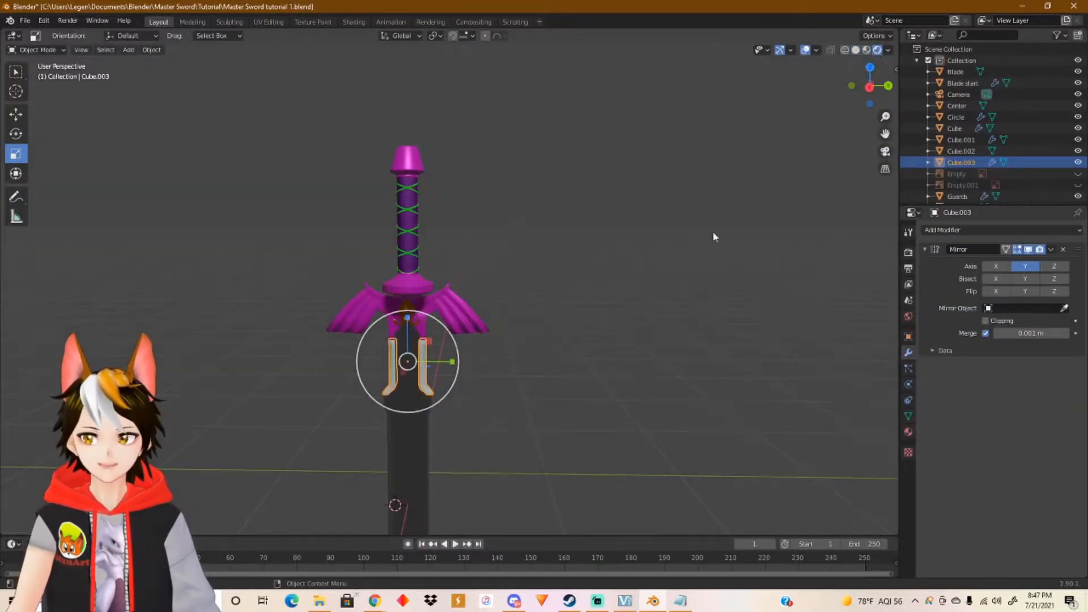
{"action": "mouse_move", "coordinate": [498, 338]}
{"action": "middle_mouse_down", "text": "shift"}
{"action": "mouse_move", "coordinate": [548, 244]}
{"action": "mouse_move", "coordinate": [573, 230]}
{"action": "mouse_move", "coordinate": [595, 260]}
{"action": "mouse_move", "coordinate": [578, 281]}
{"action": "mouse_move", "coordinate": [519, 249]}
{"action": "middle_mouse_up", "text": "shift"}
{"action": "left_click", "coordinate": [595, 250]}
{"action": "left_click", "coordinate": [866, 50]}
{"action": "mouse_move", "coordinate": [542, 289]}
{"action": "middle_mouse_down"}
{"action": "mouse_move", "coordinate": [595, 313]}
{"action": "mouse_move", "coordinate": [614, 308]}
{"action": "mouse_move", "coordinate": [612, 323]}
{"action": "mouse_move", "coordinate": [622, 240]}
{"action": "mouse_move", "coordinate": [527, 229]}
{"action": "mouse_move", "coordinate": [597, 228]}
{"action": "mouse_move", "coordinate": [607, 242]}
{"action": "middle_mouse_up"}
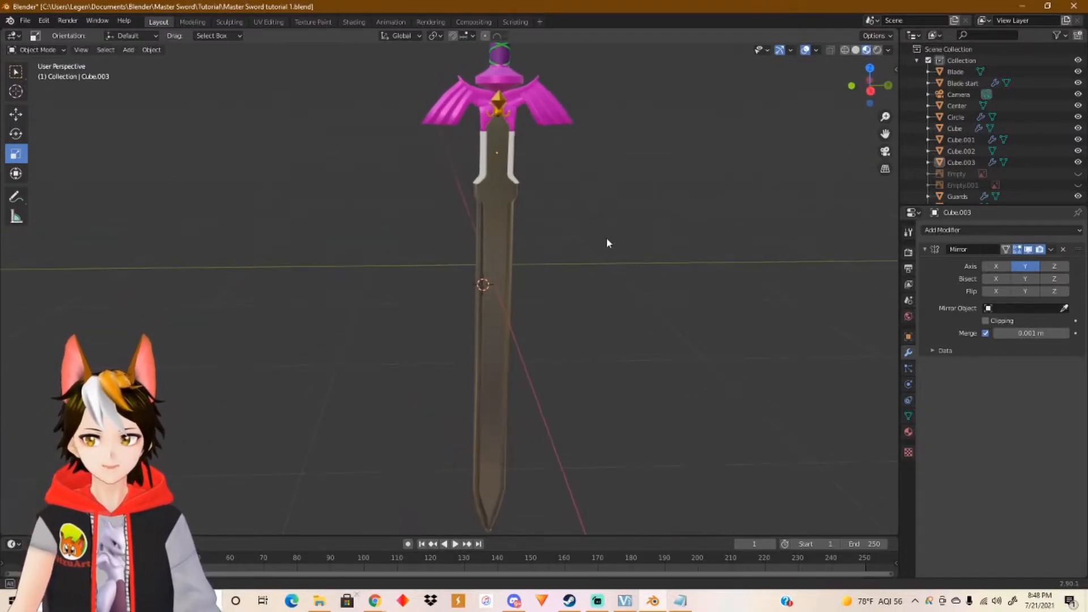
Examine the sword in Rendered shading from several distances and angles, and return the viewport to Material Preview.
{"action": "left_click", "coordinate": [878, 50]}
{"action": "middle_click_drag", "start_coordinate": [726, 198], "coordinate": [644, 228]}
{"action": "scroll", "coordinate": [642, 231], "scroll_direction": "down", "scroll_amount": 4}
{"action": "scroll", "coordinate": [637, 228], "scroll_direction": "down", "scroll_amount": 3}
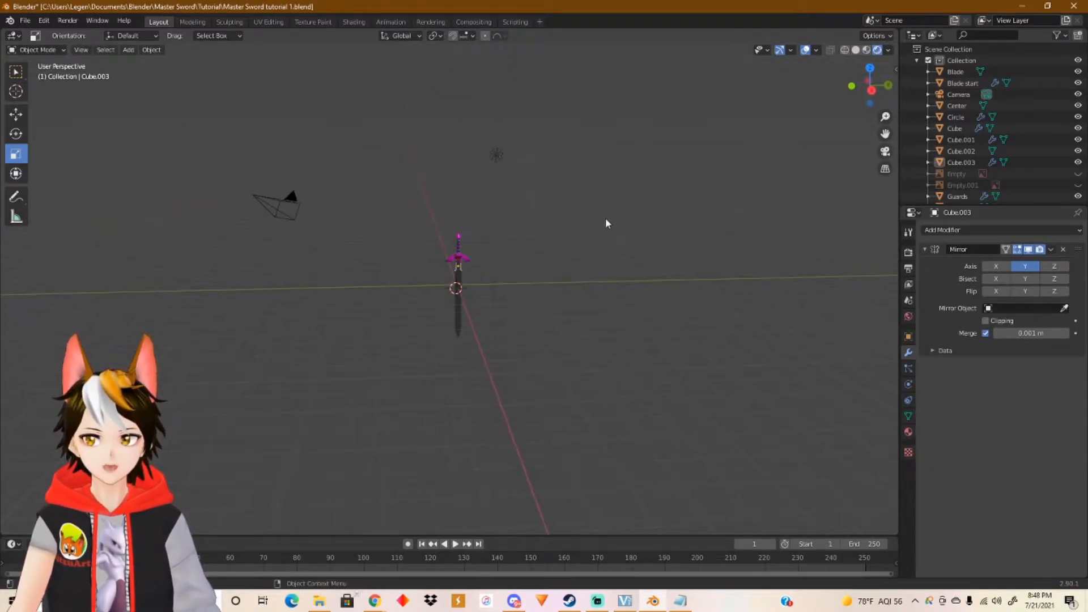
{"action": "scroll", "coordinate": [532, 208], "scroll_direction": "up", "scroll_amount": 7}
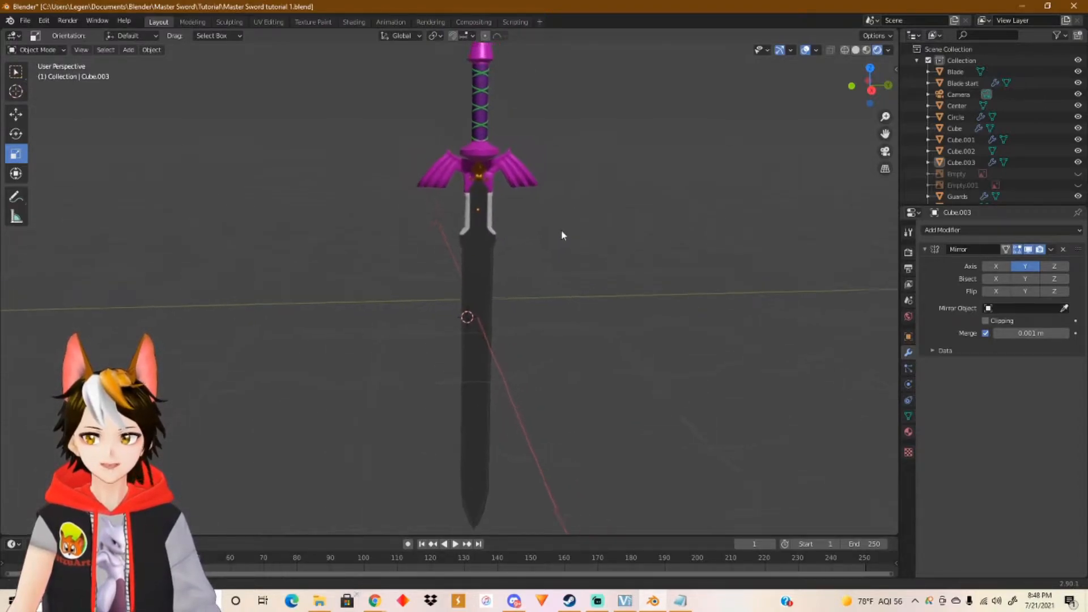
{"action": "scroll", "coordinate": [554, 240], "scroll_direction": "up", "scroll_amount": 2}
{"action": "mouse_move", "coordinate": [555, 240]}
{"action": "middle_mouse_down"}
{"action": "mouse_move", "coordinate": [553, 270]}
{"action": "mouse_move", "coordinate": [556, 223]}
{"action": "mouse_move", "coordinate": [528, 241]}
{"action": "mouse_move", "coordinate": [561, 233]}
{"action": "mouse_move", "coordinate": [624, 245]}
{"action": "mouse_move", "coordinate": [634, 260]}
{"action": "mouse_move", "coordinate": [554, 255]}
{"action": "mouse_move", "coordinate": [527, 214]}
{"action": "mouse_move", "coordinate": [535, 243]}
{"action": "mouse_move", "coordinate": [570, 243]}
{"action": "middle_mouse_up"}
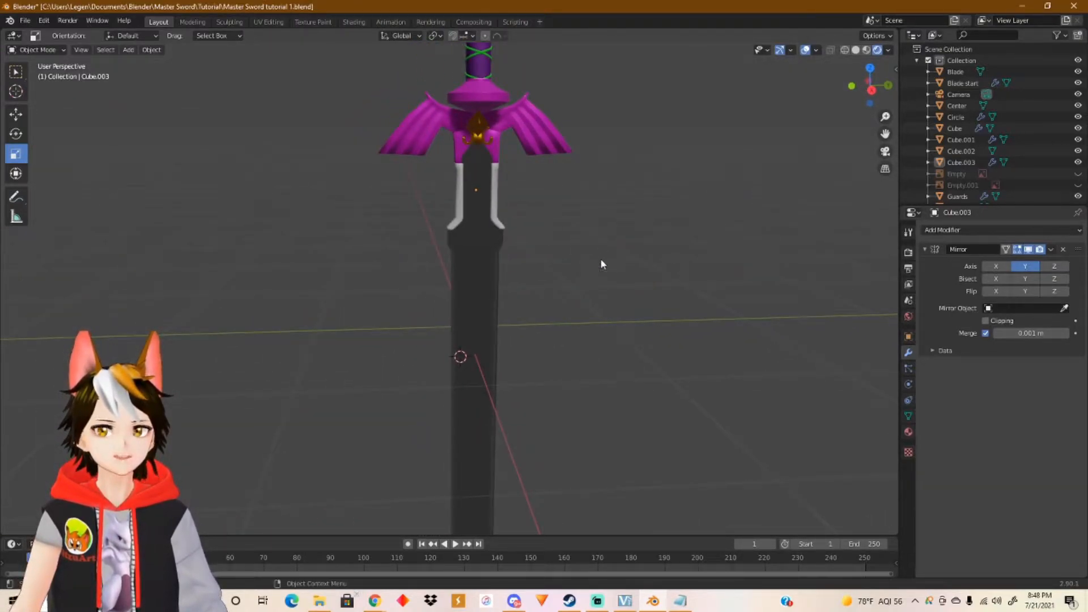
{"action": "scroll", "coordinate": [606, 251], "scroll_direction": "up", "scroll_amount": 3}
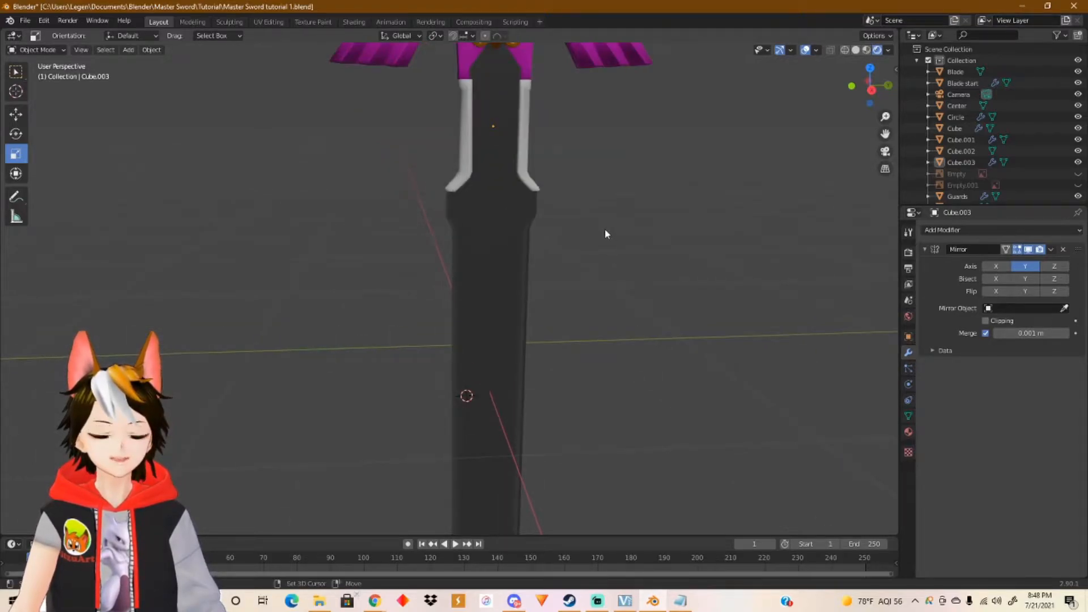
{"action": "scroll", "coordinate": [607, 234], "scroll_direction": "down", "scroll_amount": 3}
{"action": "middle_click_drag", "start_coordinate": [620, 227], "coordinate": [563, 225]}
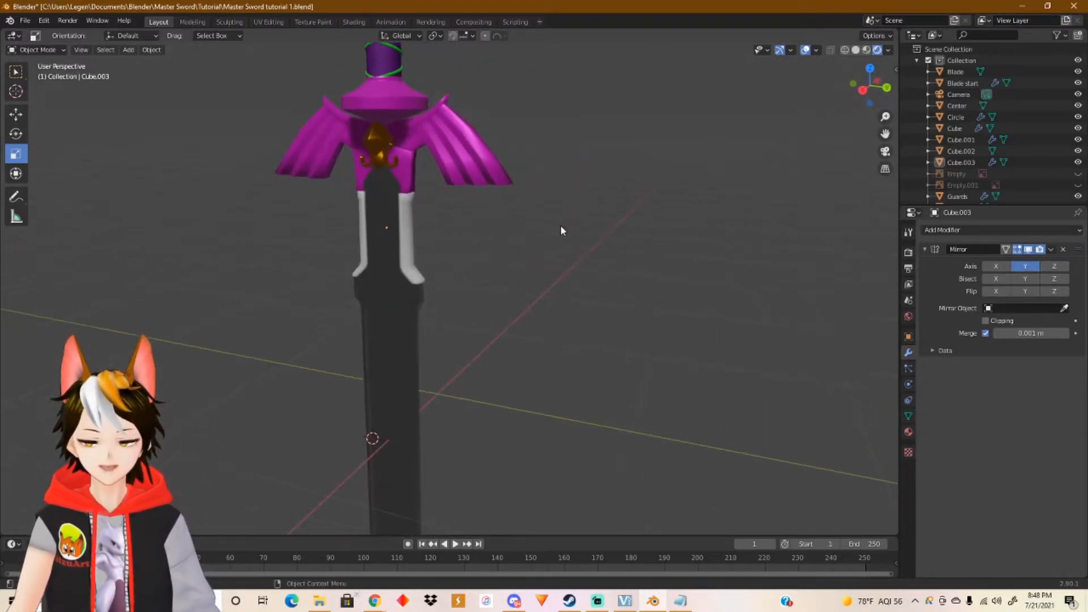
{"action": "middle_click_drag", "start_coordinate": [484, 223], "coordinate": [581, 283], "text": "shift"}
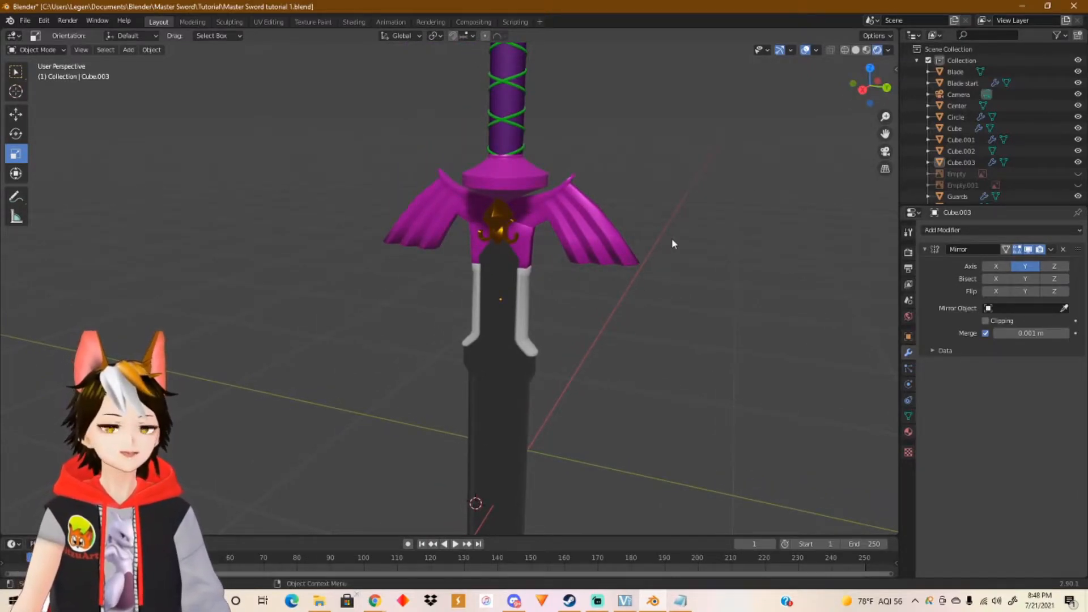
{"action": "left_click", "coordinate": [866, 51]}
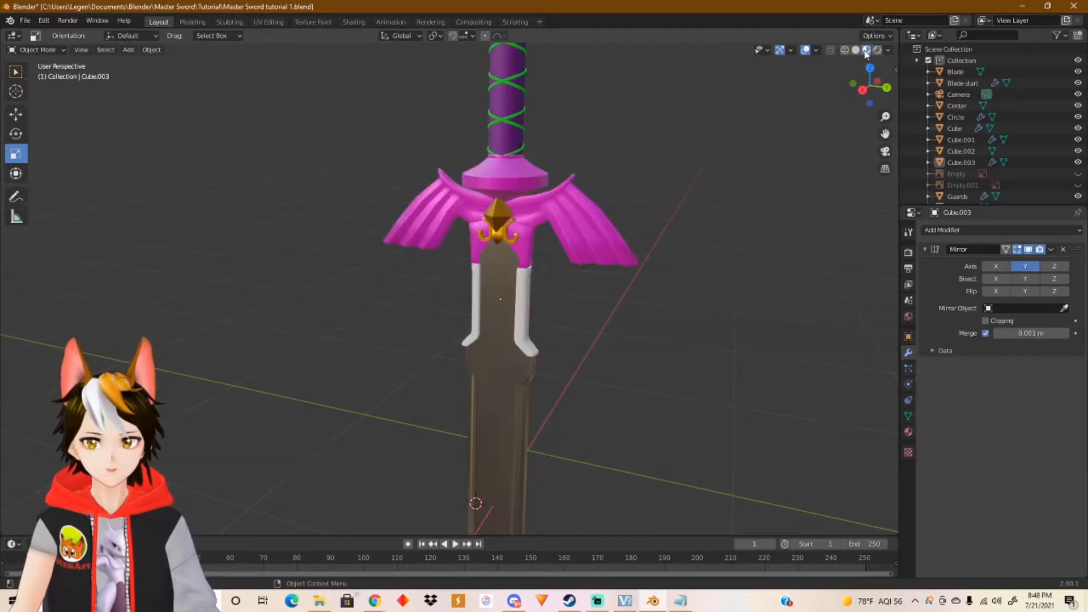
{"action": "middle_click_drag", "start_coordinate": [590, 238], "coordinate": [653, 232]}
{"action": "middle_click_drag", "start_coordinate": [580, 245], "coordinate": [559, 252]}
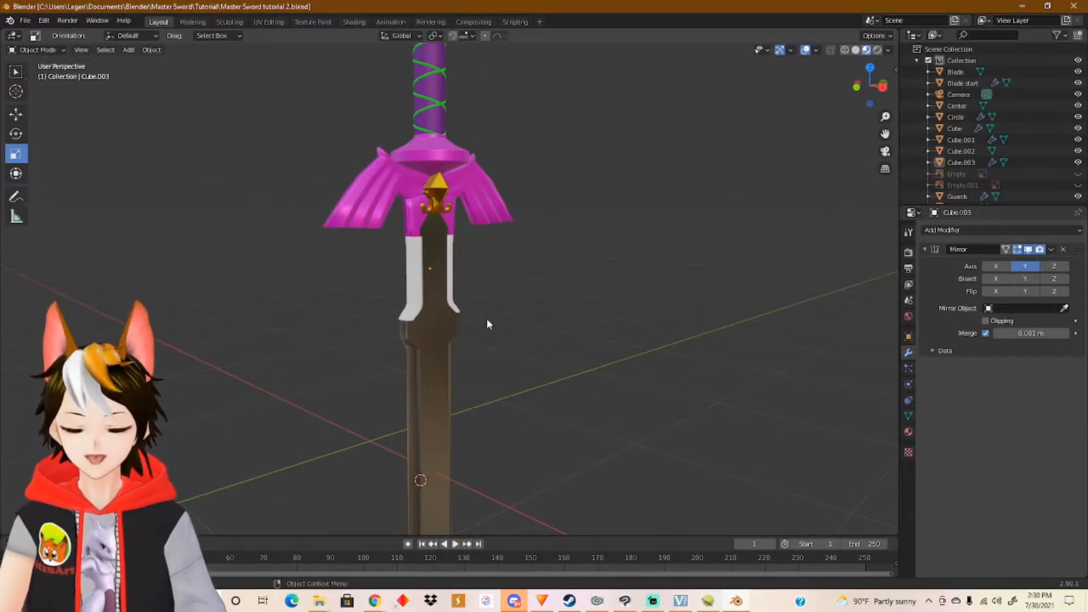
Select the Hilt piece at the top of the handle and open its object transform properties.
{"action": "middle_click_drag", "start_coordinate": [482, 314], "coordinate": [568, 425], "text": "shift"}
{"action": "middle_click_drag", "start_coordinate": [598, 314], "coordinate": [633, 359], "text": "shift"}
{"action": "middle_click_drag", "start_coordinate": [578, 340], "coordinate": [548, 371]}
{"action": "scroll", "coordinate": [624, 340], "scroll_direction": "up", "scroll_amount": 2}
{"action": "middle_click_drag", "start_coordinate": [642, 313], "coordinate": [558, 389], "text": "shift"}
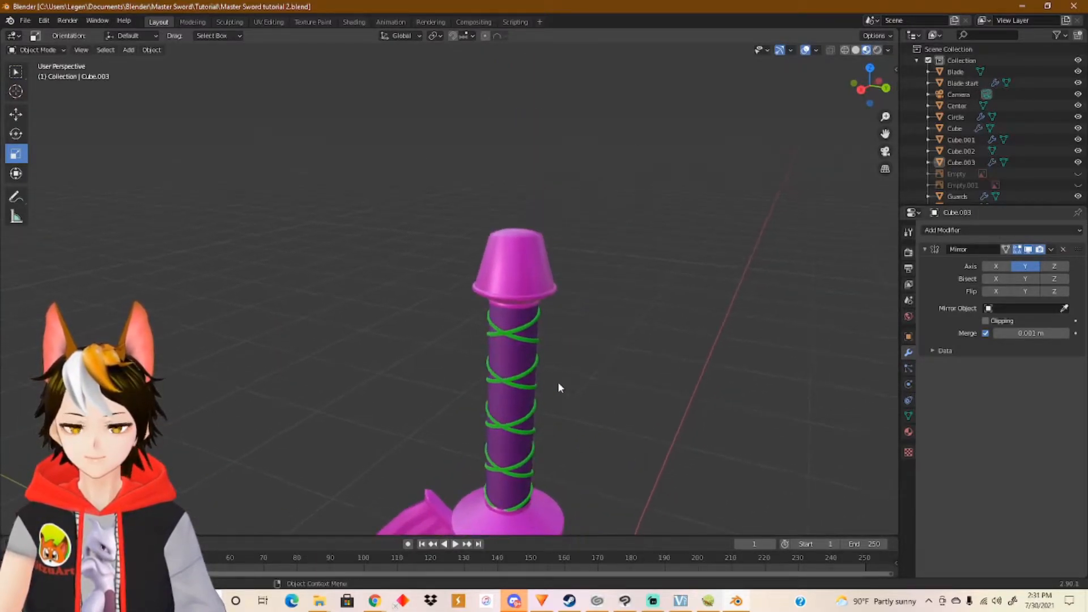
{"action": "left_click", "coordinate": [529, 275]}
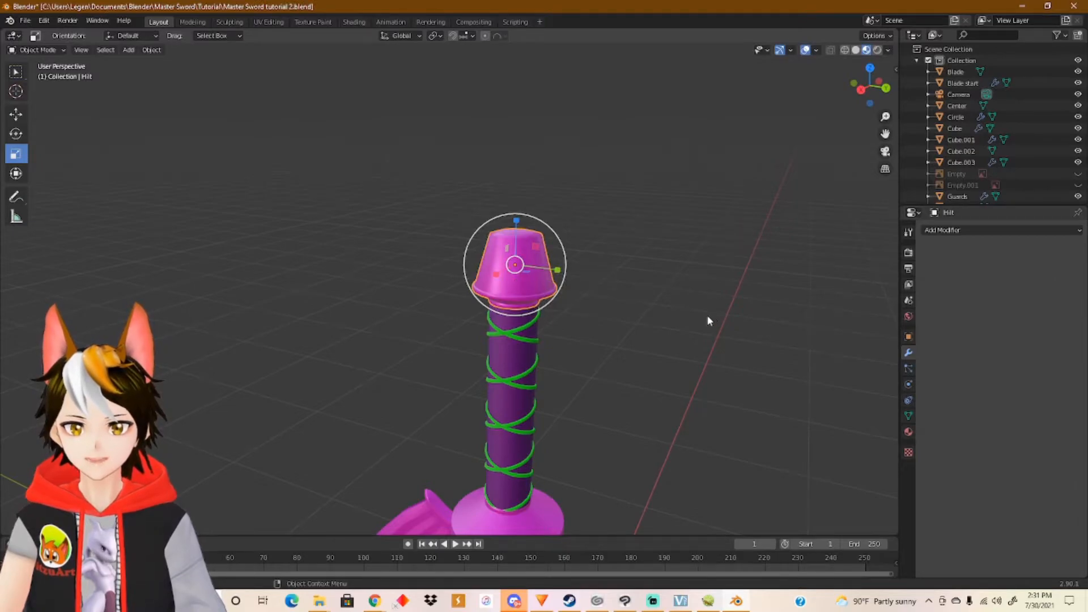
{"action": "left_click", "coordinate": [908, 338]}
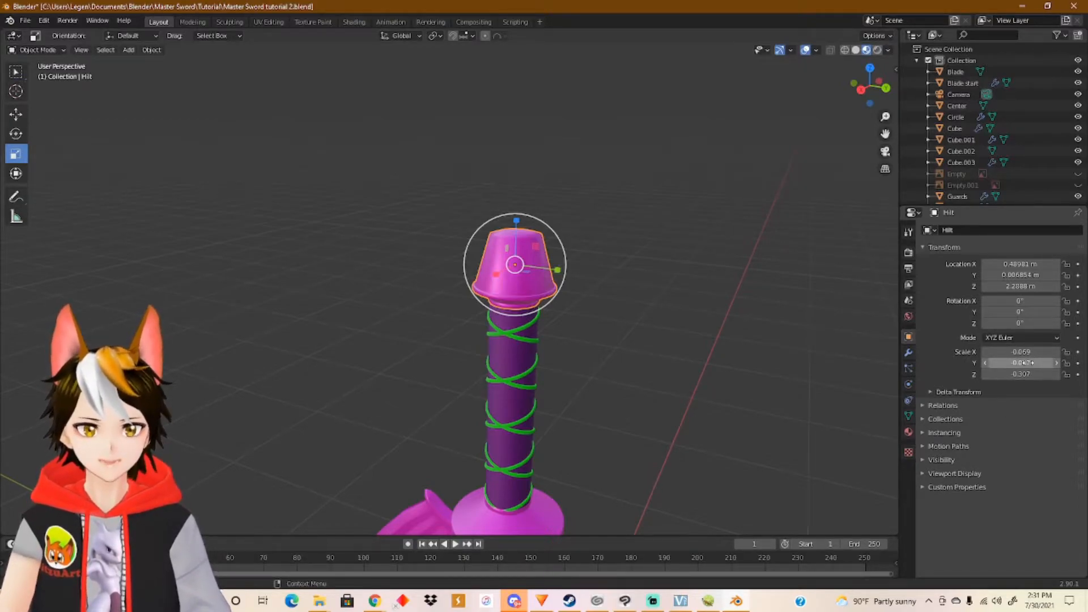
Set the Hilt's Y scale to 0.069 to match its X scale.
{"action": "scroll", "coordinate": [644, 315], "scroll_direction": "up", "scroll_amount": 3}
{"action": "middle_click_drag", "start_coordinate": [691, 330], "coordinate": [602, 303]}
{"action": "scroll", "coordinate": [696, 332], "scroll_direction": "up", "scroll_amount": 3}
{"action": "middle_click_drag", "start_coordinate": [667, 303], "coordinate": [522, 157], "text": "shift"}
{"action": "middle_click_drag", "start_coordinate": [608, 339], "coordinate": [491, 317]}
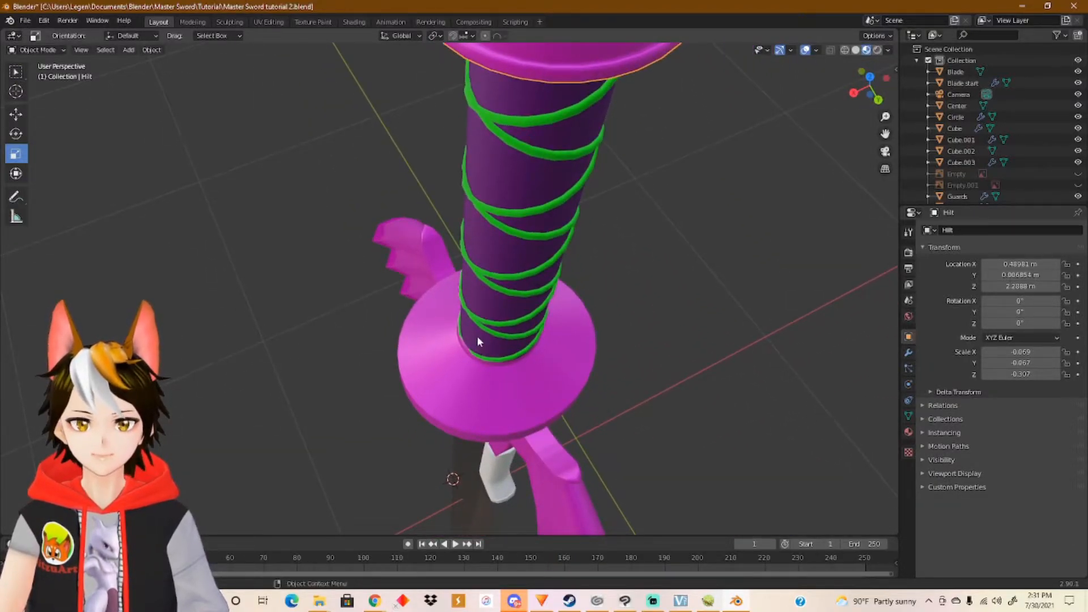
{"action": "middle_click_drag", "start_coordinate": [485, 356], "coordinate": [524, 337]}
{"action": "middle_click_drag", "start_coordinate": [546, 268], "coordinate": [534, 392]}
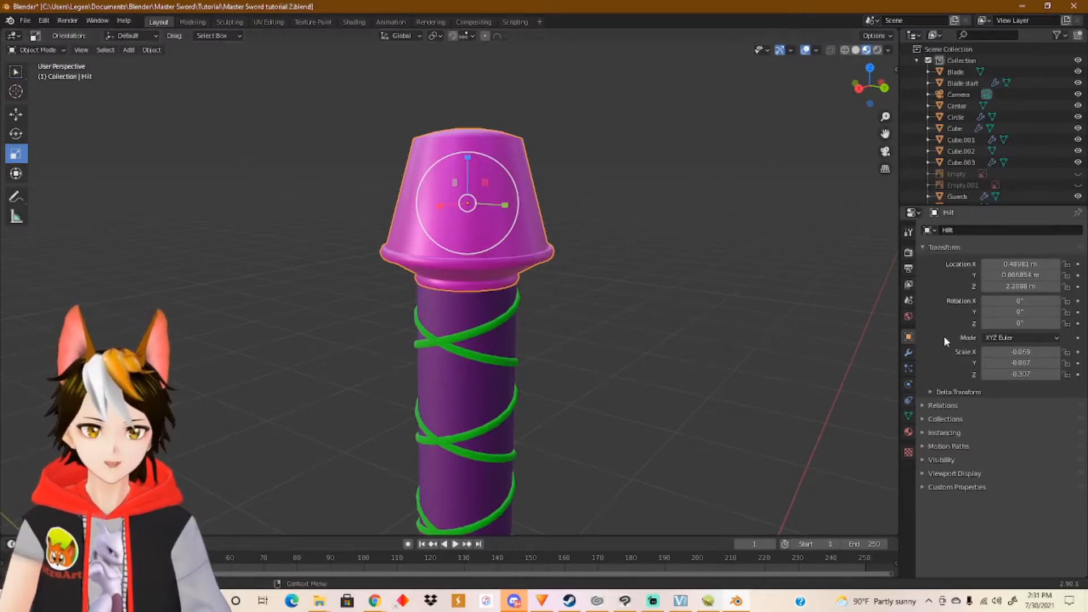
{"action": "left_click", "coordinate": [1035, 363]}
{"action": "type", "text": "0"}
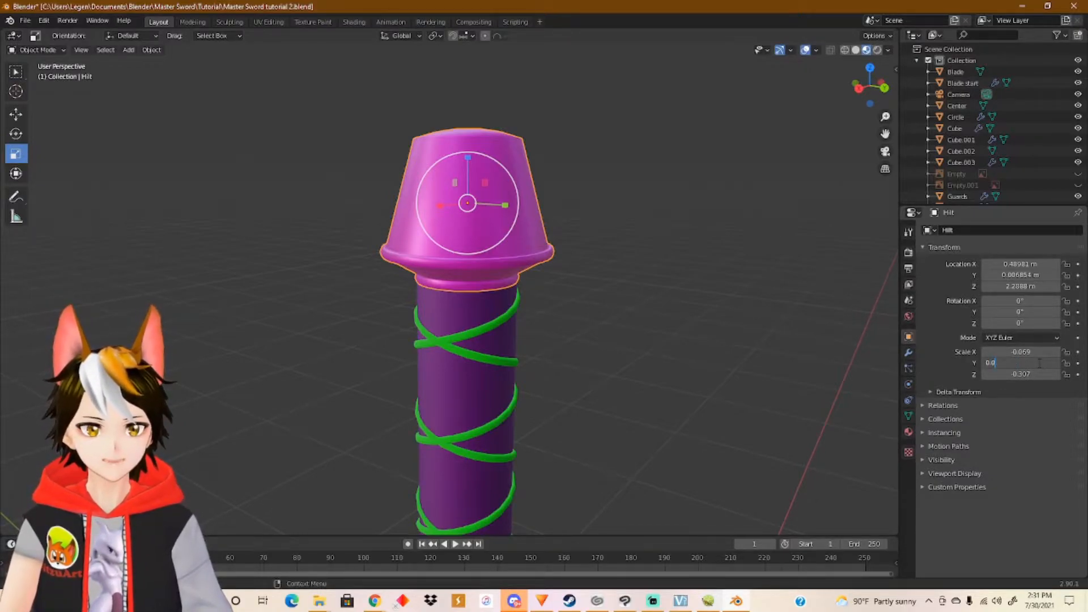
{"action": "key", "text": "Return"}
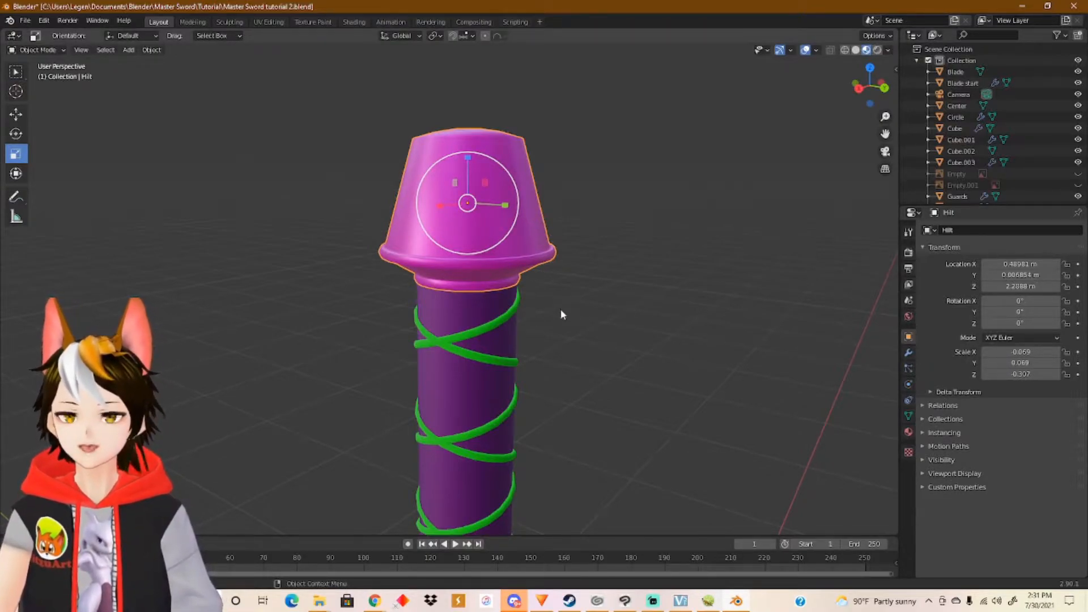
{"action": "mouse_move", "coordinate": [468, 233]}
{"action": "left_mouse_down"}
{"action": "mouse_move", "coordinate": [462, 241]}
{"action": "mouse_move", "coordinate": [460, 230]}
{"action": "left_mouse_up"}
{"action": "right_click", "coordinate": [461, 230]}
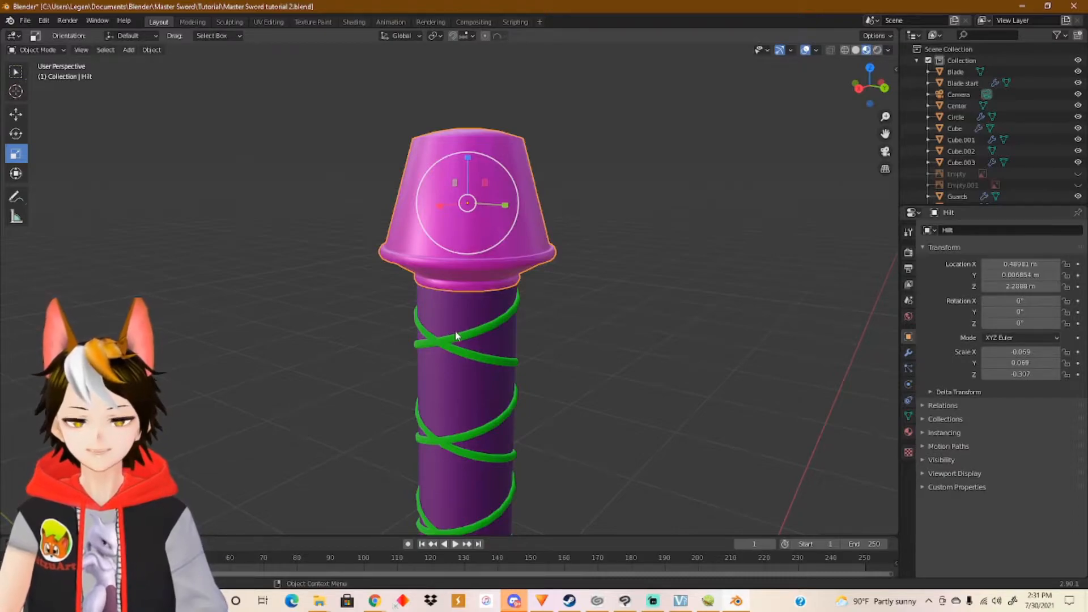
Select the purple Handle below the hilt and set its Y scale to 0.07.
{"action": "left_click", "coordinate": [460, 316]}
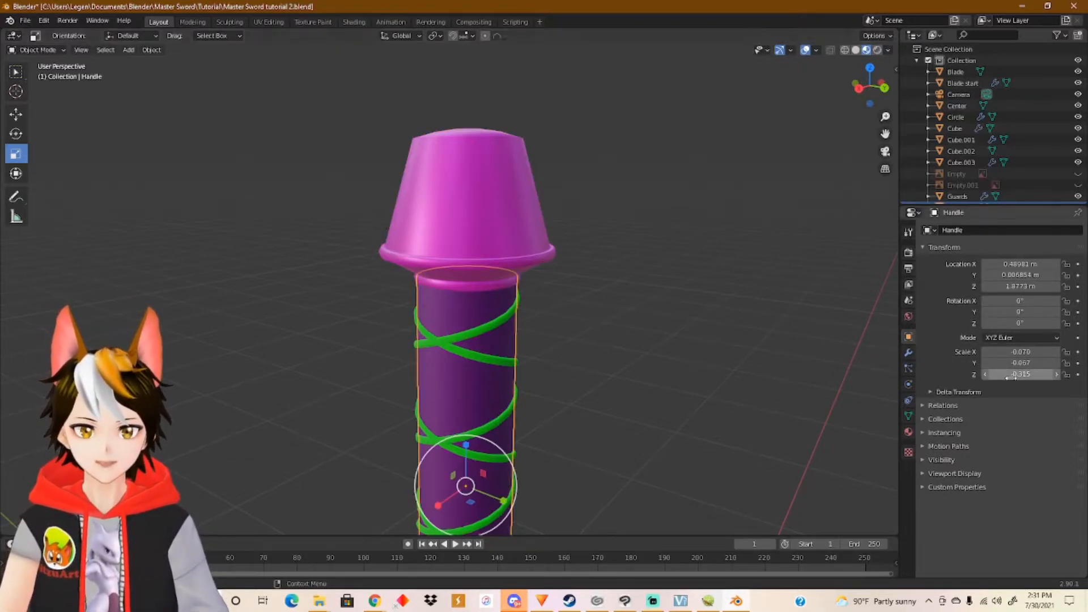
{"action": "left_click", "coordinate": [1040, 363]}
{"action": "type", "text": "0"}
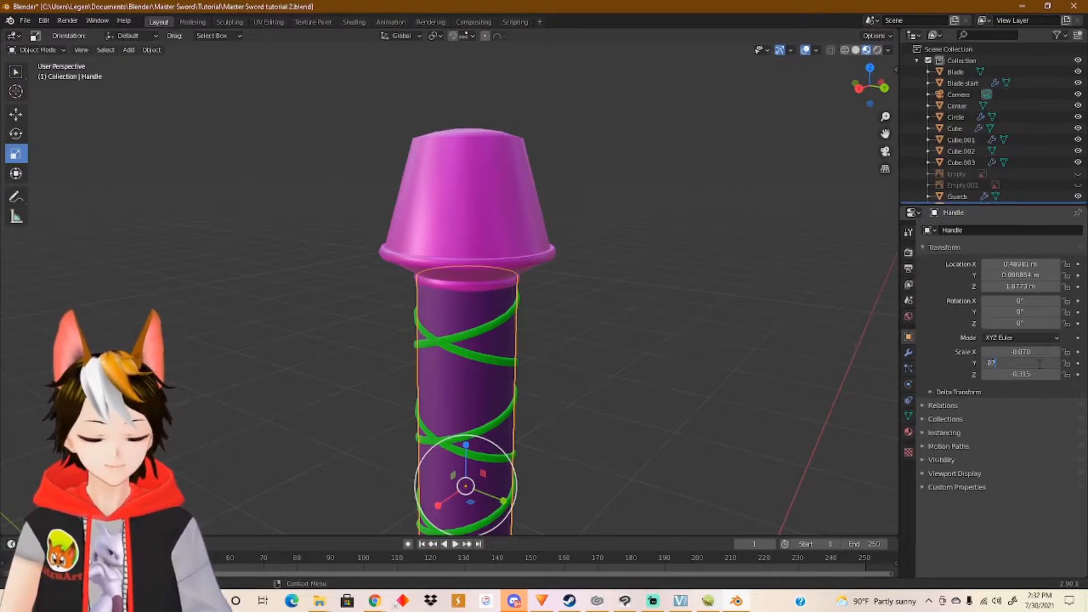
{"action": "key", "text": "Return"}
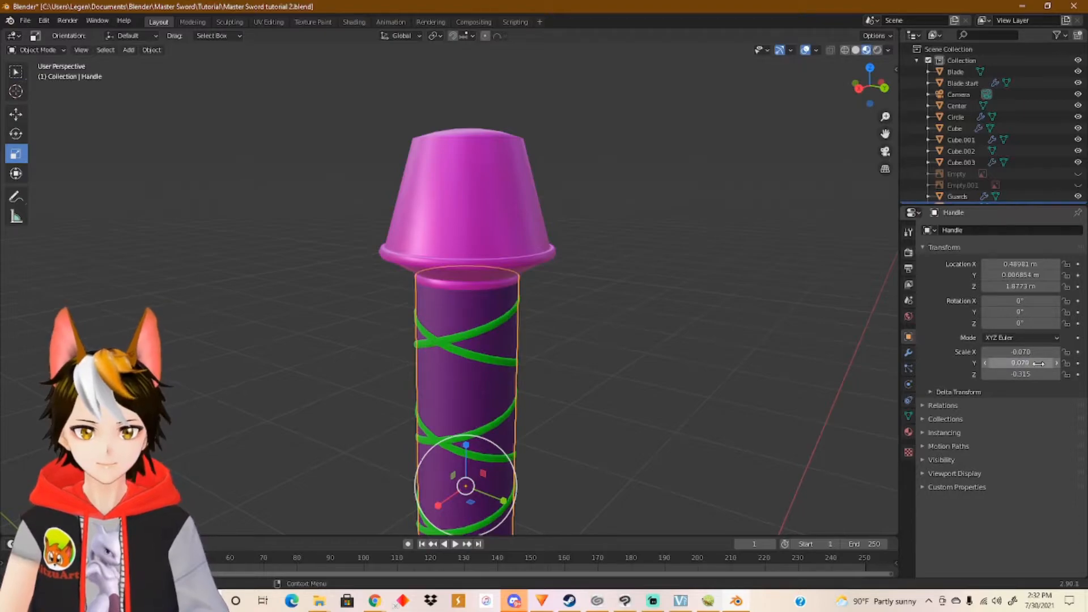
Select the Center disc between the handle and the guards, set its Y scale to 0.074, and check the sword's proportions.
{"action": "middle_click_drag", "start_coordinate": [652, 419], "coordinate": [704, 220], "text": "shift"}
{"action": "middle_click_drag", "start_coordinate": [647, 396], "coordinate": [645, 278], "text": "shift"}
{"action": "left_click", "coordinate": [590, 328]}
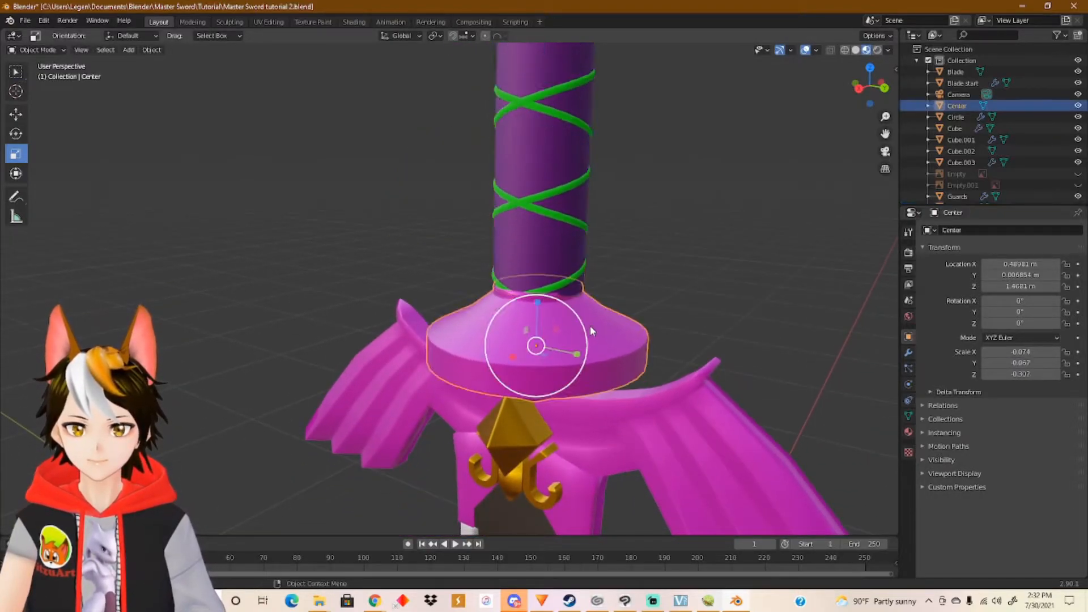
{"action": "left_click", "coordinate": [1035, 363]}
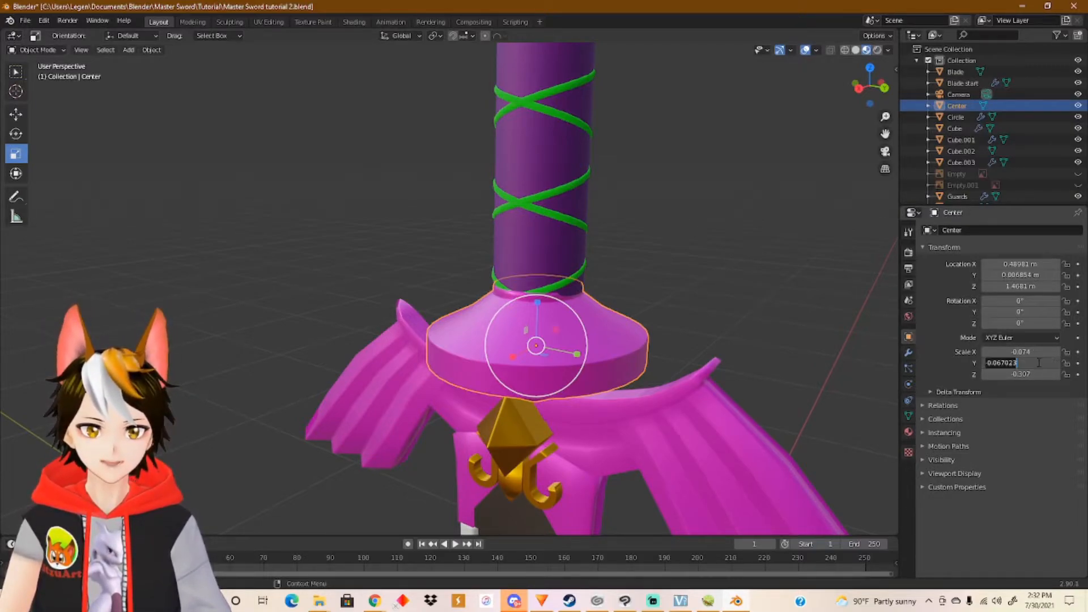
{"action": "type", "text": "0.074"}
{"action": "key", "text": "Return"}
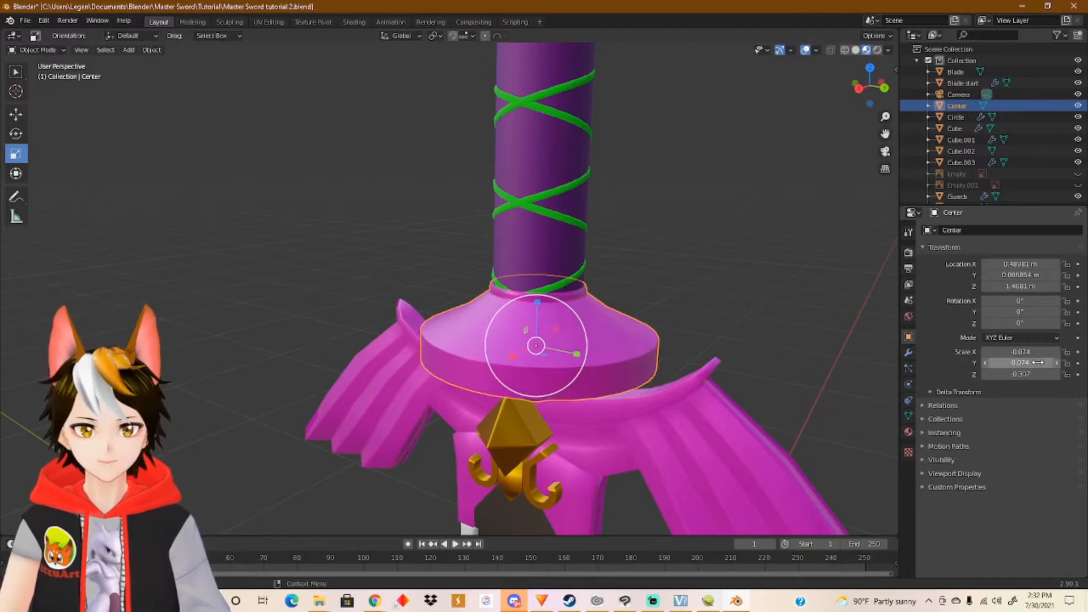
{"action": "middle_click_drag", "start_coordinate": [683, 325], "coordinate": [608, 300]}
{"action": "middle_click_drag", "start_coordinate": [613, 220], "coordinate": [608, 357], "text": "shift"}
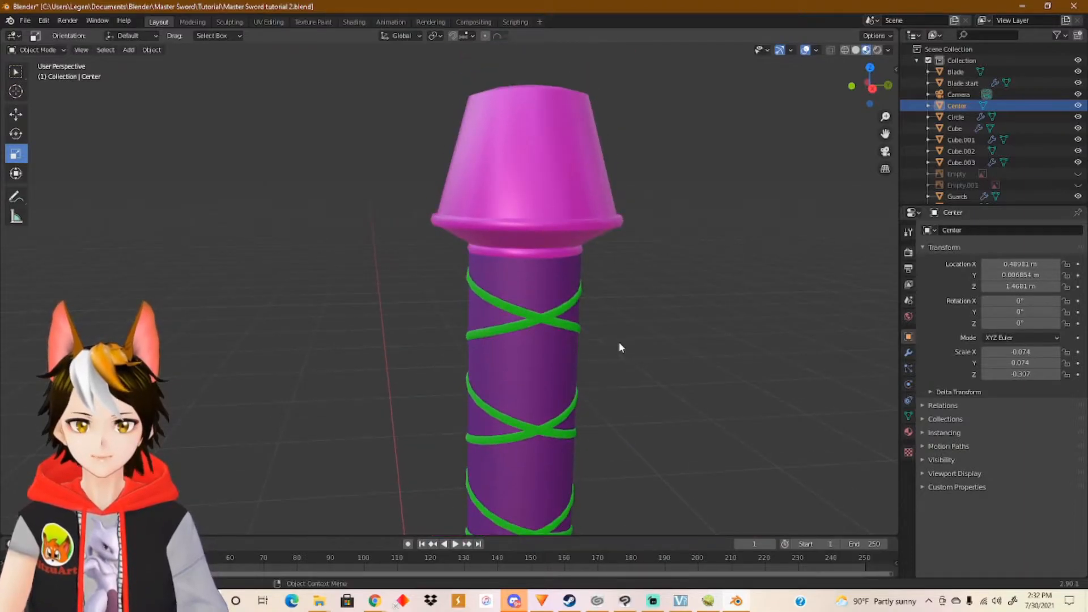
{"action": "scroll", "coordinate": [617, 342], "scroll_direction": "down", "scroll_amount": 4}
{"action": "mouse_move", "coordinate": [512, 387]}
{"action": "middle_mouse_down"}
{"action": "mouse_move", "coordinate": [596, 417]}
{"action": "mouse_move", "coordinate": [614, 311]}
{"action": "mouse_move", "coordinate": [593, 400]}
{"action": "mouse_move", "coordinate": [607, 339]}
{"action": "mouse_move", "coordinate": [586, 357]}
{"action": "middle_mouse_up"}
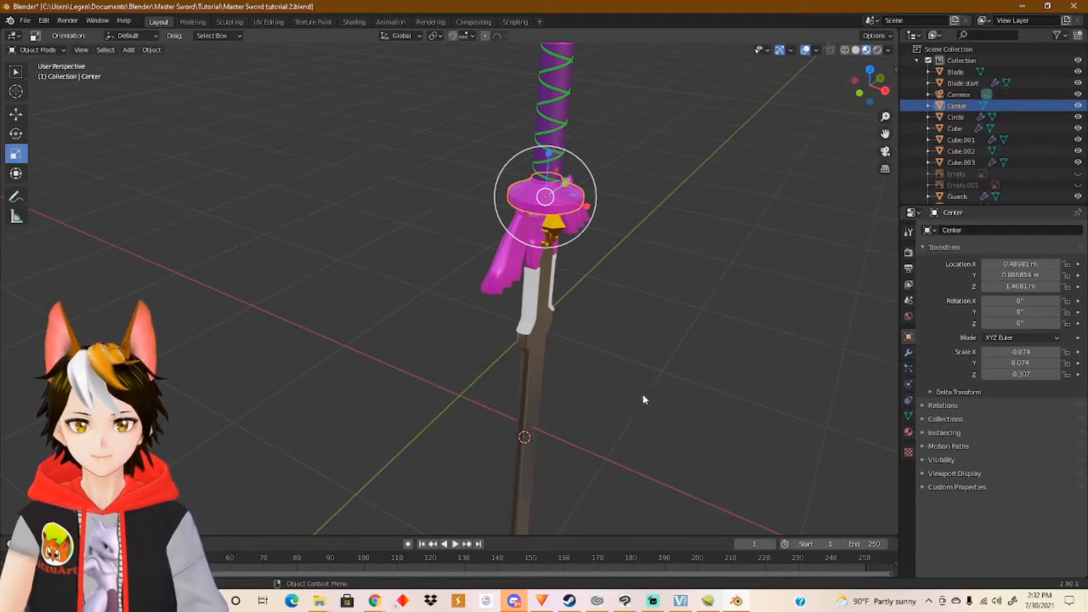
Set the X location of the Hilt pommel and the Handle to 0 m.
{"action": "middle_click_drag", "start_coordinate": [632, 329], "coordinate": [643, 421]}
{"action": "left_click", "coordinate": [590, 148]}
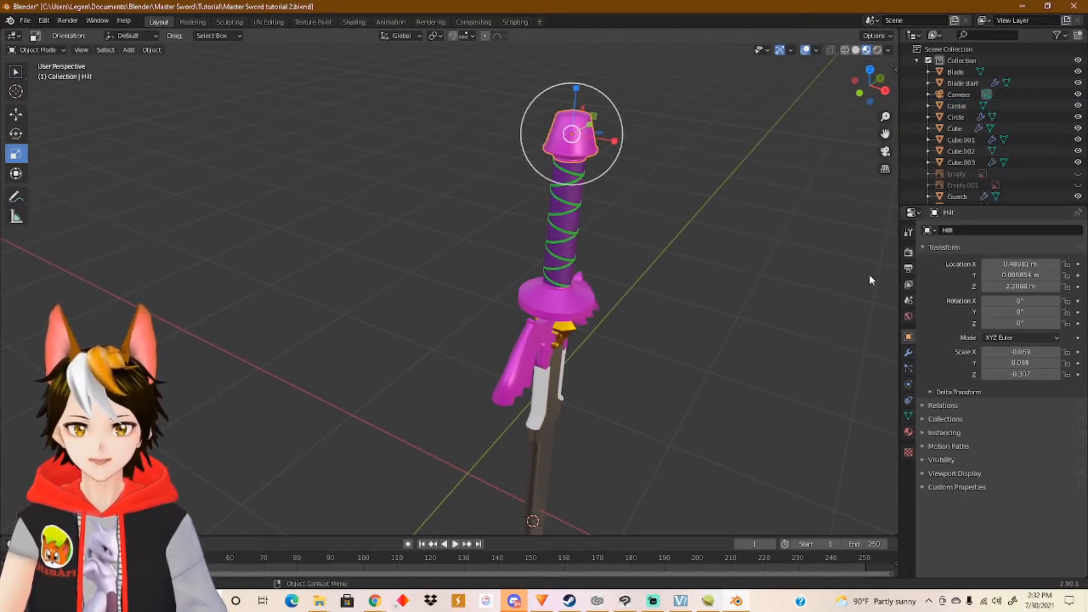
{"action": "double_click", "coordinate": [1017, 266]}
{"action": "type", "text": "0"}
{"action": "key", "text": "Return"}
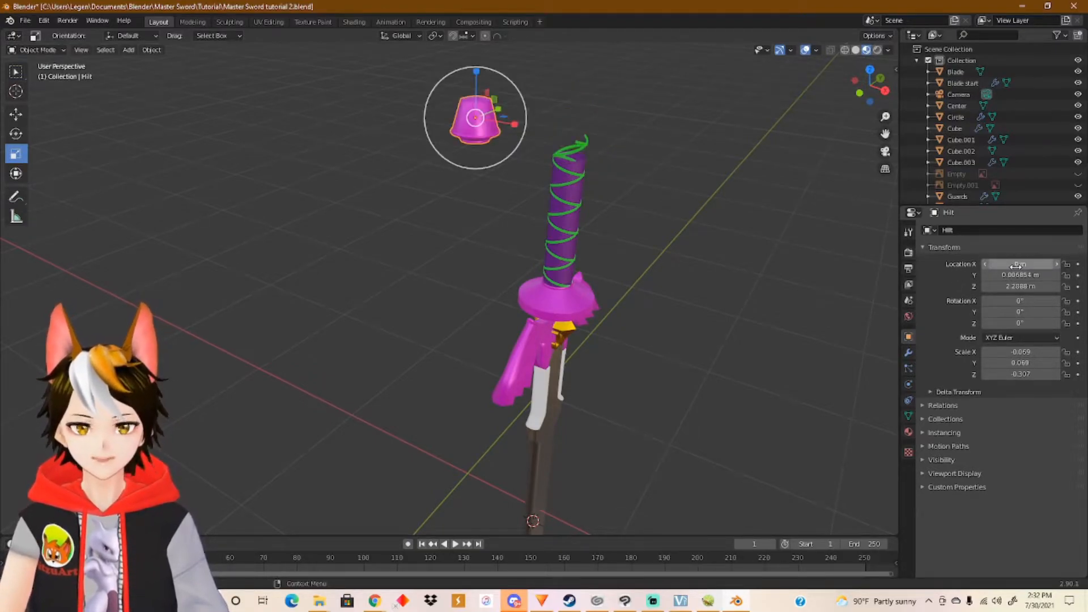
{"action": "left_click", "coordinate": [579, 197]}
{"action": "double_click", "coordinate": [1015, 264]}
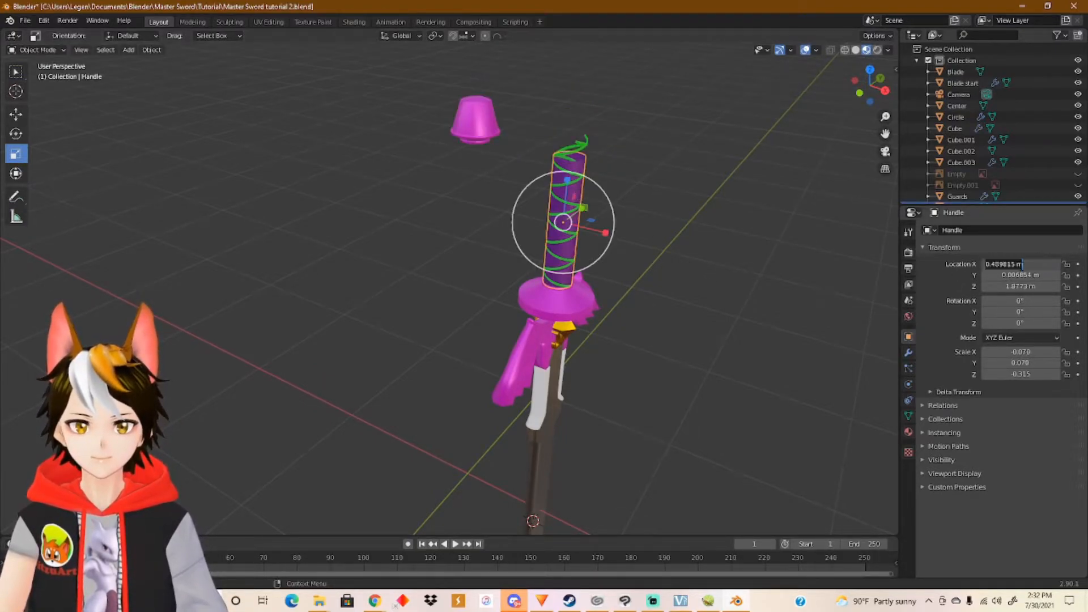
{"action": "type", "text": "0"}
{"action": "key", "text": "Return"}
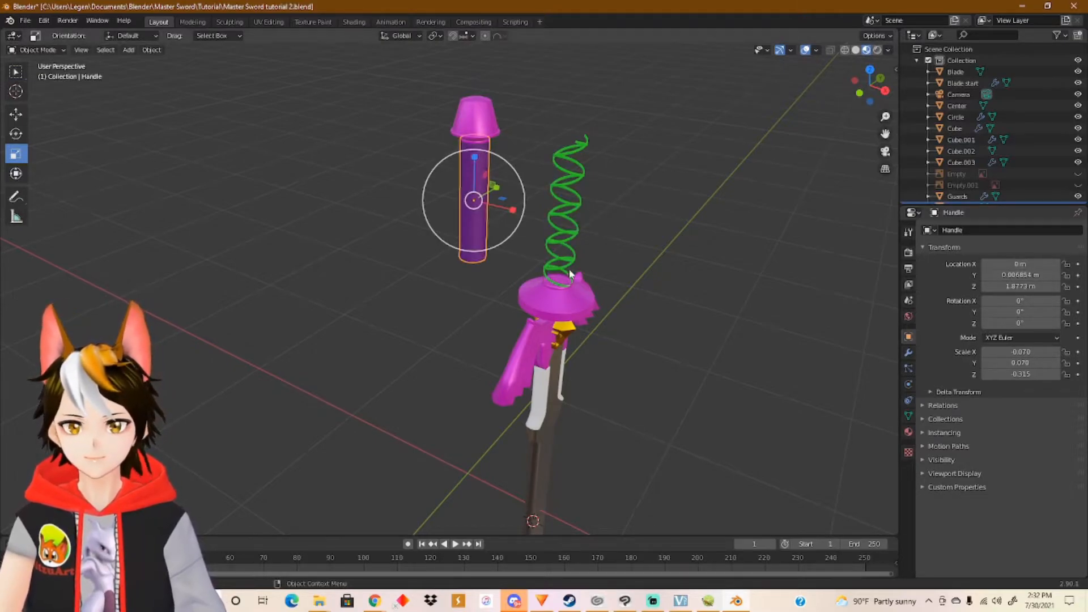
Set the X location of the green spiral wrap and the Center disc below it to 0 m.
{"action": "left_click", "coordinate": [573, 263]}
{"action": "double_click", "coordinate": [1020, 264]}
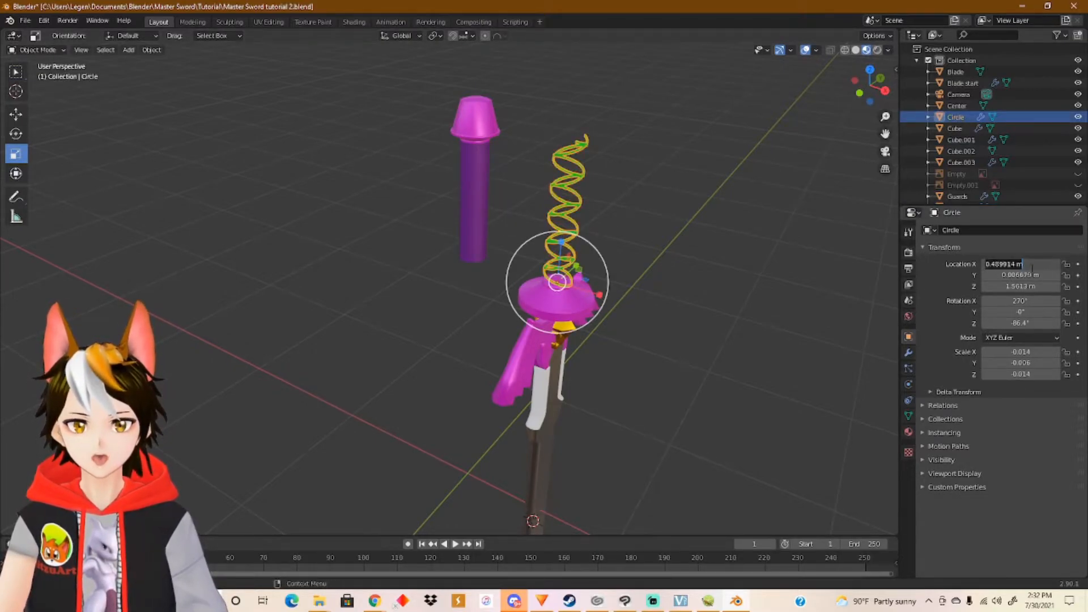
{"action": "type", "text": "0"}
{"action": "key", "text": "Return"}
{"action": "left_click", "coordinate": [577, 302]}
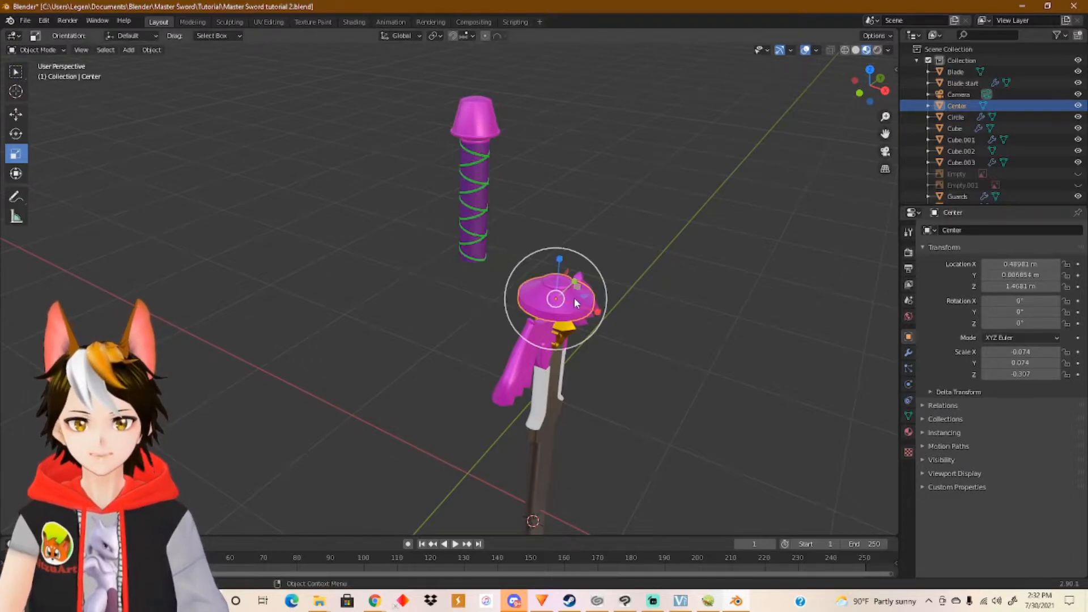
{"action": "double_click", "coordinate": [1021, 264]}
{"action": "type", "text": "0"}
{"action": "key", "text": "Return"}
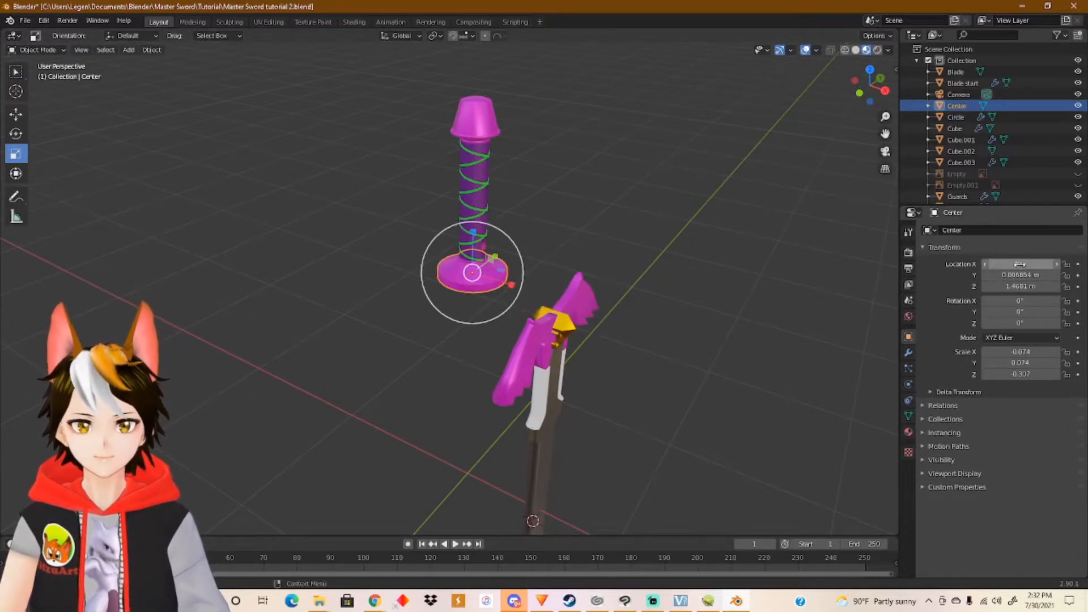
Set the X location of the gold gem (Cube) and the winged Guards to 0 m.
{"action": "left_click_drag", "start_coordinate": [648, 248], "coordinate": [471, 460]}
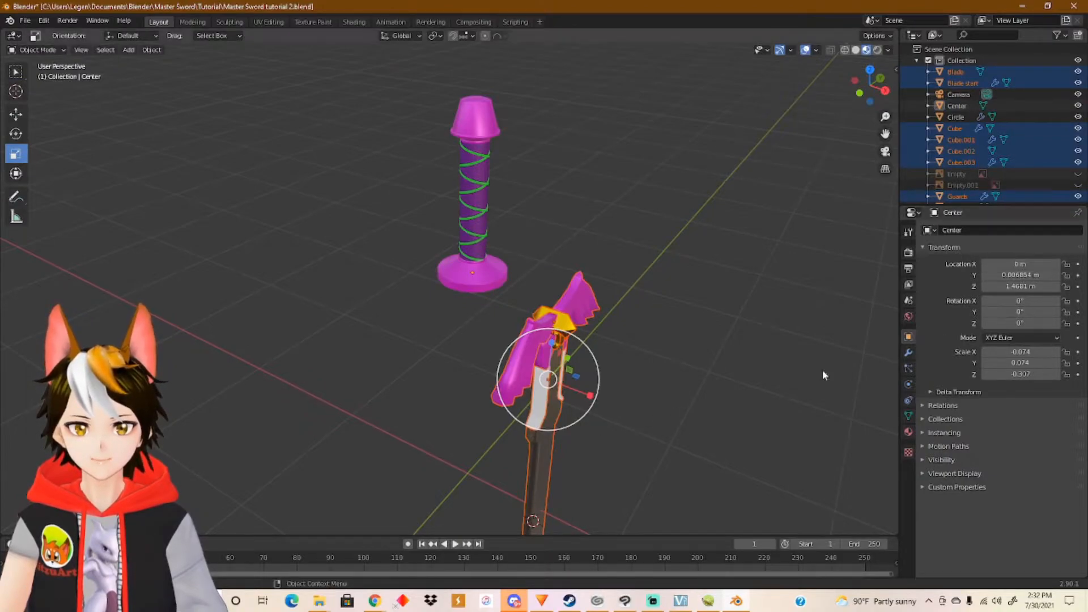
{"action": "left_click", "coordinate": [759, 396]}
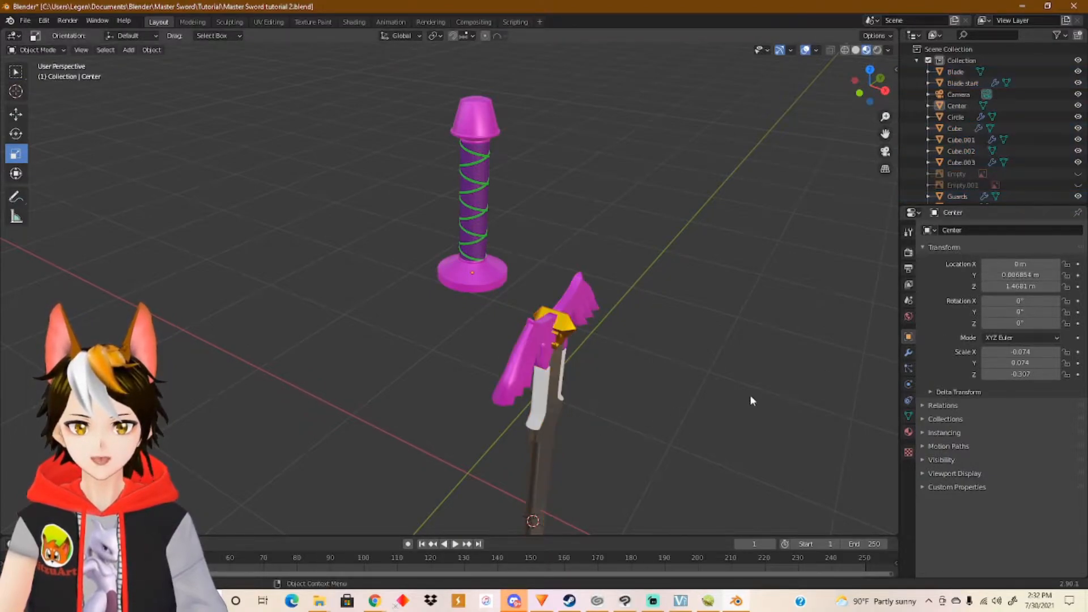
{"action": "left_click", "coordinate": [577, 321]}
{"action": "left_click", "coordinate": [1004, 263]}
{"action": "type", "text": "0"}
{"action": "key", "text": "Return"}
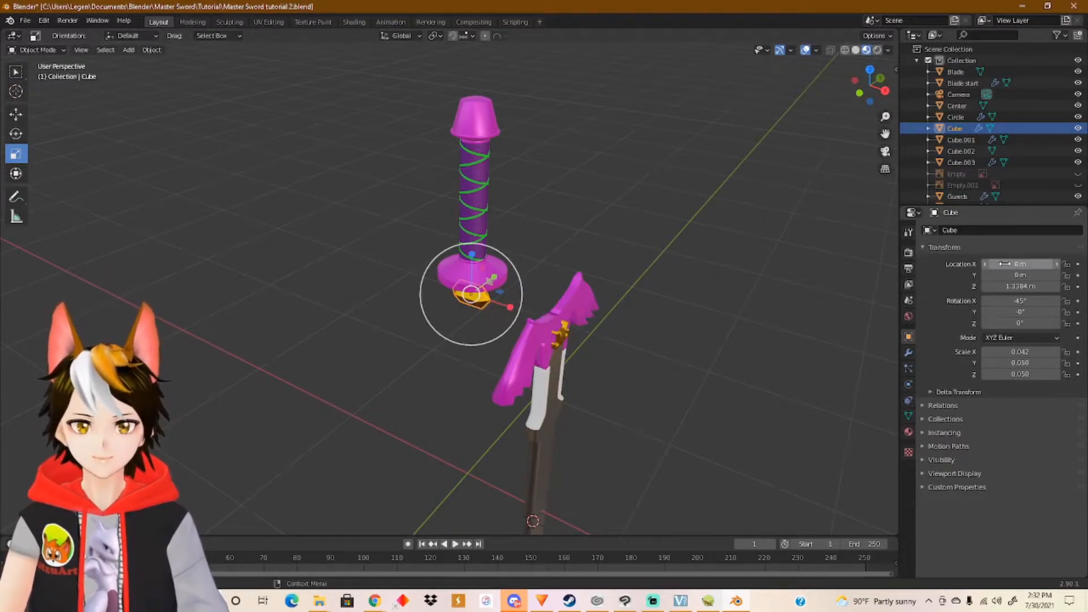
{"action": "left_click", "coordinate": [542, 347]}
{"action": "left_click", "coordinate": [1004, 265]}
{"action": "type", "text": "0"}
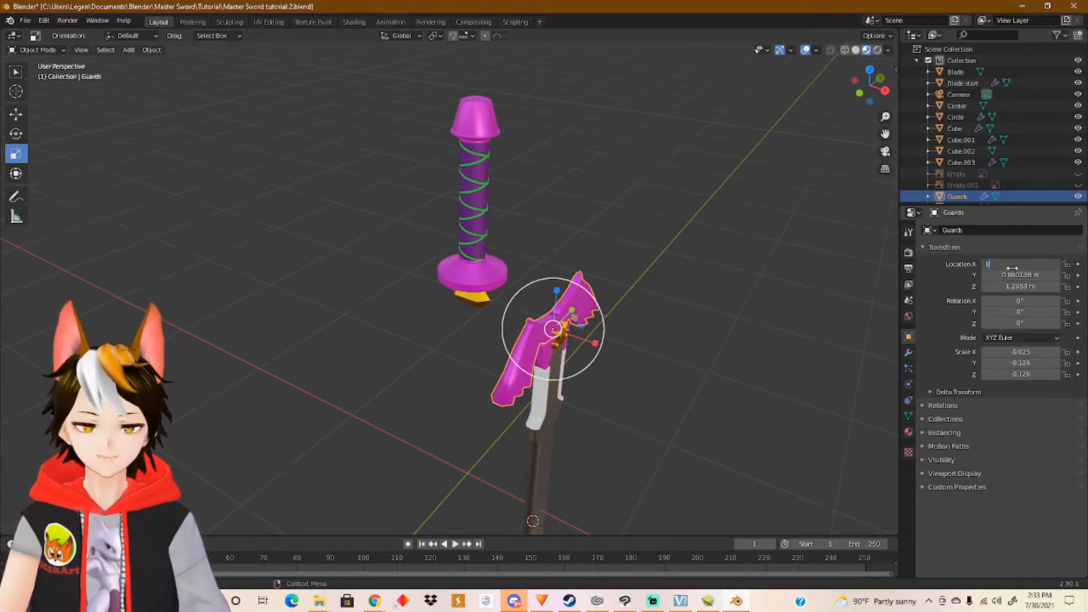
{"action": "key", "text": "Return"}
Set the X location of the Blade start piece and the gold ornament Cube.002 to 0 m.
{"action": "left_click", "coordinate": [561, 332]}
{"action": "left_click", "coordinate": [1021, 264]}
{"action": "type", "text": "0"}
{"action": "key", "text": "Return"}
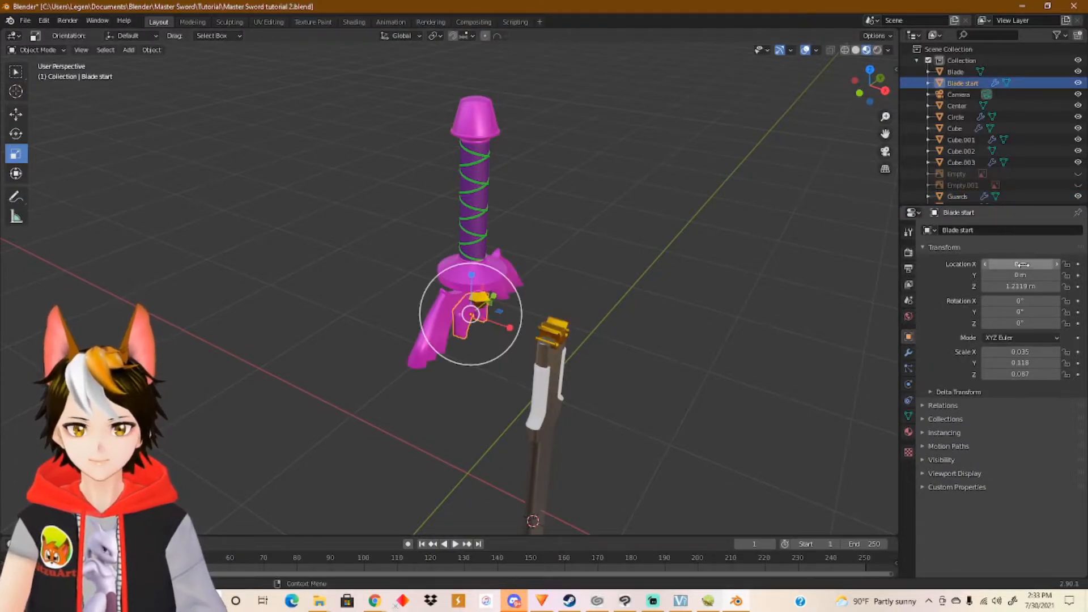
{"action": "left_click", "coordinate": [567, 332]}
{"action": "left_click", "coordinate": [1023, 264]}
{"action": "type", "text": "0"}
{"action": "key", "text": "Return"}
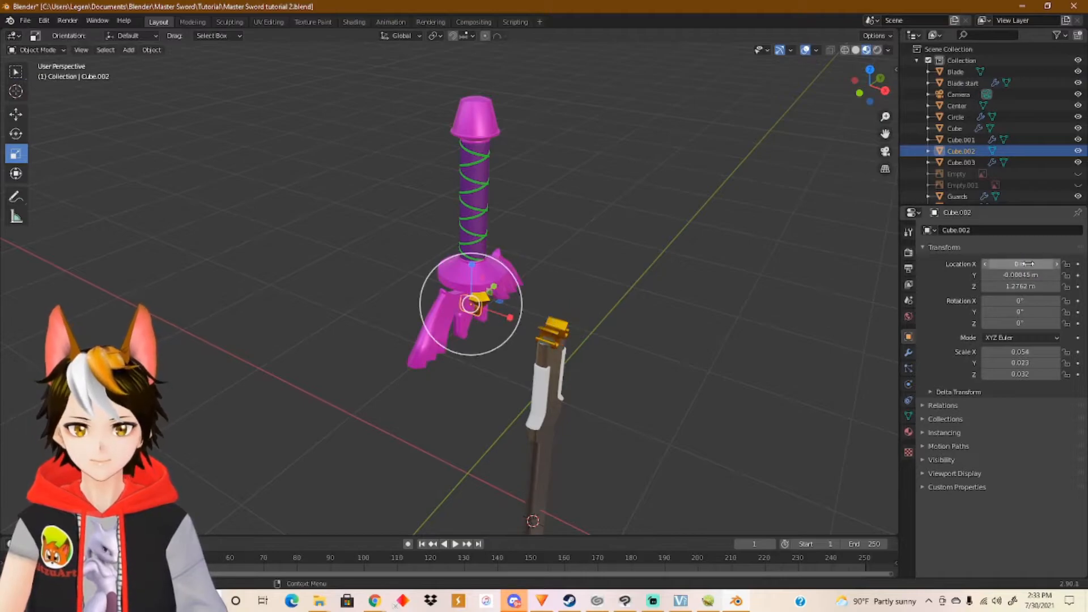
Set the X location of the gold ornament Cube.001 and the Blade to 0 m.
{"action": "left_click", "coordinate": [563, 329]}
{"action": "left_click", "coordinate": [1020, 265]}
{"action": "type", "text": "0"}
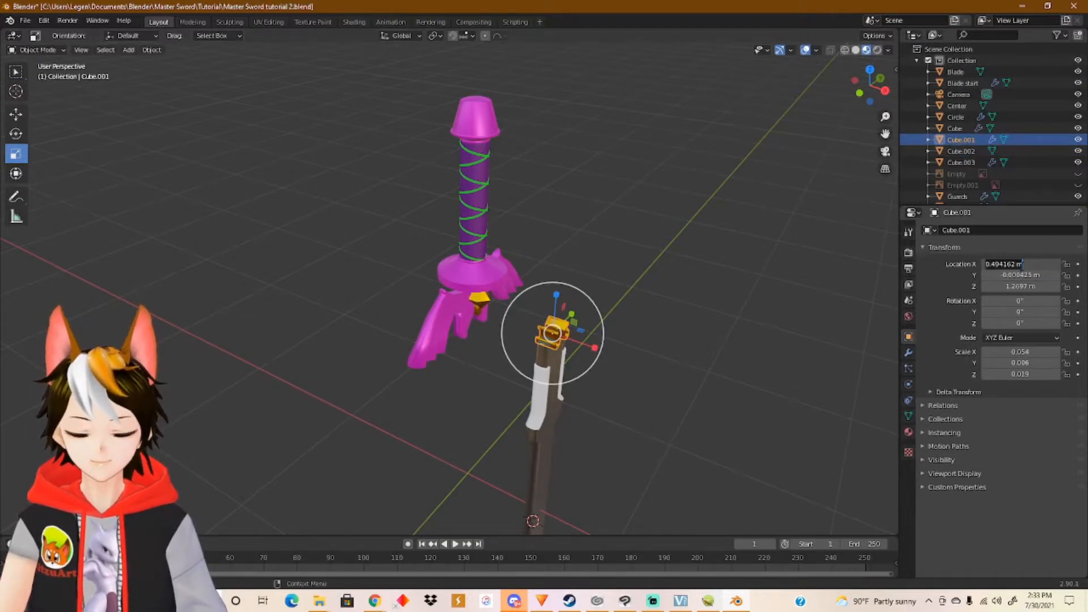
{"action": "key", "text": "Return"}
{"action": "left_click", "coordinate": [559, 340]}
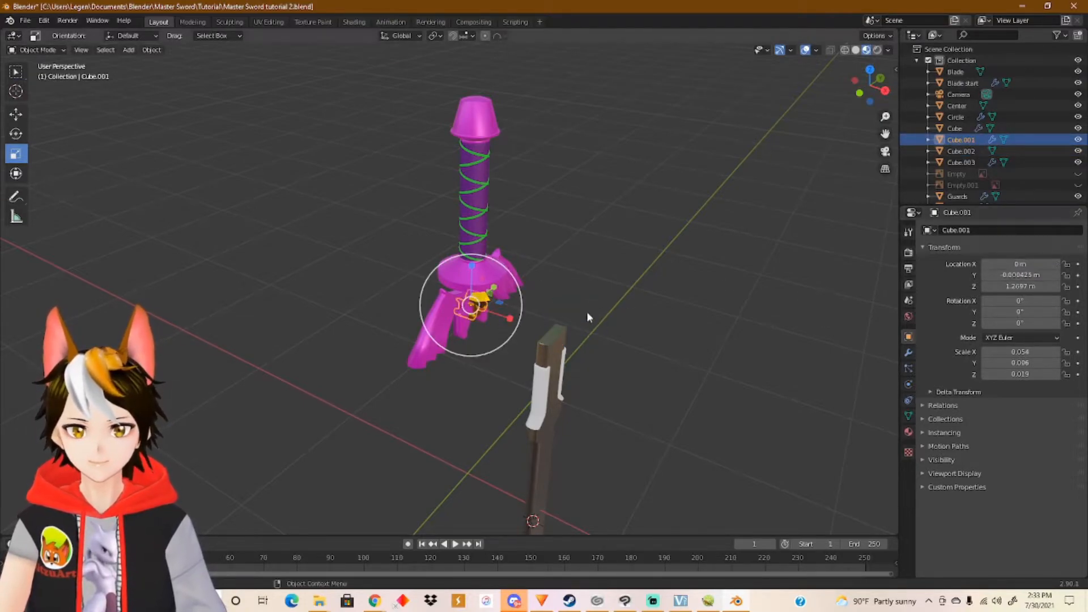
{"action": "left_click", "coordinate": [1020, 264]}
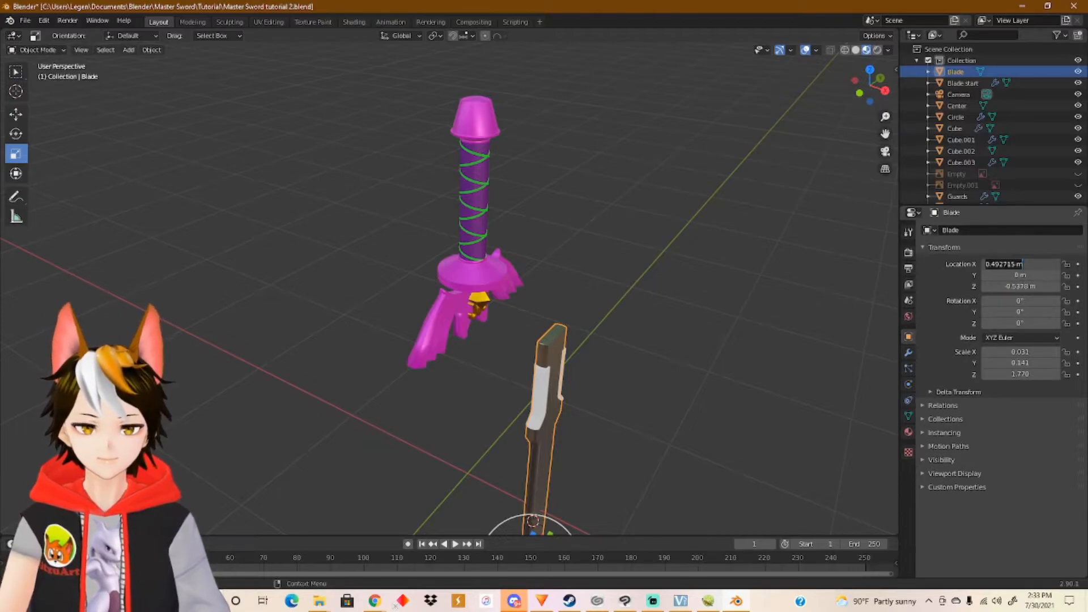
{"action": "type", "text": "0"}
{"action": "key", "text": "Return"}
Set the X location of the white blade trim (Cube.003) to 0 m.
{"action": "left_click", "coordinate": [545, 390]}
{"action": "left_click", "coordinate": [1020, 264]}
{"action": "type", "text": "0"}
{"action": "key", "text": "Return"}
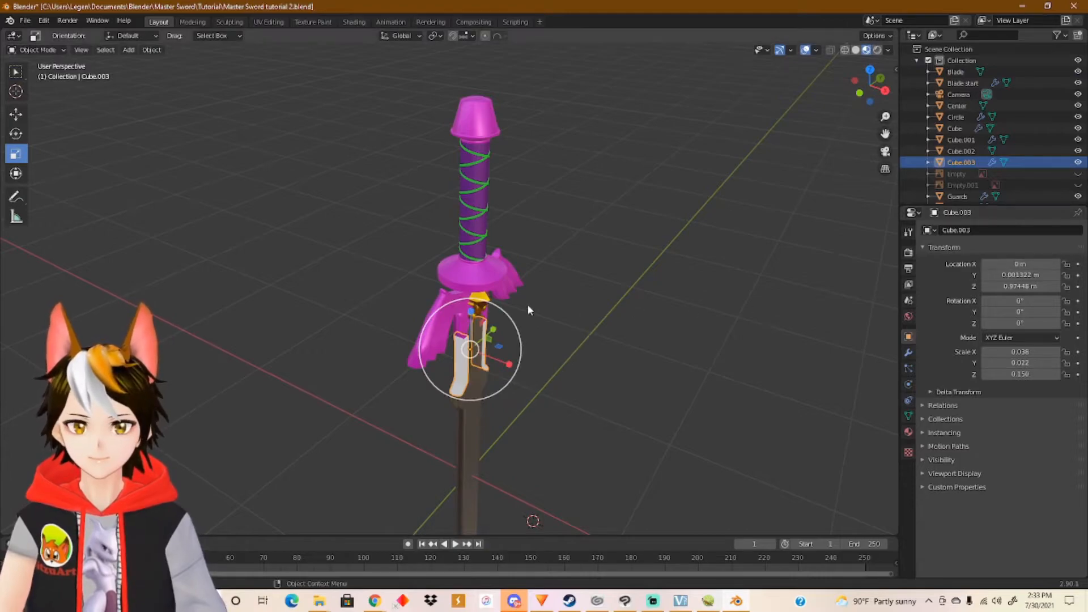
Split off a second 3D viewport in Right Orthographic view with solid shading and X-ray, and unhide both reference images.
{"action": "middle_click_drag", "start_coordinate": [566, 289], "coordinate": [623, 354]}
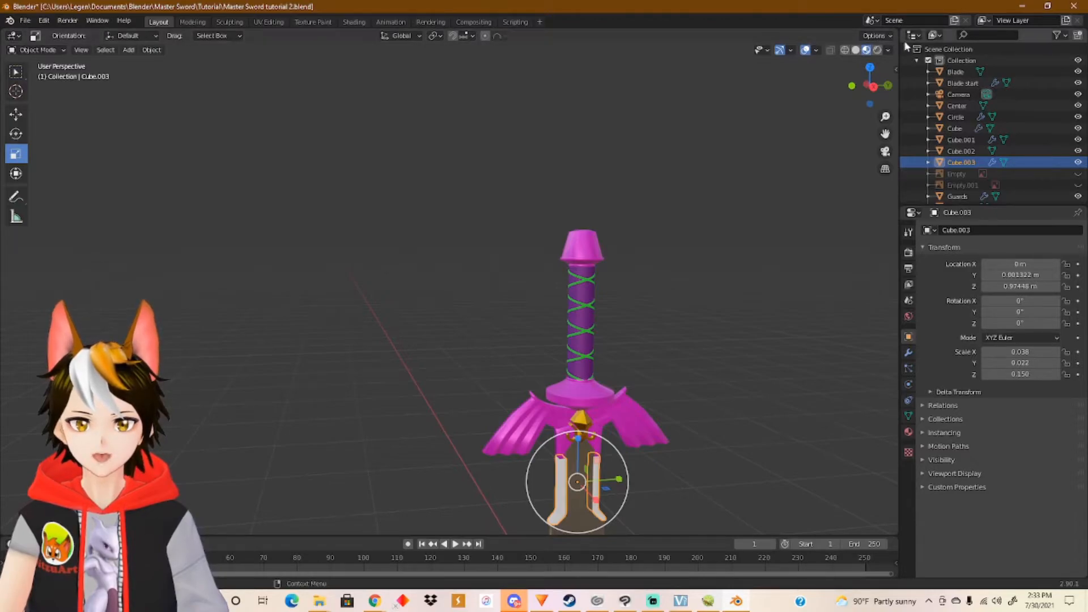
{"action": "left_click_drag", "start_coordinate": [899, 36], "coordinate": [476, 136]}
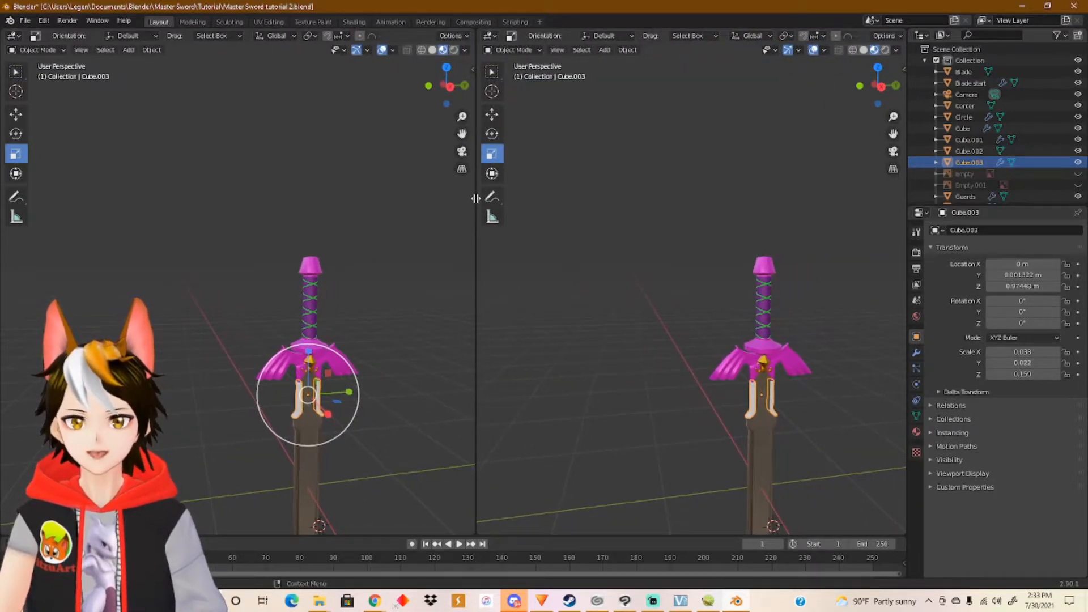
{"action": "left_click", "coordinate": [881, 87]}
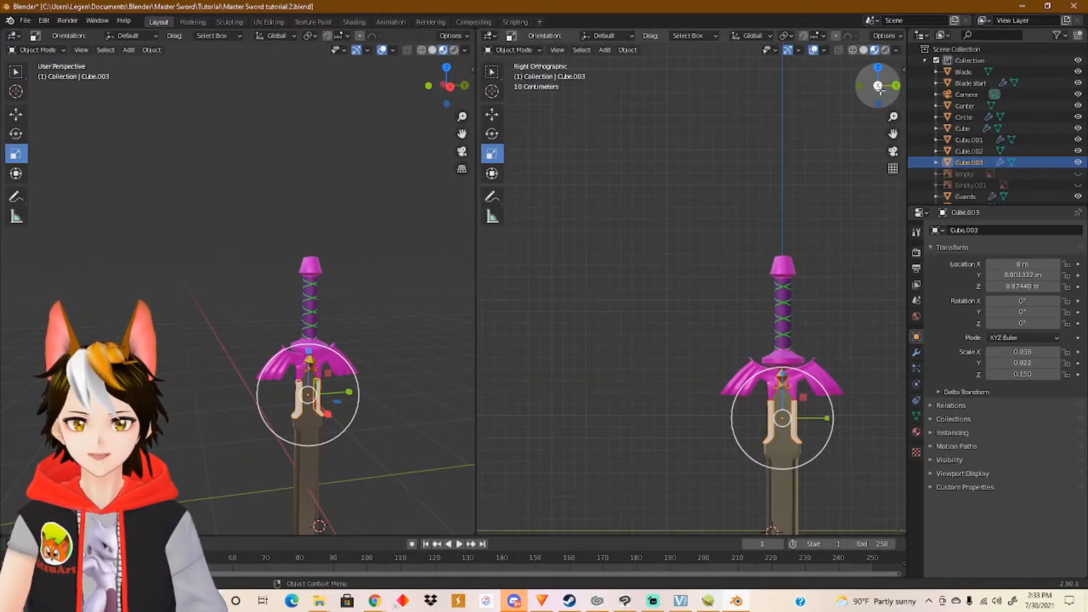
{"action": "left_click", "coordinate": [862, 50]}
{"action": "left_click", "coordinate": [838, 50]}
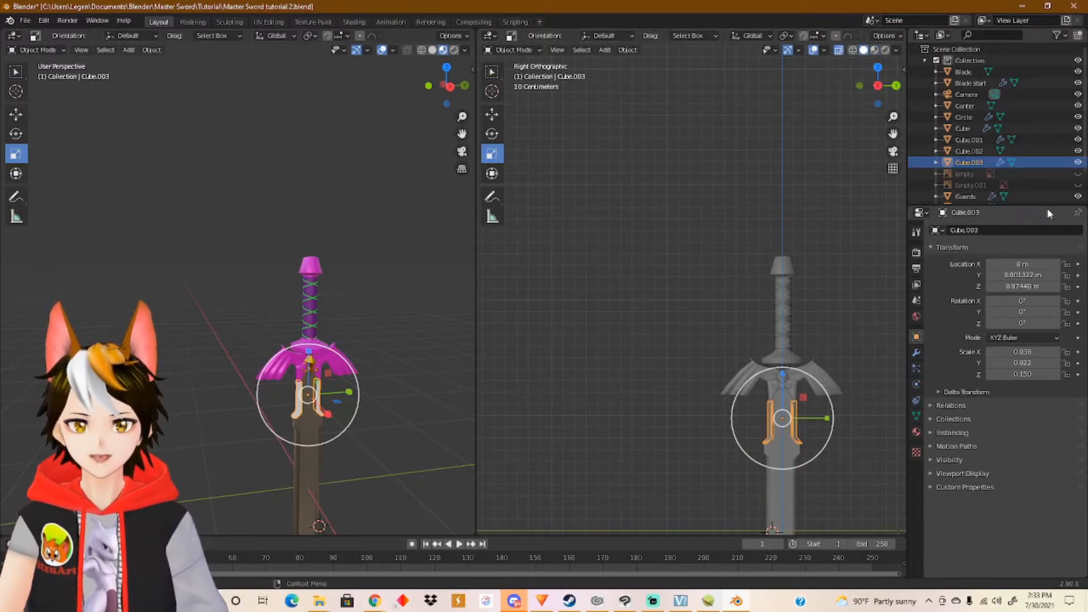
{"action": "left_click", "coordinate": [1078, 174]}
{"action": "left_click", "coordinate": [1078, 185]}
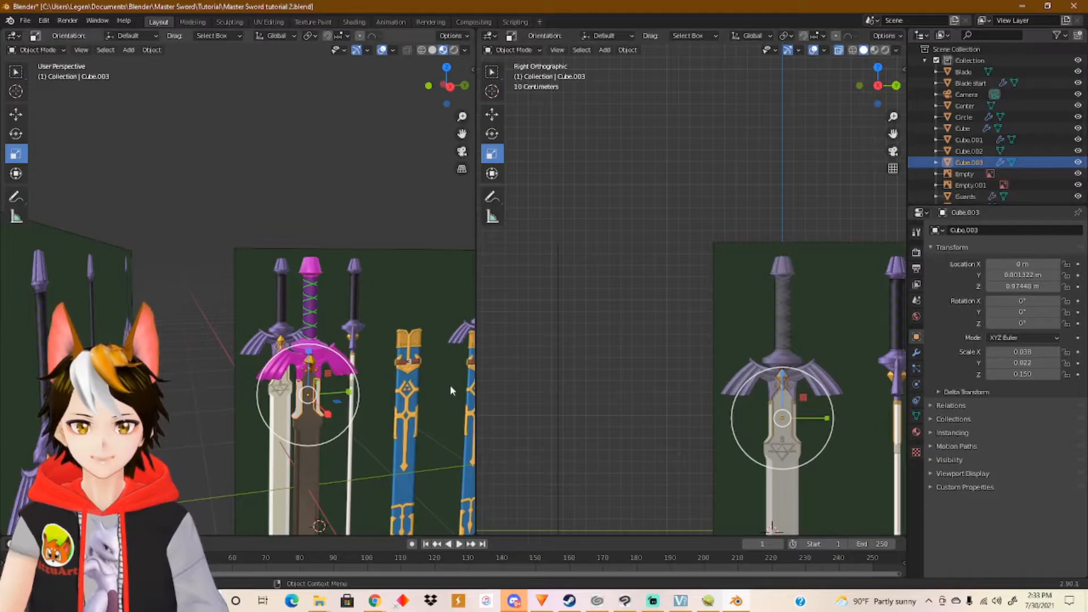
Scale the green spiral wrap on the handle down slightly along the Z axis.
{"action": "middle_click_drag", "start_coordinate": [450, 390], "coordinate": [262, 340]}
{"action": "scroll", "coordinate": [218, 257], "scroll_direction": "up", "scroll_amount": 3}
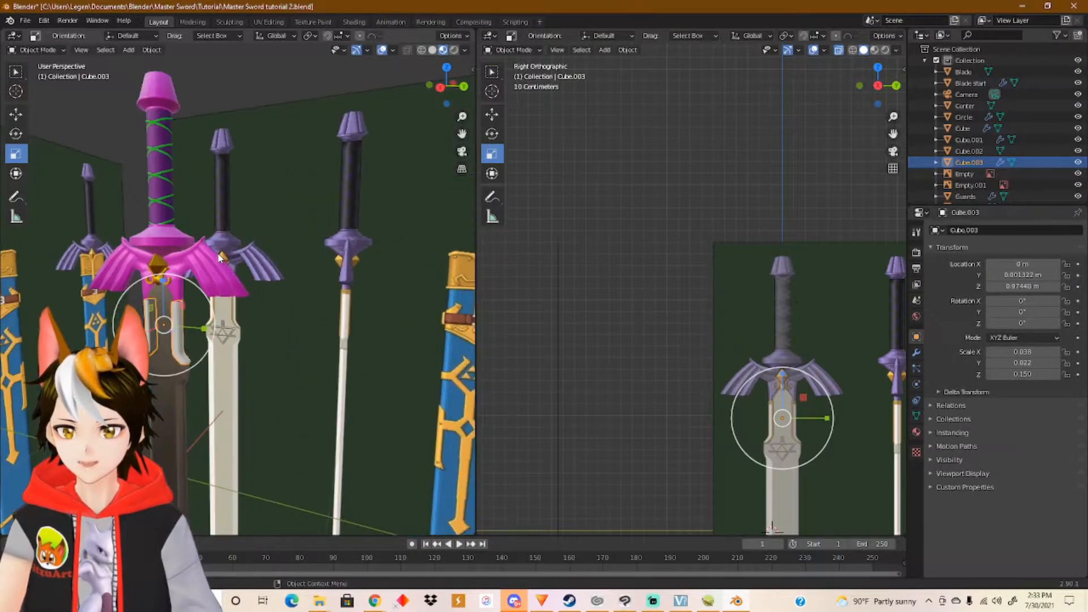
{"action": "scroll", "coordinate": [217, 255], "scroll_direction": "up", "scroll_amount": 3}
{"action": "middle_click_drag", "start_coordinate": [213, 246], "coordinate": [357, 431], "text": "shift"}
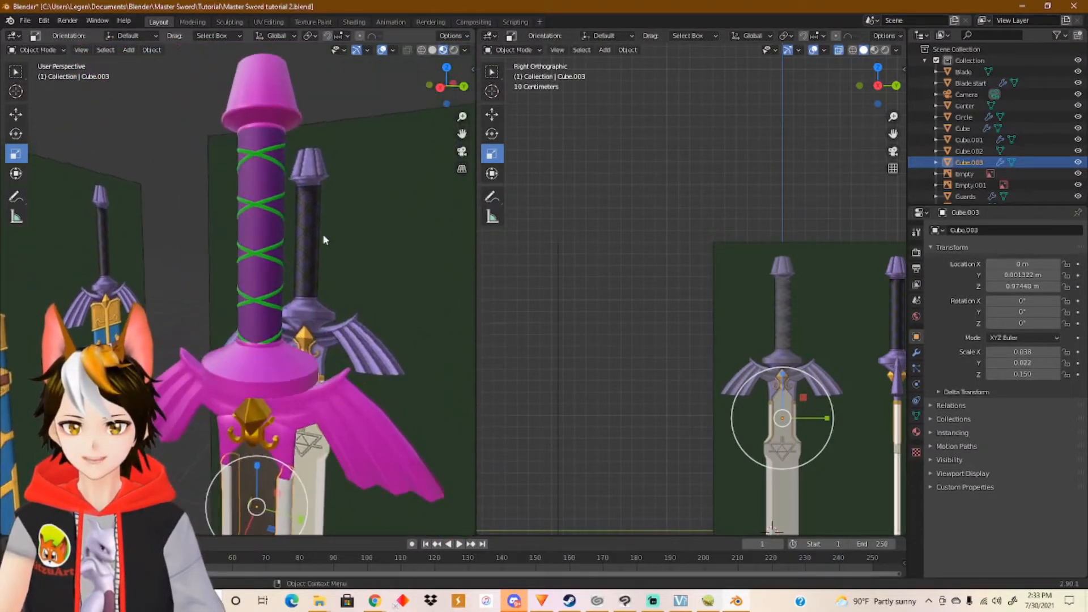
{"action": "left_click", "coordinate": [263, 157]}
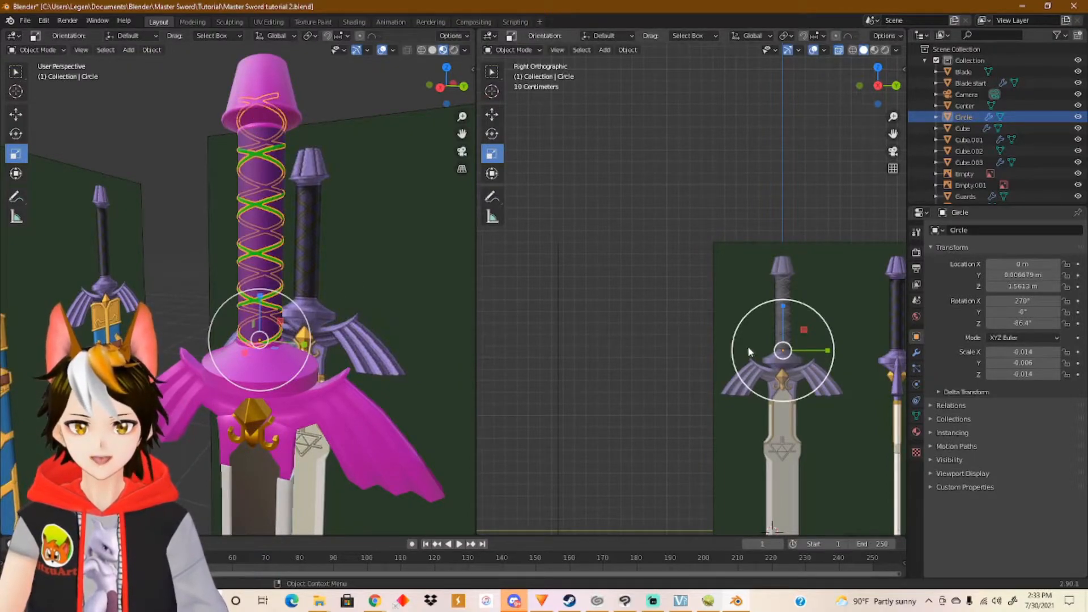
{"action": "scroll", "coordinate": [809, 358], "scroll_direction": "up", "scroll_amount": 3}
{"action": "scroll", "coordinate": [809, 359], "scroll_direction": "up", "scroll_amount": 2}
{"action": "middle_click_drag", "start_coordinate": [811, 362], "coordinate": [534, 239], "text": "shift"}
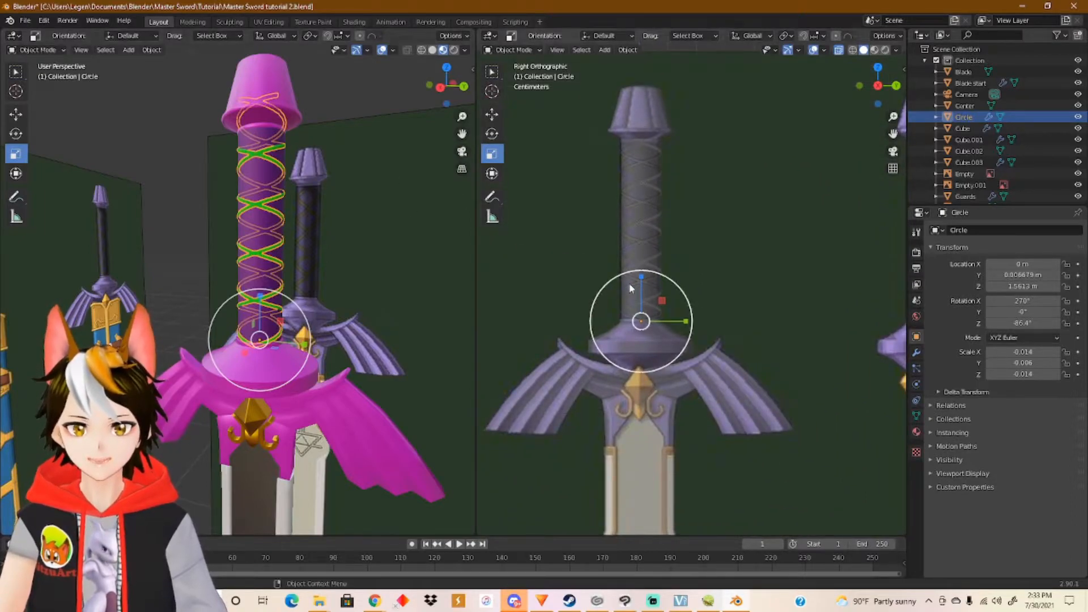
{"action": "left_click_drag", "start_coordinate": [641, 277], "coordinate": [641, 286]}
Fine-tune the spiral wrap's scale along Z so its upper end meets the pommel's lower collar.
{"action": "scroll", "coordinate": [344, 184], "scroll_direction": "up", "scroll_amount": 5}
{"action": "middle_click_drag", "start_coordinate": [352, 177], "coordinate": [338, 389], "text": "shift"}
{"action": "middle_click_drag", "start_coordinate": [343, 227], "coordinate": [287, 328], "text": "shift"}
{"action": "middle_click_drag", "start_coordinate": [294, 248], "coordinate": [400, 258]}
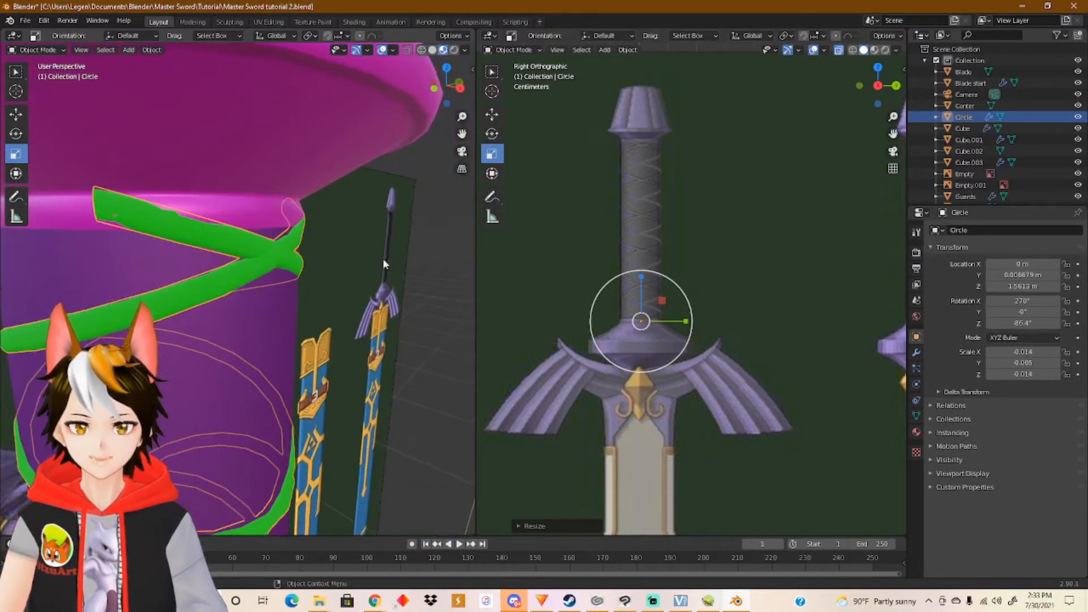
{"action": "middle_click_drag", "start_coordinate": [145, 245], "coordinate": [233, 217]}
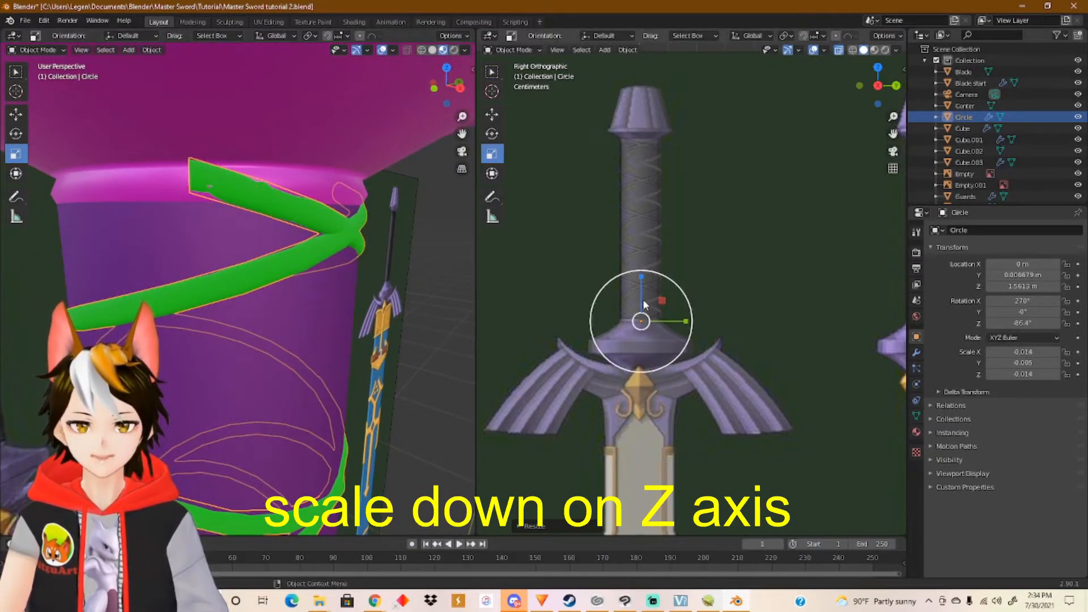
{"action": "left_click_drag", "start_coordinate": [644, 281], "coordinate": [641, 280]}
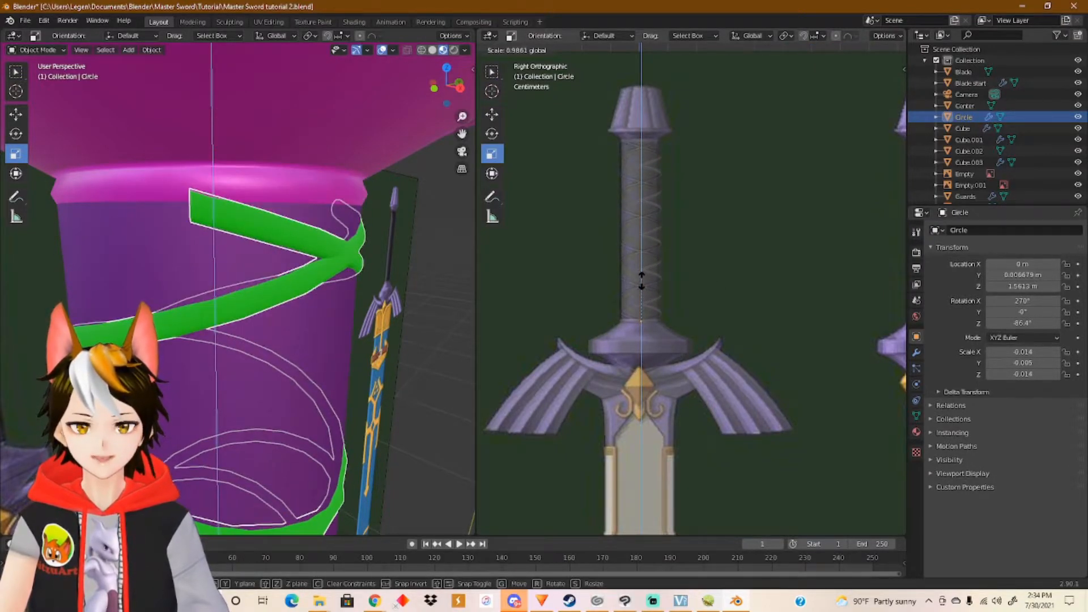
{"action": "left_click_drag", "start_coordinate": [642, 281], "coordinate": [647, 278]}
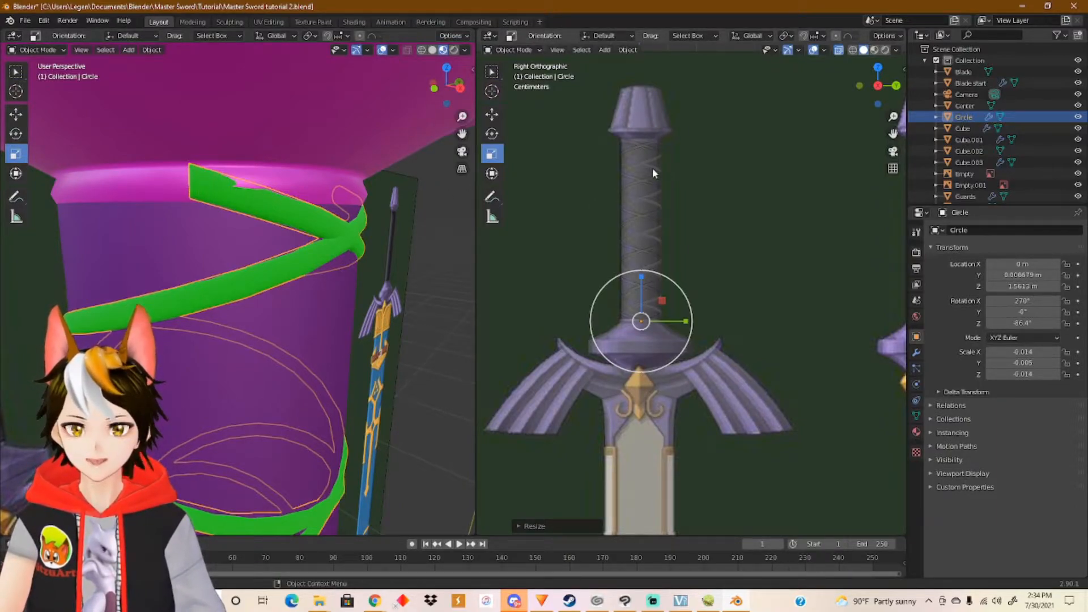
Select the pommel (Hilt) in the orthographic view and enter Edit Mode on it with face selection.
{"action": "left_click", "coordinate": [639, 122]}
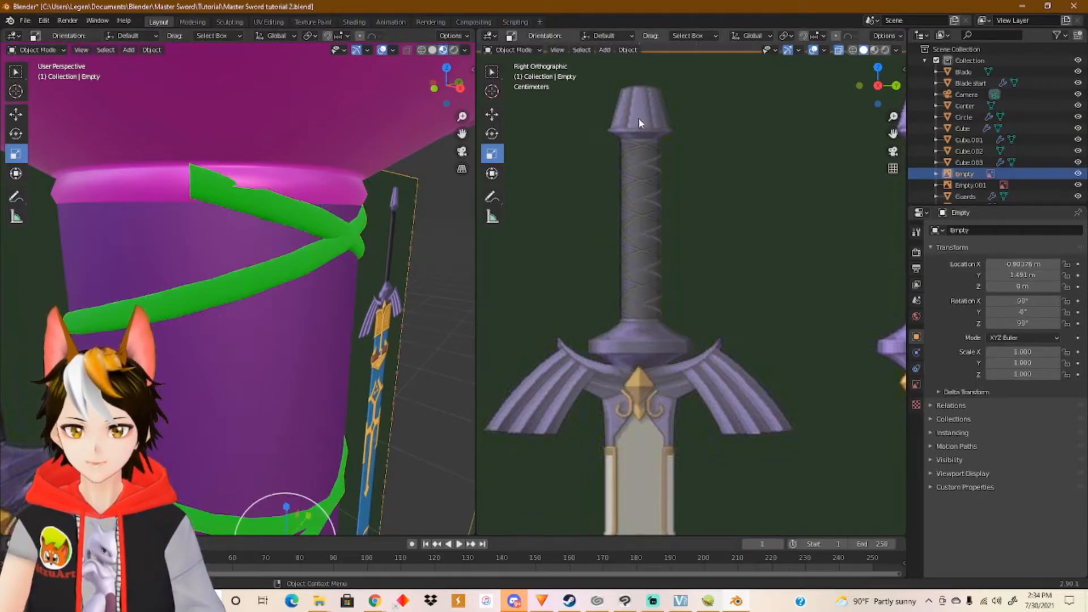
{"action": "left_click", "coordinate": [638, 118]}
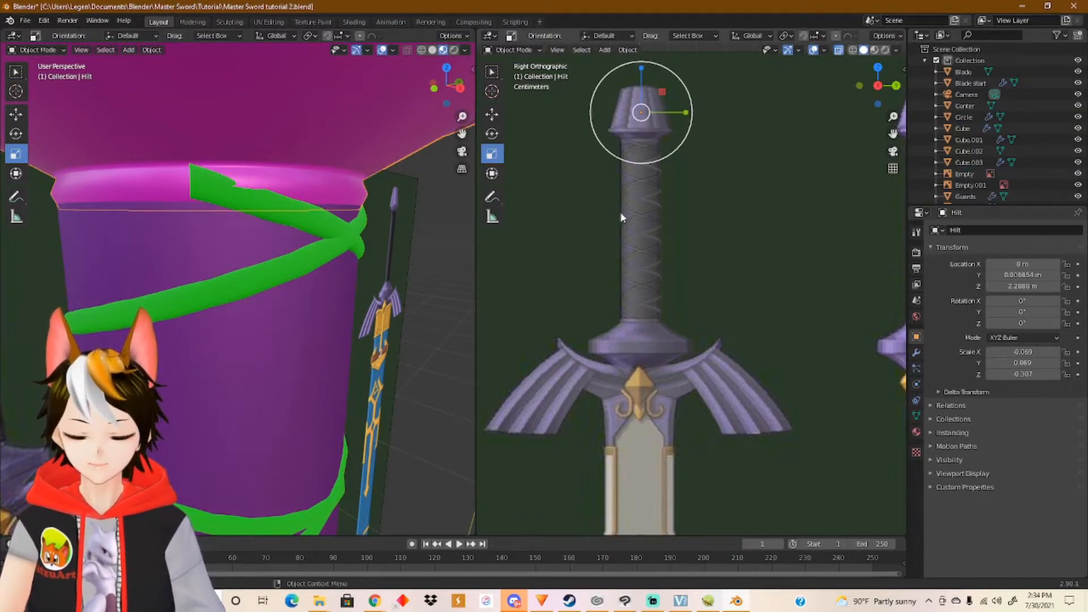
{"action": "middle_click_drag", "start_coordinate": [653, 171], "coordinate": [662, 322], "text": "shift"}
{"action": "scroll", "coordinate": [662, 323], "scroll_direction": "up", "scroll_amount": 9}
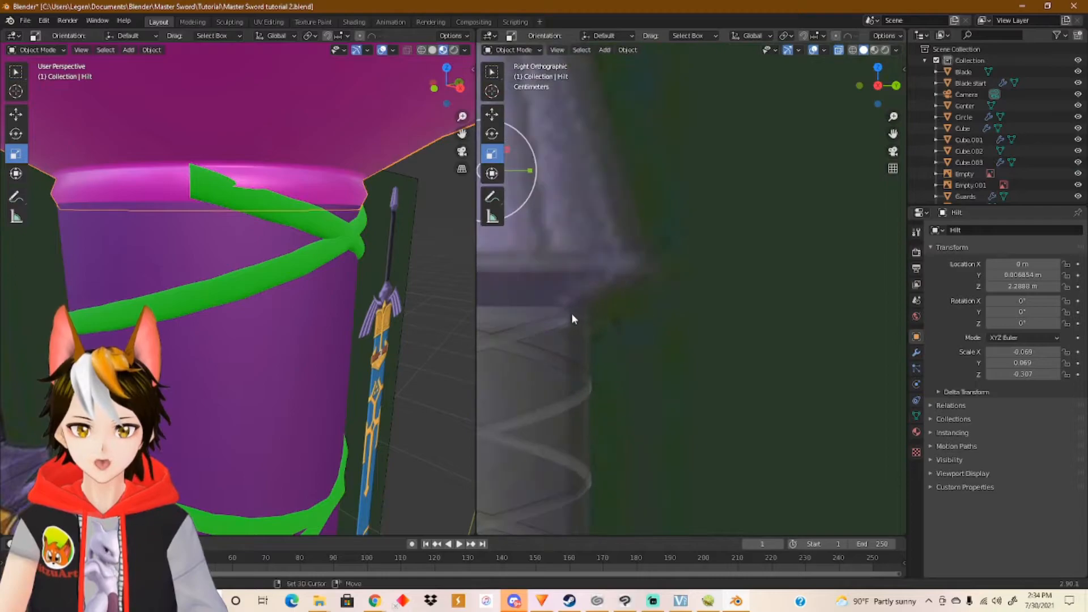
{"action": "middle_click_drag", "start_coordinate": [576, 314], "coordinate": [807, 293], "text": "shift"}
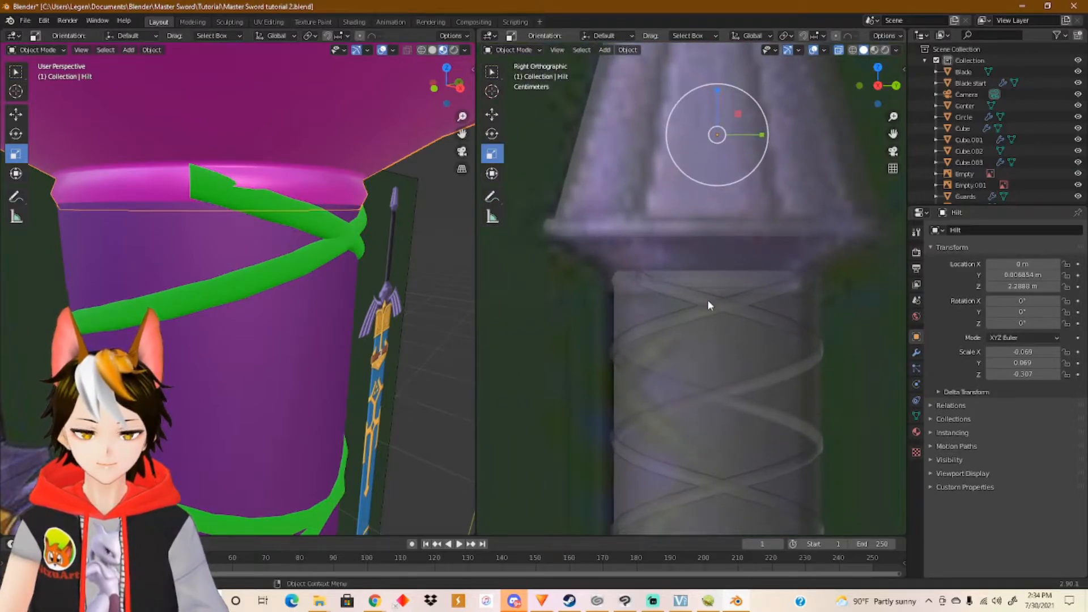
{"action": "key", "text": "Tab"}
{"action": "key", "text": "3"}
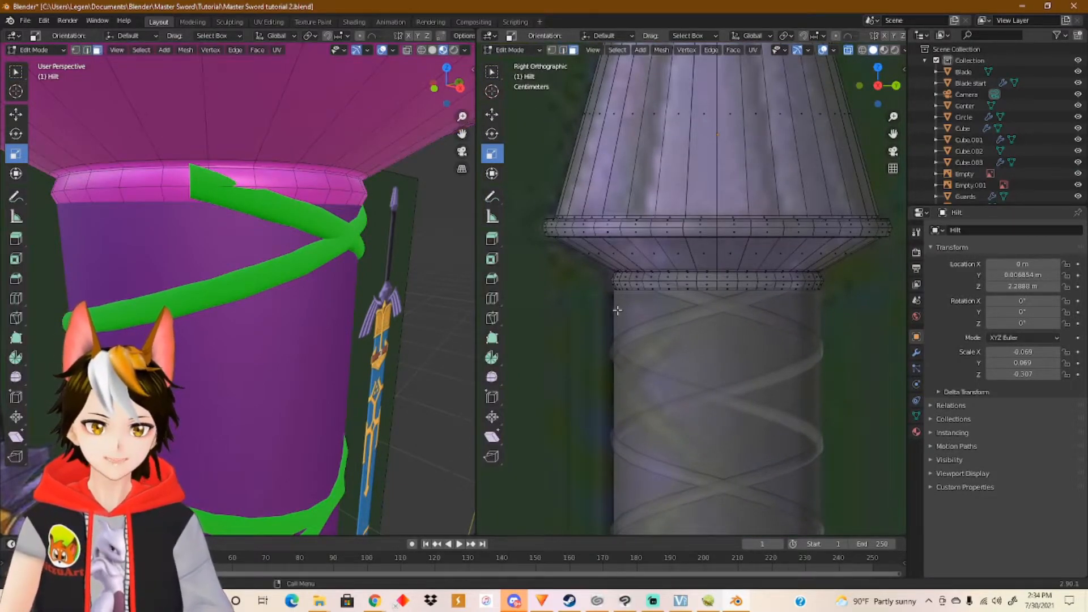
Select both face rows of the pommel's lower collar, scale them up uniformly by about 1.05, and return to Object Mode.
{"action": "scroll", "coordinate": [641, 311], "scroll_direction": "up", "scroll_amount": 1}
{"action": "mouse_move", "coordinate": [584, 276]}
{"action": "left_mouse_down"}
{"action": "mouse_move", "coordinate": [865, 281]}
{"action": "mouse_move", "coordinate": [588, 285]}
{"action": "left_mouse_up"}
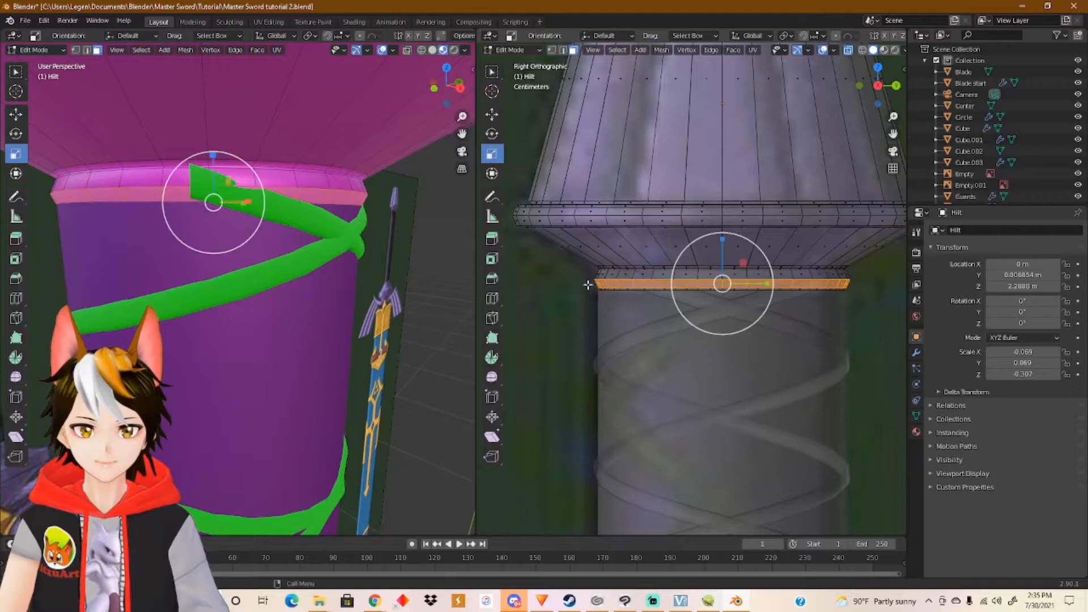
{"action": "scroll", "coordinate": [618, 287], "scroll_direction": "up", "scroll_amount": 2}
{"action": "scroll", "coordinate": [692, 289], "scroll_direction": "down", "scroll_amount": 2}
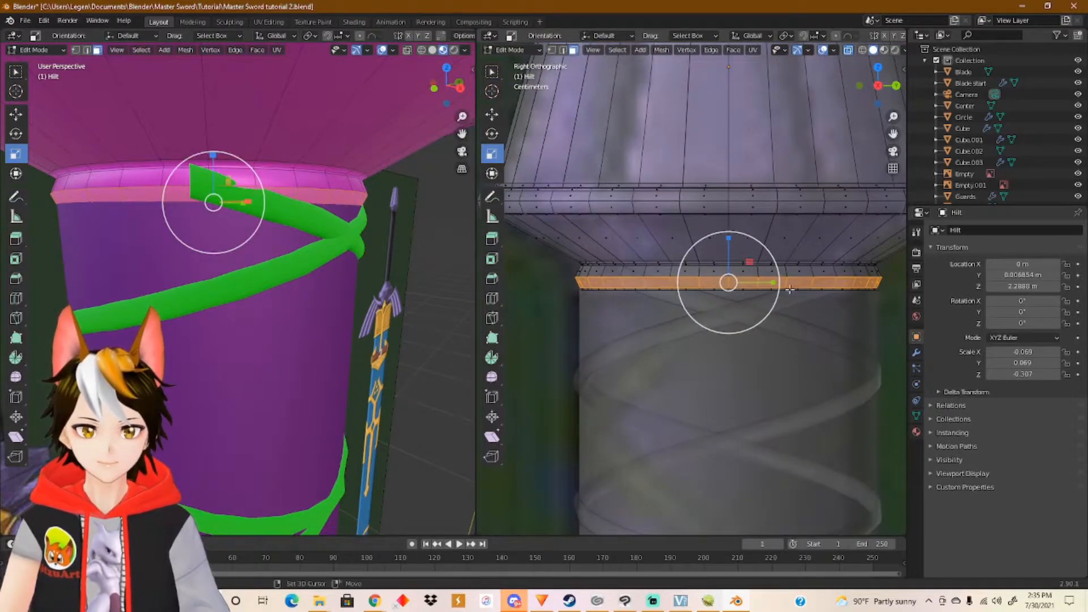
{"action": "scroll", "coordinate": [887, 288], "scroll_direction": "down", "scroll_amount": 2}
{"action": "left_click_drag", "start_coordinate": [883, 286], "coordinate": [535, 273]}
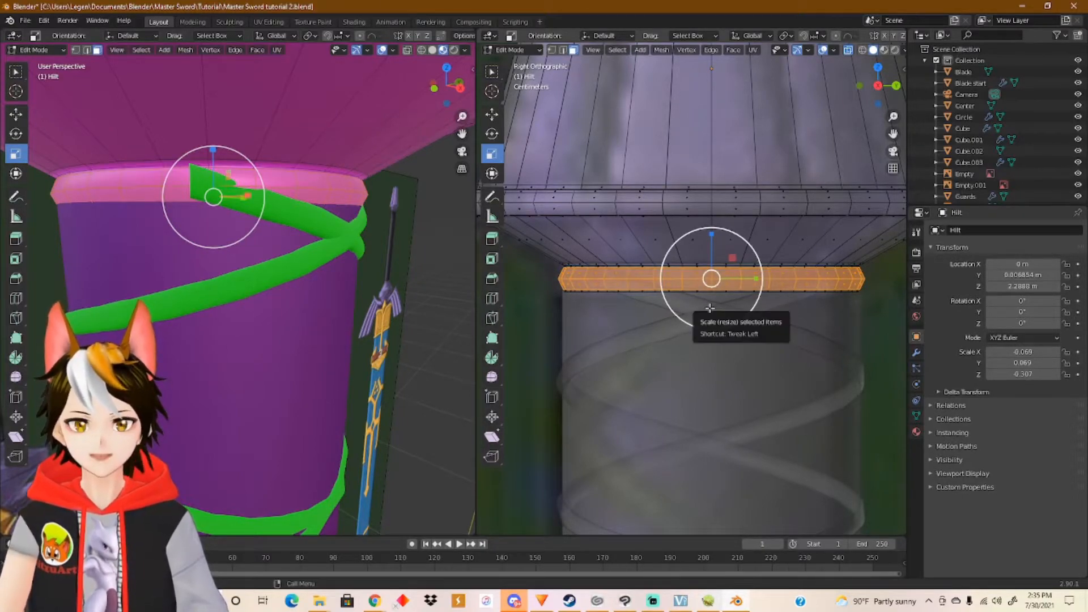
{"action": "mouse_move", "coordinate": [709, 308]}
{"action": "left_mouse_down"}
{"action": "mouse_move", "coordinate": [678, 317]}
{"action": "mouse_move", "coordinate": [699, 315]}
{"action": "left_mouse_up"}
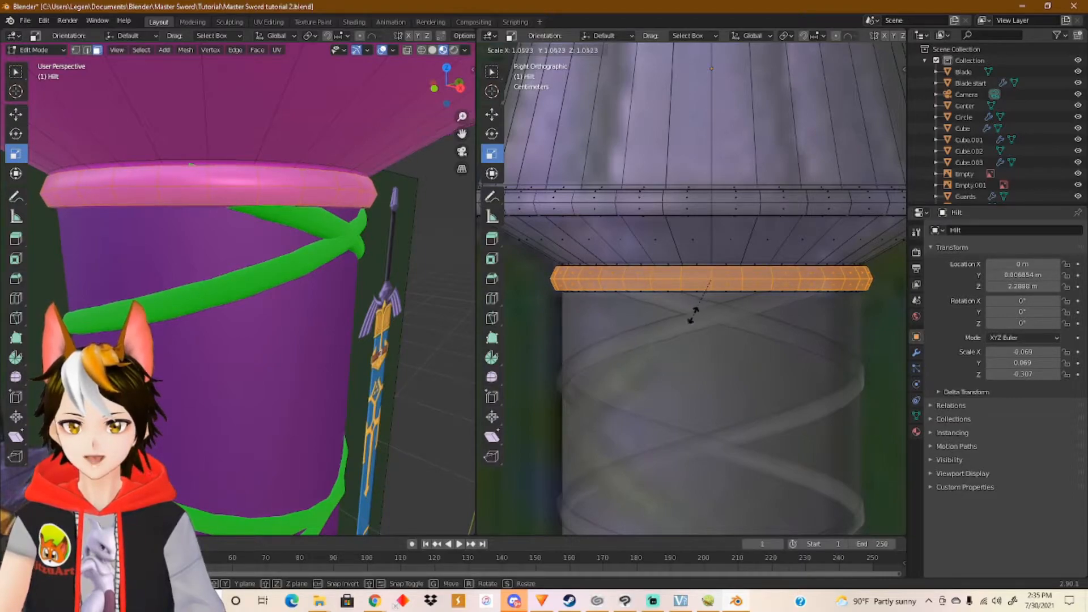
{"action": "left_click", "coordinate": [693, 315]}
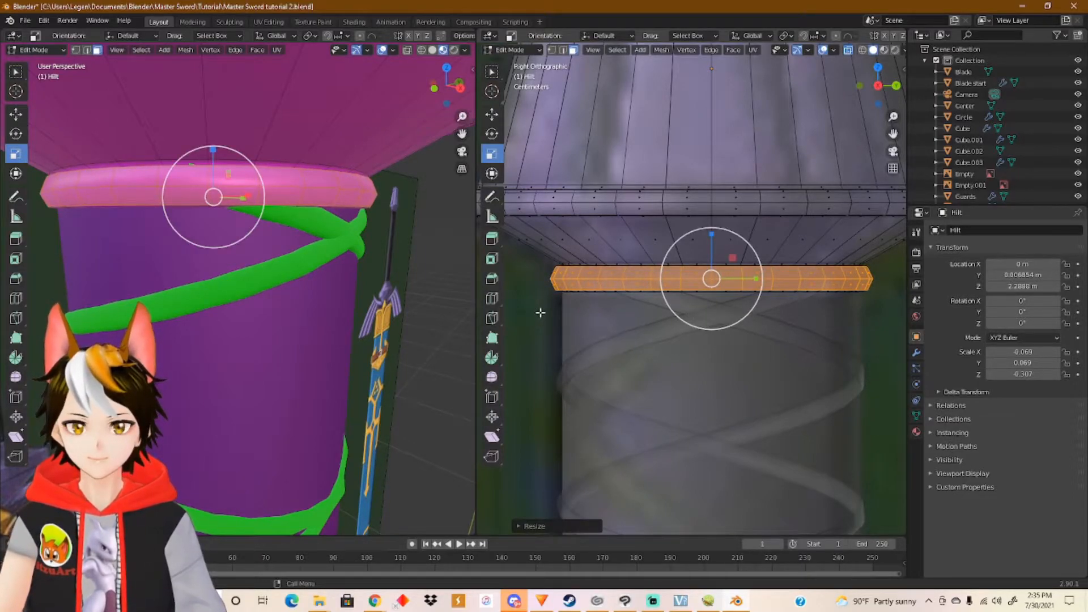
{"action": "key", "text": "Tab"}
Scale the green spiral wrap down slightly along Z so its upper end tucks under the pommel's collar.
{"action": "left_click", "coordinate": [337, 236]}
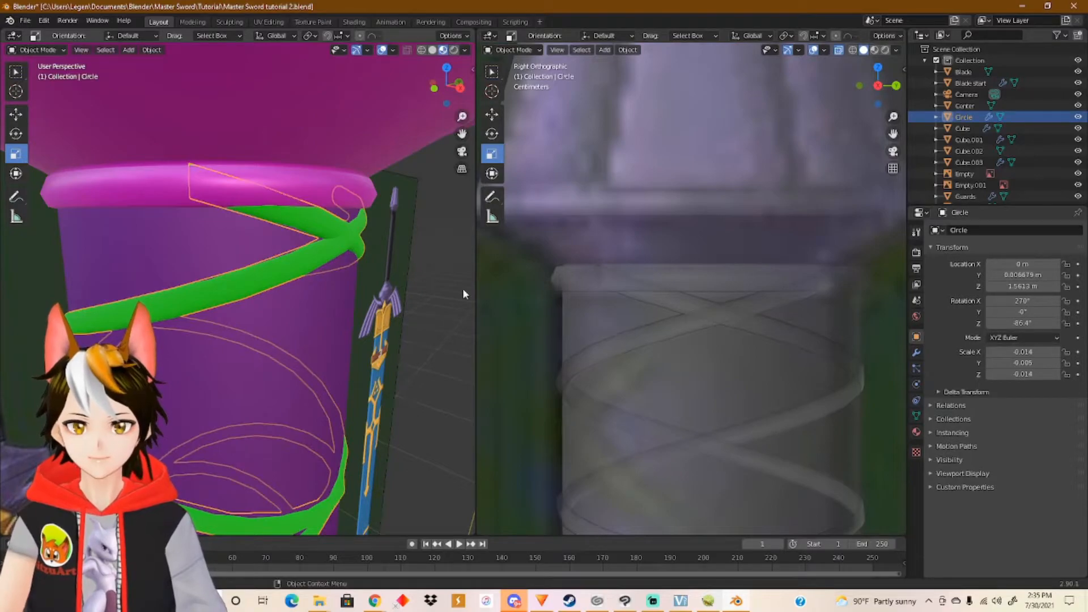
{"action": "scroll", "coordinate": [672, 381], "scroll_direction": "down", "scroll_amount": 5}
{"action": "middle_click_drag", "start_coordinate": [733, 457], "coordinate": [727, 204], "text": "shift"}
{"action": "middle_click_drag", "start_coordinate": [728, 476], "coordinate": [728, 273], "text": "shift"}
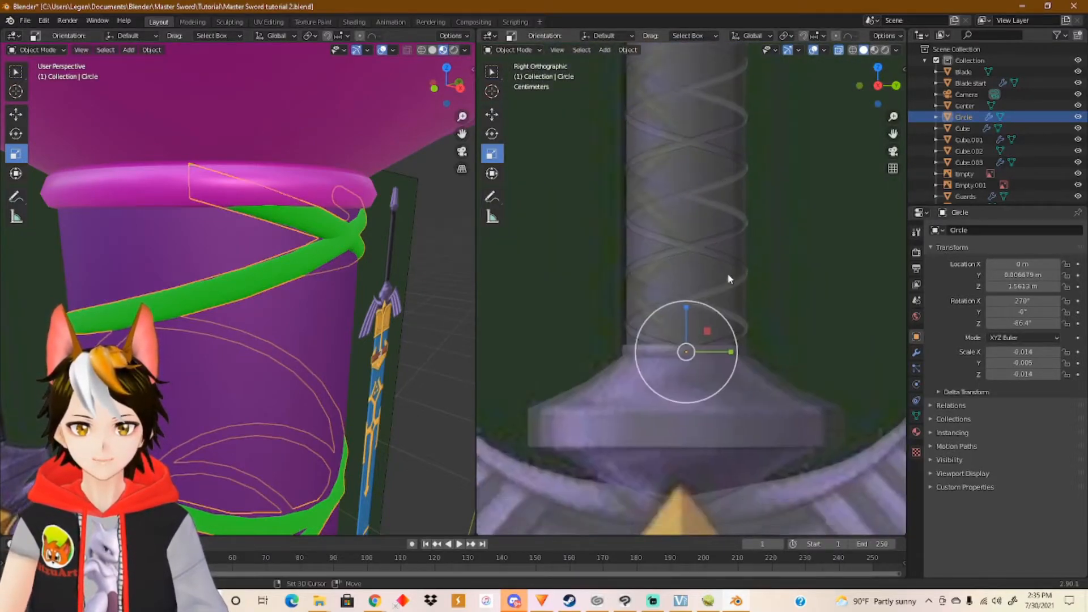
{"action": "left_click_drag", "start_coordinate": [686, 308], "coordinate": [683, 307]}
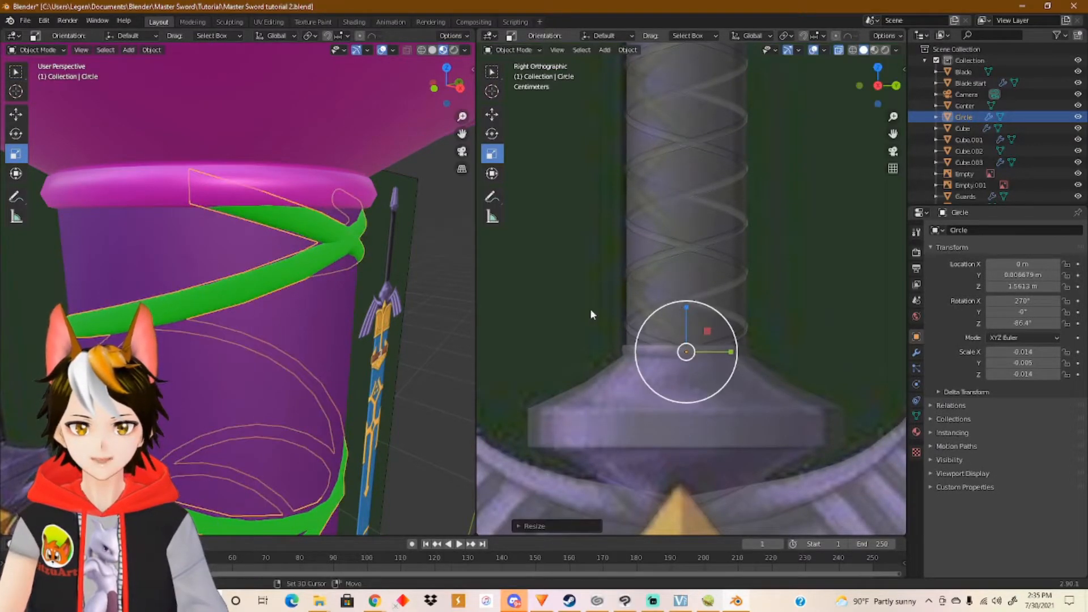
Examine how the spiral wrap meets the pommel's collar and compare the handle and guard with the reference images.
{"action": "middle_click_drag", "start_coordinate": [250, 250], "coordinate": [103, 272]}
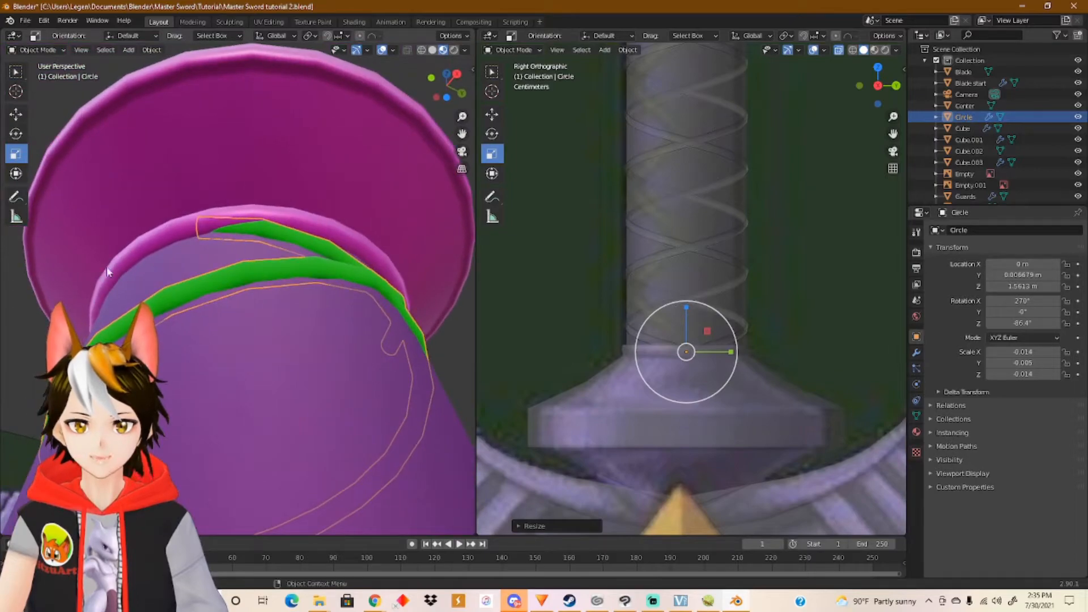
{"action": "scroll", "coordinate": [292, 266], "scroll_direction": "down", "scroll_amount": 6}
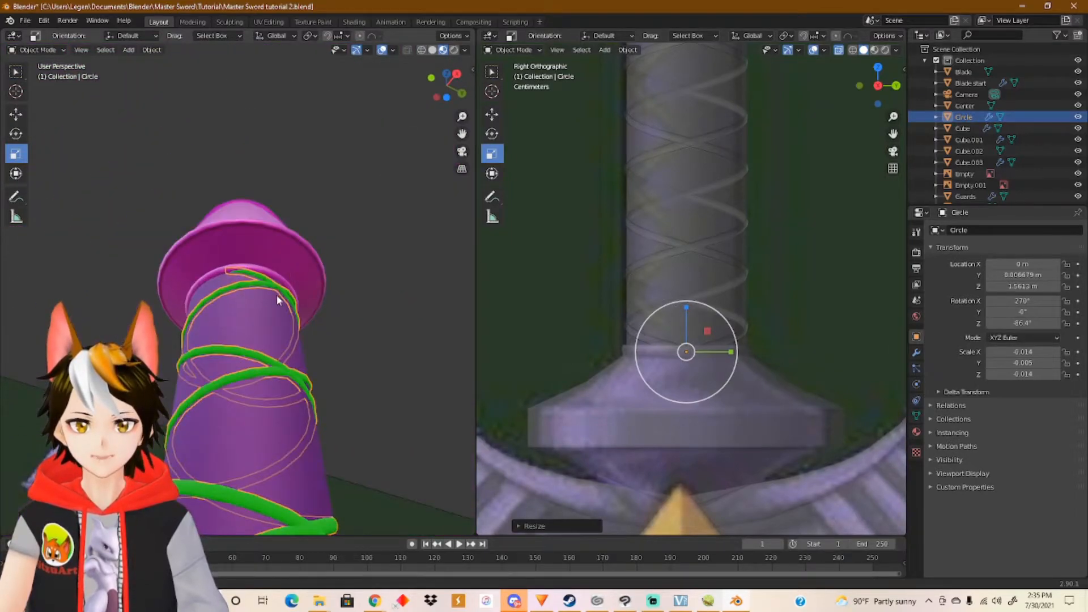
{"action": "middle_click_drag", "start_coordinate": [280, 299], "coordinate": [243, 376]}
{"action": "scroll", "coordinate": [266, 376], "scroll_direction": "down", "scroll_amount": 1}
{"action": "scroll", "coordinate": [265, 370], "scroll_direction": "down", "scroll_amount": 7}
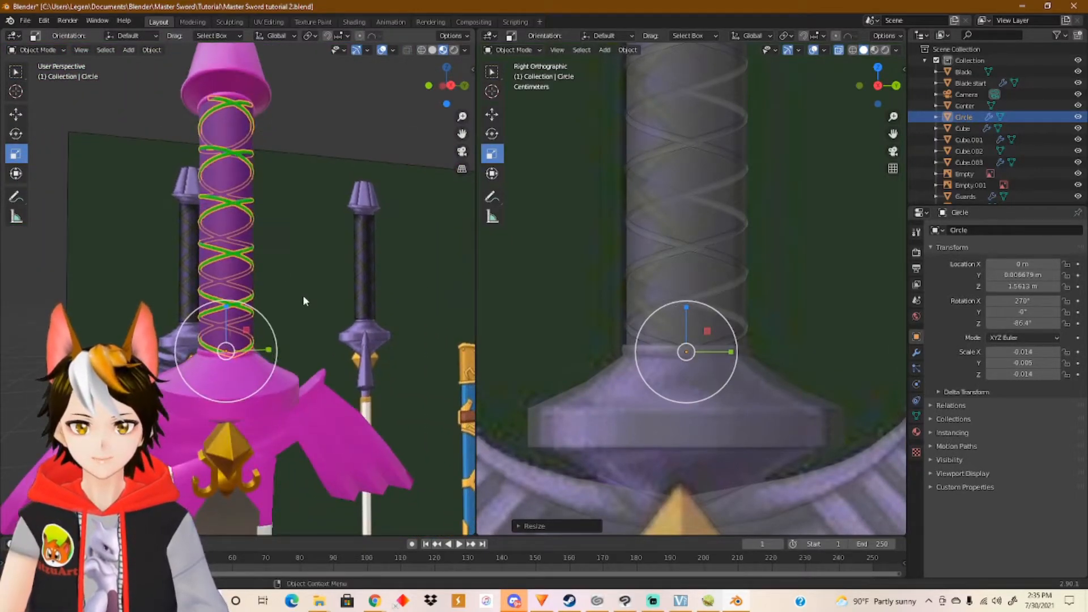
{"action": "scroll", "coordinate": [294, 367], "scroll_direction": "up", "scroll_amount": 5}
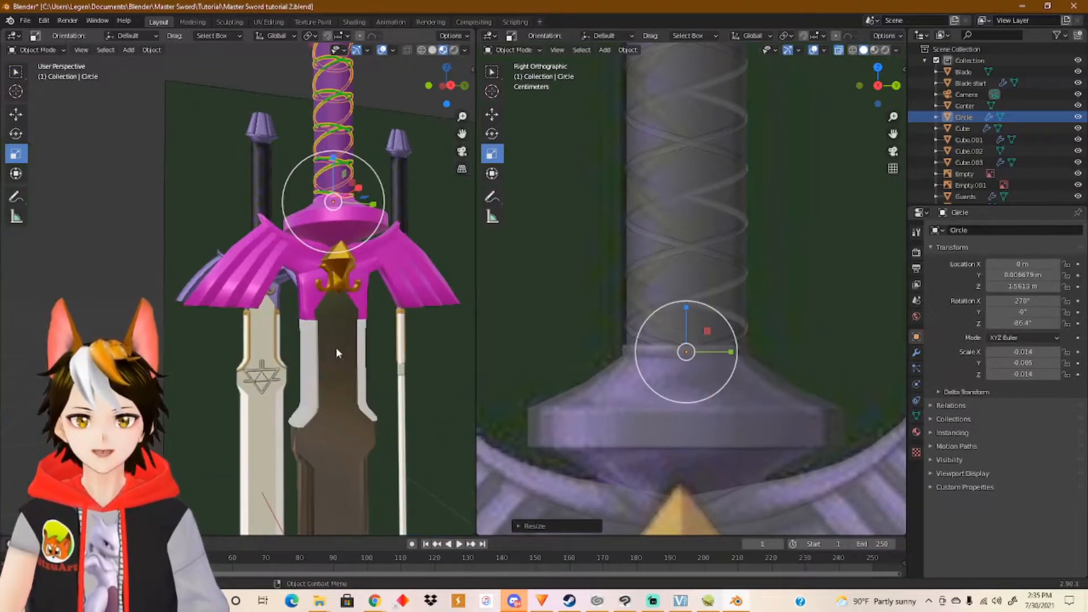
{"action": "middle_click_drag", "start_coordinate": [315, 381], "coordinate": [347, 289]}
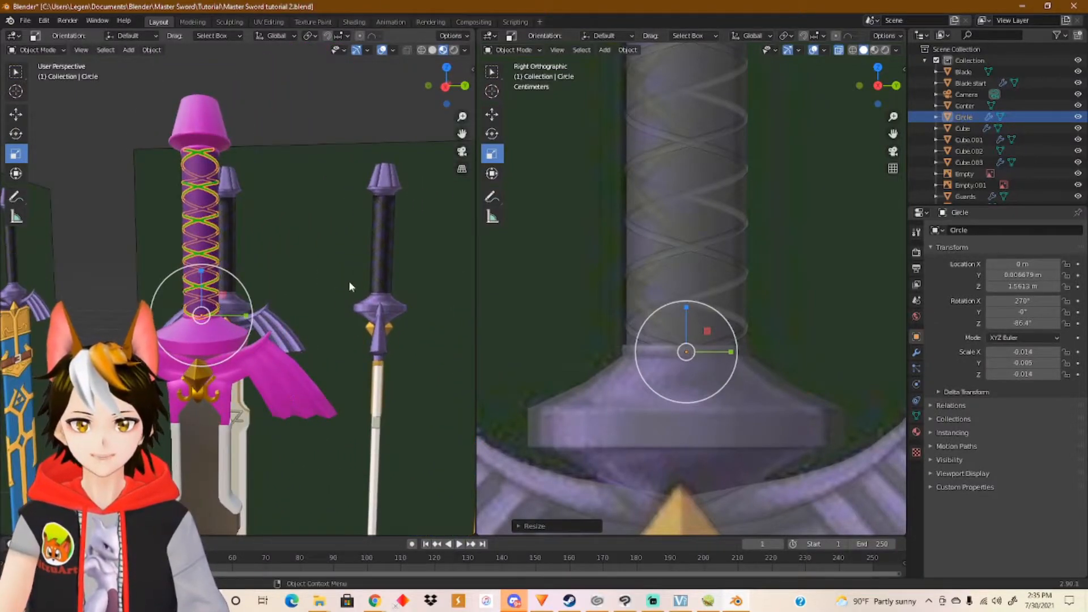
Switch to the UV Editing workspace and hide both reference images, Empty and Empty.001.
{"action": "left_click", "coordinate": [271, 22]}
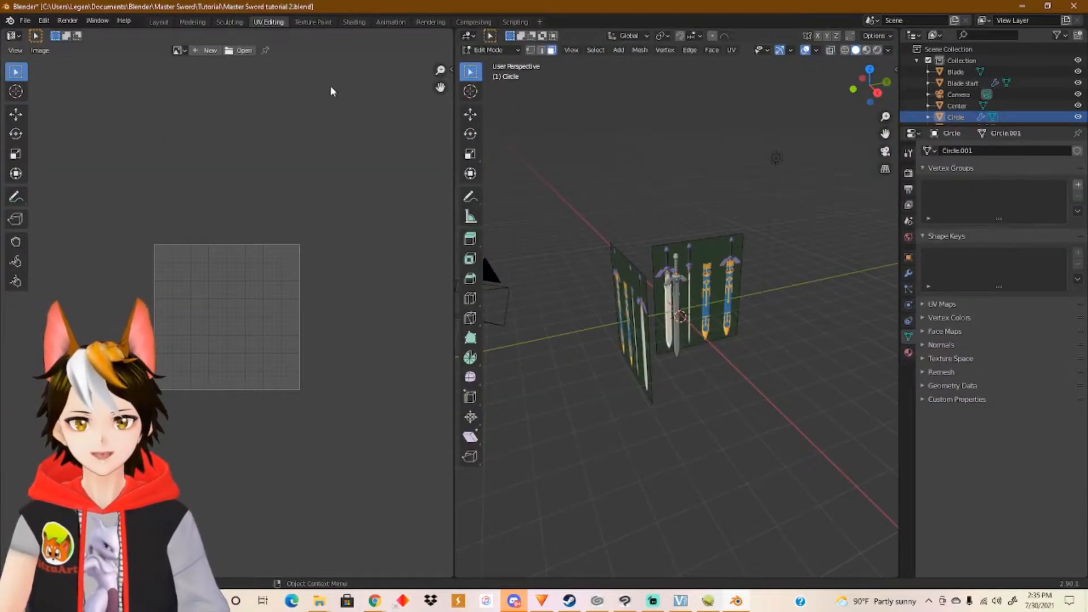
{"action": "scroll", "coordinate": [1026, 105], "scroll_direction": "down", "scroll_amount": 3}
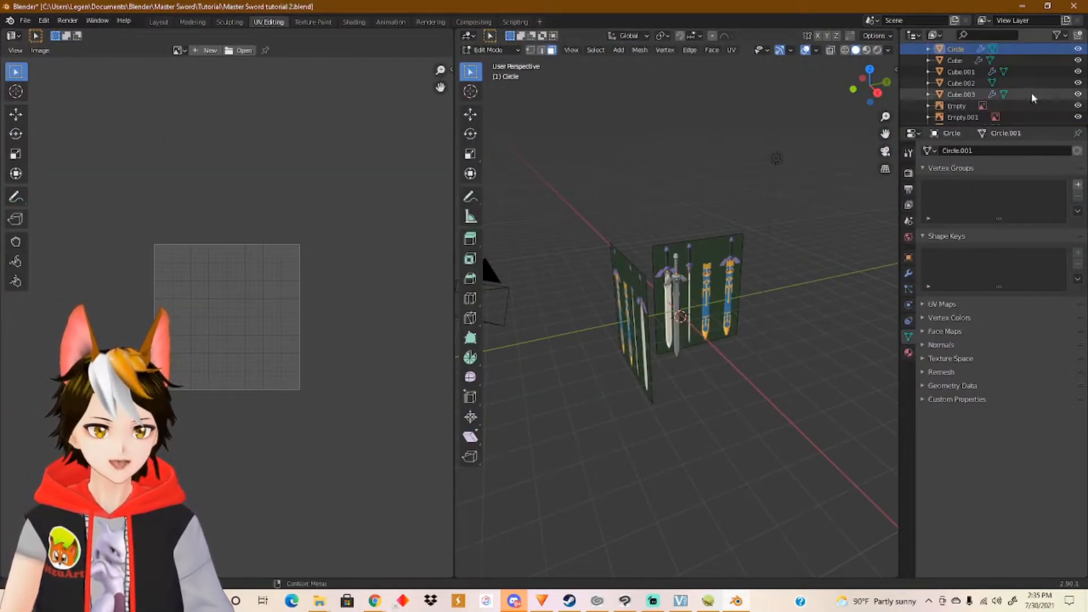
{"action": "left_click", "coordinate": [1077, 106]}
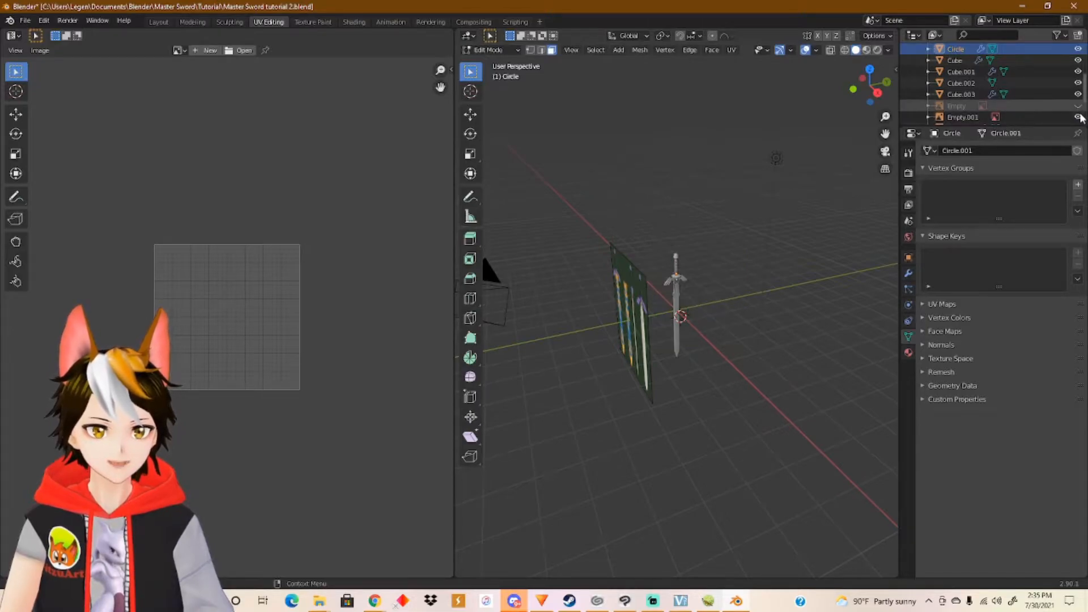
{"action": "left_click", "coordinate": [1078, 117]}
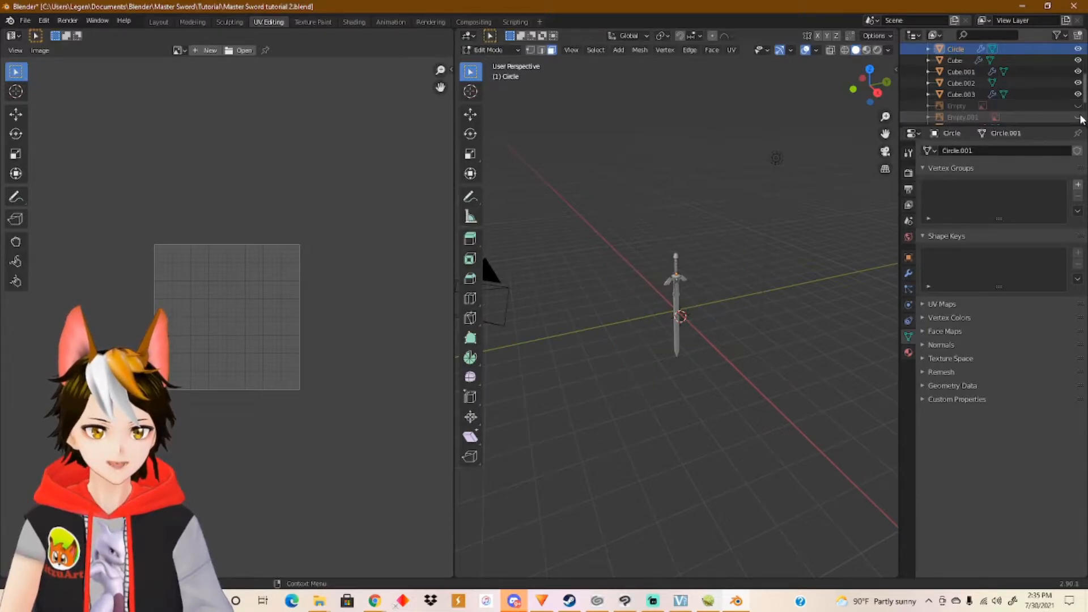
Rename the two hidden image empties, Empty and Empty.001, as reference.
{"action": "double_click", "coordinate": [963, 108]}
{"action": "key", "text": "BackSpace"}
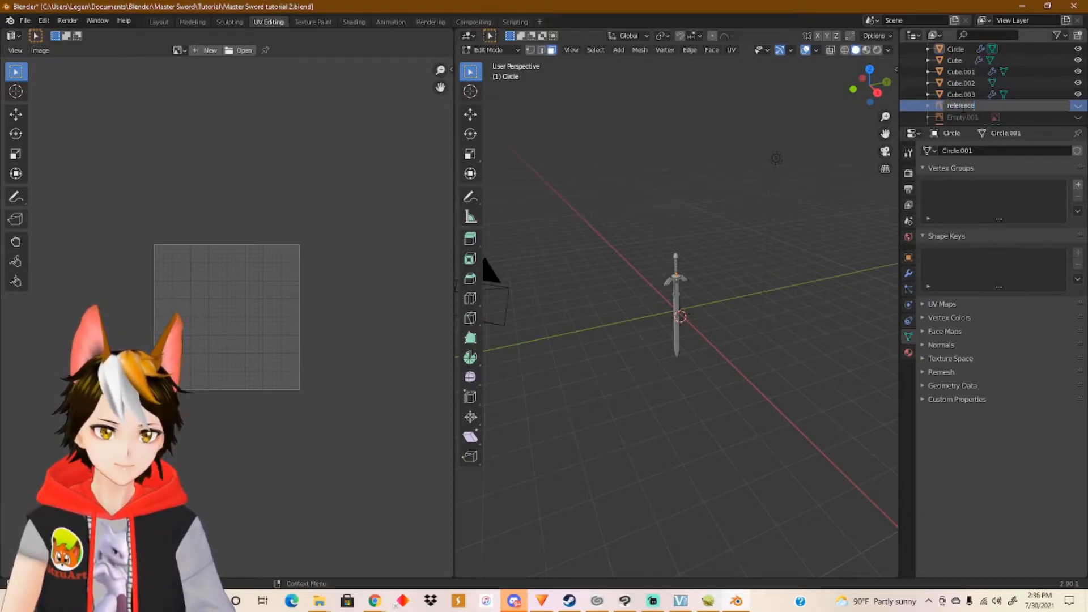
{"action": "key", "text": "Return"}
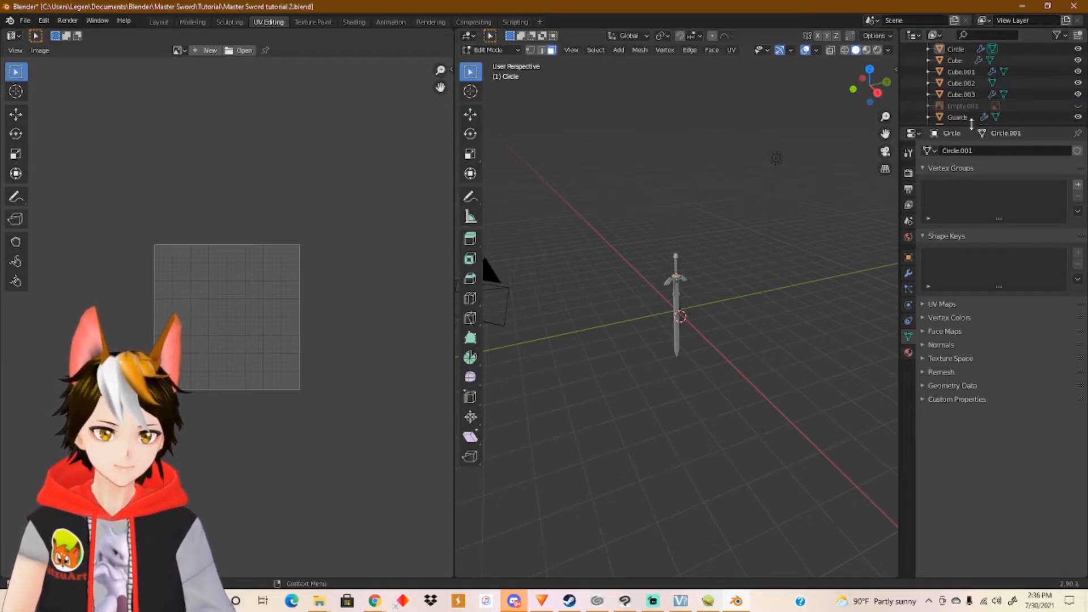
{"action": "left_click", "coordinate": [969, 107]}
{"action": "double_click", "coordinate": [969, 108]}
{"action": "key", "text": "BackSpace"}
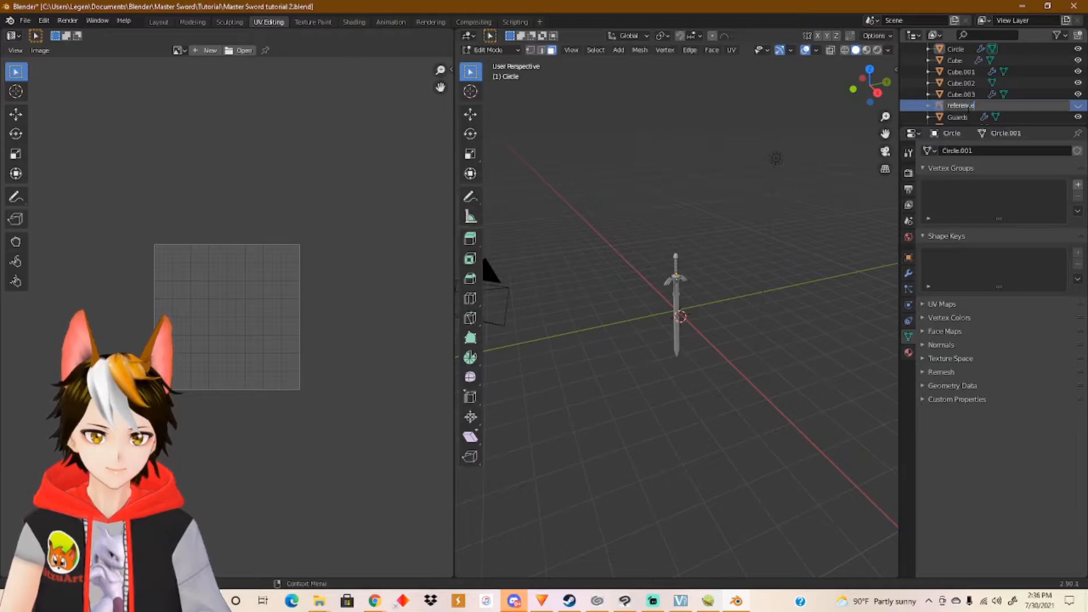
{"action": "key", "text": "Return"}
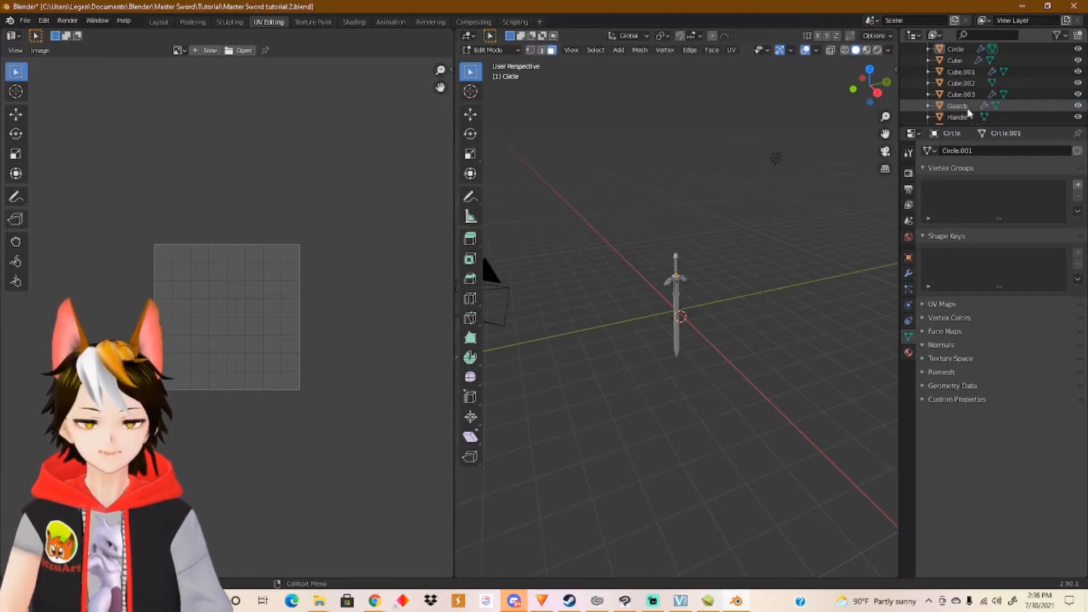
Show the sword's hilt up close in the UV workspace's 3D view with Material Preview shading.
{"action": "scroll", "coordinate": [724, 308], "scroll_direction": "up", "scroll_amount": 5}
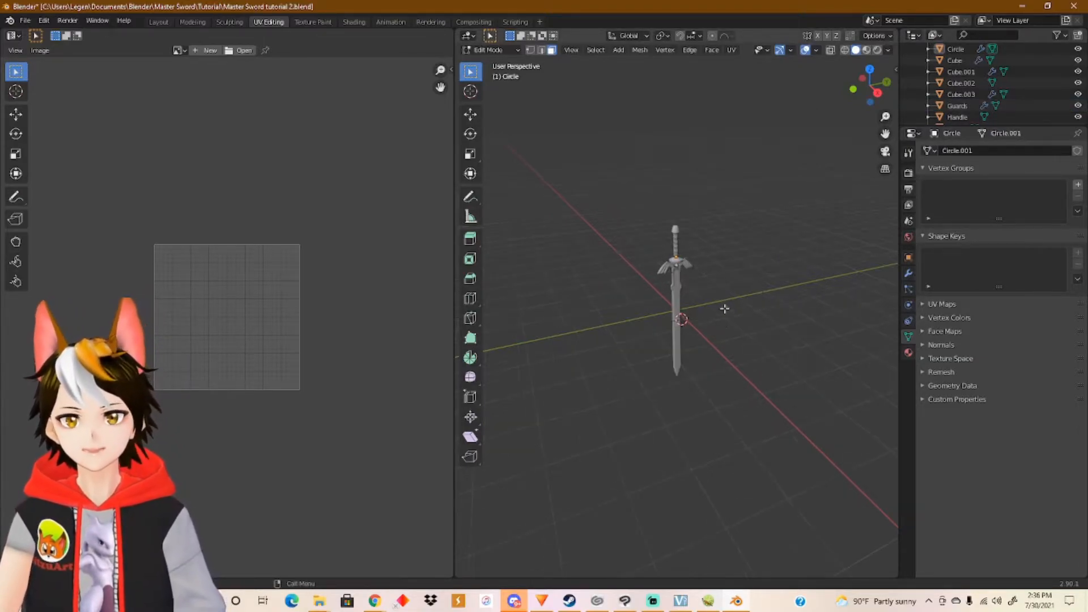
{"action": "middle_click_drag", "start_coordinate": [700, 271], "coordinate": [796, 211]}
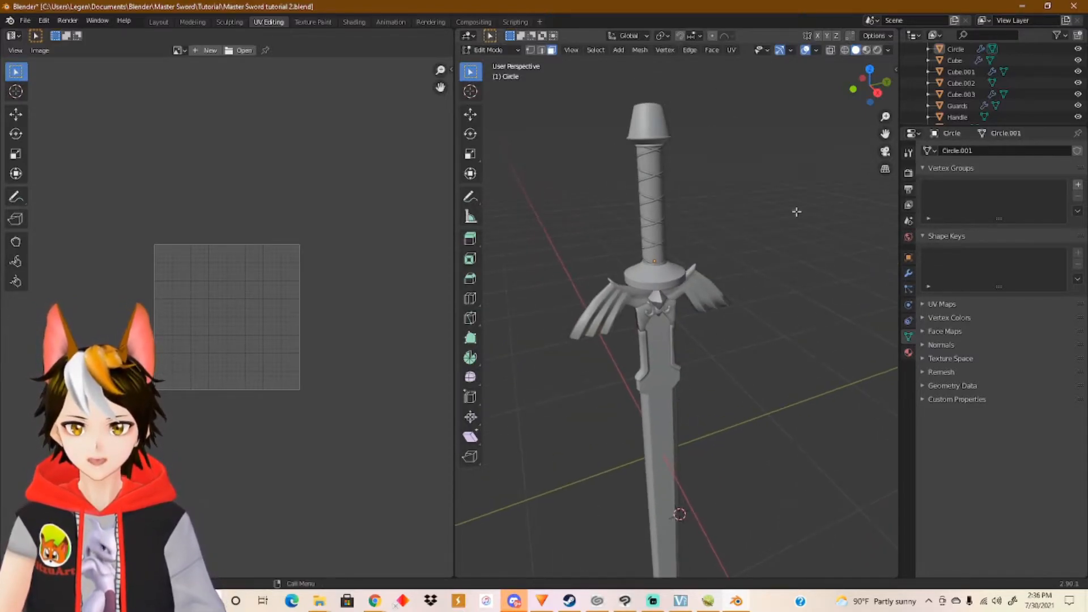
{"action": "left_click", "coordinate": [867, 50]}
{"action": "middle_click_drag", "start_coordinate": [738, 208], "coordinate": [751, 288]}
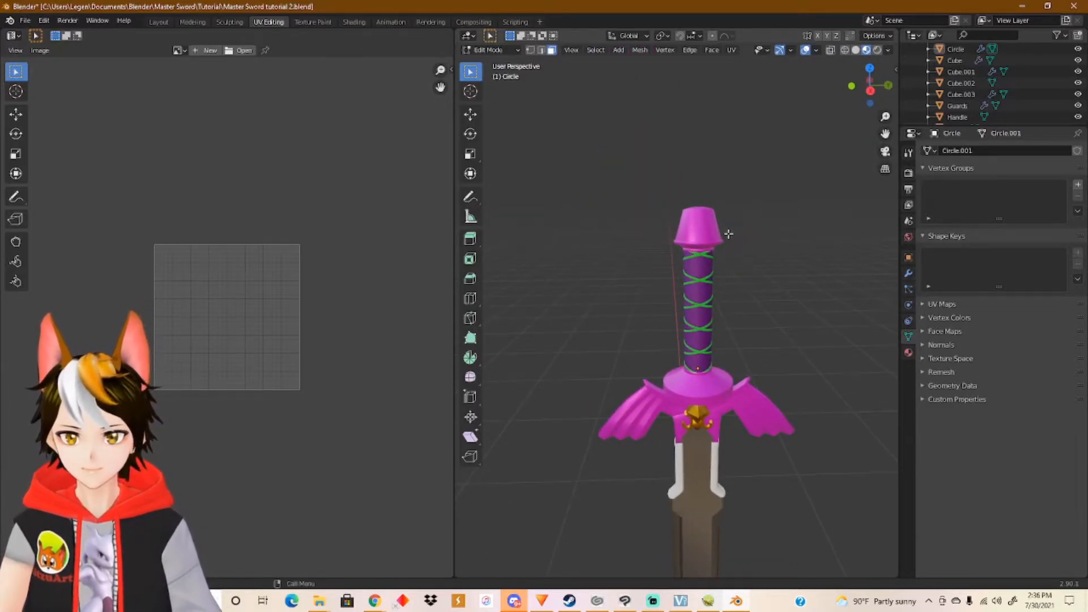
Leave Edit Mode on the spiral wrap, select the pommel (Hilt), and show its object transform properties.
{"action": "key", "text": "Tab"}
{"action": "left_click", "coordinate": [702, 229]}
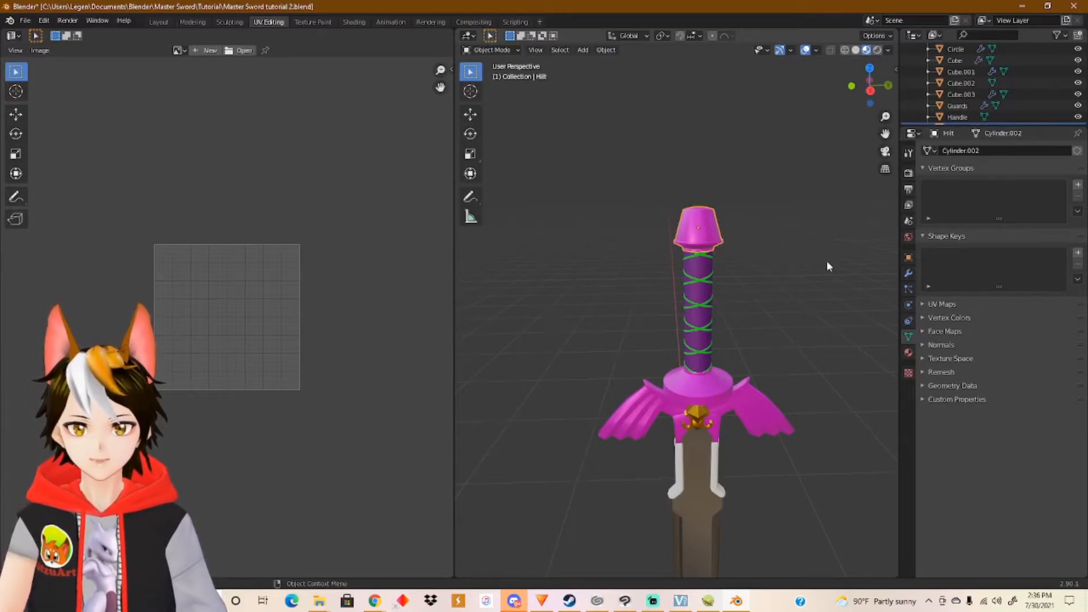
{"action": "left_click", "coordinate": [909, 257]}
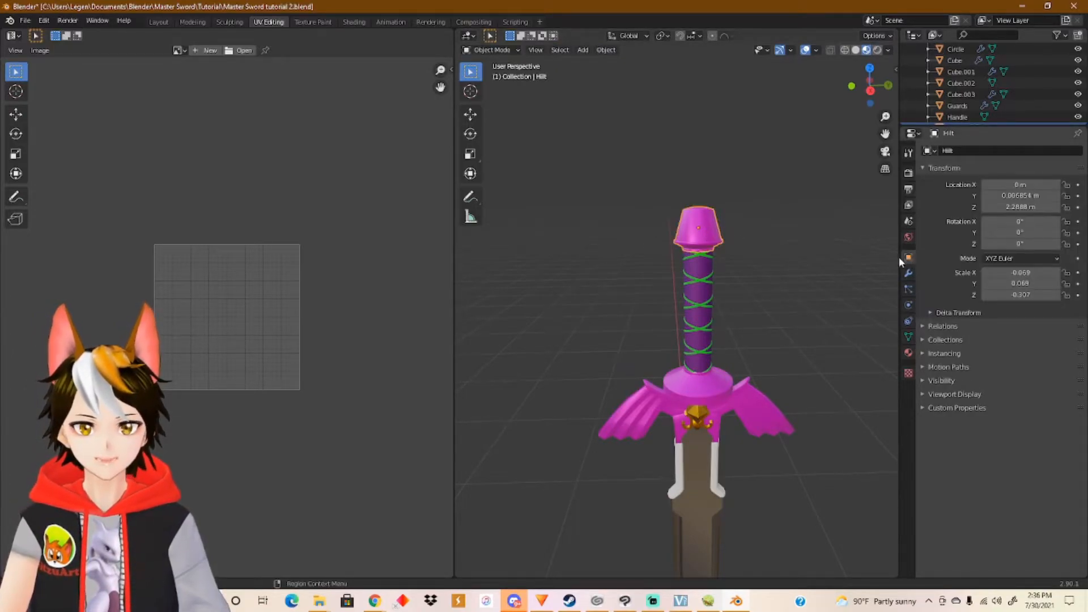
{"action": "scroll", "coordinate": [744, 257], "scroll_direction": "up", "scroll_amount": 2}
{"action": "middle_click_drag", "start_coordinate": [782, 226], "coordinate": [777, 297], "text": "shift"}
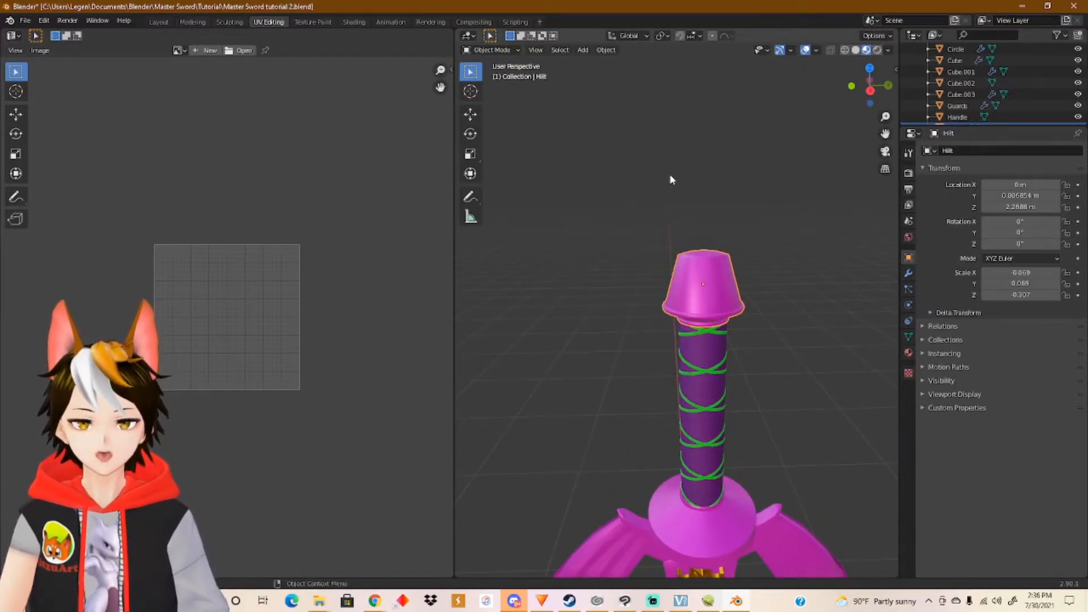
Try a Smart UV Project with the default settings on the pommel's whole mesh, and undo it.
{"action": "key", "text": "Tab"}
{"action": "key", "text": "a"}
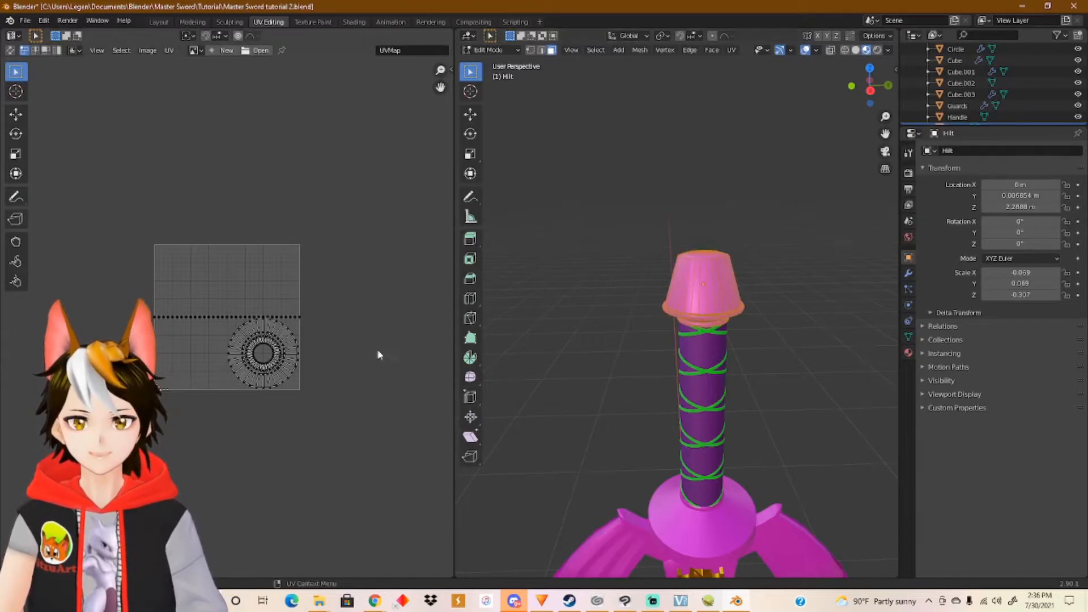
{"action": "scroll", "coordinate": [389, 352], "scroll_direction": "up", "scroll_amount": 3}
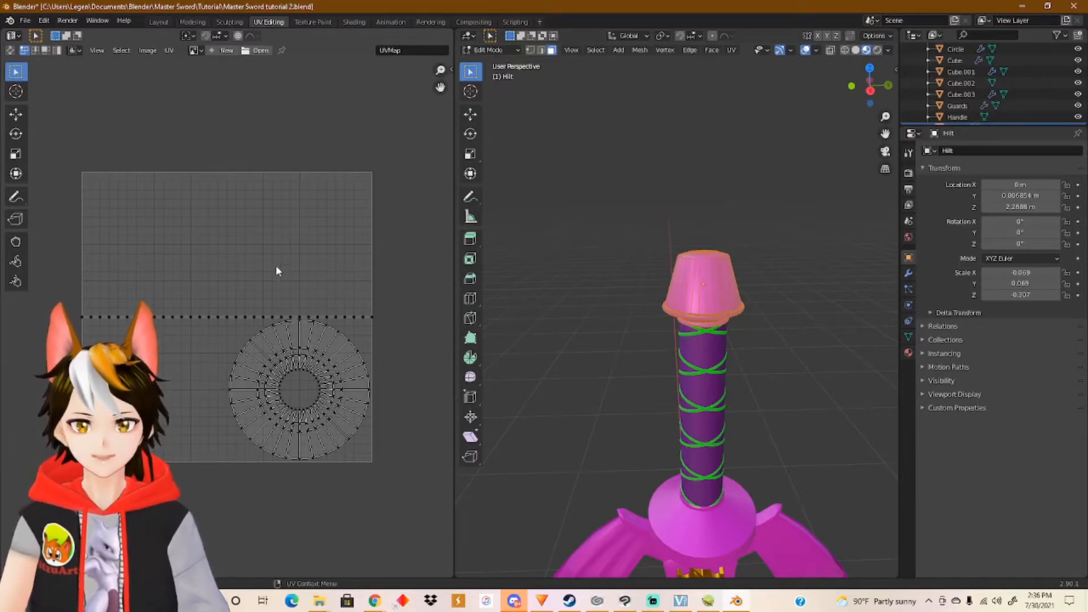
{"action": "left_click", "coordinate": [734, 53]}
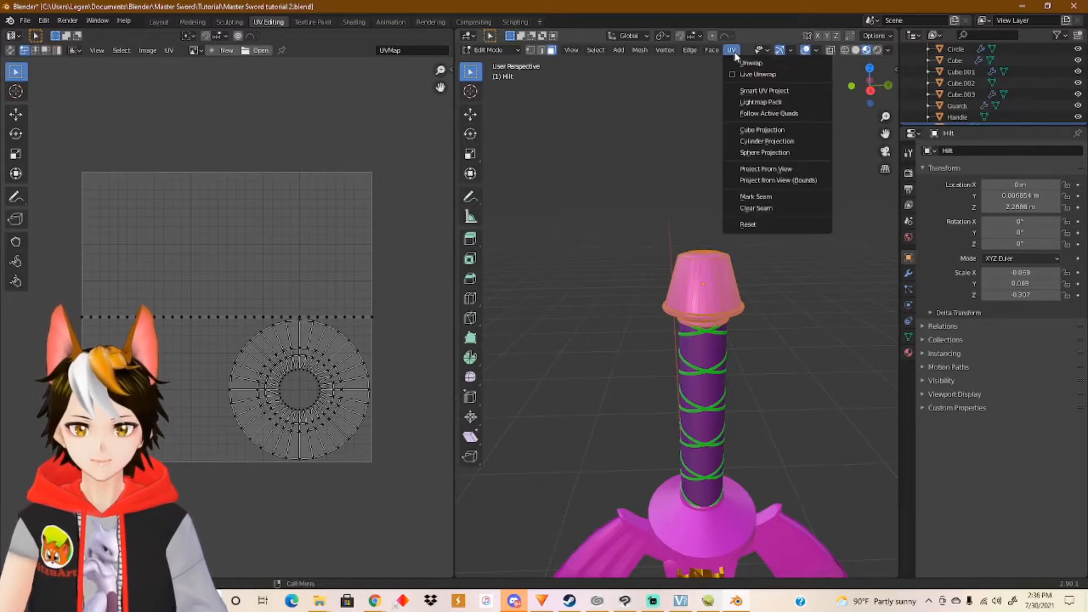
{"action": "left_click", "coordinate": [791, 91]}
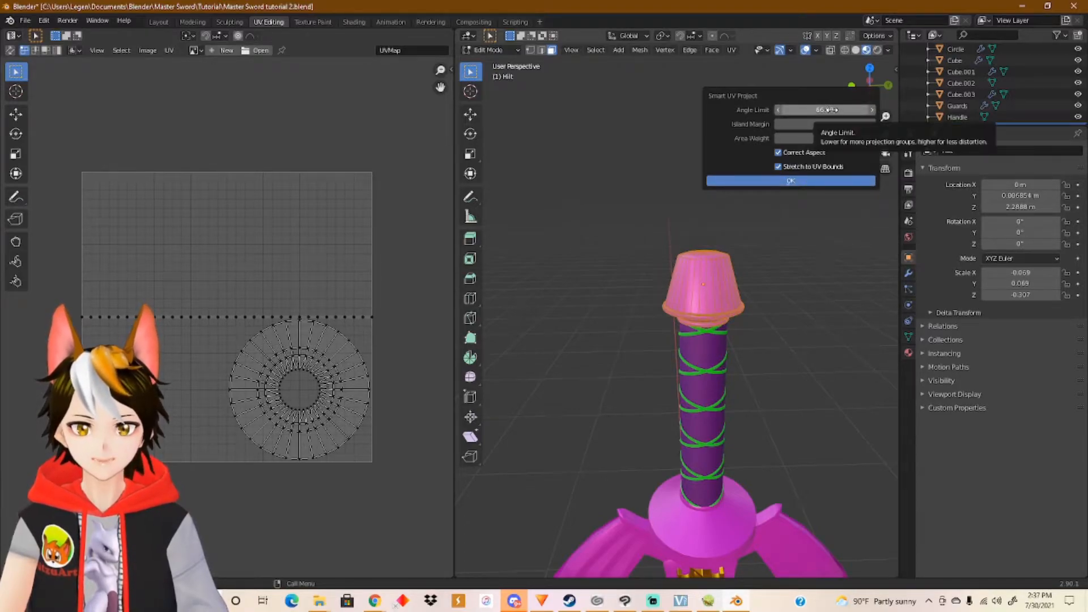
{"action": "left_click", "coordinate": [793, 182]}
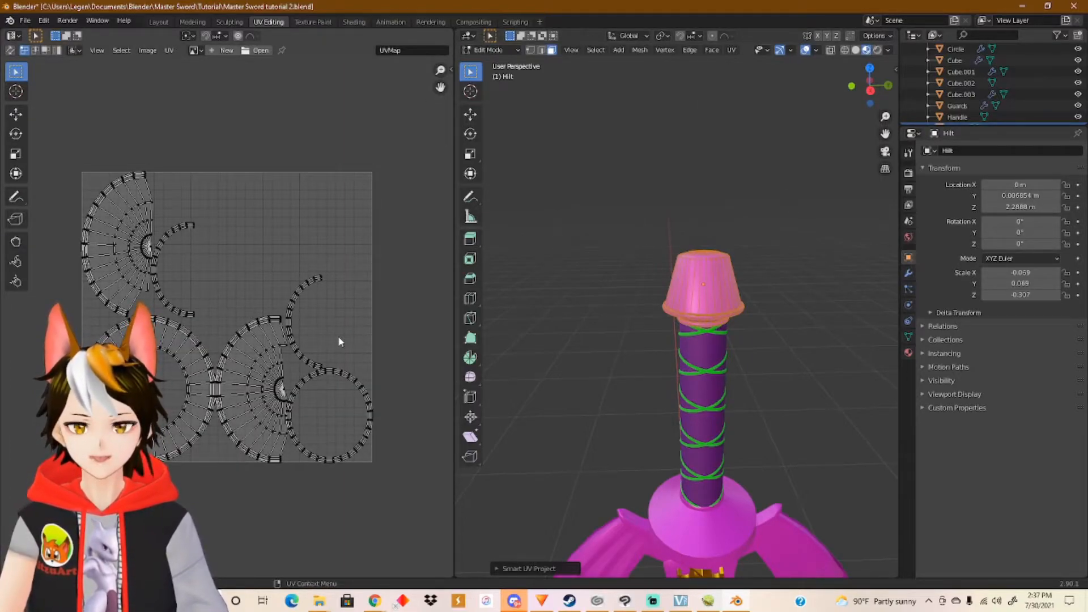
{"action": "key", "text": "ctrl+z"}
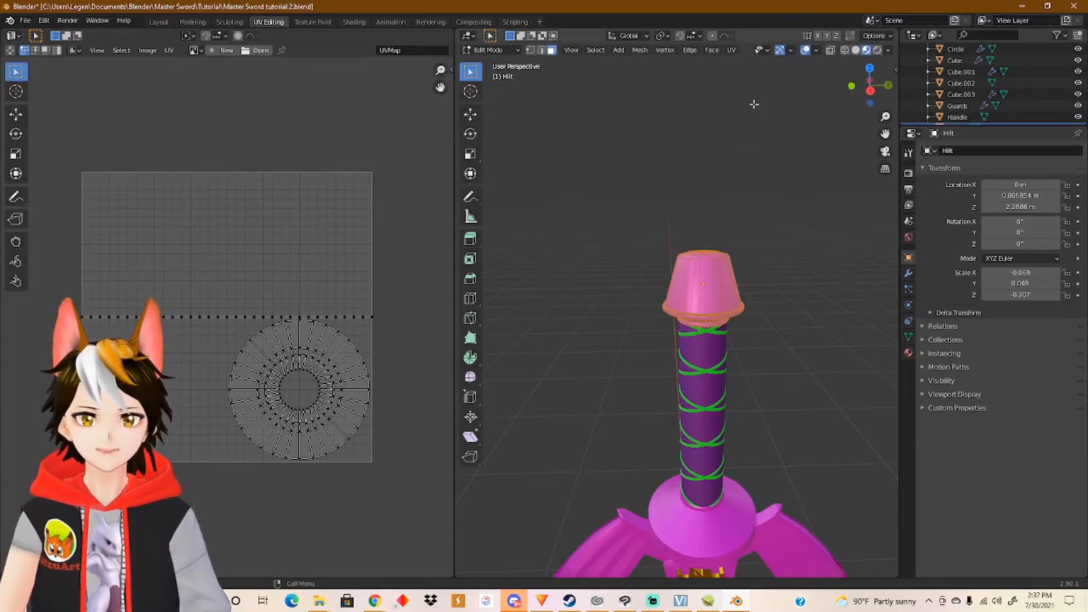
Return to Object Mode and apply the pommel's scale.
{"action": "key", "text": "Tab"}
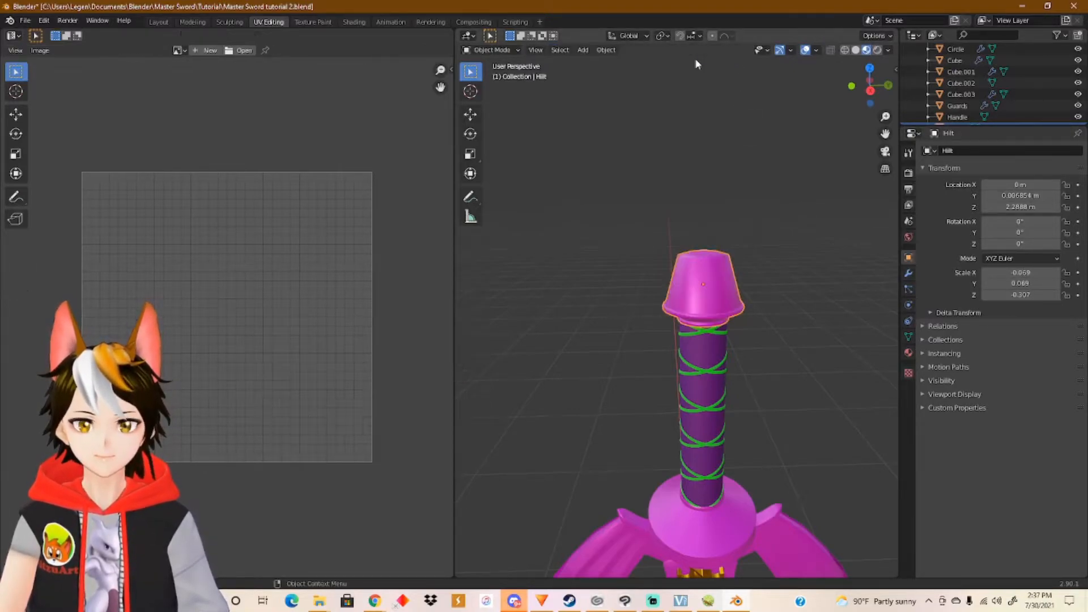
{"action": "left_click", "coordinate": [606, 50]}
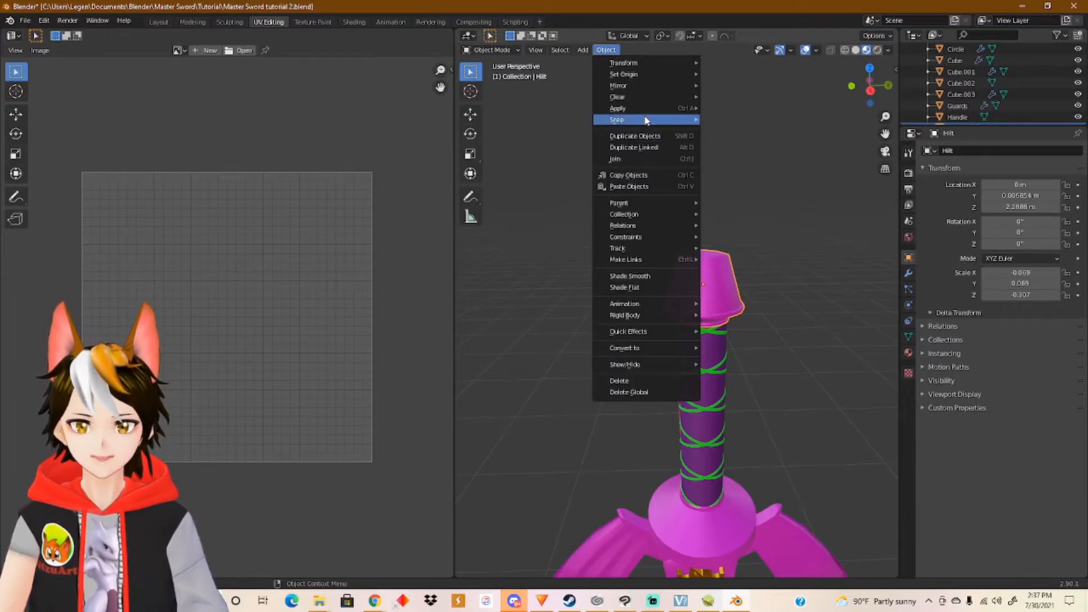
{"action": "mouse_move", "coordinate": [643, 109]}
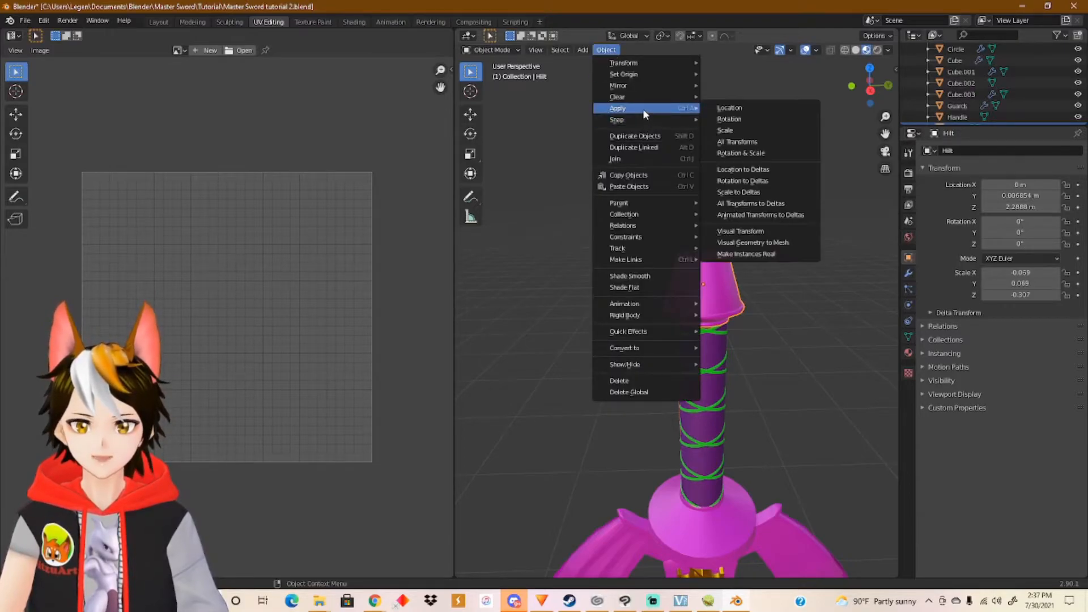
{"action": "left_click", "coordinate": [749, 131]}
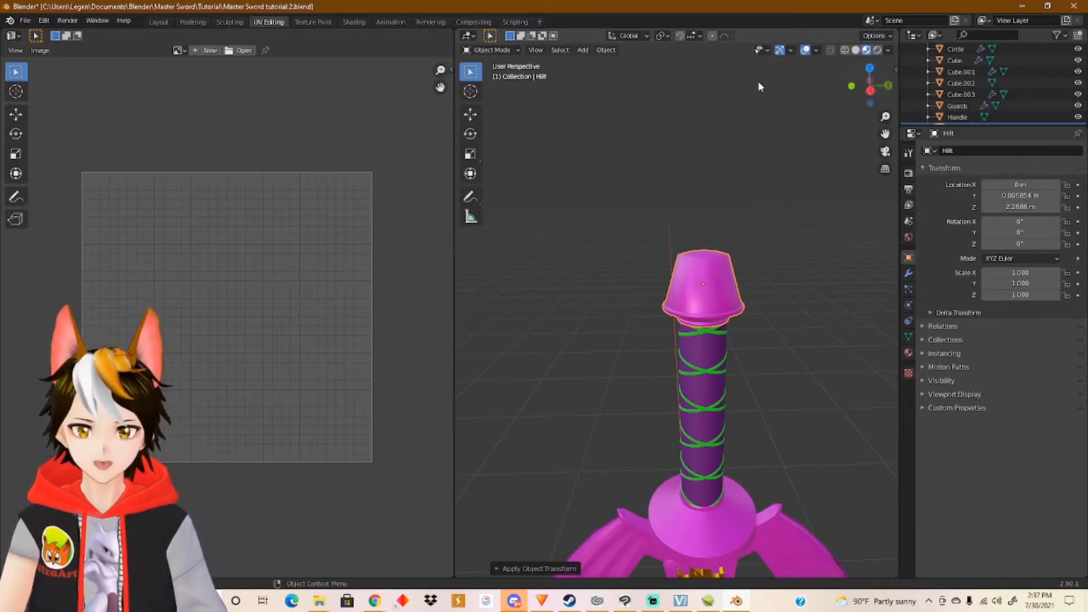
Retry Smart UV Project on the rescaled pommel mesh with a 66 degree angle limit and zero island margin, and undo it.
{"action": "key", "text": "Tab"}
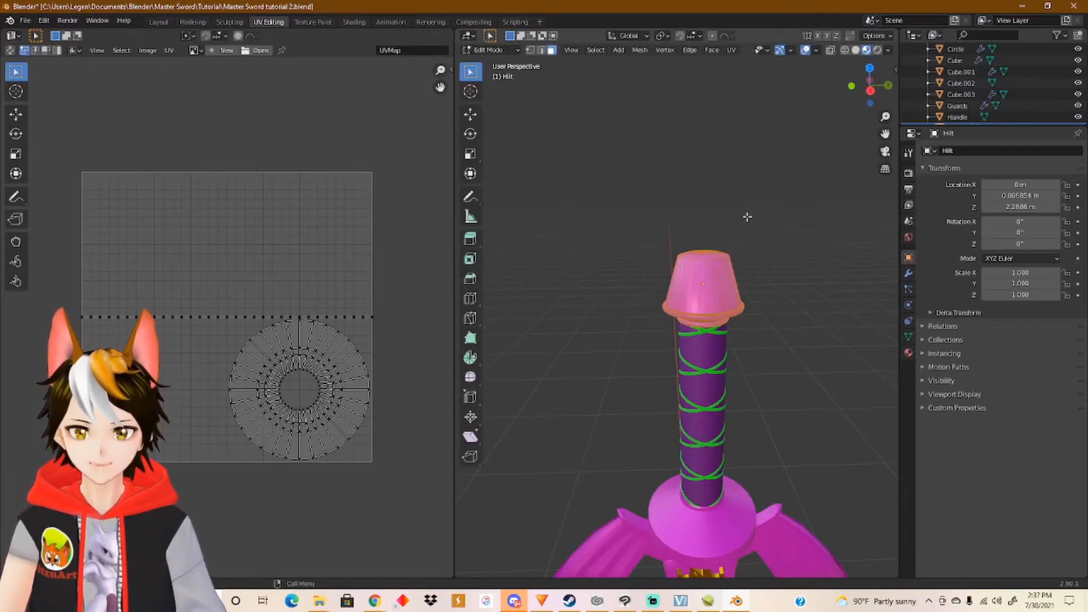
{"action": "left_click", "coordinate": [731, 51]}
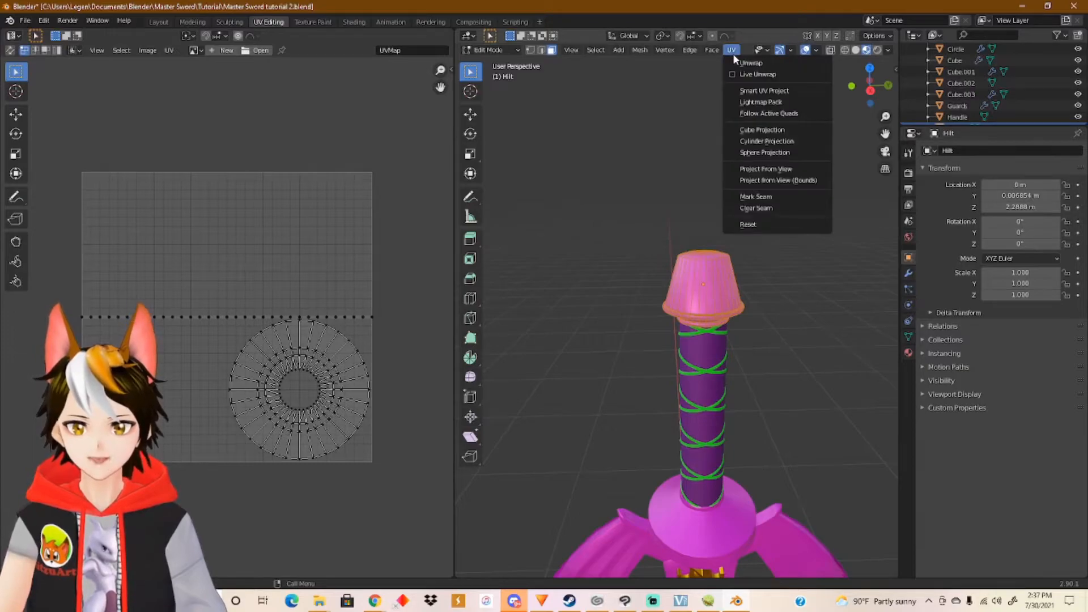
{"action": "left_click", "coordinate": [794, 92]}
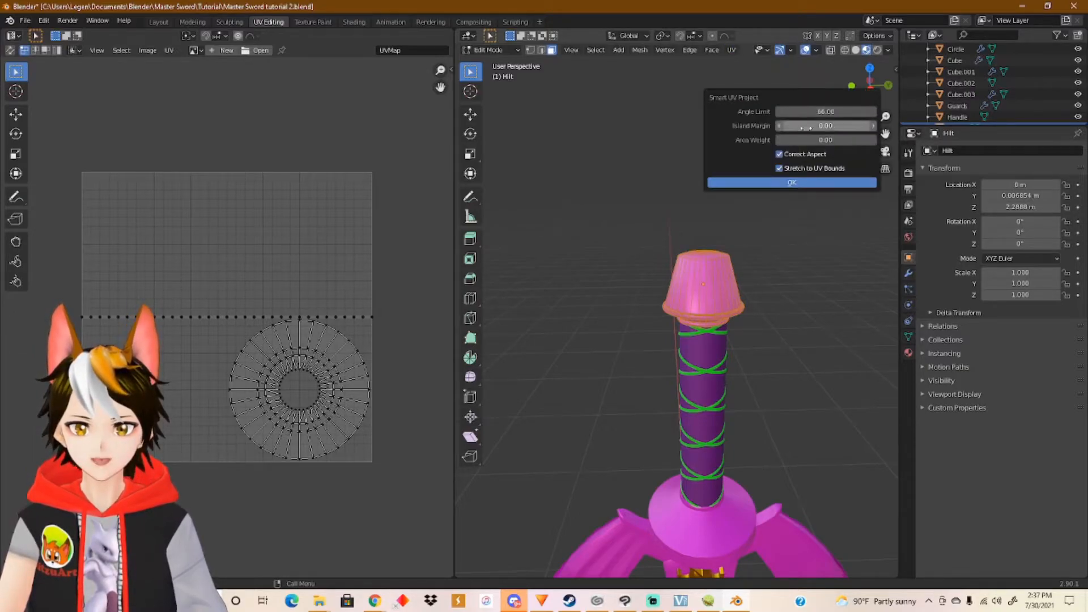
{"action": "left_click", "coordinate": [790, 185]}
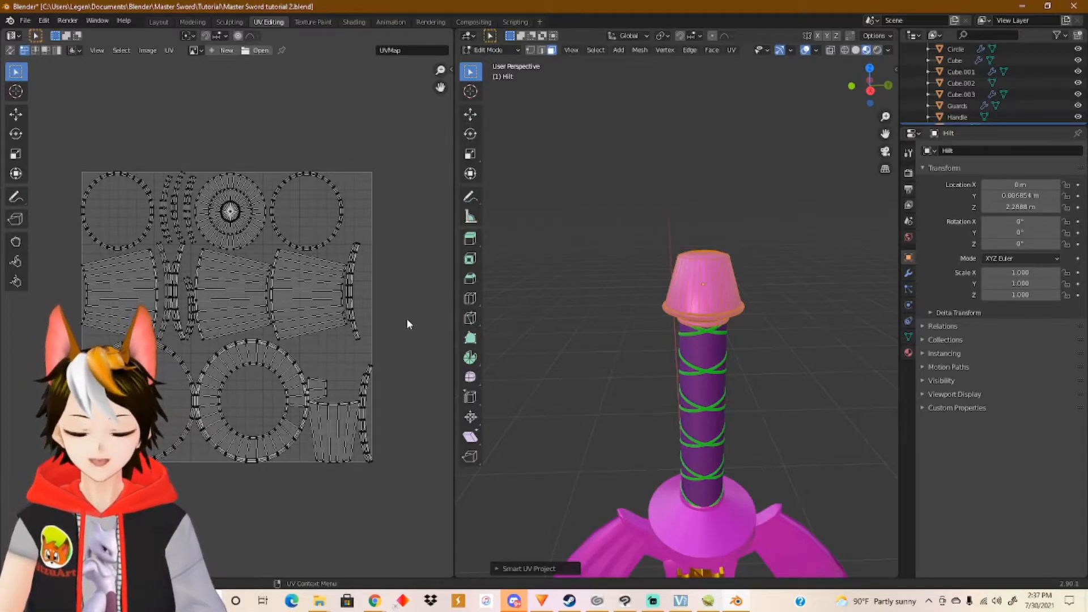
{"action": "key", "text": "ctrl+z"}
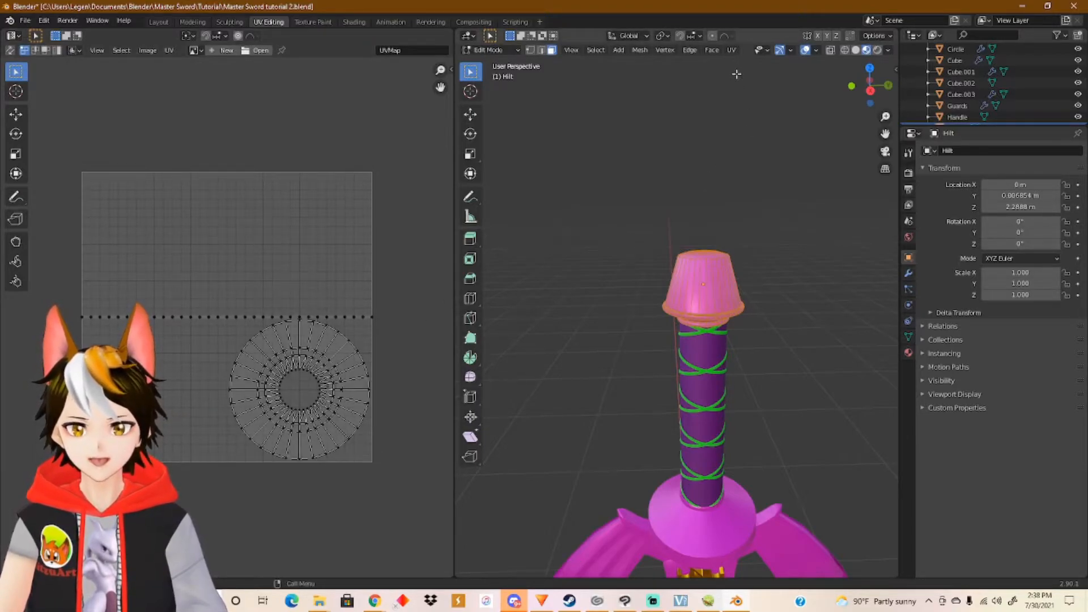
Unwrap the pommel with Cube Projection and pack all of its UV islands.
{"action": "left_click", "coordinate": [732, 50]}
{"action": "left_click", "coordinate": [789, 130]}
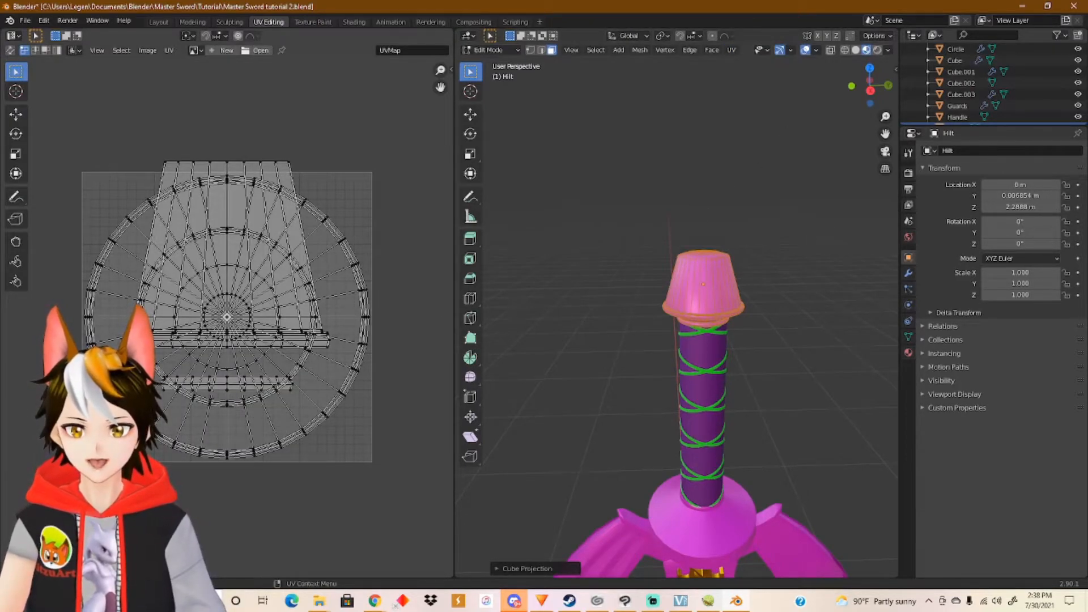
{"action": "left_click_drag", "start_coordinate": [55, 123], "coordinate": [406, 471]}
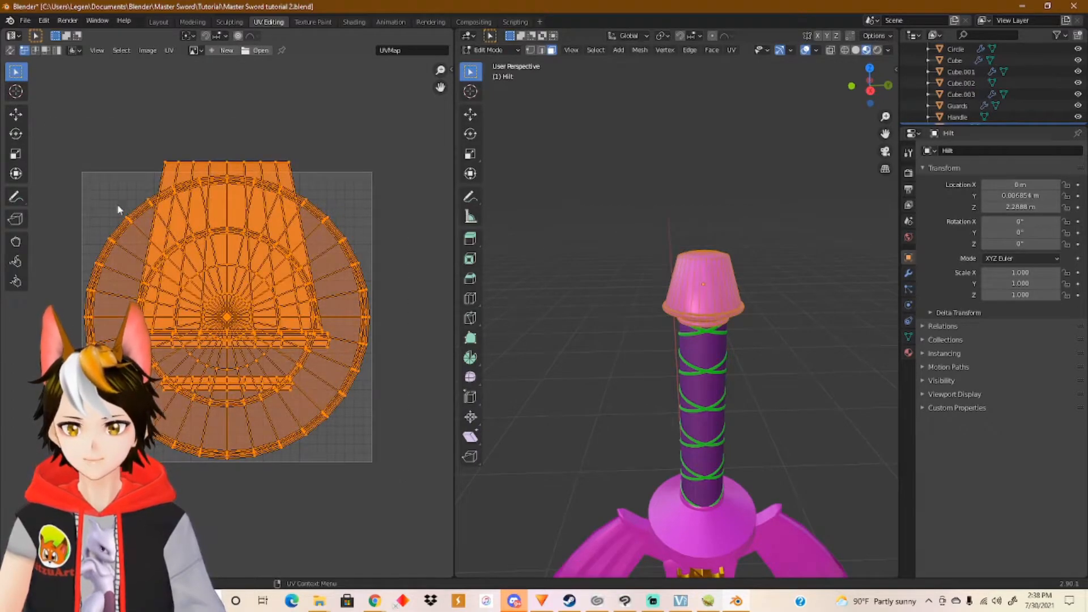
{"action": "left_click", "coordinate": [169, 50]}
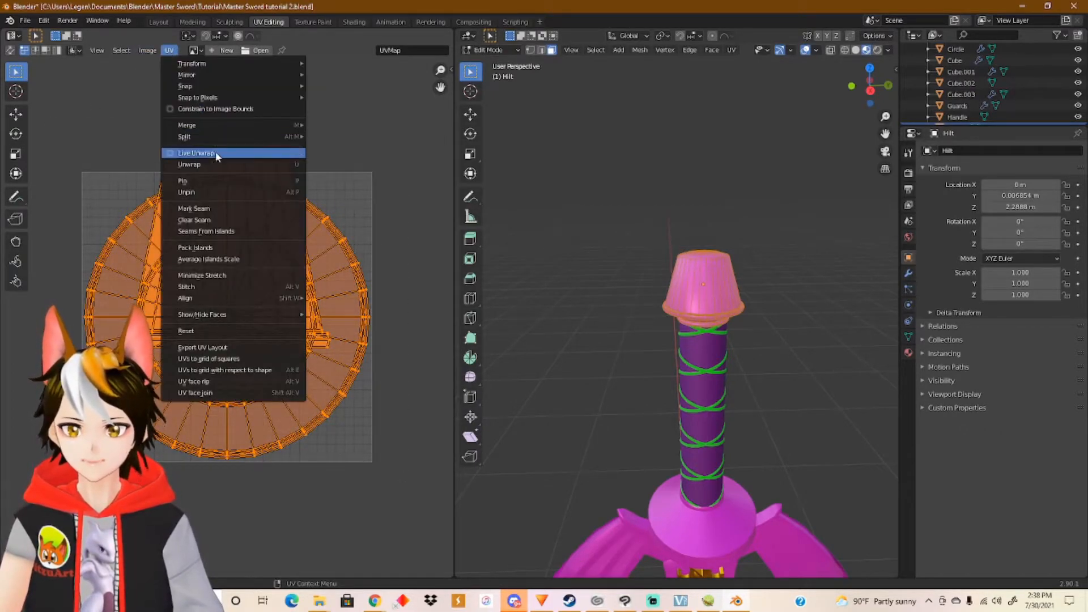
{"action": "left_click", "coordinate": [218, 247]}
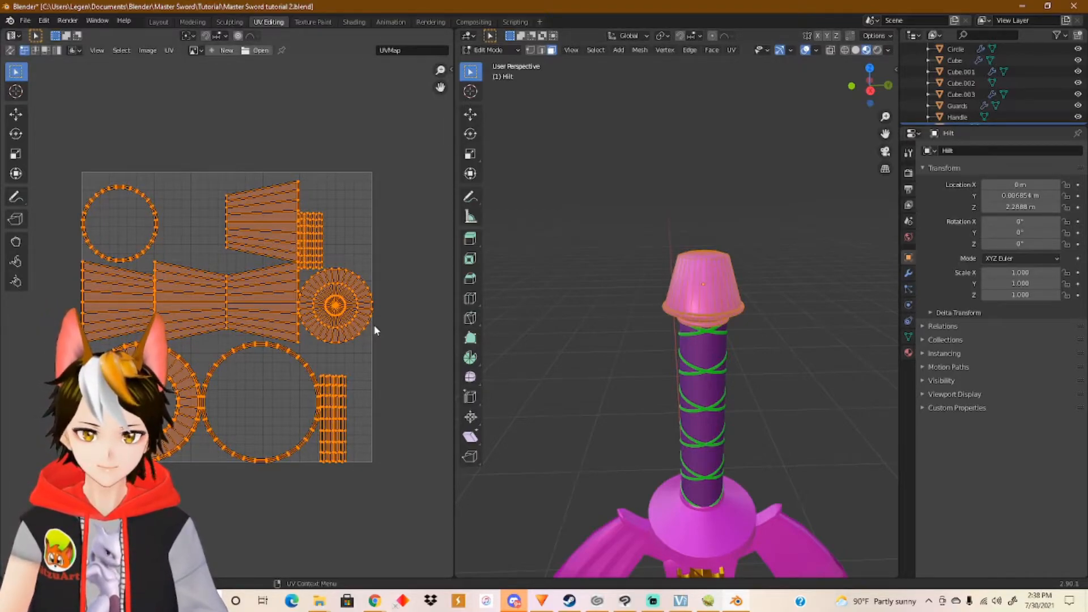
Leave the pommel and unwrap the whole mesh of the Handle with Smart UV Project.
{"action": "middle_click_drag", "start_coordinate": [703, 366], "coordinate": [703, 273], "text": "shift"}
{"action": "scroll", "coordinate": [703, 272], "scroll_direction": "up", "scroll_amount": 2}
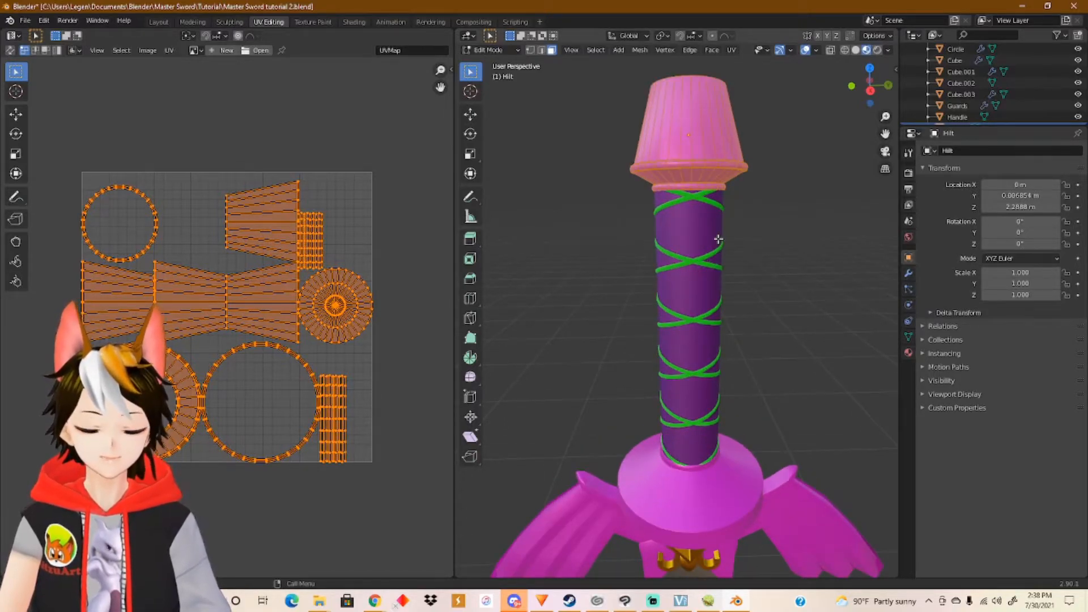
{"action": "key", "text": "Tab"}
{"action": "left_click", "coordinate": [698, 228]}
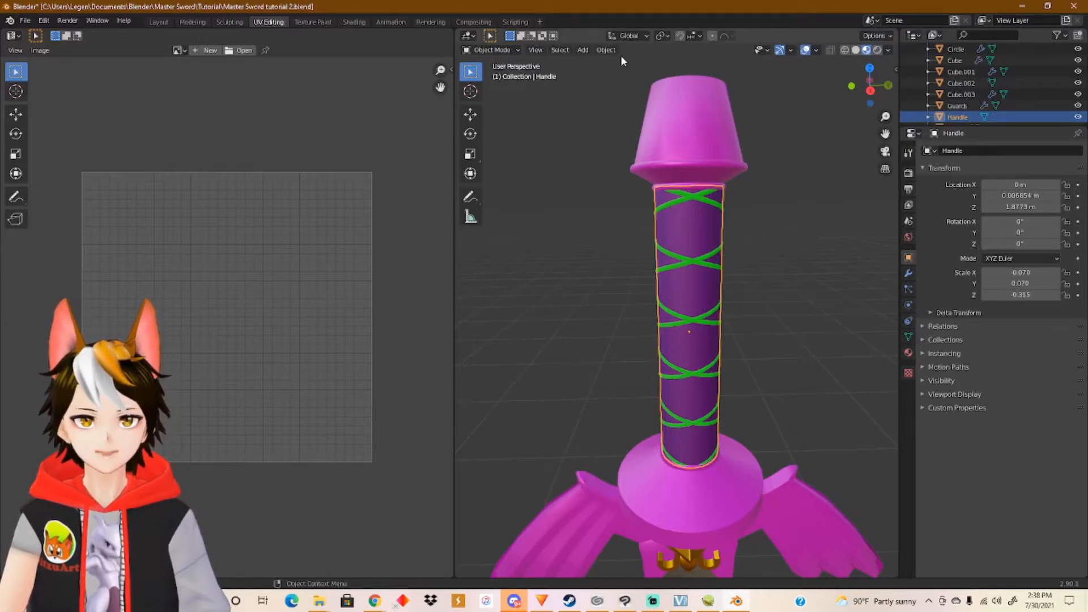
{"action": "key", "text": "Tab"}
{"action": "left_click", "coordinate": [731, 50]}
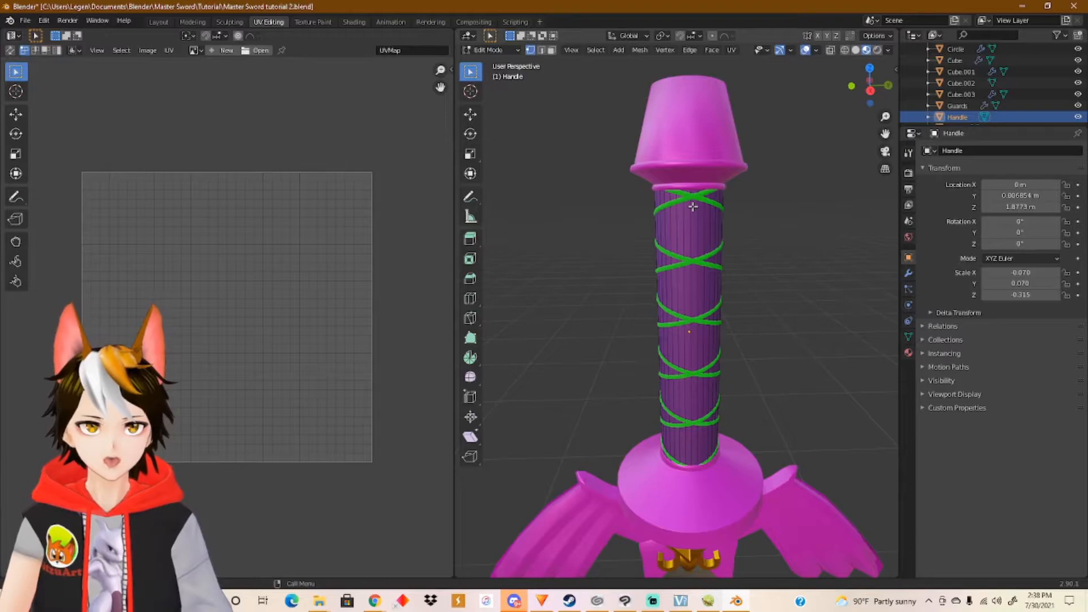
{"action": "key", "text": "a"}
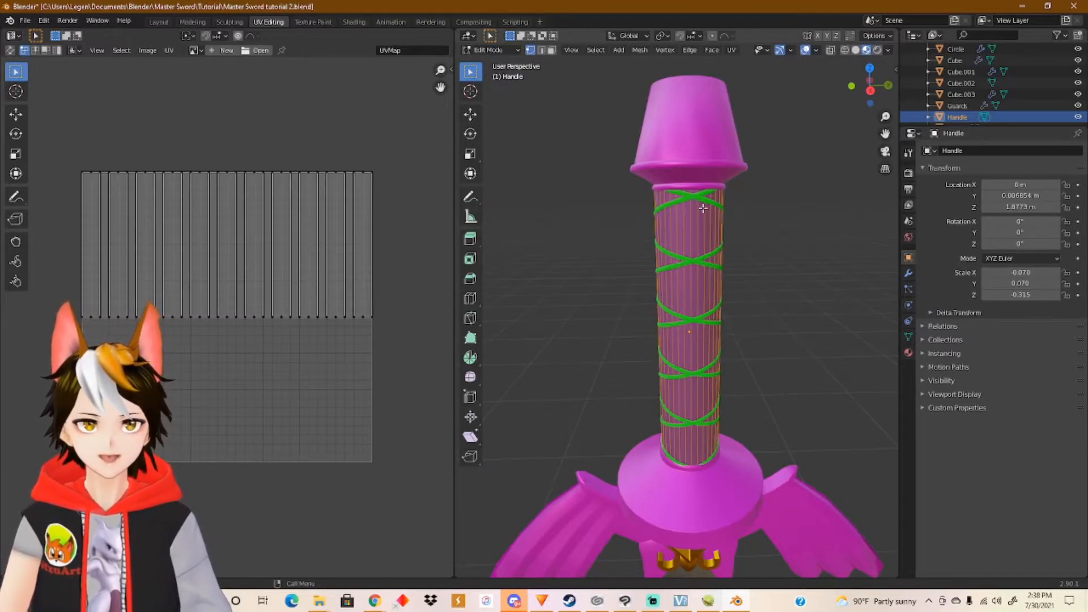
{"action": "left_click", "coordinate": [732, 50]}
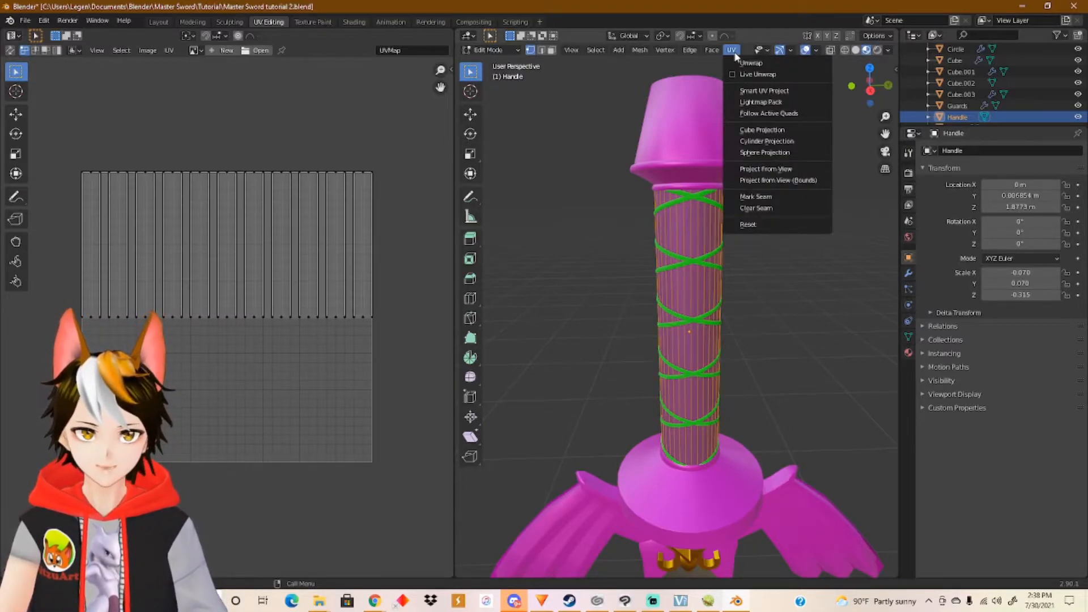
{"action": "left_click", "coordinate": [764, 91]}
{"action": "left_click", "coordinate": [753, 180]}
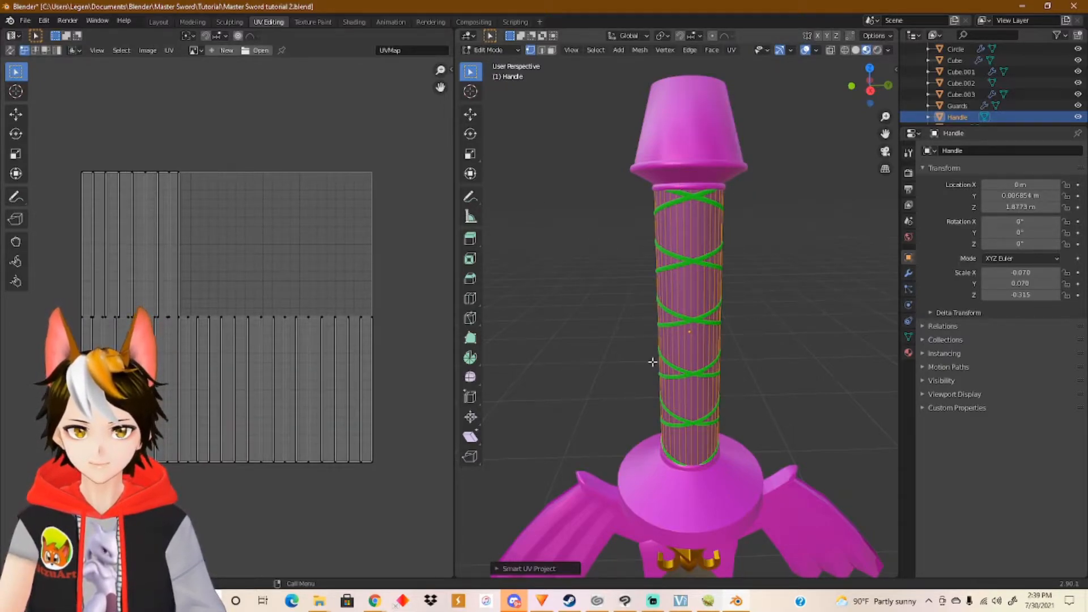
Leave the Handle's mesh editing, select the Center collar below it, and apply the collar's scale.
{"action": "middle_click_drag", "start_coordinate": [658, 367], "coordinate": [673, 200], "text": "shift"}
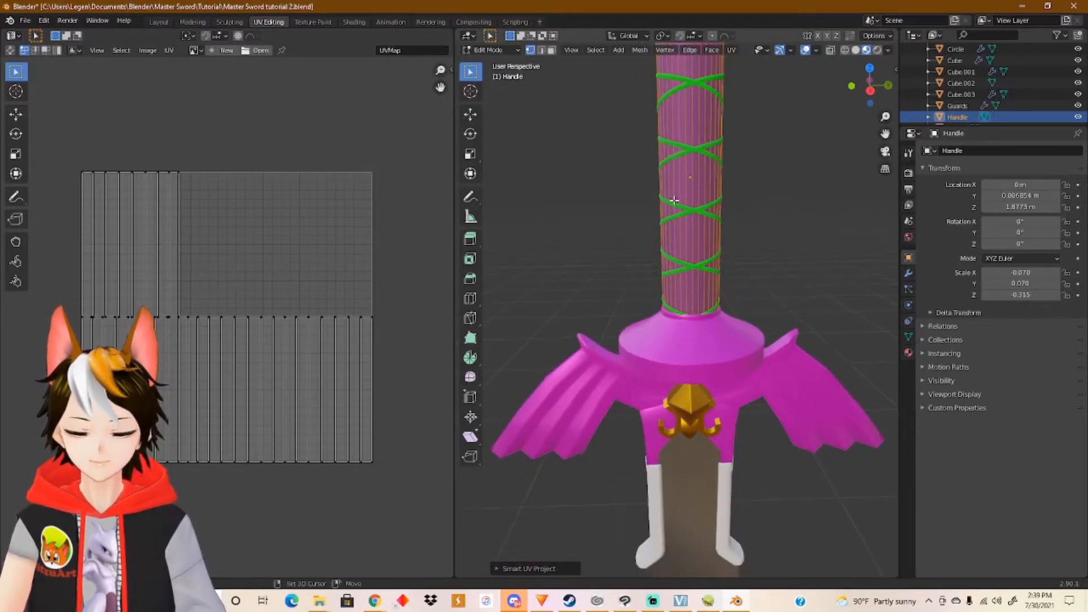
{"action": "key", "text": "Tab"}
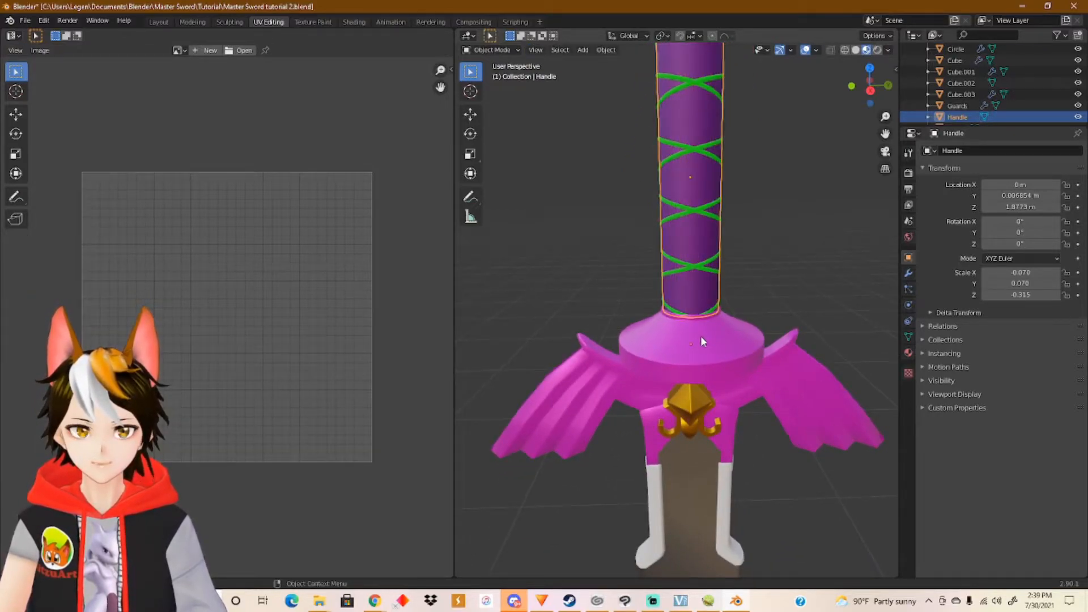
{"action": "left_click", "coordinate": [701, 338]}
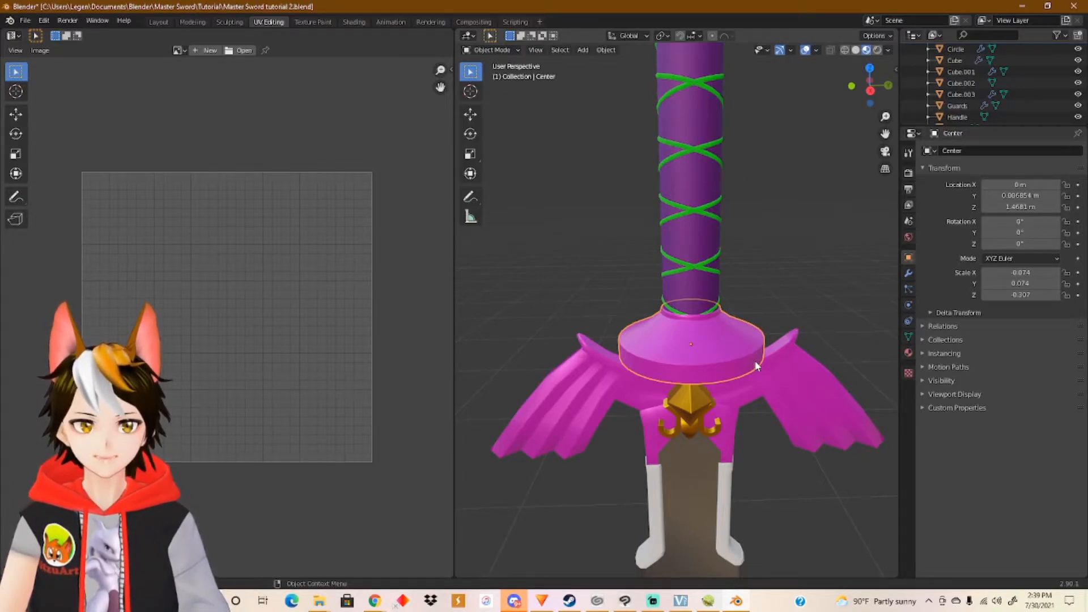
{"action": "left_click", "coordinate": [620, 52]}
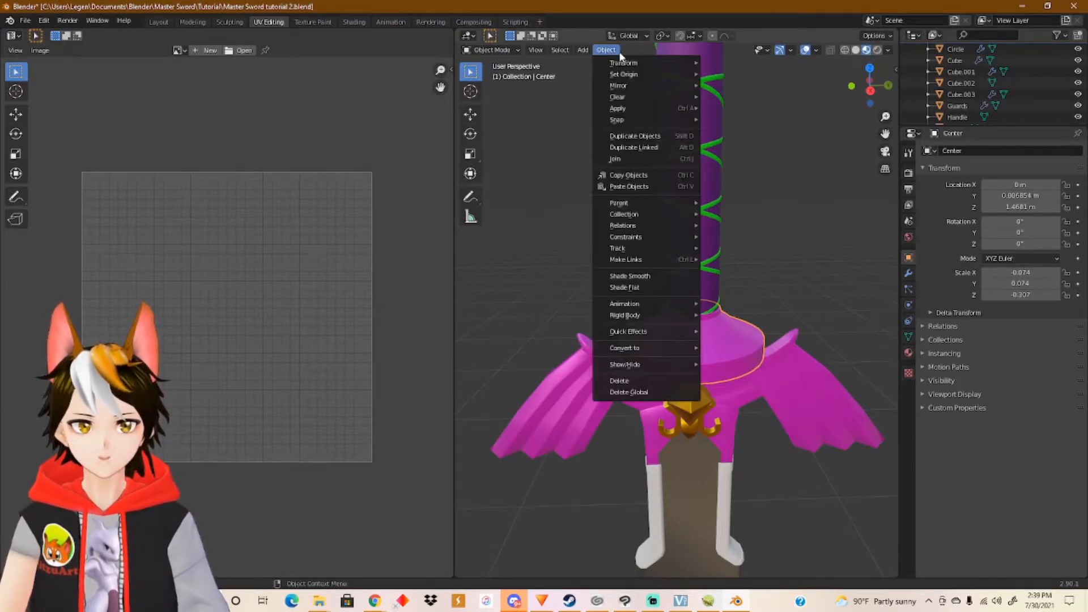
{"action": "mouse_move", "coordinate": [633, 107]}
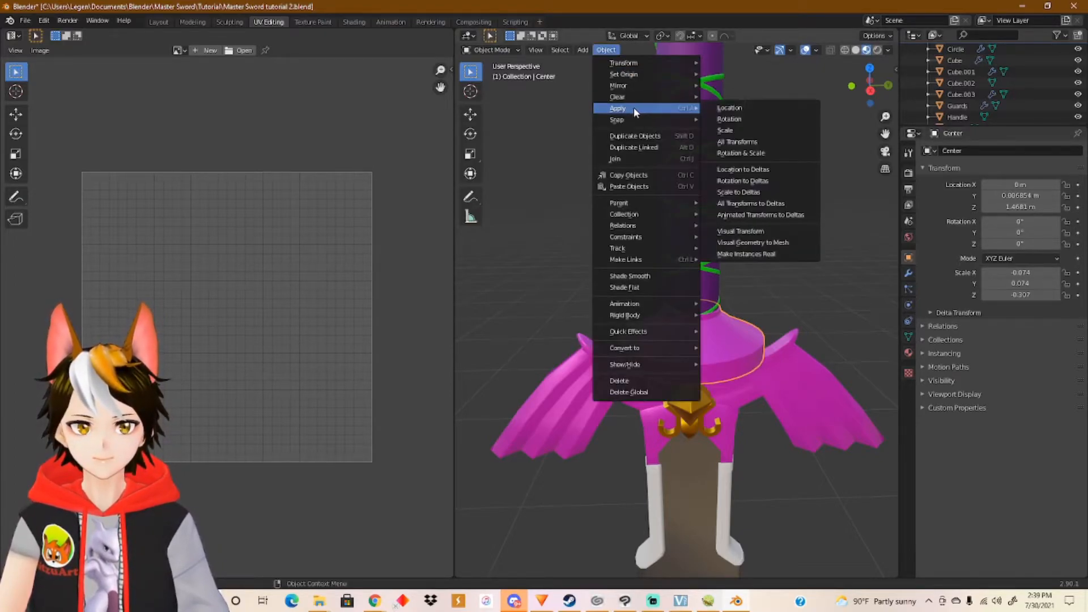
{"action": "left_click", "coordinate": [753, 129]}
Unwrap the whole Center mesh with Smart UV Project, keeping the 66 degree angle limit and zero island margin.
{"action": "key", "text": "Tab"}
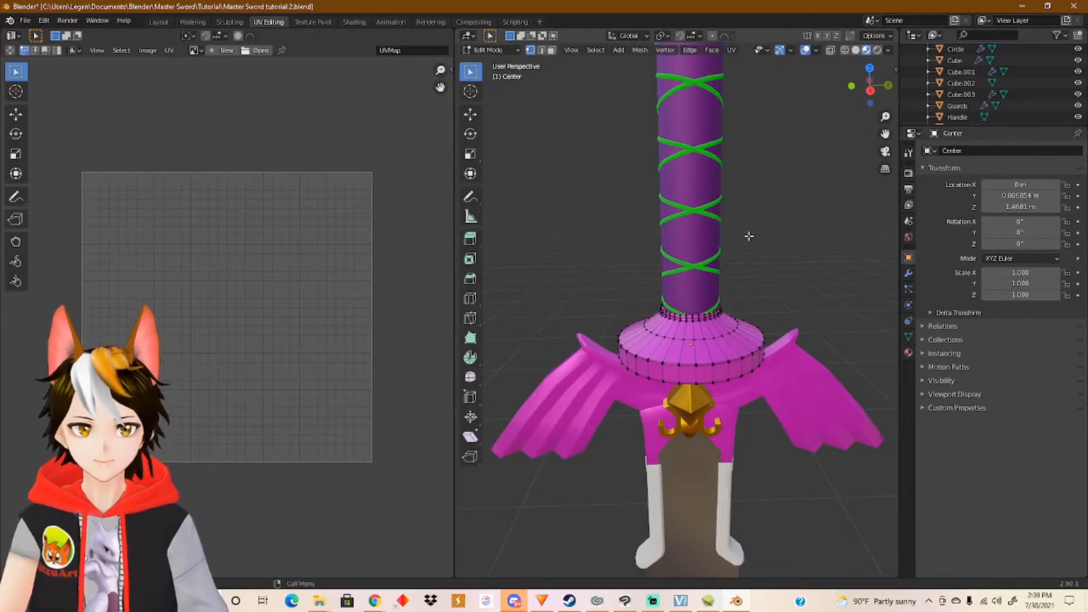
{"action": "key", "text": "a"}
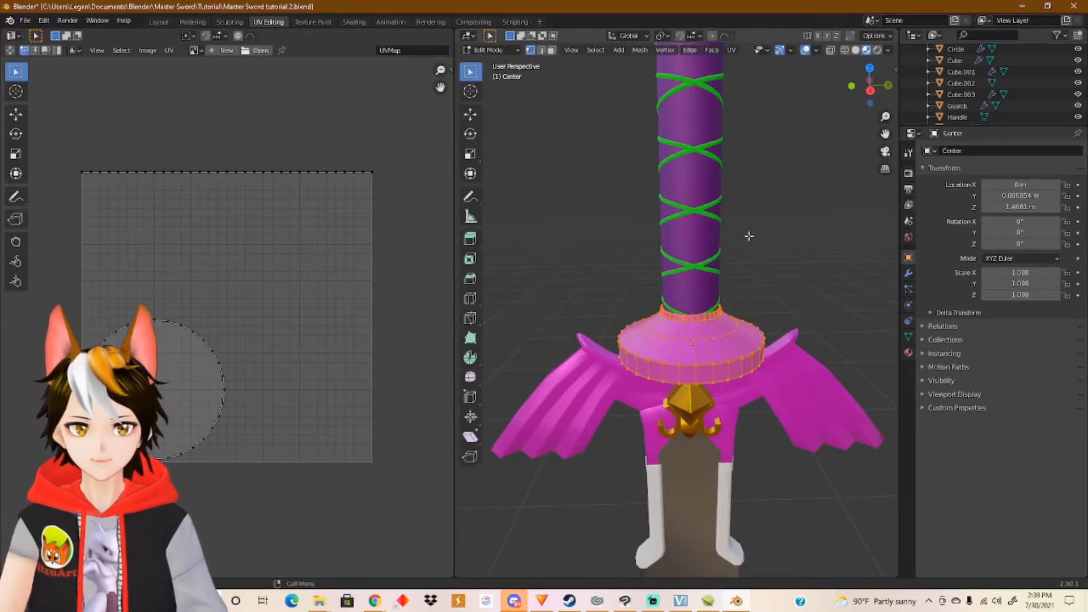
{"action": "left_click", "coordinate": [732, 49]}
{"action": "left_click", "coordinate": [771, 94]}
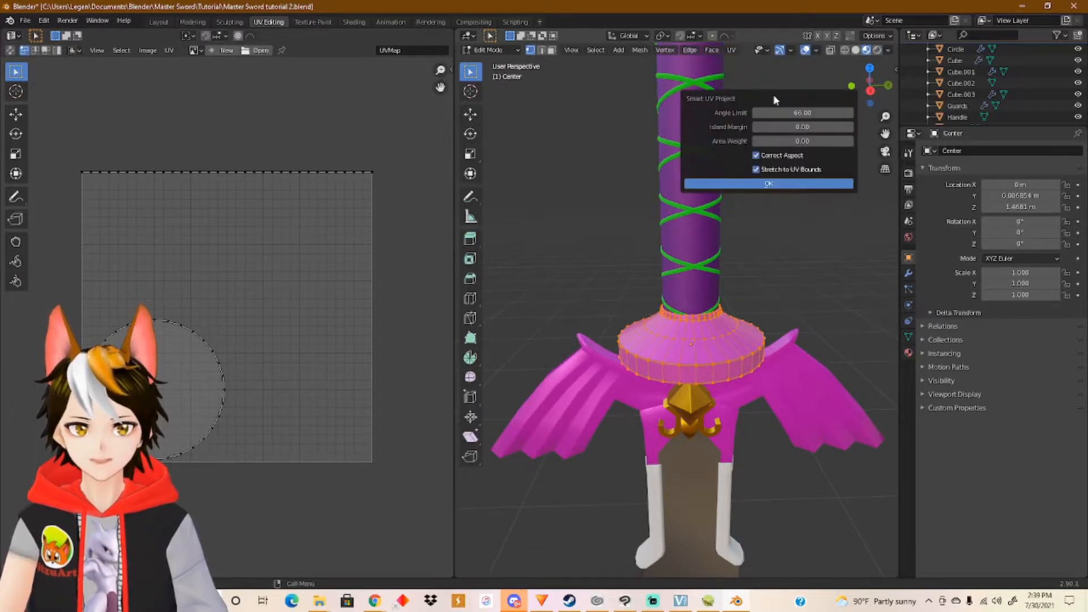
{"action": "left_click", "coordinate": [768, 183]}
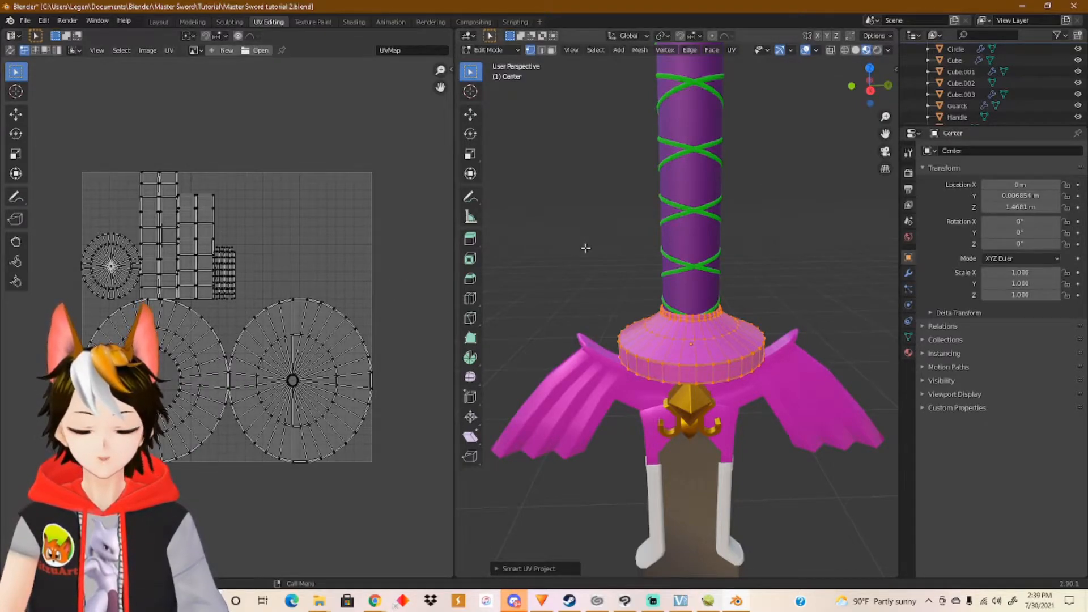
Unwrap the Center collar again with Smart UV Project, with Stretch to UV Bounds turned off, and leave its mesh editing.
{"action": "left_click", "coordinate": [732, 51]}
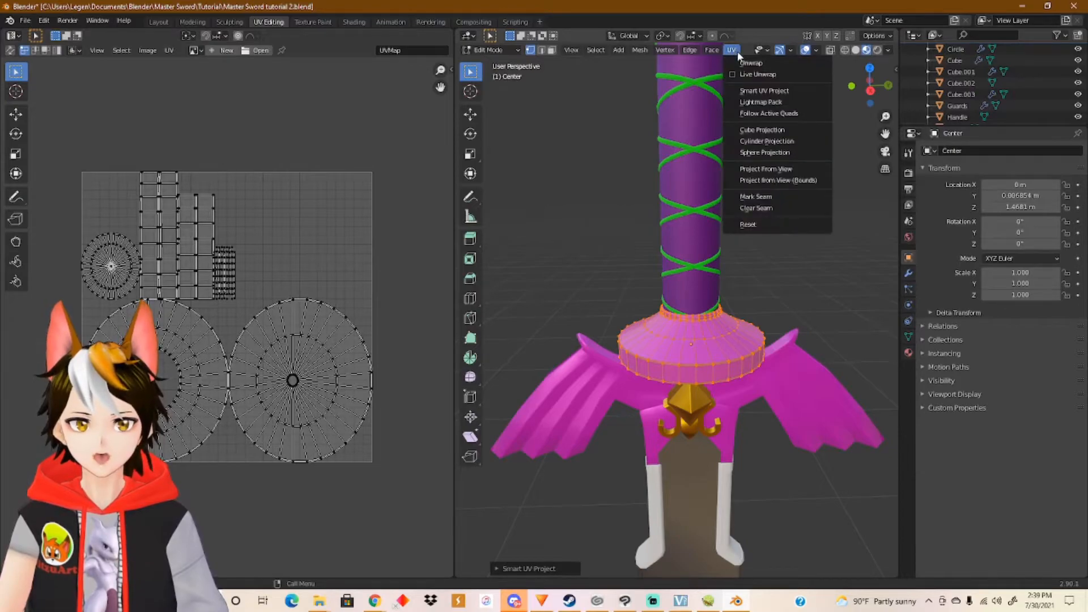
{"action": "left_click", "coordinate": [764, 90]}
{"action": "left_click", "coordinate": [754, 166]}
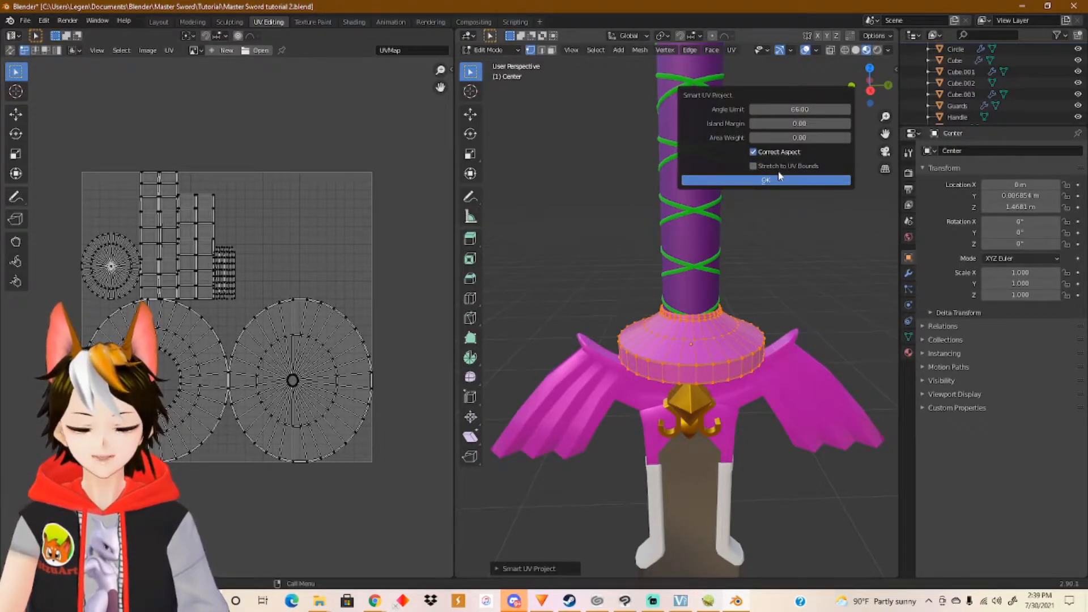
{"action": "left_click", "coordinate": [777, 180]}
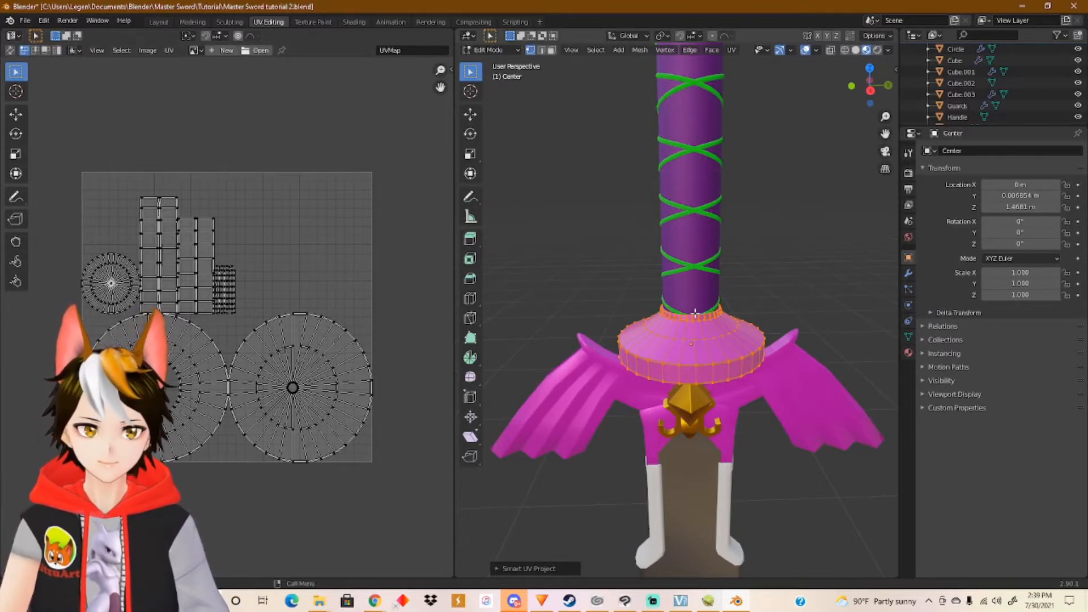
{"action": "key", "text": "Tab"}
Unwrap the whole mesh of the gold diamond gem on the guard with Smart UV Project, and leave its mesh editing.
{"action": "middle_click_drag", "start_coordinate": [729, 366], "coordinate": [740, 221]}
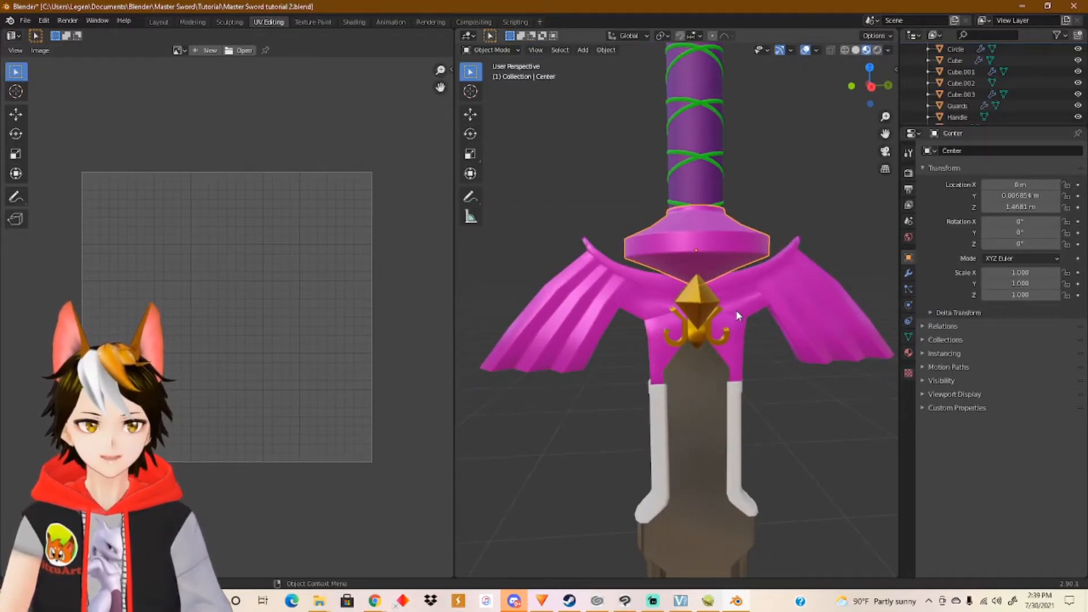
{"action": "scroll", "coordinate": [737, 310], "scroll_direction": "up", "scroll_amount": 1}
{"action": "middle_click_drag", "start_coordinate": [750, 301], "coordinate": [736, 282]}
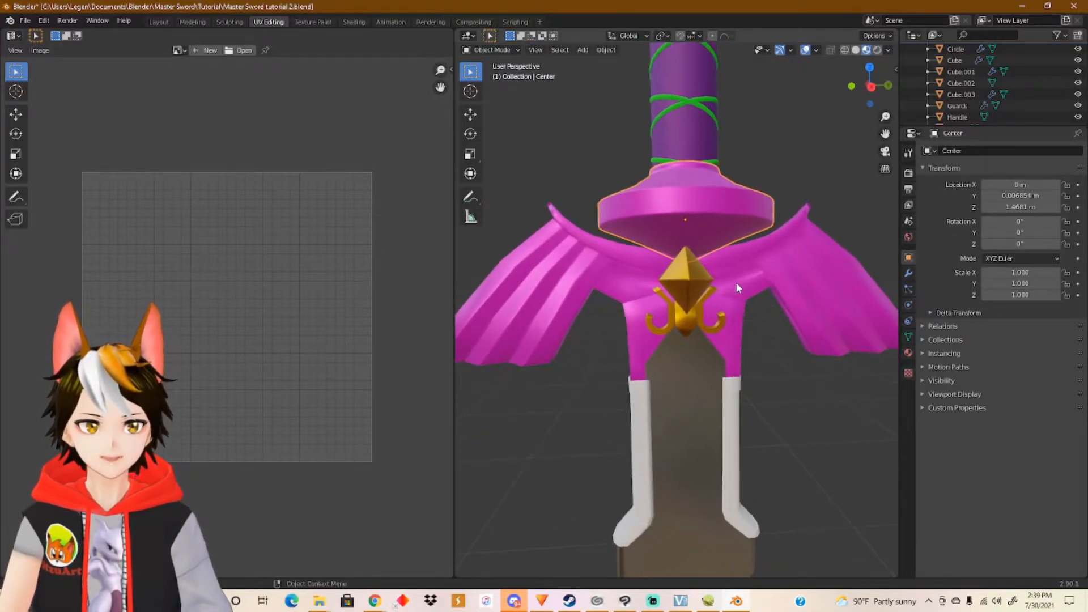
{"action": "left_click", "coordinate": [689, 286]}
{"action": "key", "text": "Tab"}
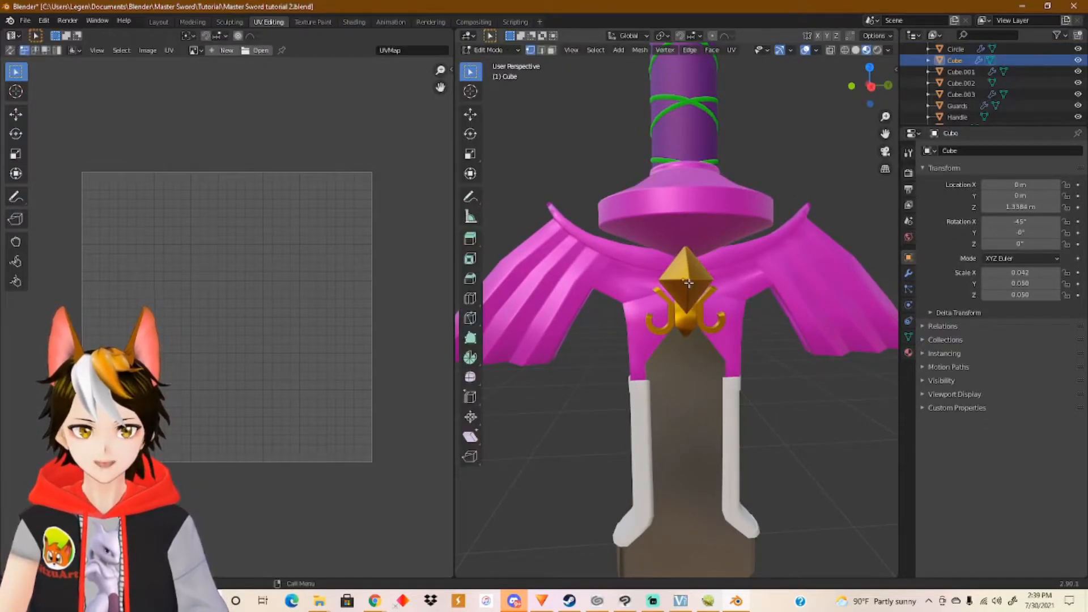
{"action": "left_click", "coordinate": [732, 51]}
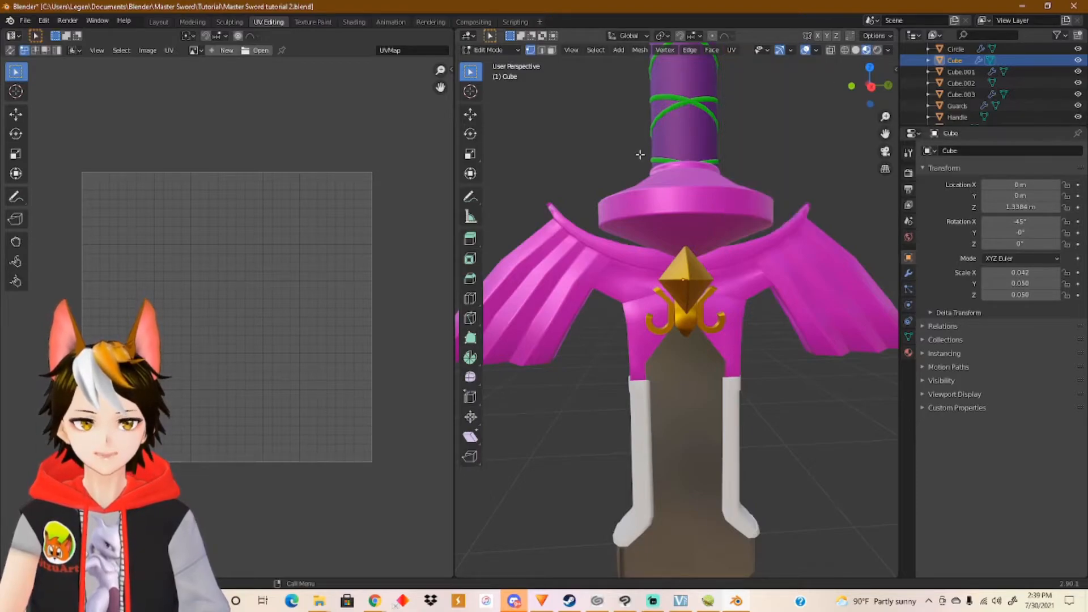
{"action": "key", "text": "a"}
{"action": "left_click", "coordinate": [731, 50]}
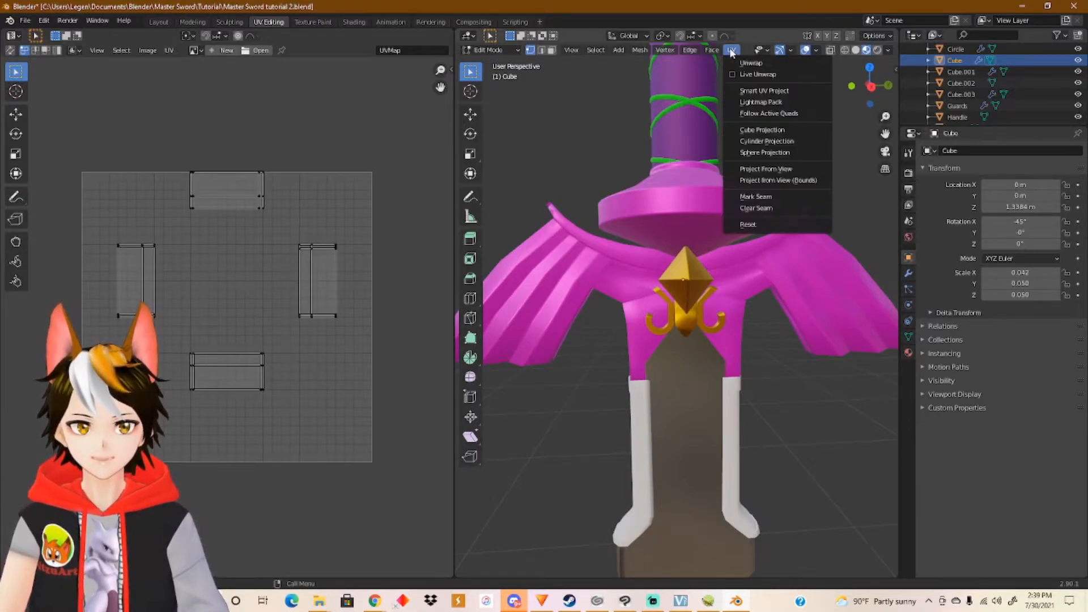
{"action": "left_click", "coordinate": [763, 92]}
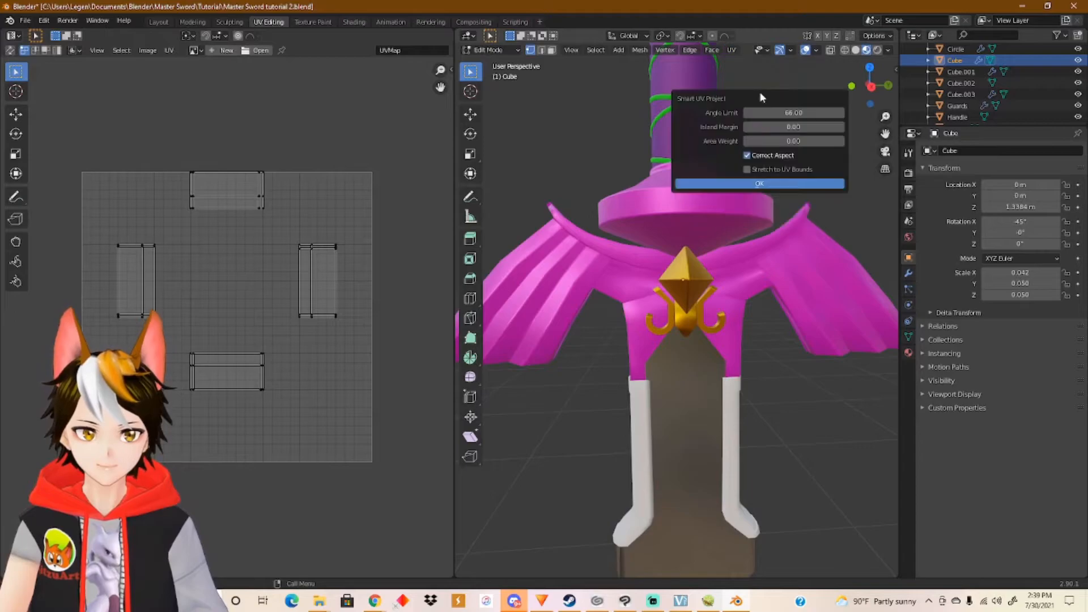
{"action": "left_click", "coordinate": [764, 180]}
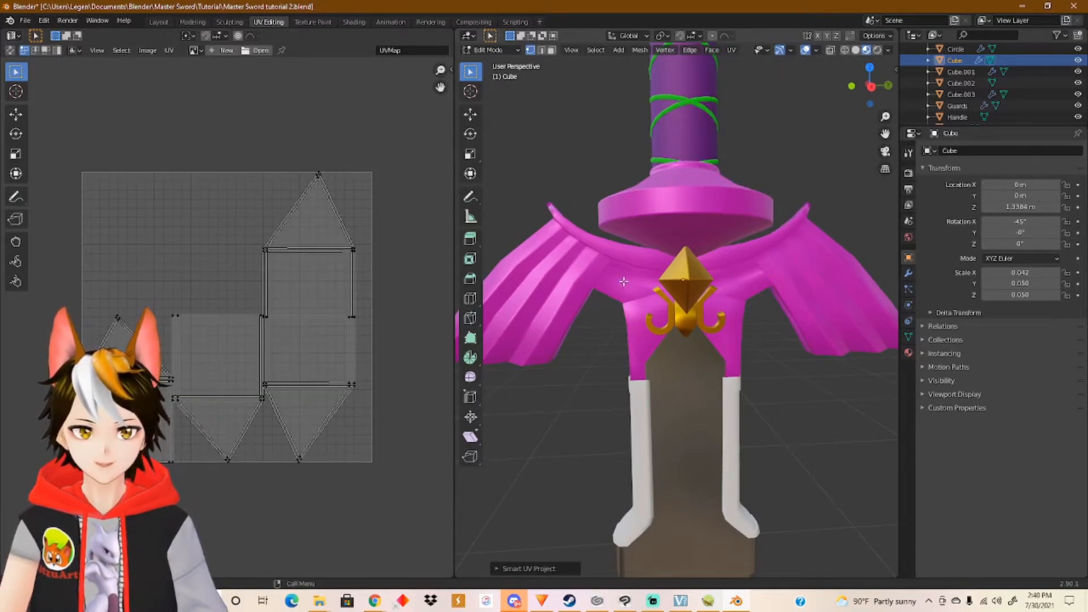
{"action": "key", "text": "alt+a"}
{"action": "key", "text": "Tab"}
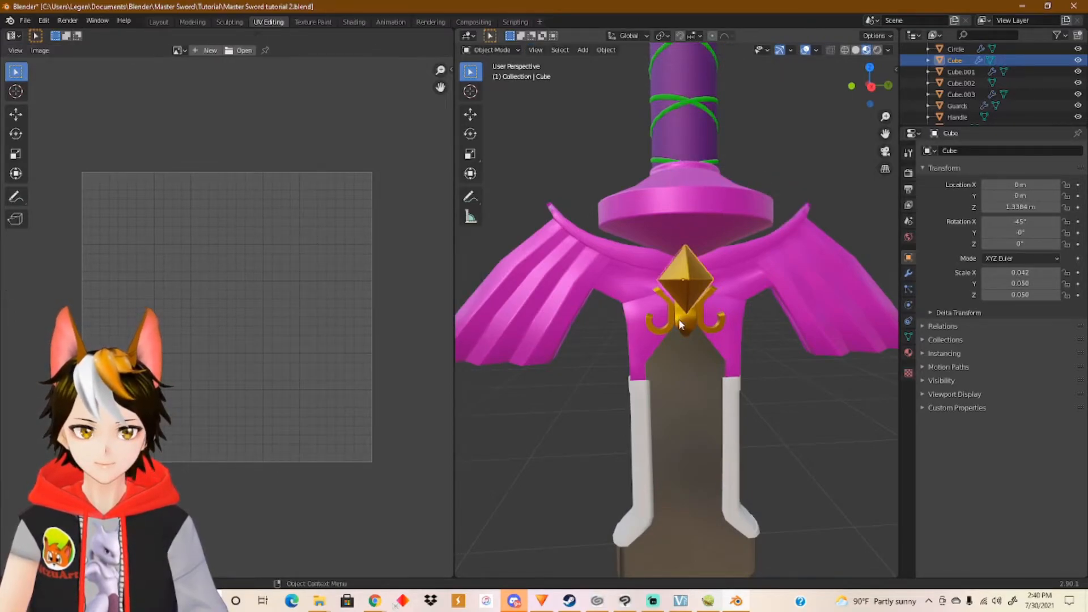
Unwrap the whole small gold piece under the diamond gem with Smart UV Project, and select the curled gold hooks beside it.
{"action": "left_click", "coordinate": [680, 323]}
{"action": "key", "text": "Tab"}
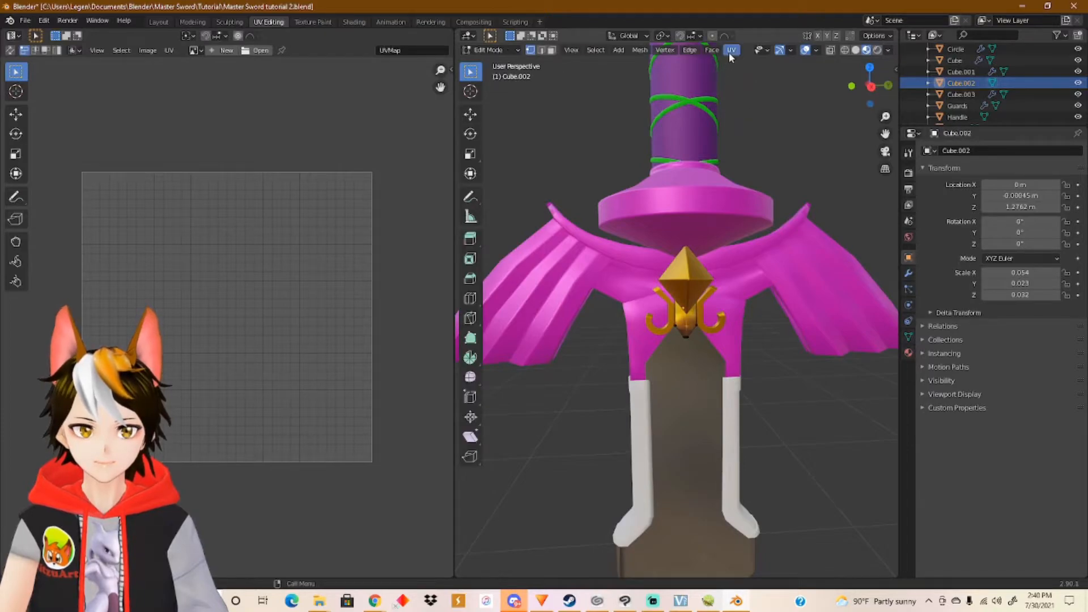
{"action": "key", "text": "a"}
{"action": "key", "text": "u"}
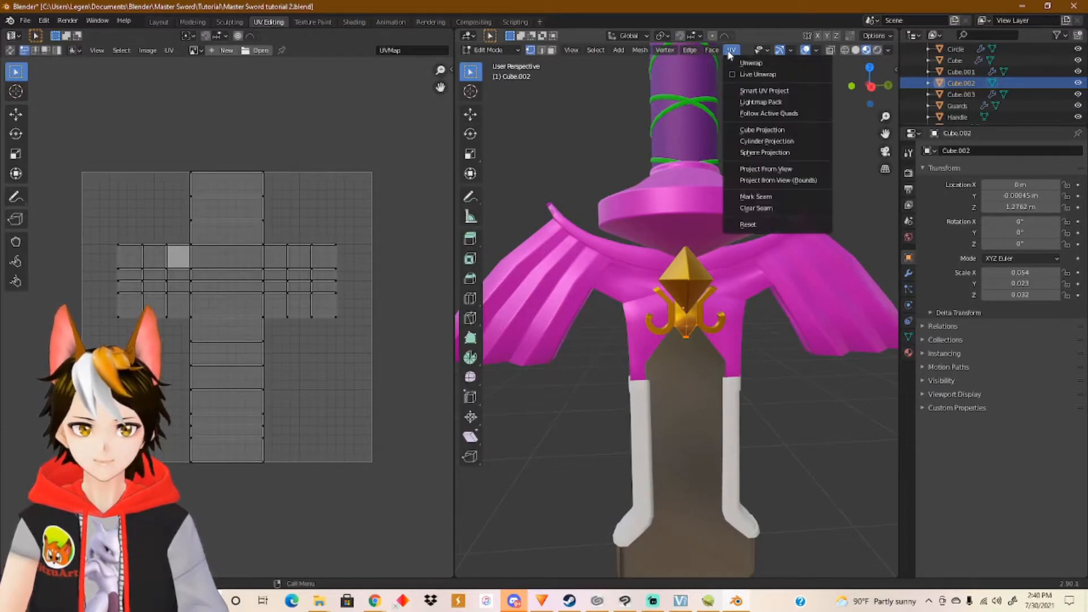
{"action": "left_click", "coordinate": [765, 94]}
{"action": "left_click", "coordinate": [789, 182]}
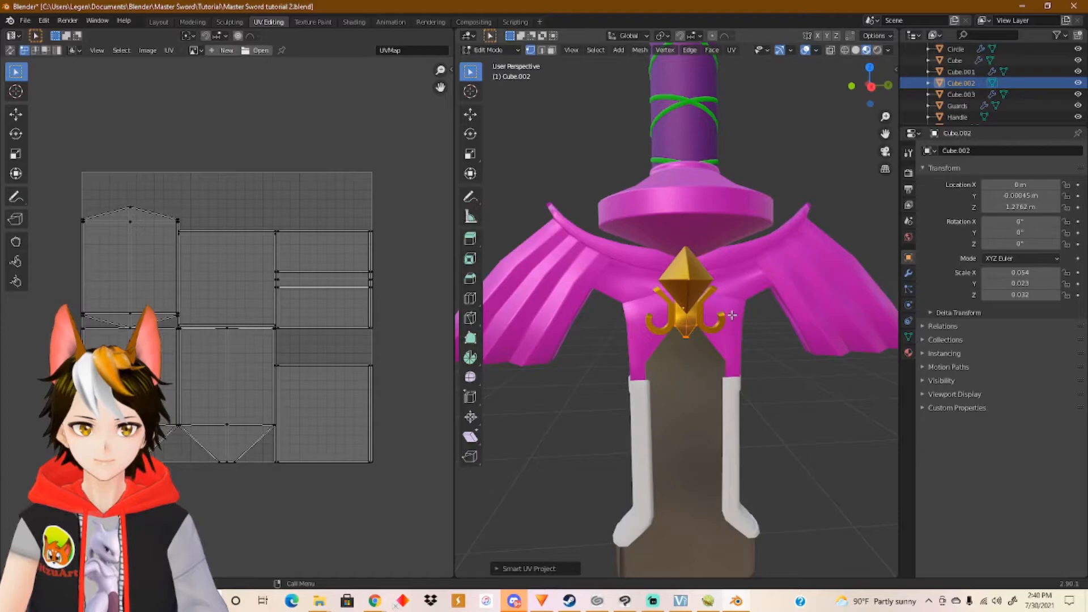
{"action": "key", "text": "Tab"}
{"action": "left_click", "coordinate": [659, 301]}
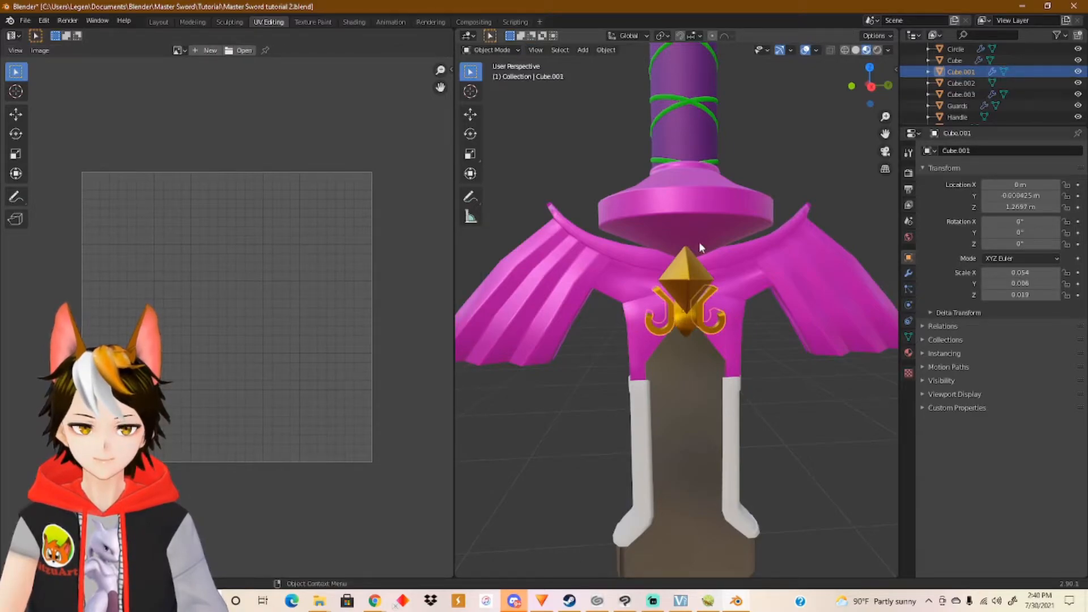
Try unwrapping the gold hooks with Smart UV Project at a 66 degree angle limit, undo it, and leave mesh editing.
{"action": "key", "text": "Tab"}
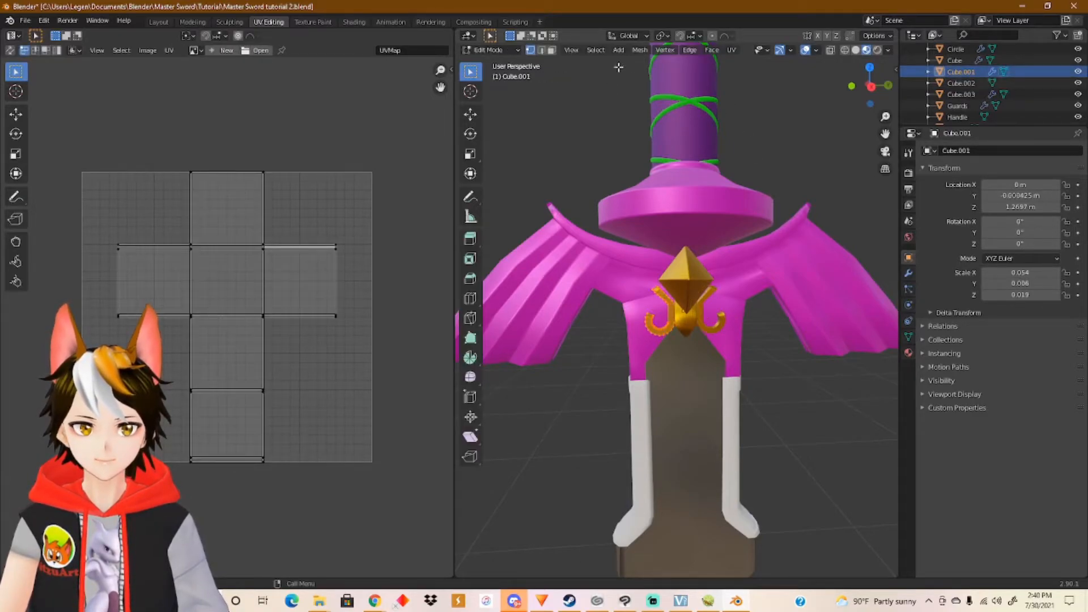
{"action": "left_click", "coordinate": [729, 50]}
{"action": "left_click", "coordinate": [765, 90]}
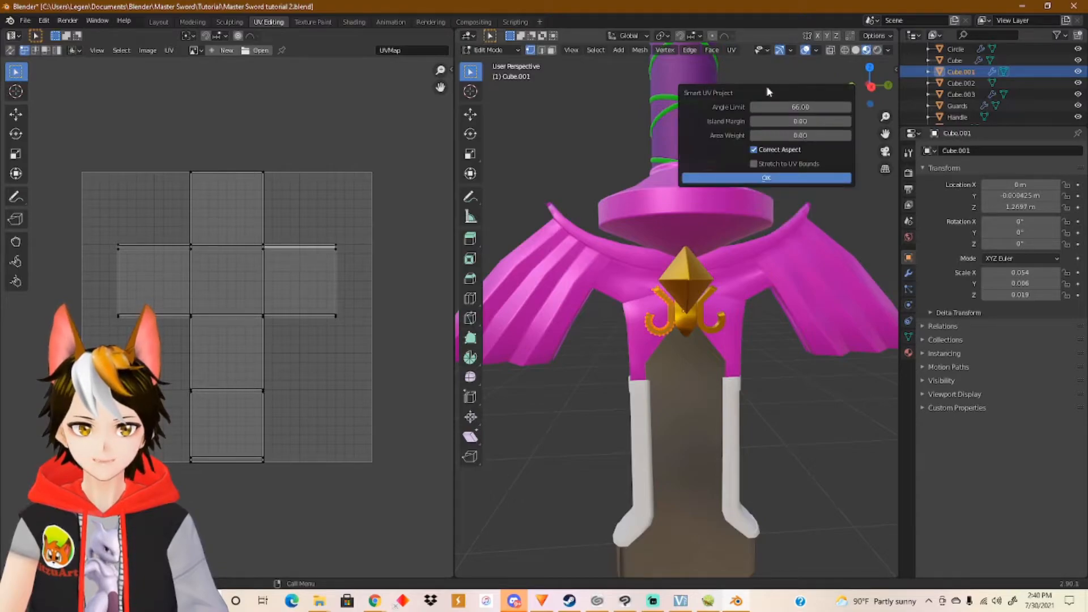
{"action": "left_click", "coordinate": [766, 177]}
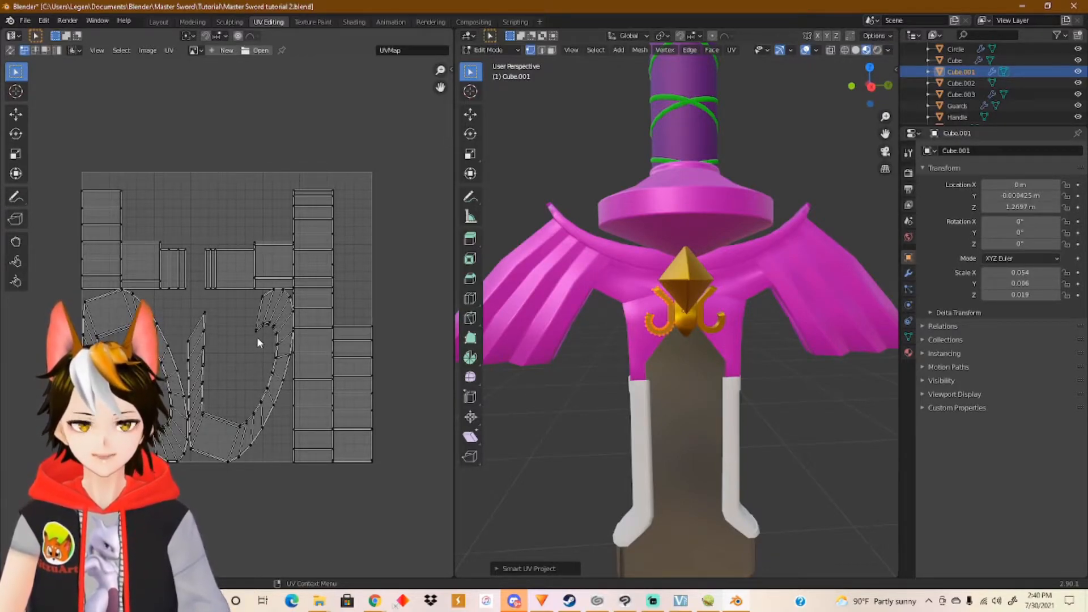
{"action": "key", "text": "ctrl+z"}
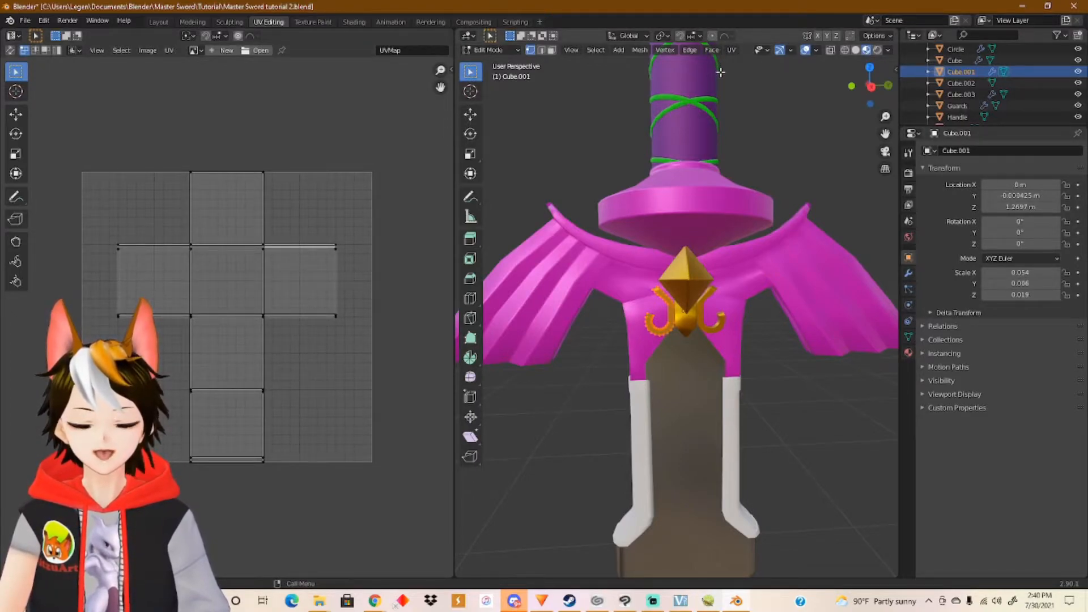
{"action": "key", "text": "Tab"}
Apply the scale of the gold hooks and return to editing their mesh.
{"action": "left_click", "coordinate": [605, 50]}
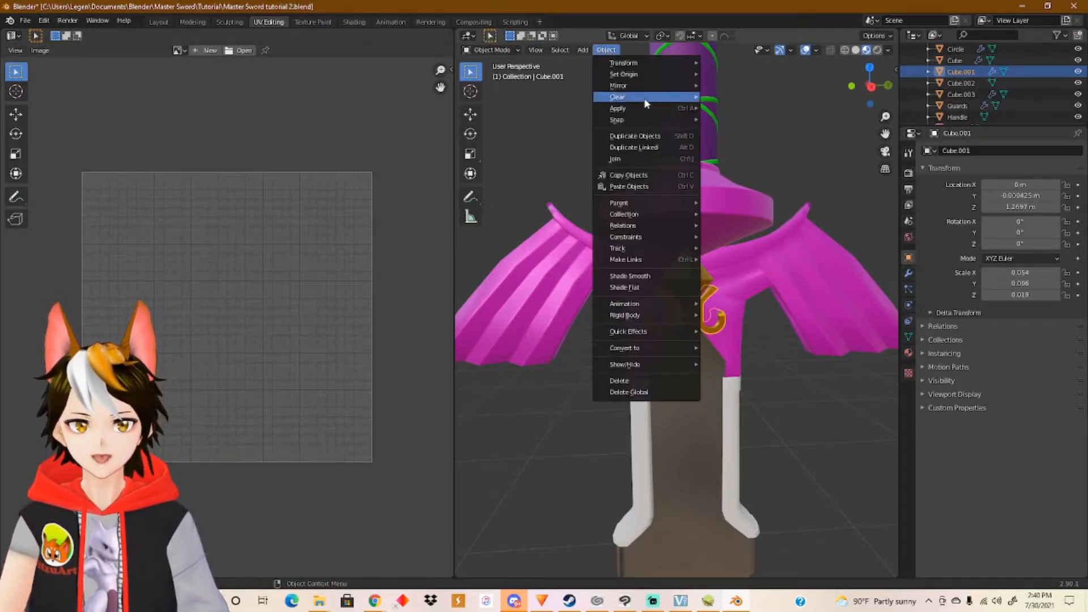
{"action": "mouse_move", "coordinate": [646, 108]}
{"action": "left_click", "coordinate": [751, 133]}
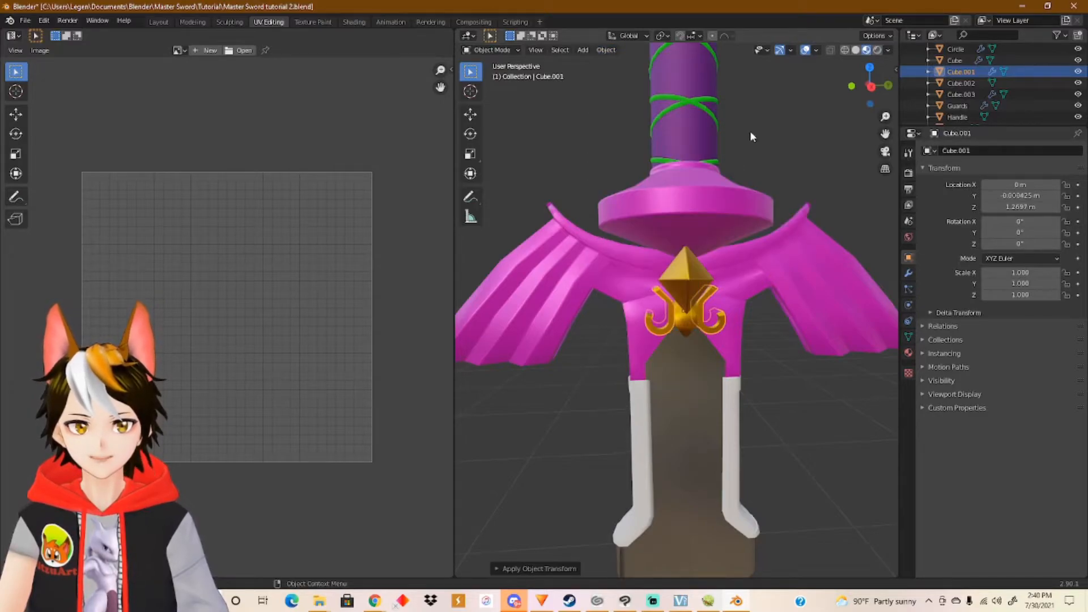
{"action": "key", "text": "Tab"}
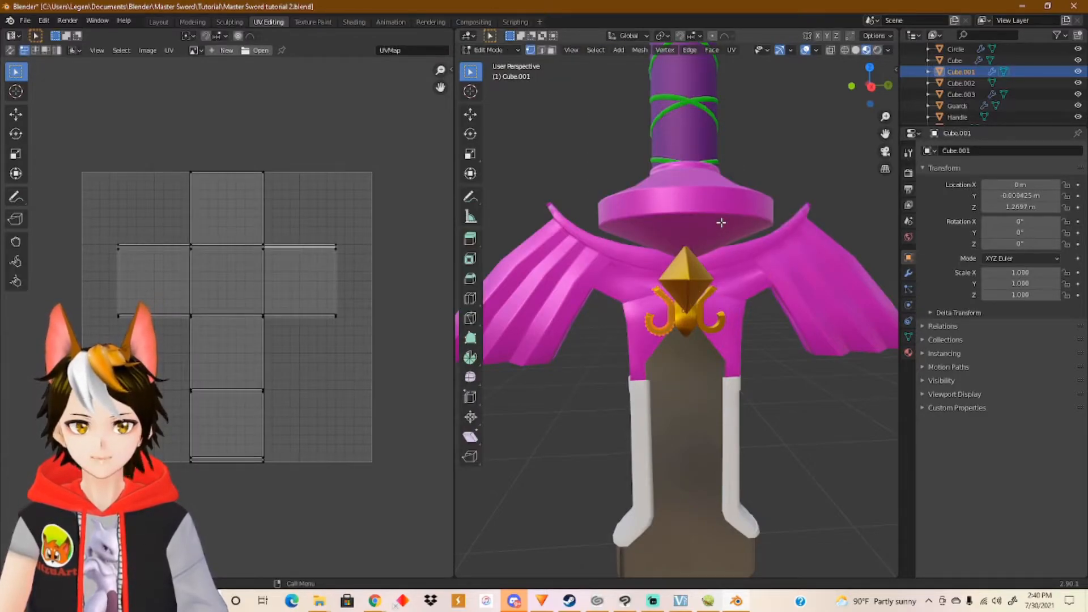
Try unwrapping the hooks with Smart UV Project and packing all their UV islands, and undo both operations.
{"action": "left_click", "coordinate": [731, 50]}
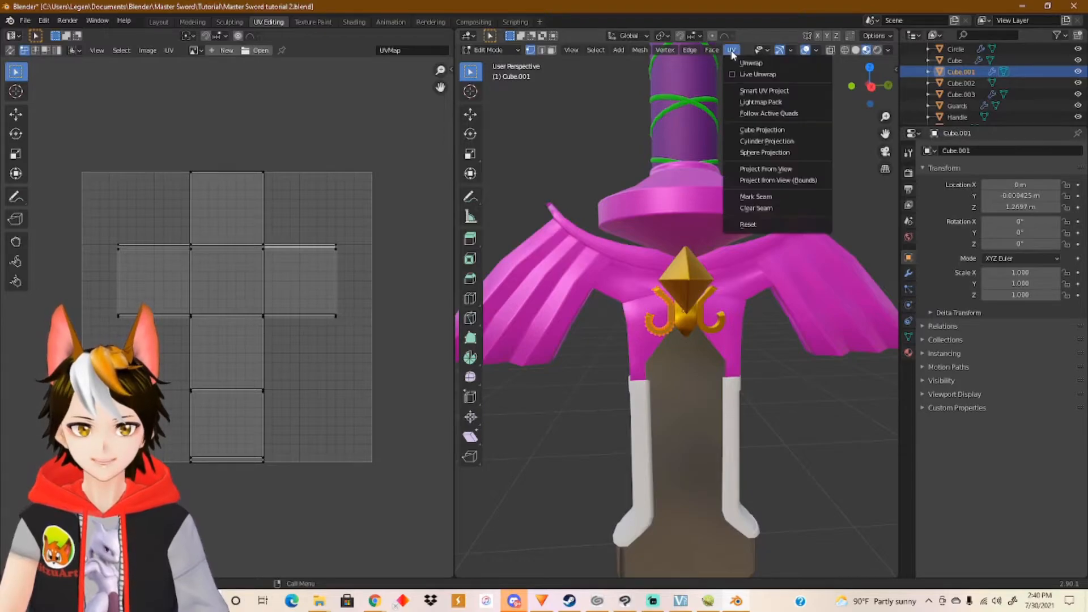
{"action": "left_click", "coordinate": [771, 91]}
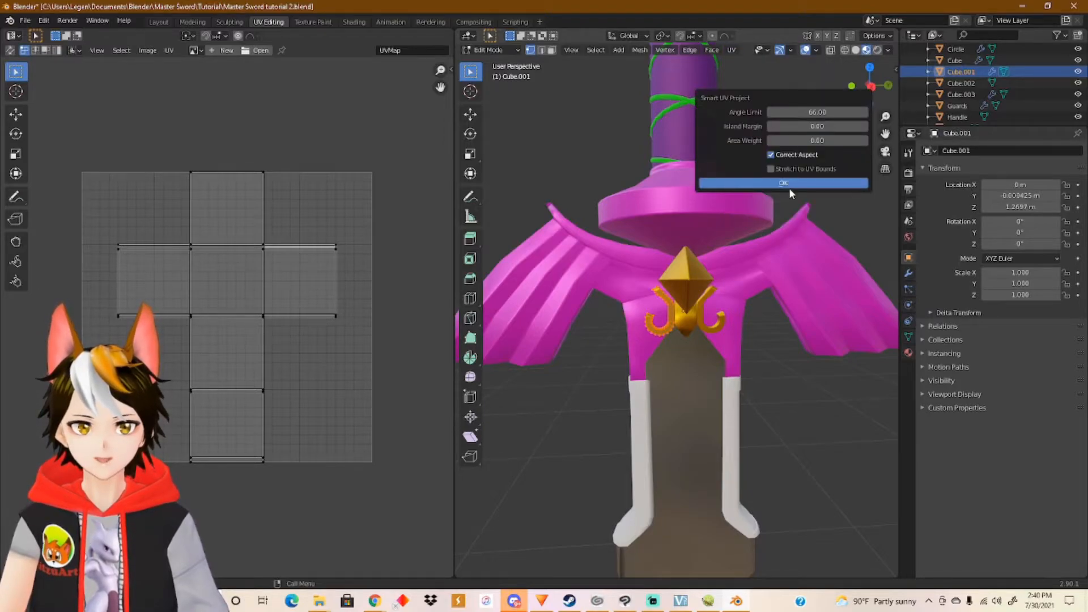
{"action": "left_click", "coordinate": [789, 184]}
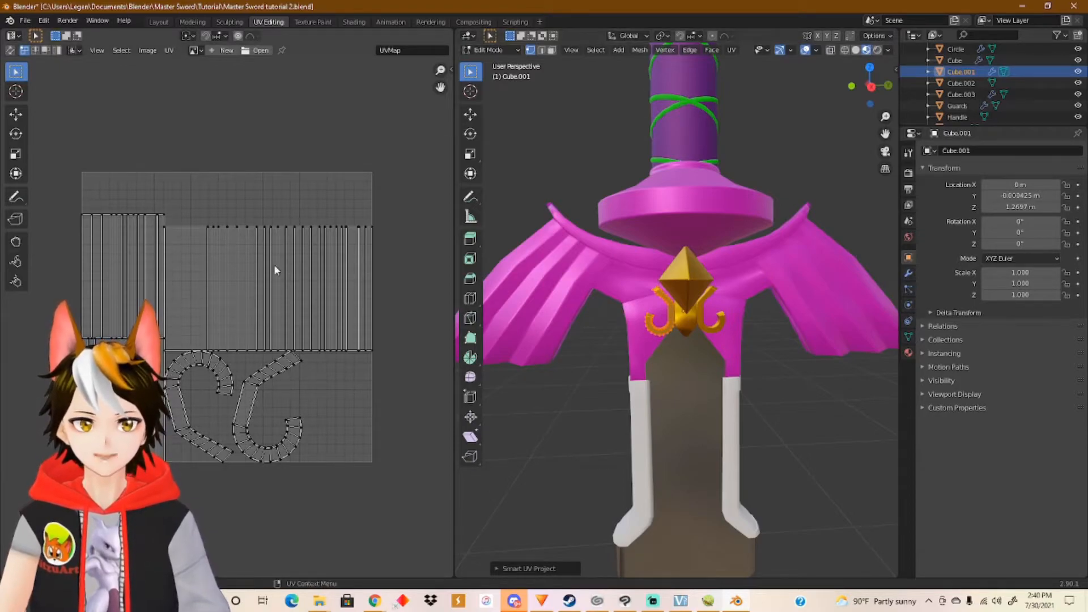
{"action": "left_click_drag", "start_coordinate": [63, 169], "coordinate": [403, 484]}
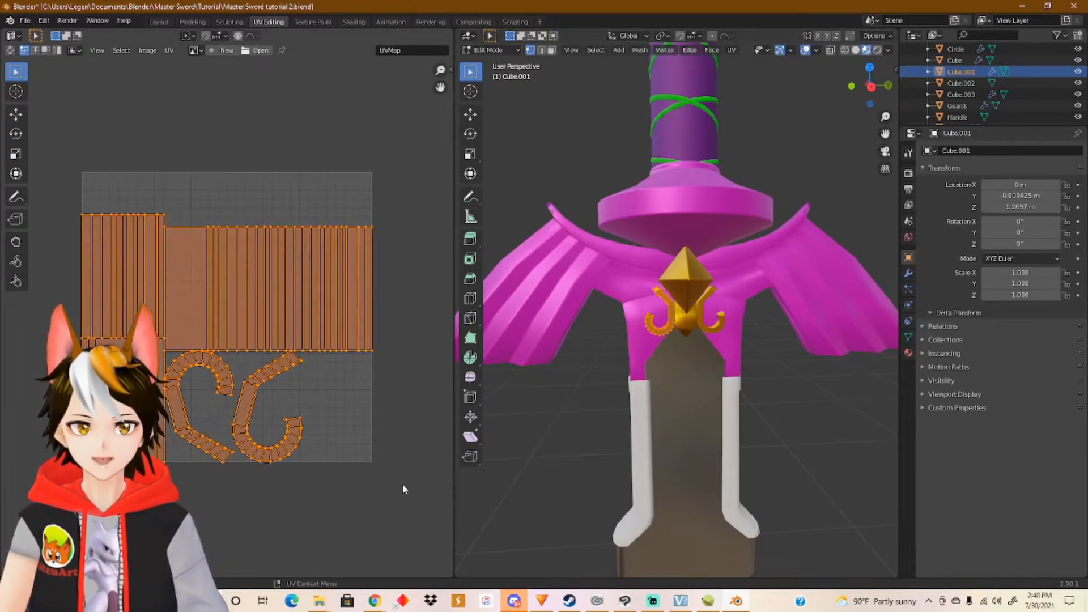
{"action": "left_click", "coordinate": [170, 51]}
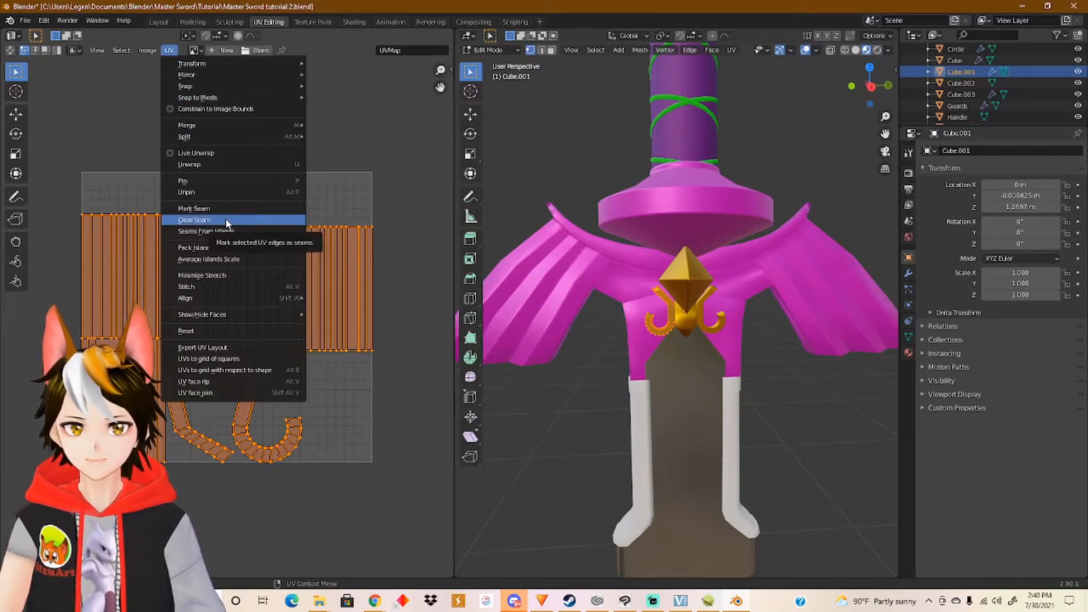
{"action": "left_click", "coordinate": [239, 248]}
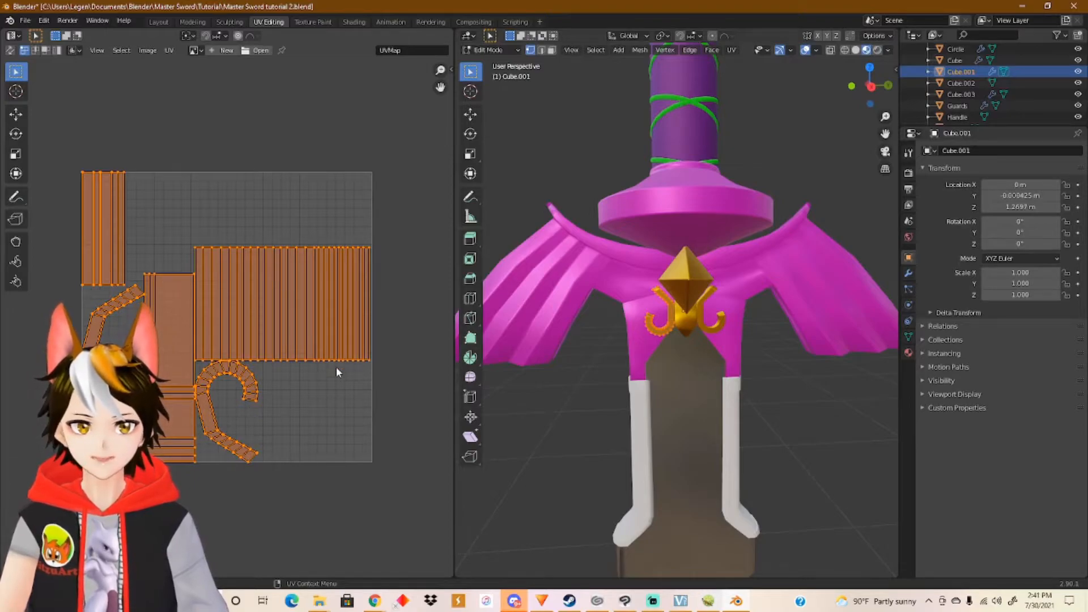
{"action": "key", "text": "ctrl+z"}
{"action": "key", "text": "ctrl+z"}
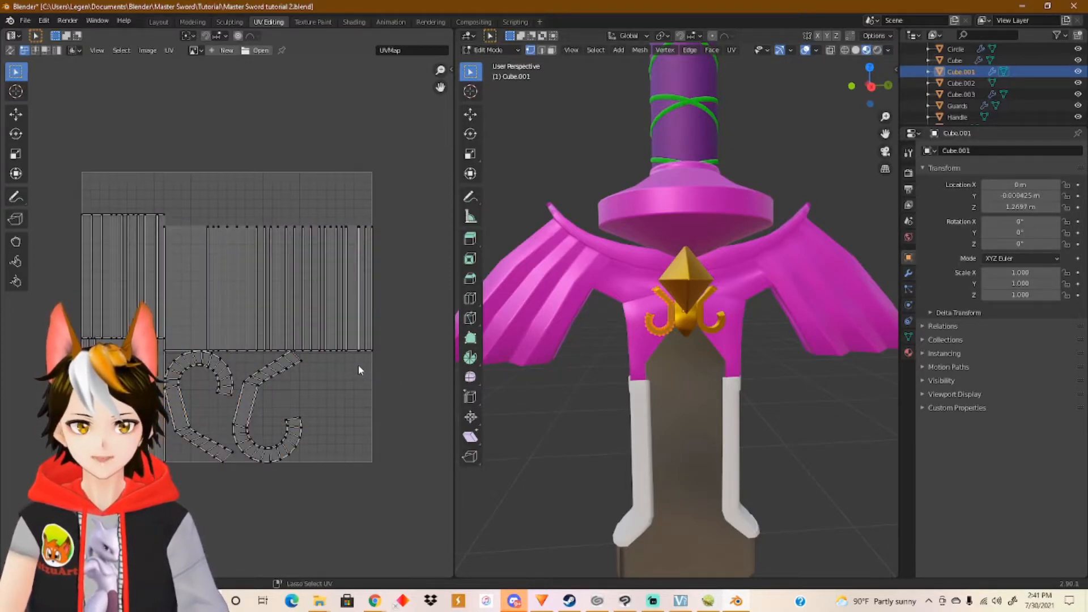
{"action": "key", "text": "ctrl+z"}
Unwrap the gold hooks with Cube Projection and pack all of their UV islands.
{"action": "left_click", "coordinate": [731, 50]}
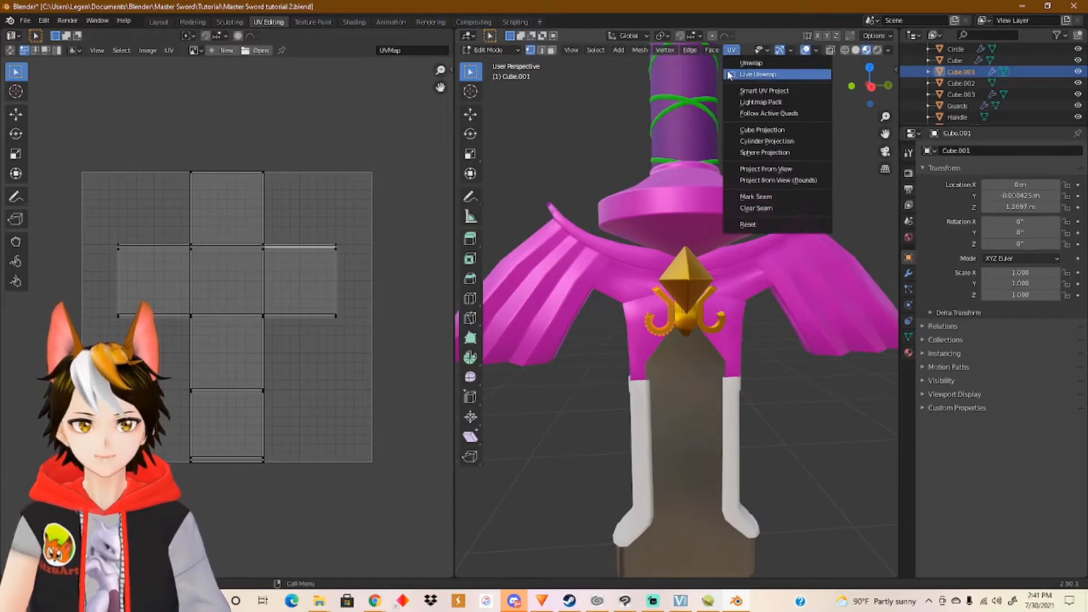
{"action": "left_click", "coordinate": [762, 130]}
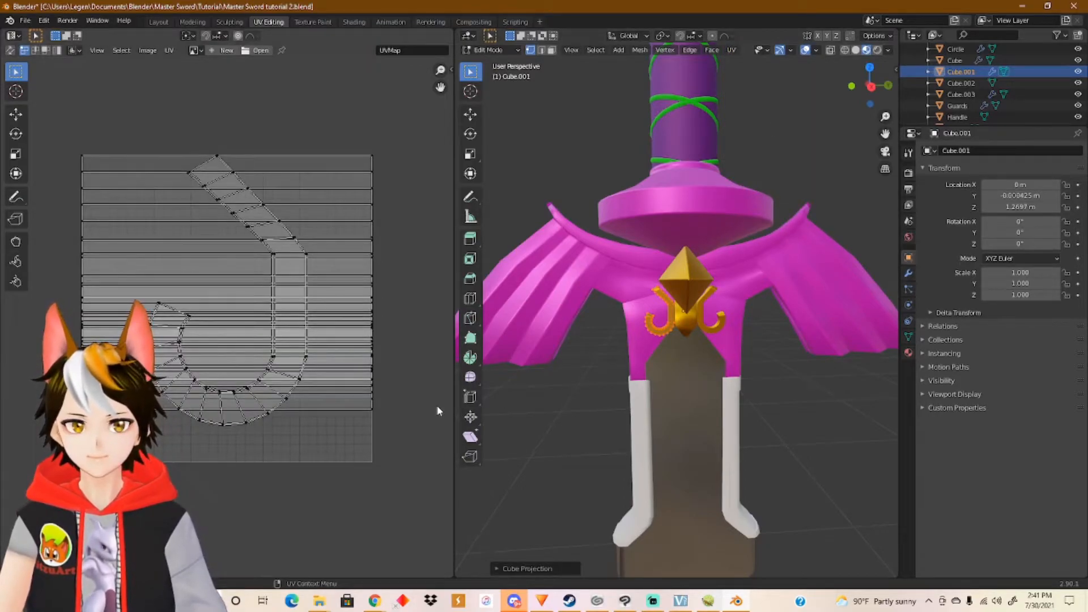
{"action": "left_click_drag", "start_coordinate": [74, 147], "coordinate": [394, 457]}
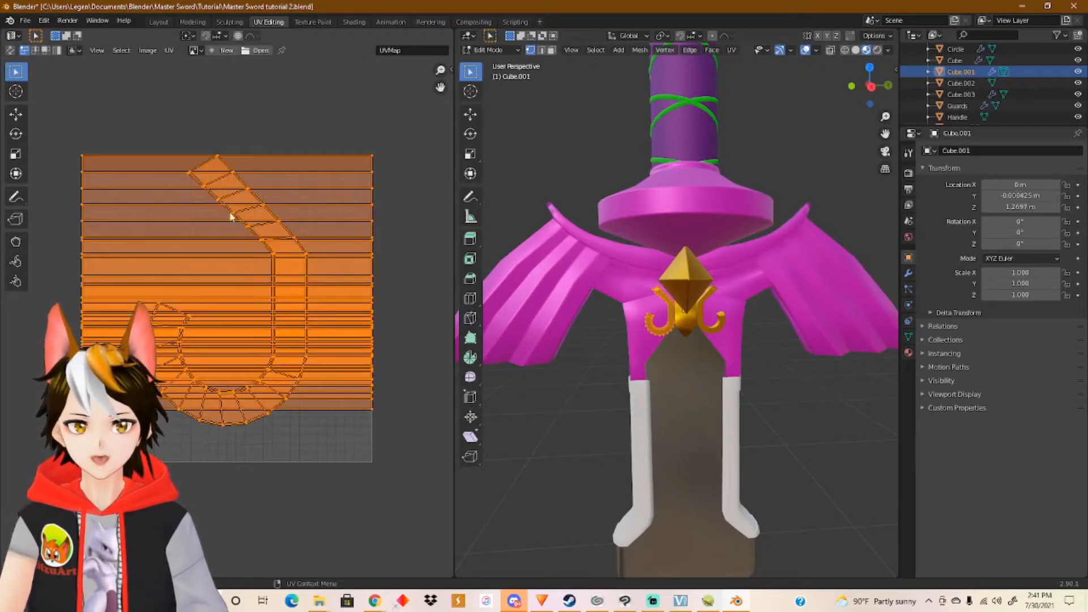
{"action": "left_click", "coordinate": [169, 50]}
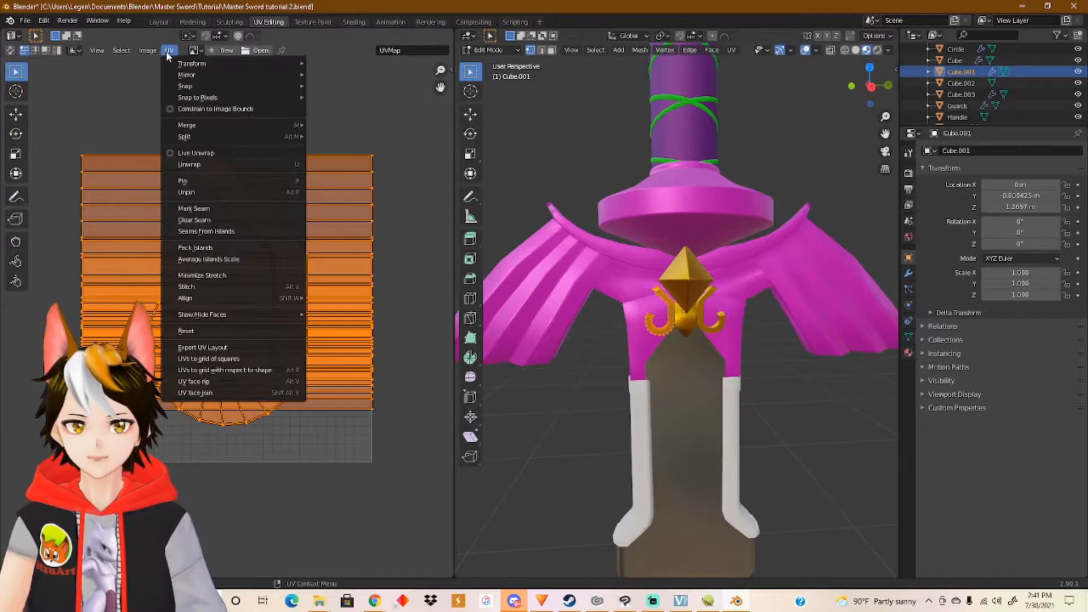
{"action": "left_click", "coordinate": [235, 250]}
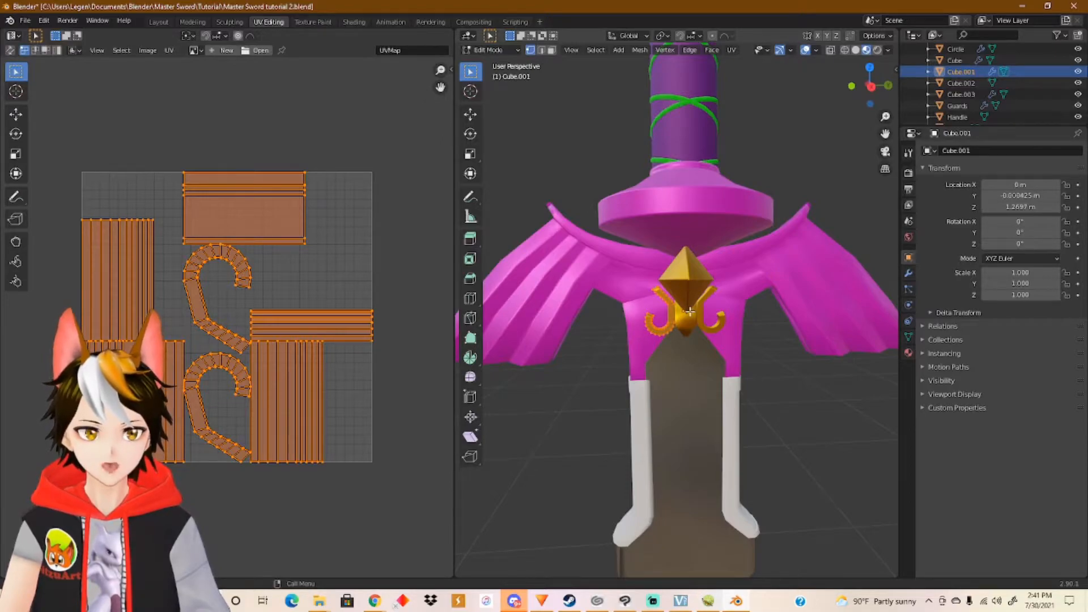
Save the project under the file name "Master Sword tutorial 3.blend" in the Tutorial folder.
{"action": "left_click", "coordinate": [28, 21]}
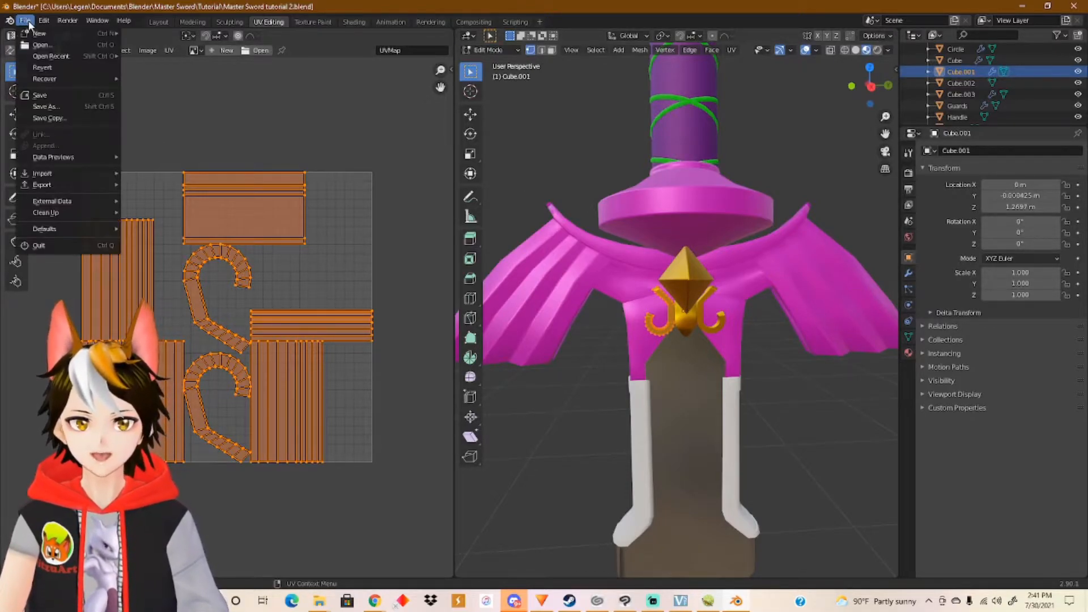
{"action": "left_click", "coordinate": [58, 108]}
{"action": "left_click", "coordinate": [461, 165]}
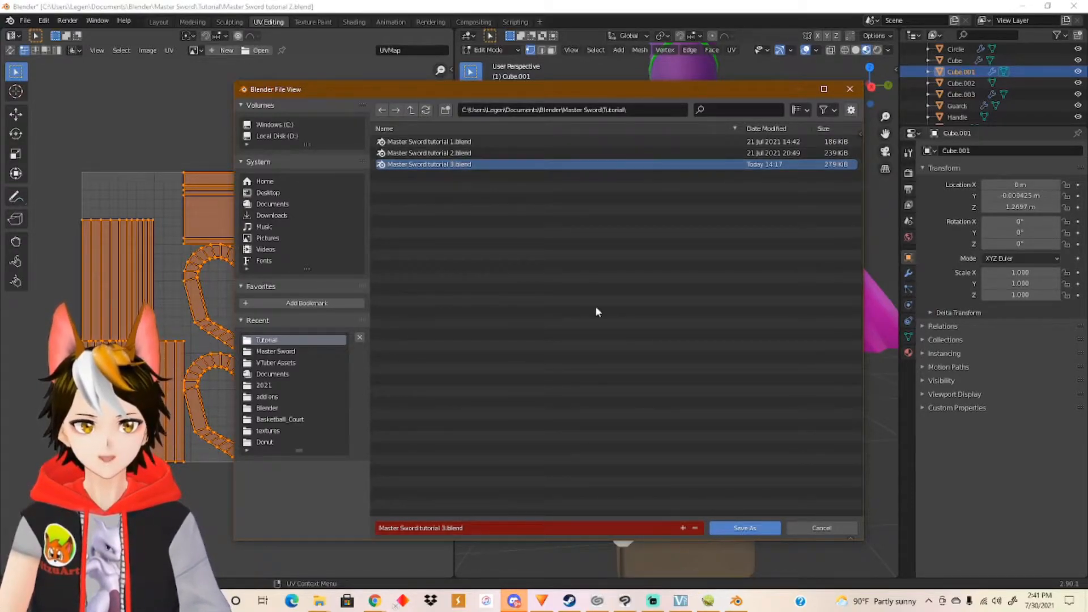
{"action": "left_click", "coordinate": [754, 528]}
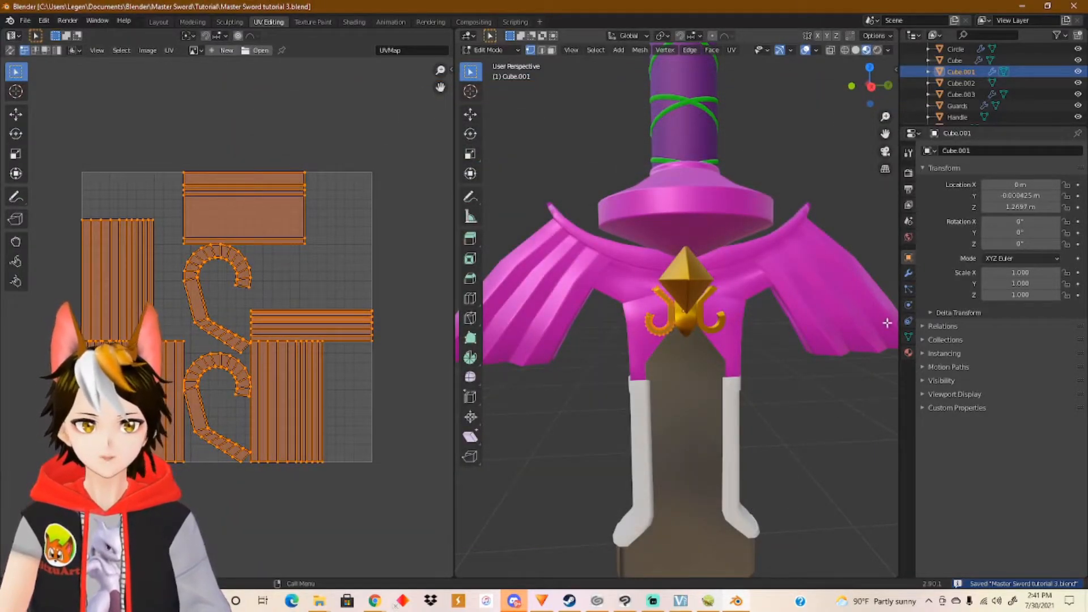
Apply the Mirror modifier of the gold hooks in Object Mode and check the resulting mesh in Edit Mode.
{"action": "left_click", "coordinate": [908, 276]}
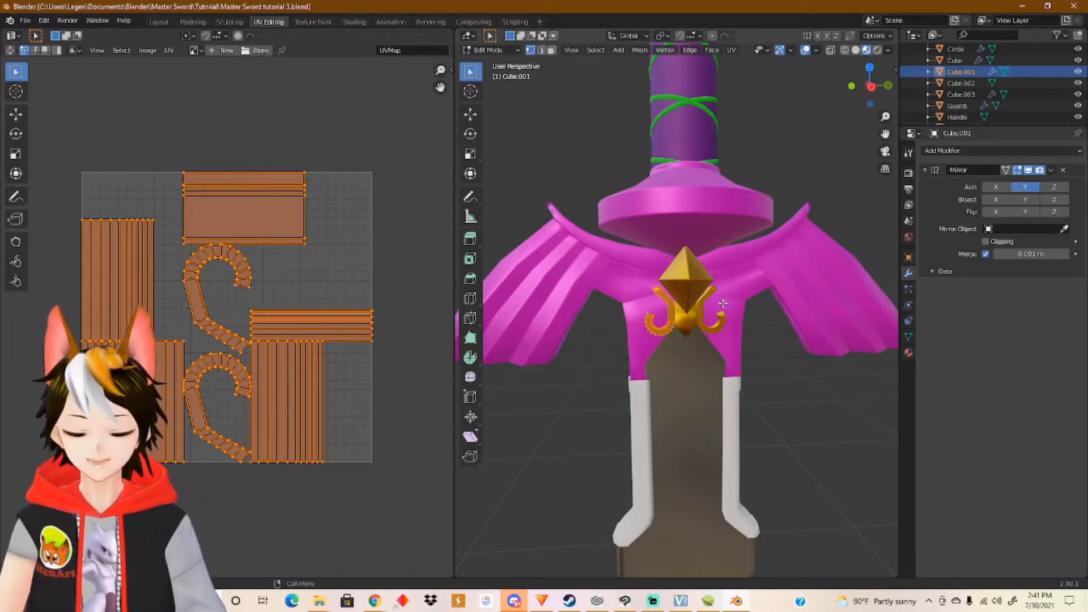
{"action": "key", "text": "Tab"}
{"action": "left_click", "coordinate": [1052, 170]}
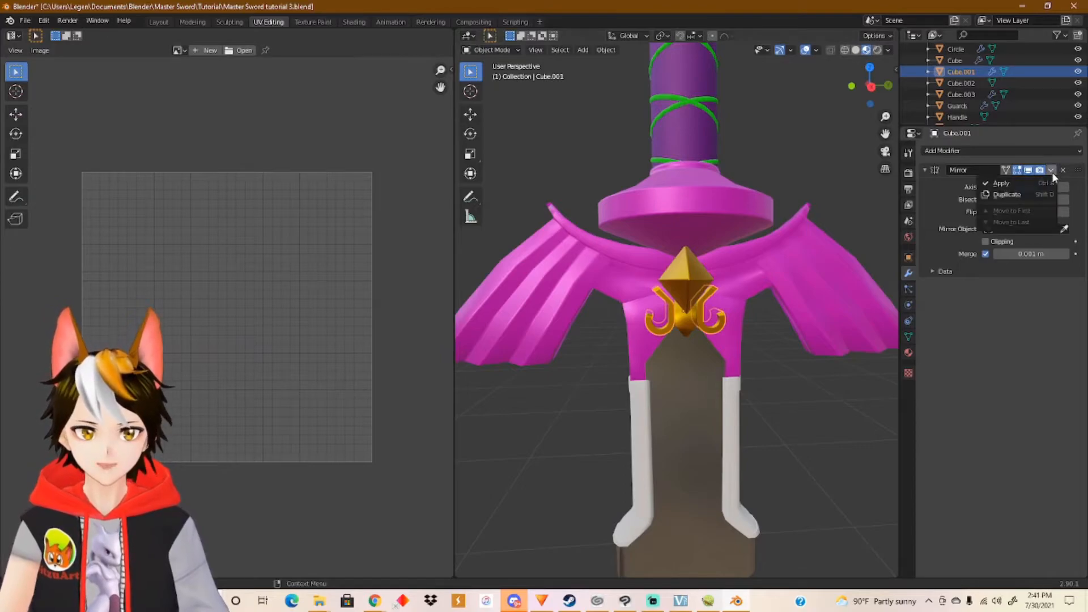
{"action": "left_click", "coordinate": [1017, 186]}
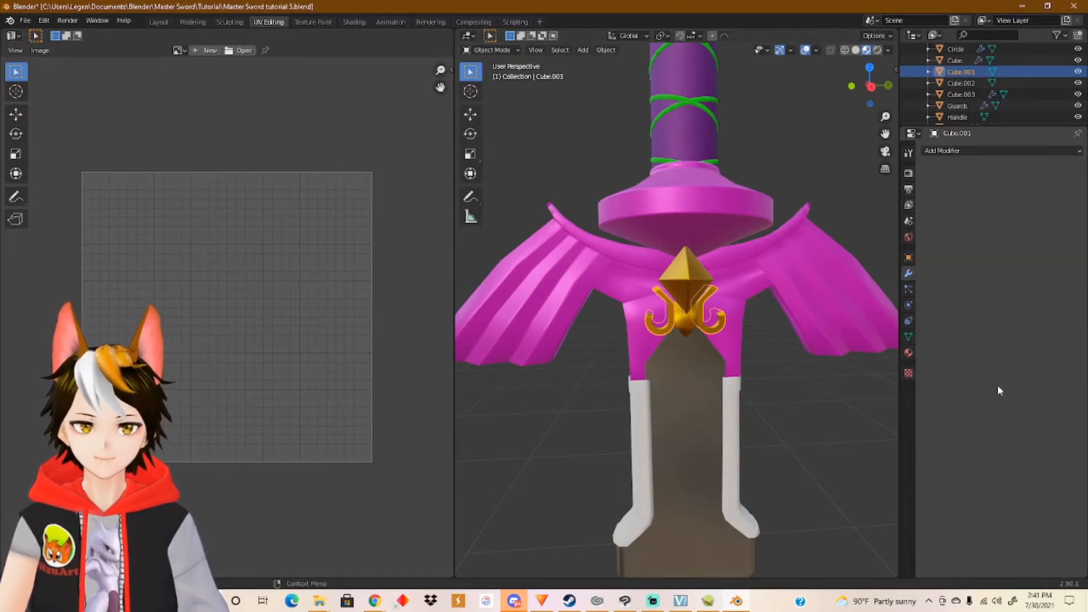
{"action": "key", "text": "Tab"}
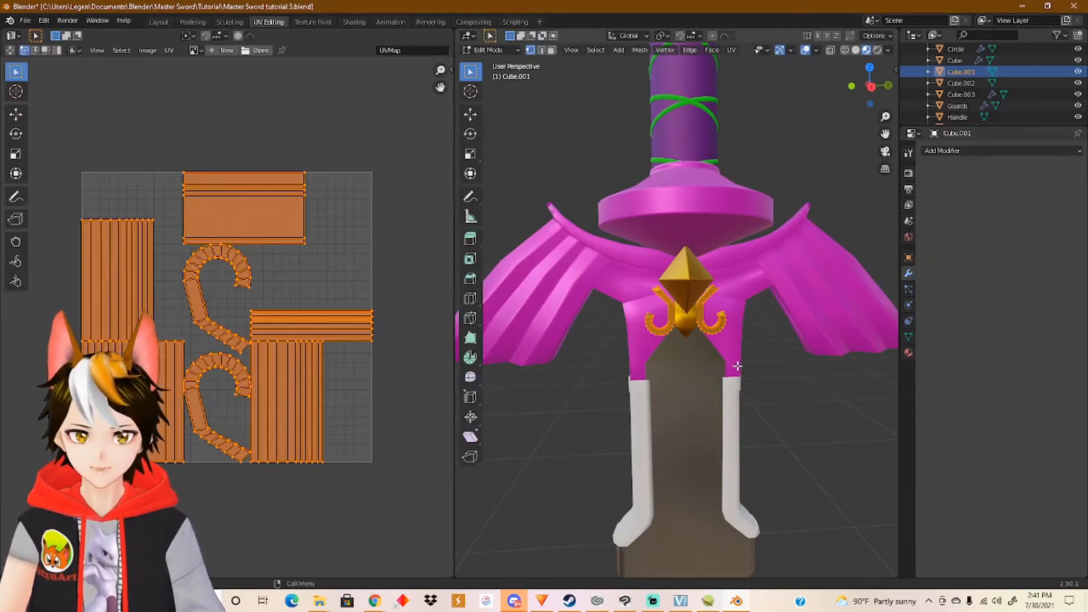
{"action": "key", "text": "Tab"}
Check the mesh of the small gold centerpiece between the hooks in Edit Mode.
{"action": "left_click", "coordinate": [688, 328]}
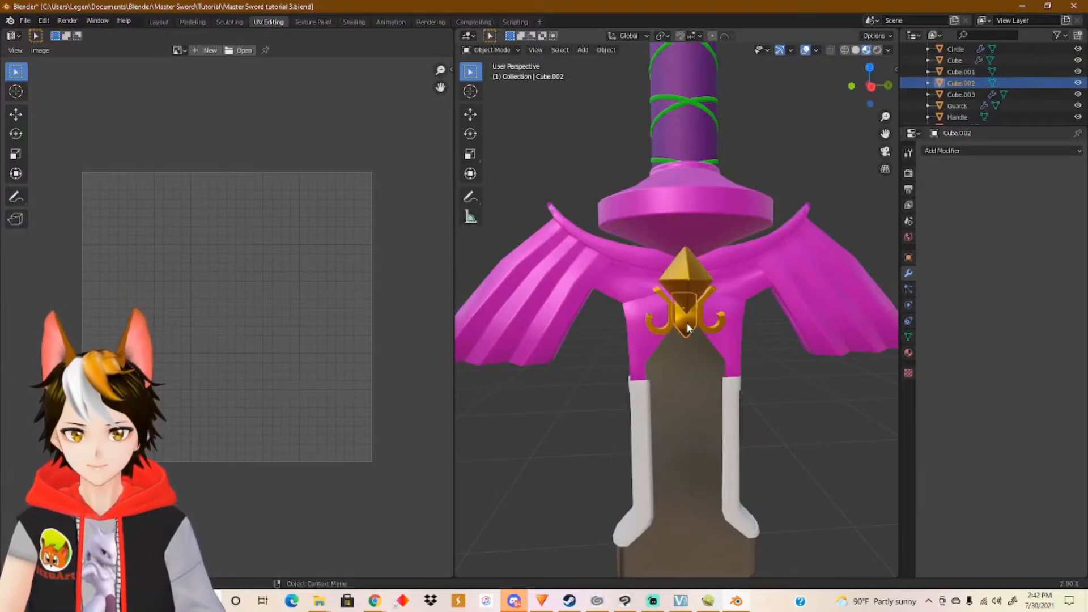
{"action": "key", "text": "Tab"}
{"action": "key", "text": "Tab"}
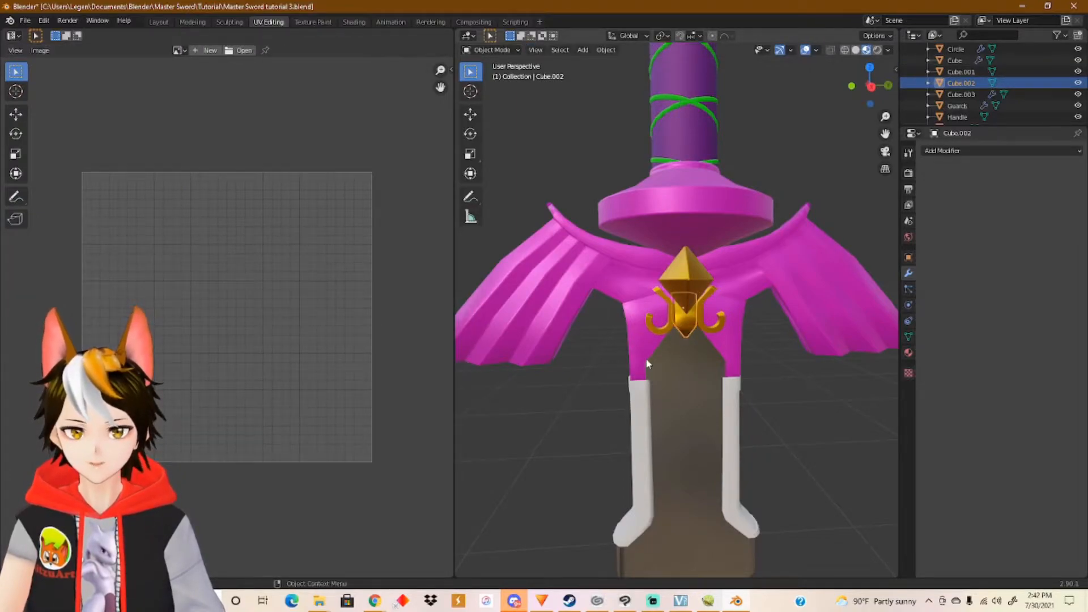
Try applying the Mirror modifier of the winged guards before applying their scale.
{"action": "left_click", "coordinate": [618, 280]}
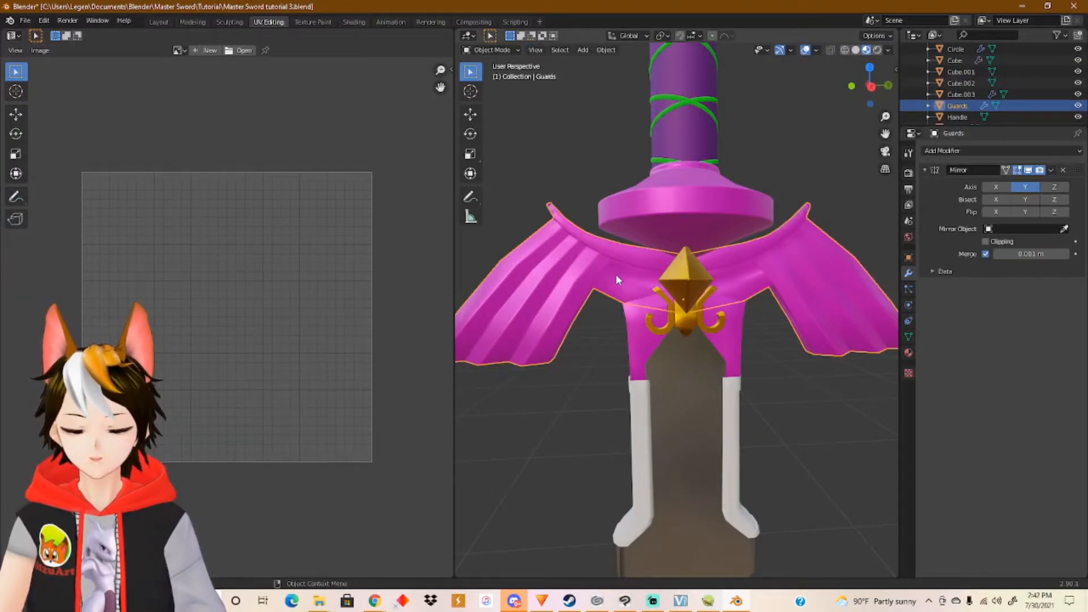
{"action": "key", "text": "Tab"}
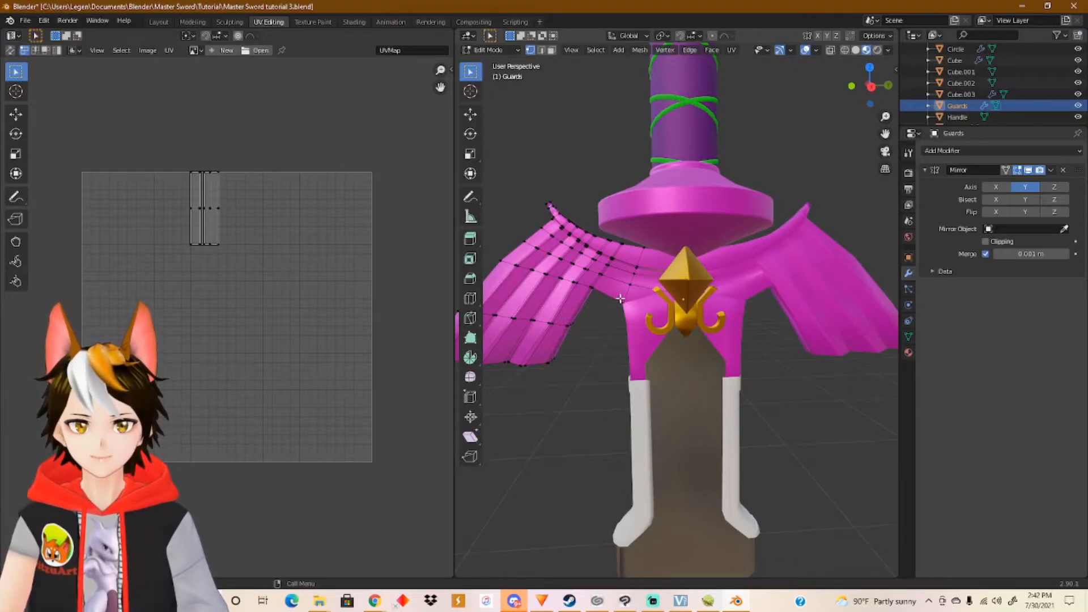
{"action": "key", "text": "Tab"}
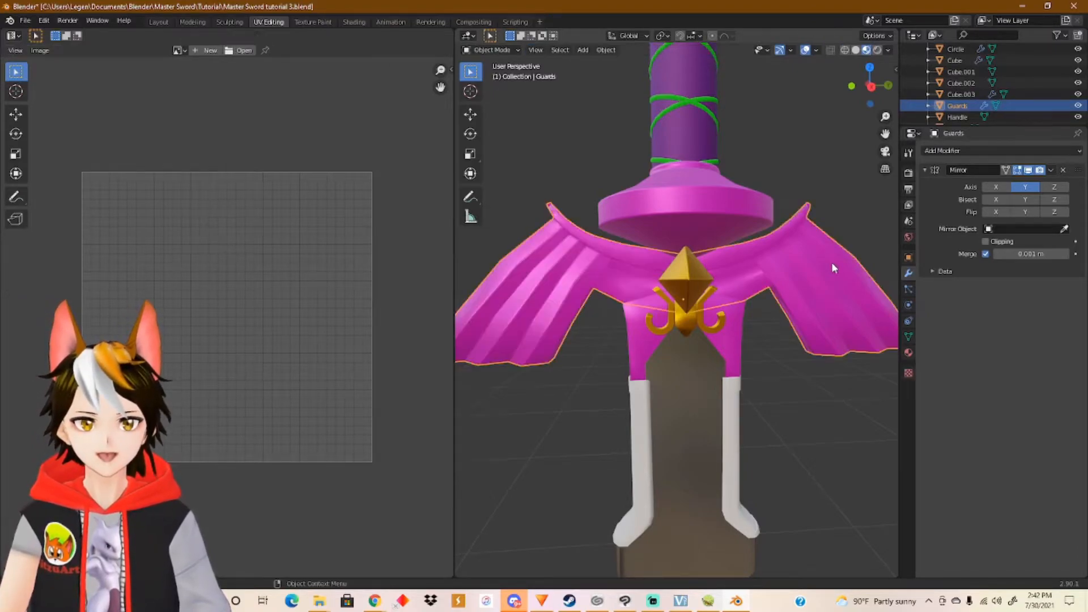
{"action": "left_click", "coordinate": [1050, 170]}
{"action": "left_click", "coordinate": [1025, 182]}
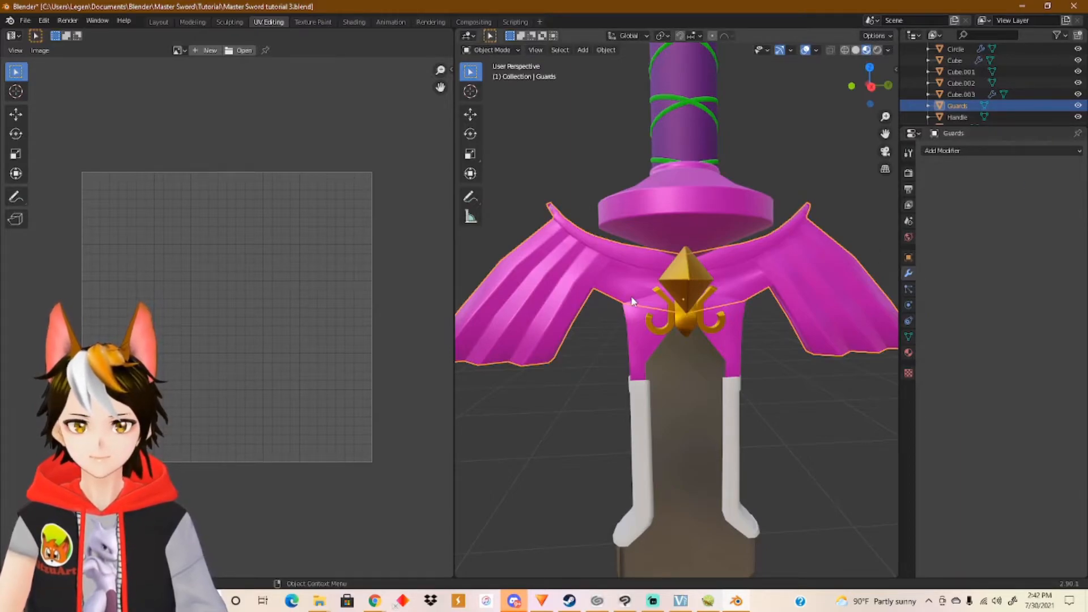
Try unwrapping the whole guards mesh with Smart UV Project at a 66 degree angle limit, and undo it.
{"action": "key", "text": "Tab"}
{"action": "key", "text": "a"}
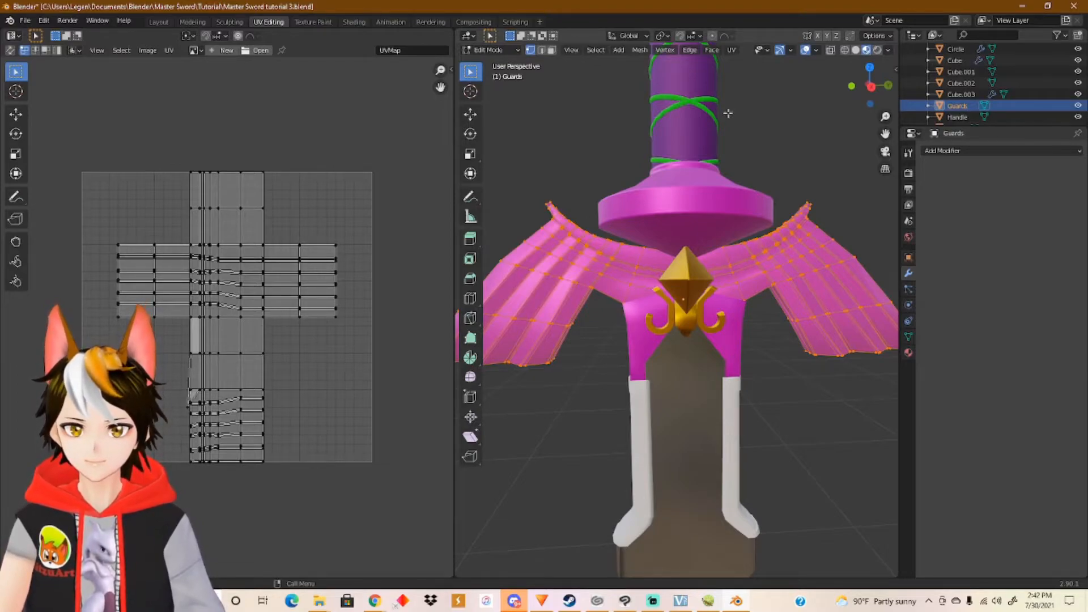
{"action": "left_click", "coordinate": [732, 51]}
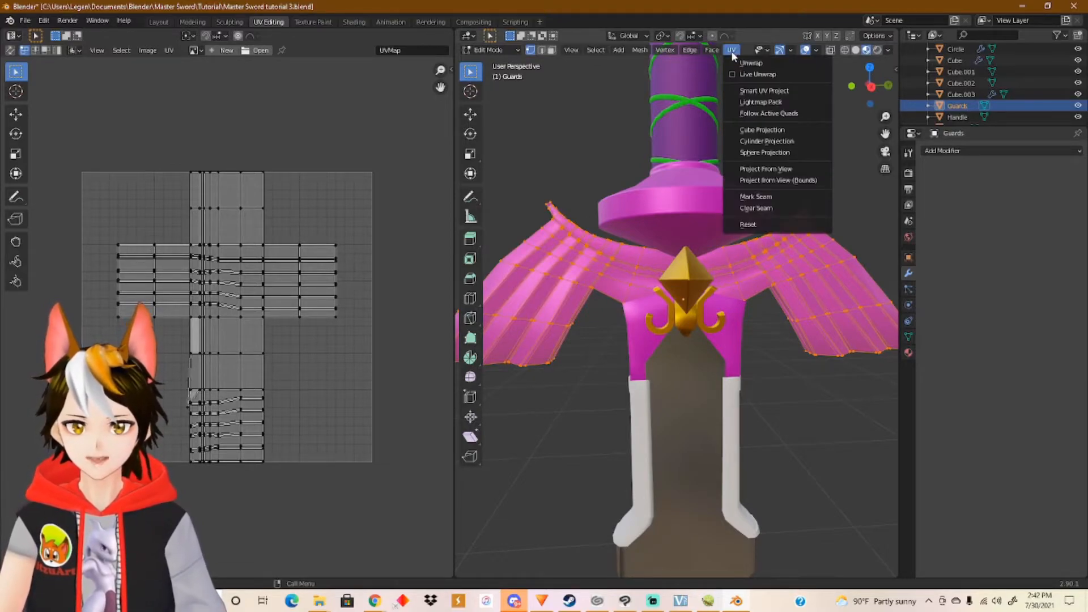
{"action": "left_click", "coordinate": [771, 91]}
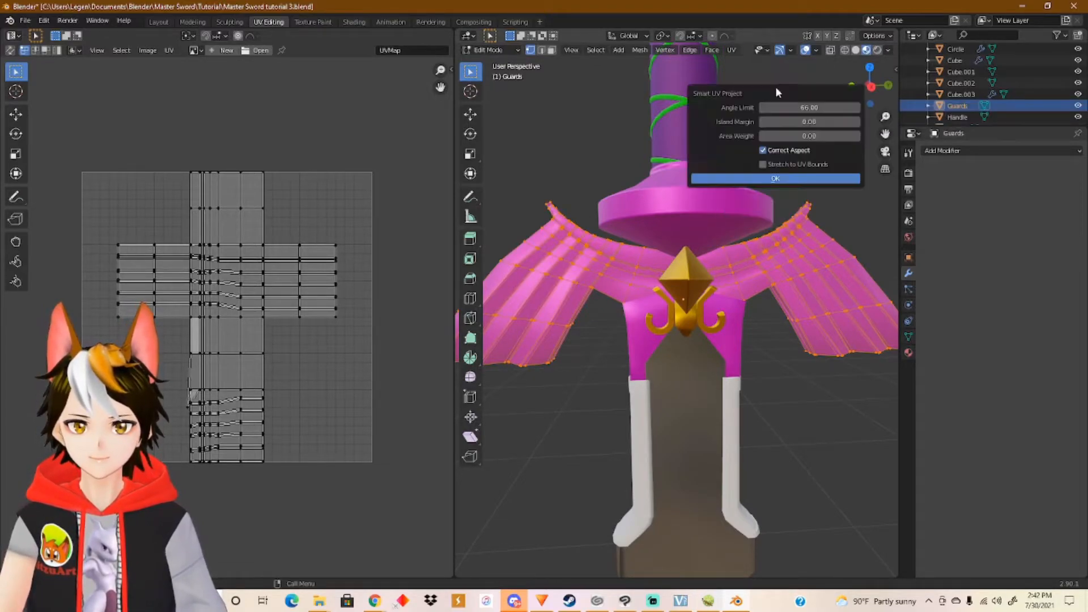
{"action": "left_click", "coordinate": [775, 179]}
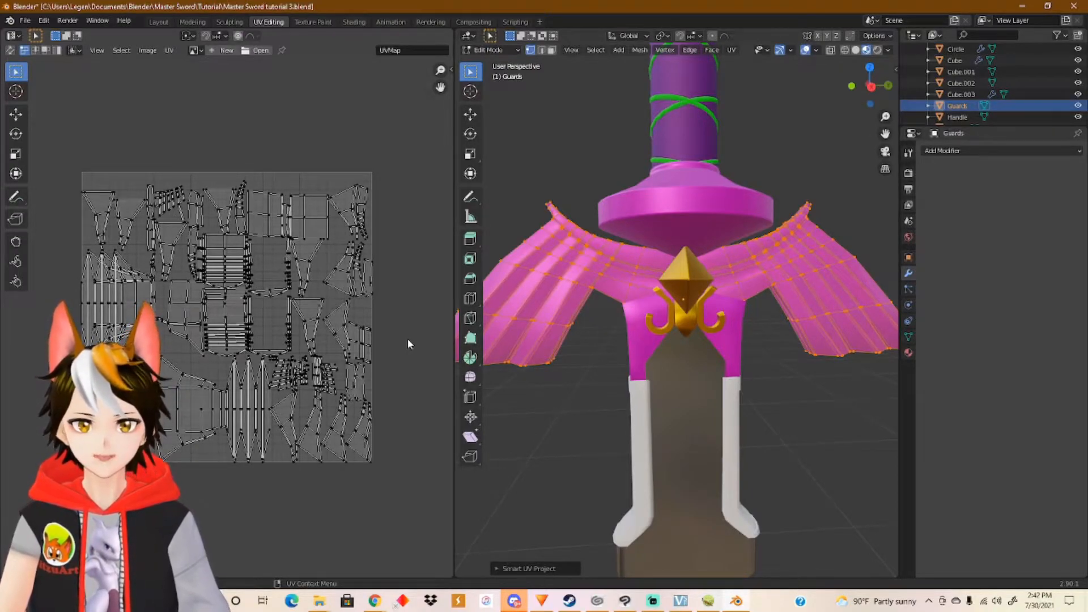
{"action": "key", "text": "ctrl+z"}
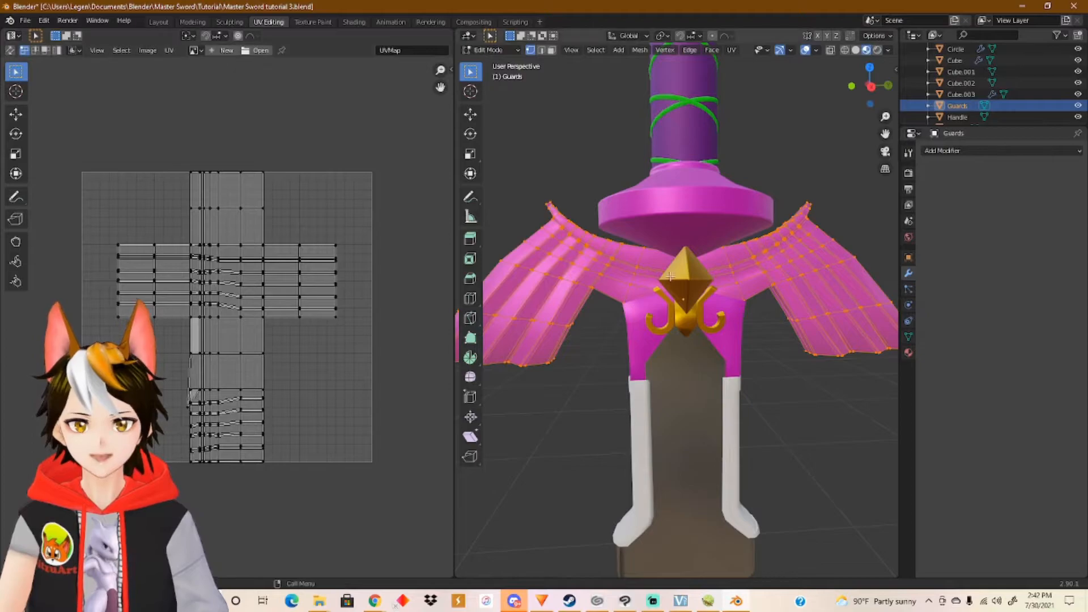
Try unwrapping the guards with Cube Projection, and undo everything back to before their Mirror modifier was applied.
{"action": "left_click", "coordinate": [732, 52]}
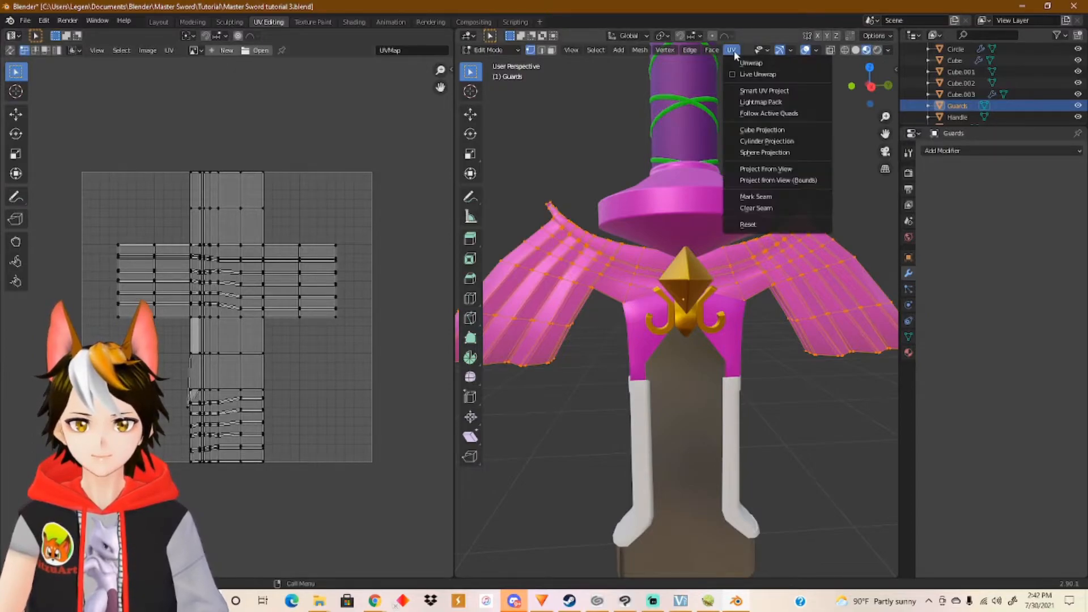
{"action": "left_click", "coordinate": [783, 127]}
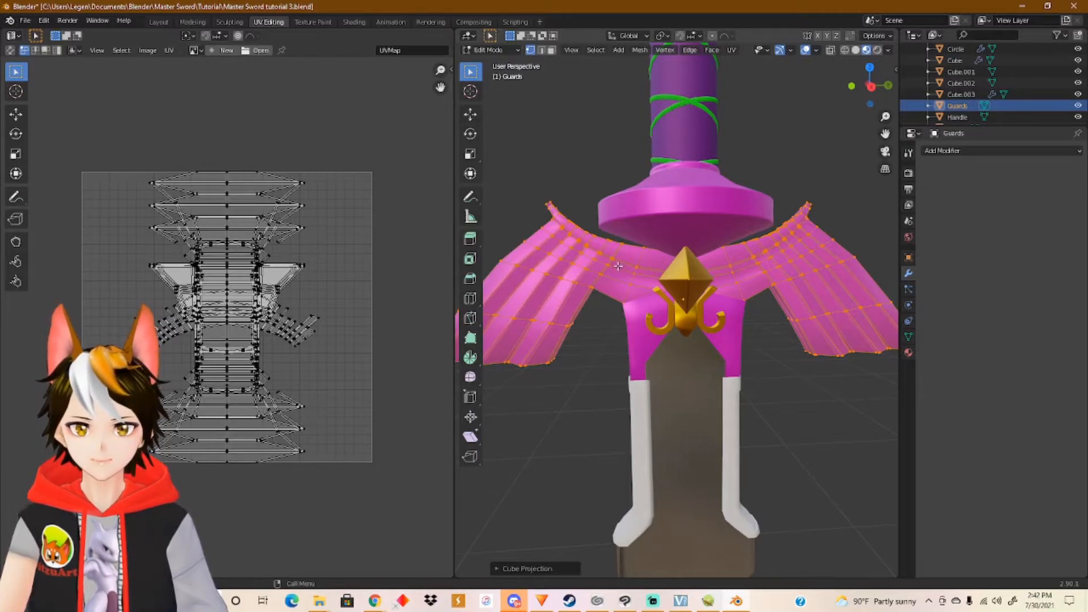
{"action": "middle_click_drag", "start_coordinate": [611, 269], "coordinate": [656, 276], "text": "shift"}
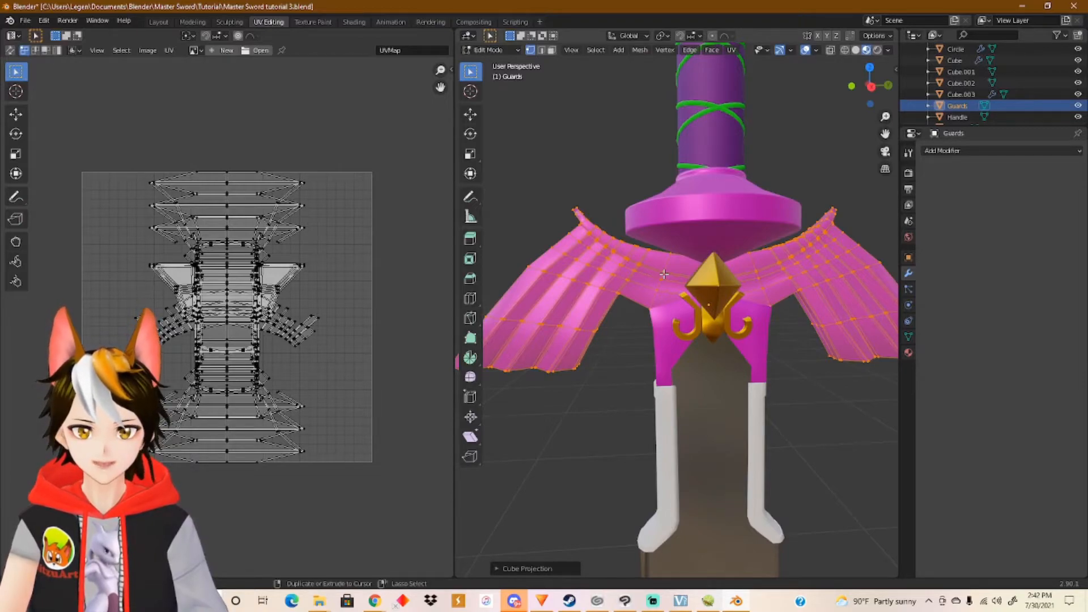
{"action": "key", "text": "ctrl+z"}
{"action": "key", "text": "ctrl+z"}
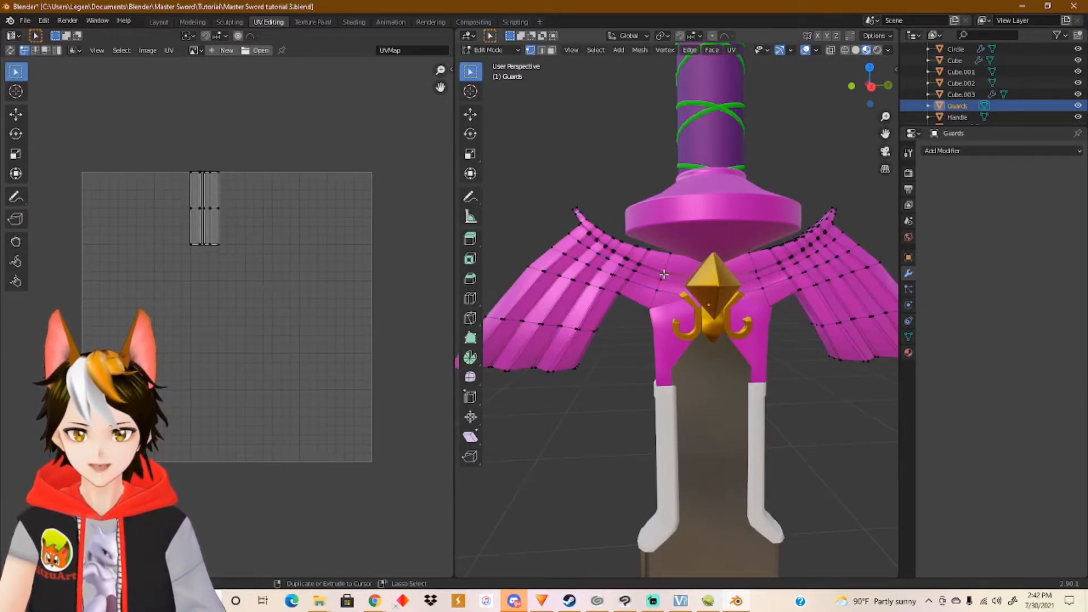
{"action": "key", "text": "ctrl+z"}
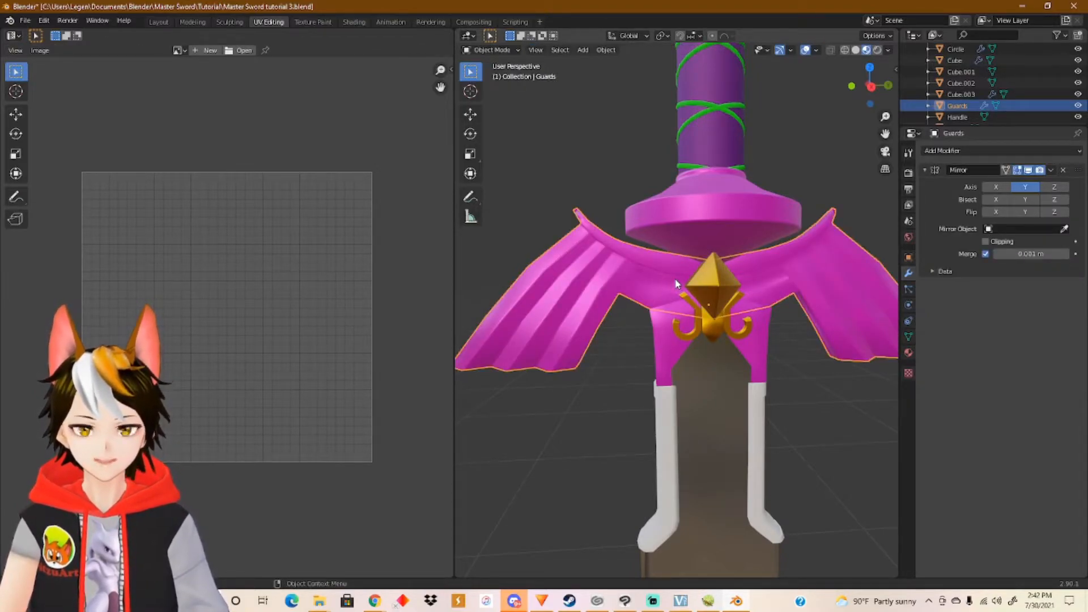
Check the object scale of the winged guards and apply it.
{"action": "left_click", "coordinate": [606, 50]}
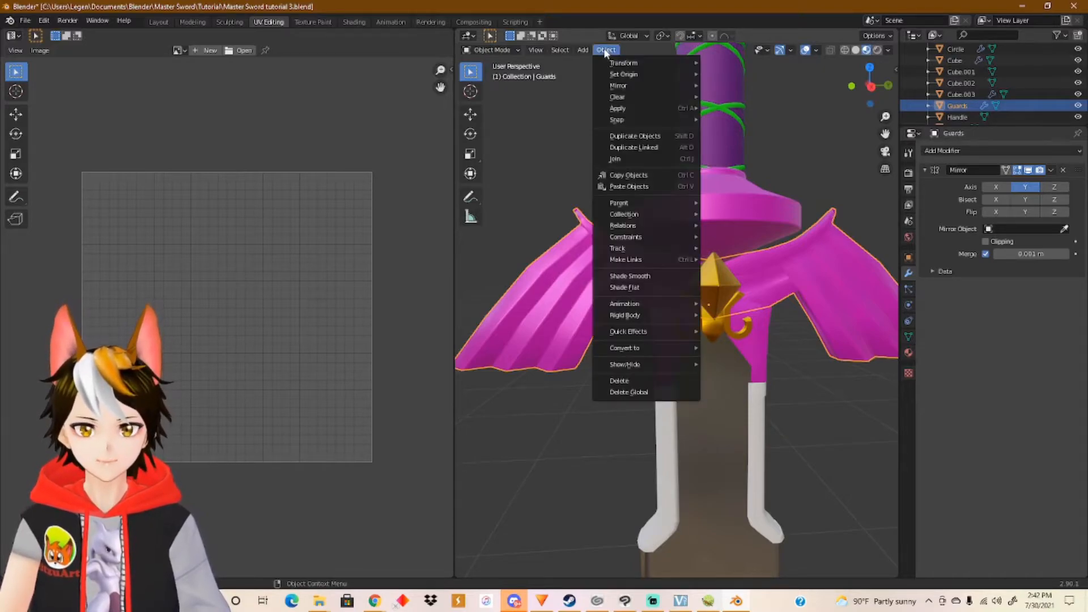
{"action": "left_click", "coordinate": [606, 50]}
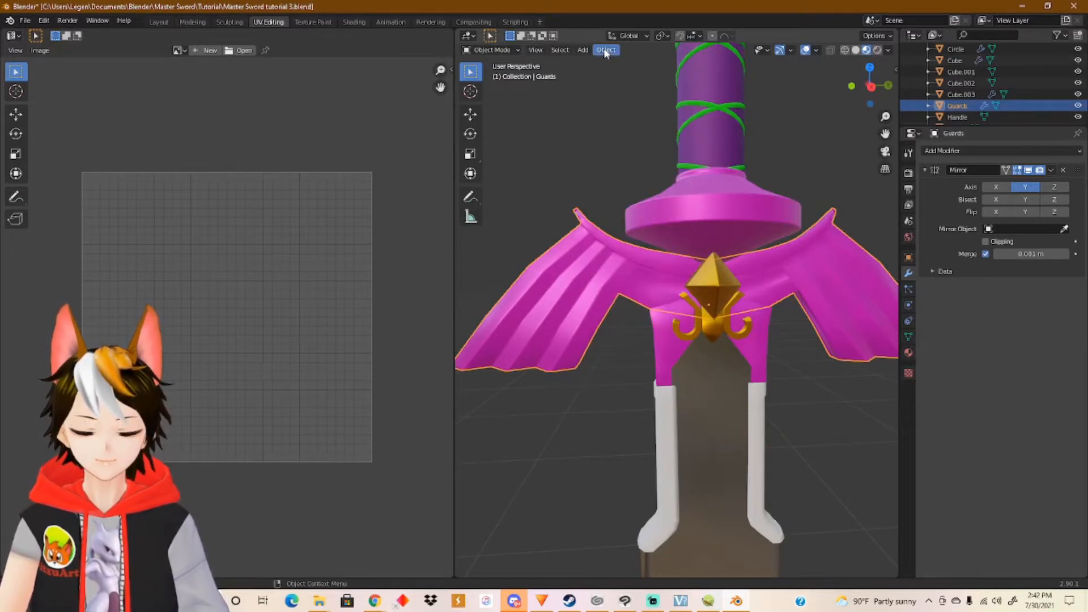
{"action": "left_click", "coordinate": [909, 258]}
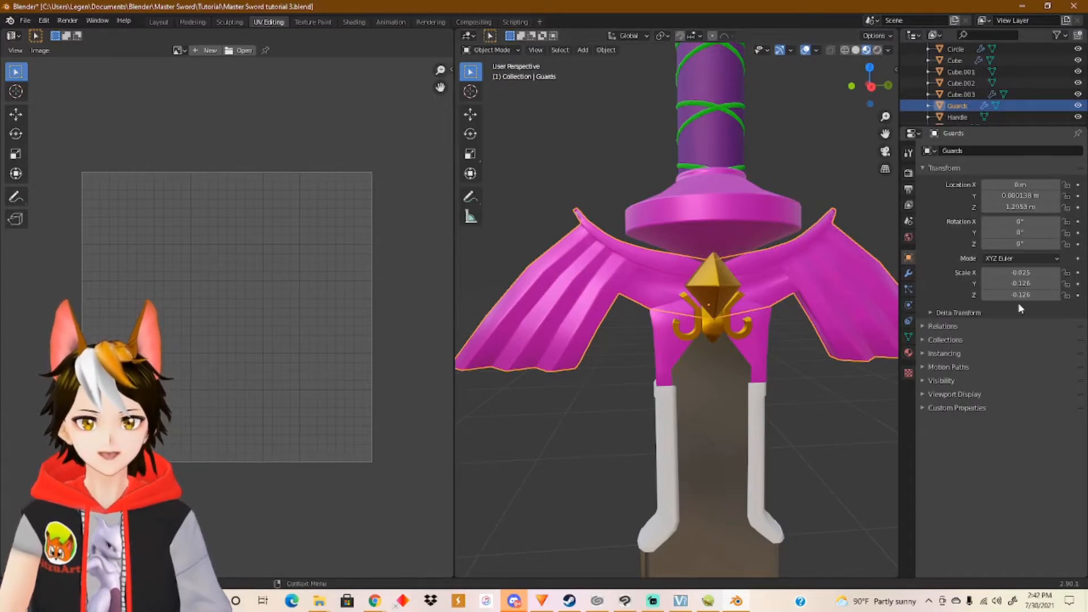
{"action": "left_click", "coordinate": [606, 50]}
{"action": "mouse_move", "coordinate": [649, 109]}
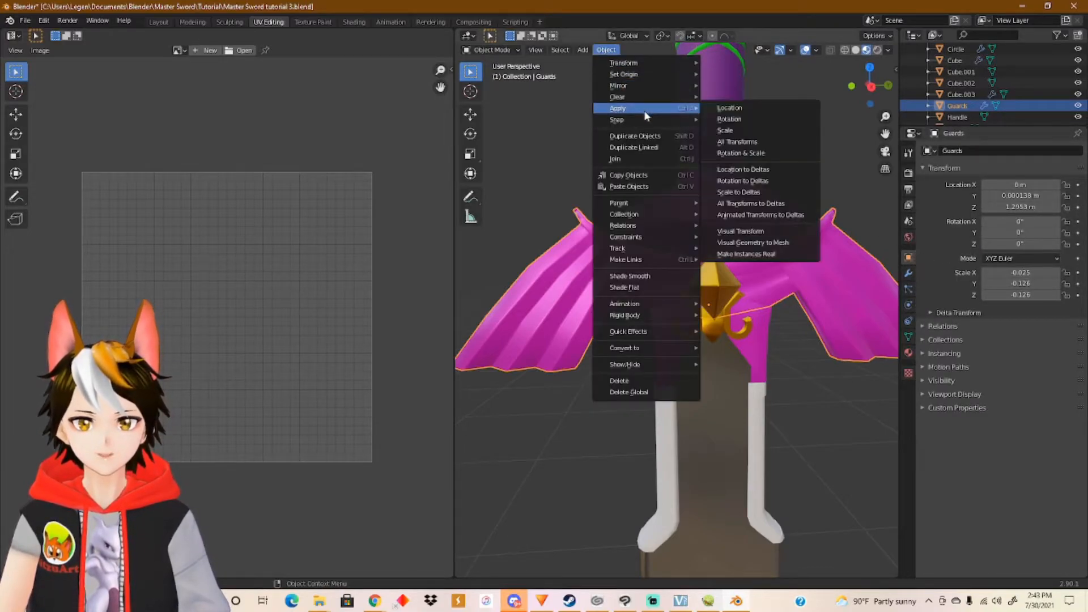
{"action": "left_click", "coordinate": [750, 130]}
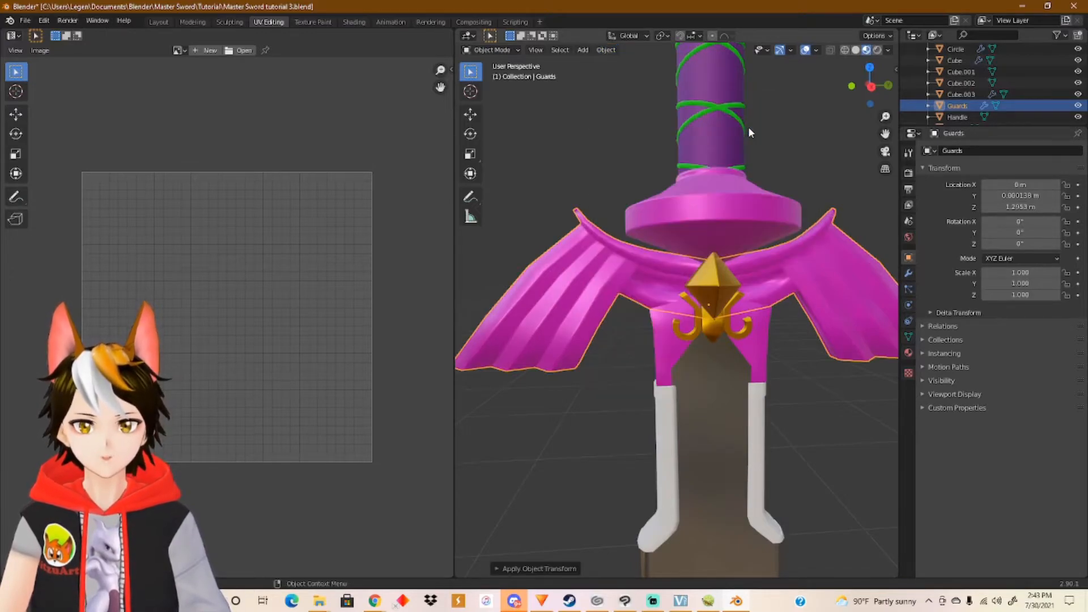
Apply the Mirror modifier of the guards and recheck their transform values.
{"action": "left_click", "coordinate": [910, 274]}
{"action": "left_click", "coordinate": [1051, 170]}
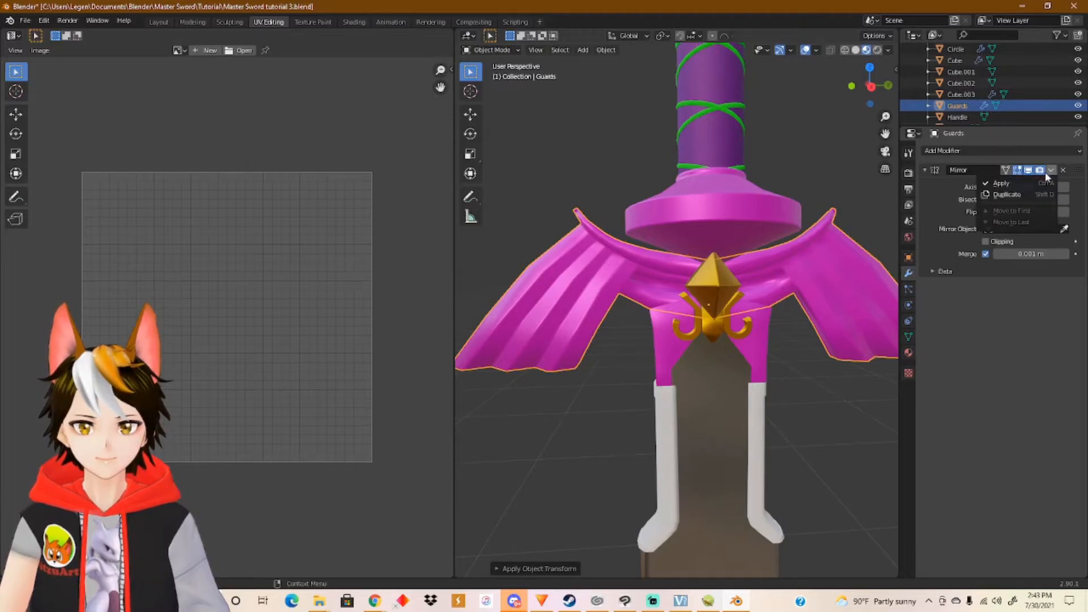
{"action": "left_click", "coordinate": [1032, 182]}
{"action": "left_click", "coordinate": [909, 258]}
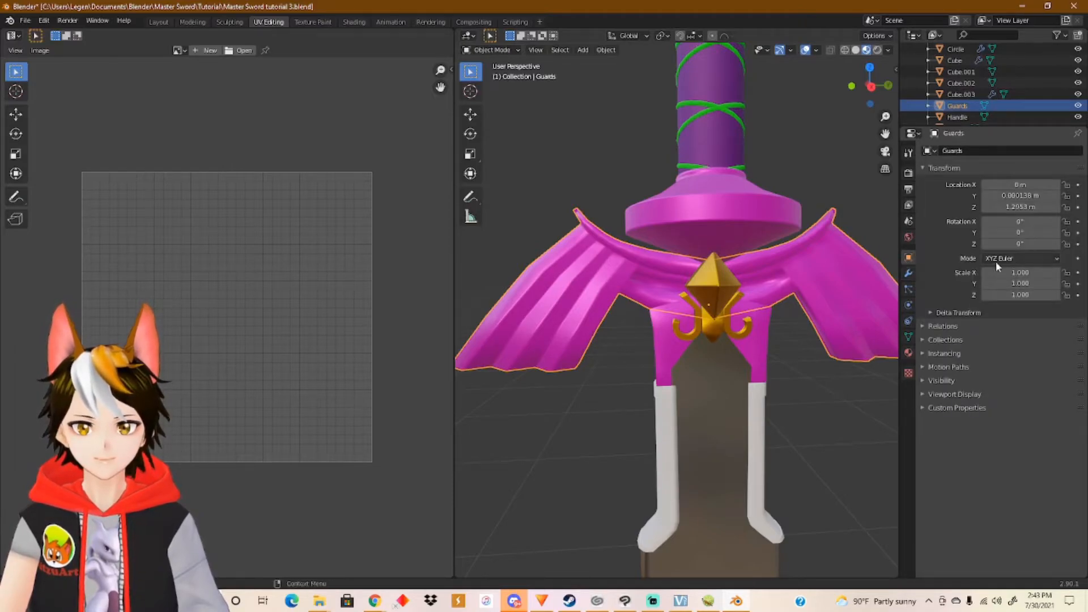
Unwrap the entire guards mesh with Smart UV Project at a 66 degree angle limit and zero island margin.
{"action": "key", "text": "Tab"}
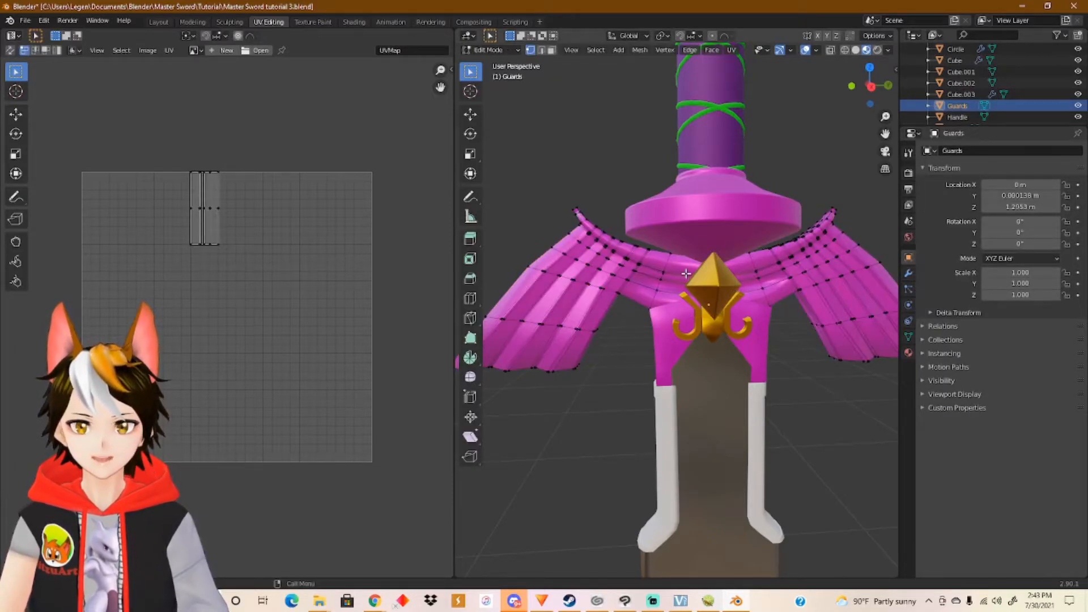
{"action": "key", "text": "a"}
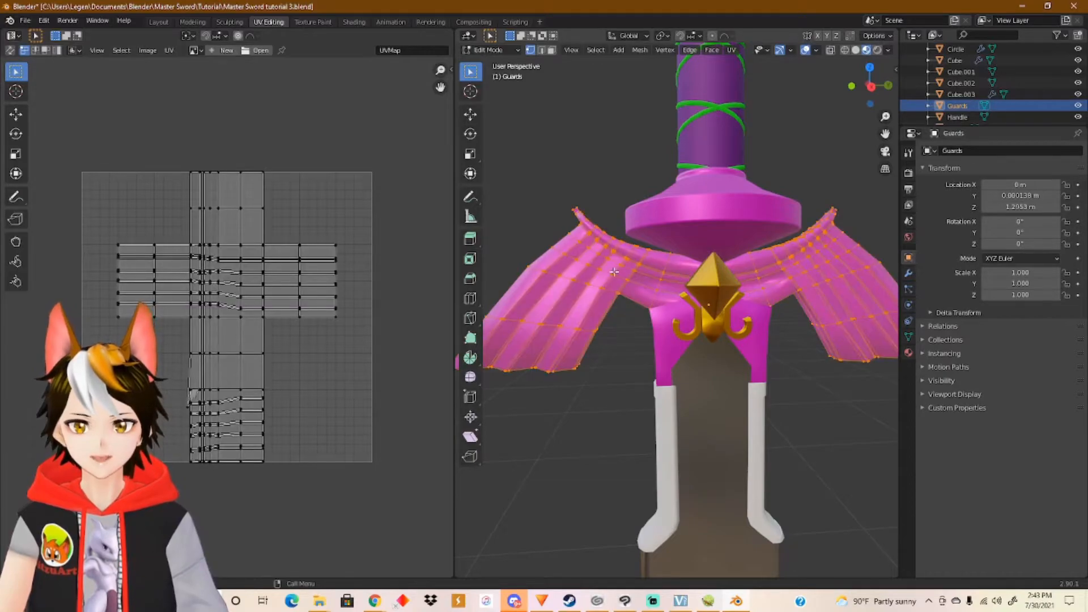
{"action": "key", "text": "alt+a"}
{"action": "left_click", "coordinate": [732, 50]}
{"action": "key", "text": "a"}
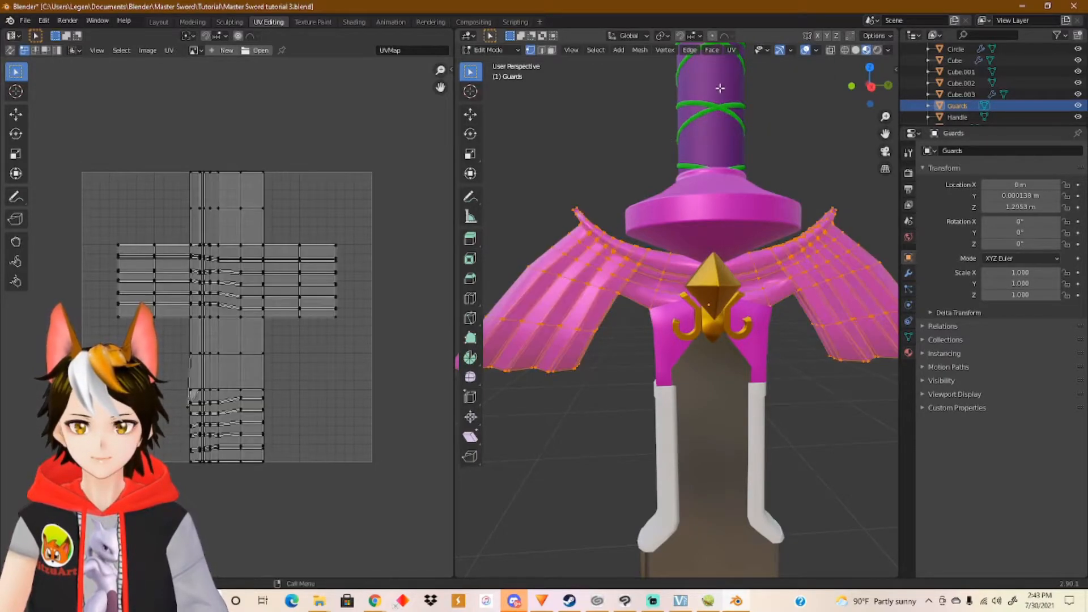
{"action": "left_click", "coordinate": [732, 50]}
{"action": "left_click", "coordinate": [772, 92]}
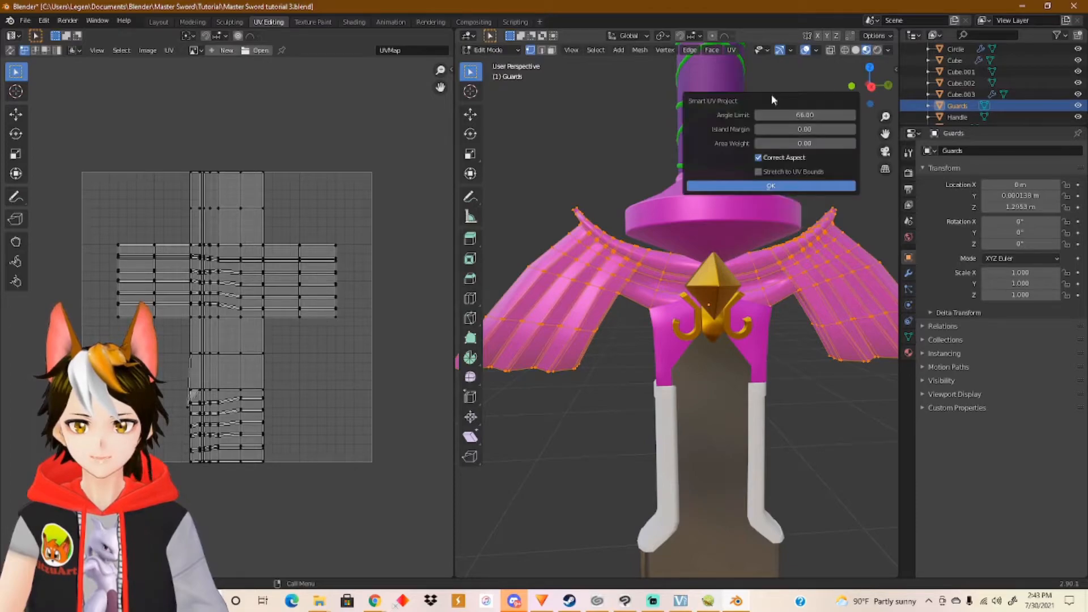
{"action": "left_click", "coordinate": [753, 184]}
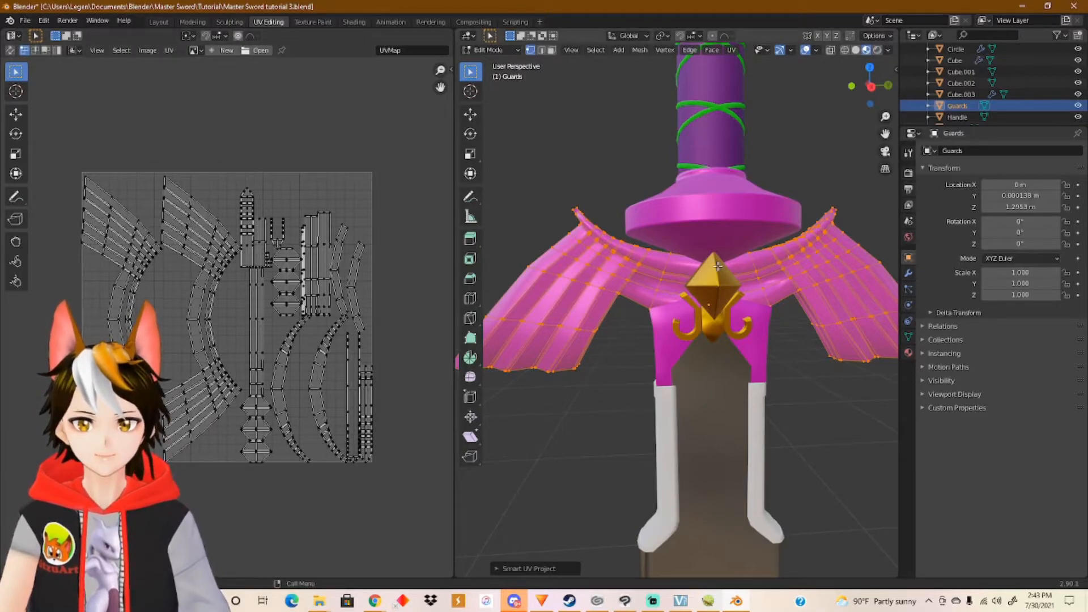
Undo the Smart UV unwrap of the guards and try Cube Projection on them instead.
{"action": "key", "text": "ctrl+z"}
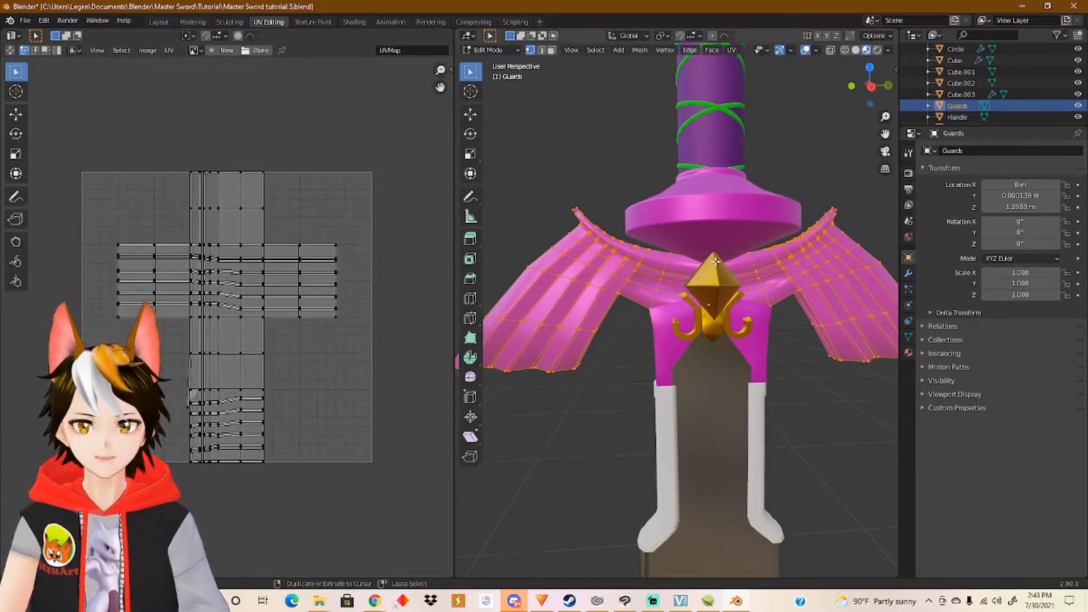
{"action": "left_click", "coordinate": [734, 51]}
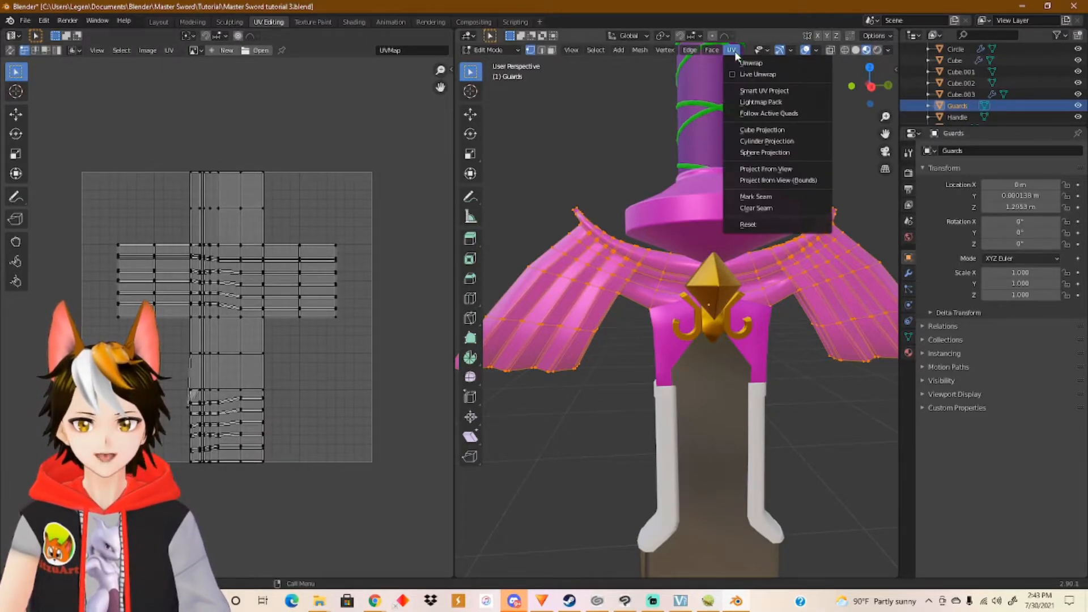
{"action": "left_click", "coordinate": [785, 131]}
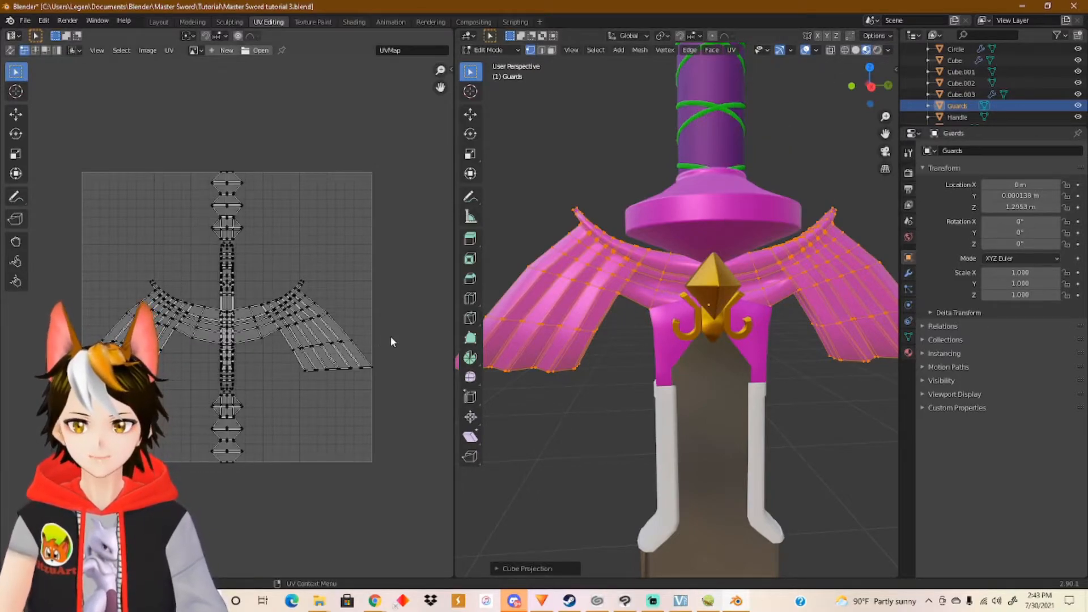
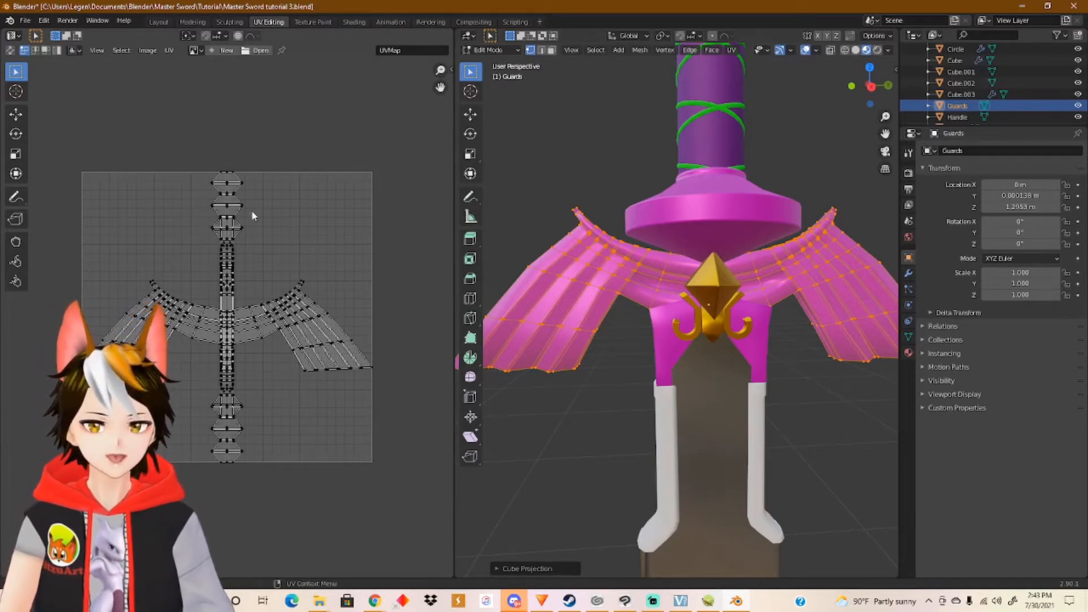
Try packing all the guards' UV islands, and undo both the packing and the Cube Projection.
{"action": "left_click_drag", "start_coordinate": [67, 159], "coordinate": [405, 488]}
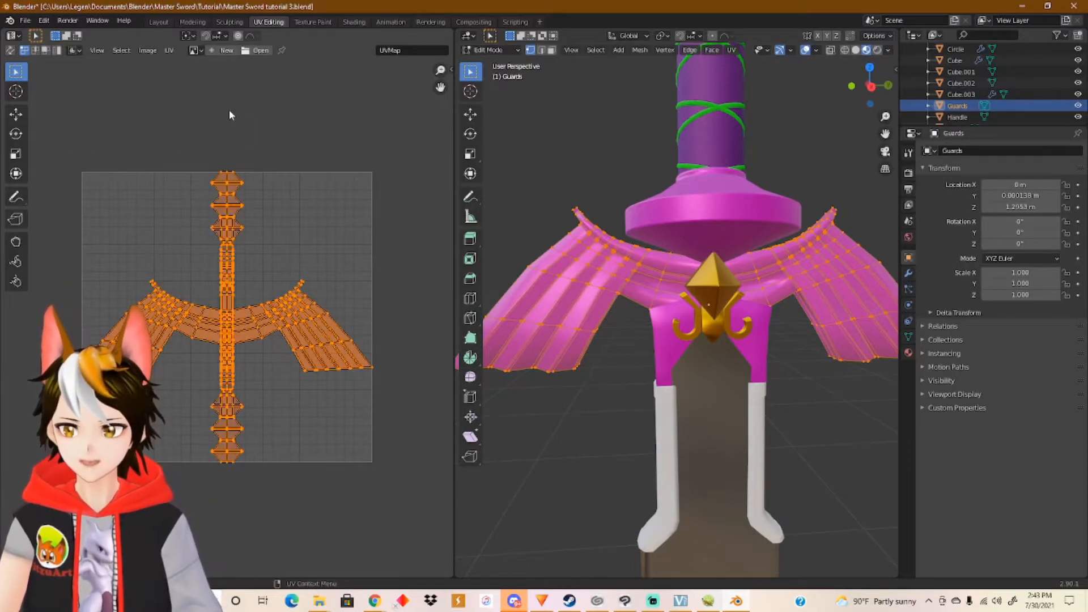
{"action": "left_click", "coordinate": [169, 50]}
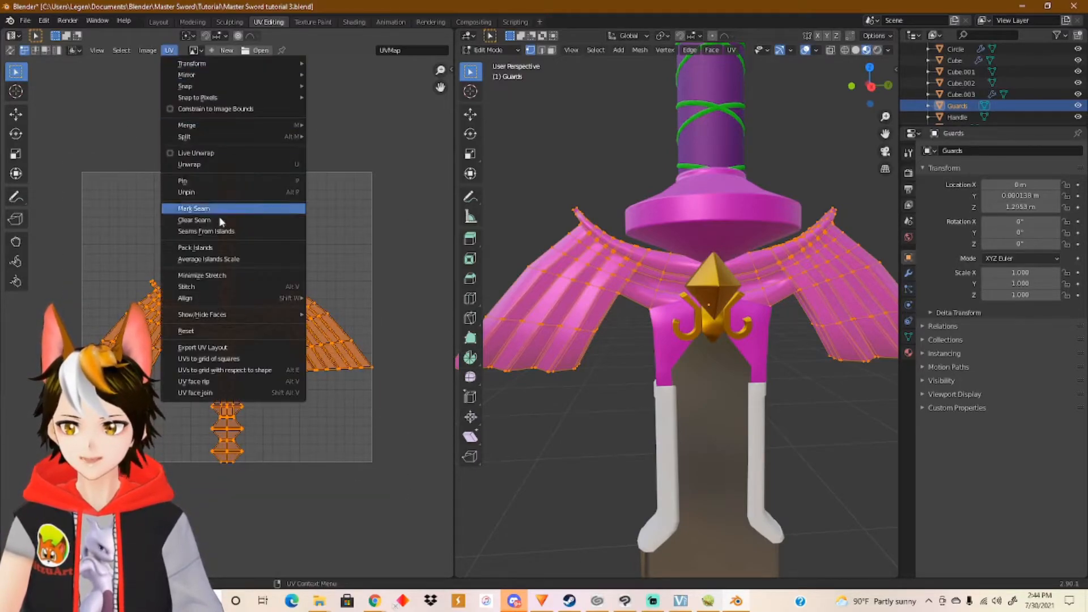
{"action": "left_click", "coordinate": [216, 248]}
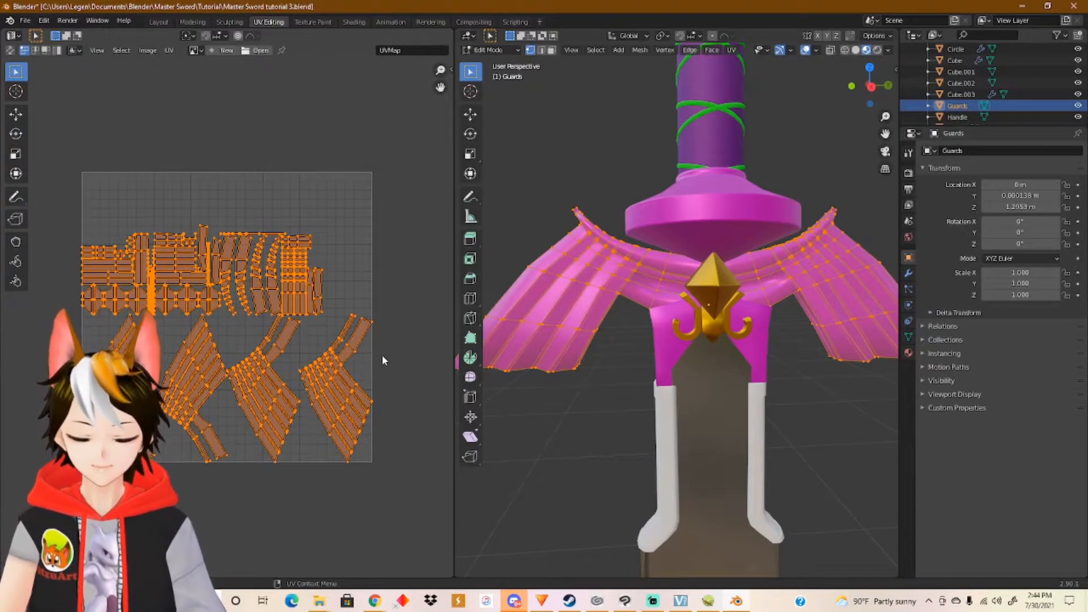
{"action": "key", "text": "ctrl+z"}
{"action": "key", "text": "ctrl+z"}
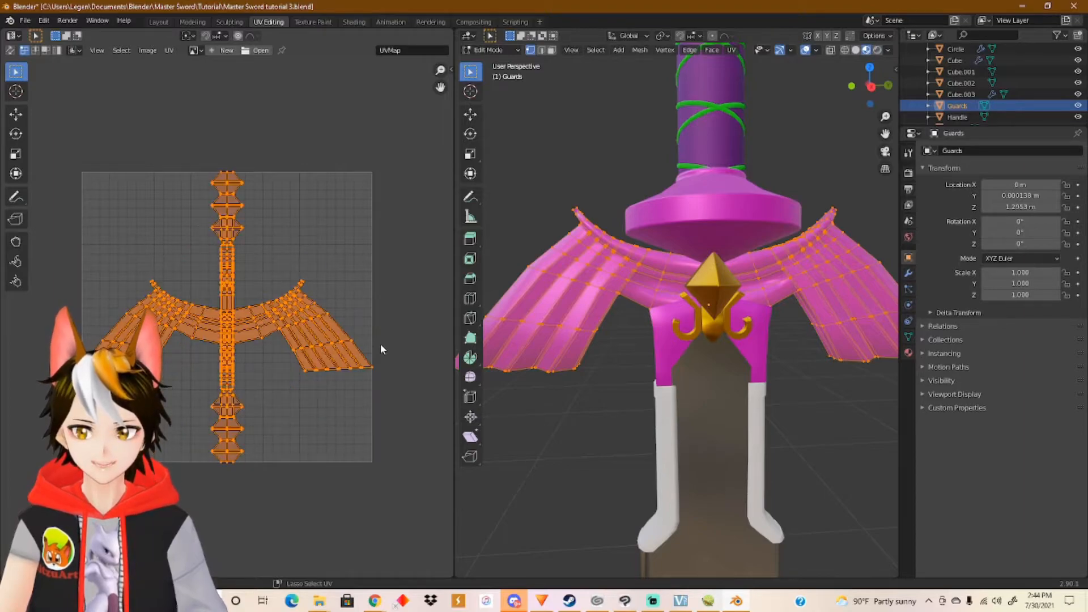
{"action": "key", "text": "ctrl+z"}
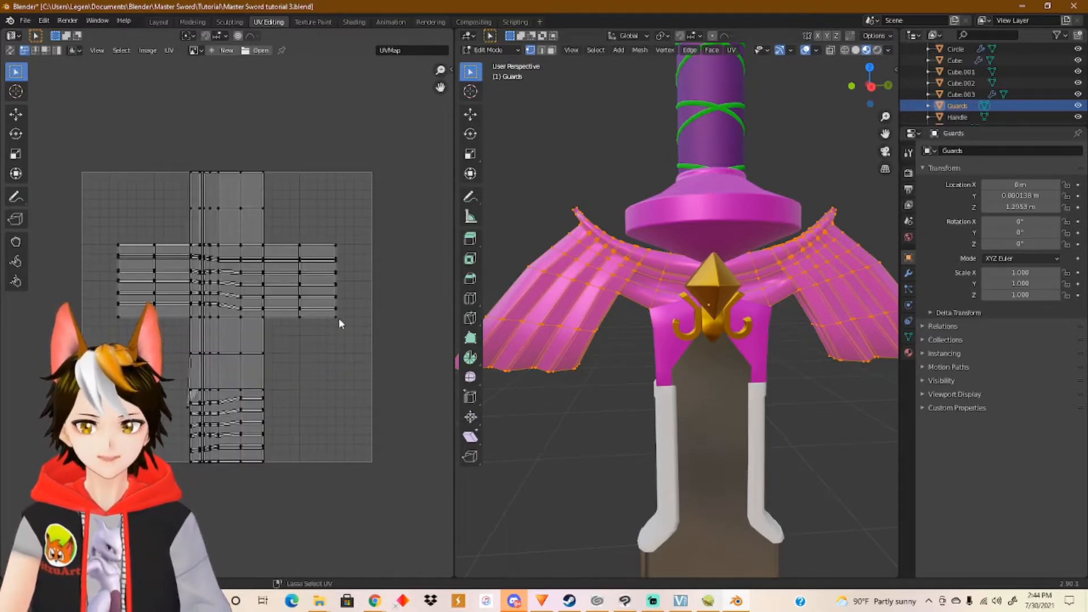
Unwrap the guards again with Smart UV Project at a 66 degree angle limit and zero island margin, and return to Object Mode.
{"action": "left_click", "coordinate": [732, 50]}
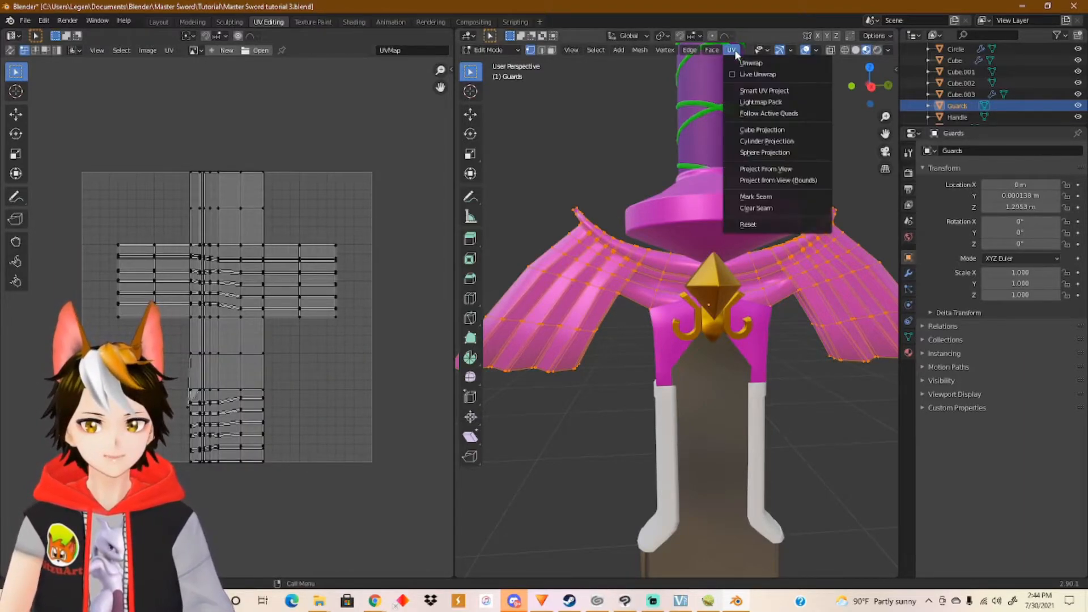
{"action": "left_click", "coordinate": [774, 91]}
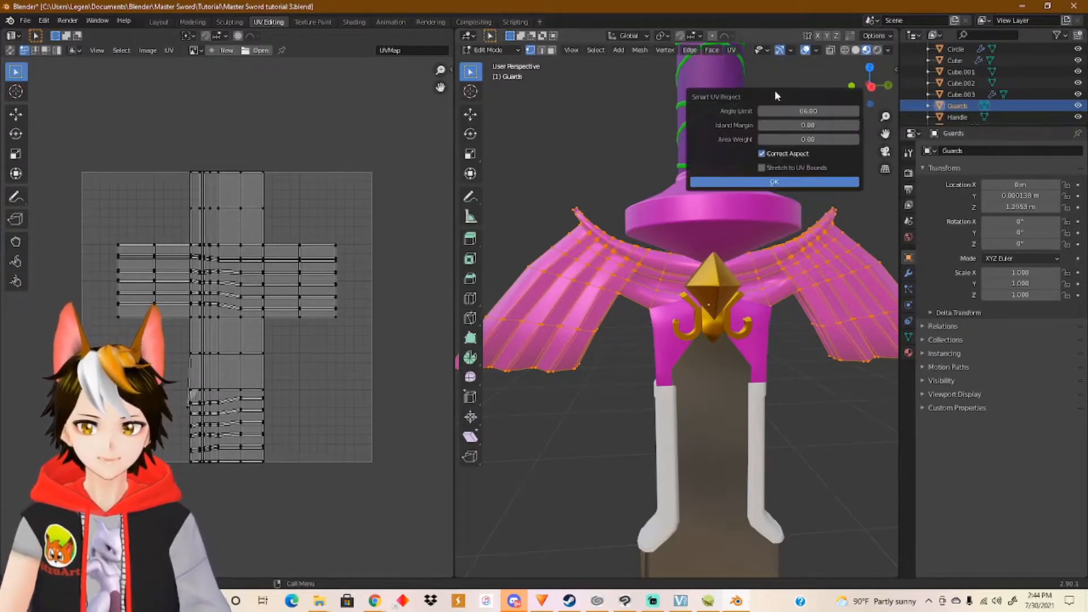
{"action": "left_click", "coordinate": [761, 183]}
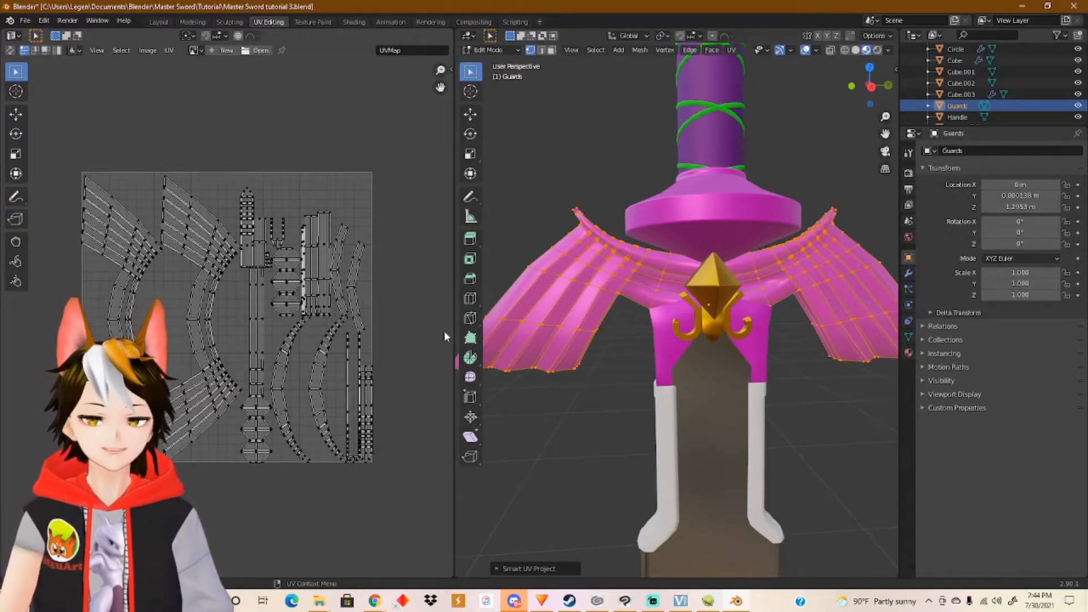
{"action": "key", "text": "Tab"}
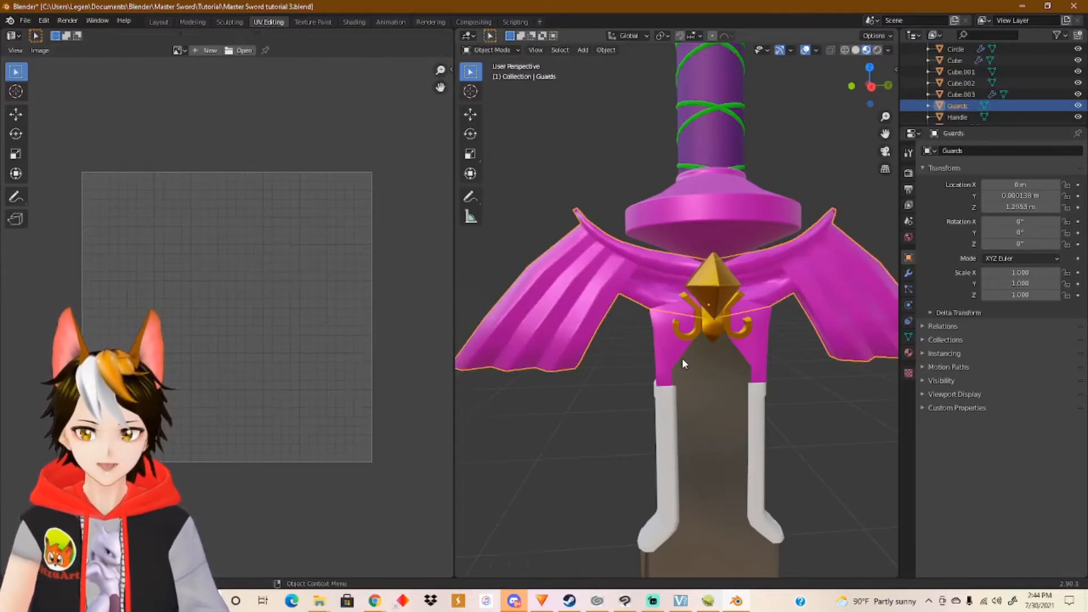
Apply the Mirror modifier of the pink Blade start piece below the guards.
{"action": "left_click", "coordinate": [670, 350]}
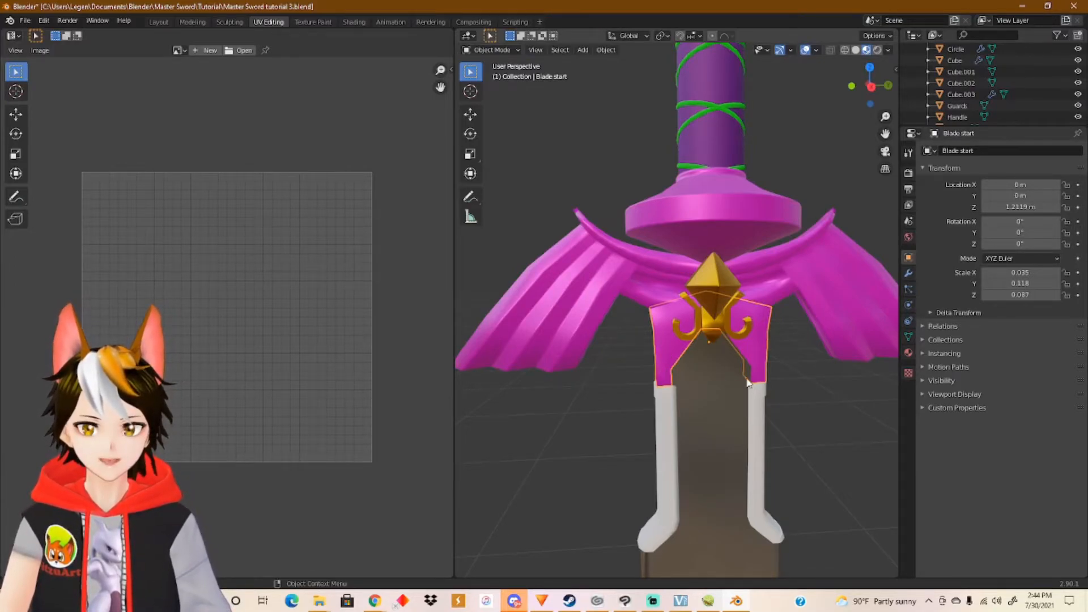
{"action": "middle_click_drag", "start_coordinate": [736, 376], "coordinate": [701, 363], "text": "shift"}
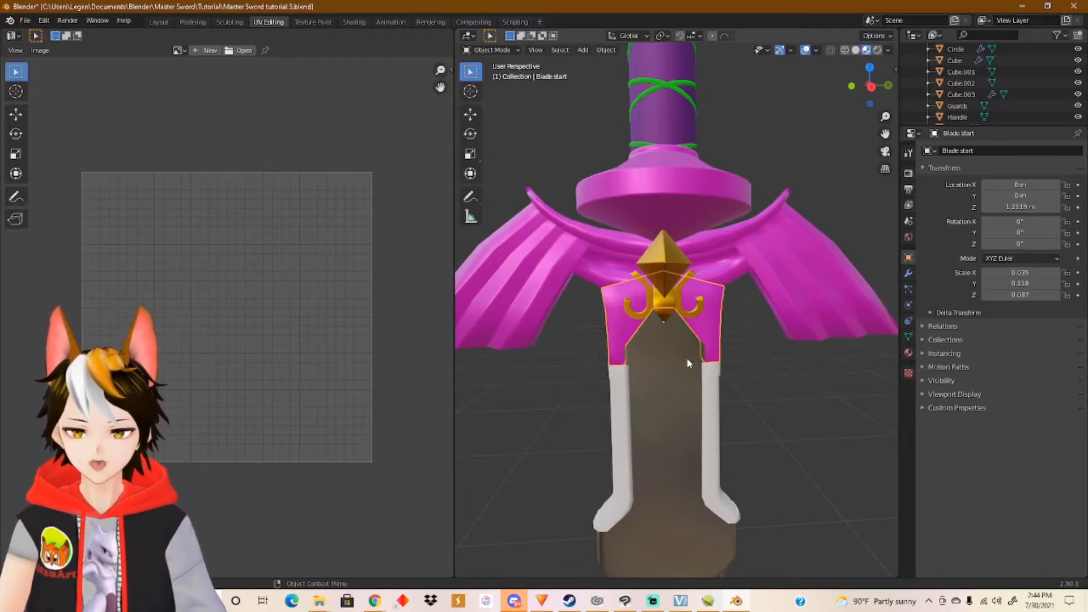
{"action": "key", "text": "Tab"}
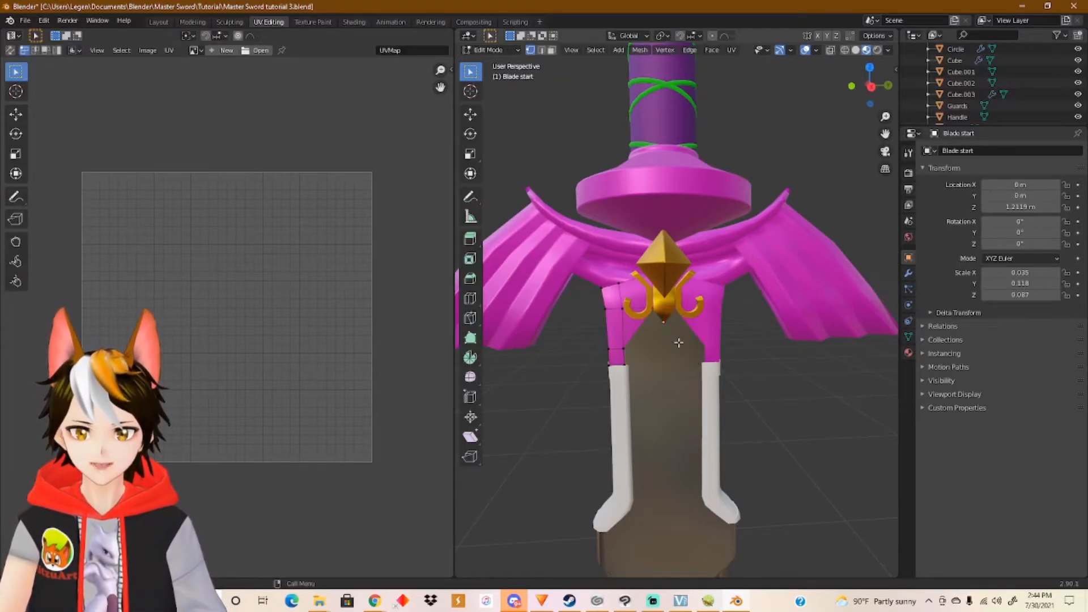
{"action": "key", "text": "Tab"}
{"action": "left_click", "coordinate": [908, 274]}
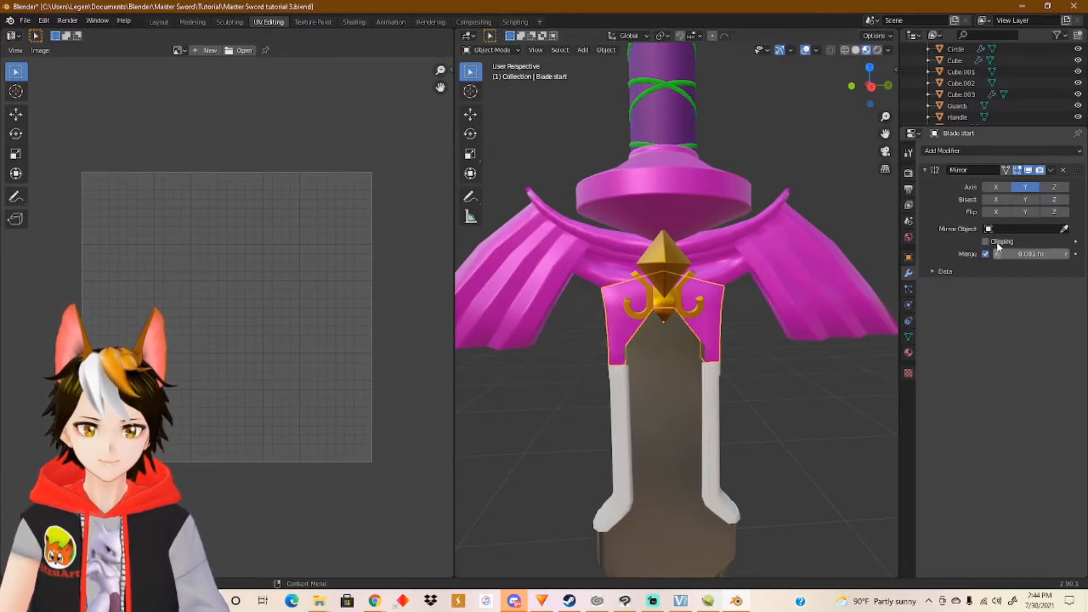
{"action": "left_click", "coordinate": [1051, 169]}
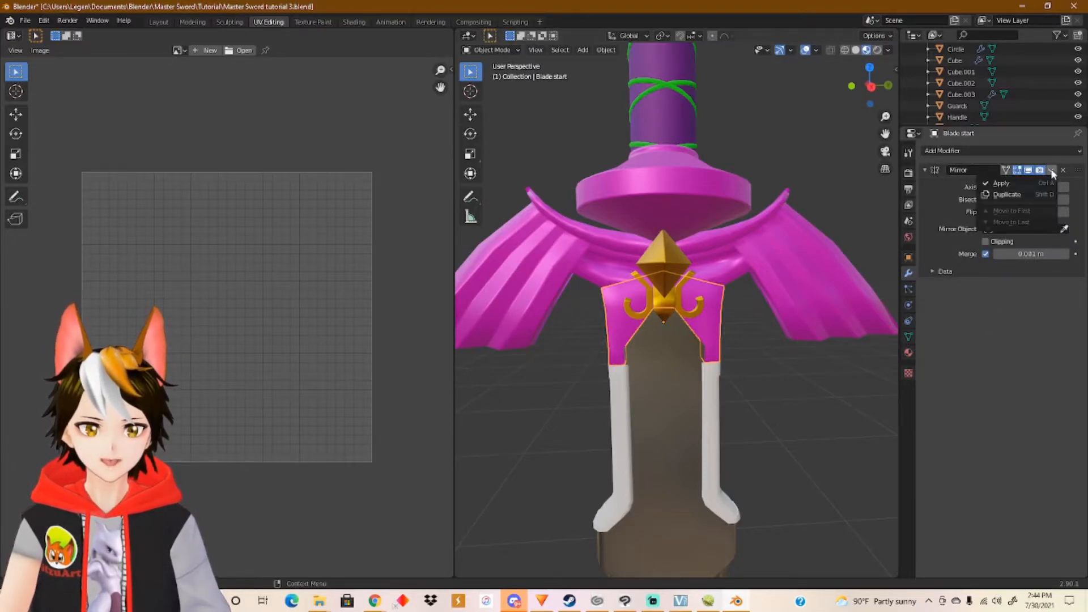
{"action": "left_click", "coordinate": [1003, 184]}
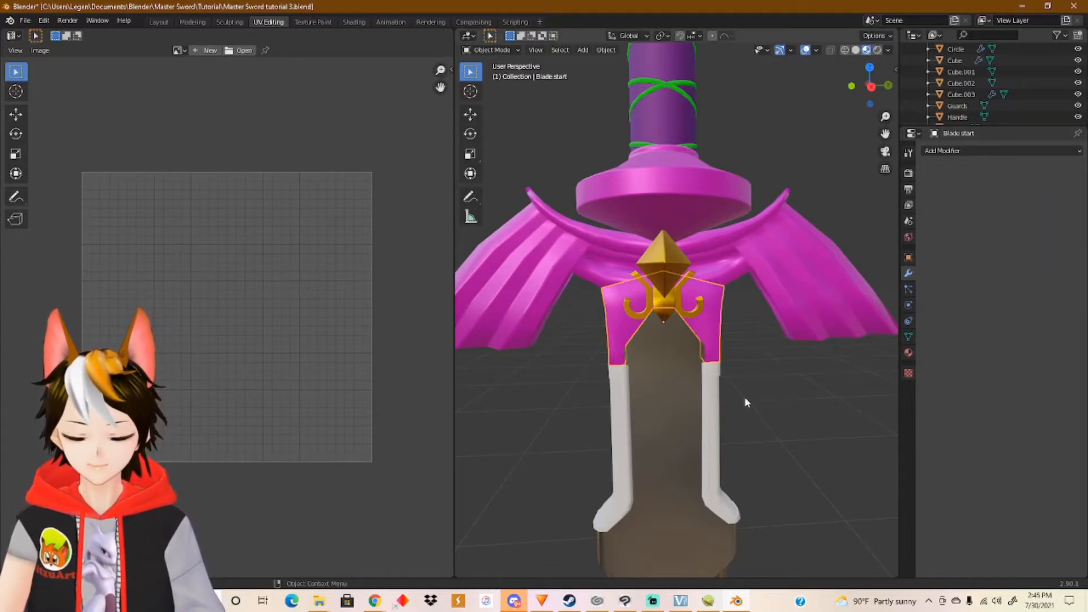
Try unwrapping the entire Blade start mesh with Smart UV Project before its scale is applied.
{"action": "middle_click_drag", "start_coordinate": [717, 397], "coordinate": [737, 324], "text": "shift"}
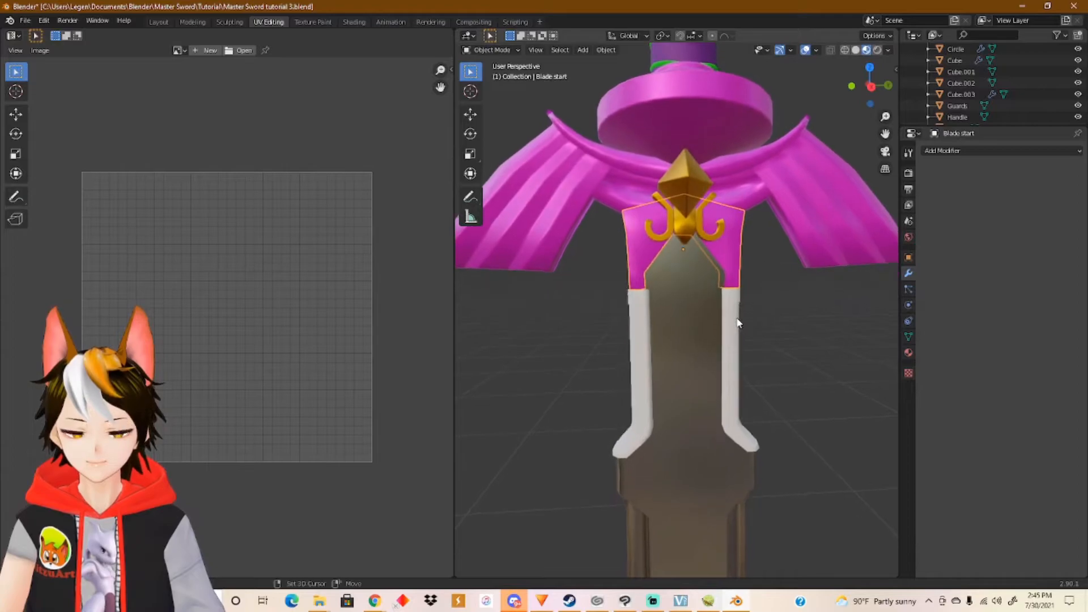
{"action": "key", "text": "Tab"}
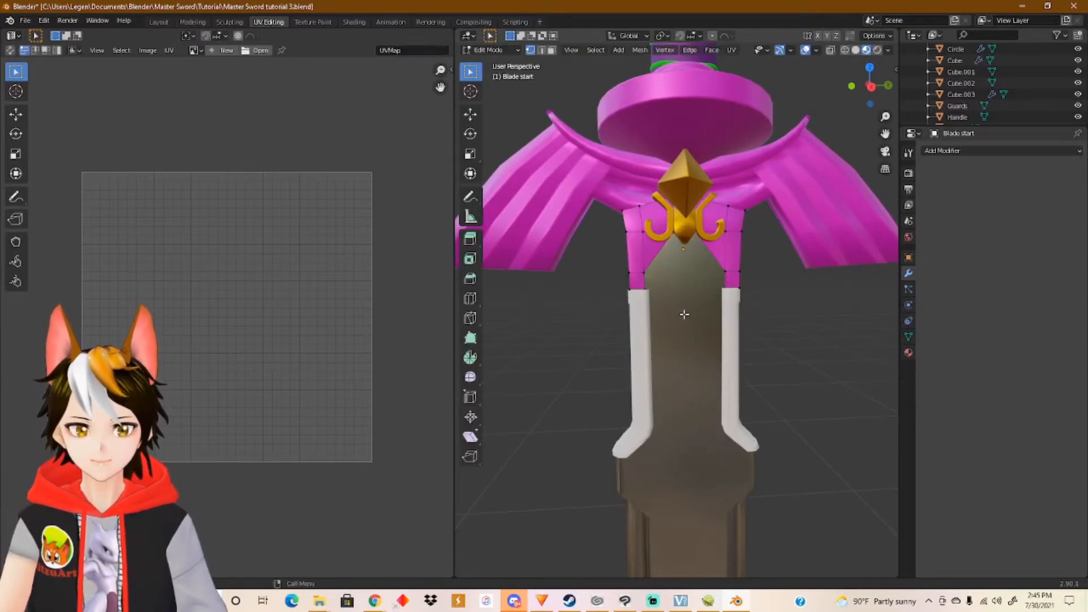
{"action": "key", "text": "a"}
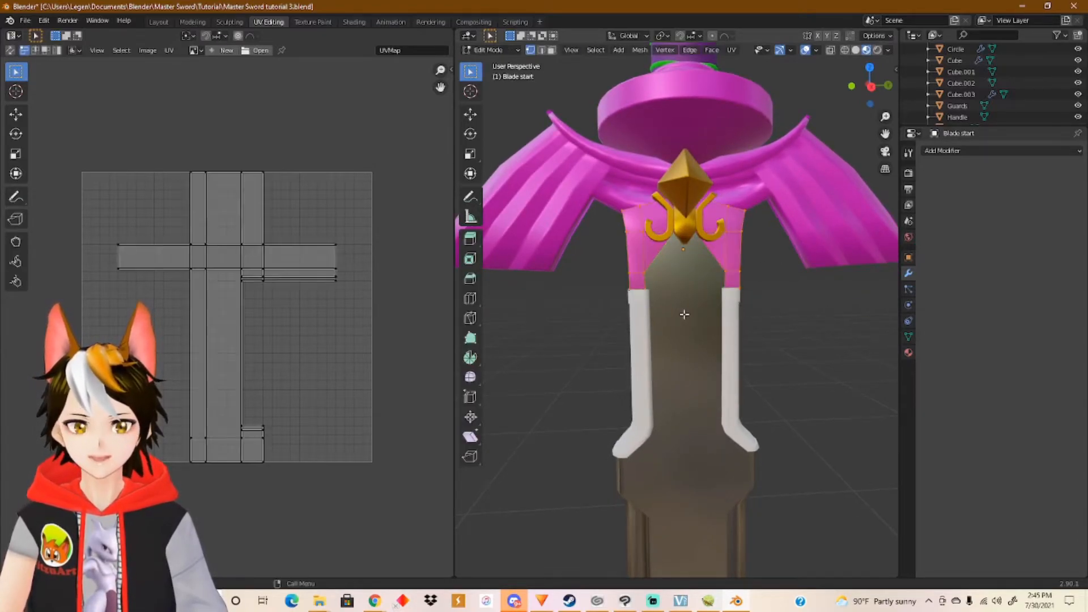
{"action": "left_click", "coordinate": [737, 50]}
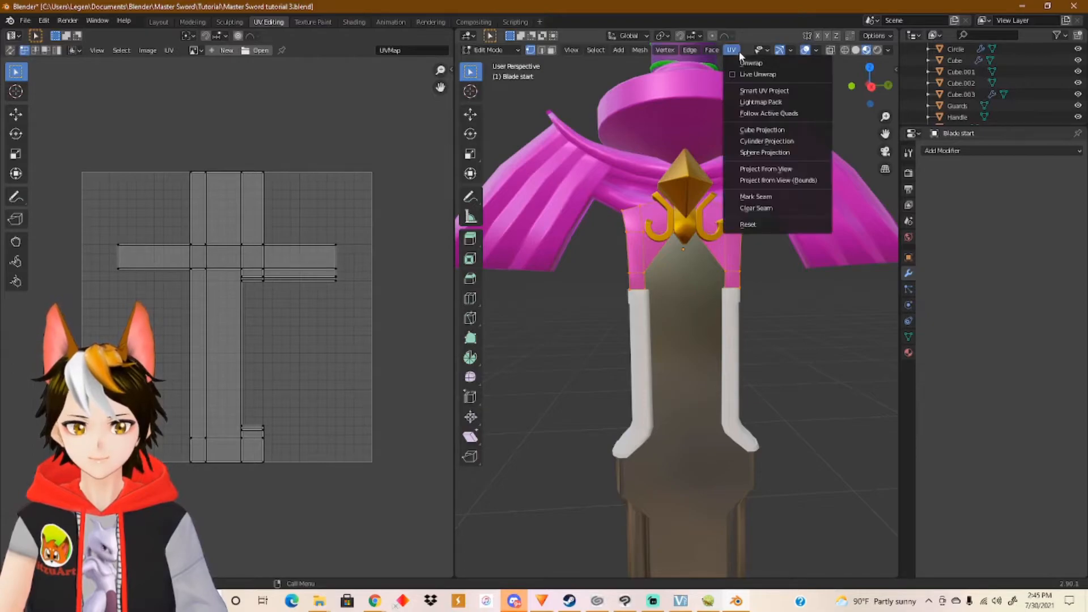
{"action": "left_click", "coordinate": [778, 90]}
{"action": "left_click", "coordinate": [763, 183]}
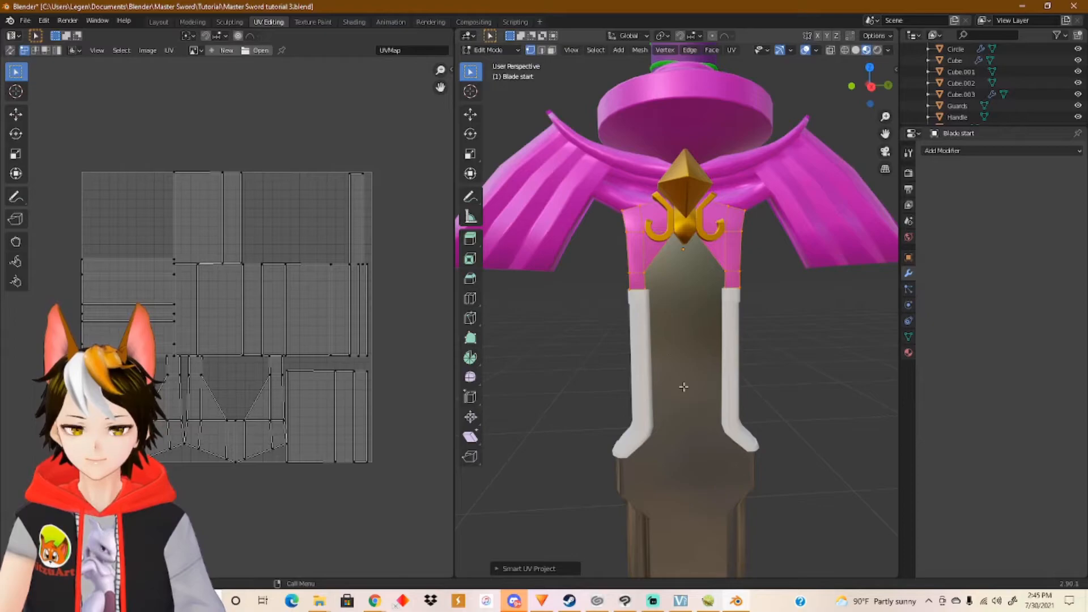
Reselect the Blade start piece and undo its Smart UV unwrap.
{"action": "key", "text": "Tab"}
{"action": "left_click", "coordinate": [691, 306]}
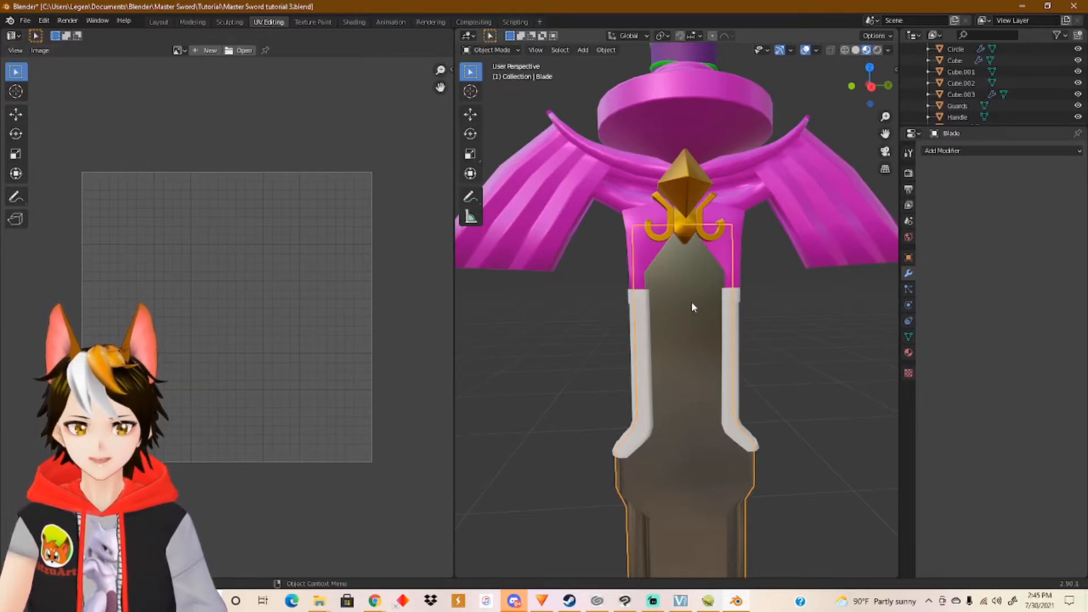
{"action": "left_click", "coordinate": [634, 225]}
{"action": "key", "text": "Tab"}
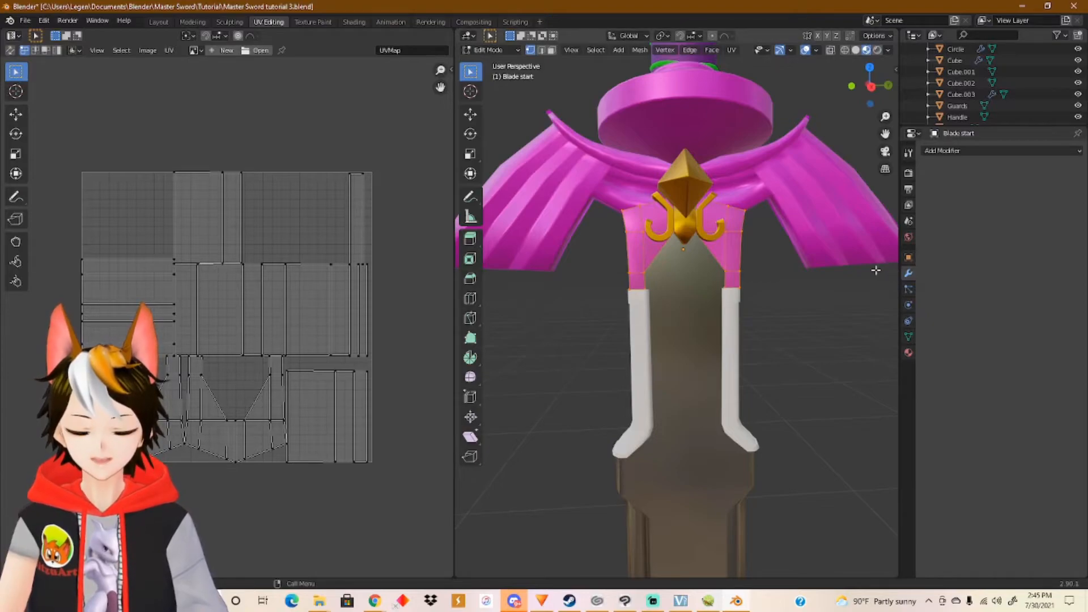
{"action": "key", "text": "ctrl+z"}
{"action": "key", "text": "ctrl+z"}
{"action": "key", "text": "ctrl+shift+z"}
{"action": "key", "text": "ctrl+shift+z"}
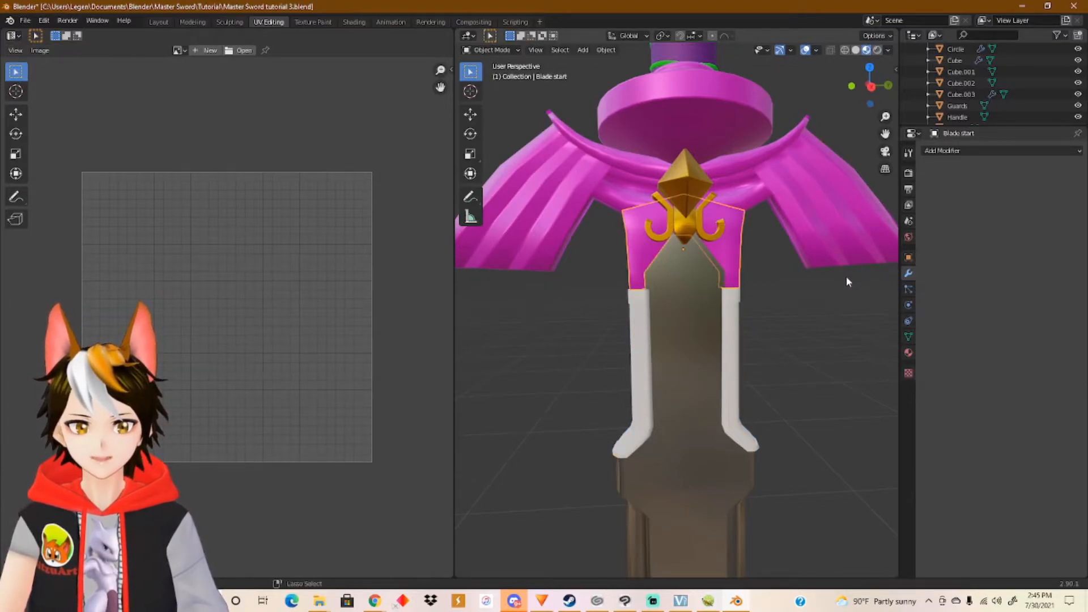
{"action": "key", "text": "ctrl+z"}
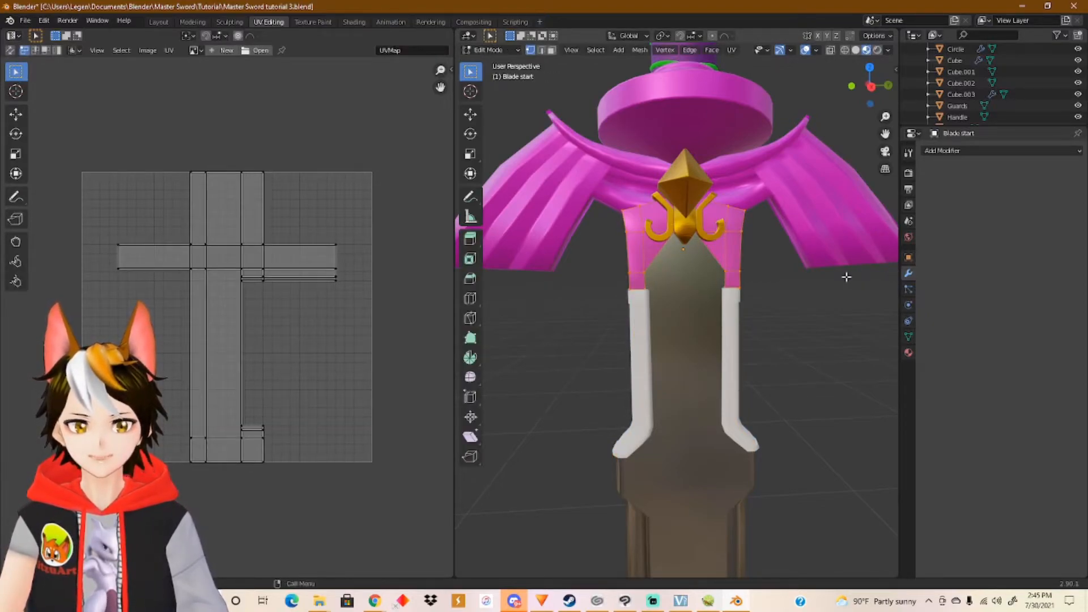
Apply the object scale of the Blade start piece and recheck its modifiers and transform values.
{"action": "key", "text": "Tab"}
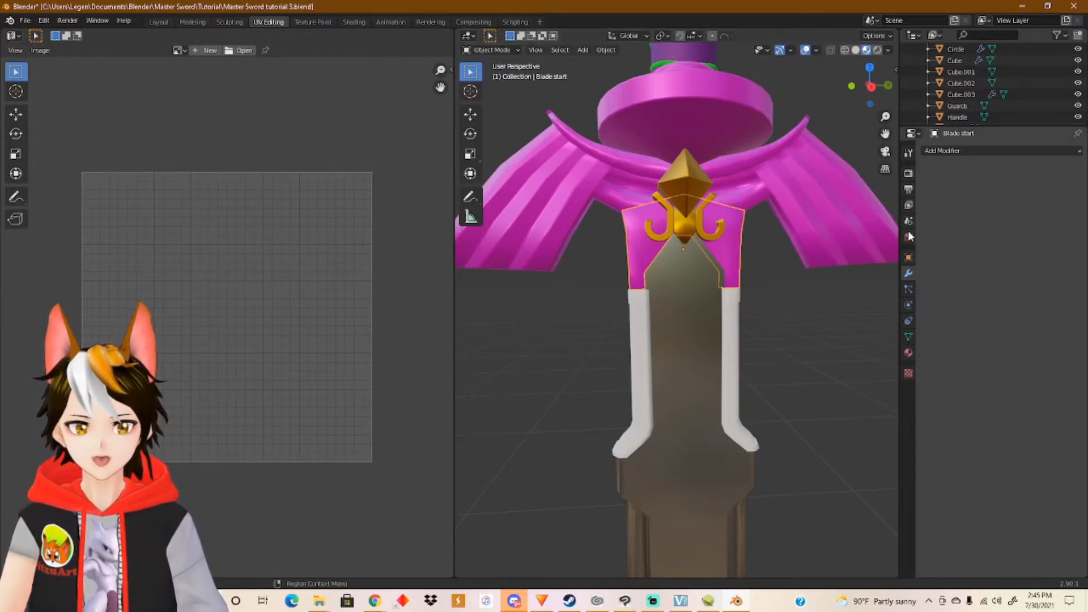
{"action": "left_click", "coordinate": [909, 257]}
{"action": "left_click", "coordinate": [606, 50]}
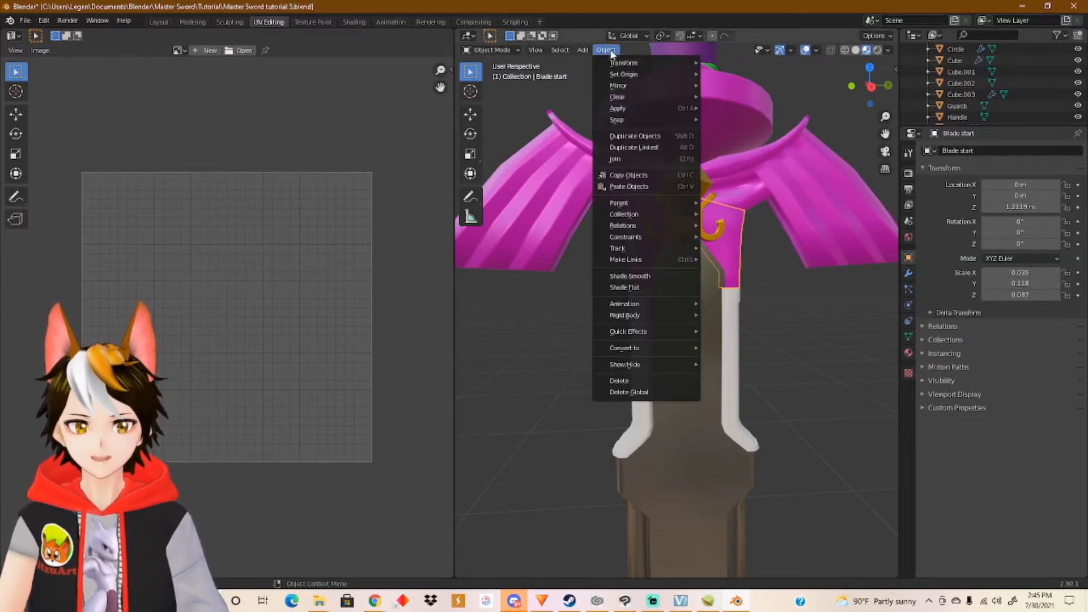
{"action": "mouse_move", "coordinate": [640, 110]}
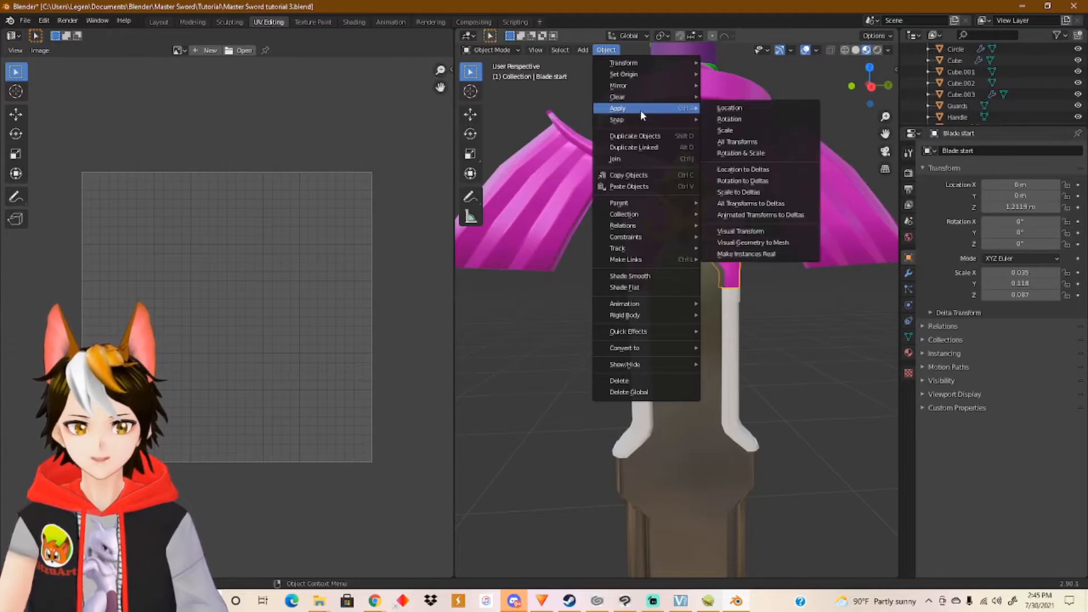
{"action": "left_click", "coordinate": [736, 130]}
{"action": "left_click", "coordinate": [910, 275]}
{"action": "left_click", "coordinate": [908, 258]}
Unwrap the entire Blade start mesh with Smart UV Project at a 66 degree angle limit and zero island margin.
{"action": "key", "text": "Tab"}
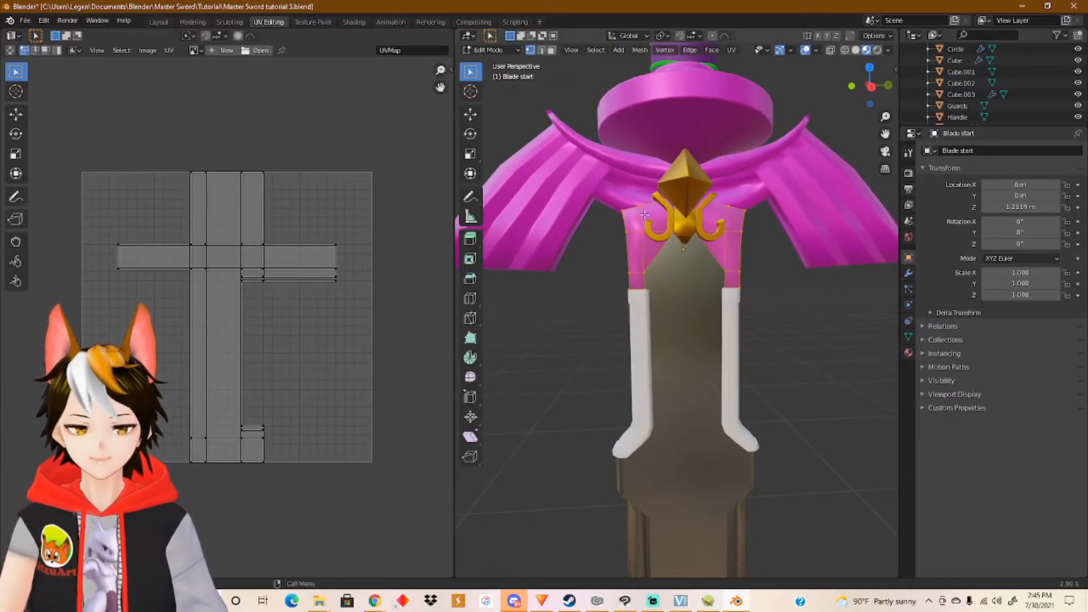
{"action": "key", "text": "alt+a"}
{"action": "key", "text": "a"}
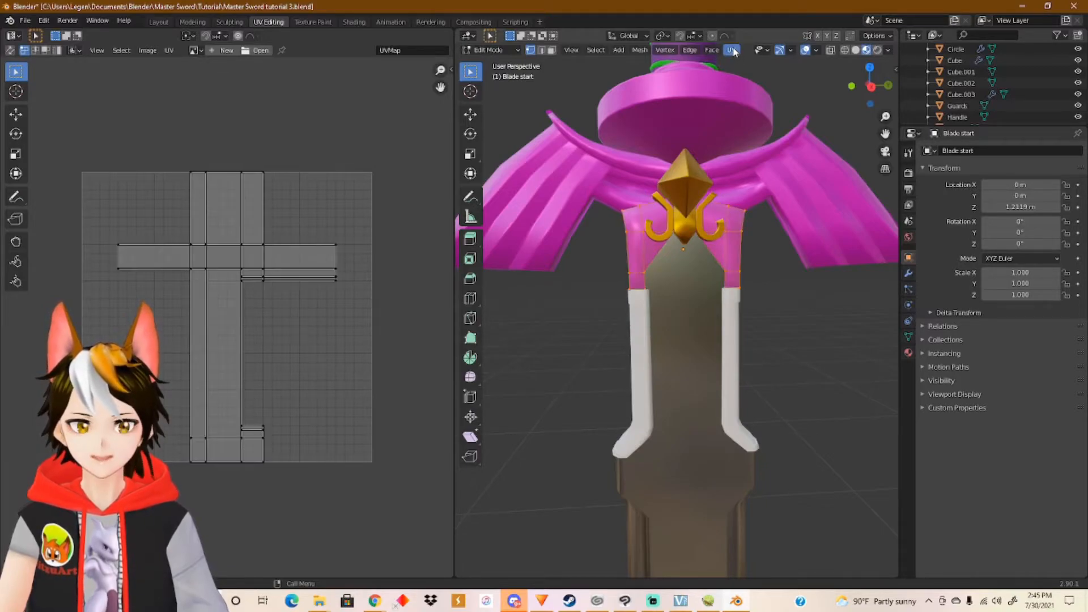
{"action": "left_click", "coordinate": [732, 50]}
{"action": "left_click", "coordinate": [757, 91]}
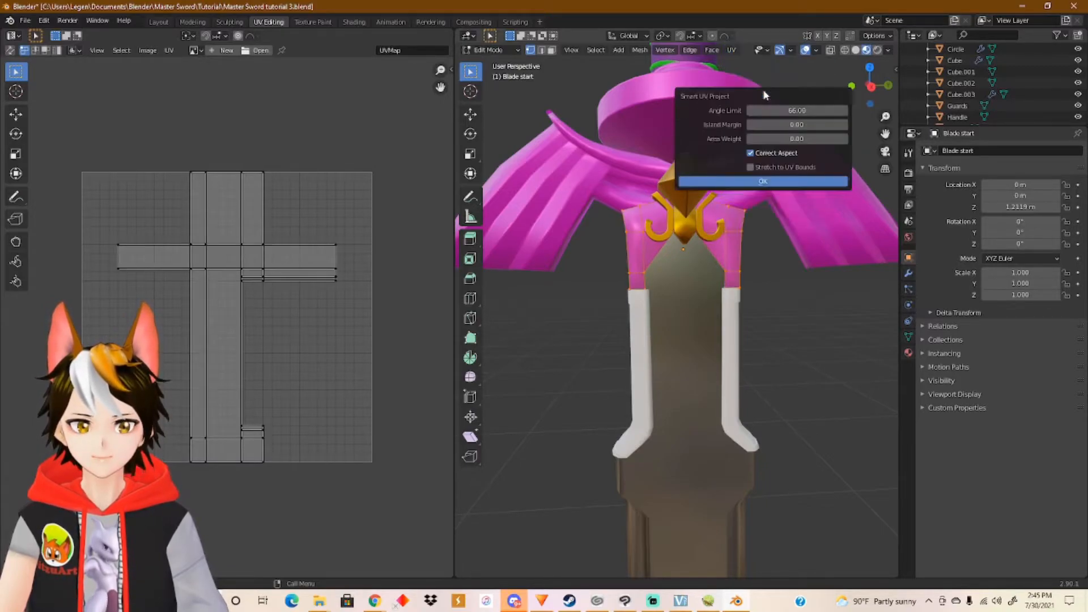
{"action": "left_click", "coordinate": [774, 182]}
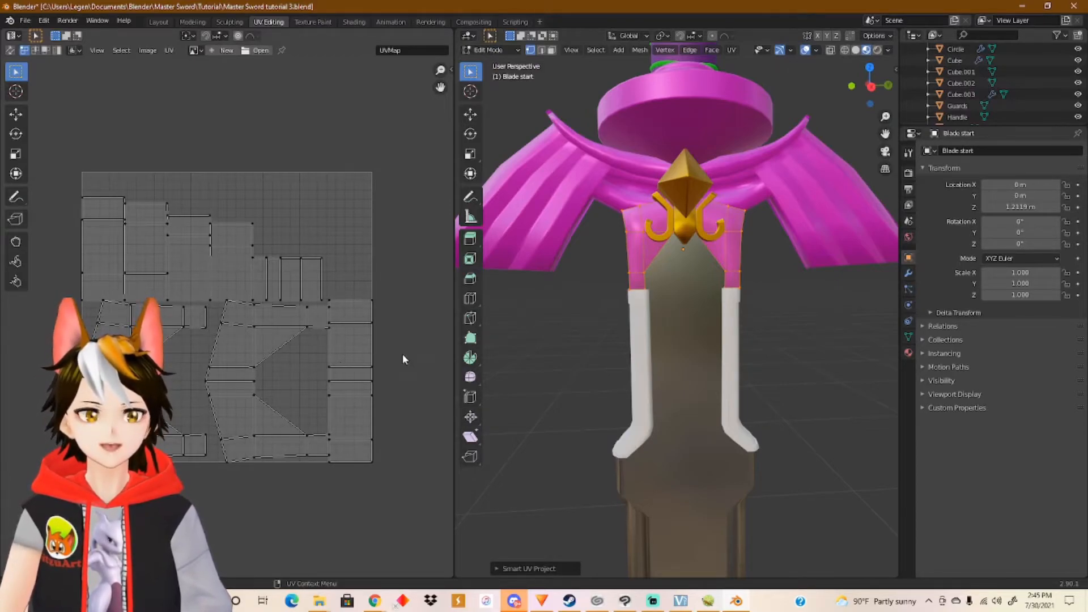
Finish editing the Blade start piece and make the Blade the active object.
{"action": "key", "text": "Tab"}
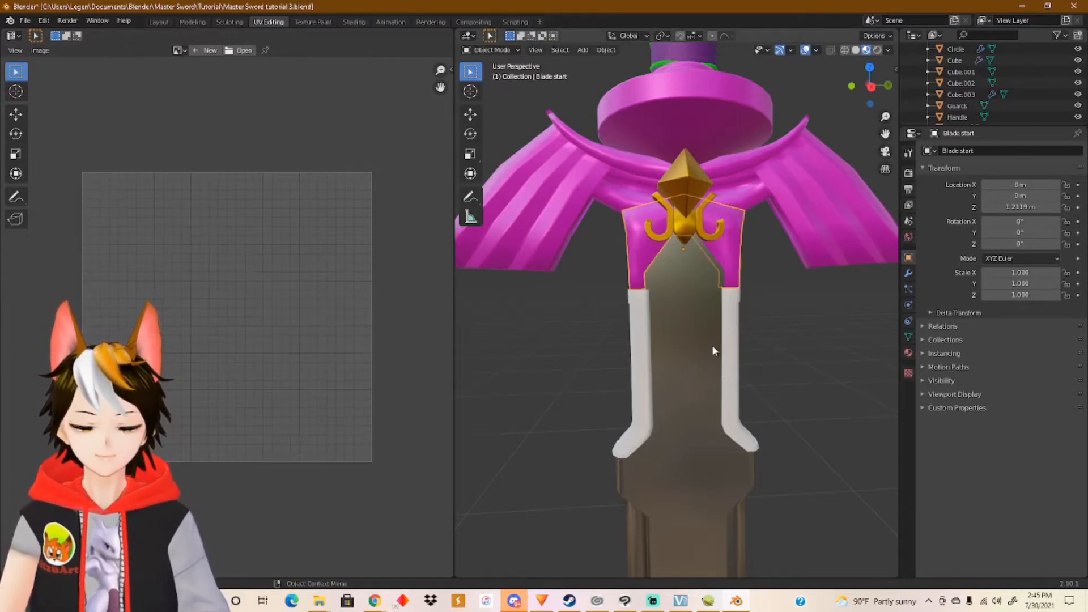
{"action": "left_click", "coordinate": [684, 335]}
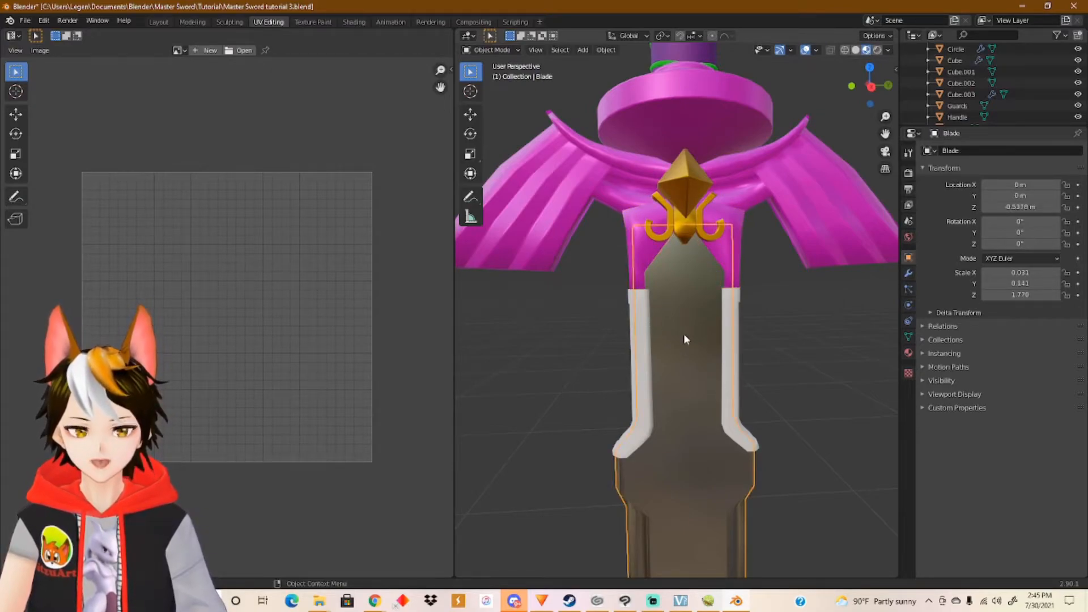
{"action": "key", "text": "Tab"}
{"action": "key", "text": "Tab"}
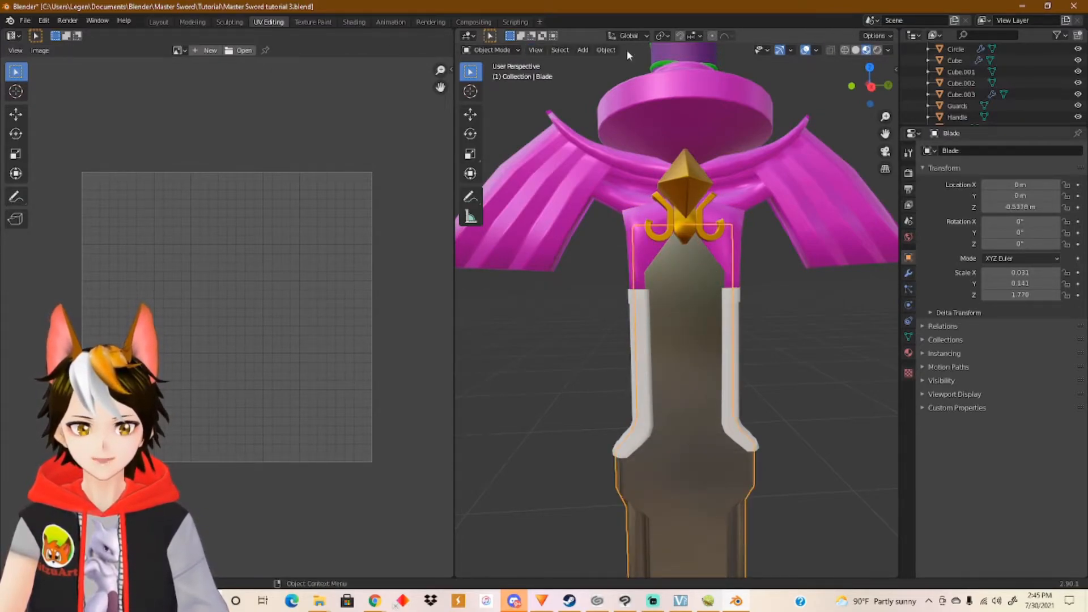
{"action": "left_click", "coordinate": [606, 50]}
{"action": "left_click", "coordinate": [611, 50]}
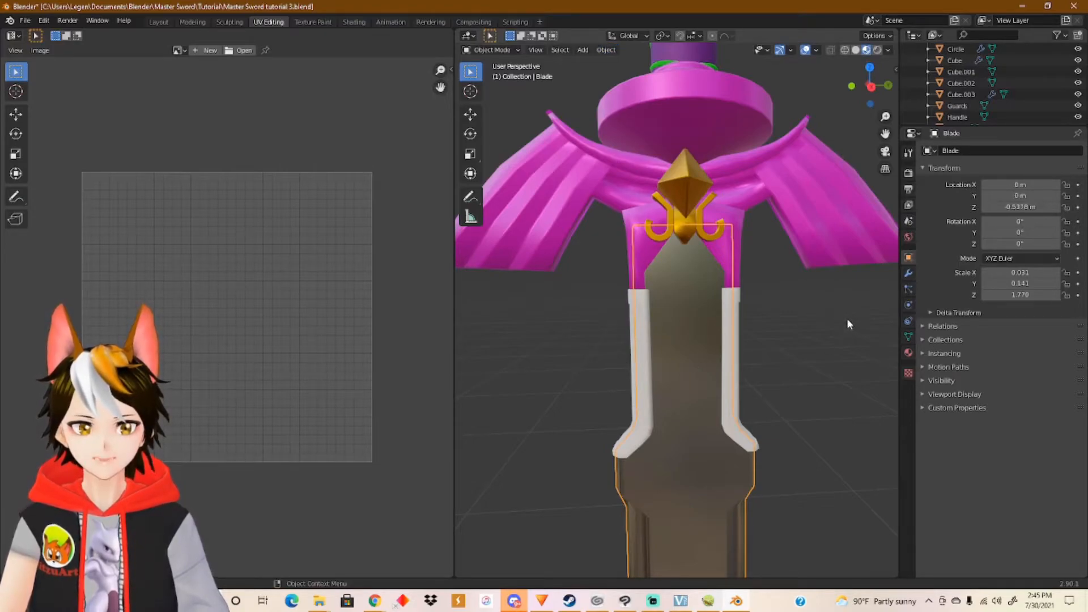
Try unwrapping the entire Blade mesh with Smart UV Project before its scale is applied.
{"action": "key", "text": "Tab"}
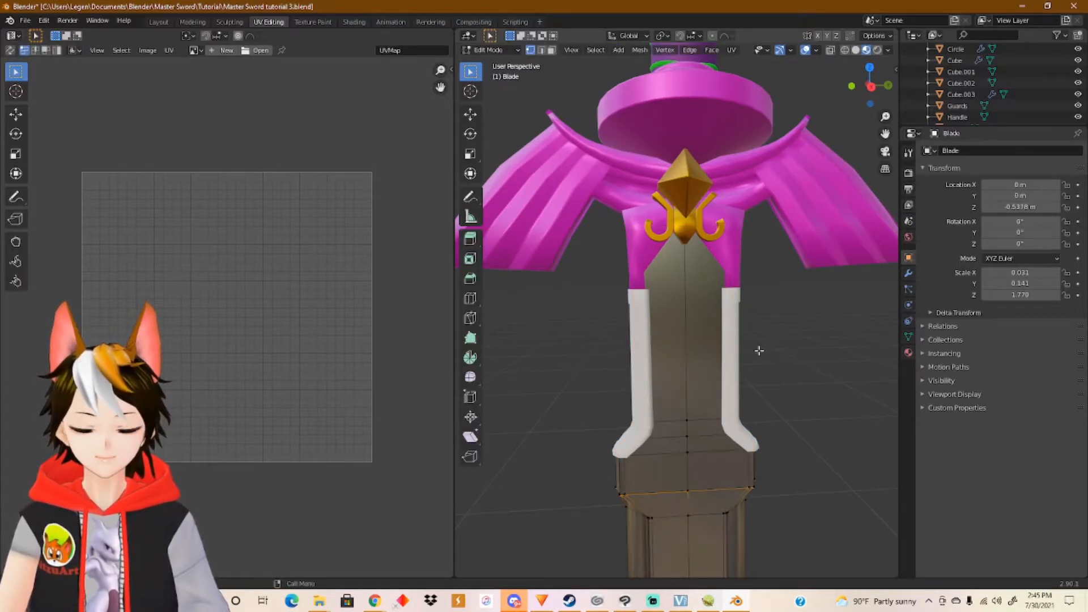
{"action": "key", "text": "a"}
{"action": "left_click", "coordinate": [732, 50]}
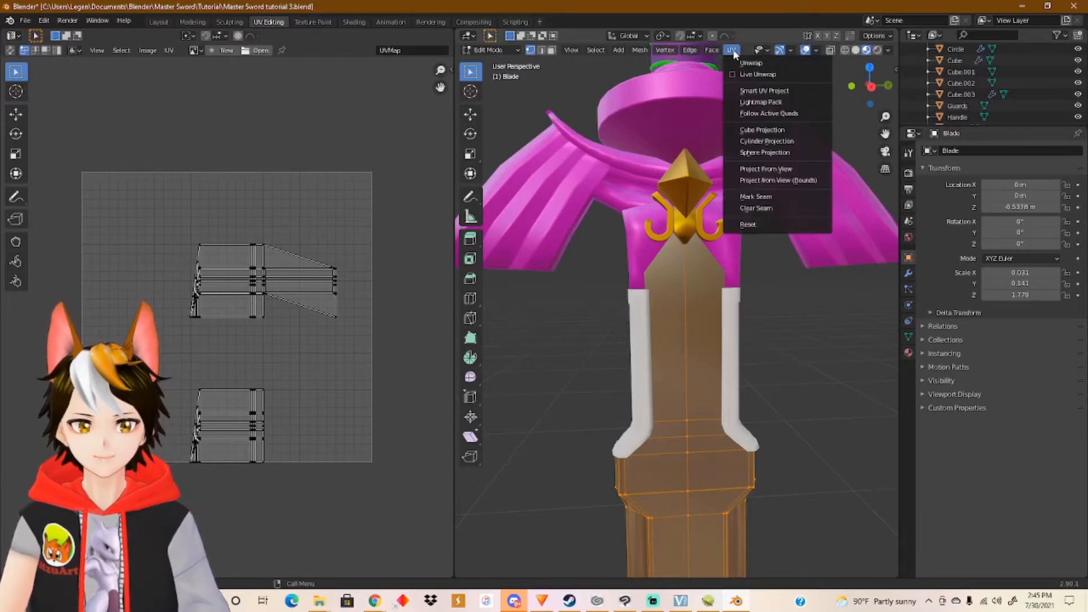
{"action": "left_click", "coordinate": [772, 92]}
{"action": "left_click", "coordinate": [789, 179]}
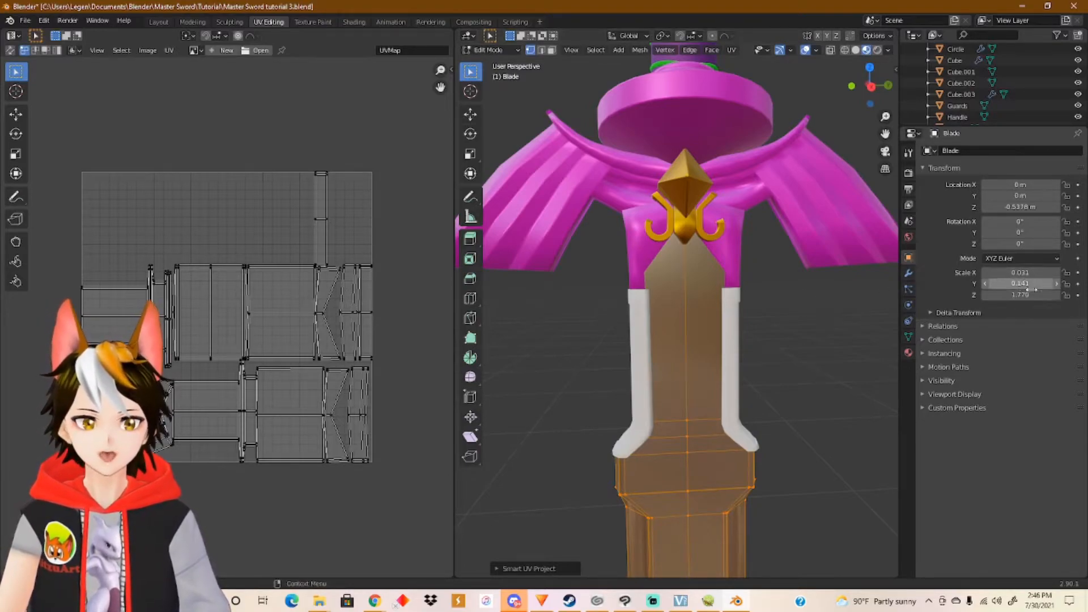
Apply the object scale of the Blade.
{"action": "key", "text": "Tab"}
{"action": "left_click", "coordinate": [606, 49]}
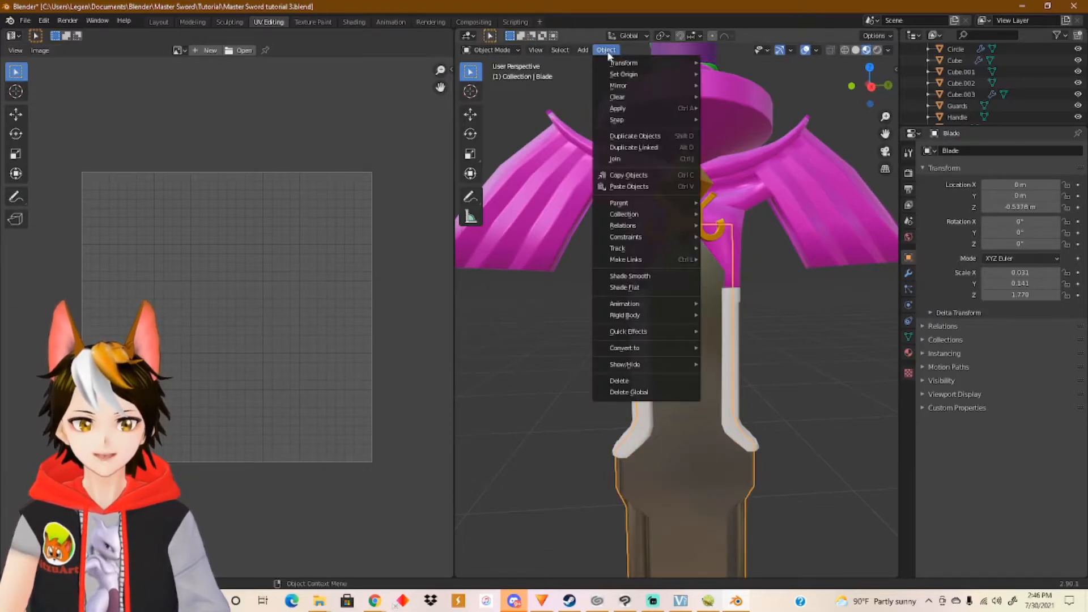
{"action": "mouse_move", "coordinate": [637, 112]}
{"action": "left_click", "coordinate": [747, 128]}
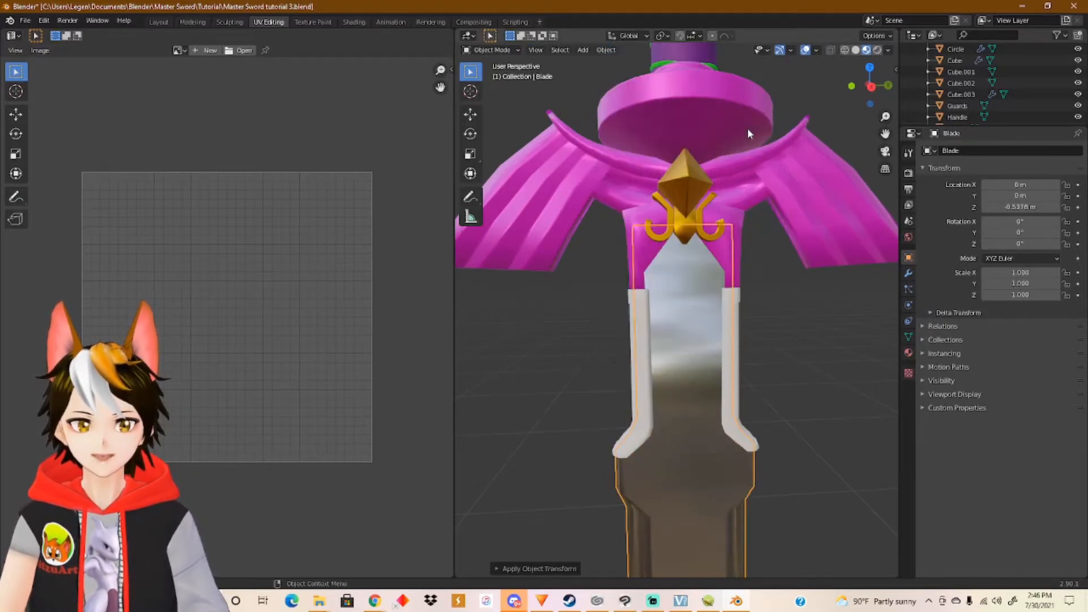
Unwrap the entire Blade mesh again with Smart UV Project and inspect the UV island layout.
{"action": "key", "text": "Tab"}
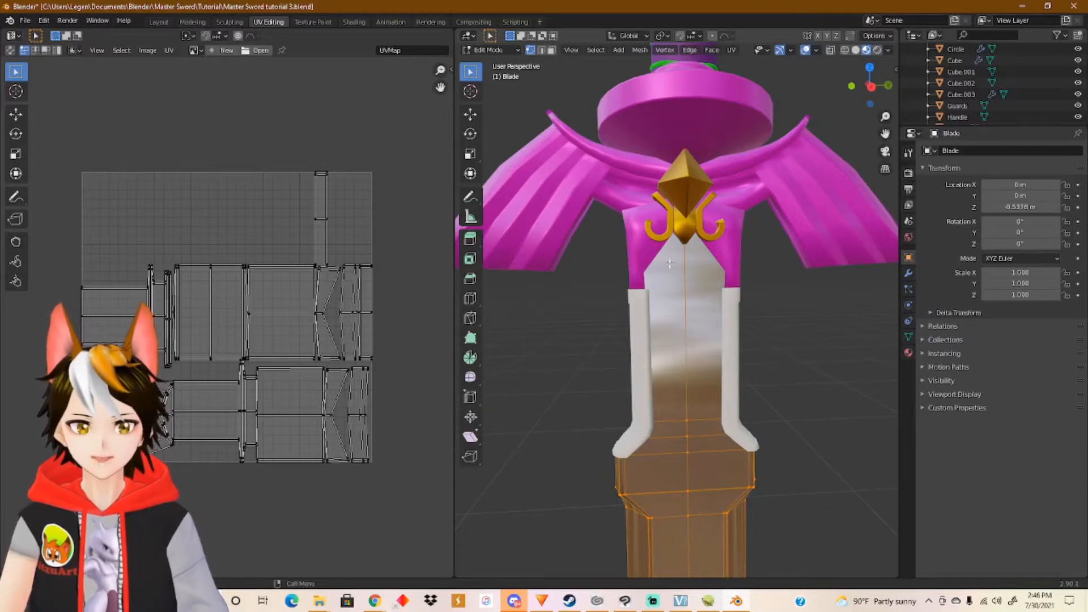
{"action": "key", "text": "u"}
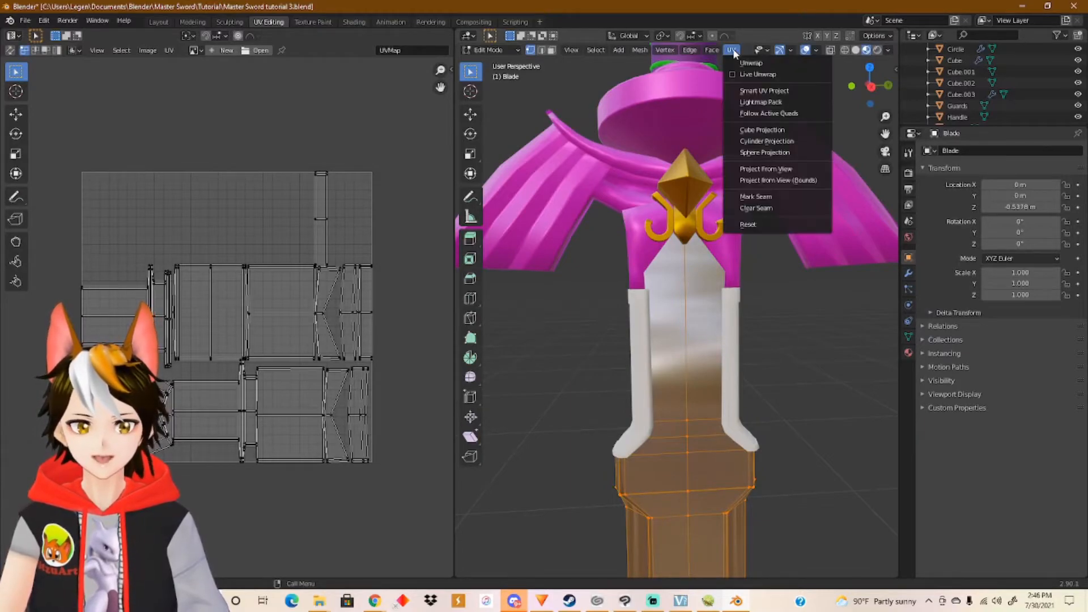
{"action": "left_click", "coordinate": [783, 94]}
{"action": "left_click", "coordinate": [773, 179]}
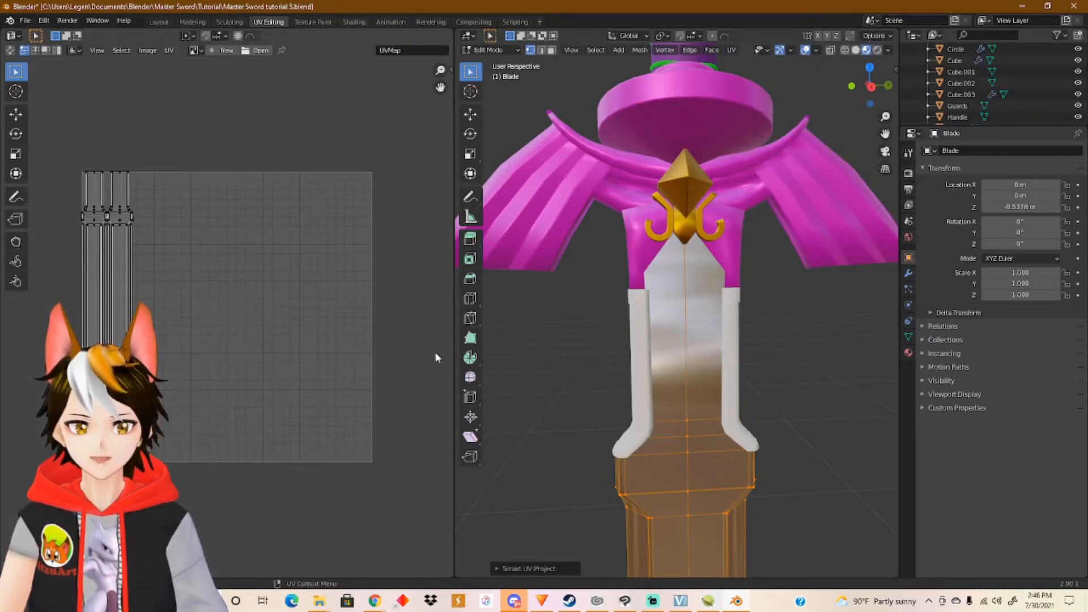
{"action": "scroll", "coordinate": [97, 283], "scroll_direction": "up", "scroll_amount": 2}
{"action": "scroll", "coordinate": [103, 287], "scroll_direction": "down", "scroll_amount": 1}
{"action": "middle_click_drag", "start_coordinate": [101, 209], "coordinate": [182, 213]}
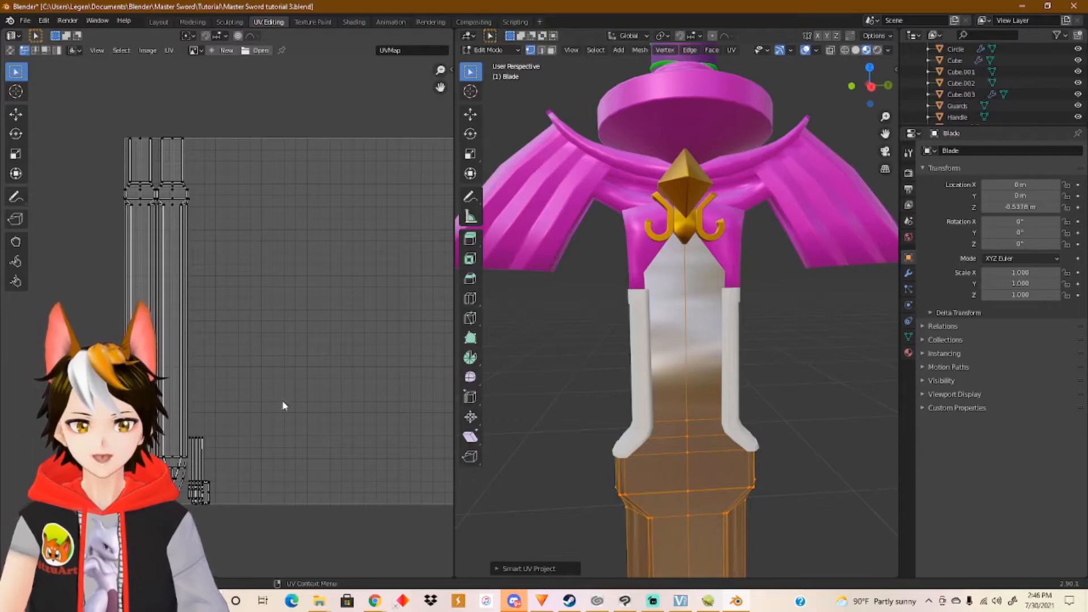
{"action": "scroll", "coordinate": [289, 347], "scroll_direction": "down", "scroll_amount": 1}
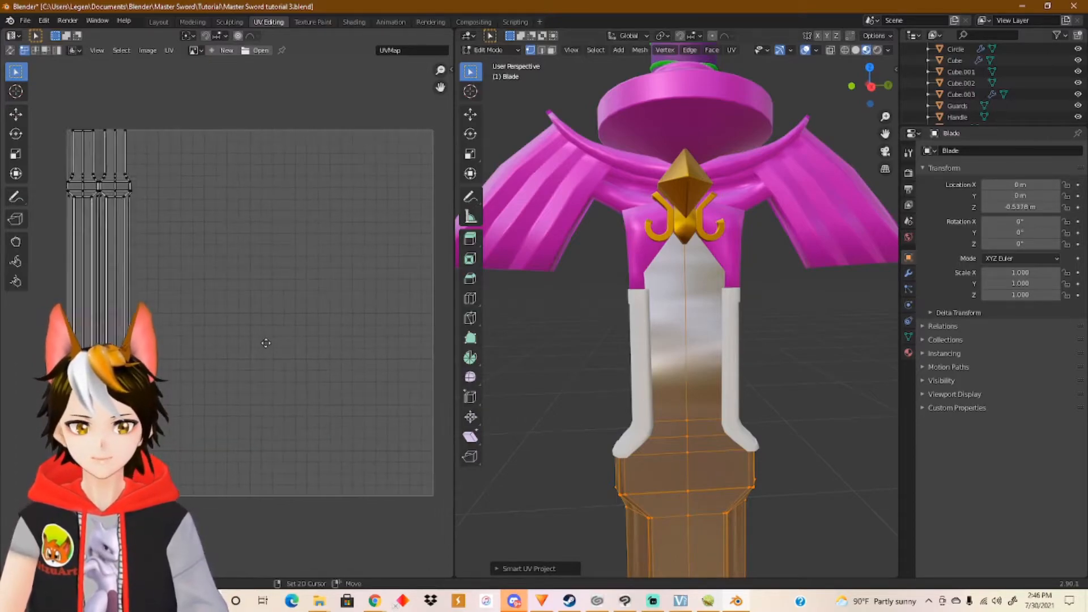
{"action": "middle_click_drag", "start_coordinate": [273, 342], "coordinate": [278, 344]}
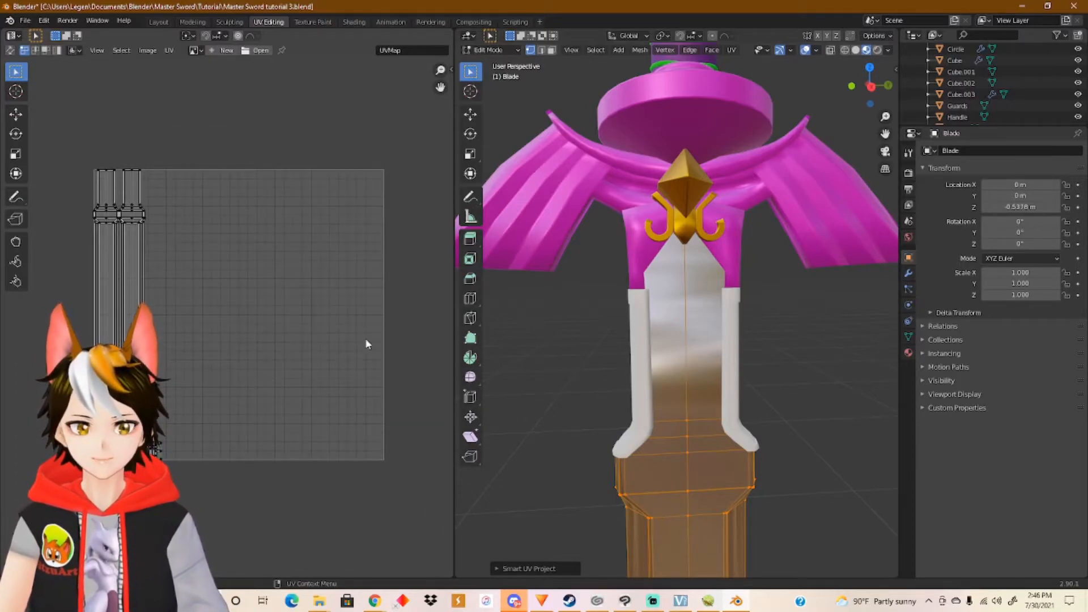
Try a Smart UV Project of the Blade with Stretch to UV Bounds enabled, and undo it.
{"action": "left_click", "coordinate": [731, 50]}
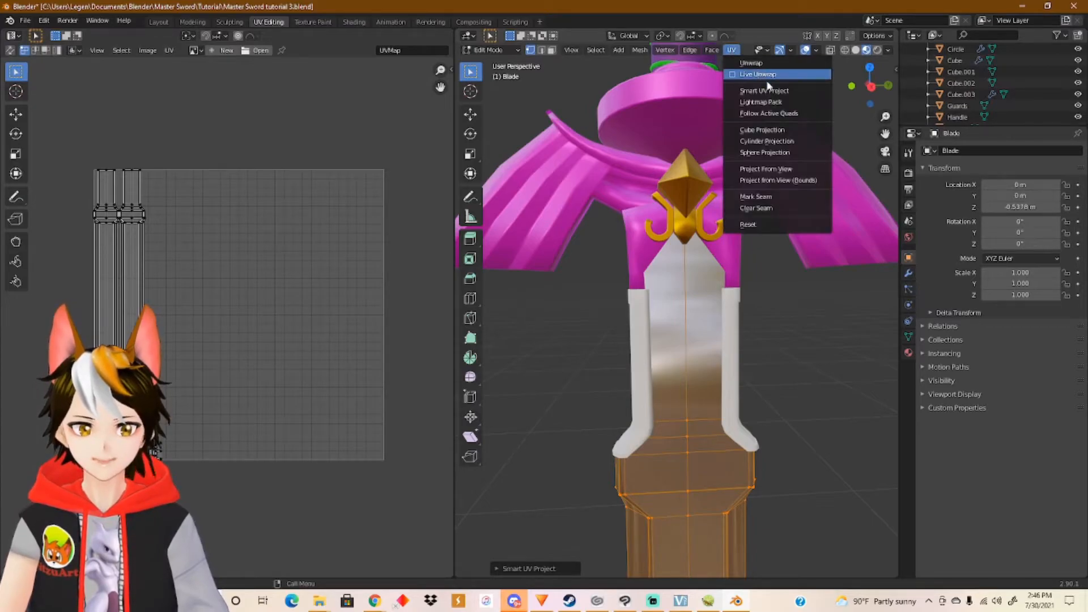
{"action": "left_click", "coordinate": [771, 91]}
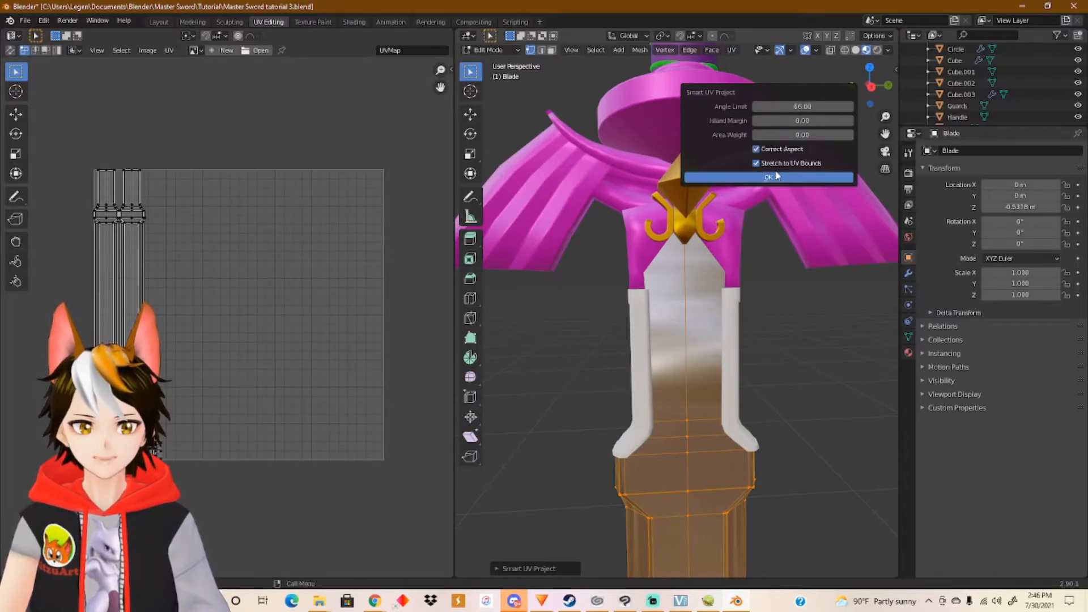
{"action": "left_click", "coordinate": [776, 173]}
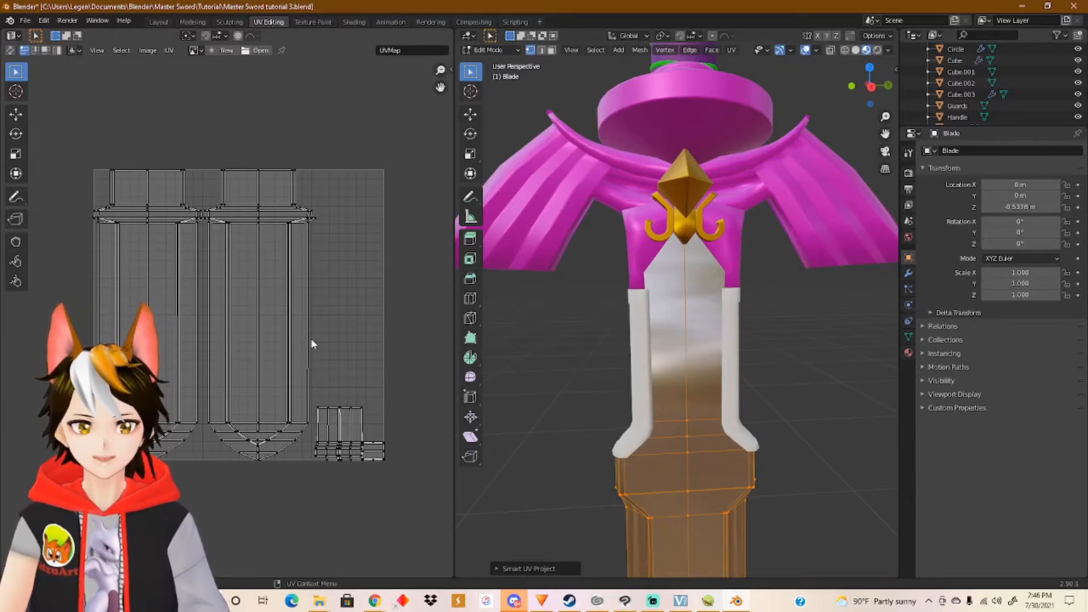
{"action": "key", "text": "ctrl+z"}
Unwrap the Blade with Smart UV Project at a 66 degree angle limit, zero island margin and Stretch to UV Bounds off, and leave mesh editing.
{"action": "left_click", "coordinate": [731, 49]}
{"action": "left_click", "coordinate": [762, 91]}
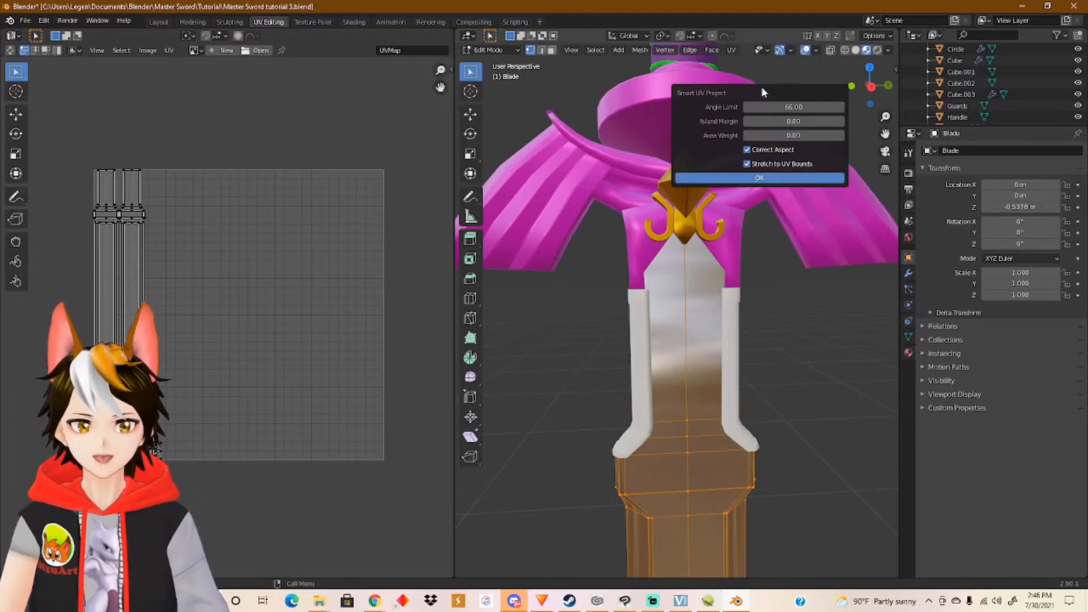
{"action": "left_click", "coordinate": [751, 177]}
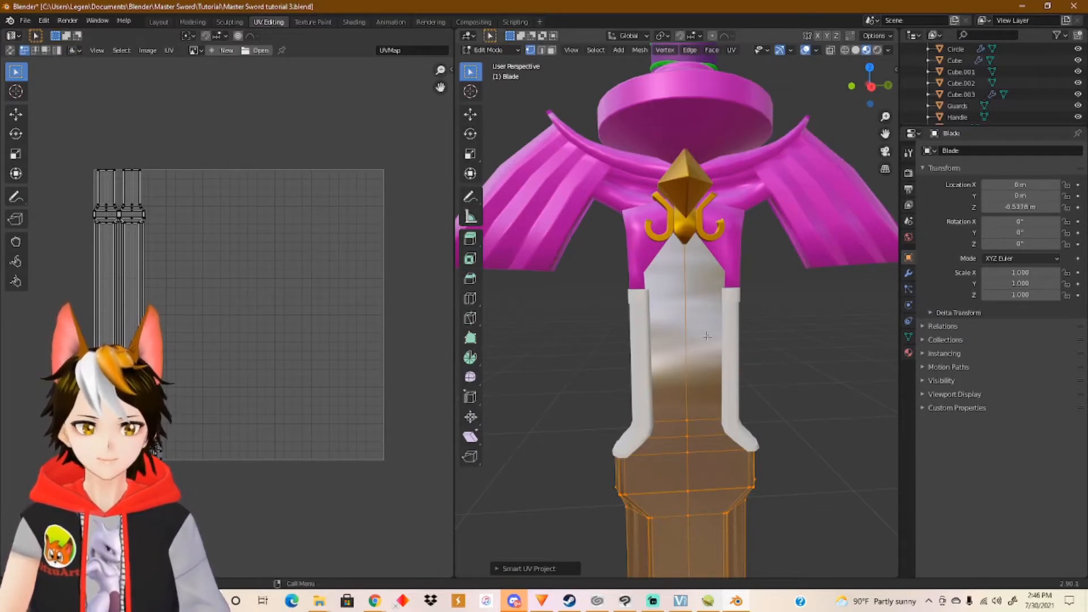
{"action": "key", "text": "Tab"}
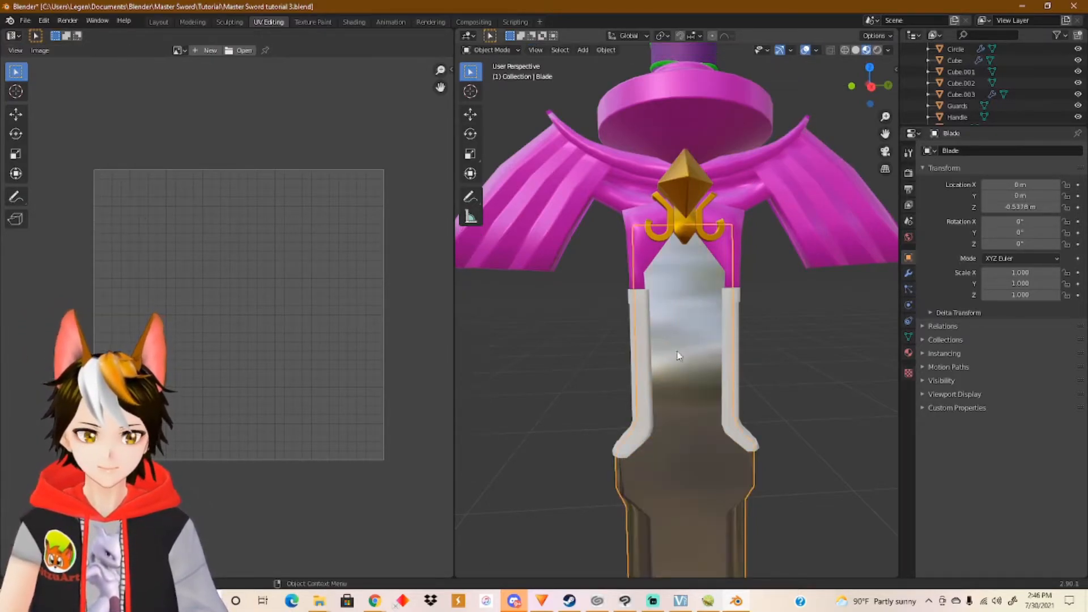
Check the Mirror modifier of the white ricasso edge piece Cube.003 and apply the piece's object scale.
{"action": "left_click", "coordinate": [645, 353]}
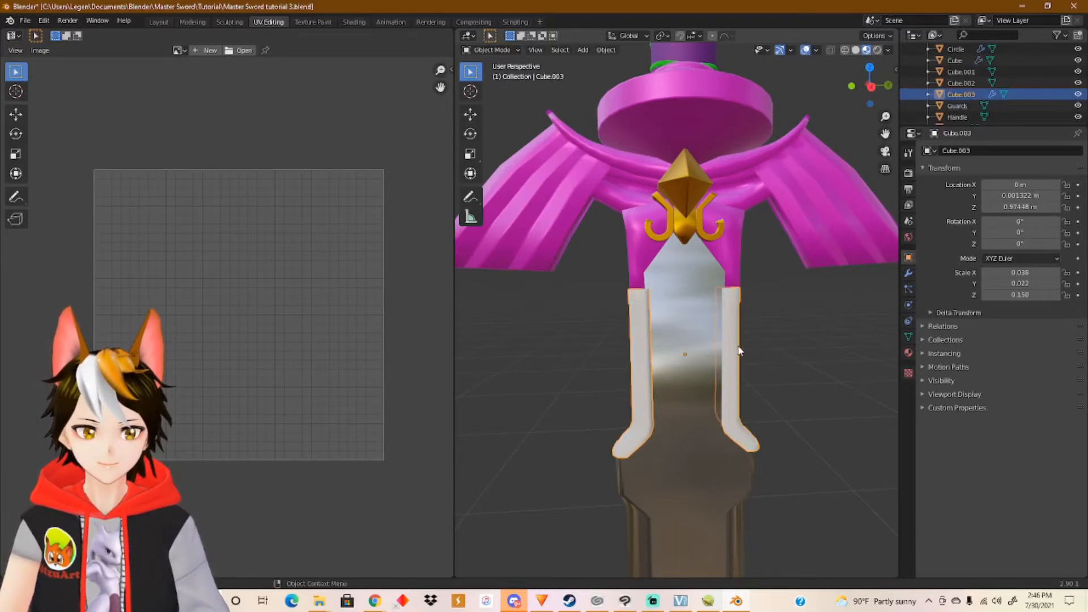
{"action": "left_click", "coordinate": [908, 274]}
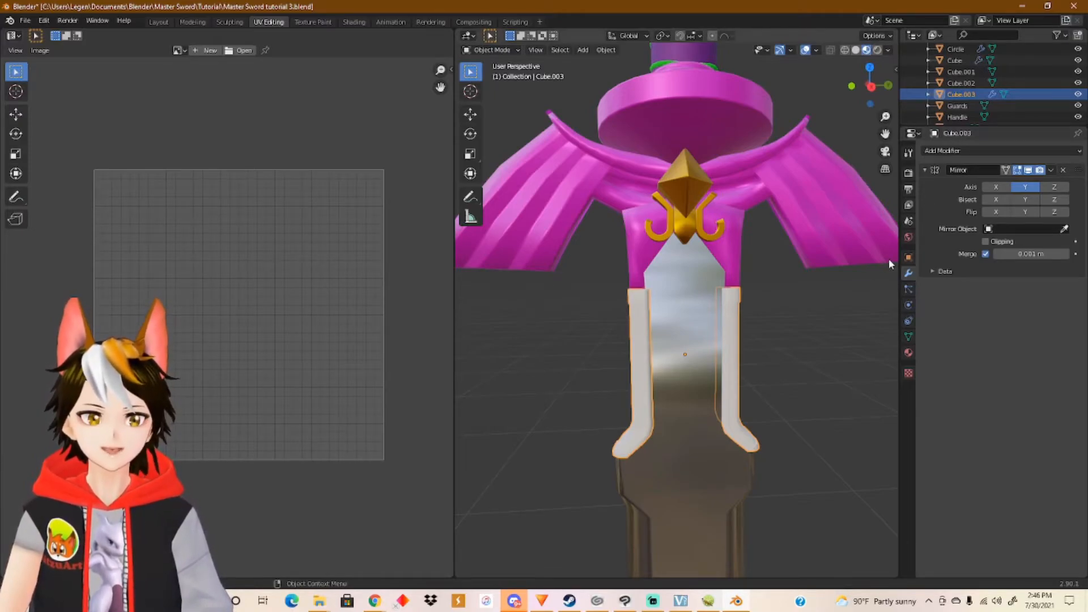
{"action": "left_click", "coordinate": [908, 259]}
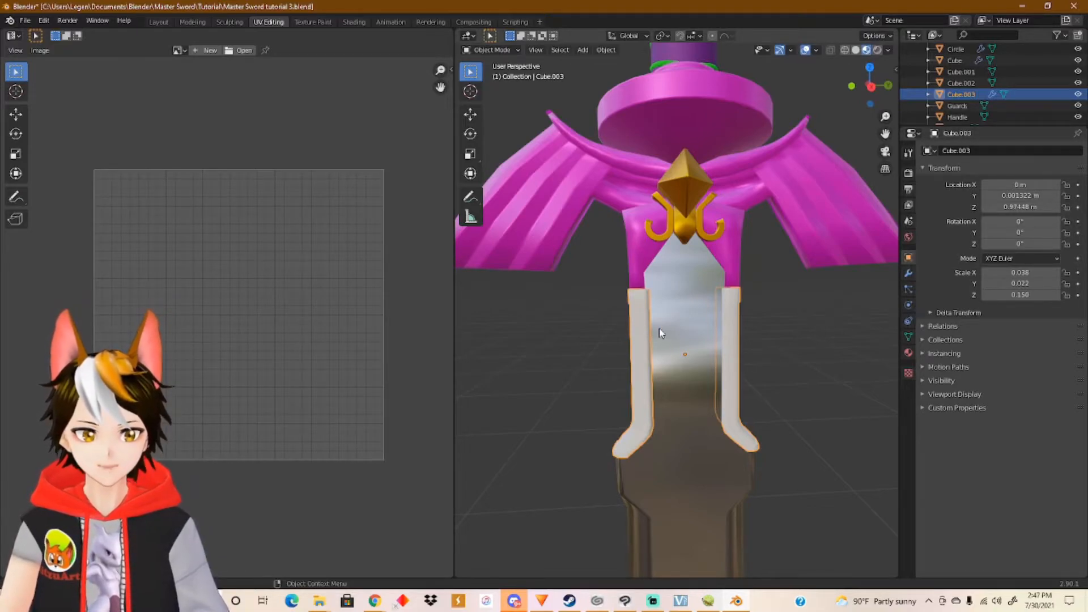
{"action": "left_click", "coordinate": [607, 50]}
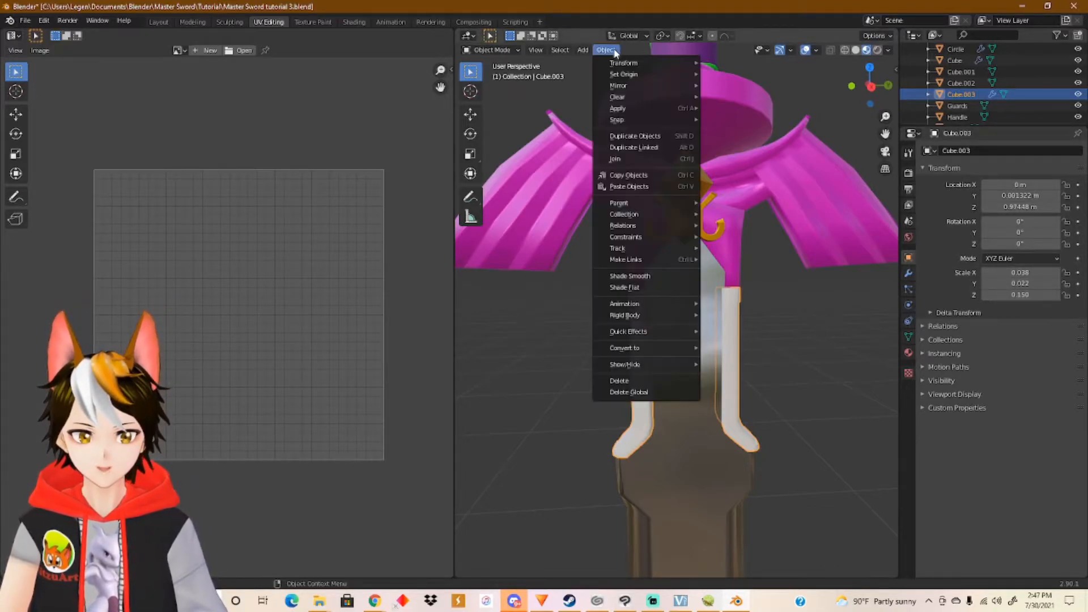
{"action": "mouse_move", "coordinate": [635, 108]}
{"action": "left_click", "coordinate": [757, 122]}
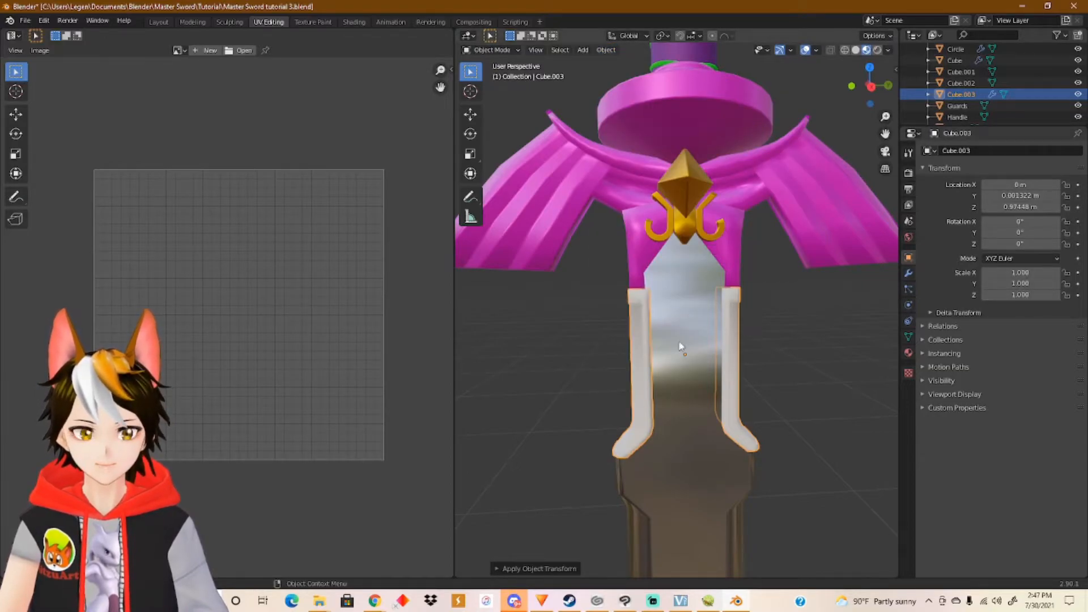
Try unwrapping the ricasso edge piece with Smart UV Project at a 66 degree angle limit and zero island margin, and undo it.
{"action": "key", "text": "Tab"}
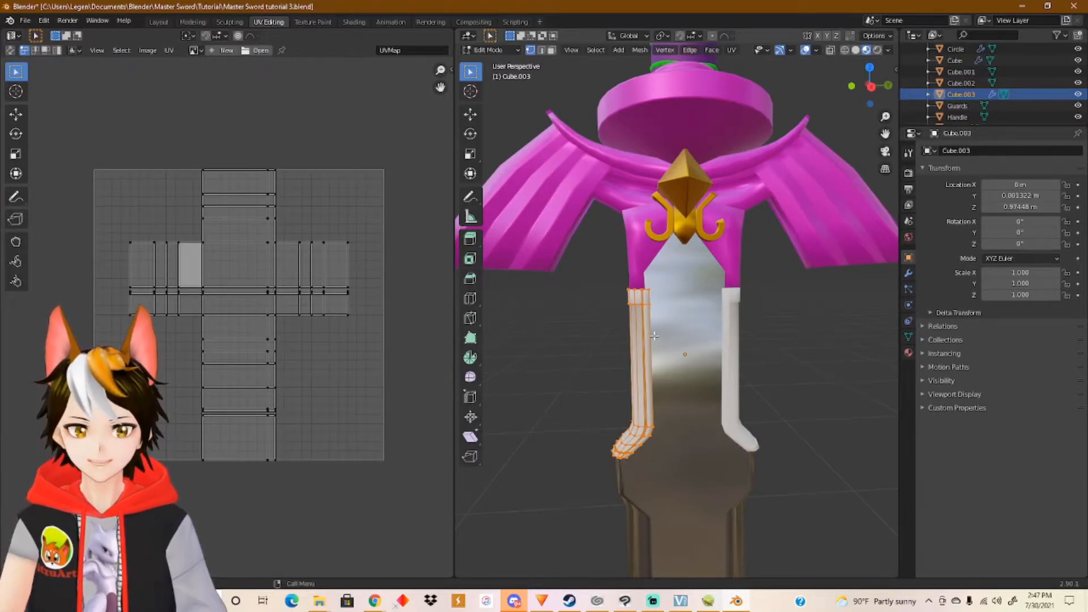
{"action": "scroll", "coordinate": [654, 336], "scroll_direction": "up", "scroll_amount": 1}
{"action": "left_click", "coordinate": [732, 50]}
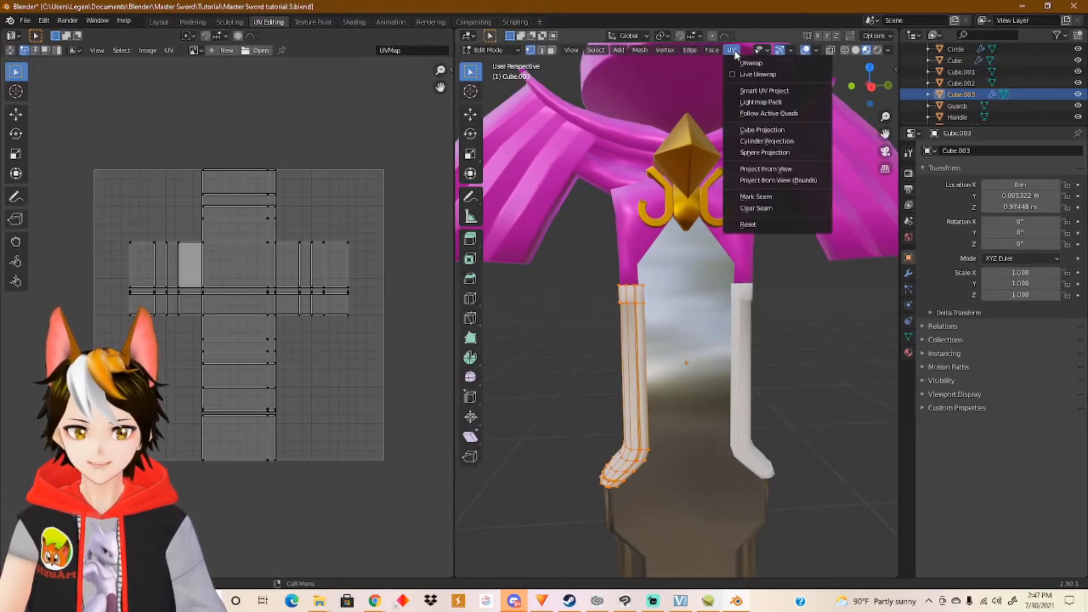
{"action": "left_click", "coordinate": [766, 90]}
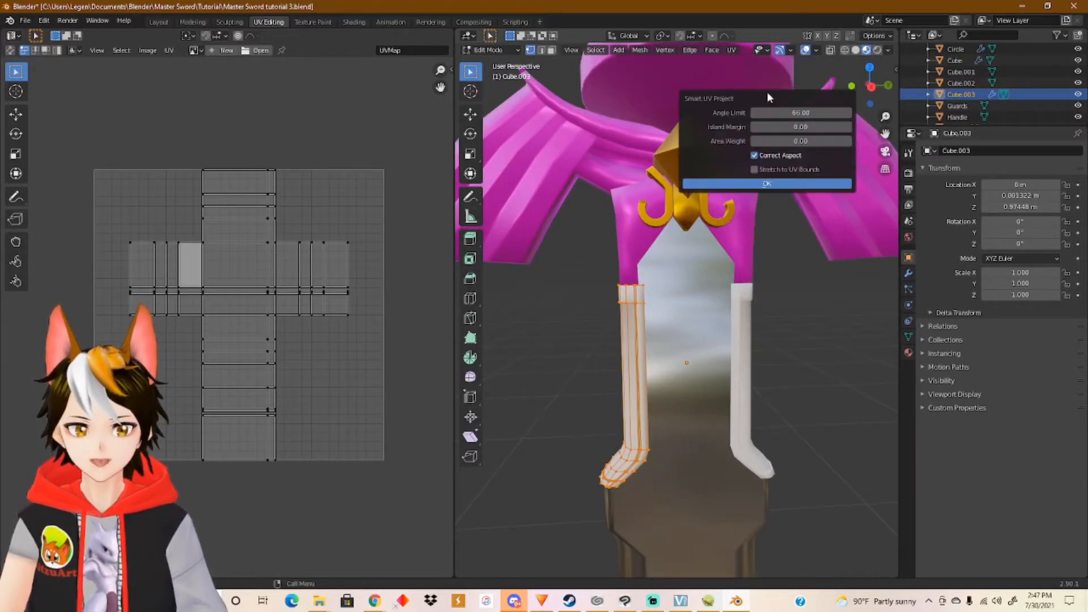
{"action": "left_click", "coordinate": [758, 182]}
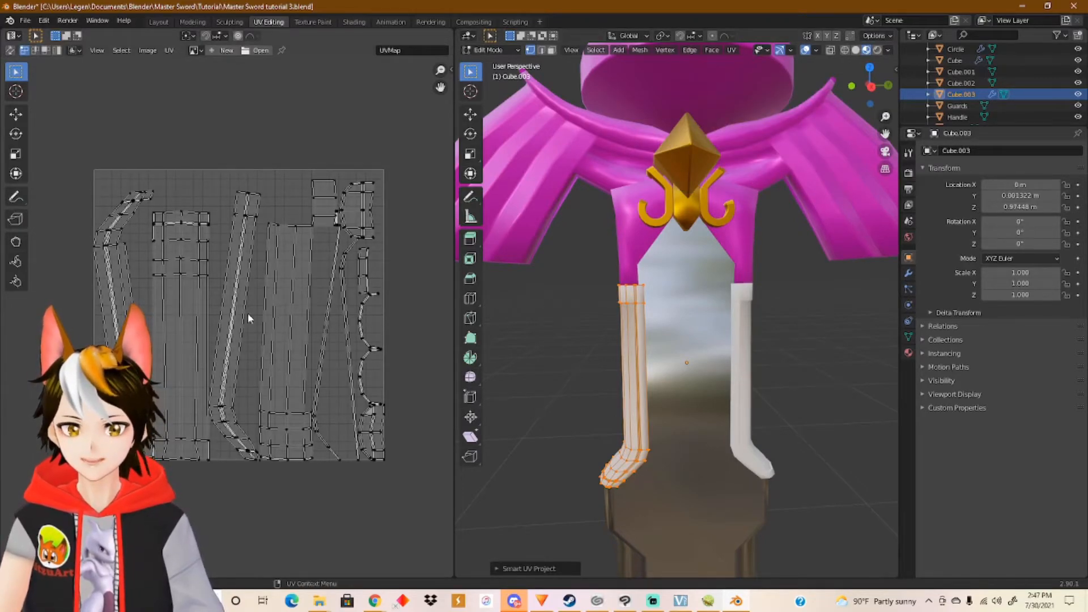
{"action": "scroll", "coordinate": [258, 311], "scroll_direction": "up", "scroll_amount": 2}
{"action": "scroll", "coordinate": [222, 313], "scroll_direction": "down", "scroll_amount": 2}
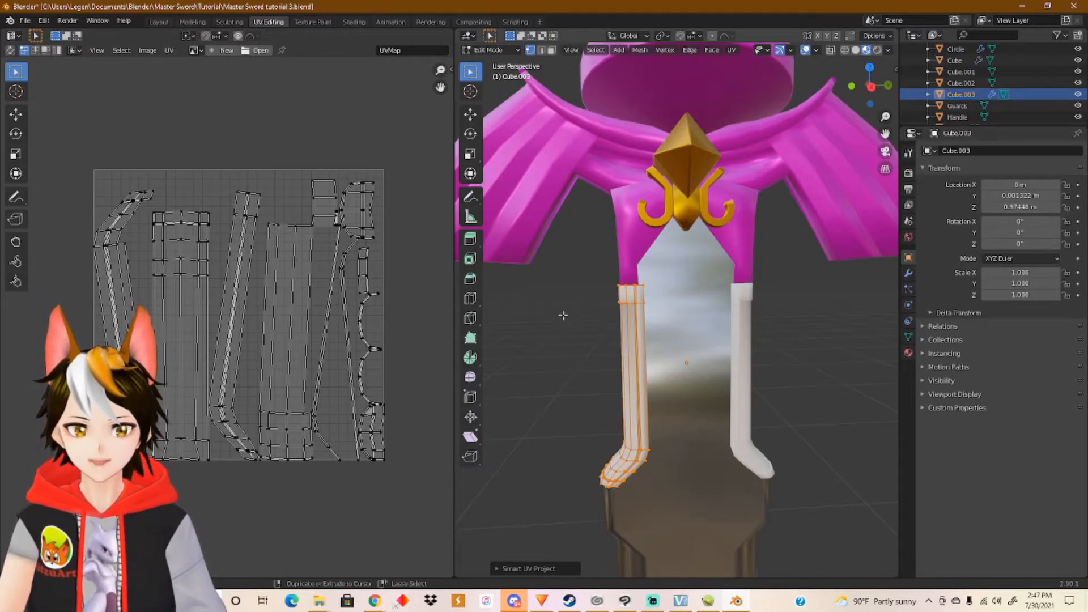
{"action": "key", "text": "ctrl+z"}
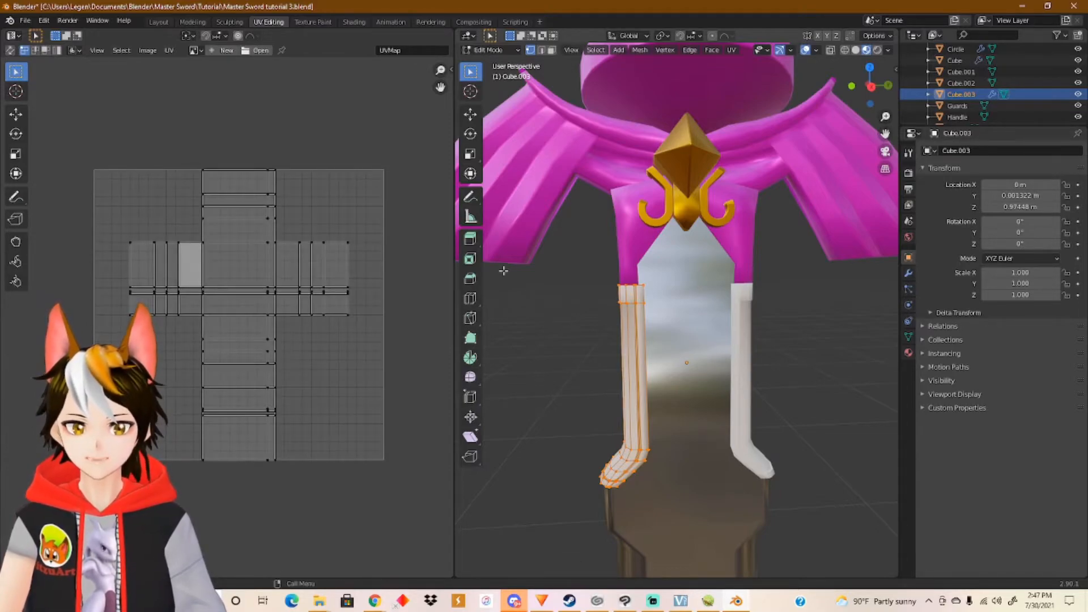
Switch to the Shading workspace and add an Image Texture node to the Ricasso material beside its Principled BSDF node.
{"action": "left_click", "coordinate": [354, 22]}
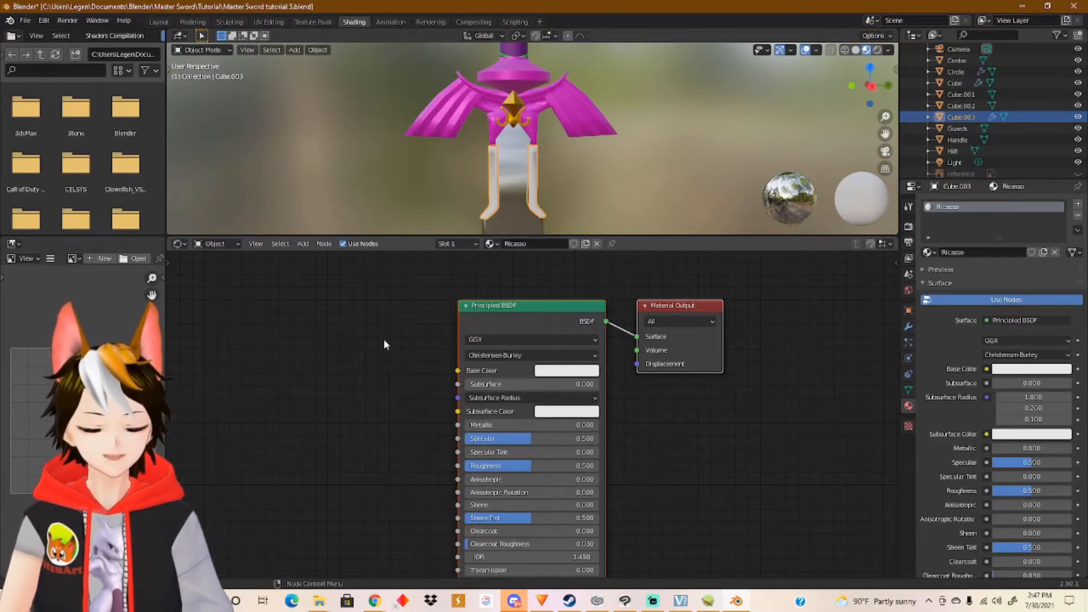
{"action": "key", "text": "shift+a"}
{"action": "mouse_move", "coordinate": [294, 423]}
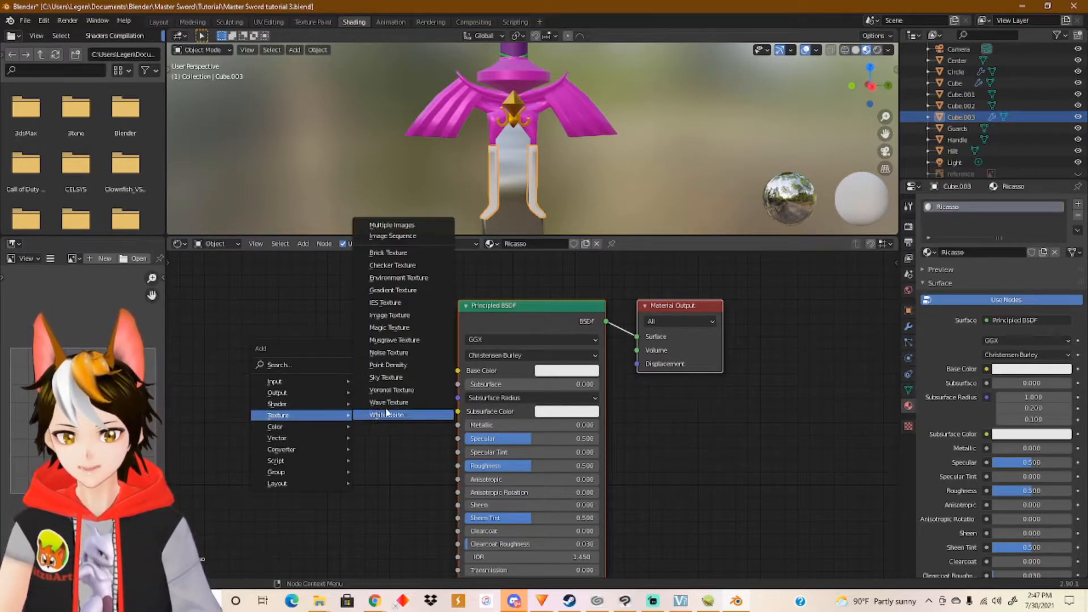
{"action": "left_click", "coordinate": [390, 316]}
{"action": "left_click", "coordinate": [246, 346]}
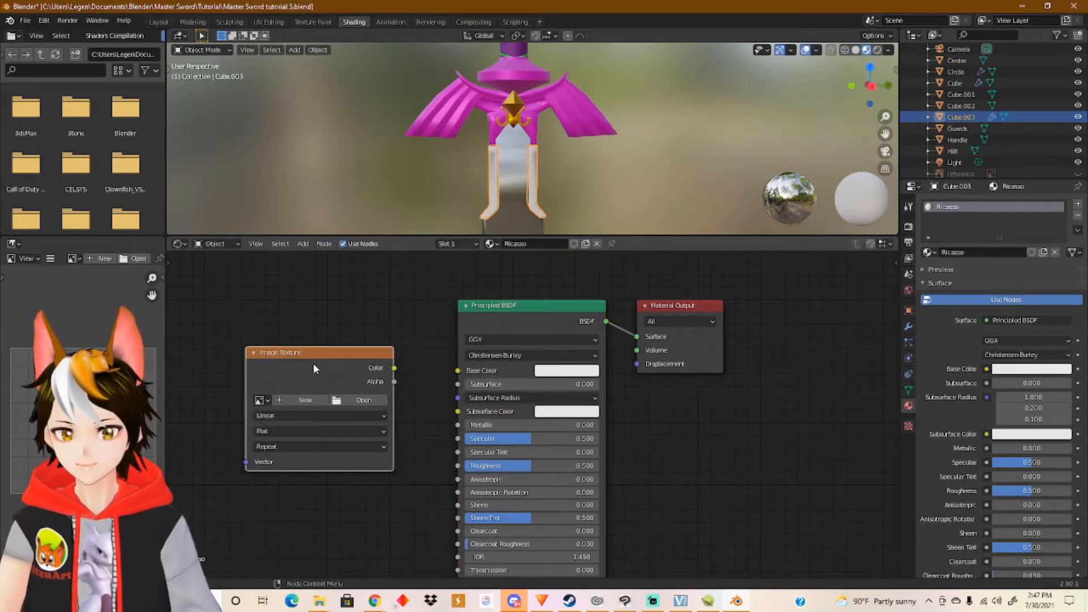
Link the Image Texture's Color output to the Principled BSDF's Base Color and load uvCheckers.jpg from the Master Sword folder into the node.
{"action": "left_click", "coordinate": [397, 375]}
{"action": "left_click_drag", "start_coordinate": [395, 368], "coordinate": [458, 371]}
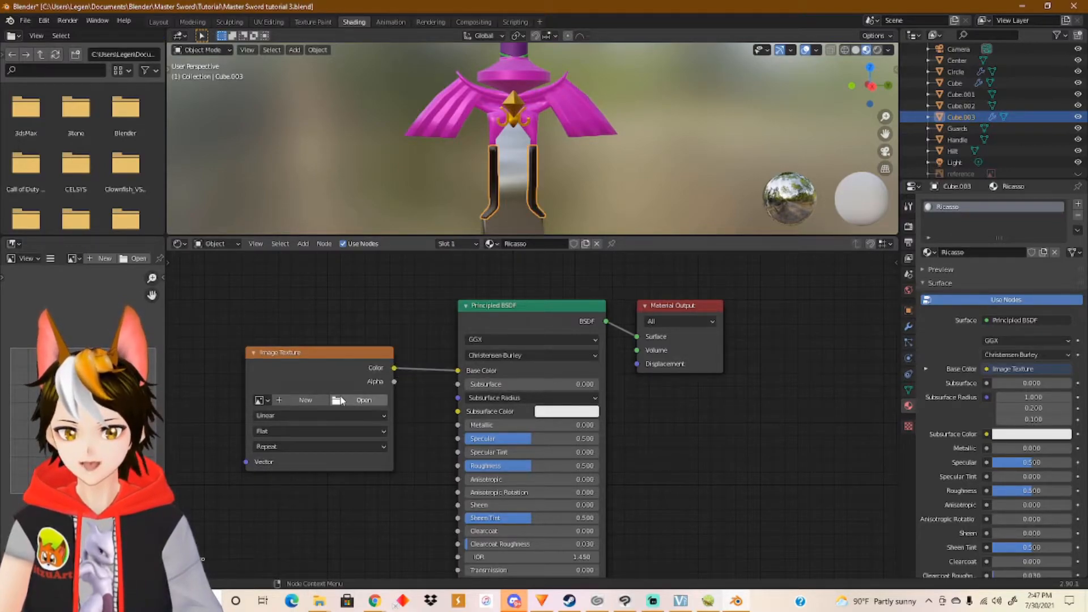
{"action": "left_click", "coordinate": [341, 401]}
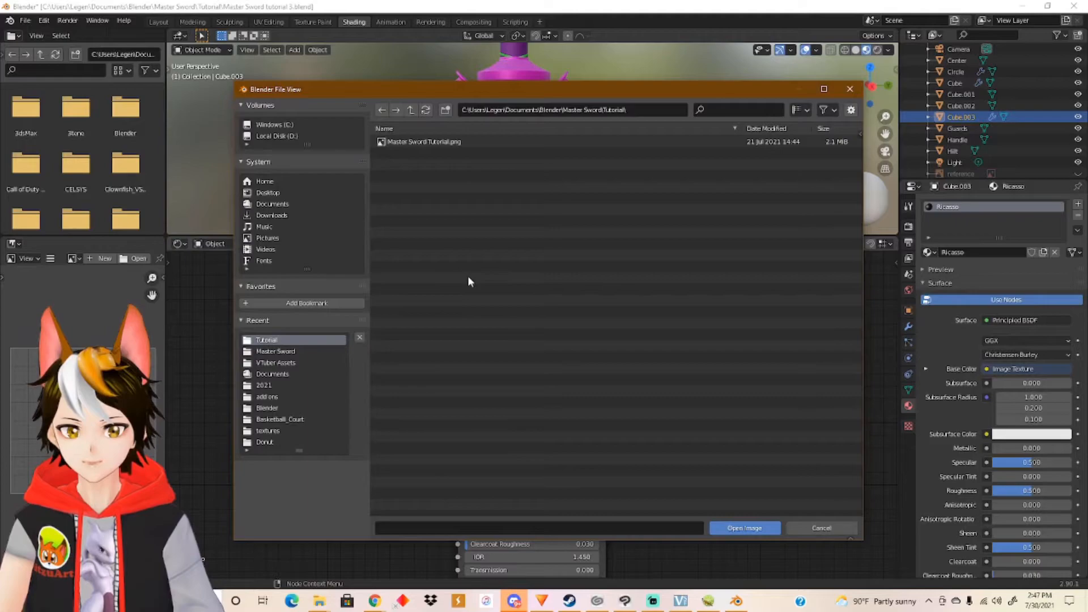
{"action": "left_click", "coordinate": [299, 355]}
{"action": "left_click", "coordinate": [431, 472]}
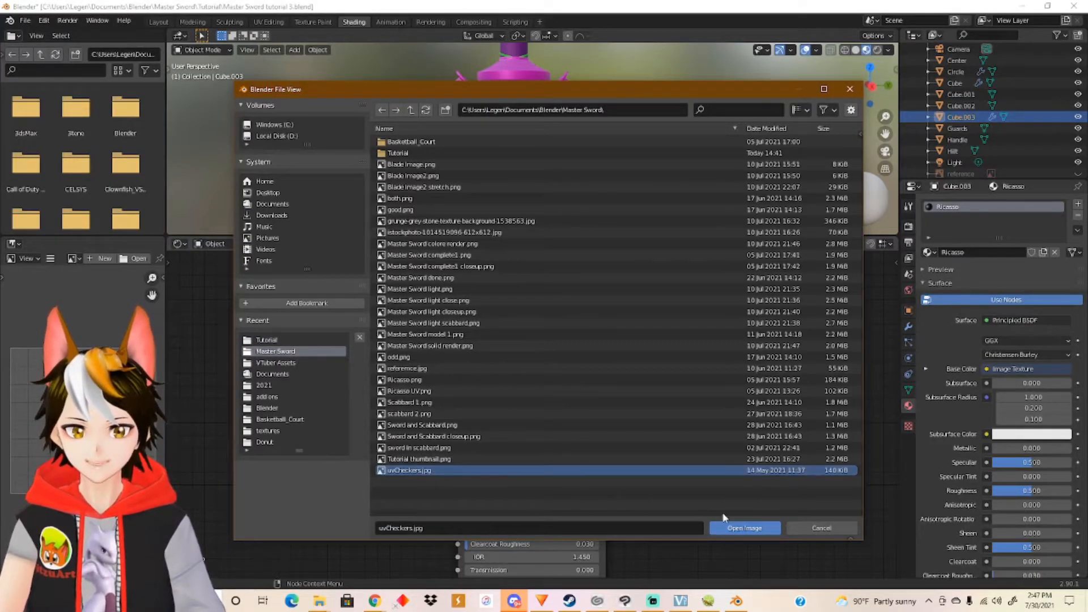
{"action": "left_click", "coordinate": [741, 528]}
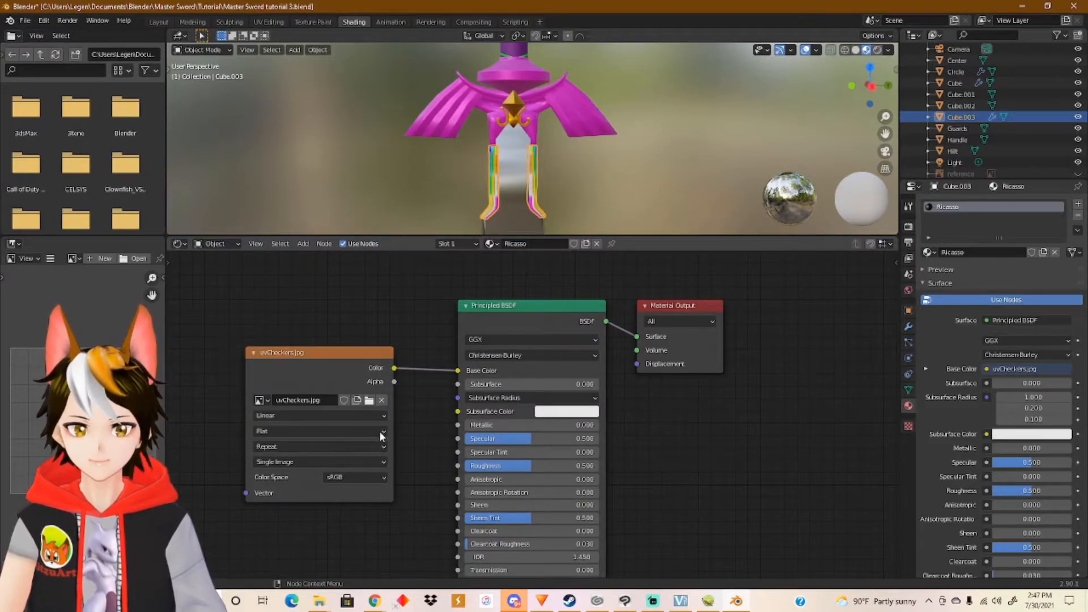
Switch to the UV Editing workspace and examine the checker pattern on the ricasso edge piece alongside its UV layout.
{"action": "scroll", "coordinate": [519, 171], "scroll_direction": "up", "scroll_amount": 3}
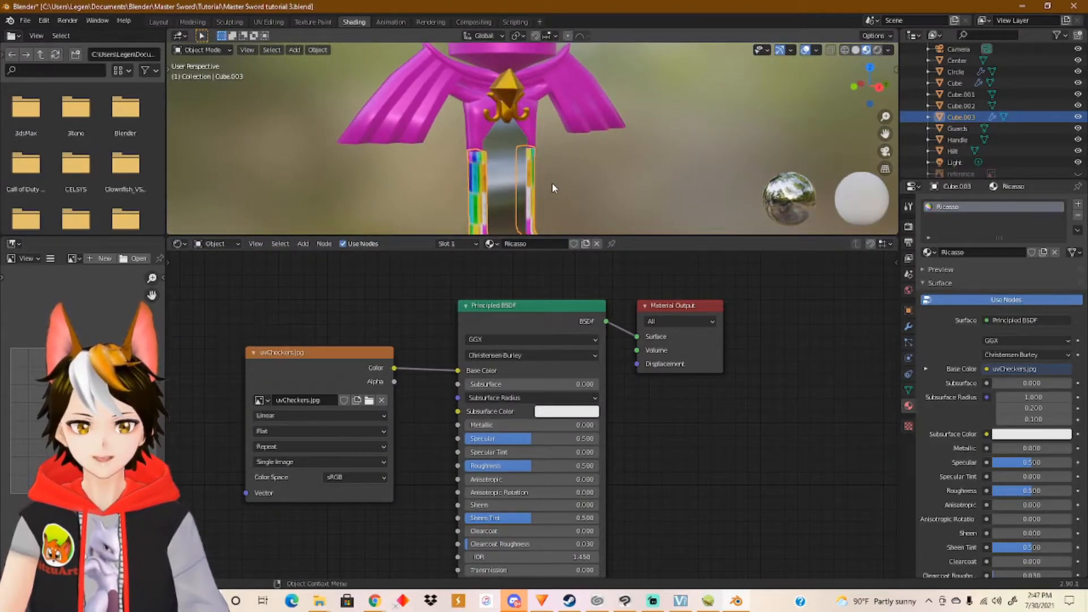
{"action": "left_click", "coordinate": [311, 24]}
{"action": "left_click", "coordinate": [272, 22]}
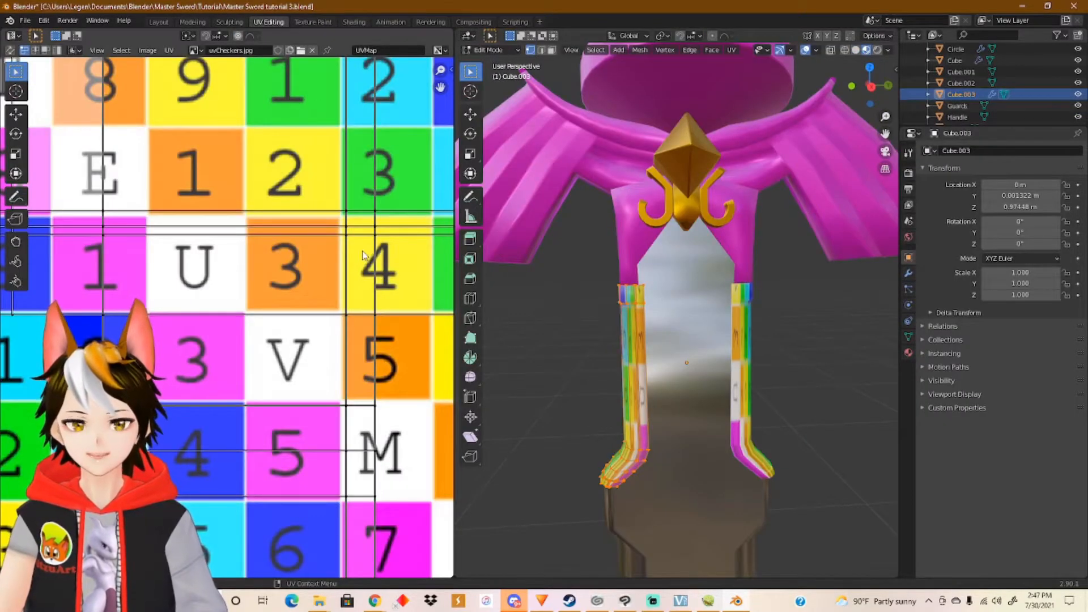
{"action": "scroll", "coordinate": [355, 256], "scroll_direction": "down", "scroll_amount": 6}
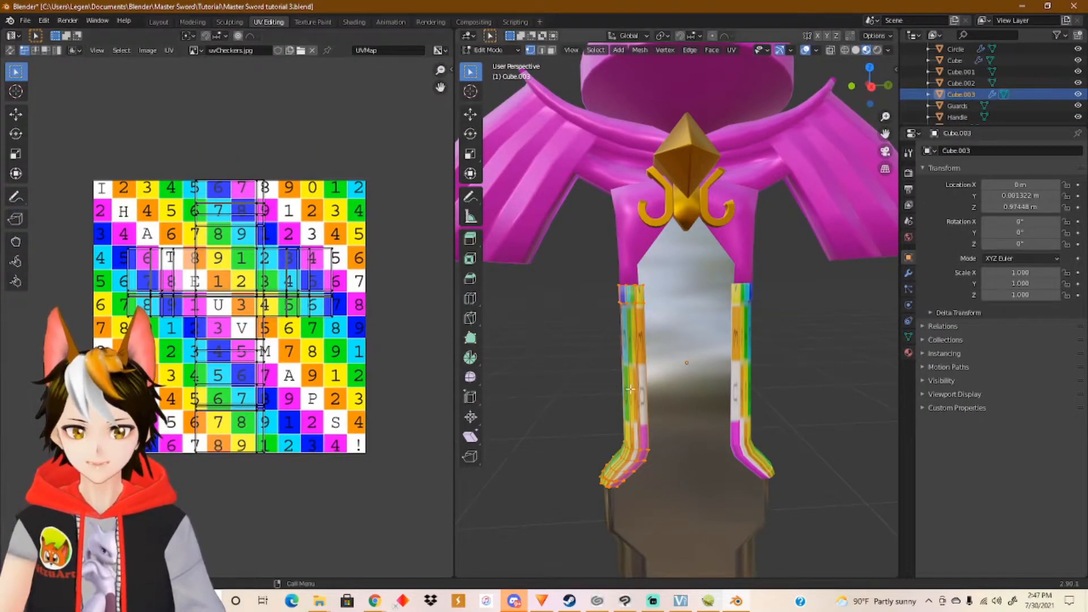
{"action": "scroll", "coordinate": [725, 341], "scroll_direction": "up", "scroll_amount": 6}
{"action": "middle_click_drag", "start_coordinate": [725, 341], "coordinate": [689, 319]}
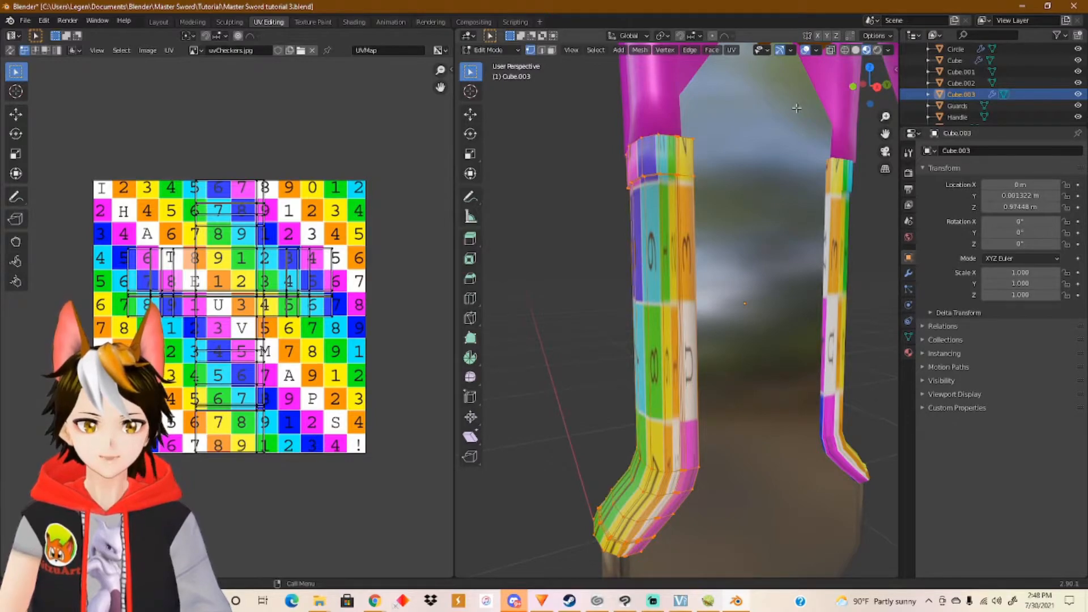
Try unwrapping the ricasso edge piece with Smart UV Project again, check the checker pattern, and undo the unwrap.
{"action": "left_click", "coordinate": [732, 50]}
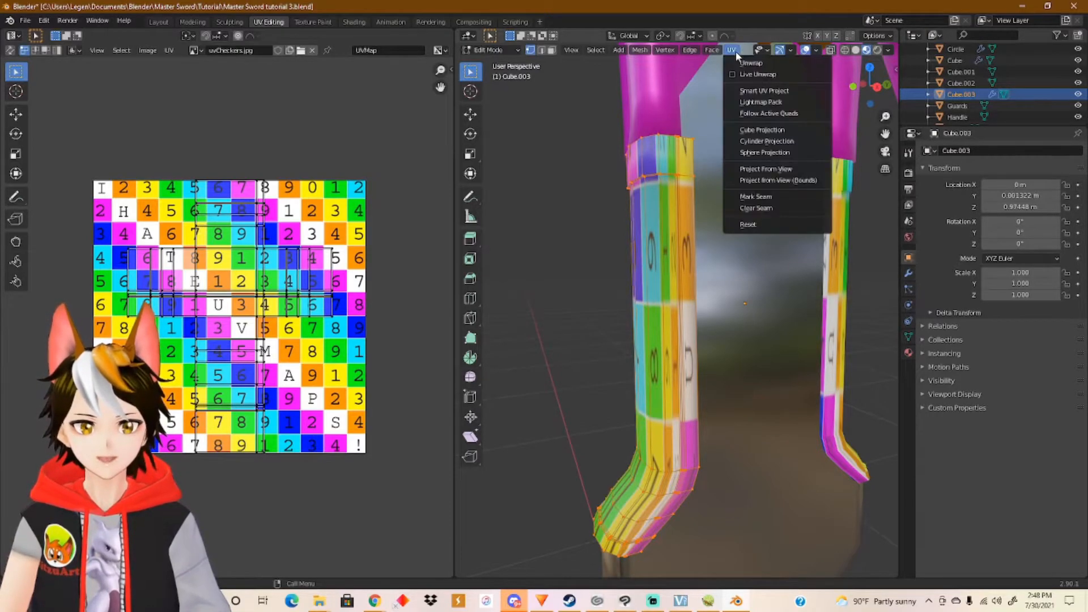
{"action": "left_click", "coordinate": [768, 92]}
{"action": "left_click", "coordinate": [785, 181]}
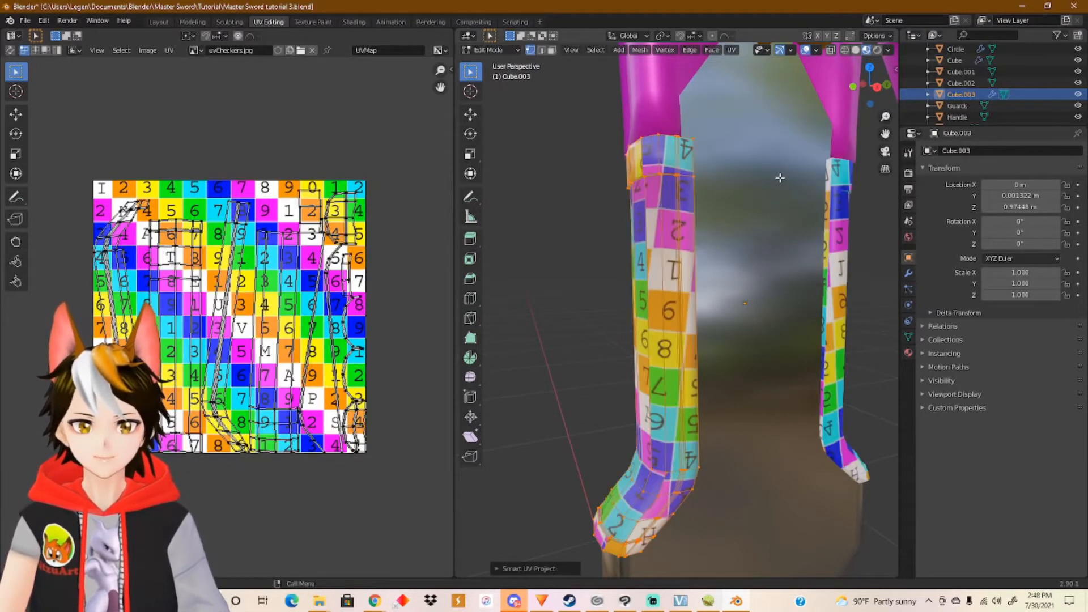
{"action": "mouse_move", "coordinate": [673, 344]}
{"action": "middle_mouse_down", "text": "shift"}
{"action": "mouse_move", "coordinate": [671, 281]}
{"action": "mouse_move", "coordinate": [652, 283]}
{"action": "mouse_move", "coordinate": [724, 262]}
{"action": "mouse_move", "coordinate": [649, 285]}
{"action": "mouse_move", "coordinate": [661, 347]}
{"action": "middle_mouse_up", "text": "shift"}
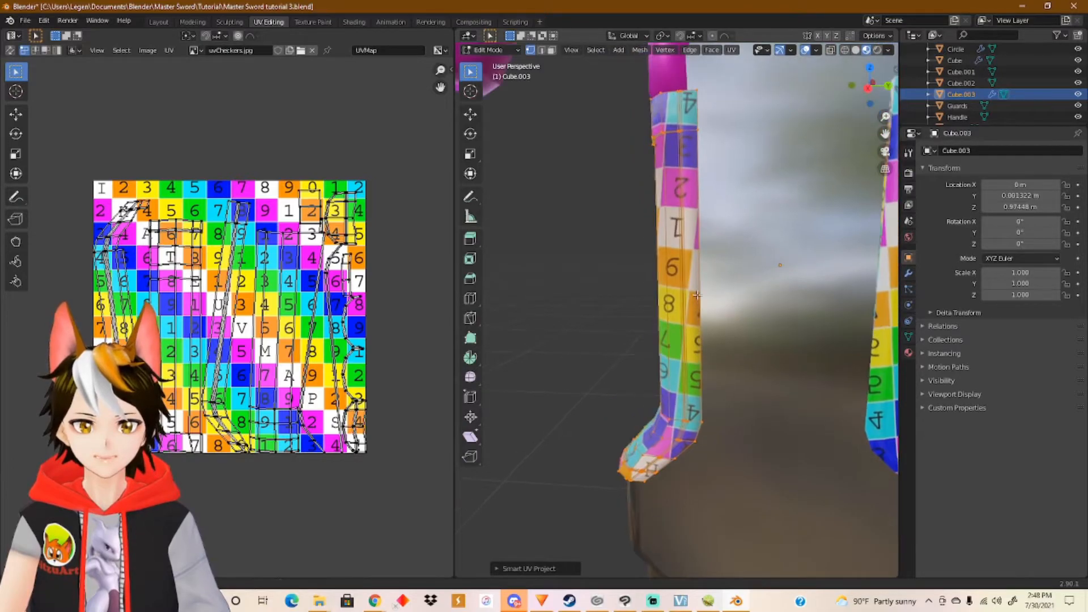
{"action": "key", "text": "ctrl+z"}
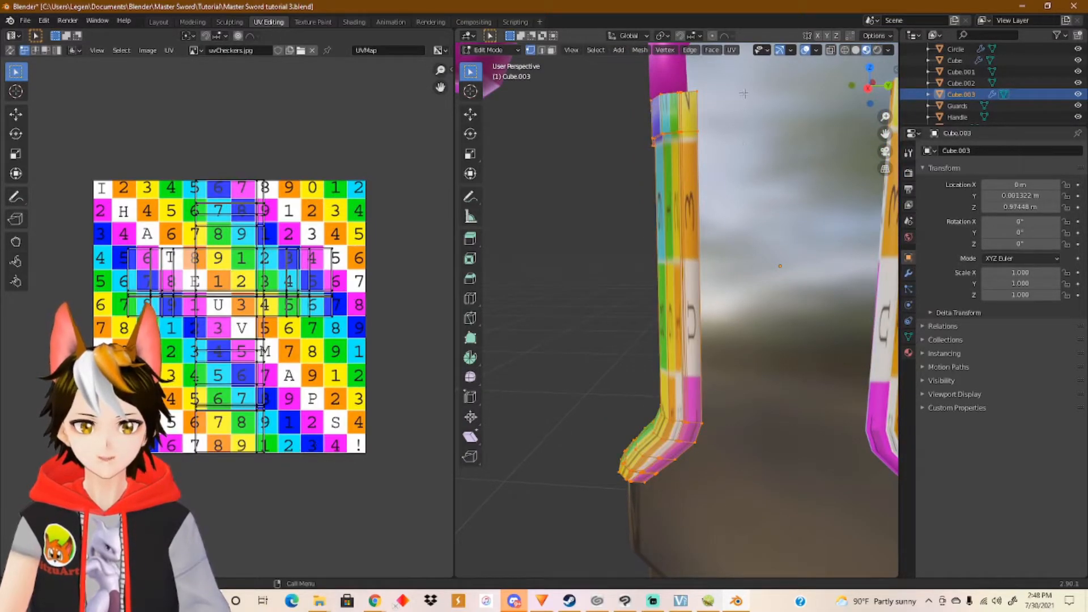
Unwrap the ricasso edge piece with Cube Projection, pack all its UV islands, and check the checker pattern from several sides.
{"action": "key", "text": "u"}
{"action": "left_click", "coordinate": [780, 129]}
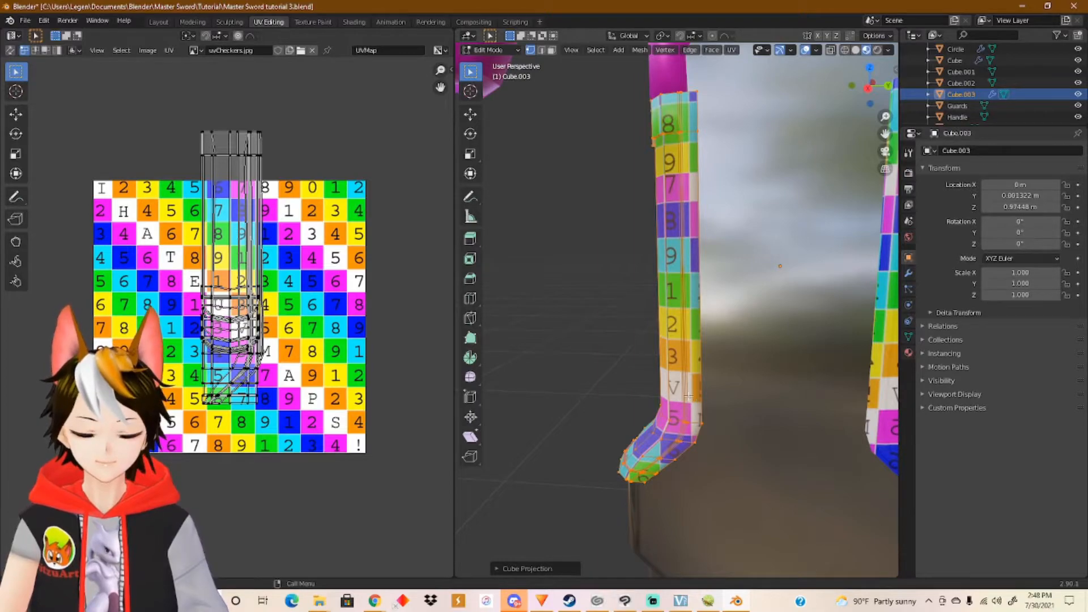
{"action": "key", "text": "a"}
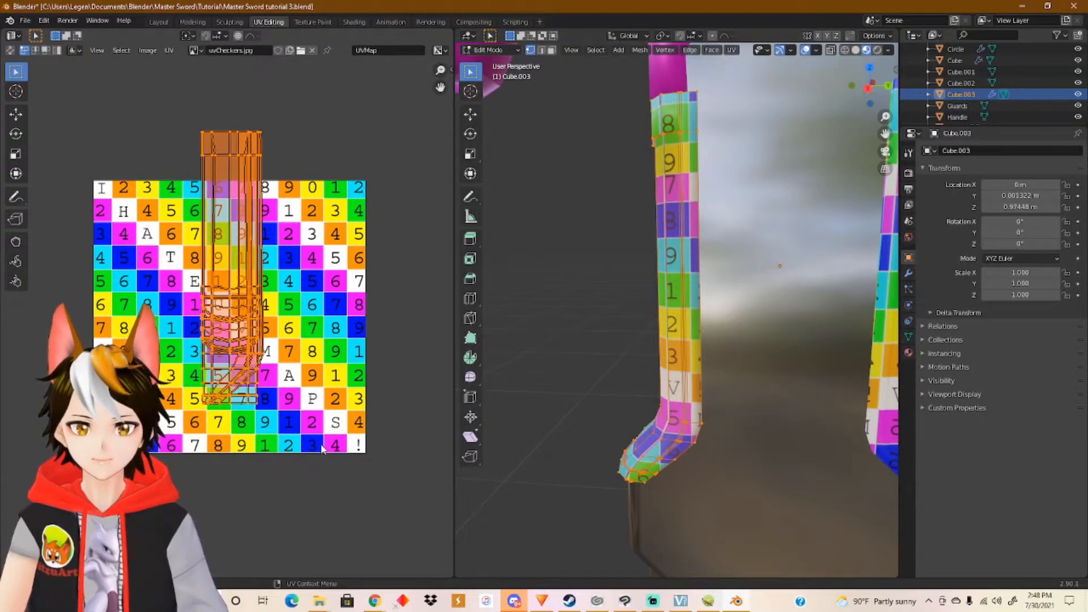
{"action": "left_click", "coordinate": [170, 51]}
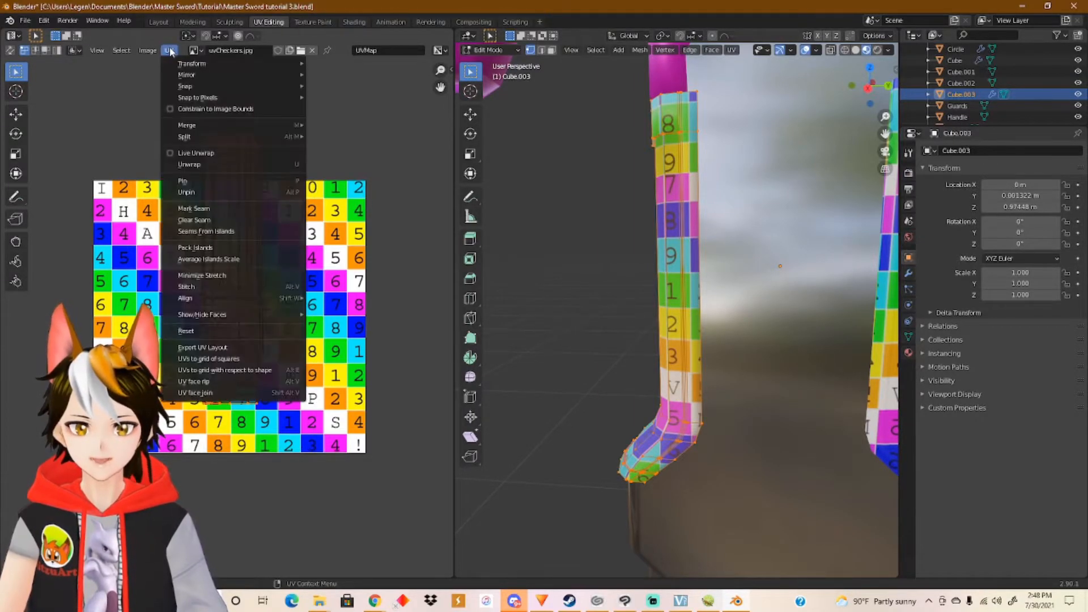
{"action": "left_click", "coordinate": [230, 250]}
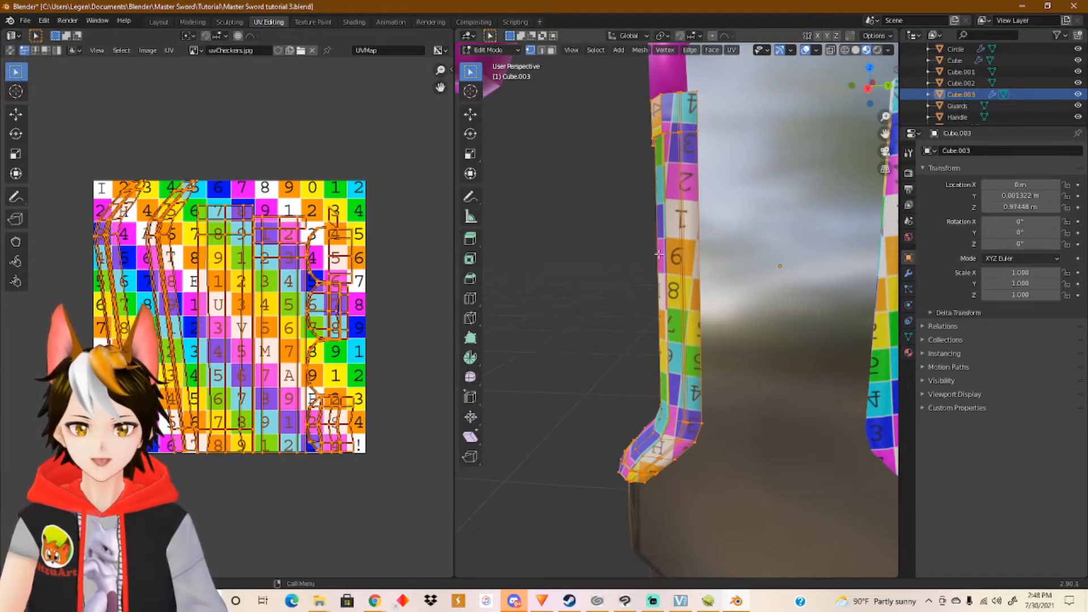
{"action": "middle_click_drag", "start_coordinate": [688, 322], "coordinate": [674, 414]}
{"action": "middle_click_drag", "start_coordinate": [667, 248], "coordinate": [749, 146]}
{"action": "middle_click_drag", "start_coordinate": [744, 268], "coordinate": [687, 256]}
{"action": "middle_click_drag", "start_coordinate": [637, 273], "coordinate": [671, 295]}
{"action": "middle_click_drag", "start_coordinate": [768, 303], "coordinate": [727, 392]}
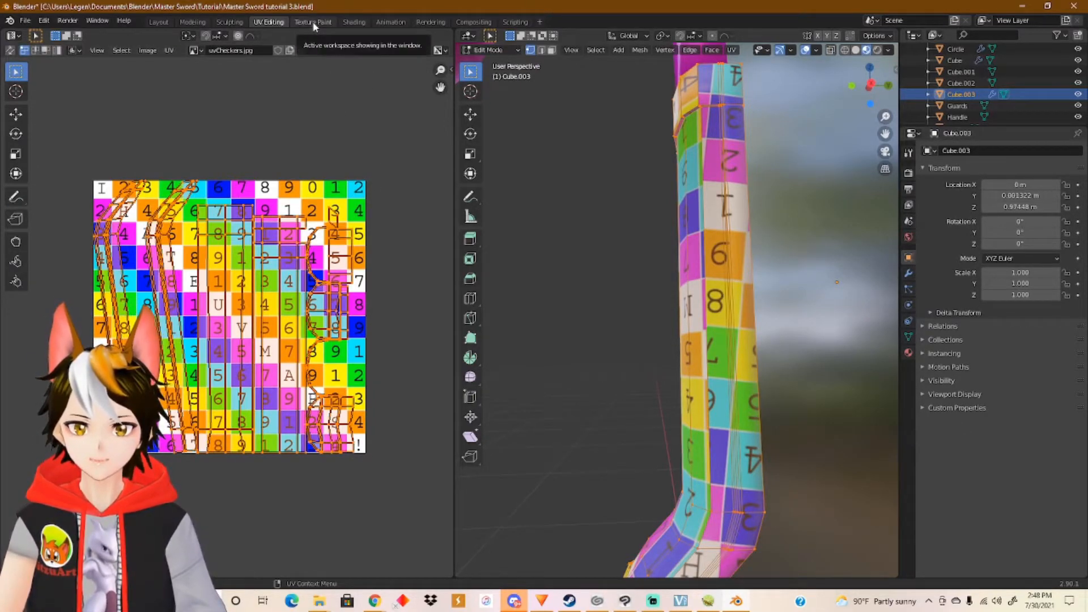
{"action": "scroll", "coordinate": [672, 259], "scroll_direction": "down", "scroll_amount": 4}
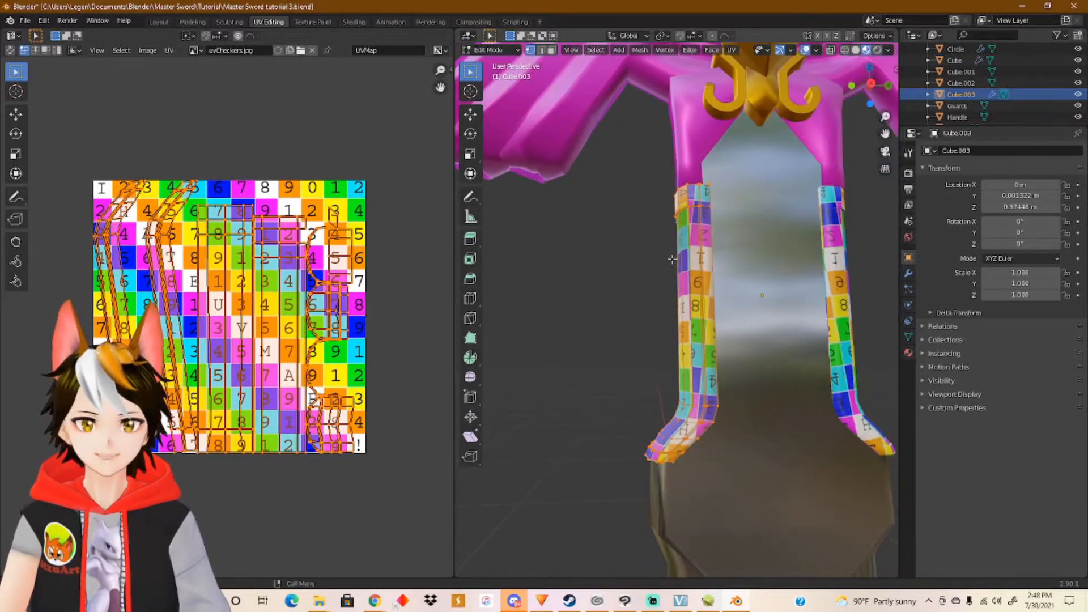
Switch to the Texture Paint workspace and show the sword in Material Preview shading with the ricasso edge pieces in close view.
{"action": "left_click", "coordinate": [306, 23]}
{"action": "scroll", "coordinate": [319, 253], "scroll_direction": "down", "scroll_amount": 5}
{"action": "left_click", "coordinate": [266, 50]}
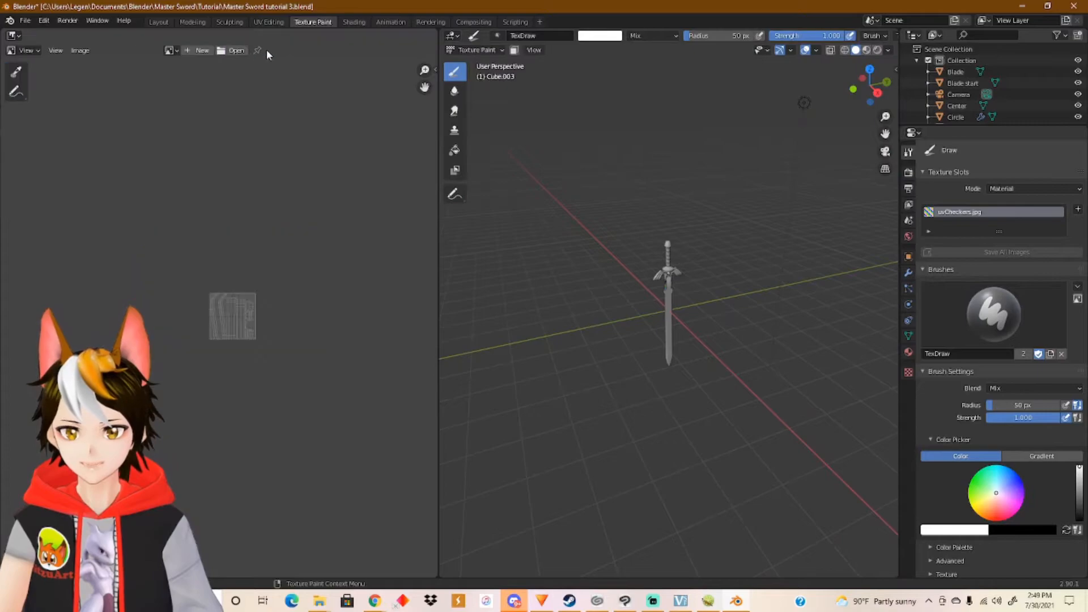
{"action": "scroll", "coordinate": [238, 315], "scroll_direction": "up", "scroll_amount": 6}
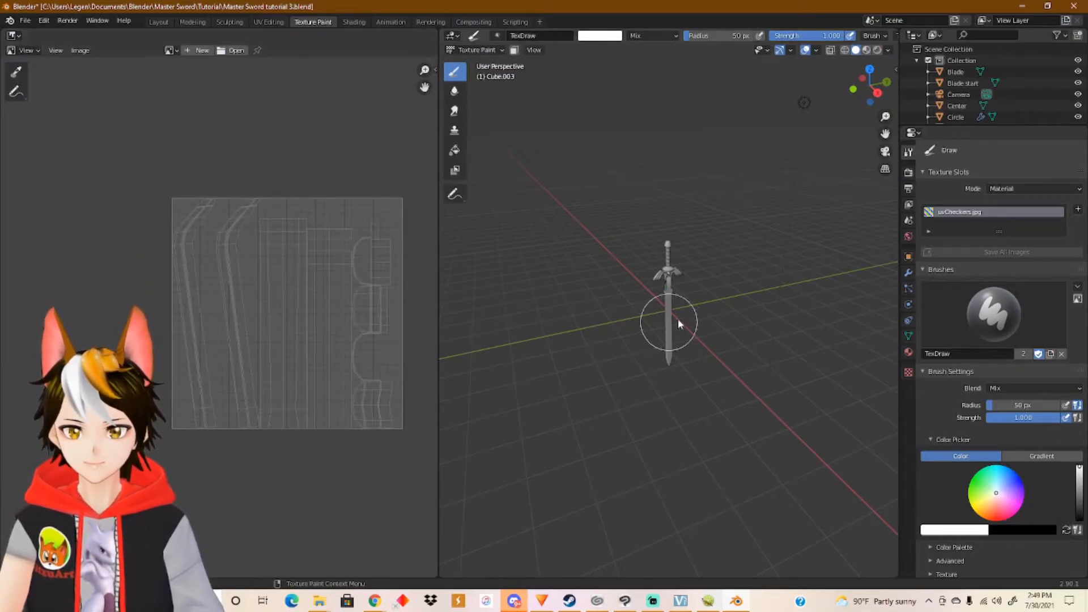
{"action": "scroll", "coordinate": [666, 317], "scroll_direction": "up", "scroll_amount": 8}
{"action": "middle_click_drag", "start_coordinate": [655, 190], "coordinate": [651, 410], "text": "shift"}
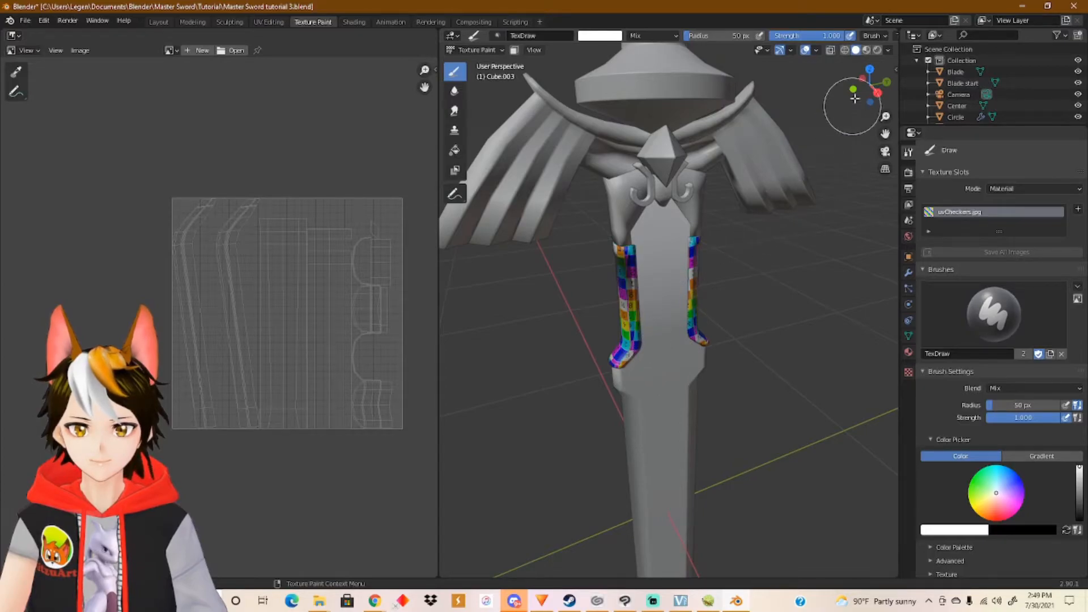
{"action": "left_click", "coordinate": [864, 51]}
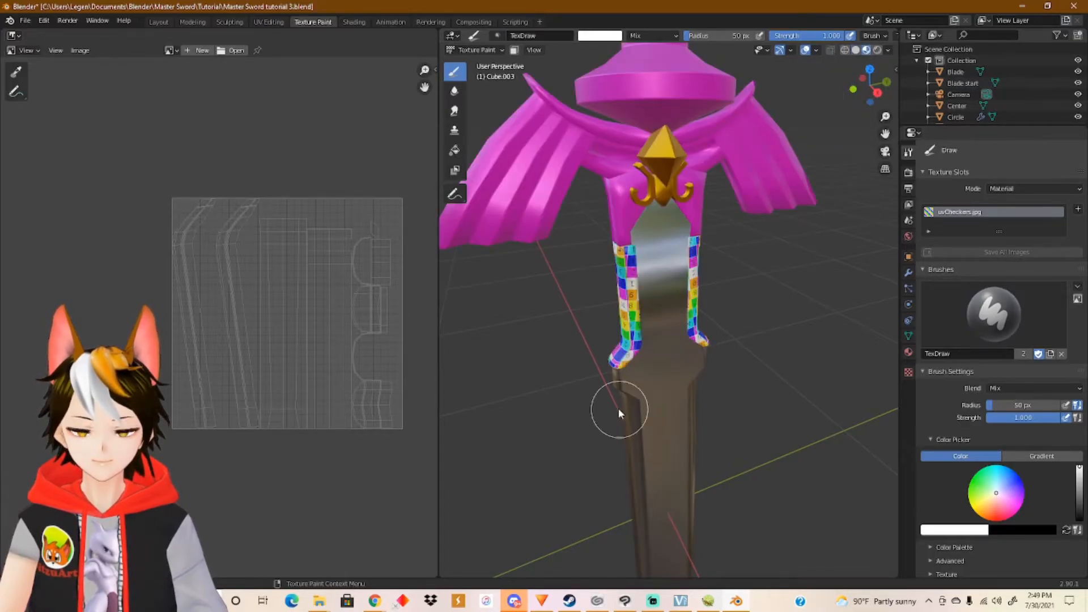
{"action": "scroll", "coordinate": [651, 340], "scroll_direction": "up", "scroll_amount": 6}
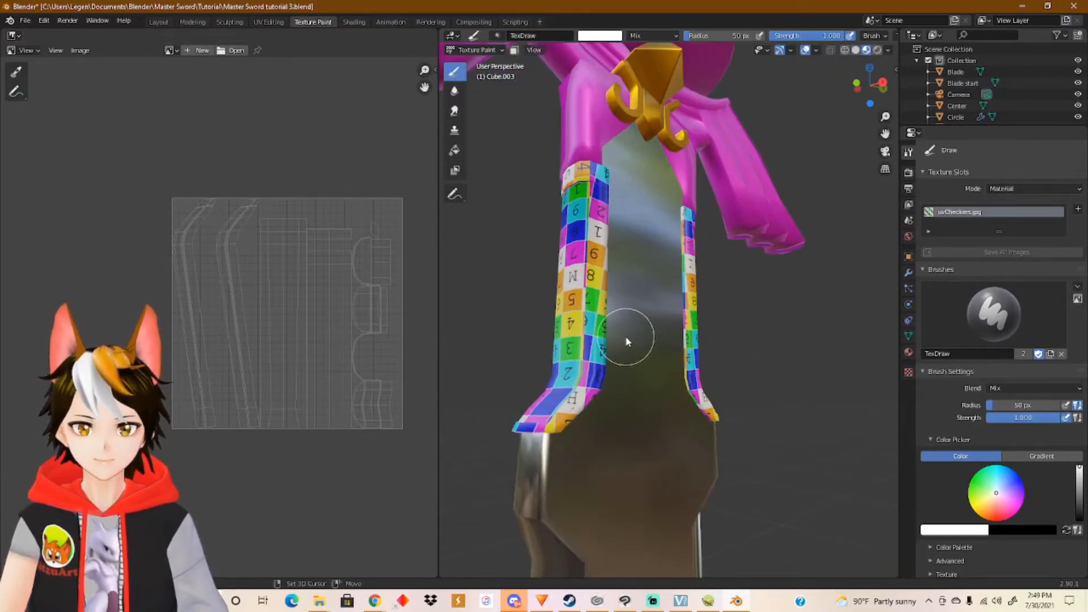
{"action": "middle_click_drag", "start_coordinate": [708, 354], "coordinate": [716, 372]}
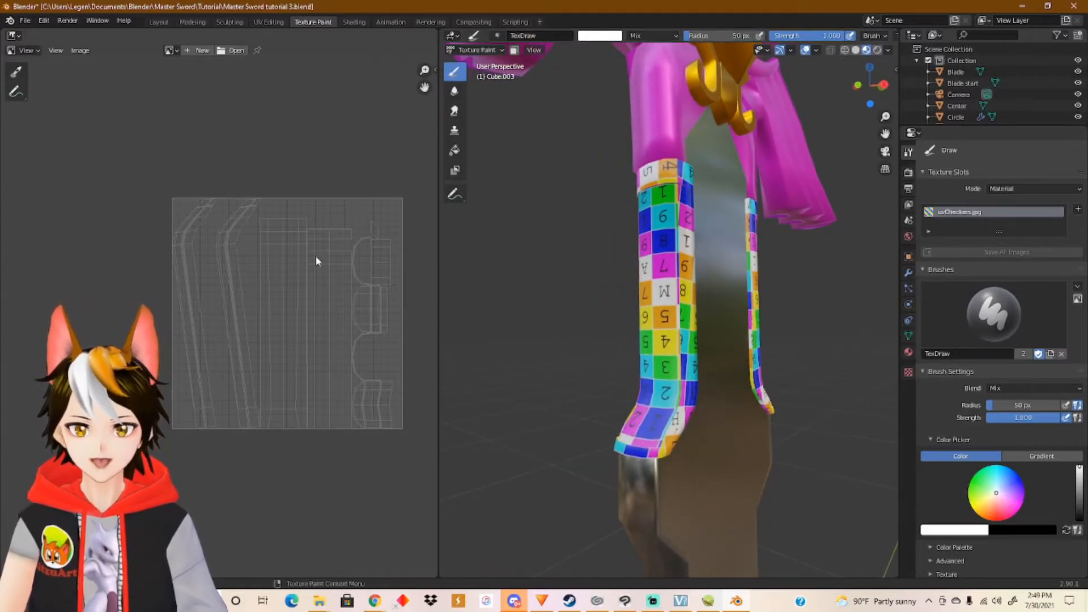
Put the image editor into Paint mode, show its brush settings, and set the TexDraw brush radius to 155 px.
{"action": "left_click", "coordinate": [33, 50]}
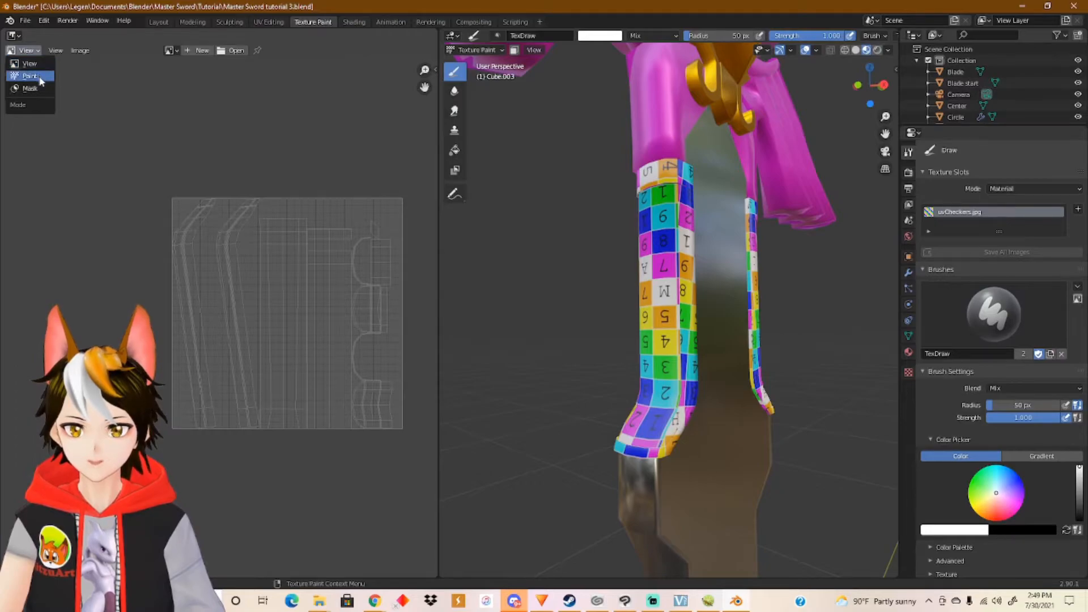
{"action": "left_click", "coordinate": [32, 75]}
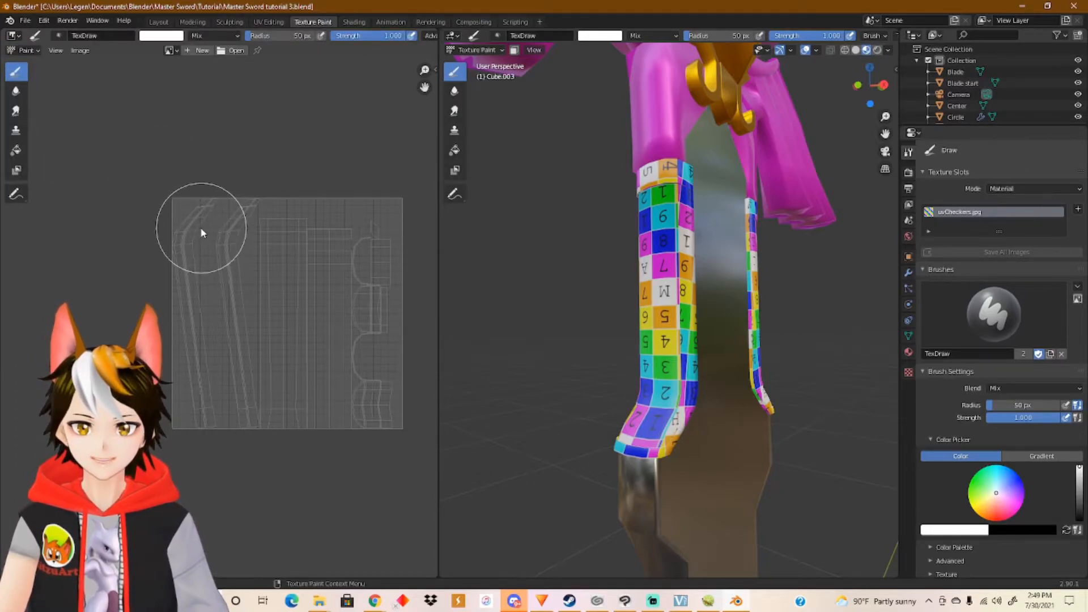
{"action": "key", "text": "n"}
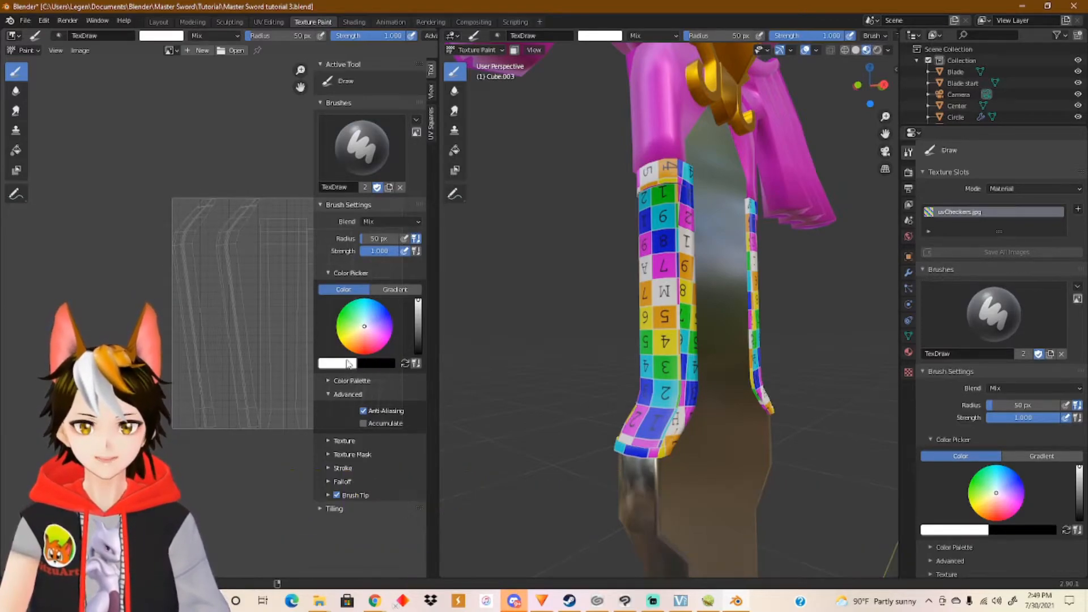
{"action": "left_click_drag", "start_coordinate": [377, 239], "coordinate": [397, 239]}
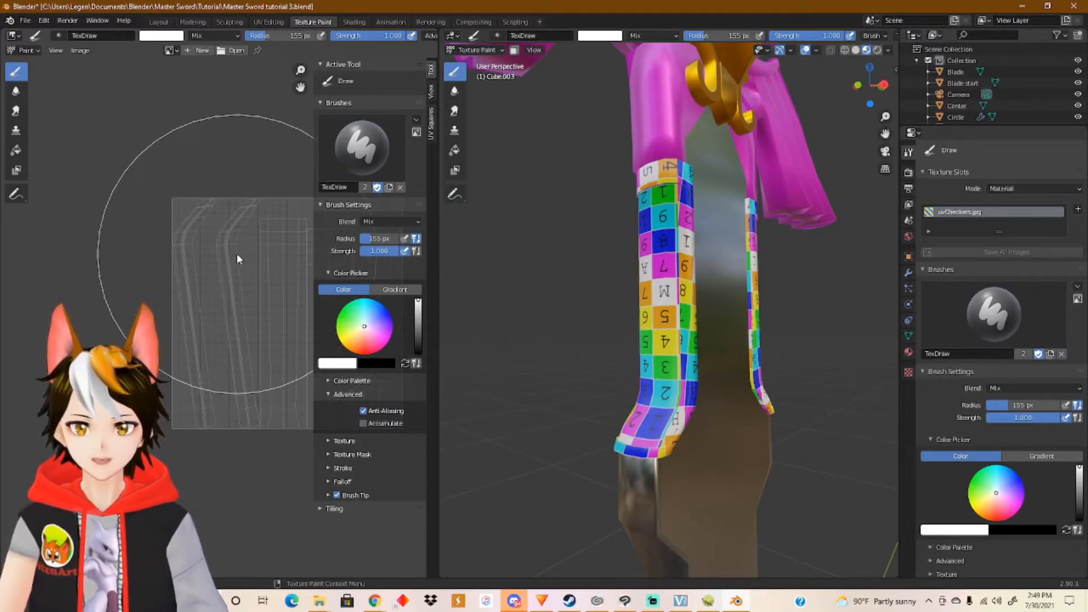
Create a blank black 1024 x 1024 px image with alpha named Ricasso and bring it into view behind the UV layout.
{"action": "left_click", "coordinate": [193, 50]}
{"action": "left_click", "coordinate": [209, 70]}
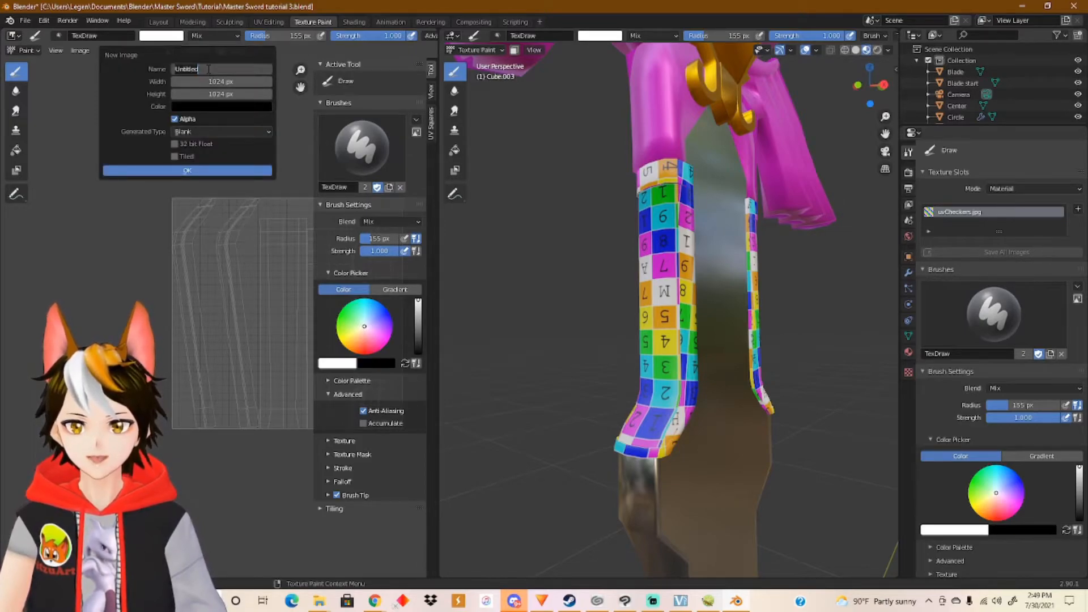
{"action": "key", "text": "BackSpace"}
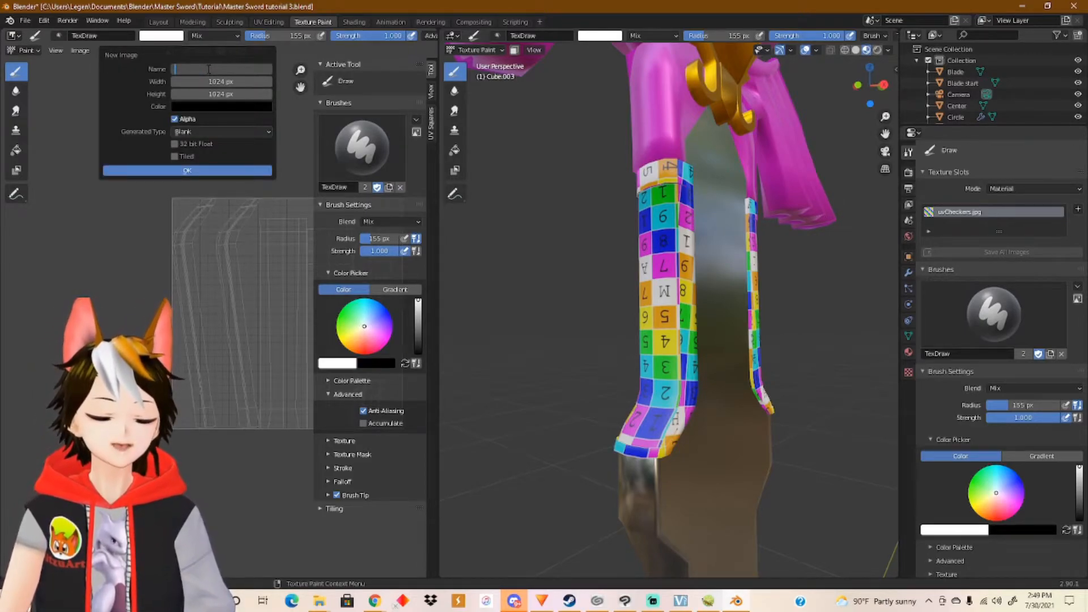
{"action": "type", "text": "B"}
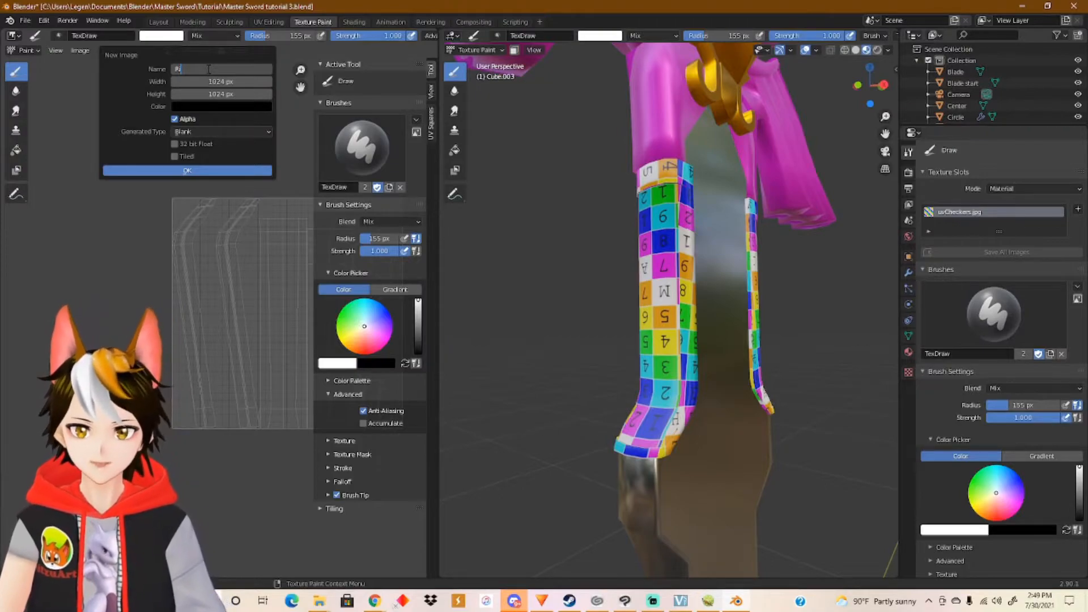
{"action": "type", "text": "ladss"}
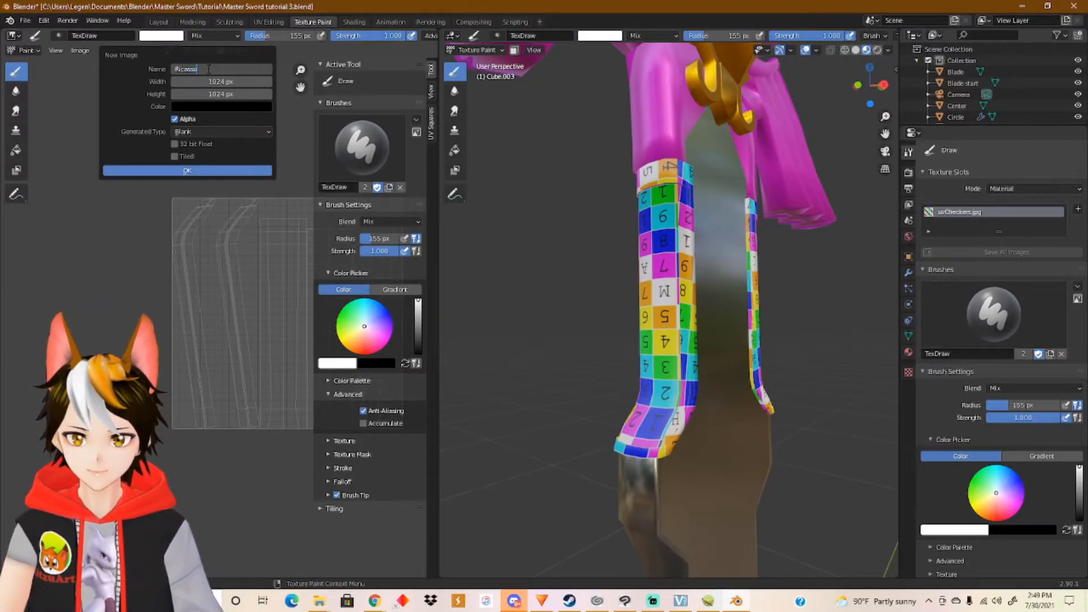
{"action": "type", "text": "o"}
{"action": "key", "text": "Return"}
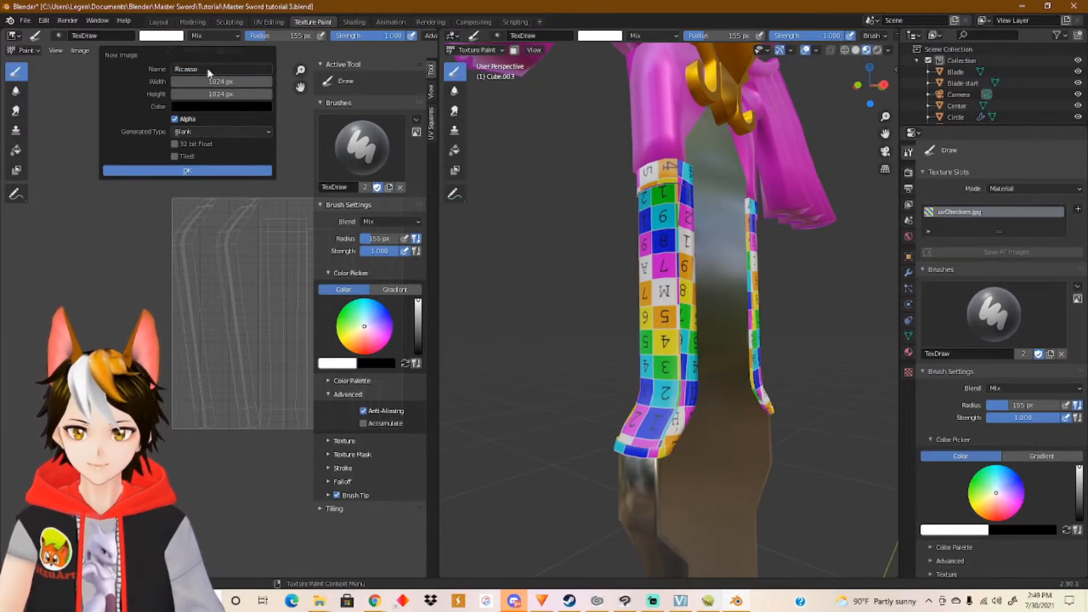
{"action": "left_click", "coordinate": [196, 174]}
{"action": "scroll", "coordinate": [175, 250], "scroll_direction": "down", "scroll_amount": 5}
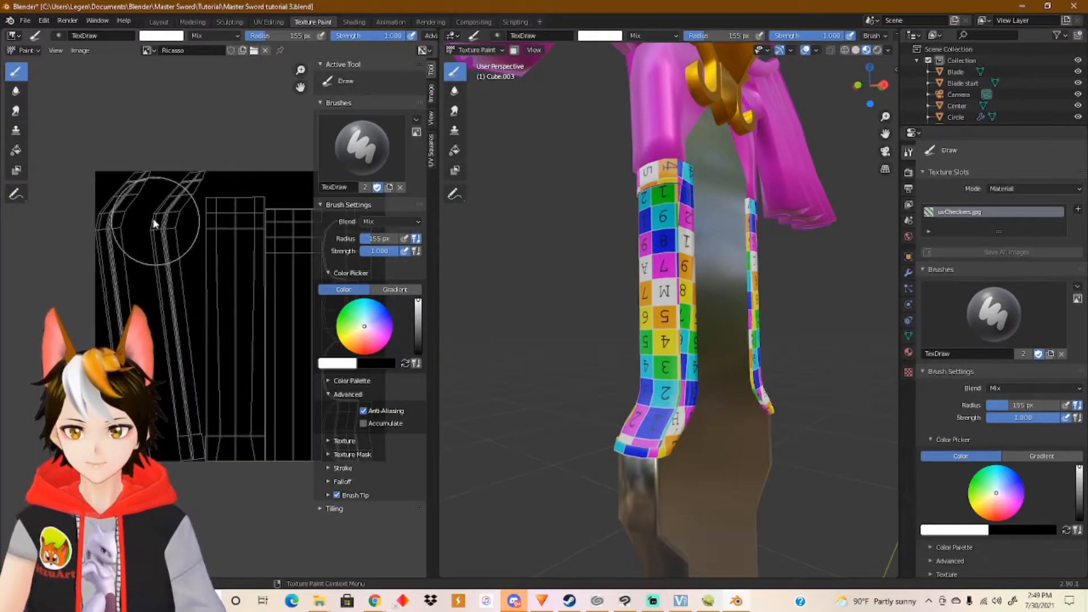
{"action": "middle_click_drag", "start_coordinate": [212, 216], "coordinate": [192, 219]}
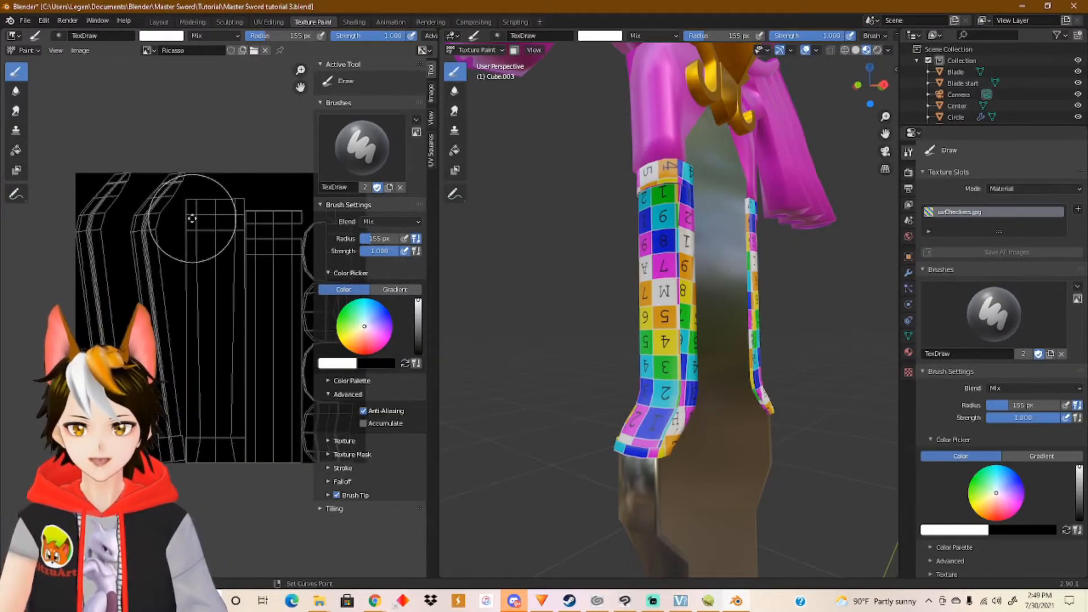
Cover the whole Ricasso image with white paint so the UV layout sits on a plain base.
{"action": "mouse_move", "coordinate": [97, 189]}
{"action": "left_mouse_down"}
{"action": "mouse_move", "coordinate": [216, 196]}
{"action": "mouse_move", "coordinate": [255, 218]}
{"action": "mouse_move", "coordinate": [130, 215]}
{"action": "mouse_move", "coordinate": [85, 250]}
{"action": "mouse_move", "coordinate": [96, 255]}
{"action": "mouse_move", "coordinate": [317, 261]}
{"action": "mouse_move", "coordinate": [91, 283]}
{"action": "mouse_move", "coordinate": [125, 301]}
{"action": "mouse_move", "coordinate": [318, 323]}
{"action": "mouse_move", "coordinate": [98, 312]}
{"action": "mouse_move", "coordinate": [340, 360]}
{"action": "mouse_move", "coordinate": [113, 386]}
{"action": "mouse_move", "coordinate": [440, 391]}
{"action": "mouse_move", "coordinate": [272, 434]}
{"action": "mouse_move", "coordinate": [23, 430]}
{"action": "mouse_move", "coordinate": [393, 403]}
{"action": "mouse_move", "coordinate": [228, 476]}
{"action": "mouse_move", "coordinate": [210, 456]}
{"action": "mouse_move", "coordinate": [232, 453]}
{"action": "left_mouse_up"}
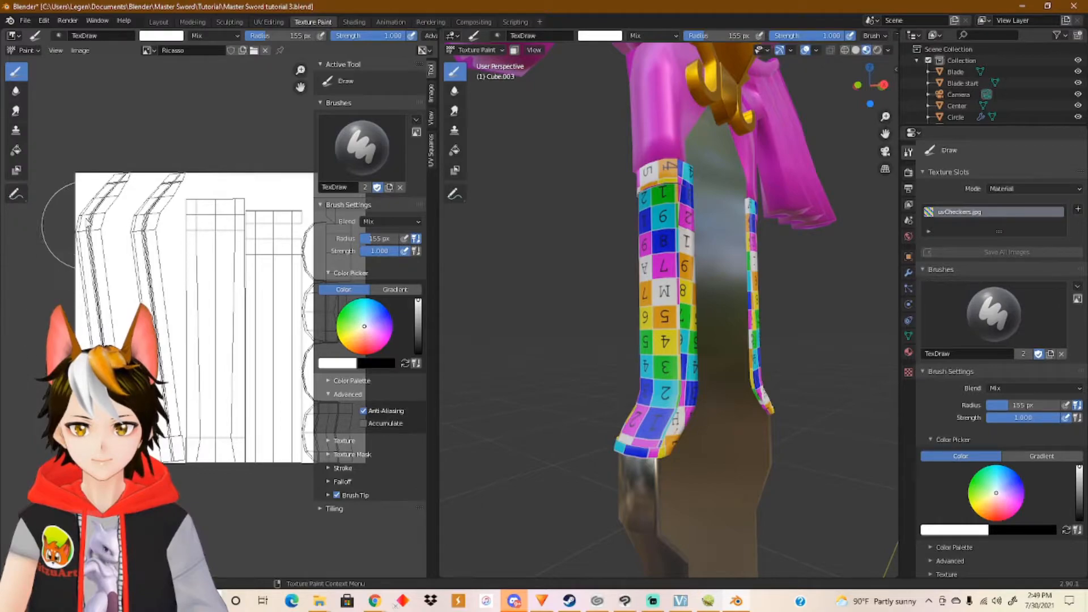
{"action": "mouse_move", "coordinate": [46, 440]}
{"action": "left_mouse_down"}
{"action": "mouse_move", "coordinate": [229, 209]}
{"action": "mouse_move", "coordinate": [234, 334]}
{"action": "mouse_move", "coordinate": [267, 333]}
{"action": "left_mouse_up"}
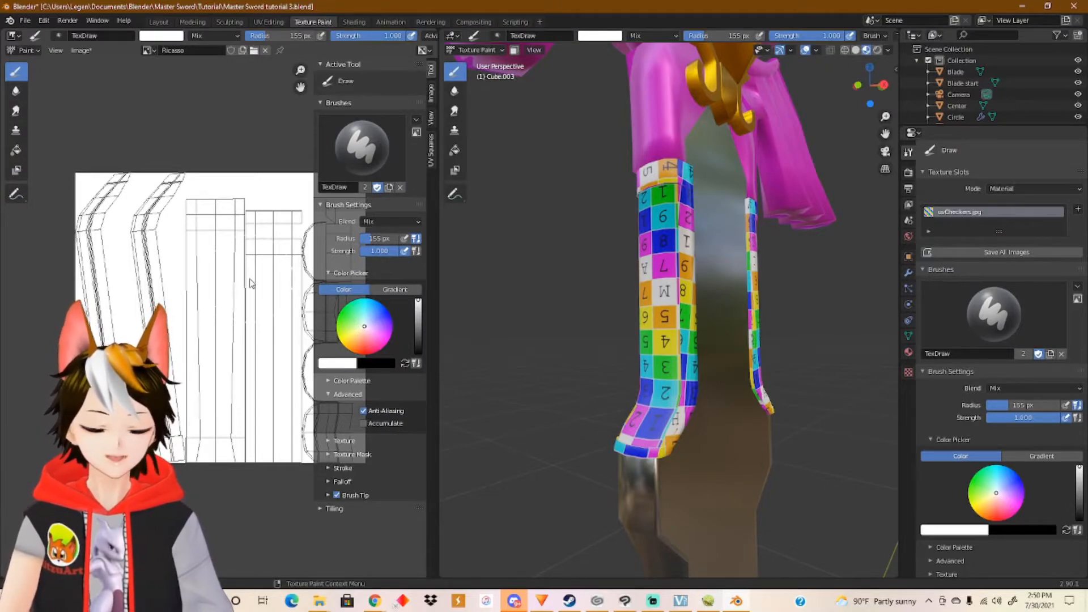
{"action": "key", "text": "n"}
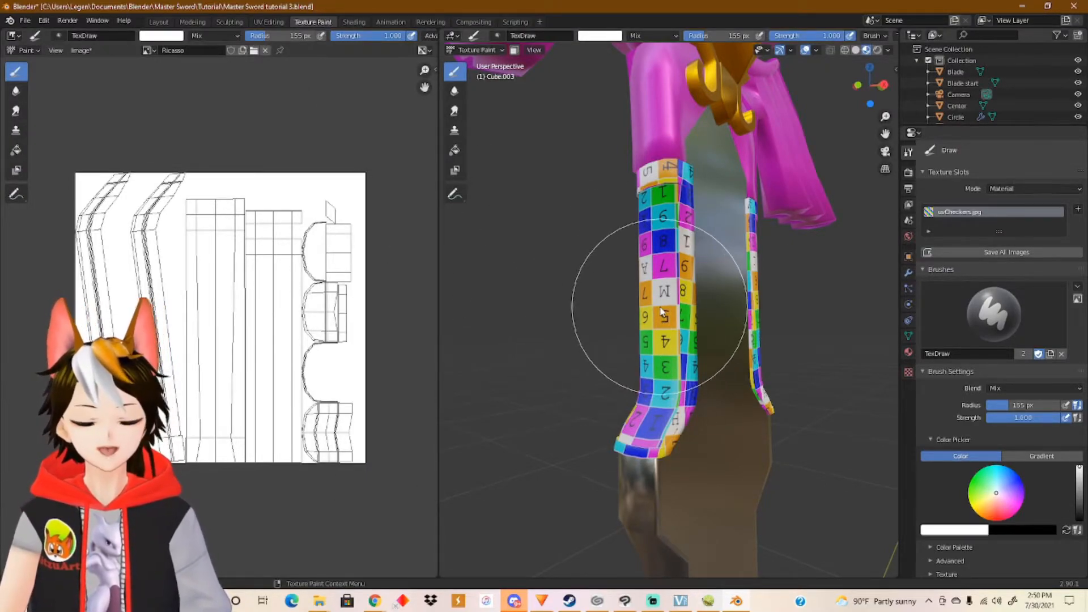
In the Shading workspace, assign the Ricasso image to the material's image texture node, and return to Texture Paint.
{"action": "mouse_move", "coordinate": [651, 255]}
{"action": "middle_mouse_down", "text": "shift"}
{"action": "mouse_move", "coordinate": [716, 321]}
{"action": "mouse_move", "coordinate": [708, 256]}
{"action": "middle_mouse_up", "text": "shift"}
{"action": "left_click", "coordinate": [354, 22]}
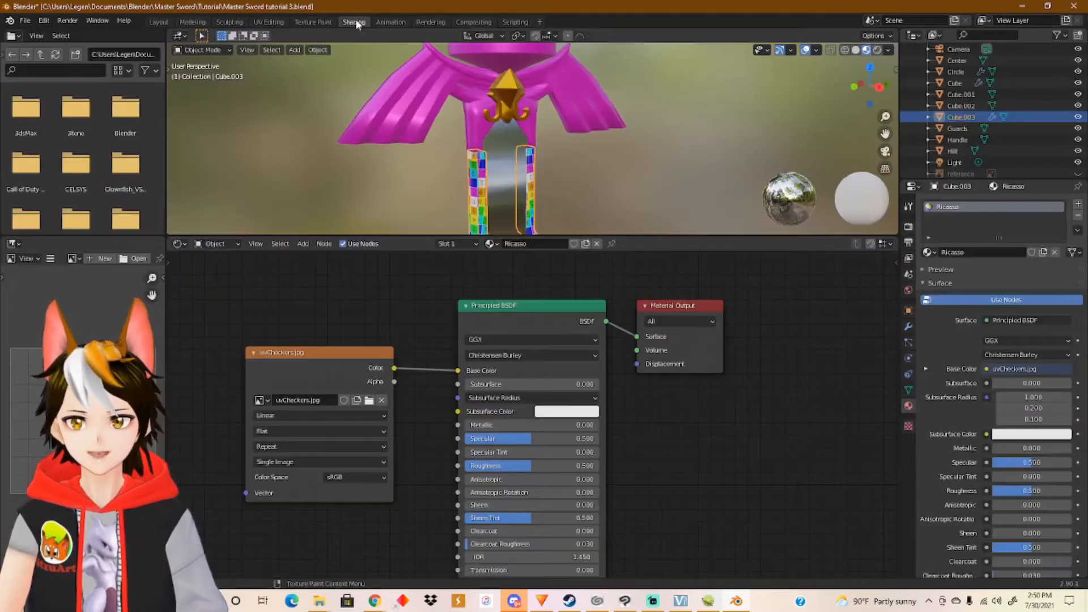
{"action": "left_click", "coordinate": [262, 401]}
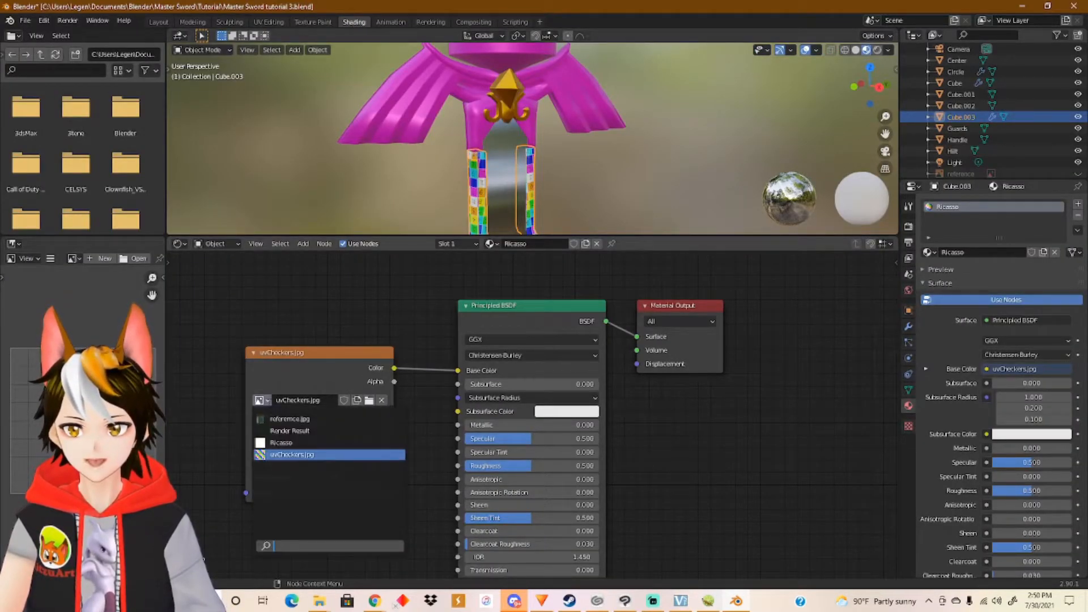
{"action": "left_click", "coordinate": [289, 443]}
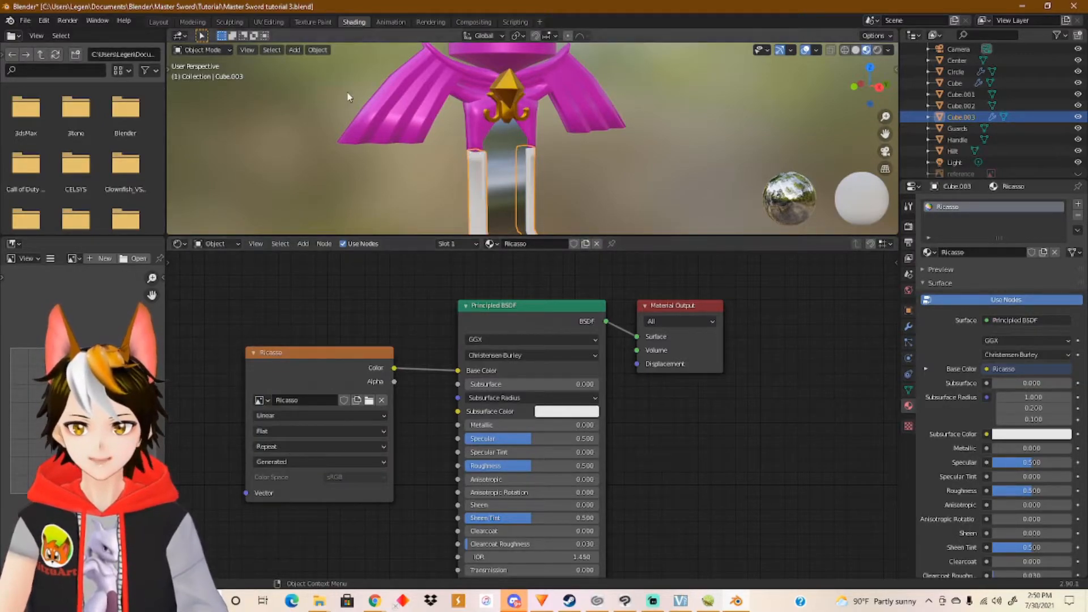
{"action": "left_click", "coordinate": [313, 23]}
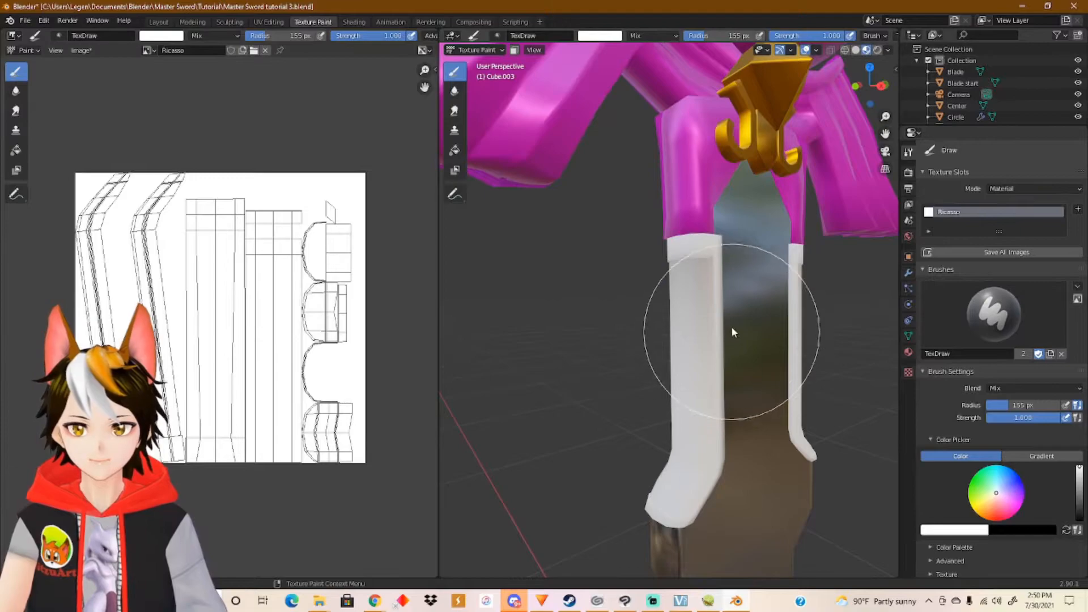
Set the TexDraw brush radius to 10 px and its colour to a slightly darkened golden orange.
{"action": "key", "text": "n"}
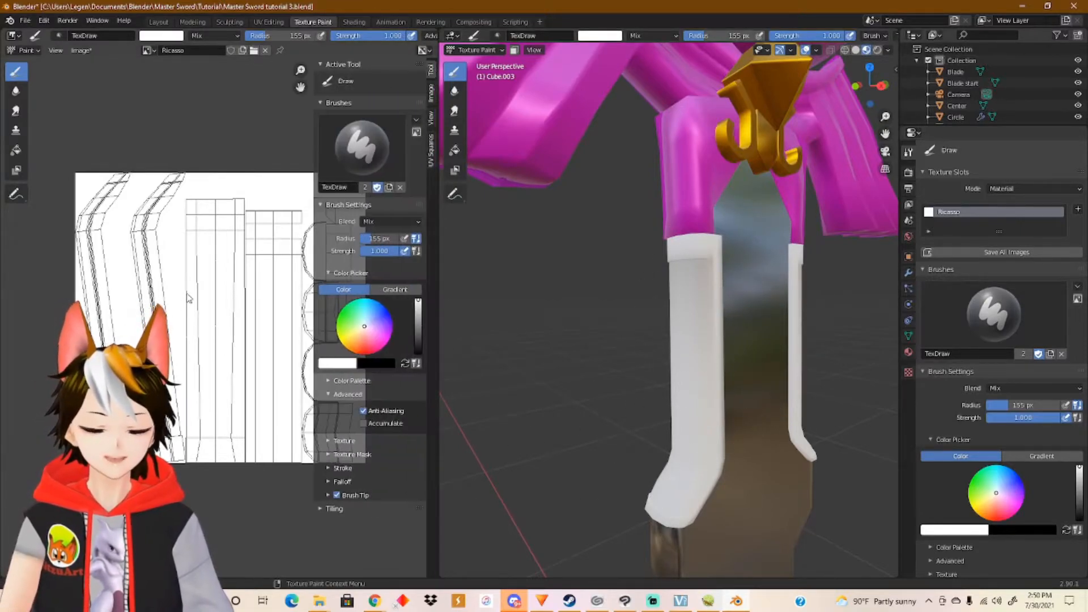
{"action": "left_click", "coordinate": [378, 238]}
{"action": "type", "text": "92"}
{"action": "key", "text": "Return"}
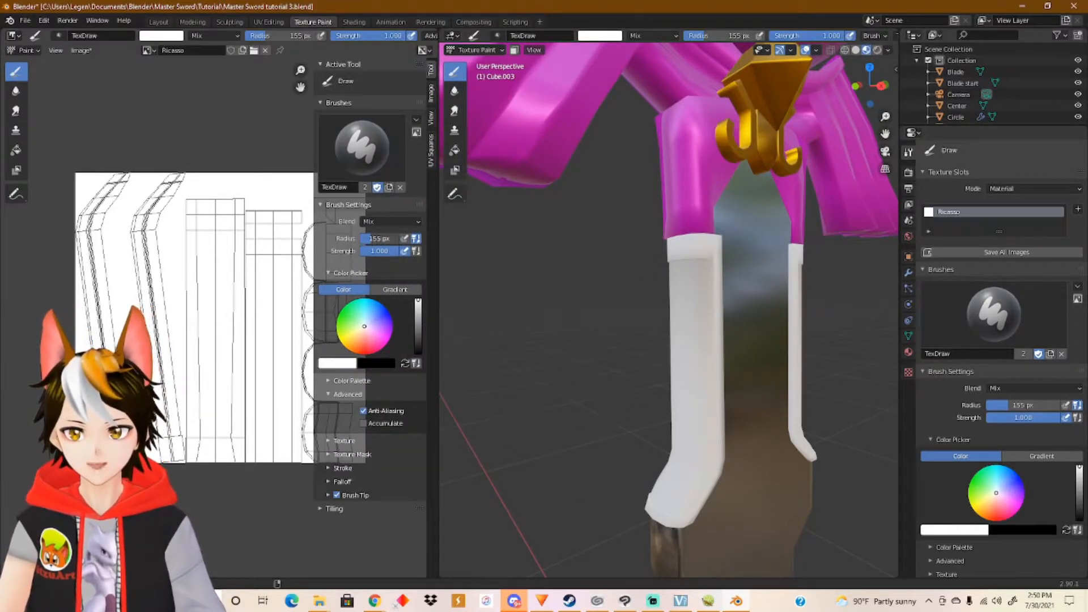
{"action": "left_click_drag", "start_coordinate": [378, 239], "coordinate": [377, 239]}
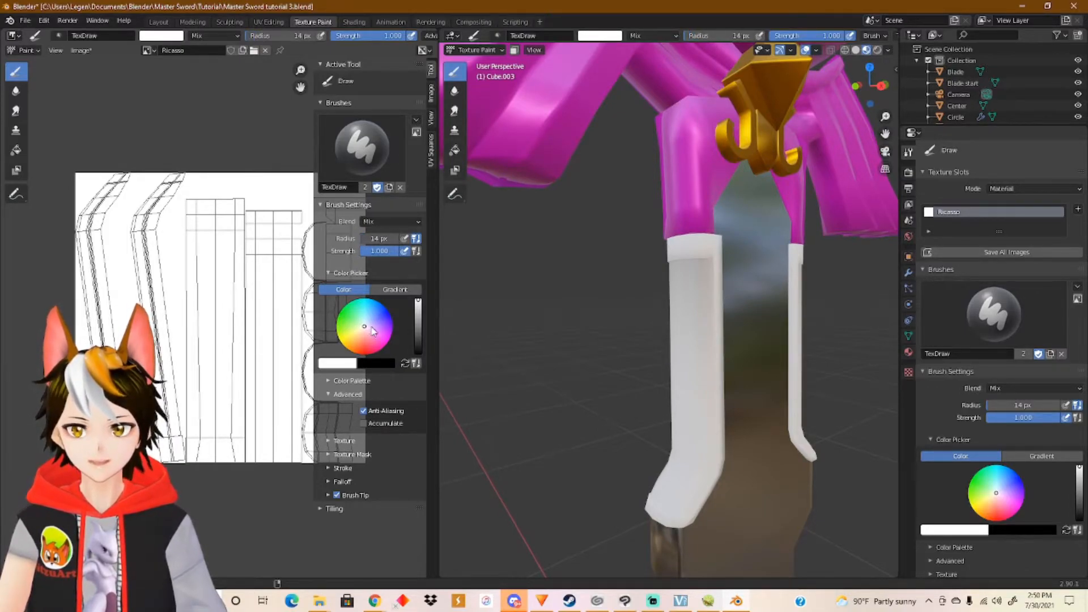
{"action": "left_click", "coordinate": [366, 239]}
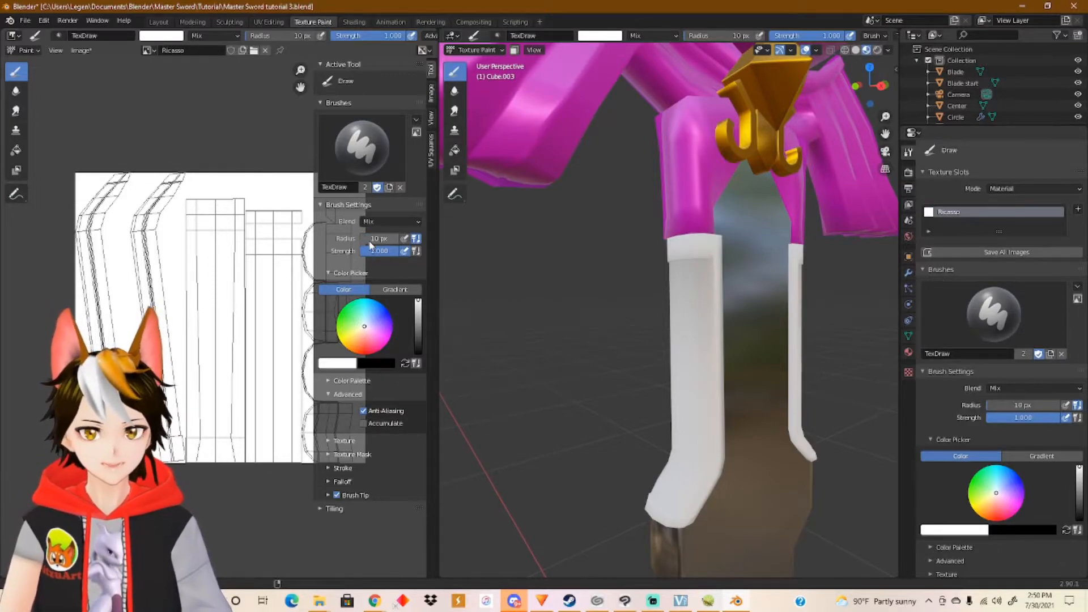
{"action": "left_click_drag", "start_coordinate": [364, 330], "coordinate": [344, 346]}
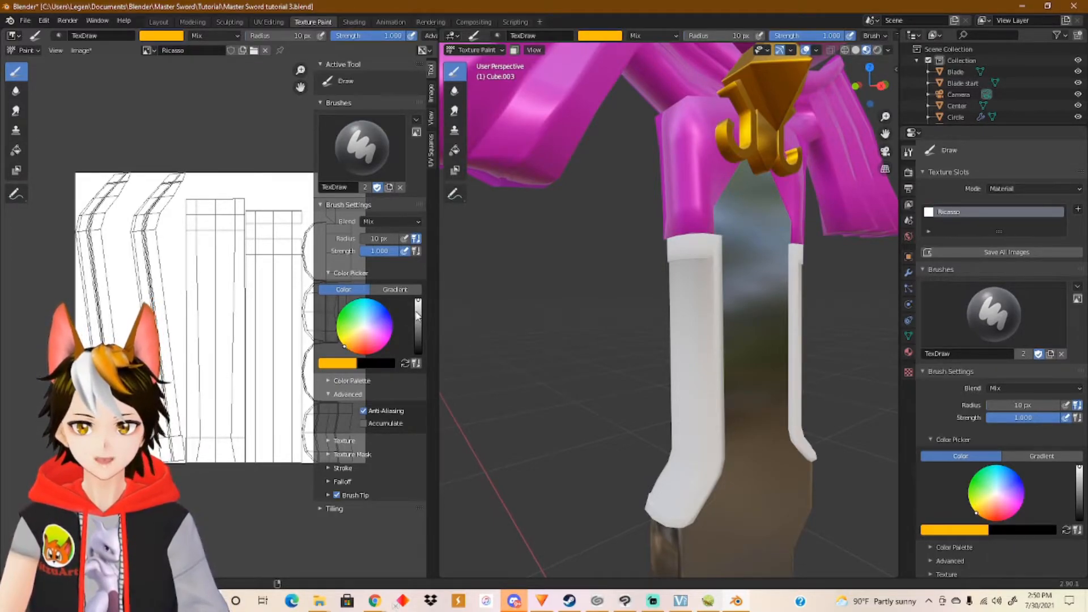
{"action": "left_click_drag", "start_coordinate": [416, 315], "coordinate": [418, 311]}
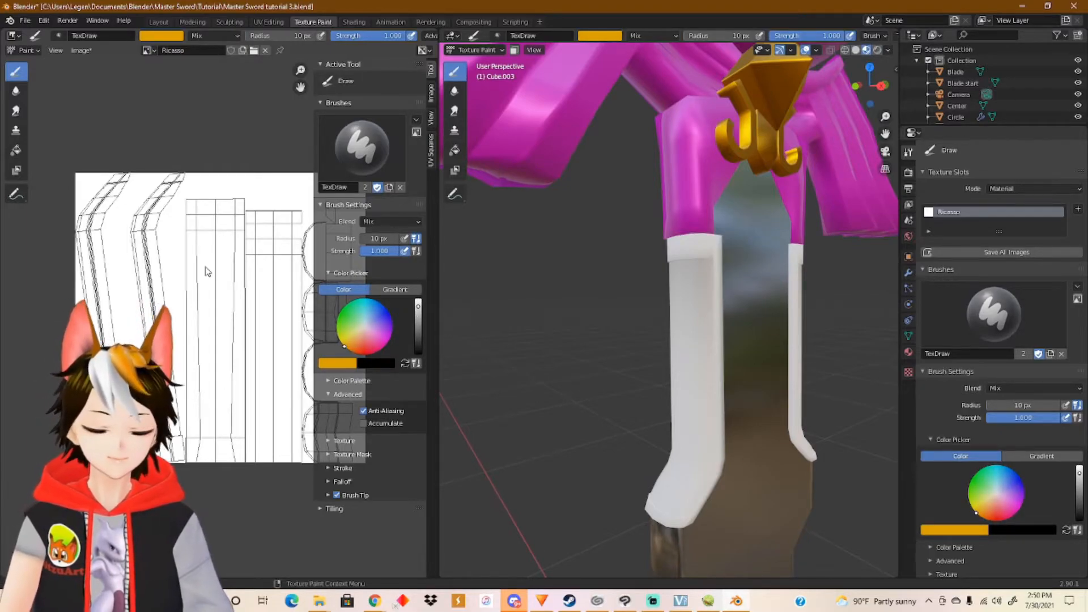
{"action": "key", "text": "n"}
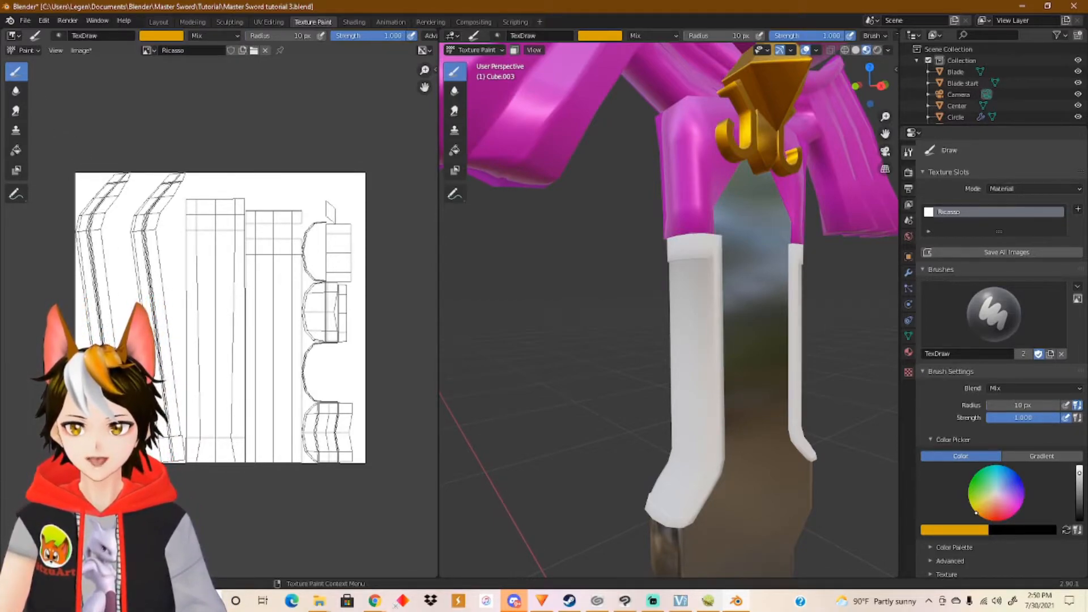
Undo a trial stroke and paint a golden band across the outer face of the ricasso edge piece's upper collar.
{"action": "left_click_drag", "start_coordinate": [709, 238], "coordinate": [707, 289]}
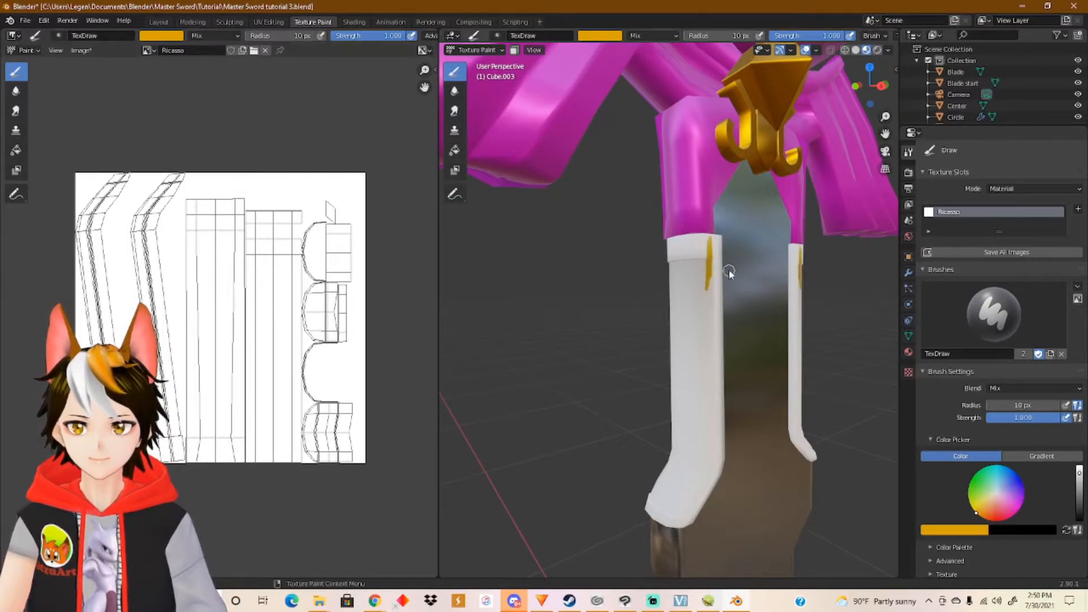
{"action": "key", "text": "ctrl+z"}
{"action": "scroll", "coordinate": [721, 268], "scroll_direction": "up", "scroll_amount": 4}
{"action": "mouse_move", "coordinate": [790, 251]}
{"action": "middle_mouse_down"}
{"action": "mouse_move", "coordinate": [746, 250]}
{"action": "mouse_move", "coordinate": [751, 221]}
{"action": "mouse_move", "coordinate": [709, 243]}
{"action": "middle_mouse_up"}
{"action": "mouse_move", "coordinate": [715, 237]}
{"action": "left_mouse_down"}
{"action": "mouse_move", "coordinate": [652, 235]}
{"action": "mouse_move", "coordinate": [712, 245]}
{"action": "left_mouse_up"}
{"action": "mouse_move", "coordinate": [639, 251]}
{"action": "left_mouse_down"}
{"action": "mouse_move", "coordinate": [632, 267]}
{"action": "mouse_move", "coordinate": [709, 269]}
{"action": "left_mouse_up"}
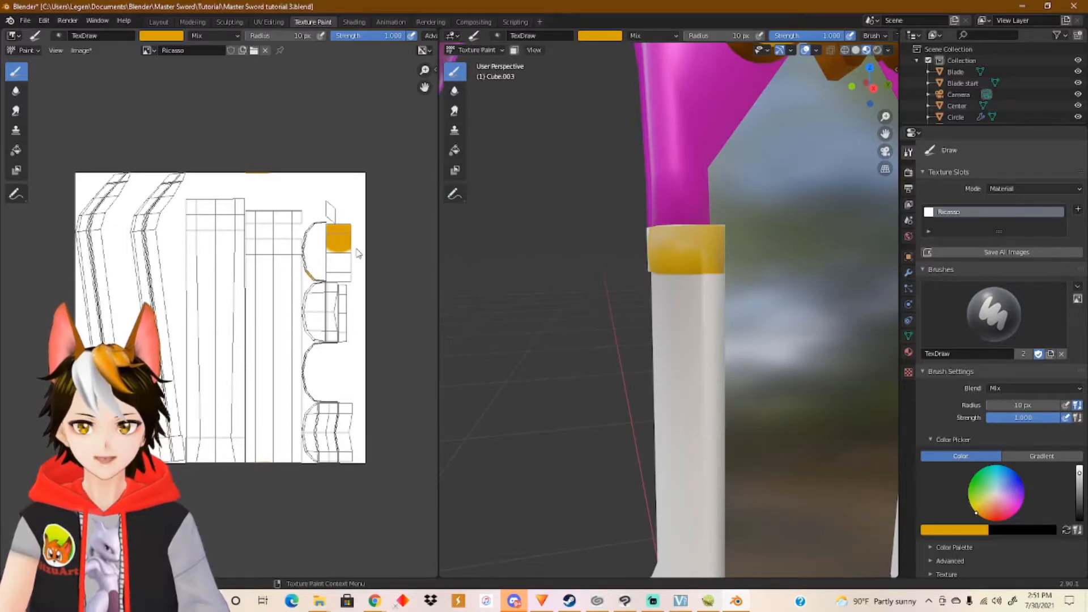
Fill the rest of the collar's rectangular UV island and trace the curved strip beside it in gold.
{"action": "scroll", "coordinate": [340, 270], "scroll_direction": "up", "scroll_amount": 3}
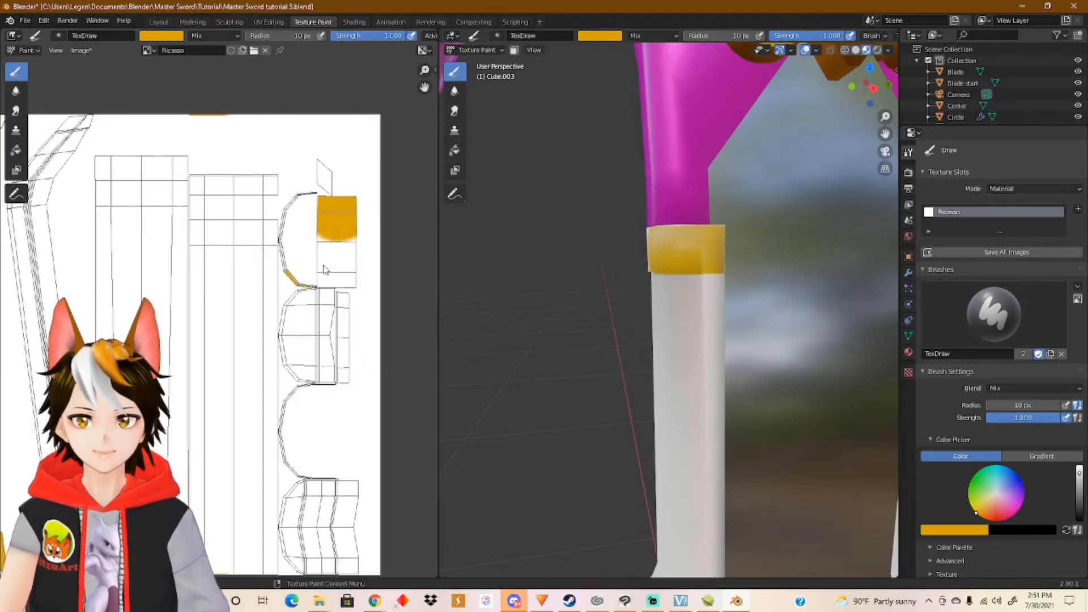
{"action": "mouse_move", "coordinate": [347, 237]}
{"action": "left_mouse_down"}
{"action": "mouse_move", "coordinate": [353, 260]}
{"action": "mouse_move", "coordinate": [329, 280]}
{"action": "mouse_move", "coordinate": [321, 266]}
{"action": "mouse_move", "coordinate": [349, 290]}
{"action": "left_mouse_up"}
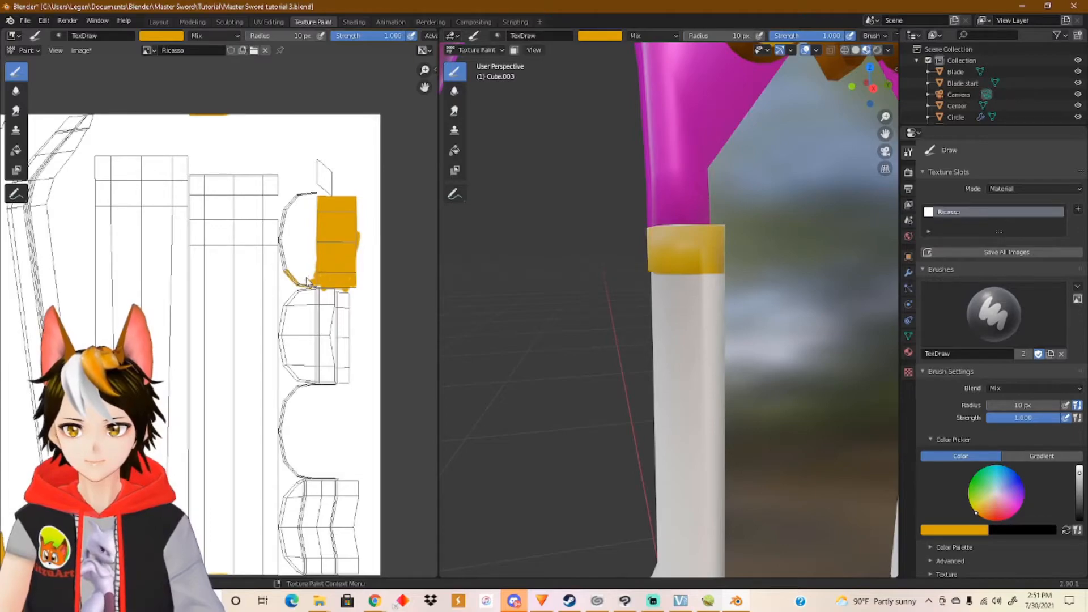
{"action": "left_click_drag", "start_coordinate": [282, 225], "coordinate": [314, 193]}
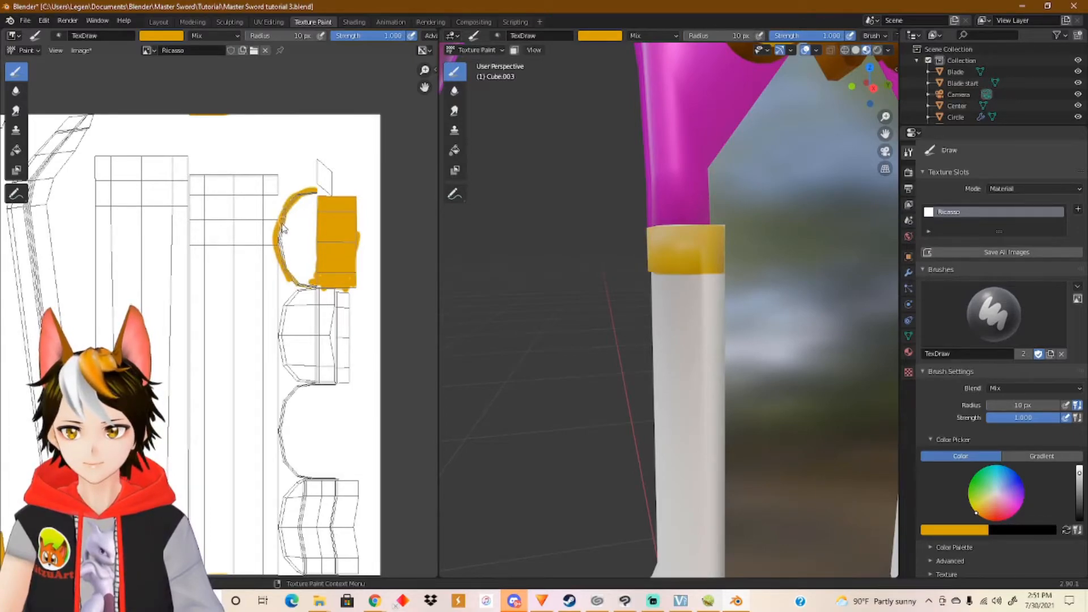
Continue the golden collar band around the opposite side and inner edge of the ricasso edge piece.
{"action": "middle_click_drag", "start_coordinate": [576, 280], "coordinate": [729, 274]}
{"action": "middle_click_drag", "start_coordinate": [644, 290], "coordinate": [719, 245], "text": "shift"}
{"action": "mouse_move", "coordinate": [719, 247]}
{"action": "left_mouse_down"}
{"action": "mouse_move", "coordinate": [705, 245]}
{"action": "mouse_move", "coordinate": [727, 232]}
{"action": "mouse_move", "coordinate": [678, 262]}
{"action": "left_mouse_up"}
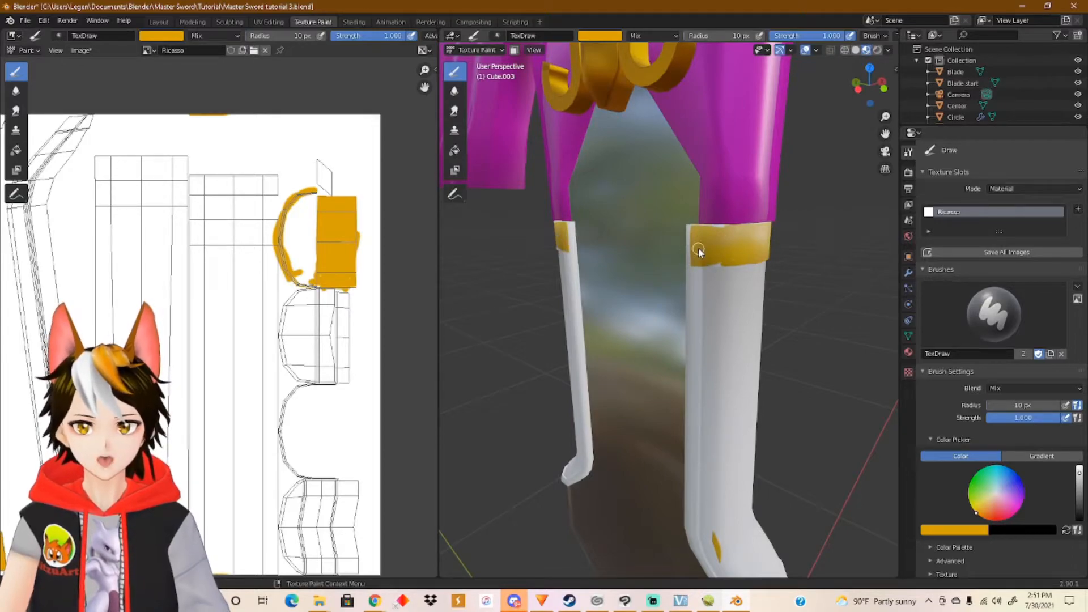
{"action": "scroll", "coordinate": [699, 249], "scroll_direction": "up", "scroll_amount": 3}
{"action": "middle_click_drag", "start_coordinate": [730, 223], "coordinate": [716, 281], "text": "shift"}
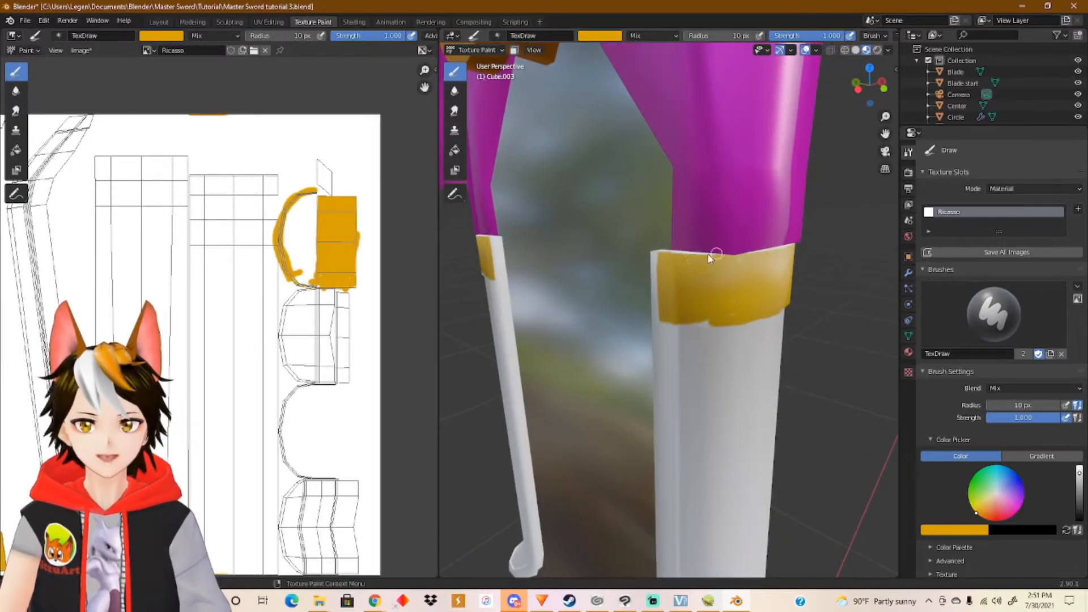
{"action": "mouse_move", "coordinate": [653, 264]}
{"action": "left_mouse_down"}
{"action": "mouse_move", "coordinate": [648, 305]}
{"action": "mouse_move", "coordinate": [655, 266]}
{"action": "left_mouse_up"}
{"action": "middle_click_drag", "start_coordinate": [655, 266], "coordinate": [724, 308]}
{"action": "mouse_move", "coordinate": [724, 307]}
{"action": "left_mouse_down"}
{"action": "mouse_move", "coordinate": [714, 319]}
{"action": "mouse_move", "coordinate": [647, 251]}
{"action": "mouse_move", "coordinate": [645, 316]}
{"action": "mouse_move", "coordinate": [656, 299]}
{"action": "left_mouse_up"}
{"action": "scroll", "coordinate": [631, 381], "scroll_direction": "down", "scroll_amount": 2}
Paint a golden trim along the ricasso piece's inner edge, from the collar down to the flared foot.
{"action": "middle_click_drag", "start_coordinate": [144, 360], "coordinate": [303, 321]}
{"action": "mouse_move", "coordinate": [221, 494]}
{"action": "left_mouse_down"}
{"action": "mouse_move", "coordinate": [191, 301]}
{"action": "mouse_move", "coordinate": [230, 512]}
{"action": "mouse_move", "coordinate": [213, 521]}
{"action": "left_mouse_up"}
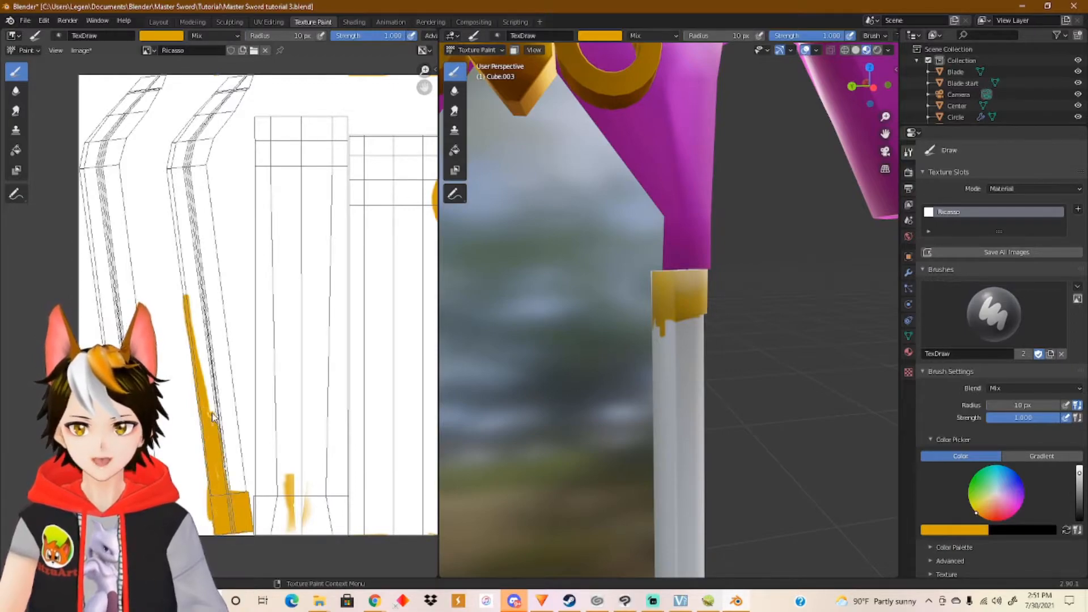
{"action": "middle_click_drag", "start_coordinate": [631, 427], "coordinate": [639, 260], "text": "shift"}
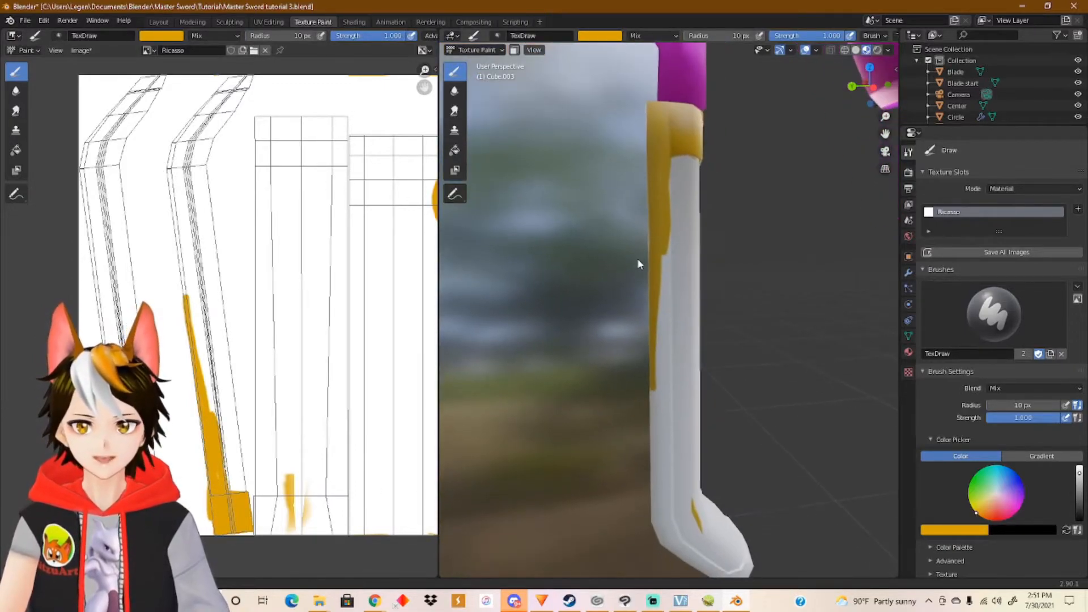
{"action": "mouse_move", "coordinate": [668, 274]}
{"action": "left_mouse_down"}
{"action": "mouse_move", "coordinate": [658, 440]}
{"action": "mouse_move", "coordinate": [669, 469]}
{"action": "mouse_move", "coordinate": [662, 400]}
{"action": "mouse_move", "coordinate": [648, 425]}
{"action": "mouse_move", "coordinate": [661, 519]}
{"action": "left_mouse_up"}
{"action": "middle_click_drag", "start_coordinate": [661, 520], "coordinate": [564, 369], "text": "shift"}
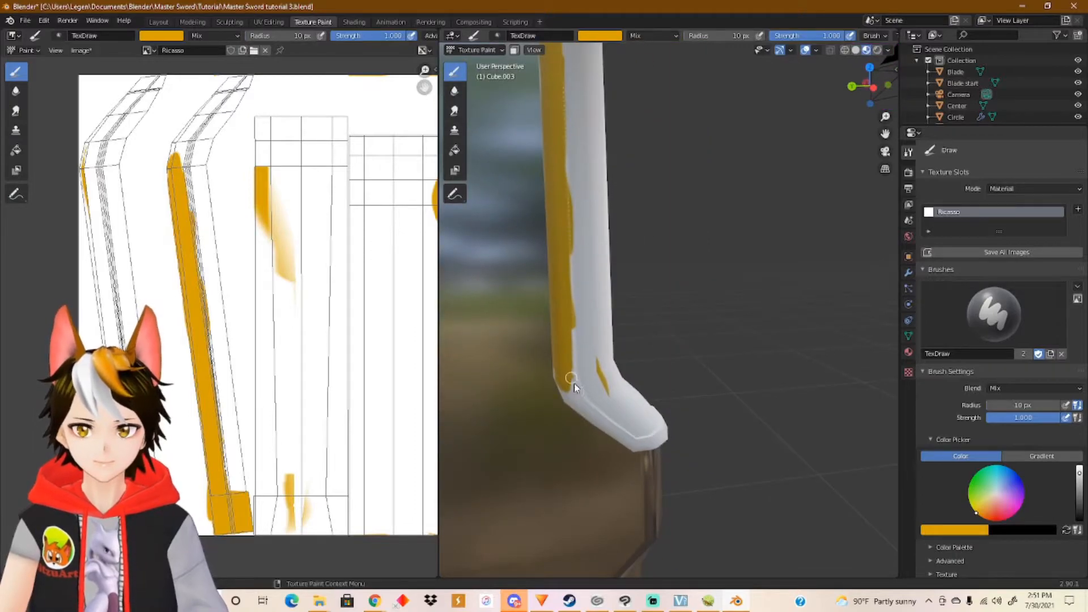
{"action": "mouse_move", "coordinate": [556, 381]}
{"action": "left_mouse_down"}
{"action": "mouse_move", "coordinate": [584, 417]}
{"action": "mouse_move", "coordinate": [628, 438]}
{"action": "left_mouse_up"}
{"action": "left_click_drag", "start_coordinate": [568, 321], "coordinate": [570, 413]}
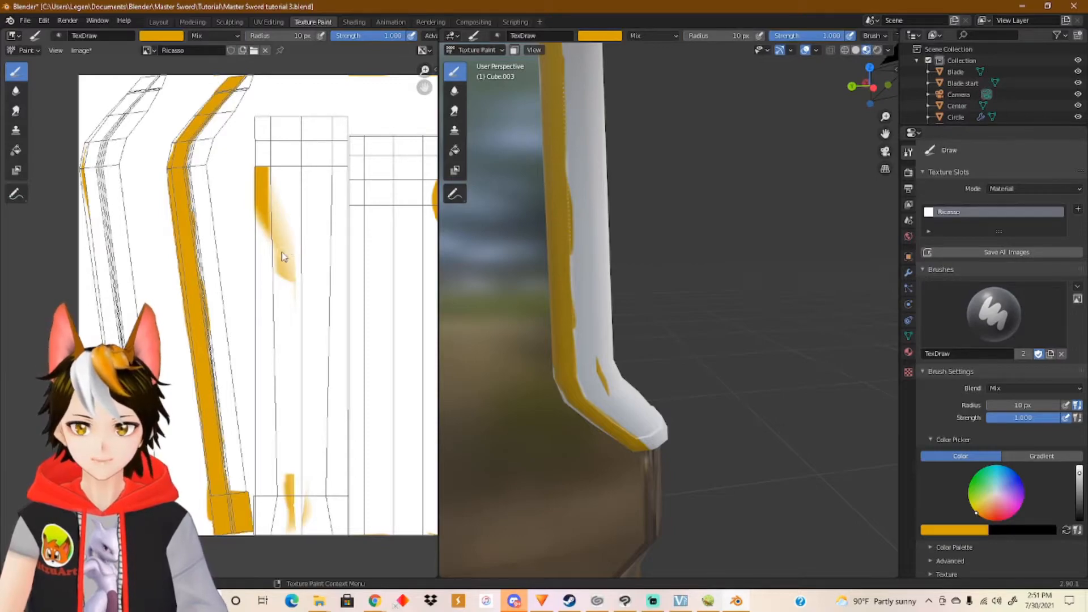
Change the secondary brush colour to white and paint over the stray gold marks on the wide UV island.
{"action": "key", "text": "n"}
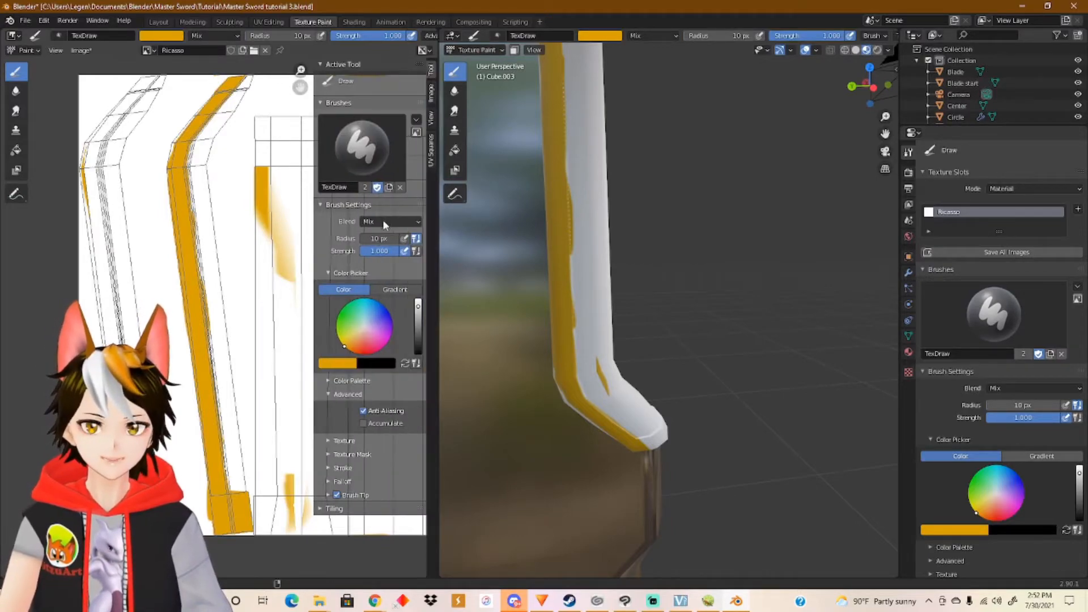
{"action": "left_click", "coordinate": [404, 365]}
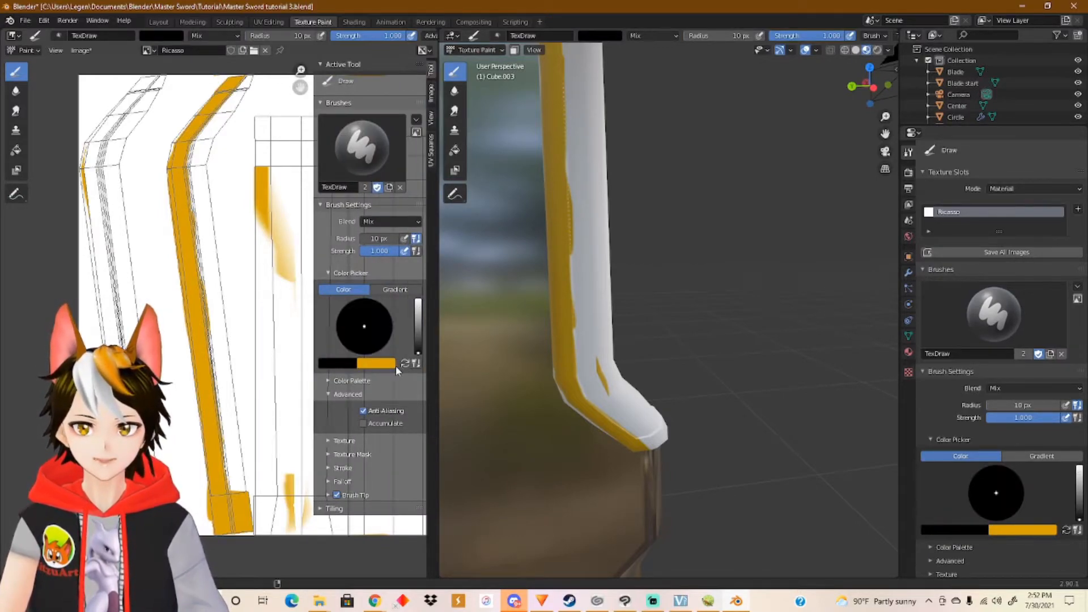
{"action": "left_click_drag", "start_coordinate": [416, 338], "coordinate": [418, 301]}
{"action": "left_click_drag", "start_coordinate": [253, 218], "coordinate": [259, 157]}
{"action": "left_click_drag", "start_coordinate": [284, 220], "coordinate": [292, 270]}
{"action": "left_click_drag", "start_coordinate": [278, 199], "coordinate": [274, 211]}
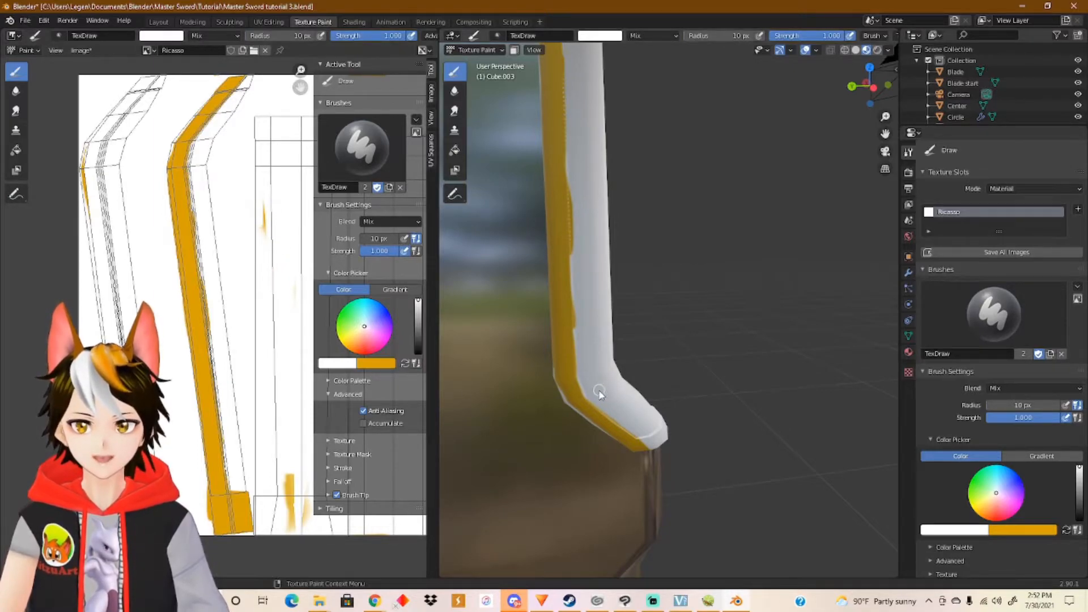
Switch back to the gold colour and paint the rim along the bottom of the ricasso piece's flared foot.
{"action": "left_click", "coordinate": [406, 364]}
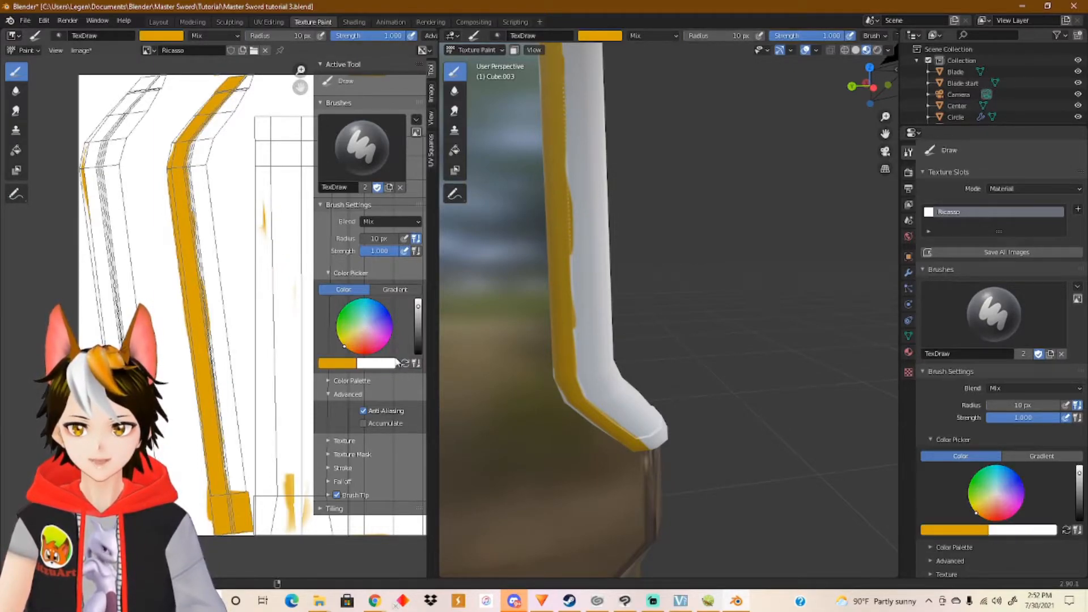
{"action": "middle_click_drag", "start_coordinate": [631, 350], "coordinate": [661, 315]}
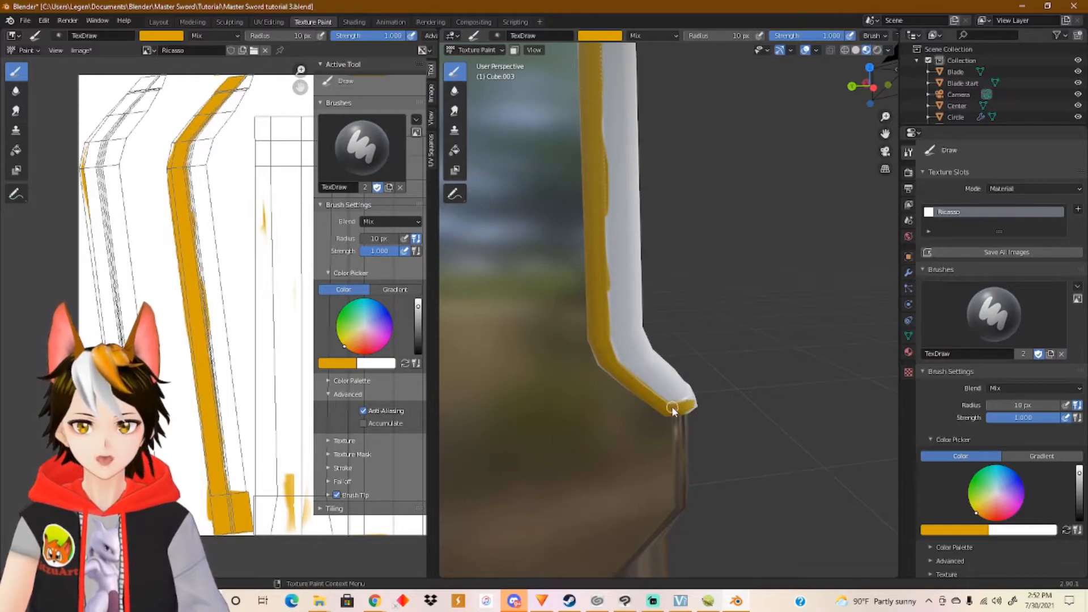
{"action": "mouse_move", "coordinate": [719, 408]}
{"action": "middle_mouse_down"}
{"action": "mouse_move", "coordinate": [721, 418]}
{"action": "mouse_move", "coordinate": [629, 376]}
{"action": "mouse_move", "coordinate": [585, 392]}
{"action": "mouse_move", "coordinate": [658, 396]}
{"action": "mouse_move", "coordinate": [629, 364]}
{"action": "middle_mouse_up"}
{"action": "mouse_move", "coordinate": [610, 369]}
{"action": "left_mouse_down"}
{"action": "mouse_move", "coordinate": [669, 383]}
{"action": "mouse_move", "coordinate": [595, 372]}
{"action": "mouse_move", "coordinate": [697, 374]}
{"action": "mouse_move", "coordinate": [669, 381]}
{"action": "left_mouse_up"}
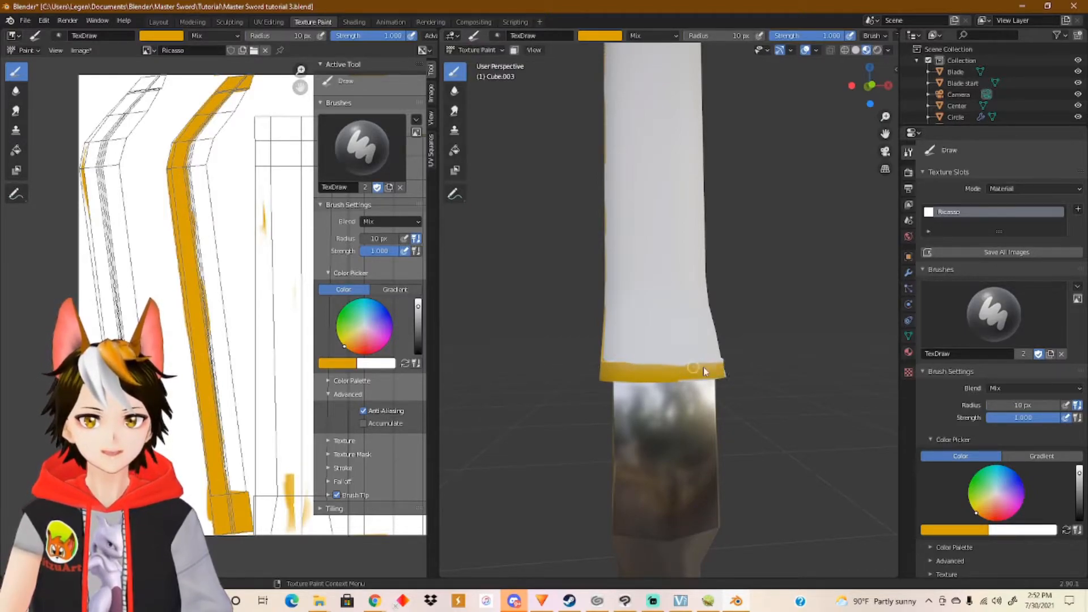
Paint the golden trim on the other side of the ricasso piece, from the foot up its blade-side edge to the collar.
{"action": "mouse_move", "coordinate": [737, 362]}
{"action": "middle_mouse_down"}
{"action": "mouse_move", "coordinate": [591, 375]}
{"action": "mouse_move", "coordinate": [626, 378]}
{"action": "middle_mouse_up"}
{"action": "mouse_move", "coordinate": [661, 375]}
{"action": "left_mouse_down"}
{"action": "mouse_move", "coordinate": [634, 379]}
{"action": "mouse_move", "coordinate": [696, 336]}
{"action": "mouse_move", "coordinate": [717, 277]}
{"action": "mouse_move", "coordinate": [718, 299]}
{"action": "left_mouse_up"}
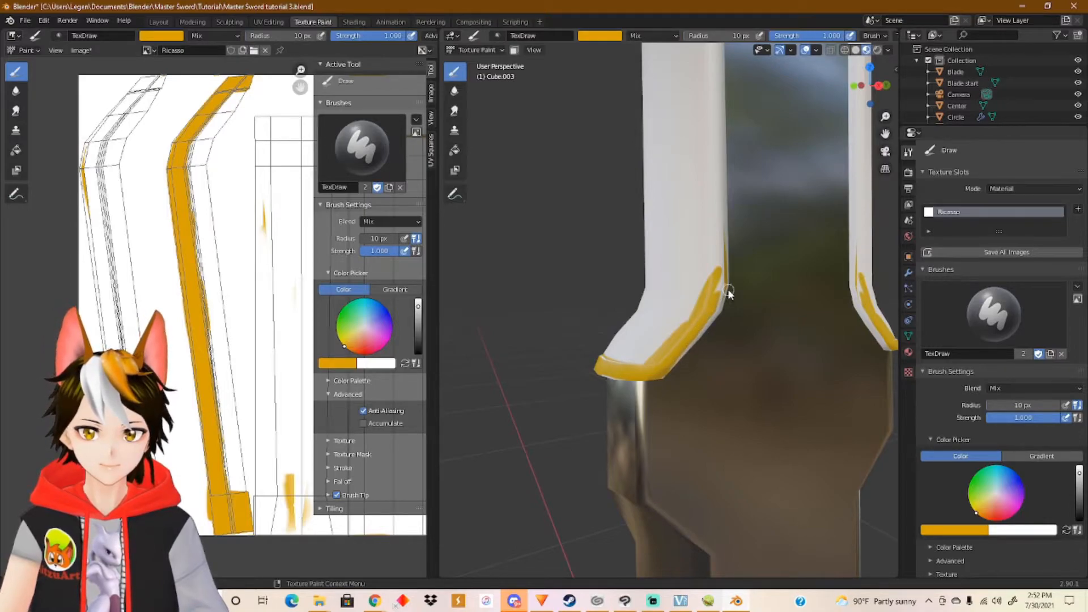
{"action": "mouse_move", "coordinate": [690, 353]}
{"action": "middle_mouse_down"}
{"action": "mouse_move", "coordinate": [633, 342]}
{"action": "mouse_move", "coordinate": [614, 358]}
{"action": "mouse_move", "coordinate": [649, 361]}
{"action": "middle_mouse_up"}
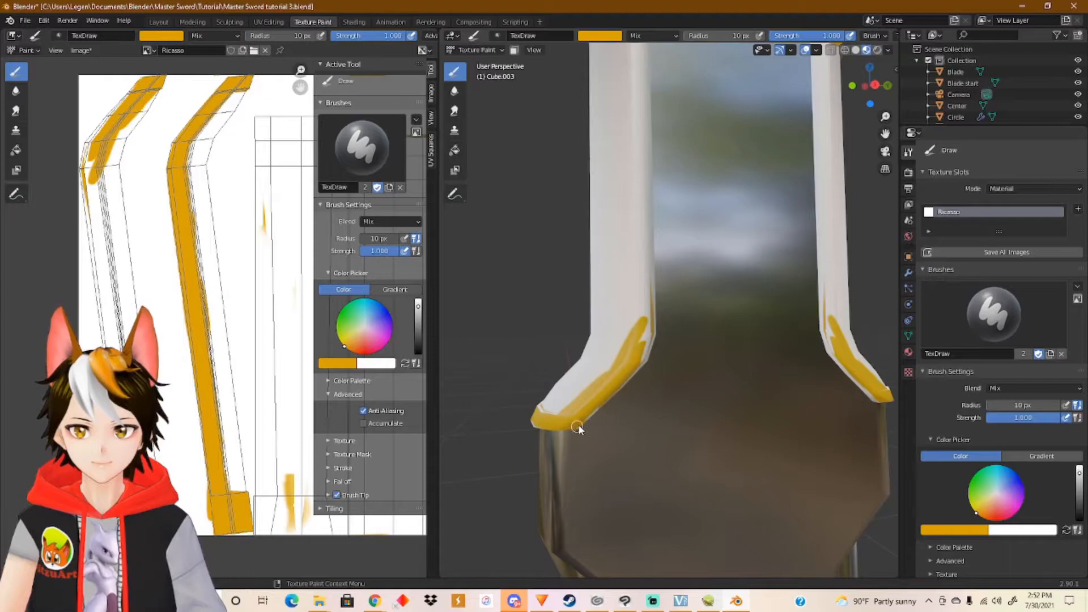
{"action": "left_click_drag", "start_coordinate": [656, 340], "coordinate": [646, 306]}
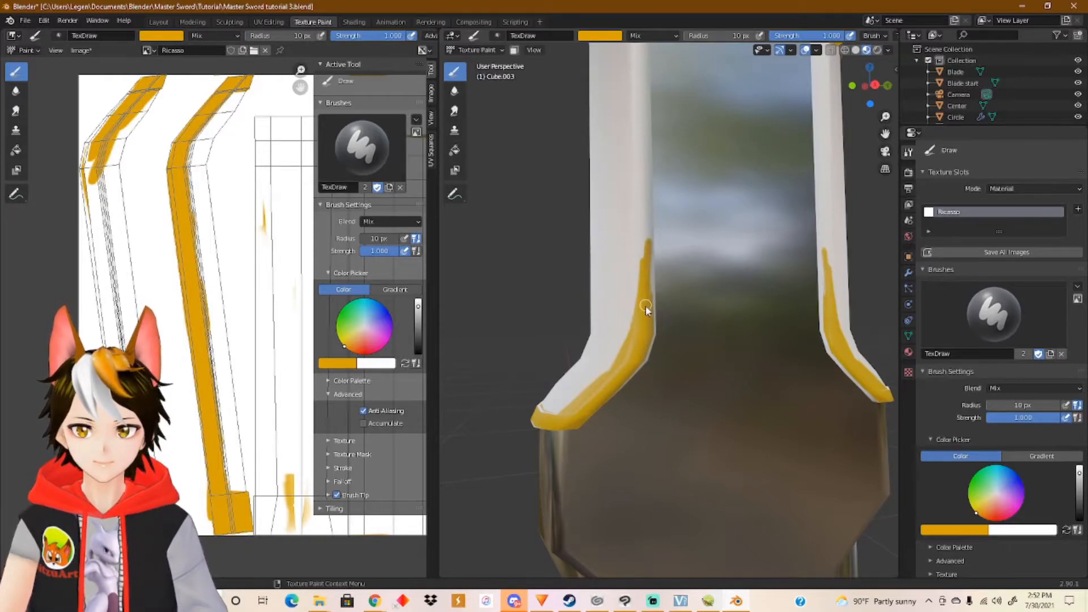
{"action": "middle_click_drag", "start_coordinate": [645, 324], "coordinate": [639, 418], "text": "shift"}
{"action": "left_click_drag", "start_coordinate": [638, 392], "coordinate": [627, 126]}
{"action": "mouse_move", "coordinate": [633, 194]}
{"action": "left_mouse_down"}
{"action": "mouse_move", "coordinate": [631, 147]}
{"action": "mouse_move", "coordinate": [637, 350]}
{"action": "left_mouse_up"}
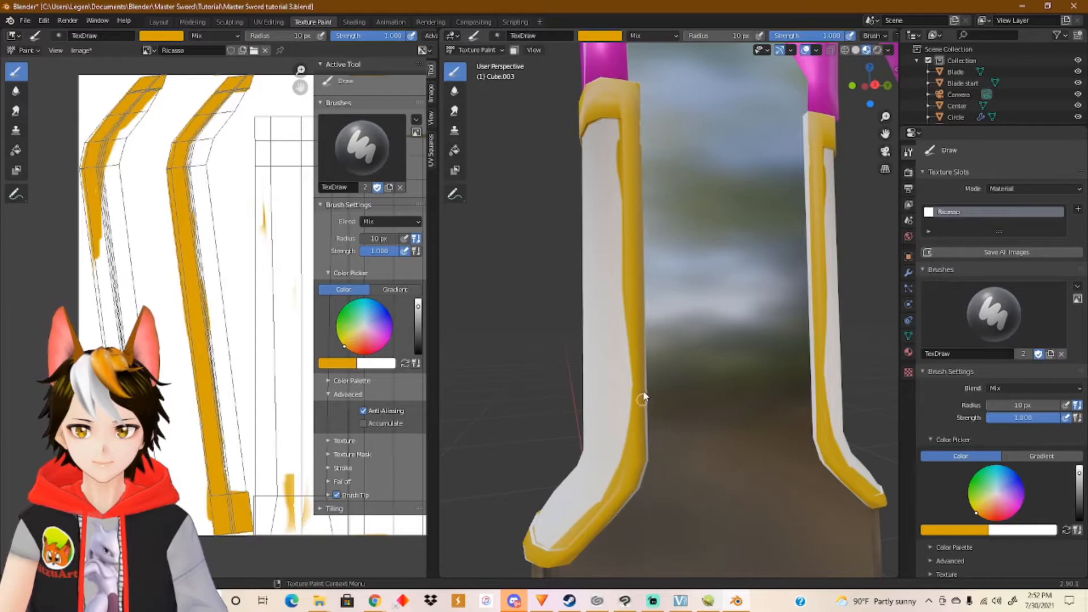
Paint gold along the ricasso piece's inner edge, and cover the wide UV island with gold using a 94 px brush.
{"action": "mouse_move", "coordinate": [639, 481]}
{"action": "middle_mouse_down"}
{"action": "mouse_move", "coordinate": [638, 391]}
{"action": "mouse_move", "coordinate": [576, 432]}
{"action": "mouse_move", "coordinate": [577, 421]}
{"action": "middle_mouse_up"}
{"action": "left_click_drag", "start_coordinate": [600, 226], "coordinate": [611, 439]}
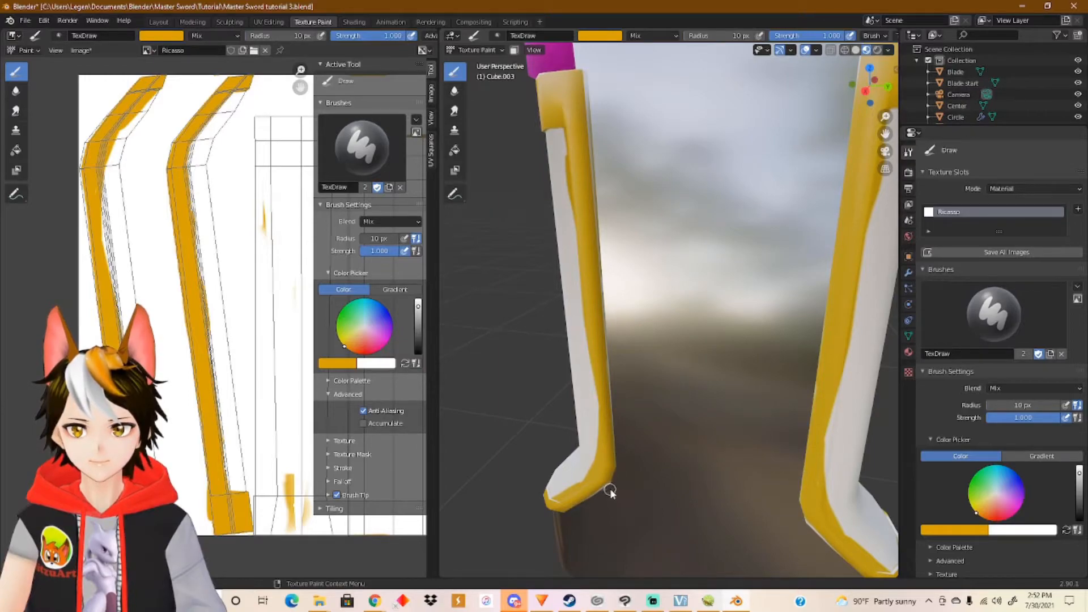
{"action": "scroll", "coordinate": [269, 340], "scroll_direction": "down", "scroll_amount": 2}
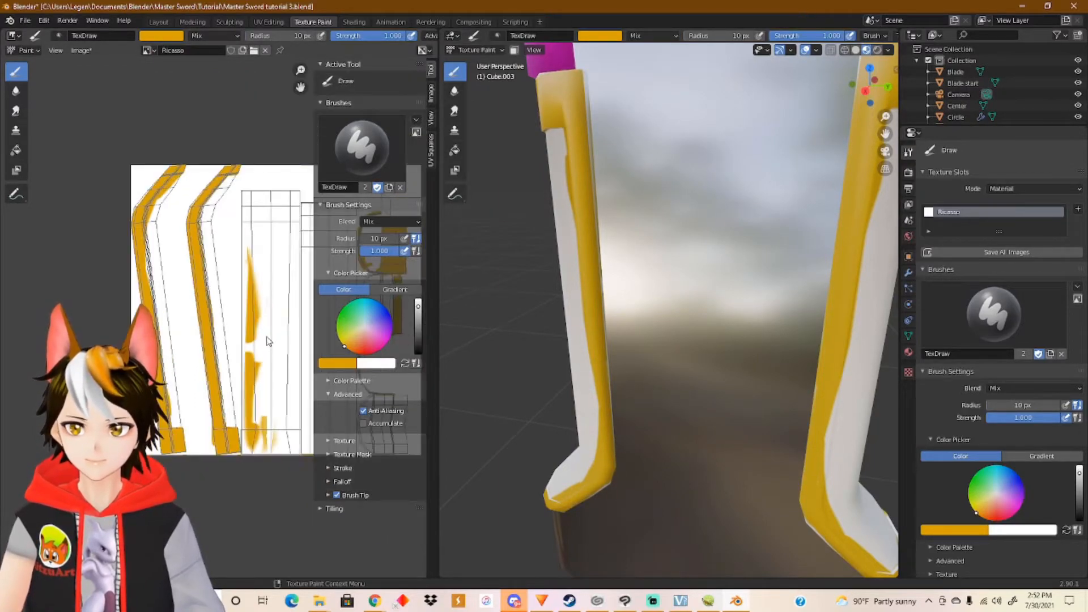
{"action": "middle_click_drag", "start_coordinate": [267, 266], "coordinate": [236, 265]}
{"action": "mouse_move", "coordinate": [216, 244]}
{"action": "left_mouse_down"}
{"action": "mouse_move", "coordinate": [211, 168]}
{"action": "mouse_move", "coordinate": [203, 281]}
{"action": "mouse_move", "coordinate": [242, 232]}
{"action": "left_mouse_up"}
{"action": "key", "text": "ctrl+z"}
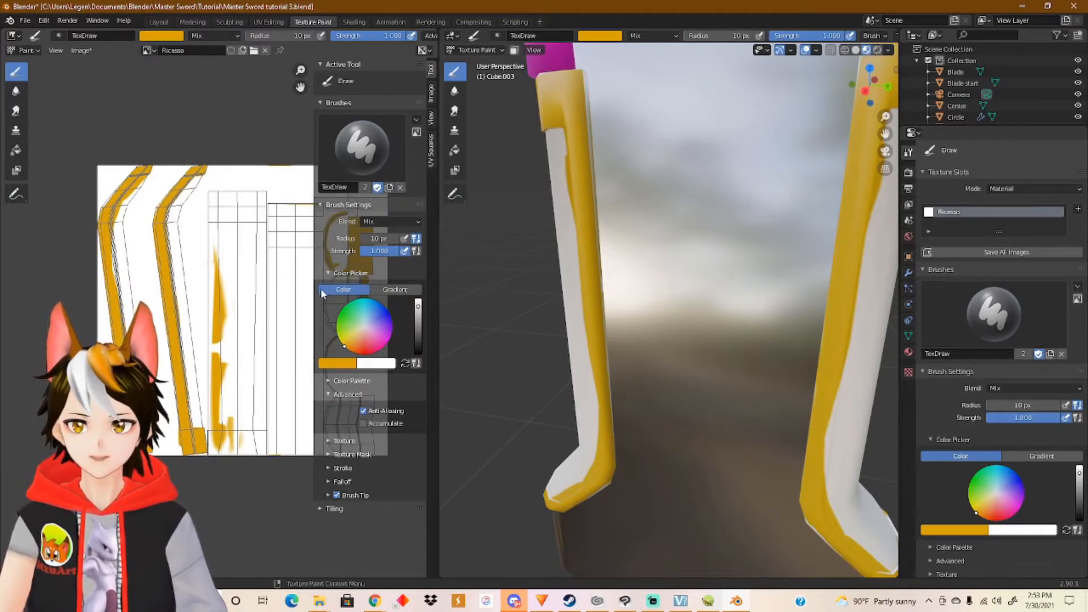
{"action": "left_click_drag", "start_coordinate": [377, 239], "coordinate": [390, 239]}
{"action": "mouse_move", "coordinate": [250, 187]}
{"action": "left_mouse_down"}
{"action": "mouse_move", "coordinate": [221, 238]}
{"action": "mouse_move", "coordinate": [240, 193]}
{"action": "mouse_move", "coordinate": [253, 227]}
{"action": "mouse_move", "coordinate": [230, 353]}
{"action": "mouse_move", "coordinate": [214, 252]}
{"action": "mouse_move", "coordinate": [230, 408]}
{"action": "mouse_move", "coordinate": [245, 300]}
{"action": "left_mouse_up"}
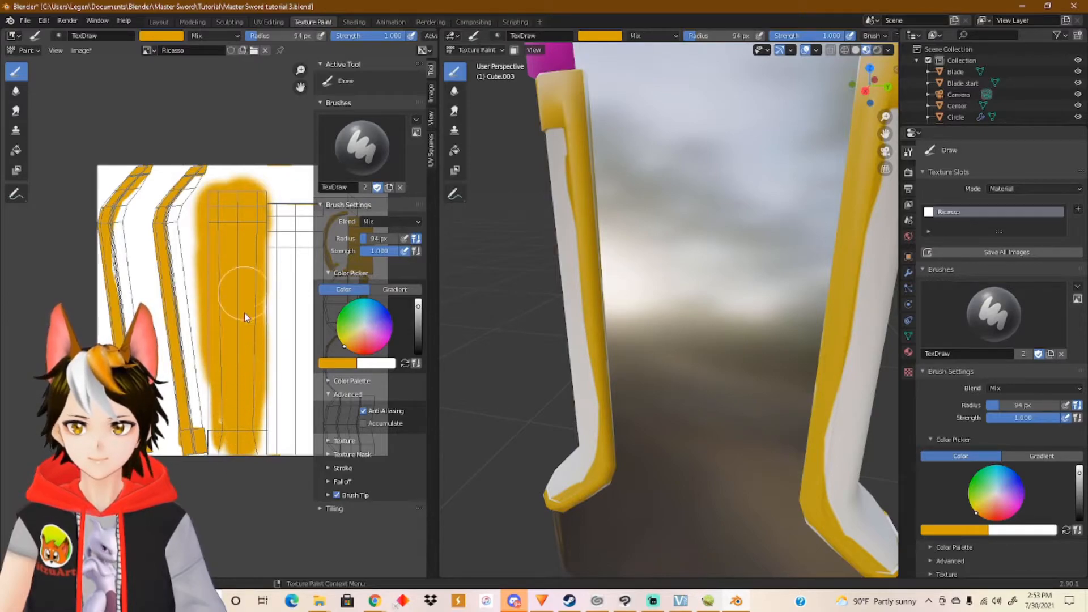
Switch to white and paint over the stray gold on the ricasso's white face, reducing the brush to 24 px near the foot.
{"action": "middle_click_drag", "start_coordinate": [549, 388], "coordinate": [649, 397]}
{"action": "middle_click_drag", "start_coordinate": [595, 418], "coordinate": [645, 388], "text": "shift"}
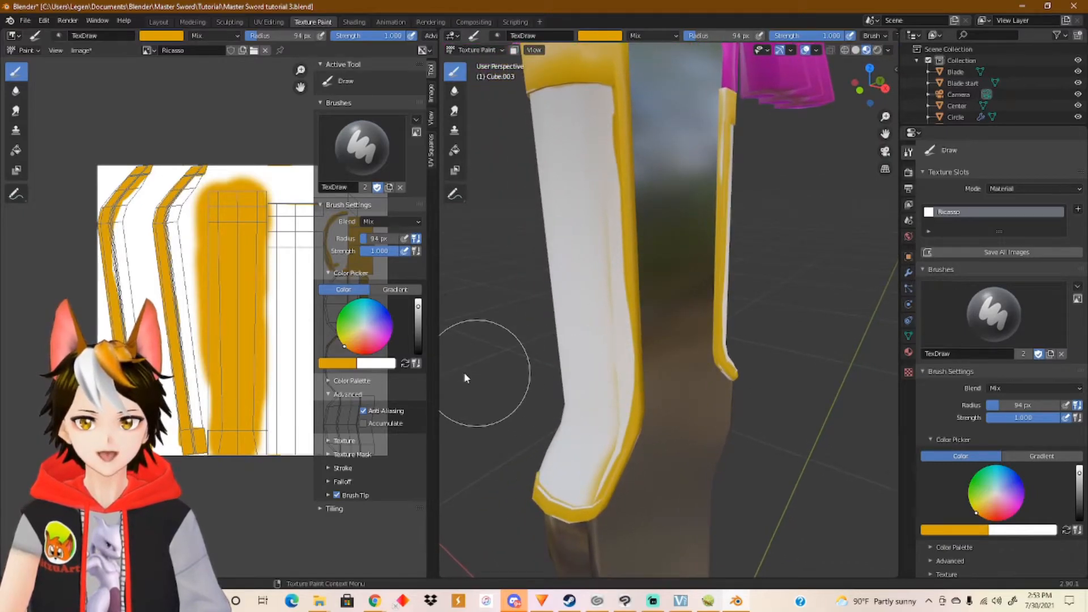
{"action": "left_click", "coordinate": [405, 363]}
{"action": "mouse_move", "coordinate": [570, 318]}
{"action": "left_mouse_down"}
{"action": "mouse_move", "coordinate": [578, 287]}
{"action": "mouse_move", "coordinate": [556, 199]}
{"action": "mouse_move", "coordinate": [571, 389]}
{"action": "mouse_move", "coordinate": [584, 395]}
{"action": "mouse_move", "coordinate": [584, 379]}
{"action": "mouse_move", "coordinate": [558, 430]}
{"action": "left_mouse_up"}
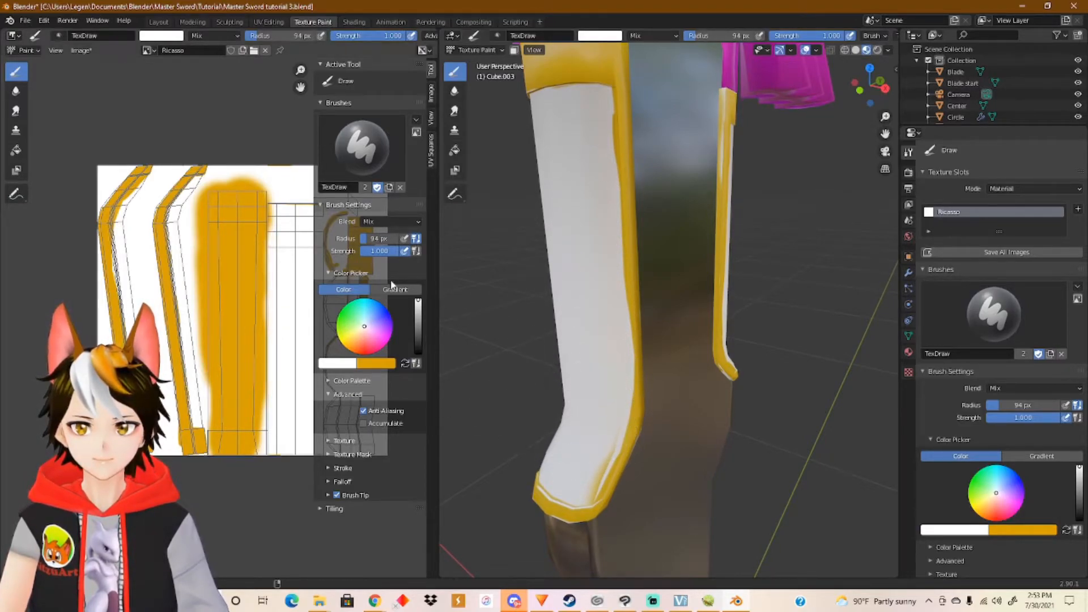
{"action": "left_click_drag", "start_coordinate": [367, 238], "coordinate": [361, 238]}
{"action": "mouse_move", "coordinate": [605, 435]}
{"action": "left_mouse_down"}
{"action": "mouse_move", "coordinate": [589, 479]}
{"action": "mouse_move", "coordinate": [600, 460]}
{"action": "left_mouse_up"}
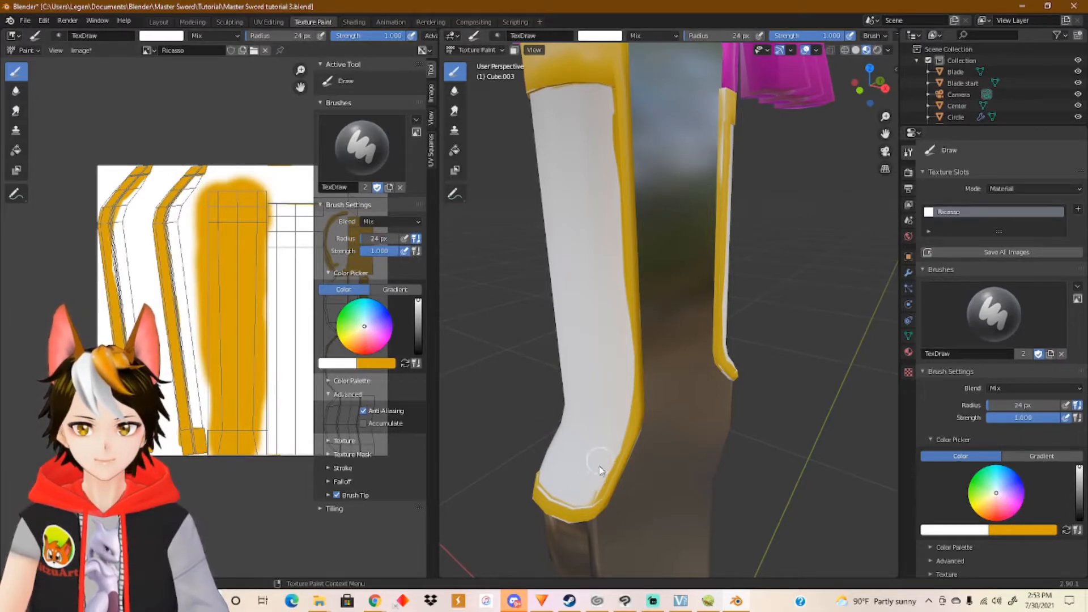
Show the reference image and bring its ricasso collar into view for comparison.
{"action": "middle_click_drag", "start_coordinate": [603, 267], "coordinate": [552, 312]}
{"action": "scroll", "coordinate": [989, 103], "scroll_direction": "down", "scroll_amount": 6}
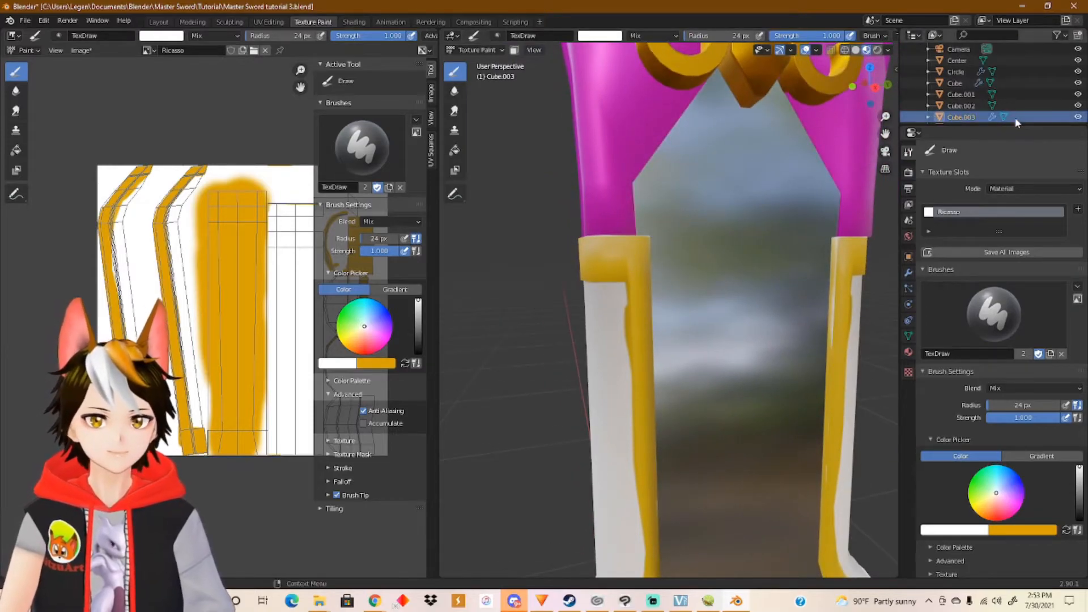
{"action": "left_click", "coordinate": [1078, 103]}
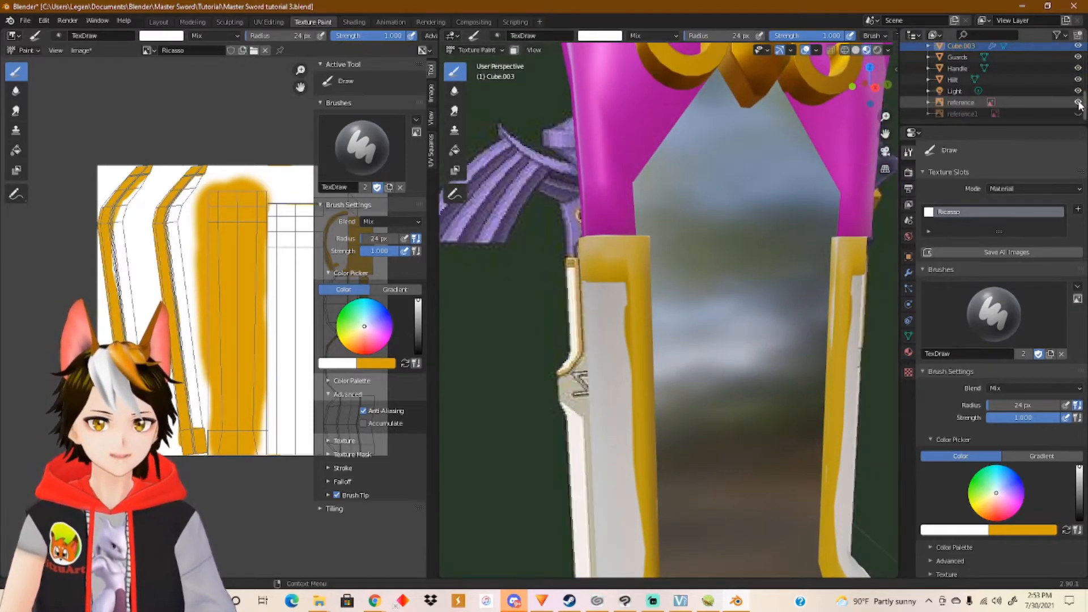
{"action": "middle_click_drag", "start_coordinate": [651, 244], "coordinate": [565, 222]}
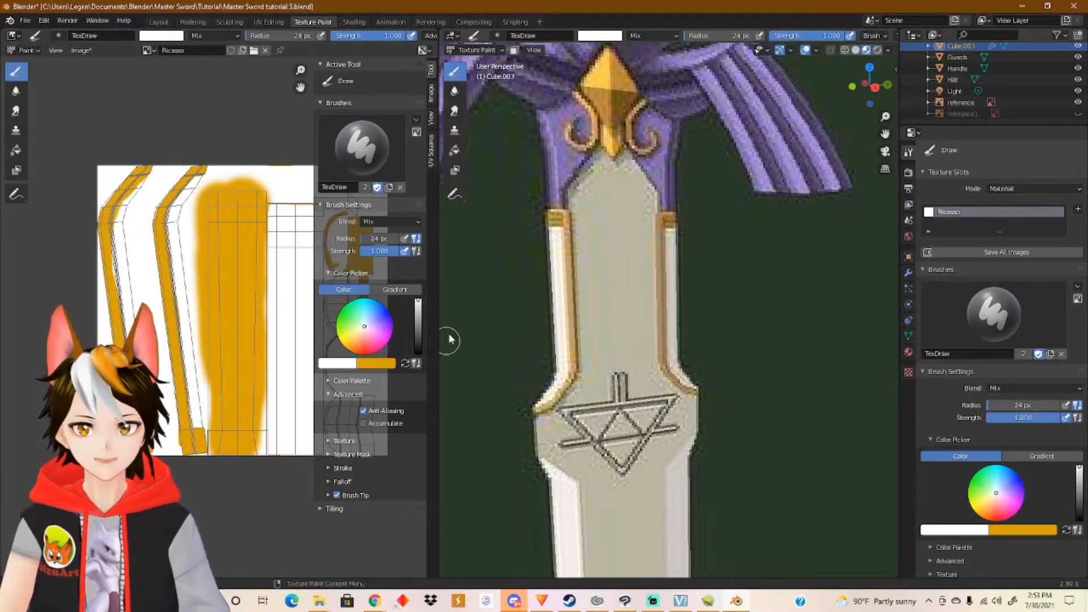
Set the brush to black with a 10 px radius and paint two horizontal stripes across the front of the gold collar.
{"action": "left_click_drag", "start_coordinate": [420, 311], "coordinate": [418, 352]}
{"action": "left_click", "coordinate": [377, 235]}
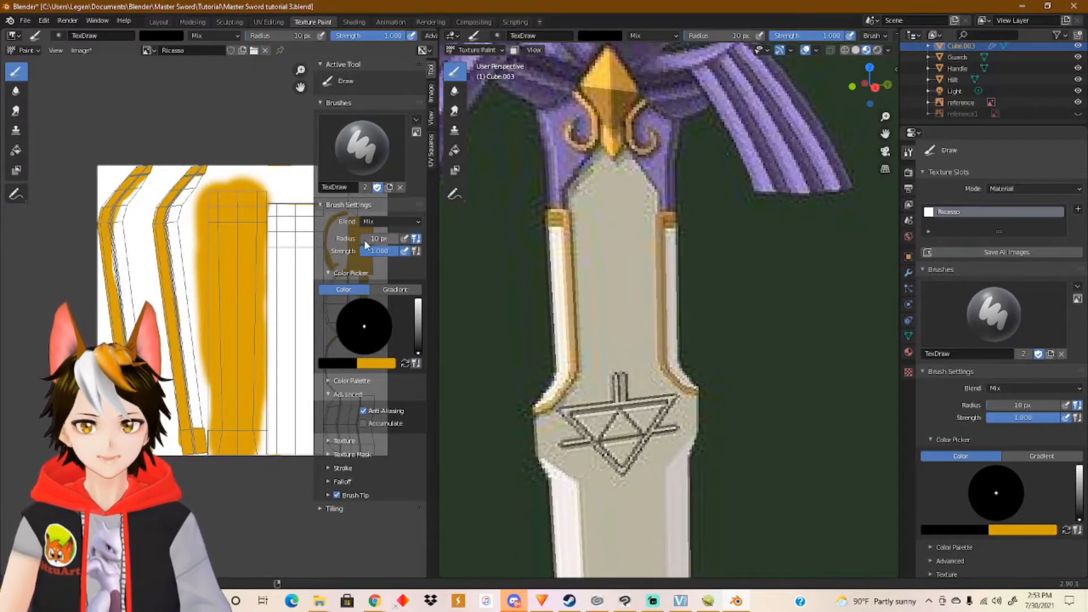
{"action": "scroll", "coordinate": [604, 335], "scroll_direction": "down", "scroll_amount": 4}
{"action": "middle_click_drag", "start_coordinate": [627, 344], "coordinate": [651, 291]}
{"action": "scroll", "coordinate": [602, 333], "scroll_direction": "up", "scroll_amount": 5}
{"action": "scroll", "coordinate": [651, 290], "scroll_direction": "up", "scroll_amount": 3}
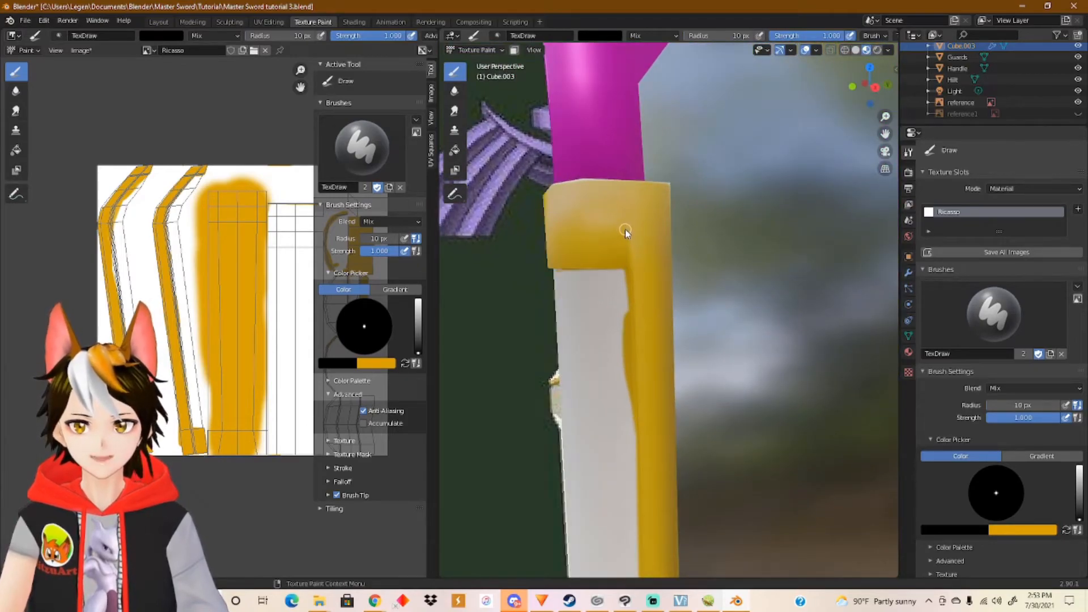
{"action": "left_click_drag", "start_coordinate": [550, 249], "coordinate": [629, 249]}
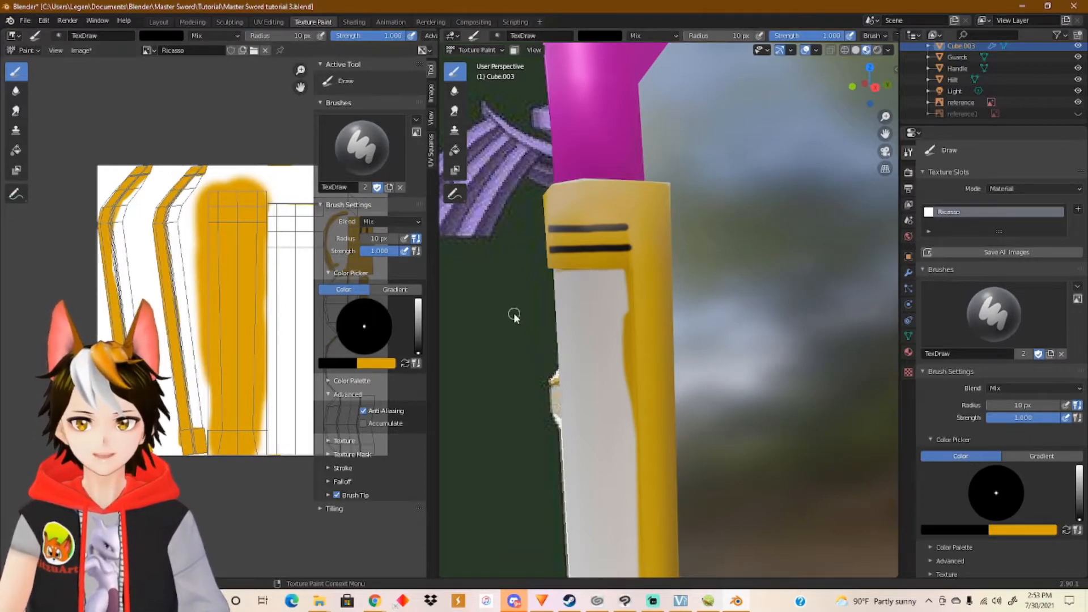
Try to extend the two black stripes across the gold collar's outer side.
{"action": "middle_click_drag", "start_coordinate": [590, 240], "coordinate": [726, 249]}
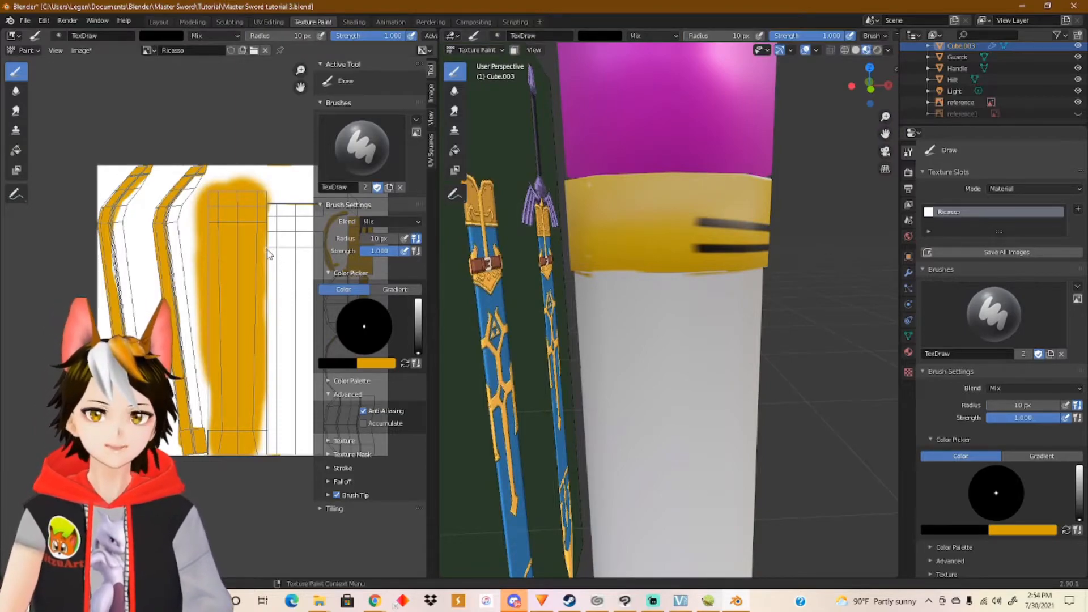
{"action": "key", "text": "n"}
{"action": "scroll", "coordinate": [383, 286], "scroll_direction": "up", "scroll_amount": 4}
{"action": "scroll", "coordinate": [383, 247], "scroll_direction": "down", "scroll_amount": 3}
{"action": "scroll", "coordinate": [363, 248], "scroll_direction": "up", "scroll_amount": 1}
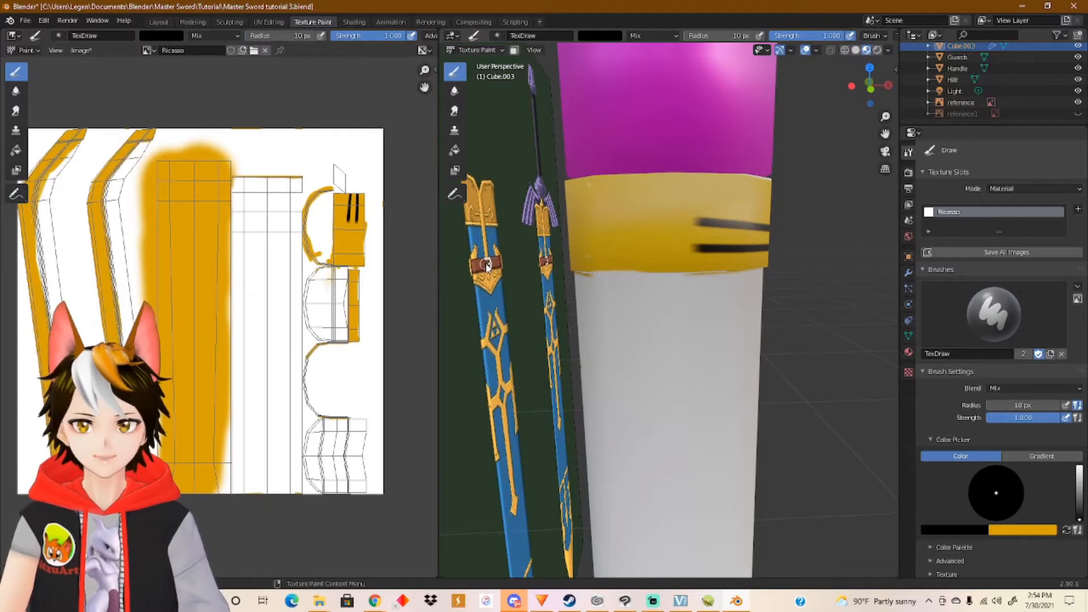
{"action": "left_click_drag", "start_coordinate": [704, 248], "coordinate": [569, 248]}
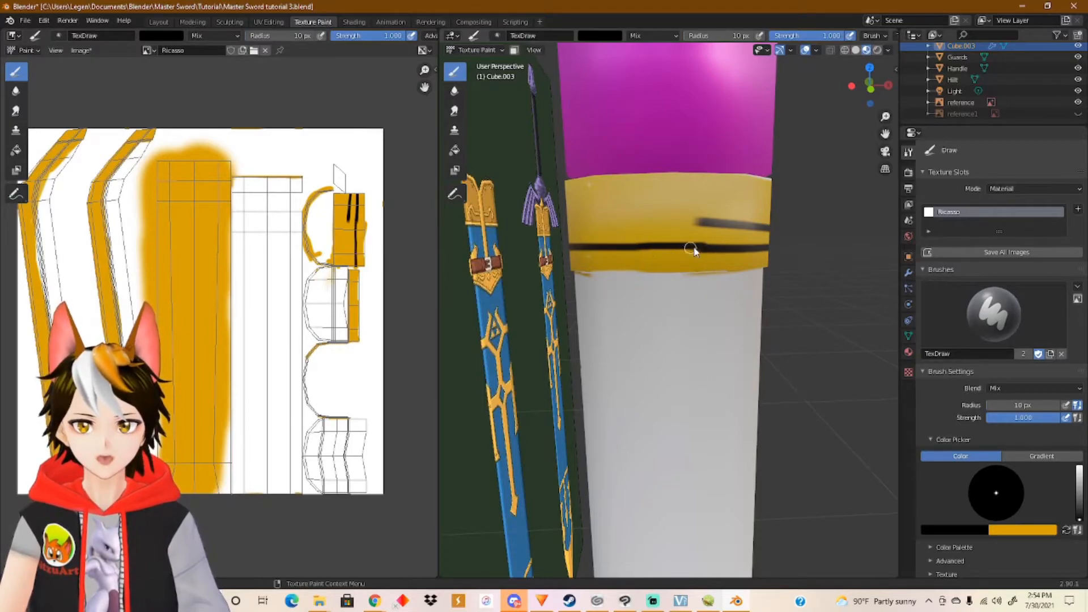
{"action": "left_click_drag", "start_coordinate": [669, 222], "coordinate": [586, 236]}
{"action": "middle_click_drag", "start_coordinate": [647, 244], "coordinate": [591, 263]}
{"action": "key", "text": "ctrl+z"}
{"action": "key", "text": "ctrl+z"}
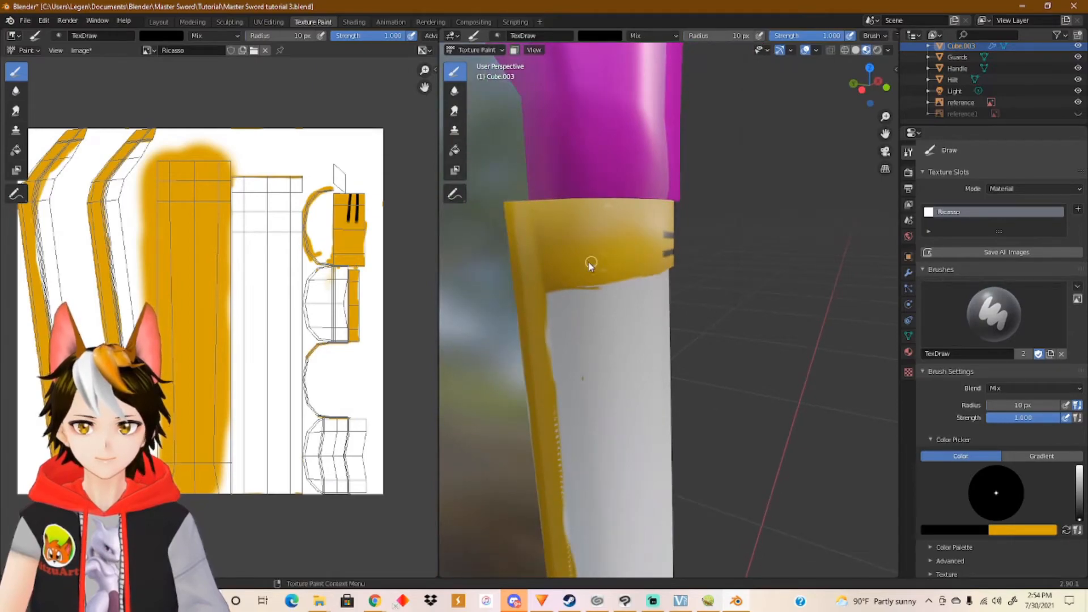
Paint two black stripes across the other face of the gold collar, running to its outer edge.
{"action": "left_click_drag", "start_coordinate": [543, 253], "coordinate": [675, 243]}
{"action": "key", "text": "ctrl+z"}
{"action": "left_click_drag", "start_coordinate": [549, 270], "coordinate": [674, 253]}
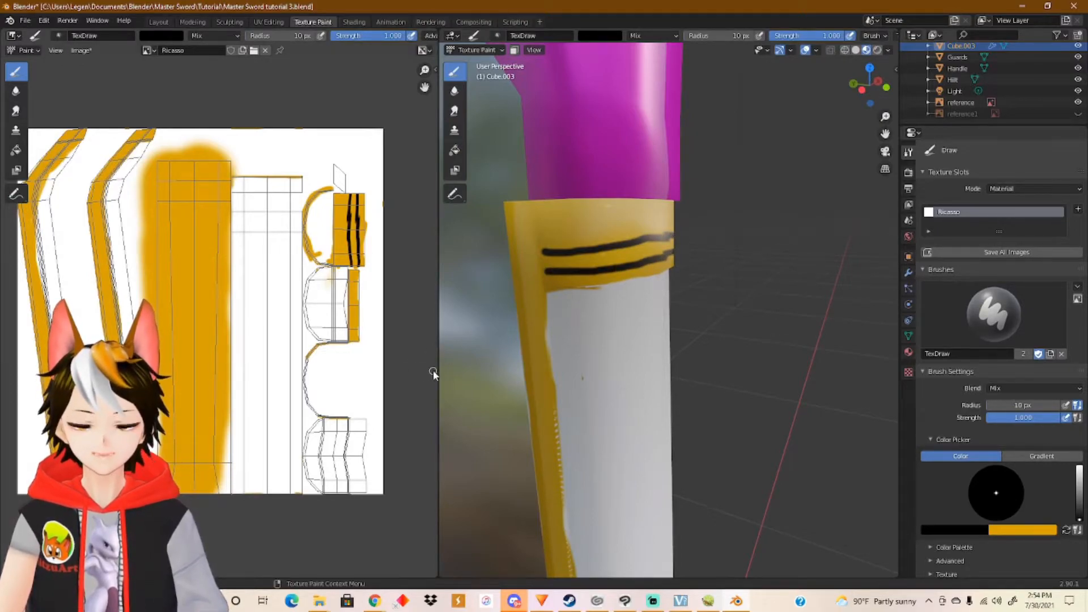
Check the whole painted ricasso and open the image file commands for its texture.
{"action": "scroll", "coordinate": [391, 361], "scroll_direction": "down", "scroll_amount": 1}
{"action": "scroll", "coordinate": [573, 356], "scroll_direction": "down", "scroll_amount": 1}
{"action": "mouse_move", "coordinate": [623, 352]}
{"action": "middle_mouse_down"}
{"action": "mouse_move", "coordinate": [533, 345]}
{"action": "mouse_move", "coordinate": [685, 360]}
{"action": "mouse_move", "coordinate": [687, 381]}
{"action": "mouse_move", "coordinate": [612, 243]}
{"action": "mouse_move", "coordinate": [600, 279]}
{"action": "mouse_move", "coordinate": [540, 265]}
{"action": "middle_mouse_up"}
{"action": "middle_click_drag", "start_coordinate": [723, 303], "coordinate": [661, 335]}
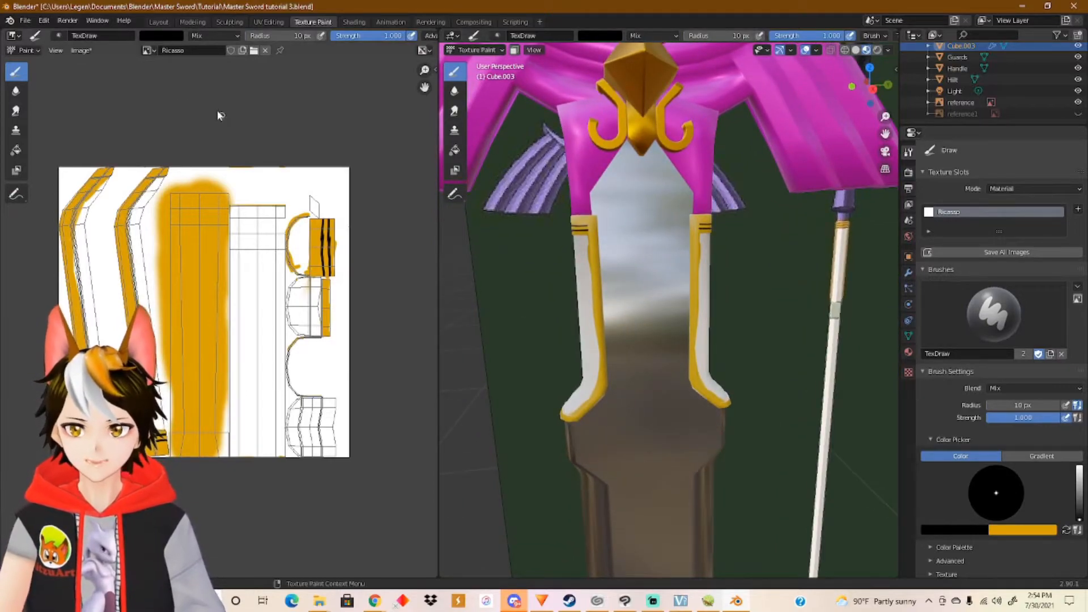
{"action": "left_click", "coordinate": [90, 51]}
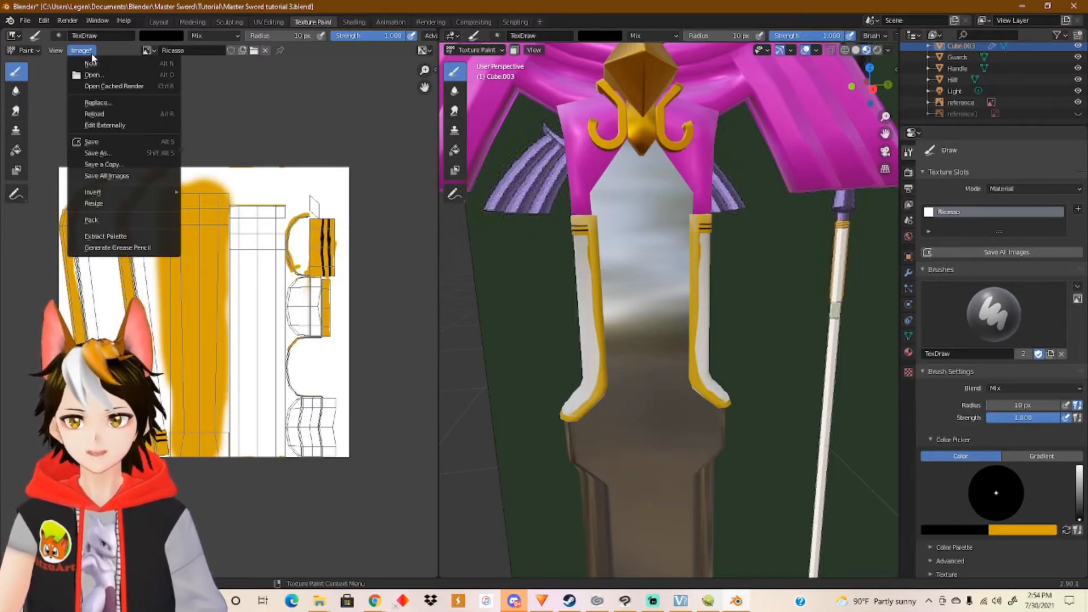
Save the painted texture as the PNG file Ricasso.png in the Tutorial folder.
{"action": "left_click", "coordinate": [108, 161]}
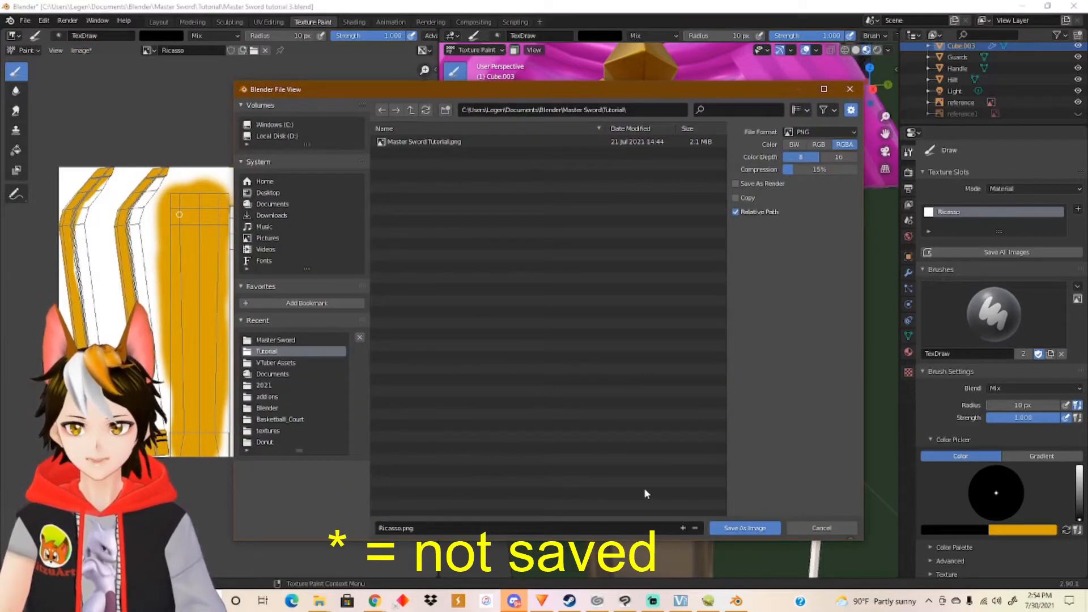
{"action": "left_click", "coordinate": [744, 528]}
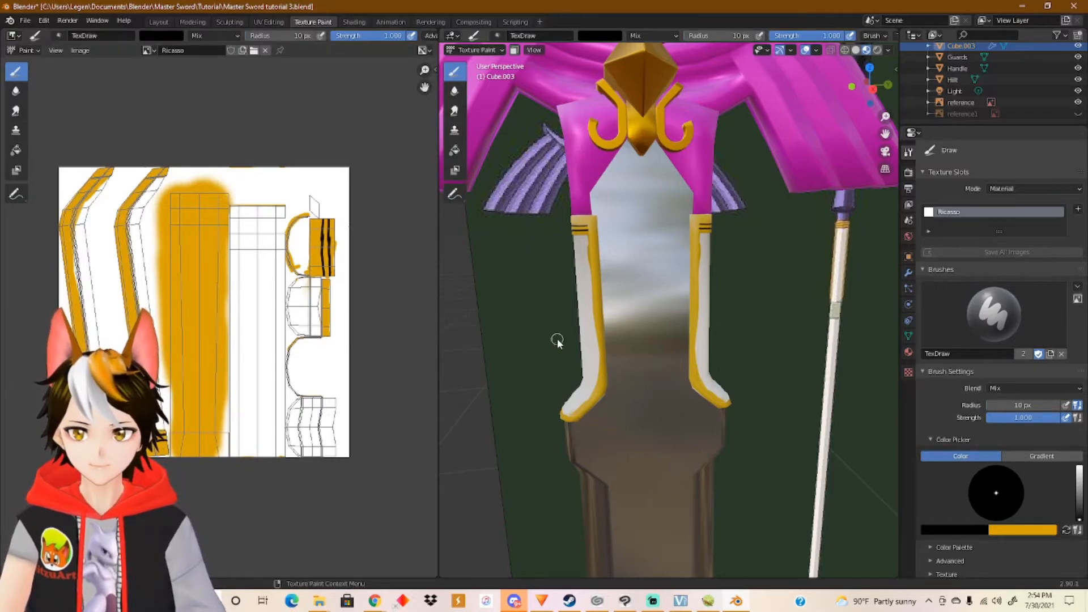
Swap the brush colour from black to orange and paint the bare inner edge at the flared lower end of the ricasso trim.
{"action": "scroll", "coordinate": [633, 384], "scroll_direction": "up", "scroll_amount": 3}
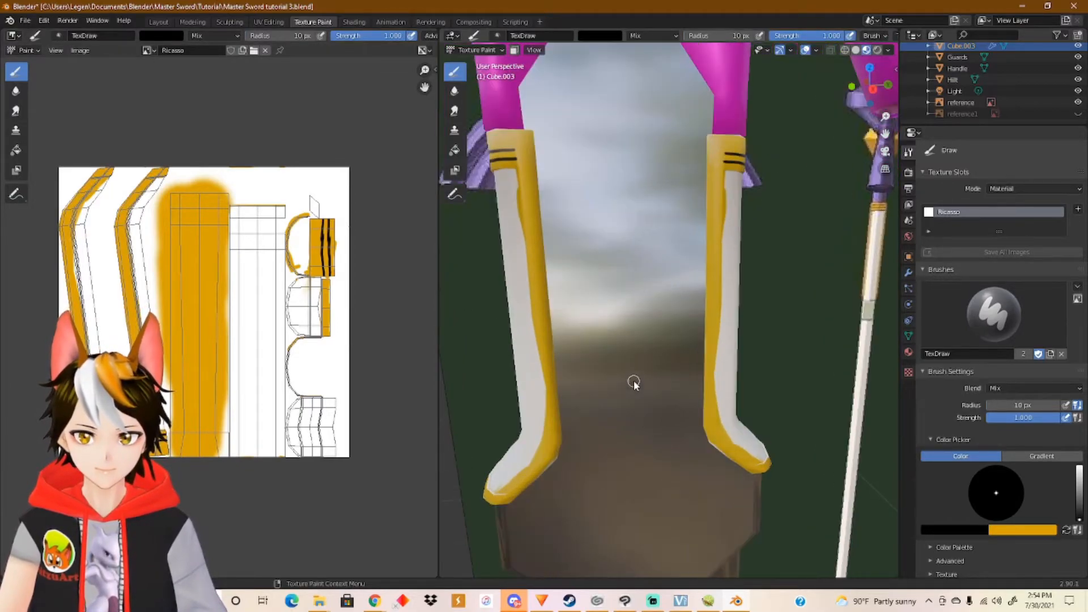
{"action": "middle_click_drag", "start_coordinate": [578, 437], "coordinate": [511, 356]}
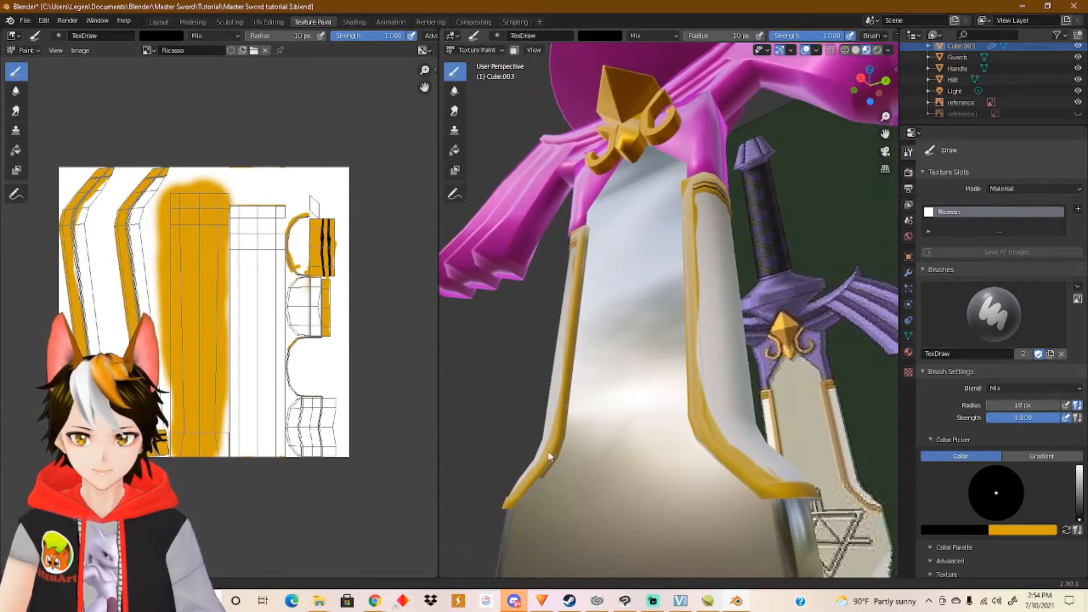
{"action": "middle_click_drag", "start_coordinate": [546, 462], "coordinate": [668, 301], "text": "shift"}
{"action": "scroll", "coordinate": [666, 303], "scroll_direction": "up", "scroll_amount": 2}
{"action": "left_click_drag", "start_coordinate": [640, 346], "coordinate": [681, 304]}
{"action": "key", "text": "ctrl+z"}
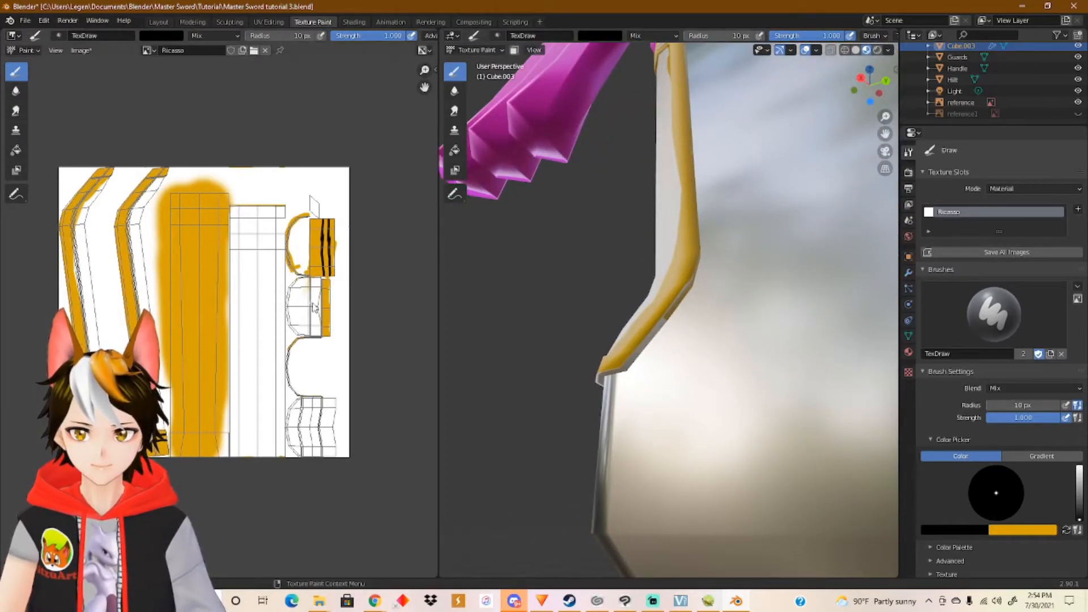
{"action": "key", "text": "n"}
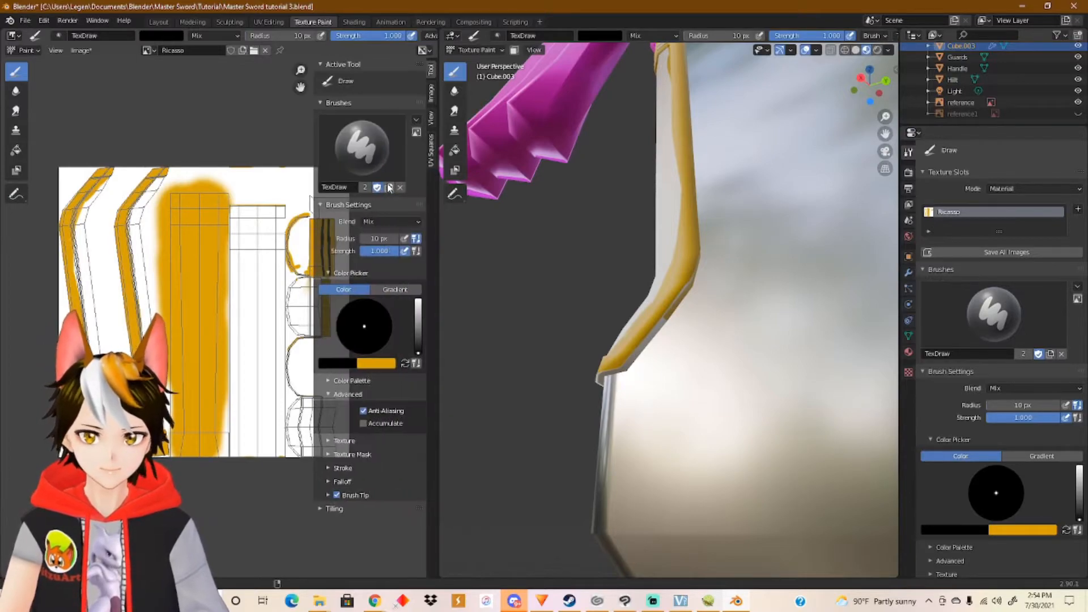
{"action": "left_click", "coordinate": [404, 363]}
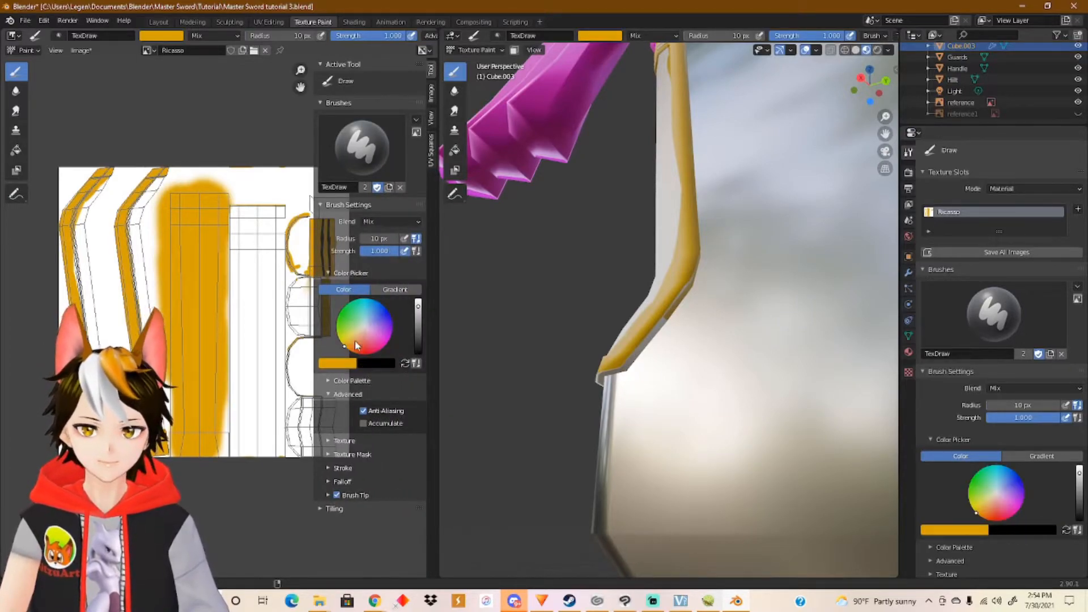
{"action": "key", "text": "n"}
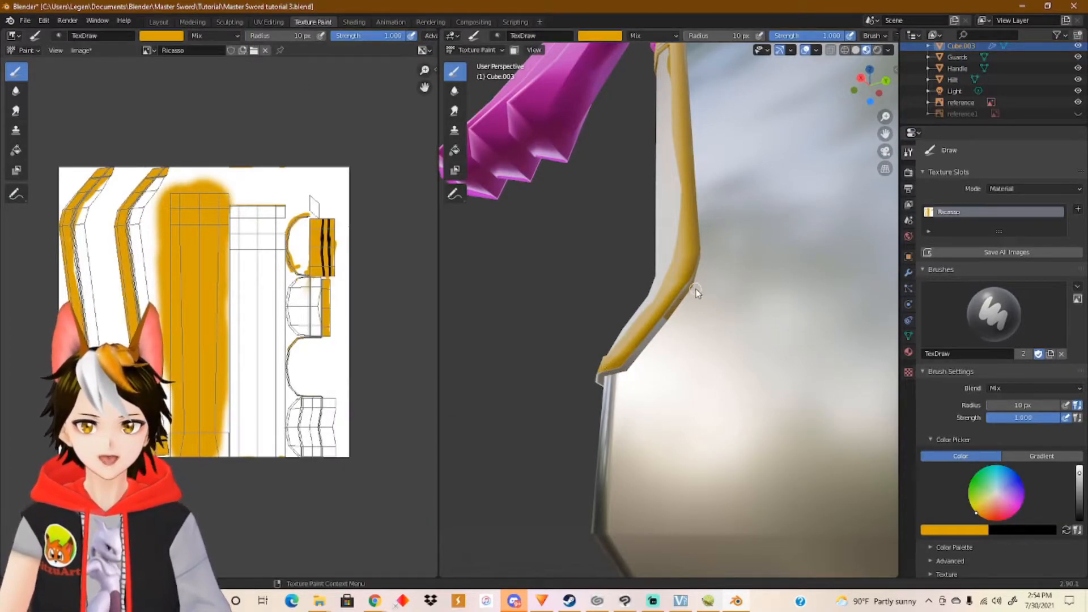
{"action": "mouse_move", "coordinate": [622, 379]}
{"action": "left_mouse_down"}
{"action": "mouse_move", "coordinate": [669, 322]}
{"action": "mouse_move", "coordinate": [618, 378]}
{"action": "left_mouse_up"}
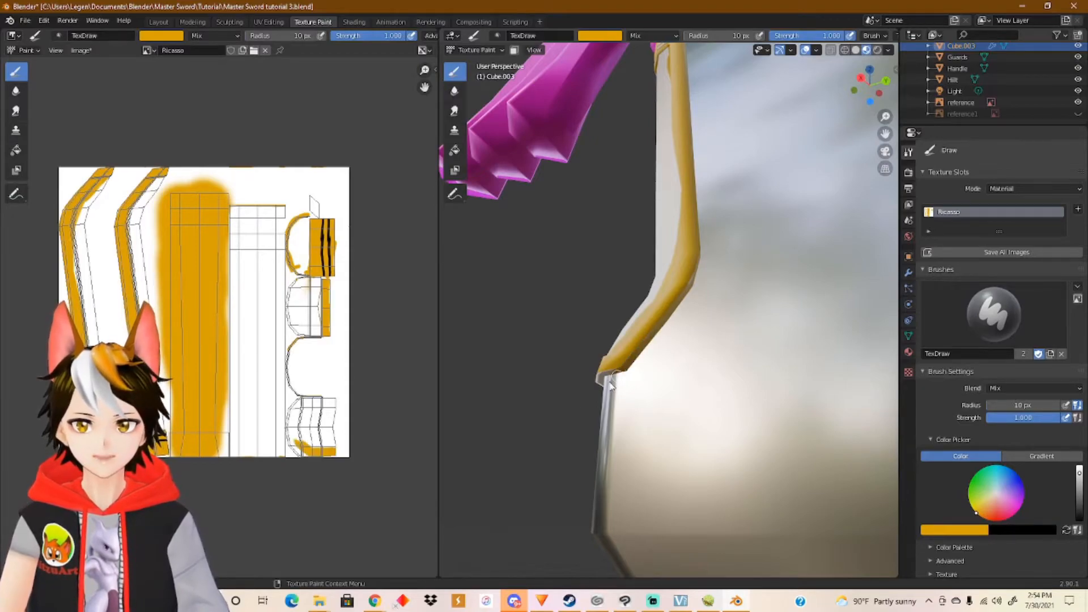
Fill the UV island in the texture's lower-right corner with solid orange and save the Ricasso image.
{"action": "left_click_drag", "start_coordinate": [323, 458], "coordinate": [318, 417]}
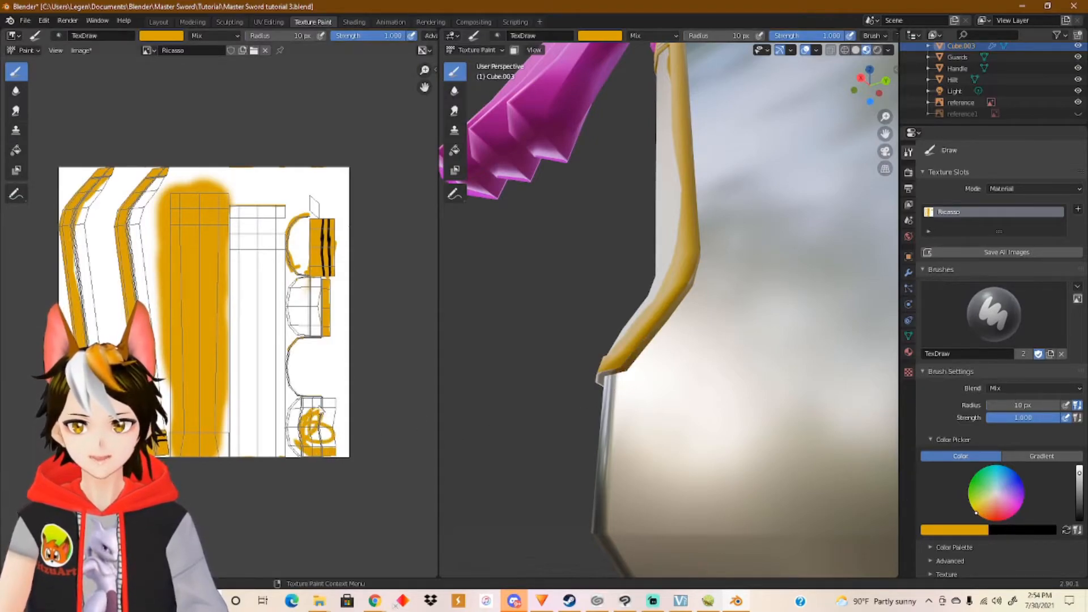
{"action": "scroll", "coordinate": [315, 423], "scroll_direction": "up", "scroll_amount": 5}
{"action": "middle_click_drag", "start_coordinate": [323, 430], "coordinate": [127, 218]}
{"action": "mouse_move", "coordinate": [240, 245]}
{"action": "left_mouse_down"}
{"action": "mouse_move", "coordinate": [230, 300]}
{"action": "mouse_move", "coordinate": [284, 377]}
{"action": "mouse_move", "coordinate": [249, 414]}
{"action": "mouse_move", "coordinate": [263, 423]}
{"action": "left_mouse_up"}
{"action": "middle_click_drag", "start_coordinate": [266, 419], "coordinate": [279, 304]}
{"action": "mouse_move", "coordinate": [280, 304]}
{"action": "left_mouse_down"}
{"action": "mouse_move", "coordinate": [272, 420]}
{"action": "mouse_move", "coordinate": [340, 311]}
{"action": "mouse_move", "coordinate": [397, 340]}
{"action": "mouse_move", "coordinate": [349, 291]}
{"action": "left_mouse_up"}
{"action": "scroll", "coordinate": [350, 295], "scroll_direction": "down", "scroll_amount": 4}
{"action": "scroll", "coordinate": [240, 393], "scroll_direction": "up", "scroll_amount": 1}
{"action": "middle_click_drag", "start_coordinate": [131, 279], "coordinate": [287, 440], "text": "shift"}
{"action": "scroll", "coordinate": [308, 347], "scroll_direction": "down", "scroll_amount": 2}
{"action": "middle_click_drag", "start_coordinate": [298, 335], "coordinate": [257, 309], "text": "shift"}
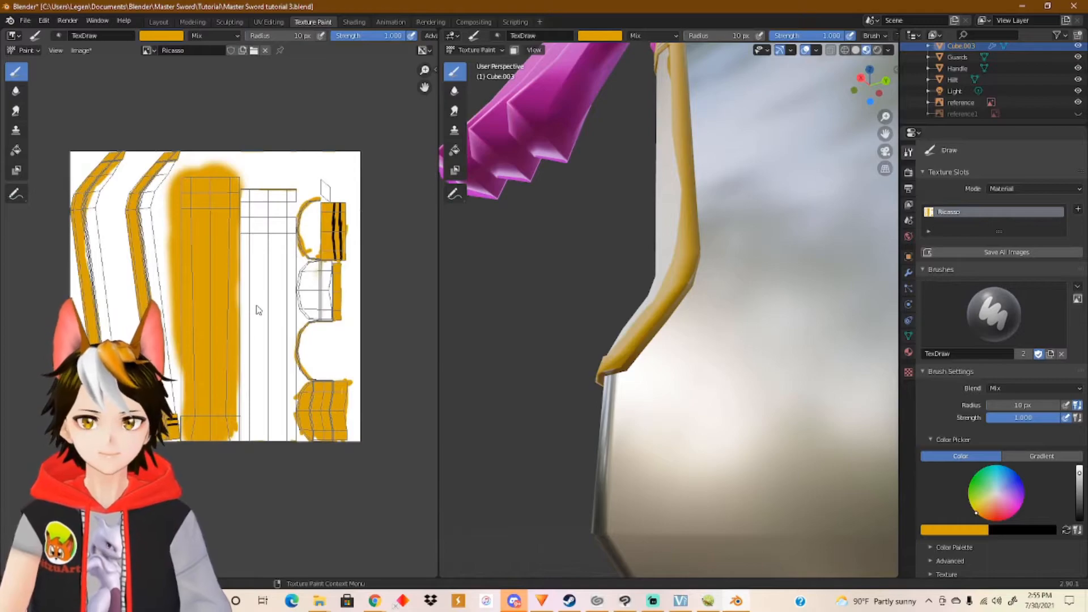
{"action": "left_click", "coordinate": [82, 50]}
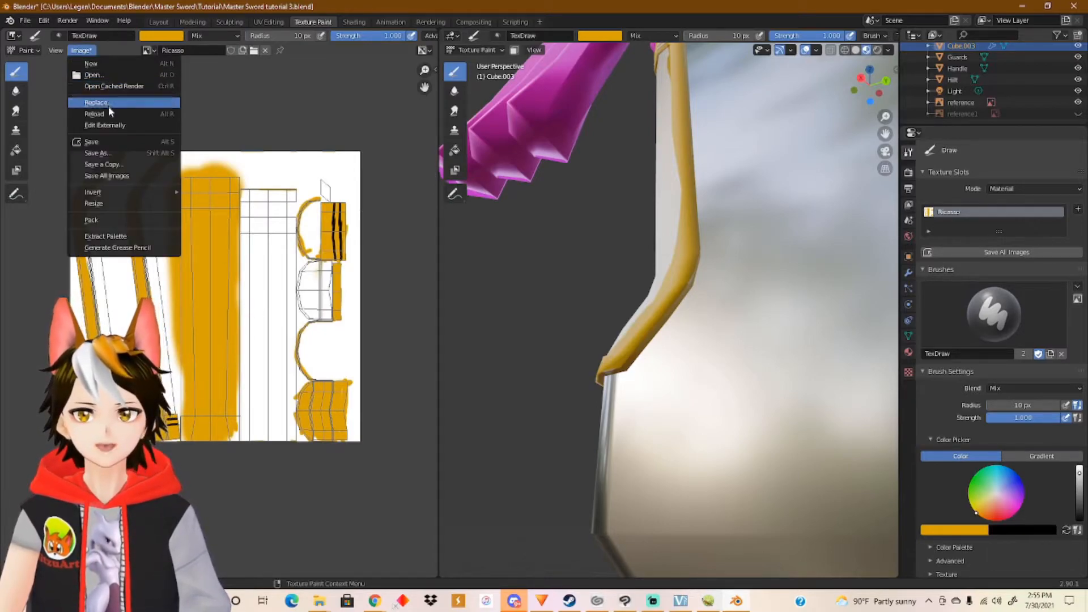
{"action": "left_click", "coordinate": [113, 141]}
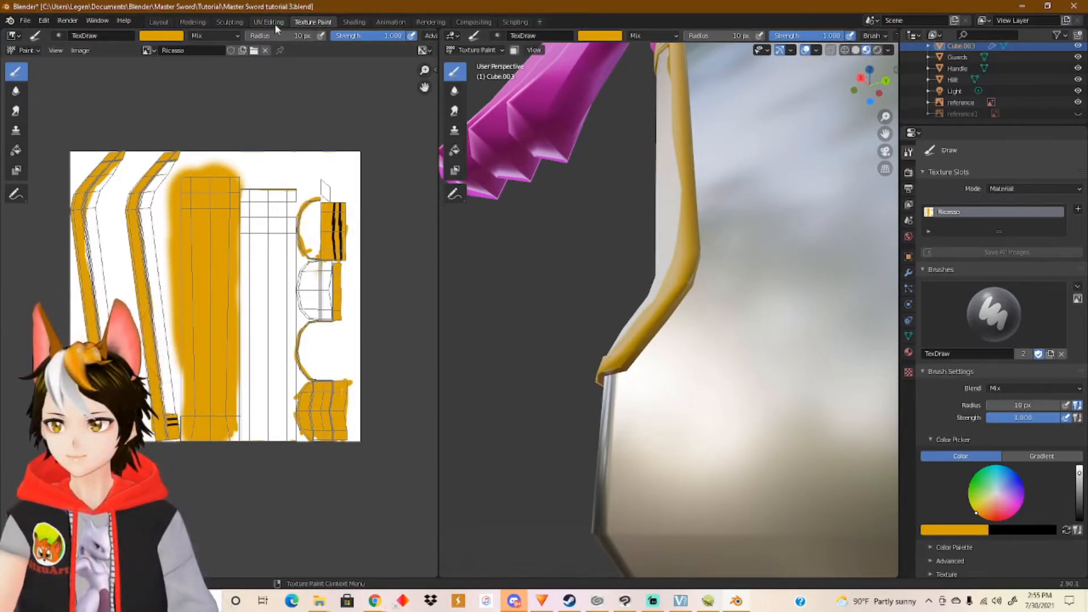
Export the ricasso object's UV layout as the PNG image Cube.003.png into the Tutorial folder.
{"action": "left_click", "coordinate": [274, 23]}
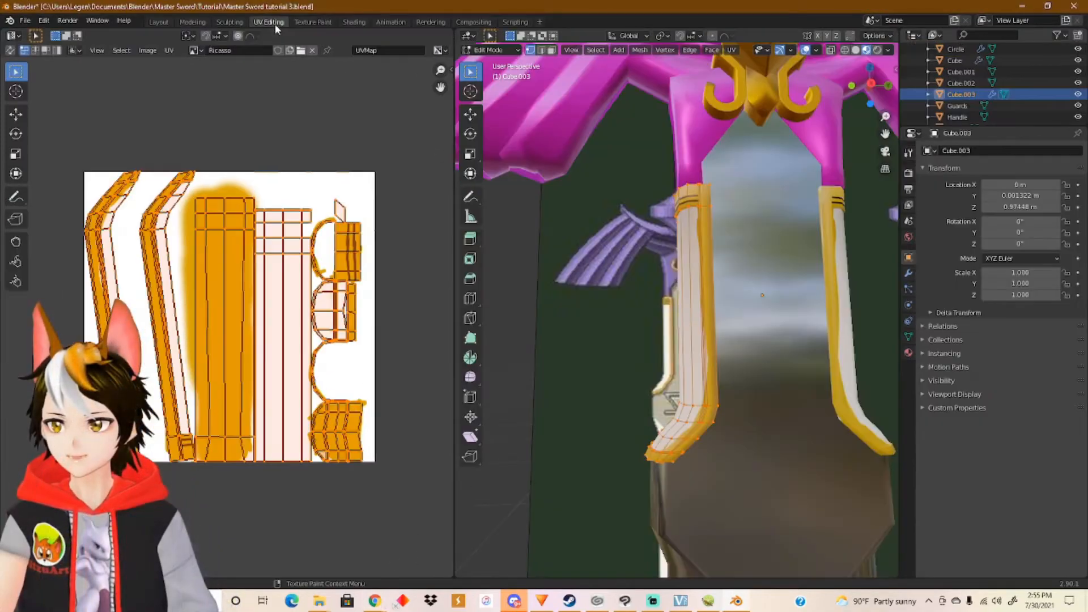
{"action": "left_click", "coordinate": [169, 50]}
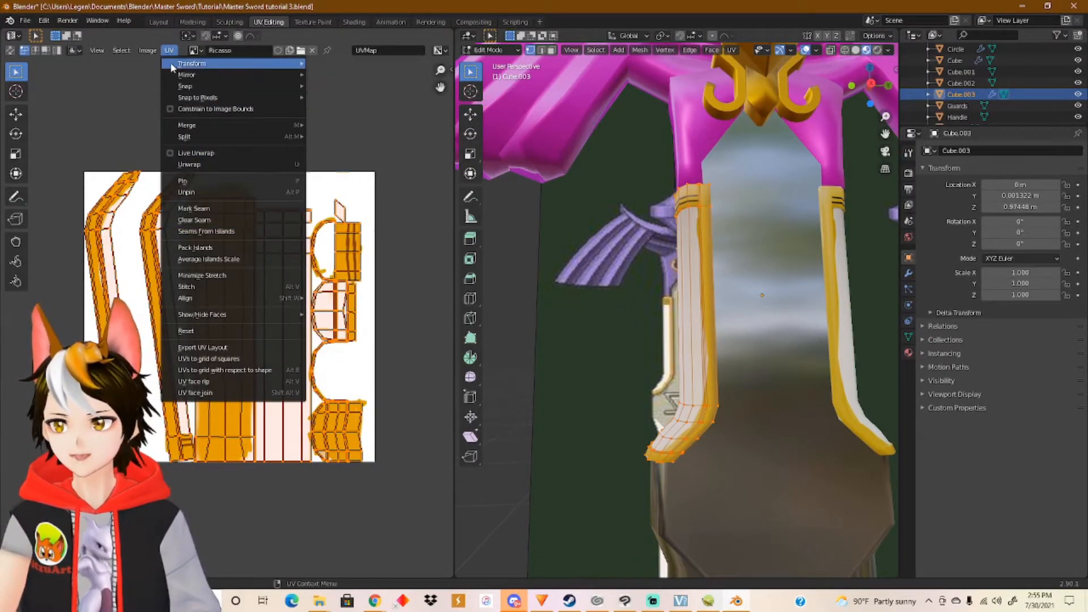
{"action": "left_click", "coordinate": [236, 348]}
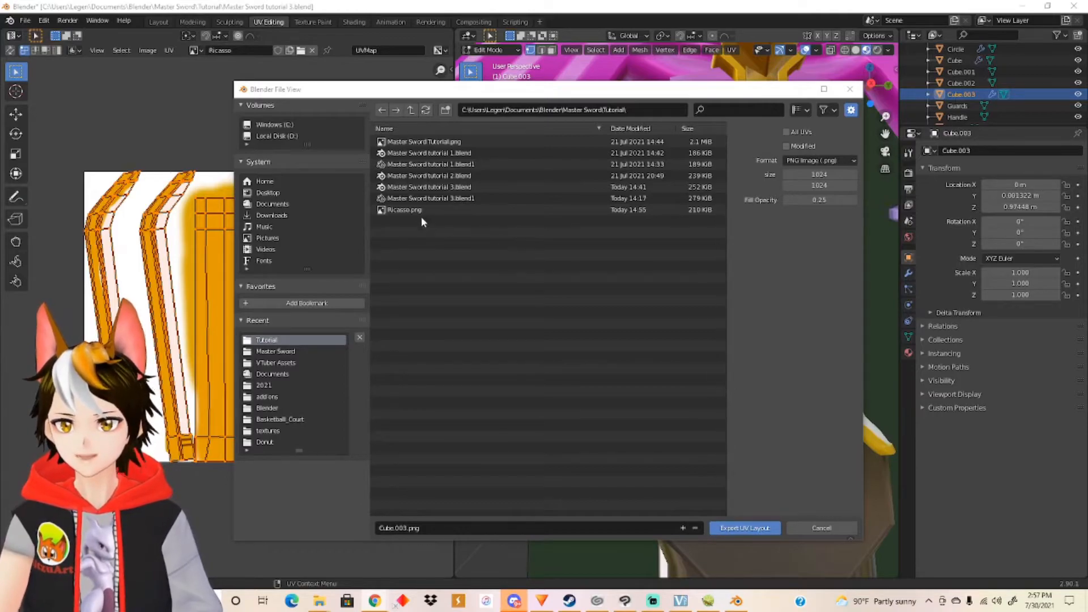
{"action": "left_click", "coordinate": [745, 528]}
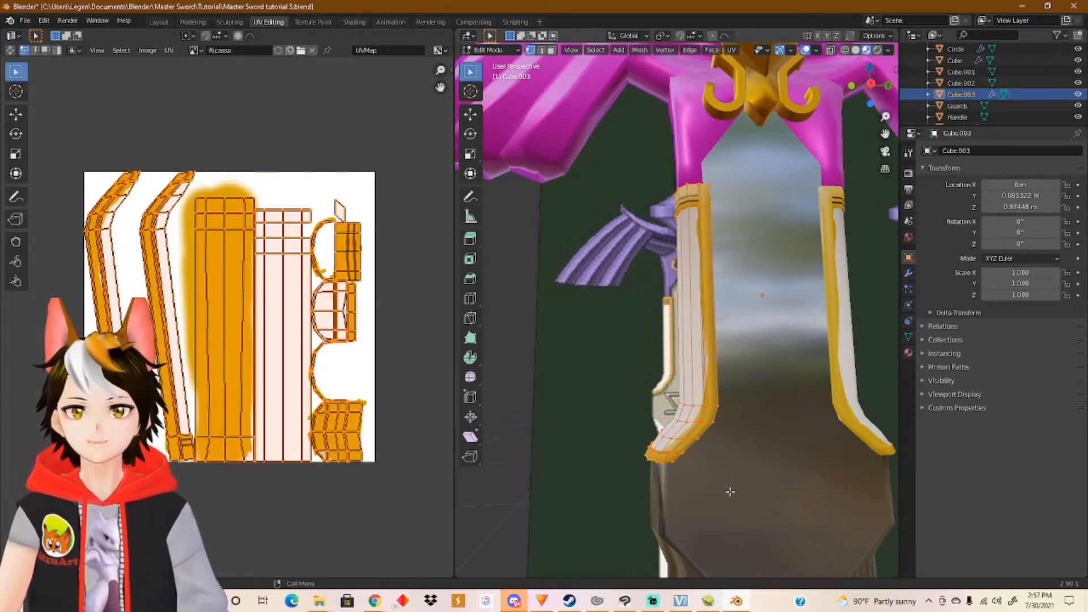
Switch to PaintTool SAI and open the exported UV layout Cube.003.png from the Tutorial folder.
{"action": "left_click", "coordinate": [708, 599]}
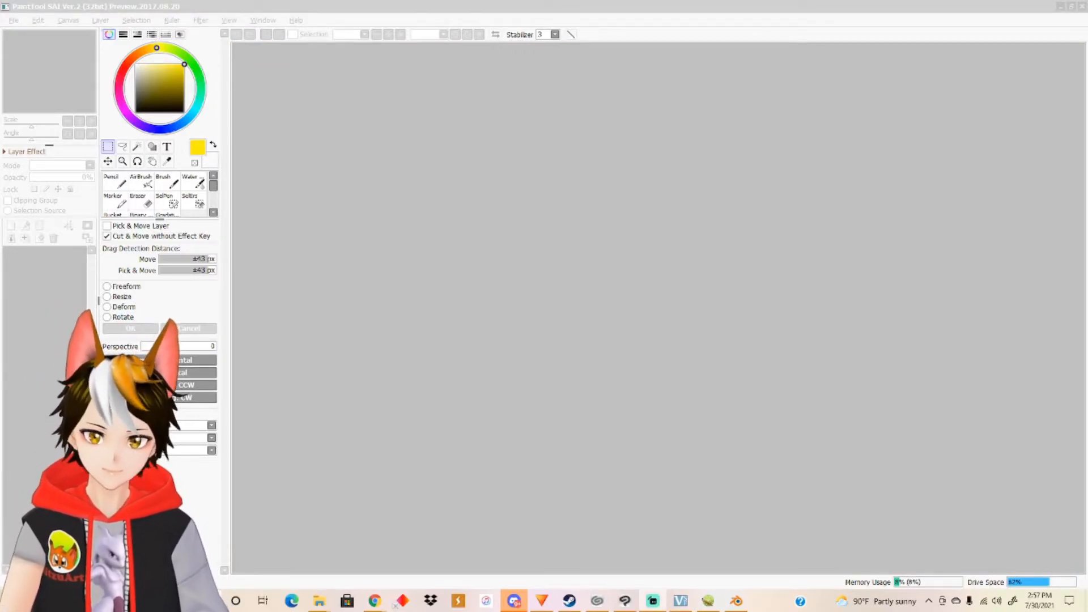
{"action": "left_click", "coordinate": [14, 20]}
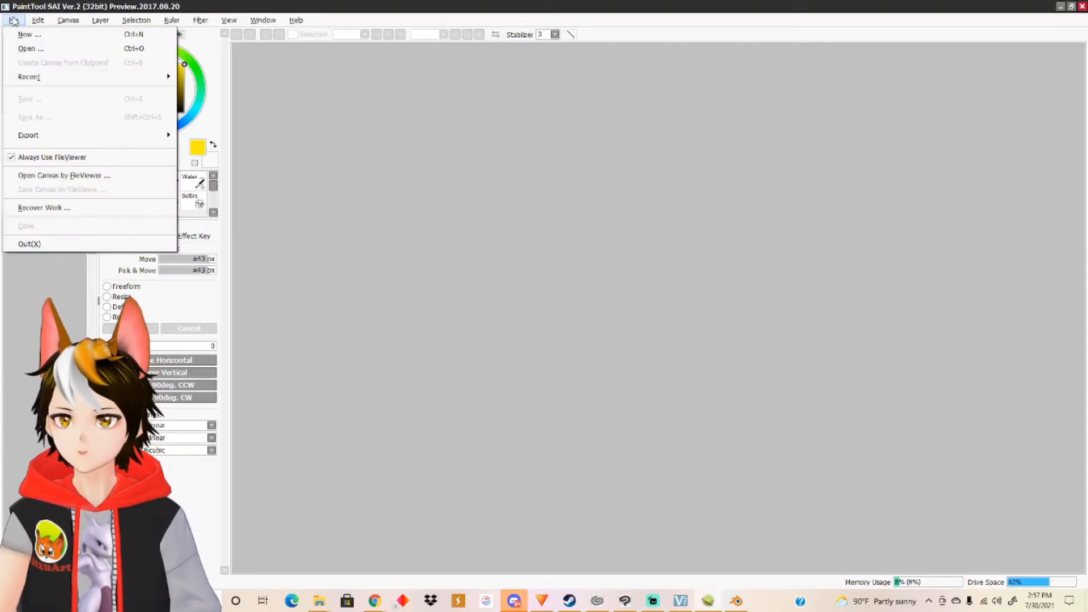
{"action": "left_click", "coordinate": [44, 50]}
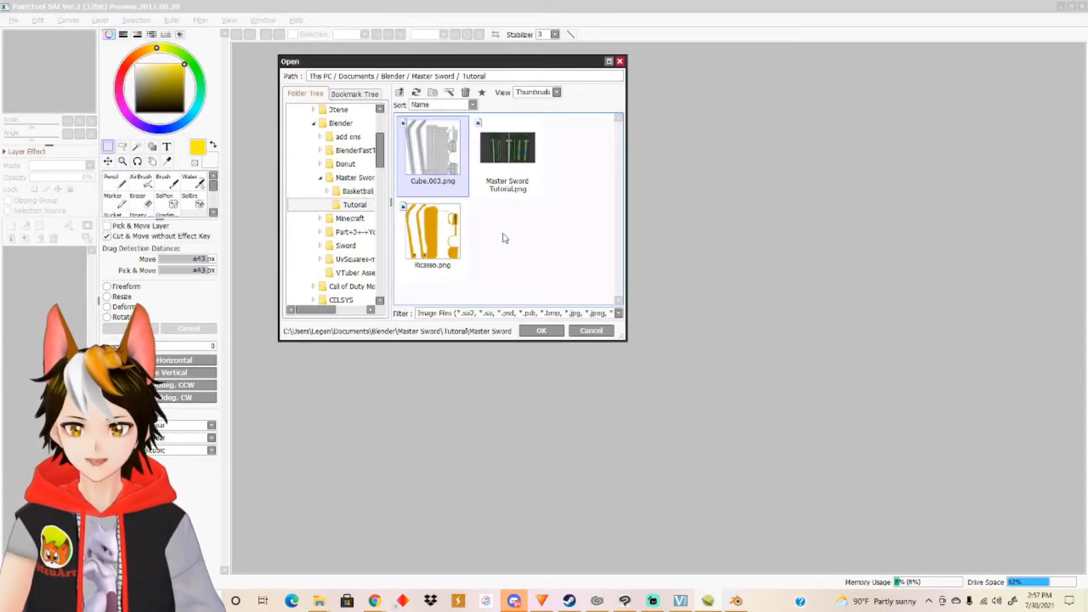
{"action": "left_click", "coordinate": [462, 249]}
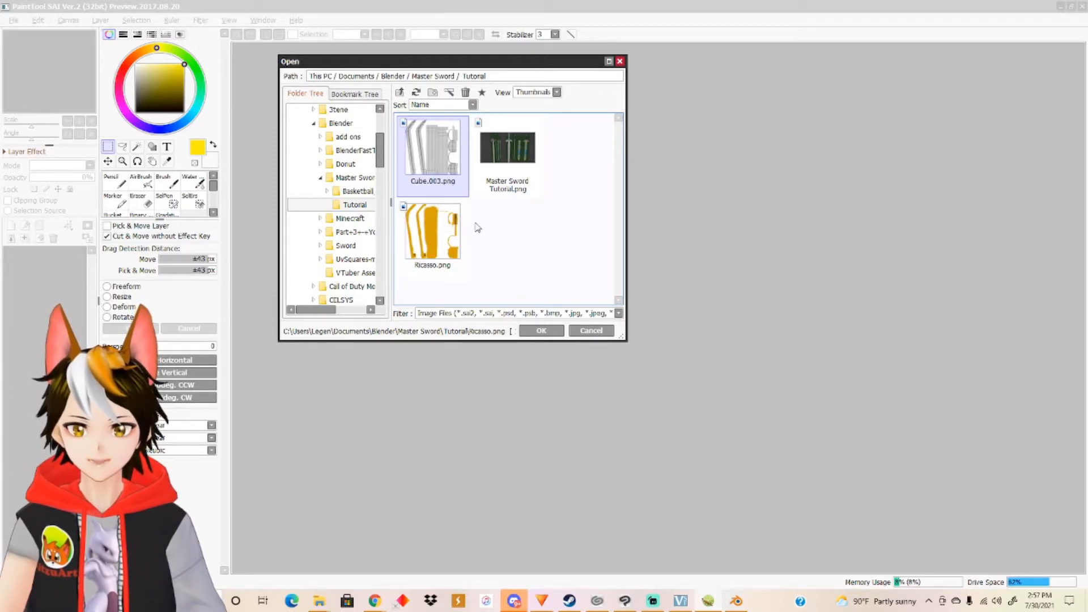
{"action": "left_click", "coordinate": [451, 173]}
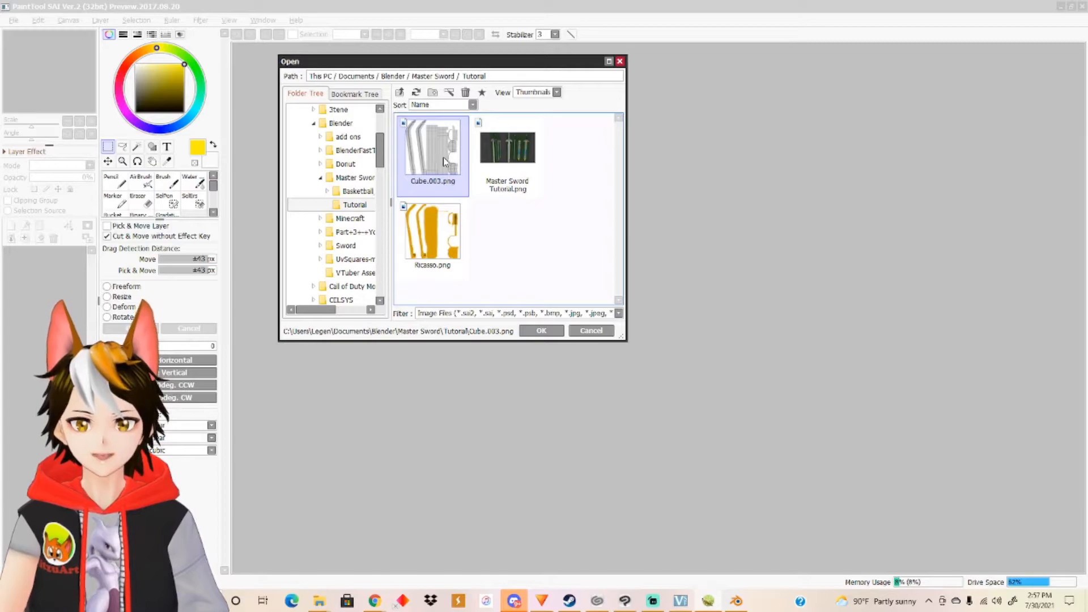
{"action": "left_click", "coordinate": [541, 330]}
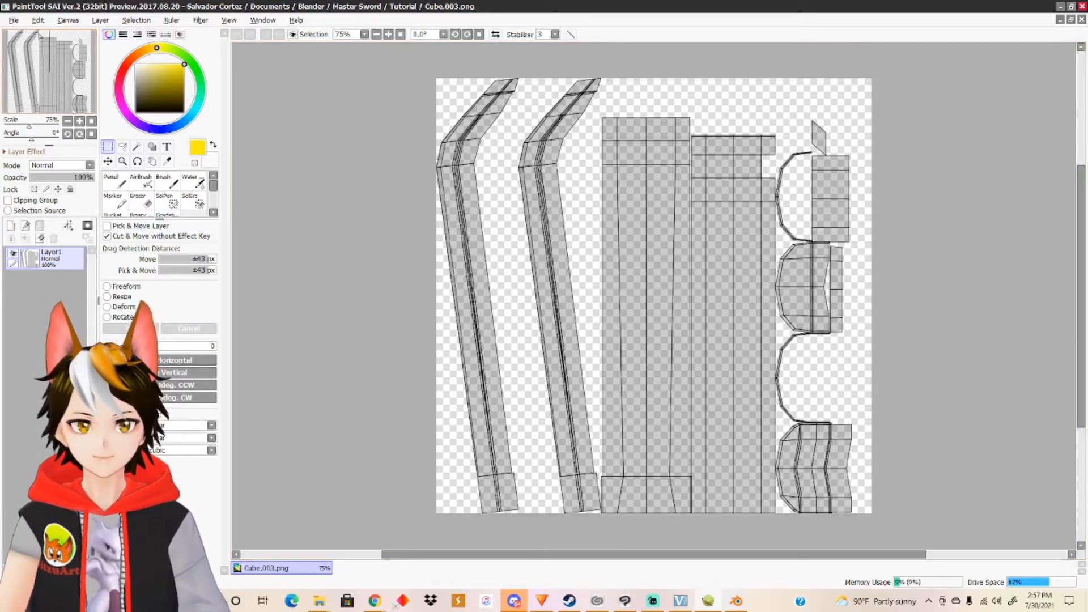
Open the painted texture Ricasso.png from the Tutorial folder as a second canvas.
{"action": "left_click", "coordinate": [14, 21]}
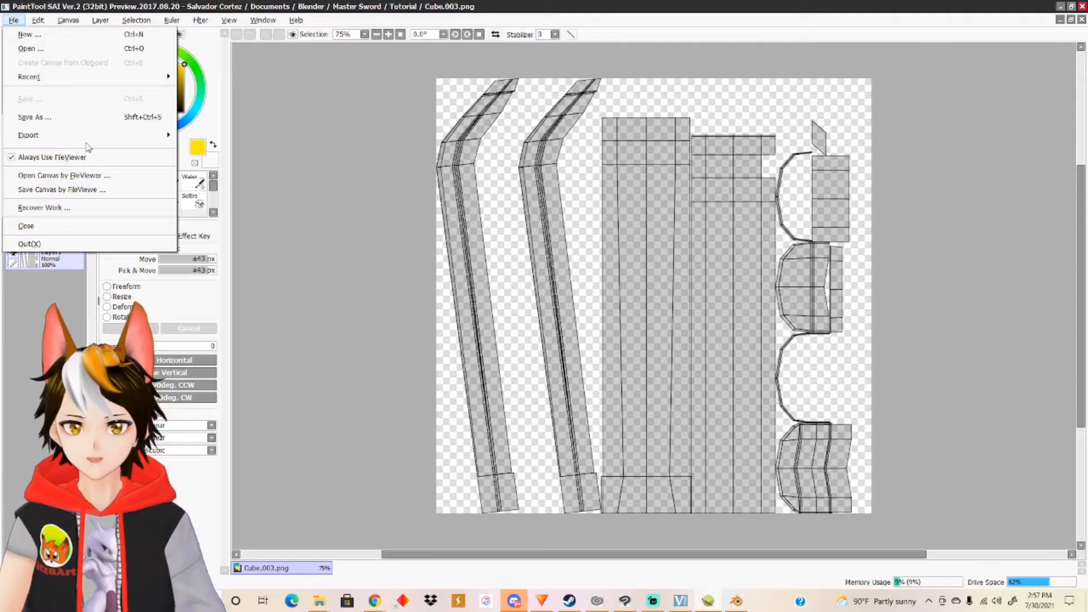
{"action": "mouse_move", "coordinate": [83, 135]}
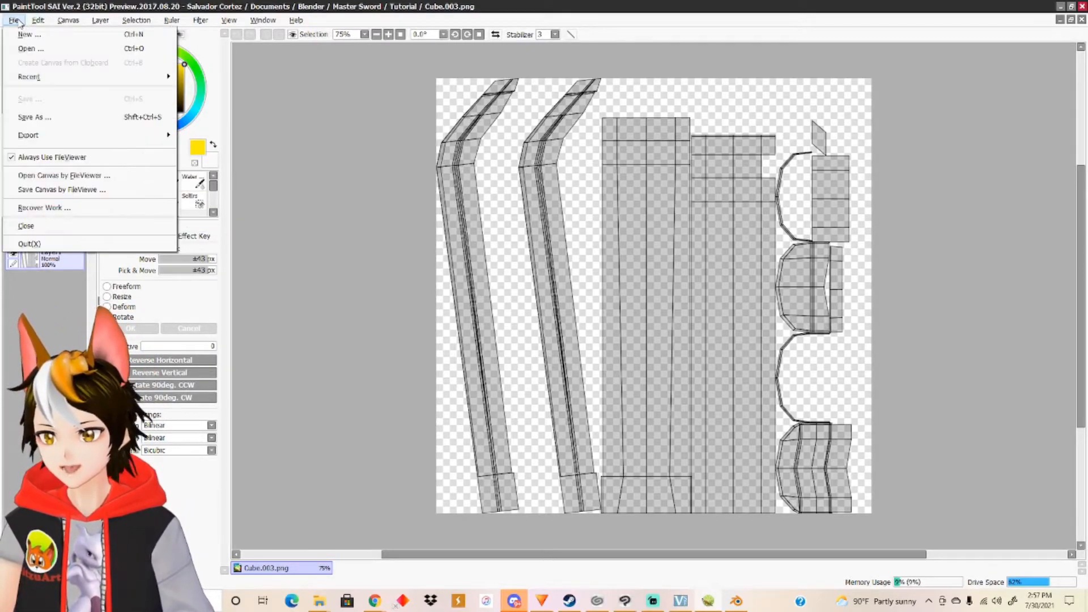
{"action": "left_click", "coordinate": [52, 54]}
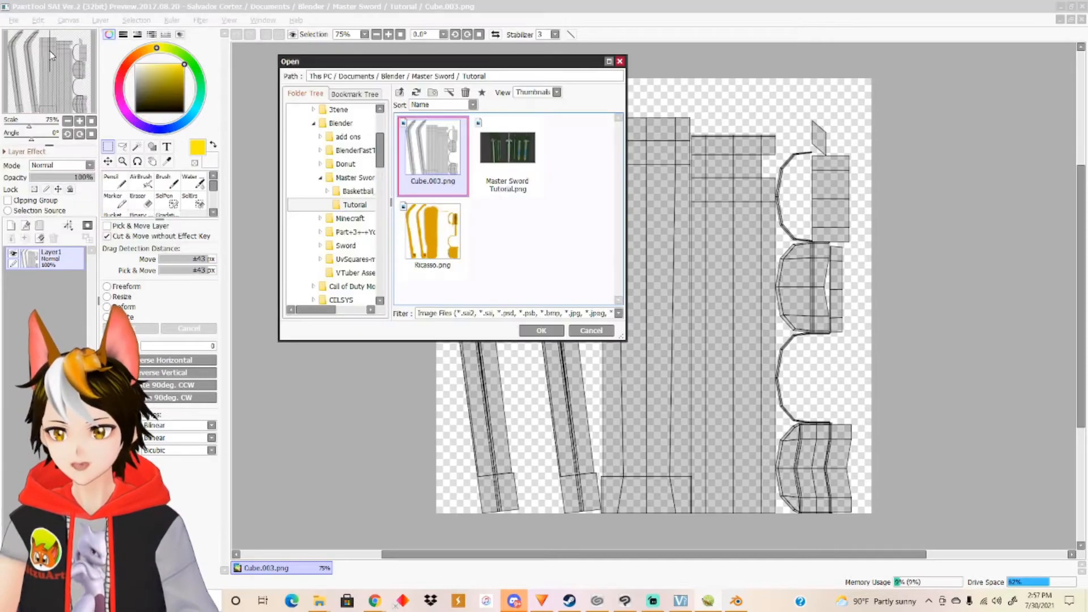
{"action": "left_click", "coordinate": [439, 258]}
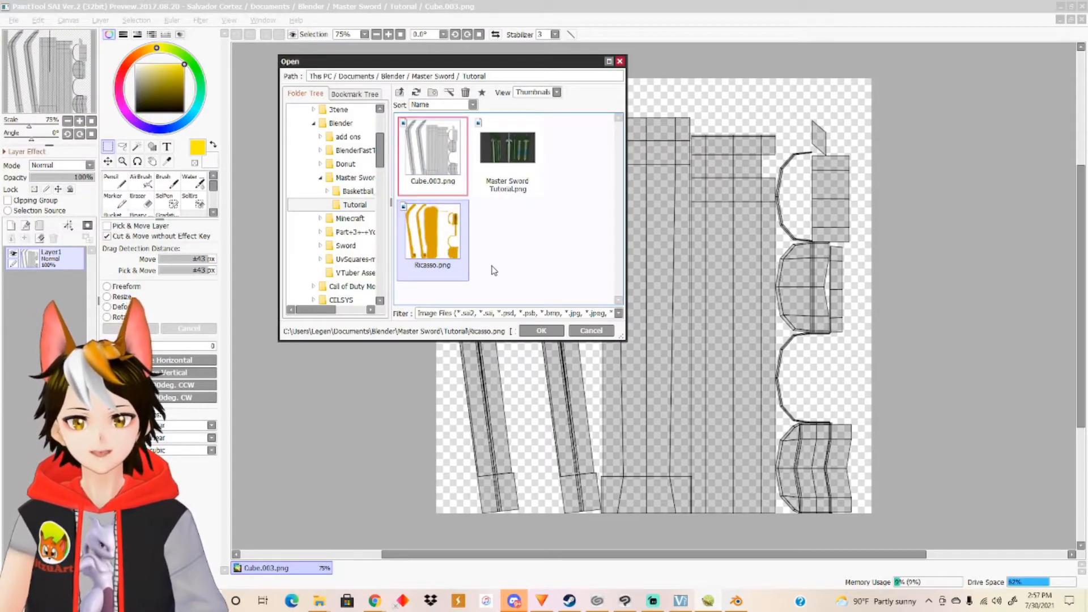
{"action": "left_click", "coordinate": [548, 329]}
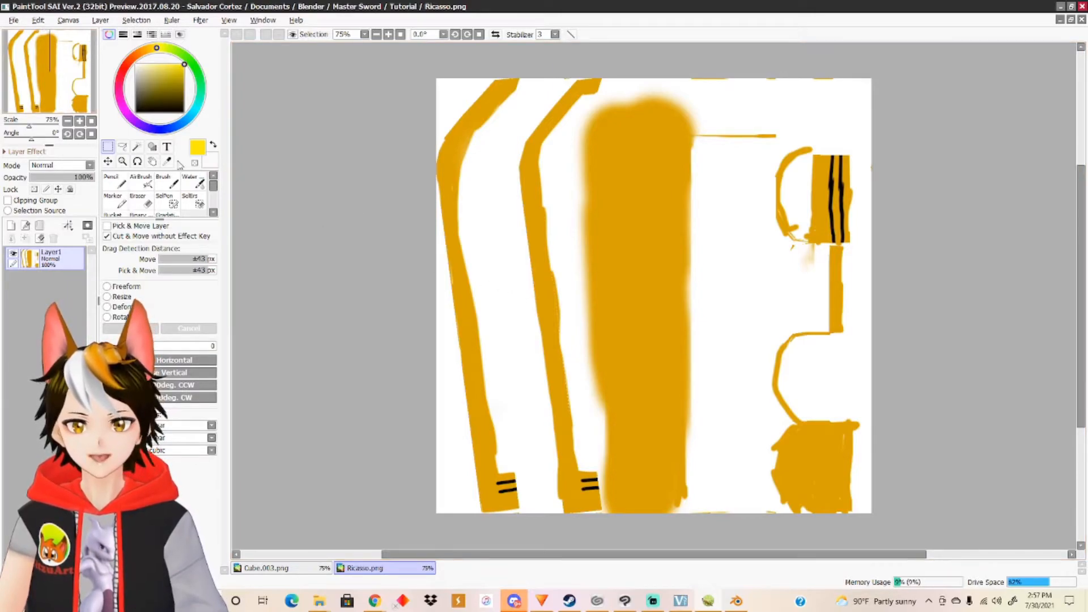
Copy the entire Ricasso.png canvas and paste it as a layer into Cube.003.png.
{"action": "left_click_drag", "start_coordinate": [392, 90], "coordinate": [924, 527]}
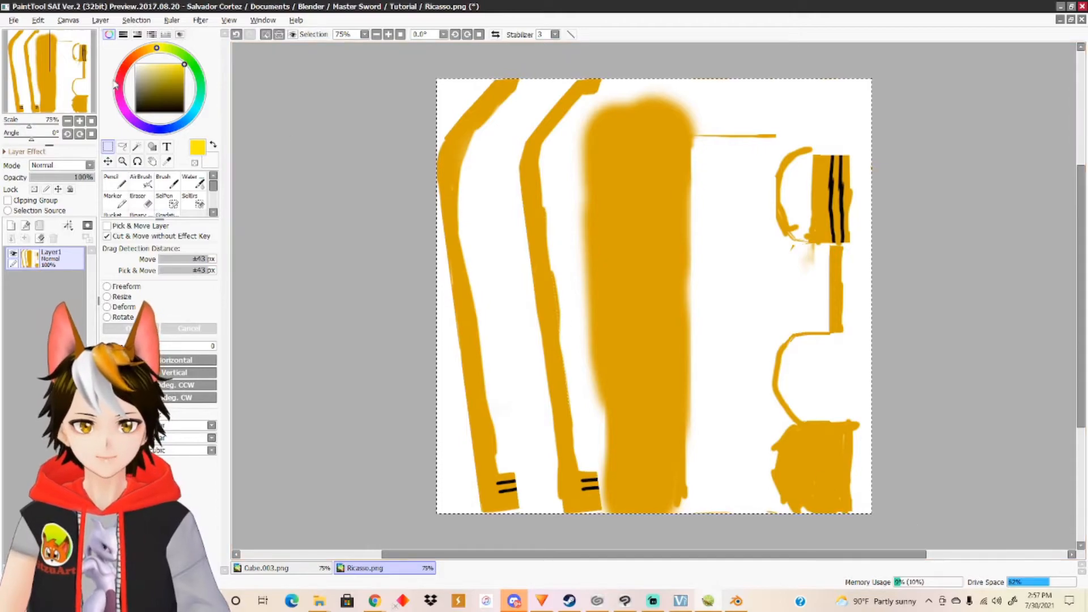
{"action": "left_click", "coordinate": [38, 21]}
{"action": "left_click", "coordinate": [49, 81]}
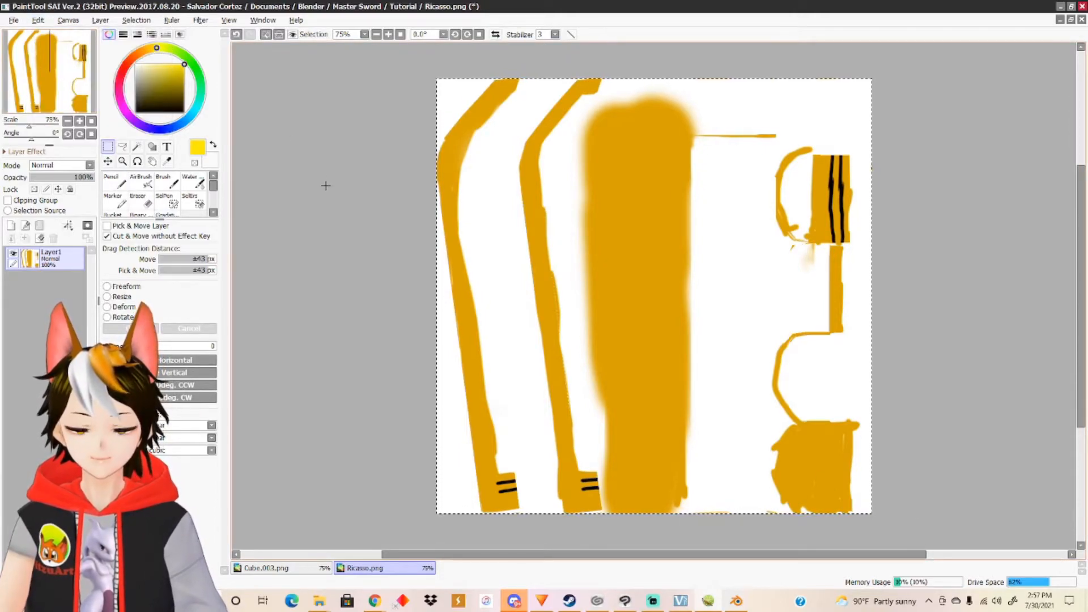
{"action": "left_click", "coordinate": [302, 568]}
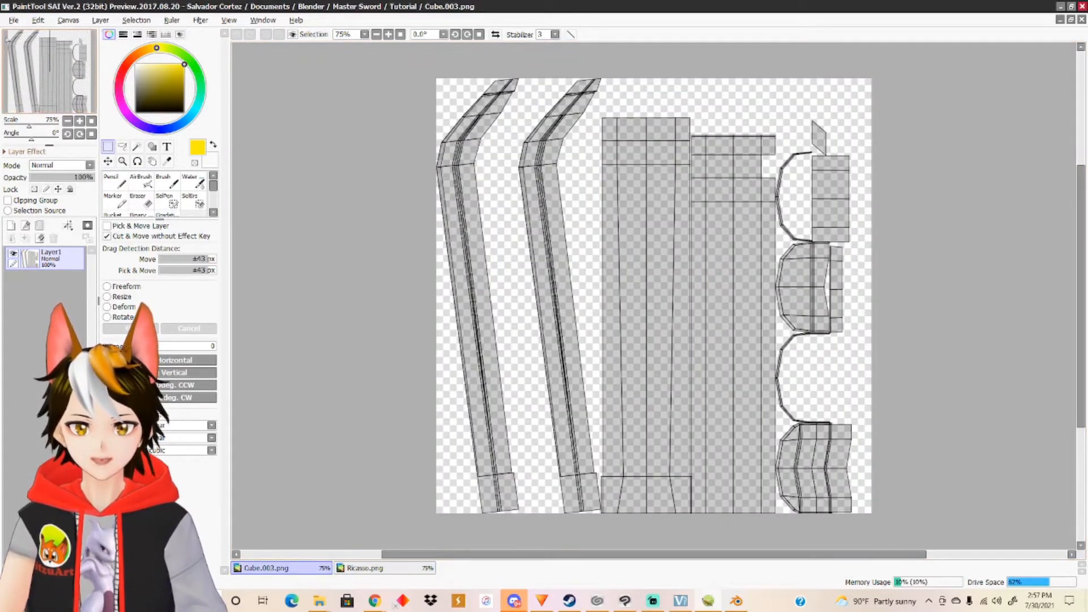
{"action": "left_click", "coordinate": [38, 21]}
{"action": "left_click", "coordinate": [50, 95]}
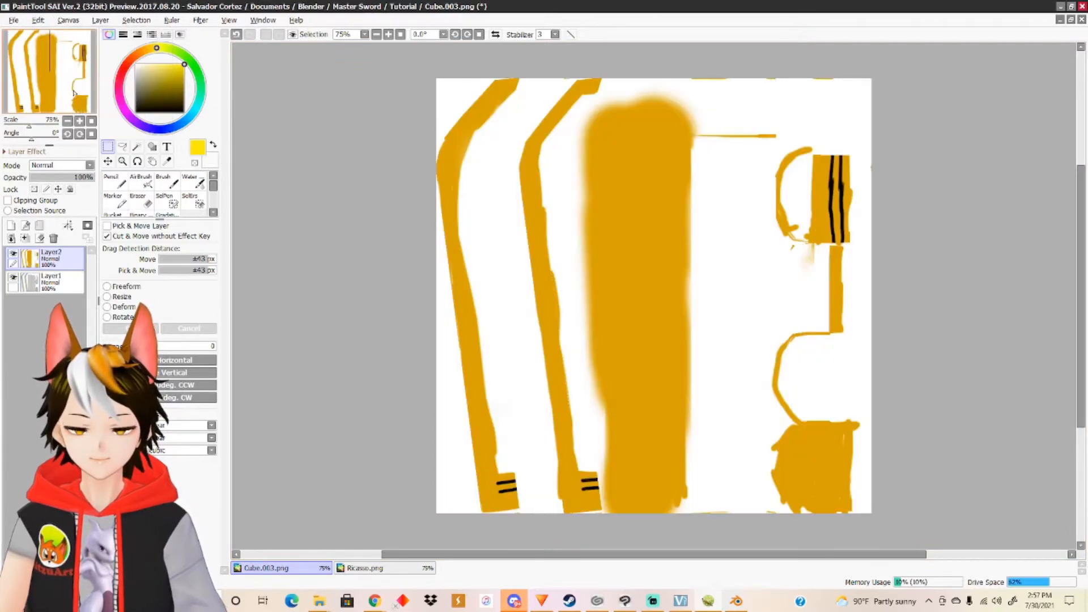
Move the pasted texture layer below the UV layout, and add an empty layer on top before reselecting the texture layer.
{"action": "left_click_drag", "start_coordinate": [83, 264], "coordinate": [48, 283]}
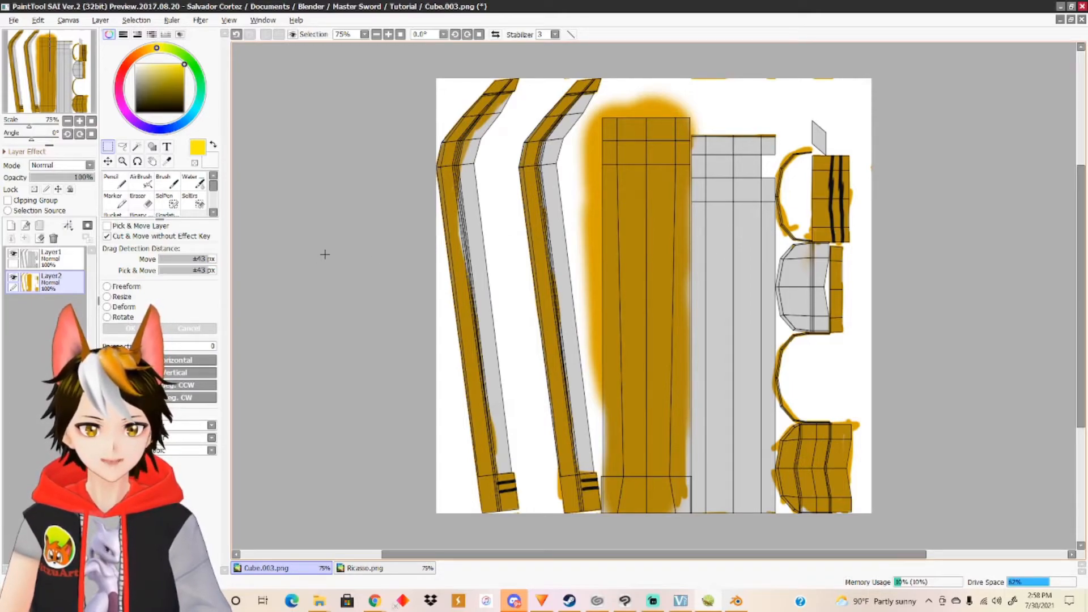
{"action": "left_click", "coordinate": [11, 226]}
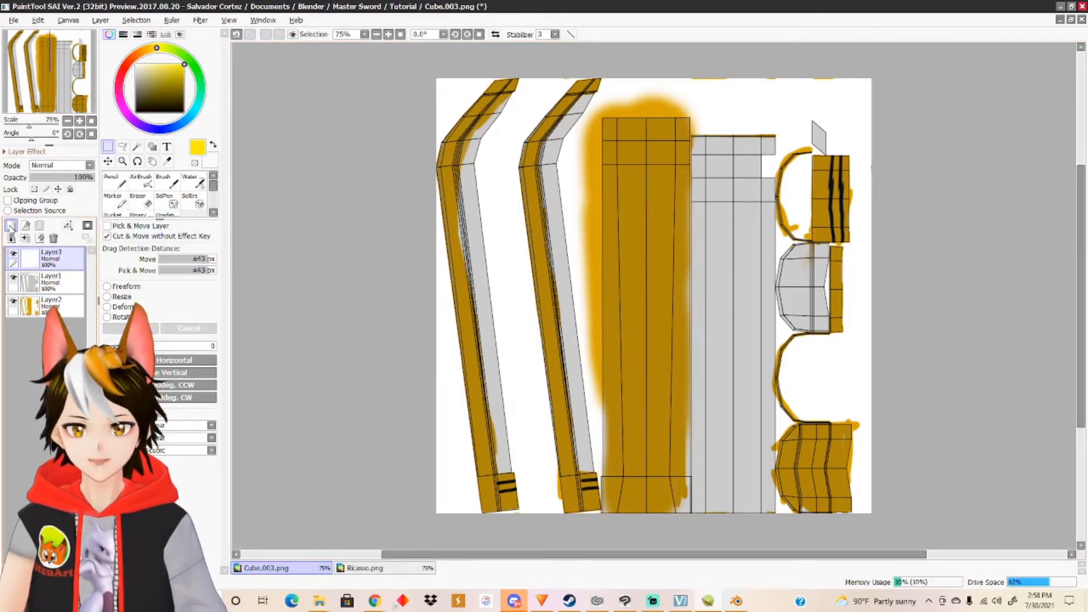
{"action": "left_click", "coordinate": [57, 304]}
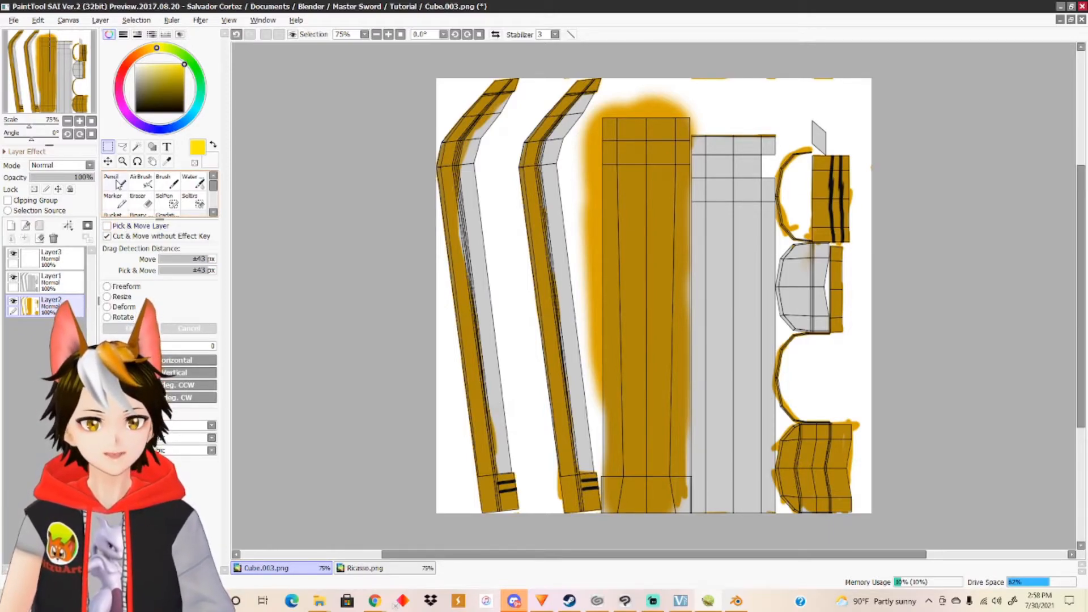
{"action": "left_click", "coordinate": [137, 147]}
{"action": "left_click", "coordinate": [448, 339]}
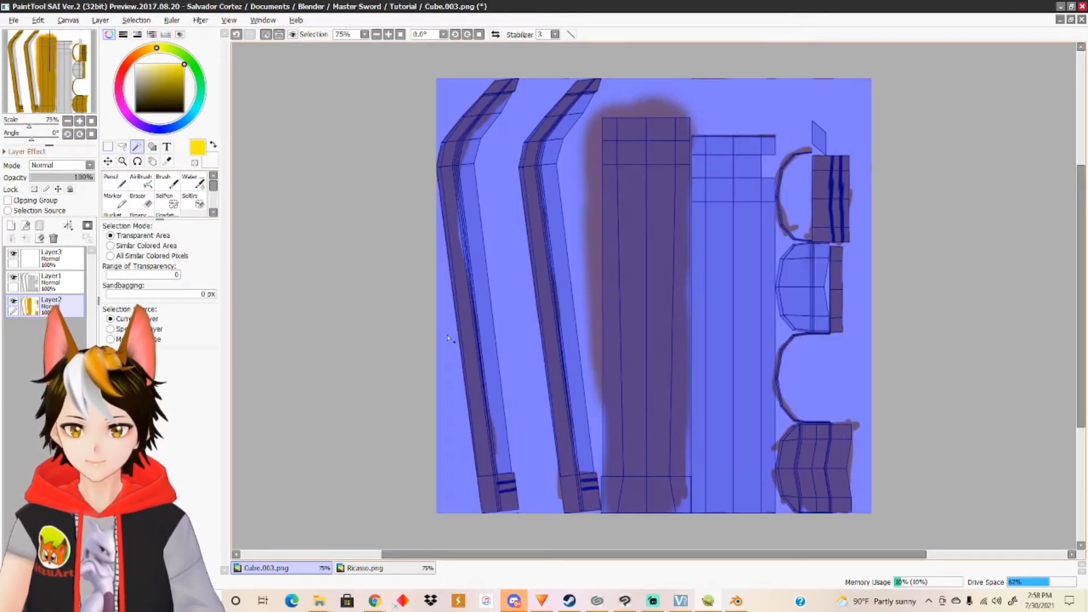
{"action": "key", "text": "ctrl+d"}
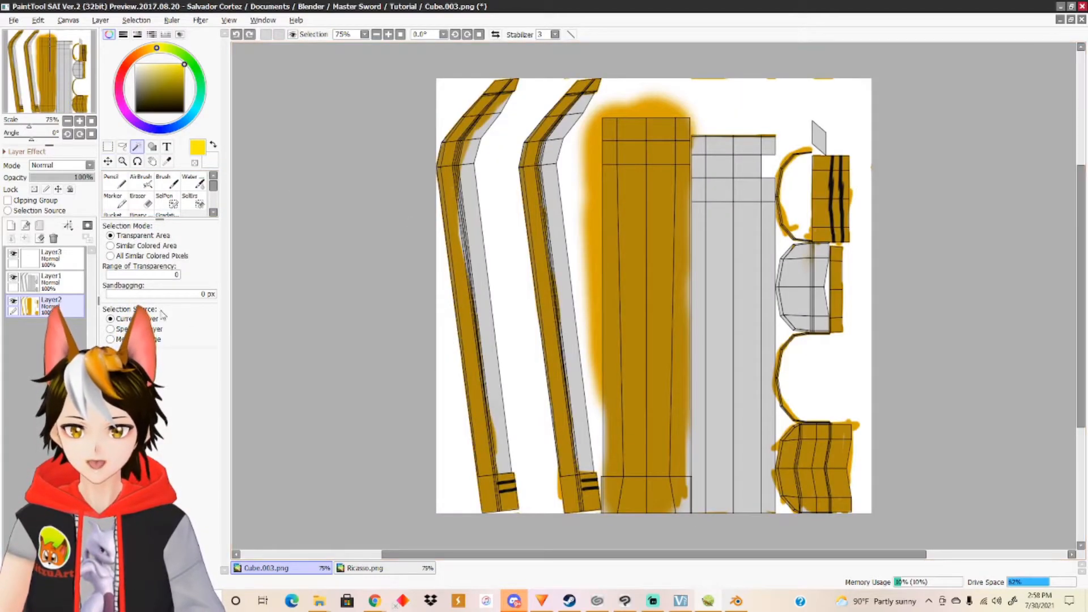
On the UV layout layer (Layer1), select the empty background regions around the UV islands with the Magic Wand.
{"action": "left_click", "coordinate": [43, 291]}
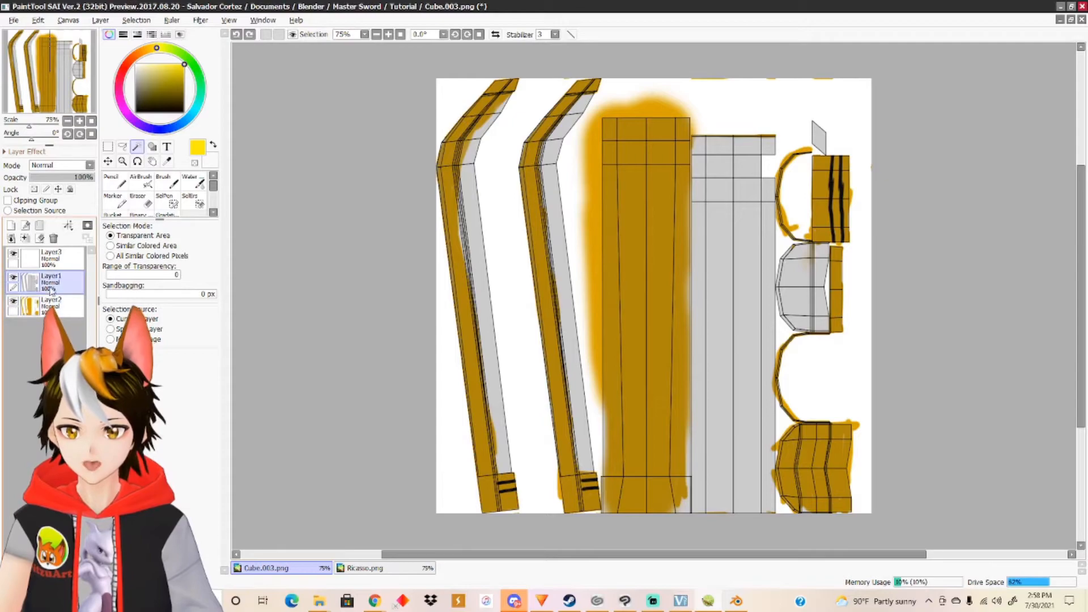
{"action": "left_click", "coordinate": [456, 368]}
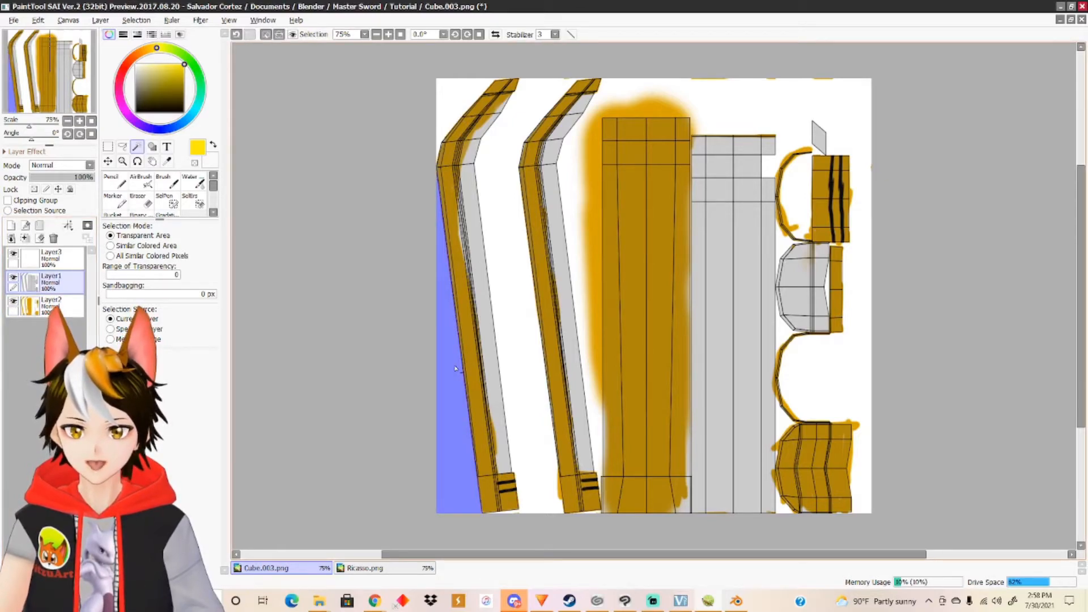
{"action": "left_click", "coordinate": [453, 112], "text": "shift"}
{"action": "left_click", "coordinate": [503, 214], "text": "shift"}
{"action": "left_click", "coordinate": [570, 189], "text": "shift"}
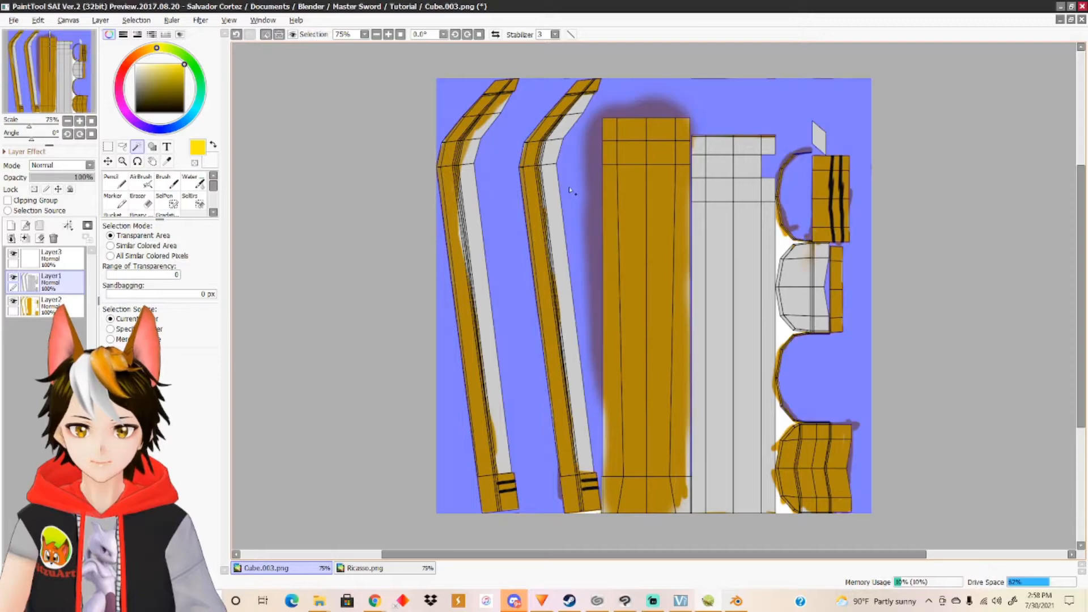
{"action": "left_click", "coordinate": [780, 245], "text": "shift"}
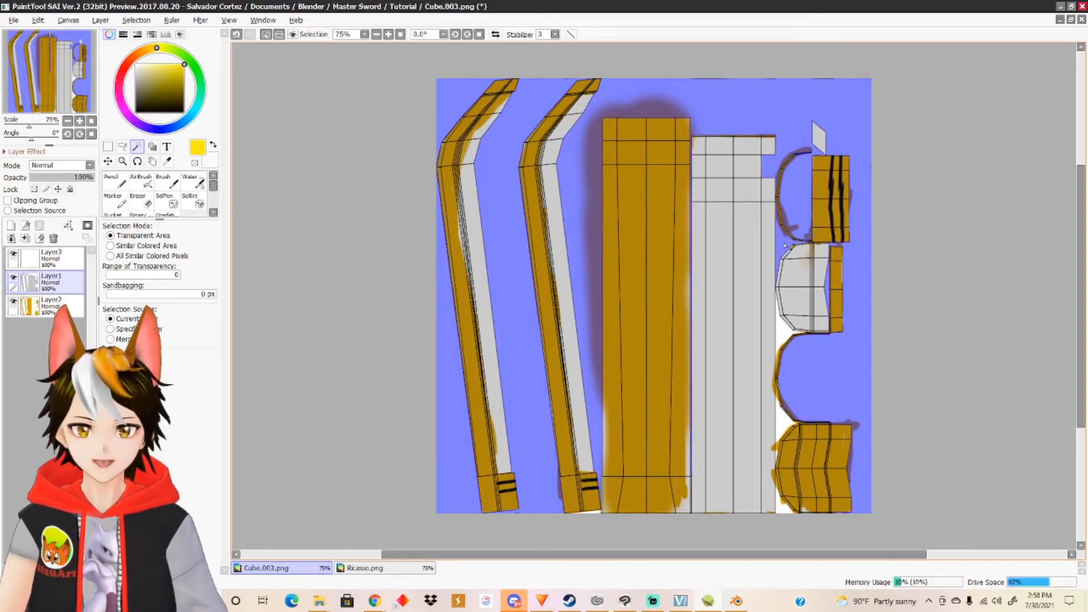
{"action": "left_click", "coordinate": [784, 333], "text": "shift"}
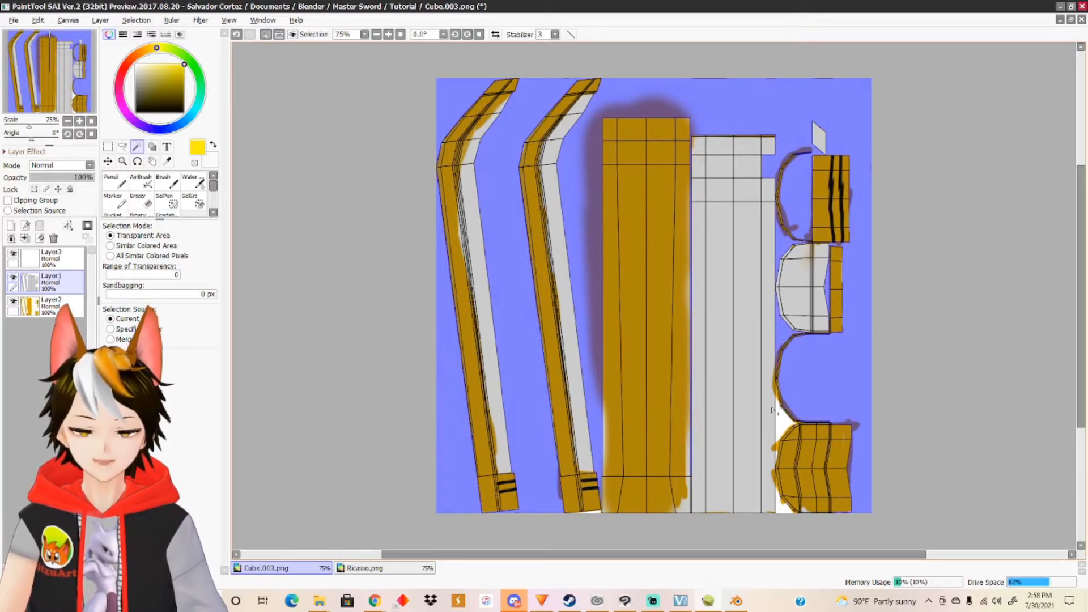
Add the small leftover background gap beside the lowest gold island to the selection.
{"action": "scroll", "coordinate": [790, 422], "scroll_direction": "up", "scroll_amount": 2}
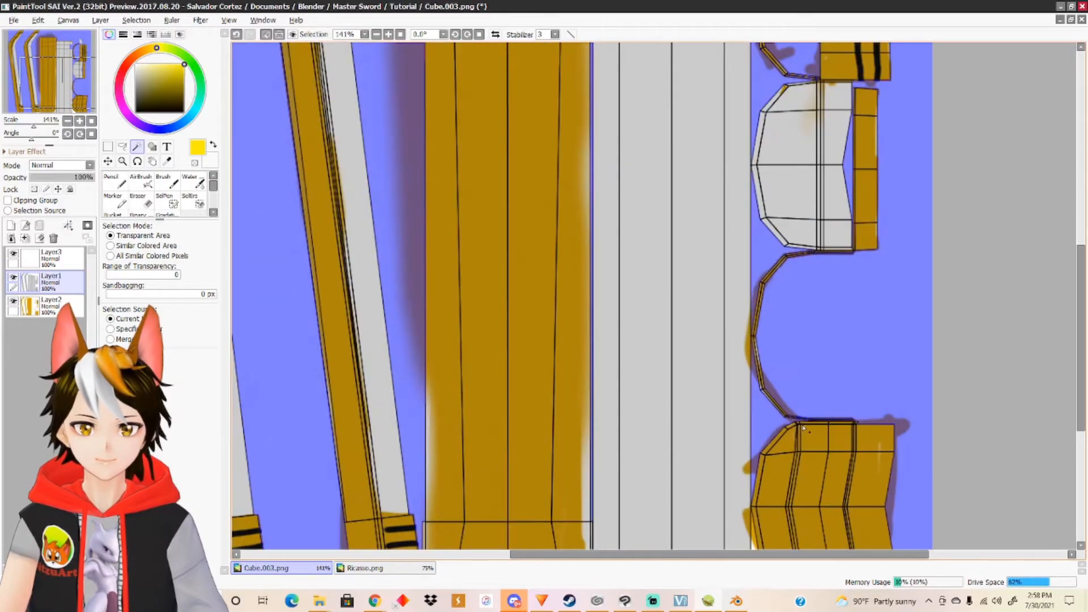
{"action": "scroll", "coordinate": [803, 428], "scroll_direction": "up", "scroll_amount": 2}
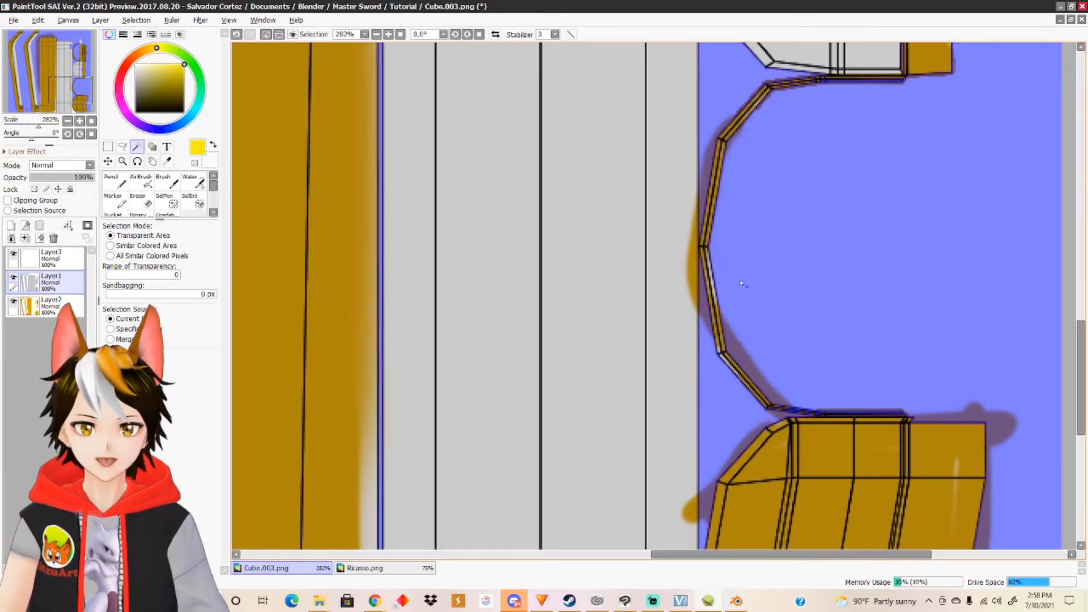
{"action": "scroll", "coordinate": [741, 281], "scroll_direction": "down", "scroll_amount": 5}
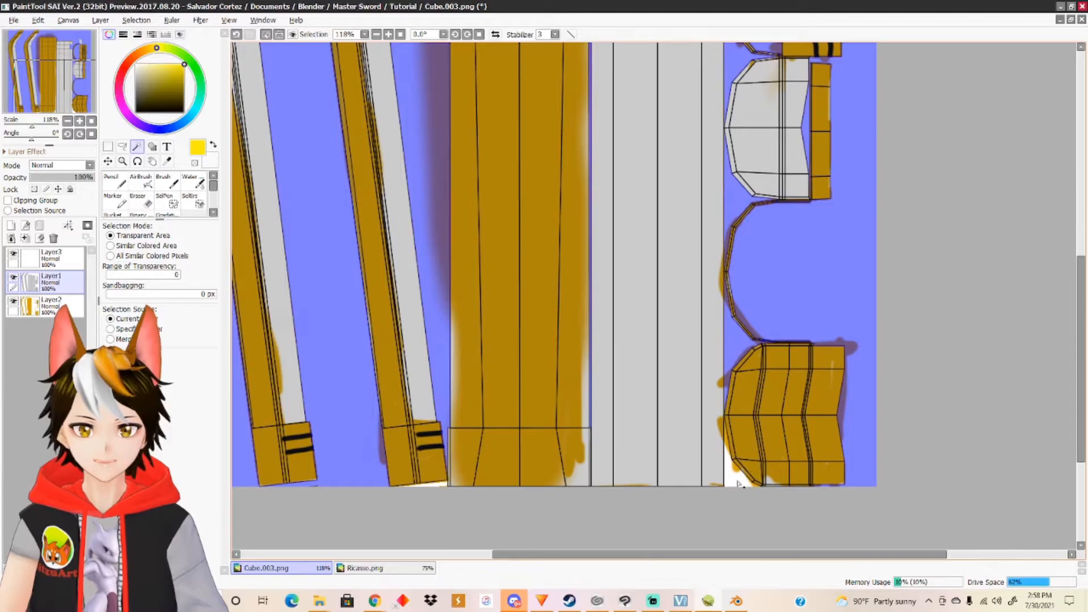
{"action": "left_click", "coordinate": [737, 481]}
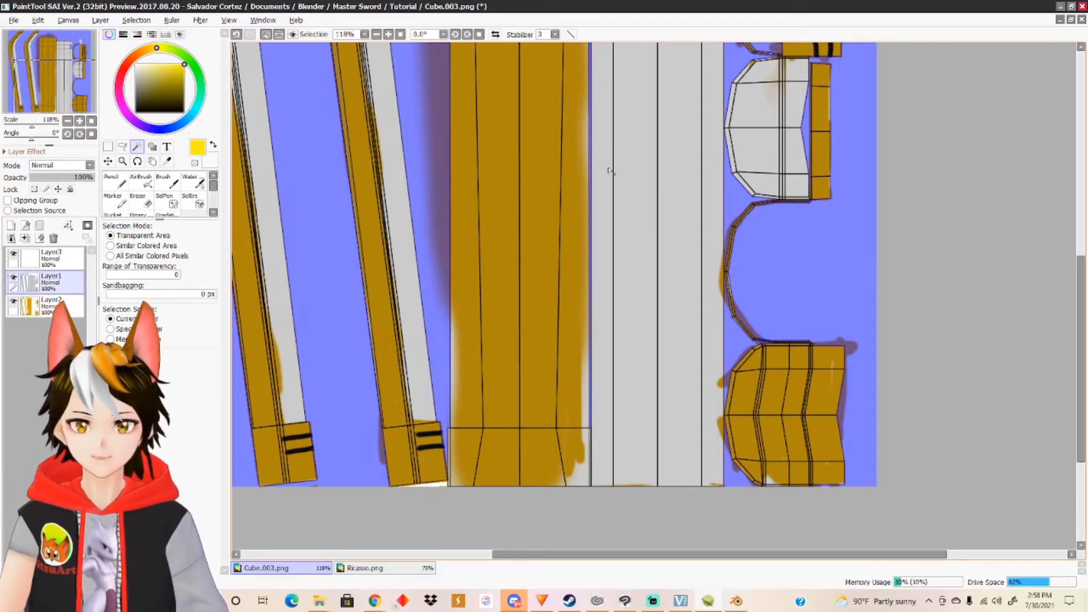
{"action": "left_click_drag", "start_coordinate": [610, 122], "coordinate": [639, 383]}
{"action": "left_click_drag", "start_coordinate": [639, 294], "coordinate": [665, 255]}
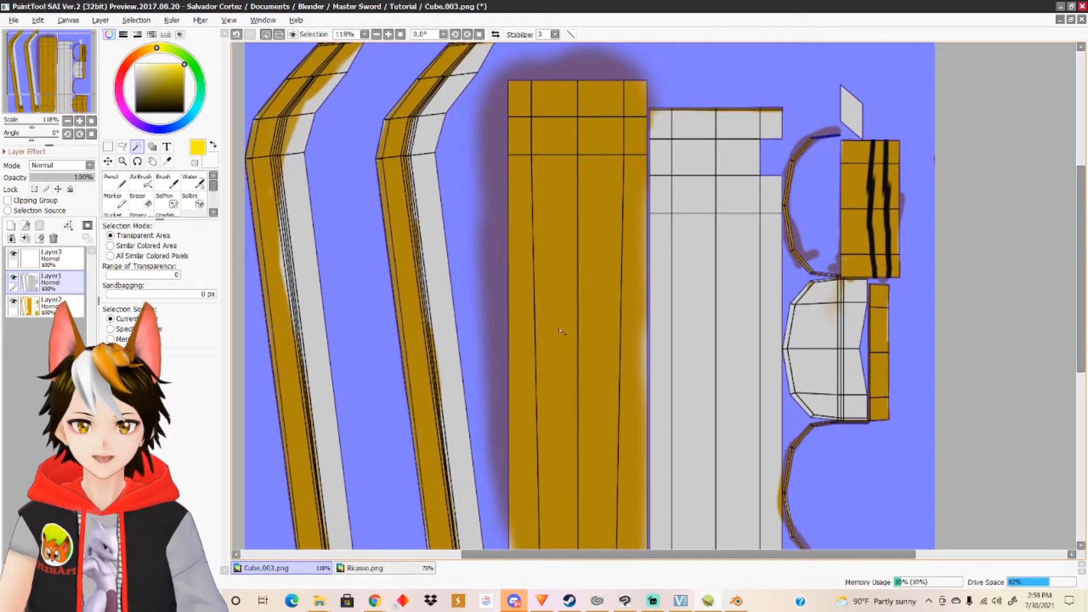
Invert the selection to cover the UV islands, and set up the Pencil on Layer3 with the golden orange sampled from the texture.
{"action": "scroll", "coordinate": [574, 316], "scroll_direction": "down", "scroll_amount": 2}
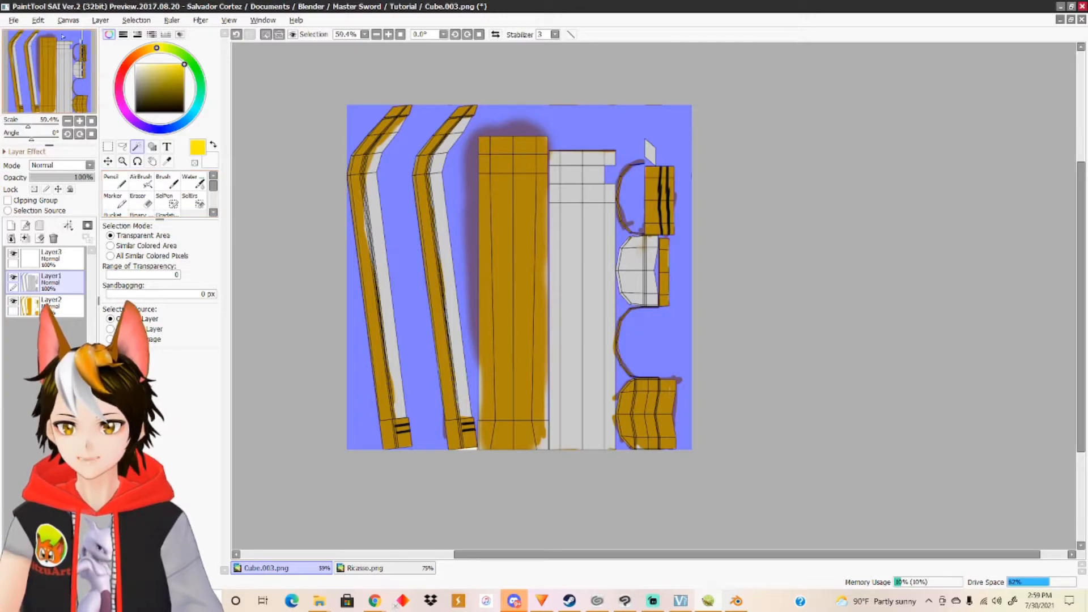
{"action": "left_click", "coordinate": [136, 21]}
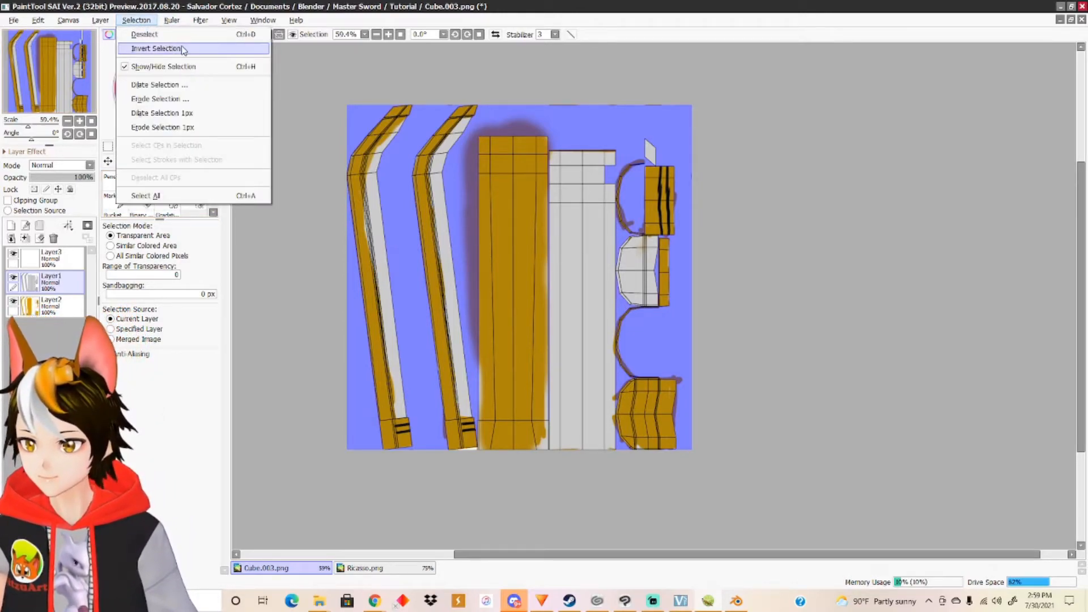
{"action": "left_click", "coordinate": [156, 49]}
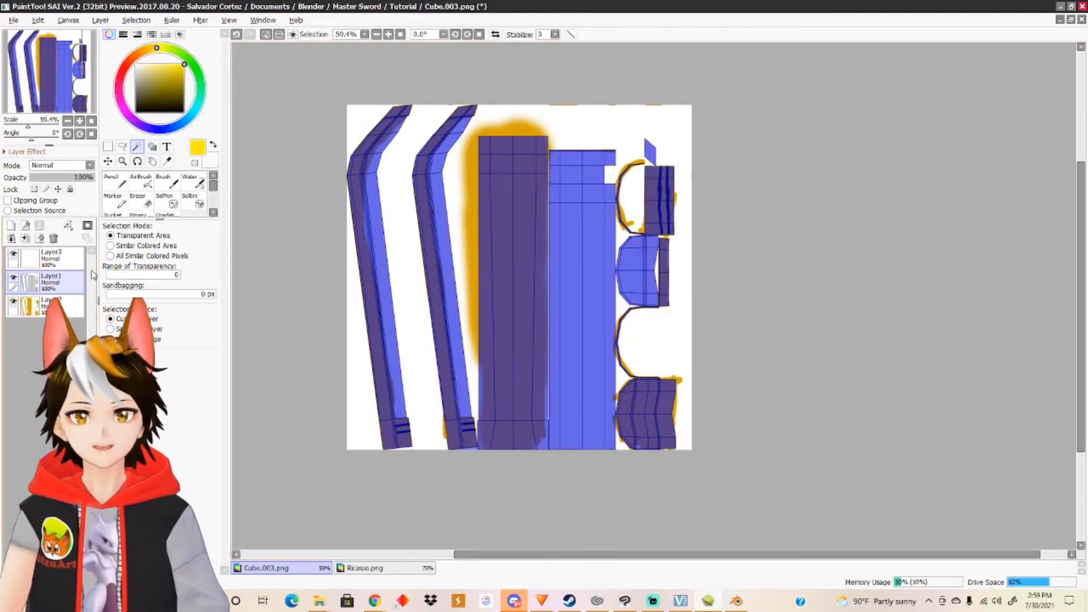
{"action": "left_click", "coordinate": [67, 260]}
{"action": "left_click", "coordinate": [120, 185]}
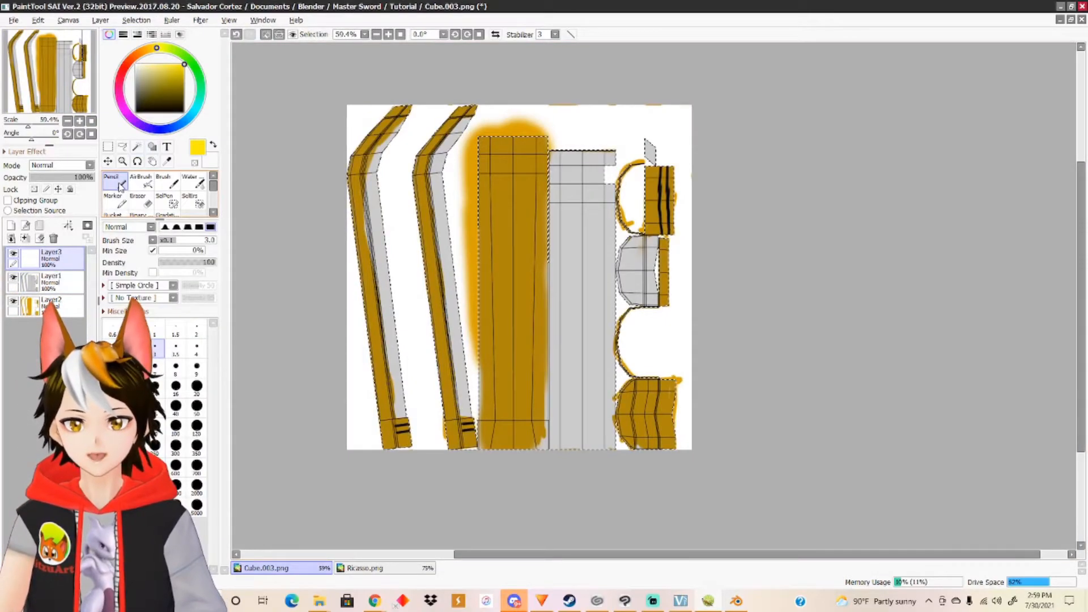
{"action": "left_click", "coordinate": [473, 209], "text": "alt"}
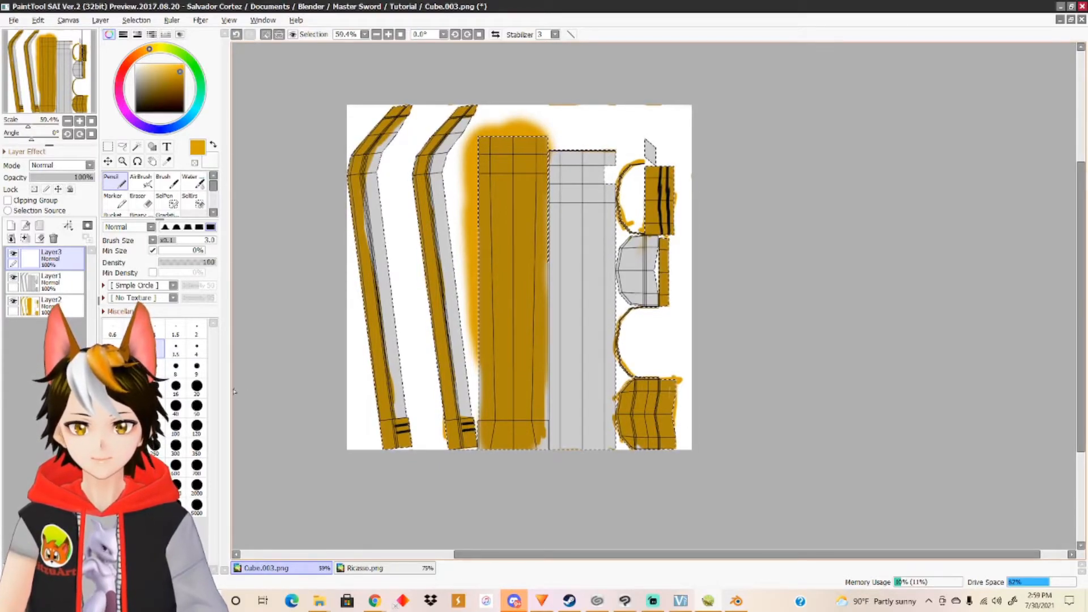
Try painting the first curved strip gold with the Pencil at size 120, and undo the stroke.
{"action": "left_click", "coordinate": [197, 386]}
{"action": "left_click", "coordinate": [198, 425]}
{"action": "mouse_move", "coordinate": [412, 123]}
{"action": "left_mouse_down"}
{"action": "mouse_move", "coordinate": [363, 170]}
{"action": "mouse_move", "coordinate": [365, 291]}
{"action": "mouse_move", "coordinate": [390, 412]}
{"action": "left_mouse_up"}
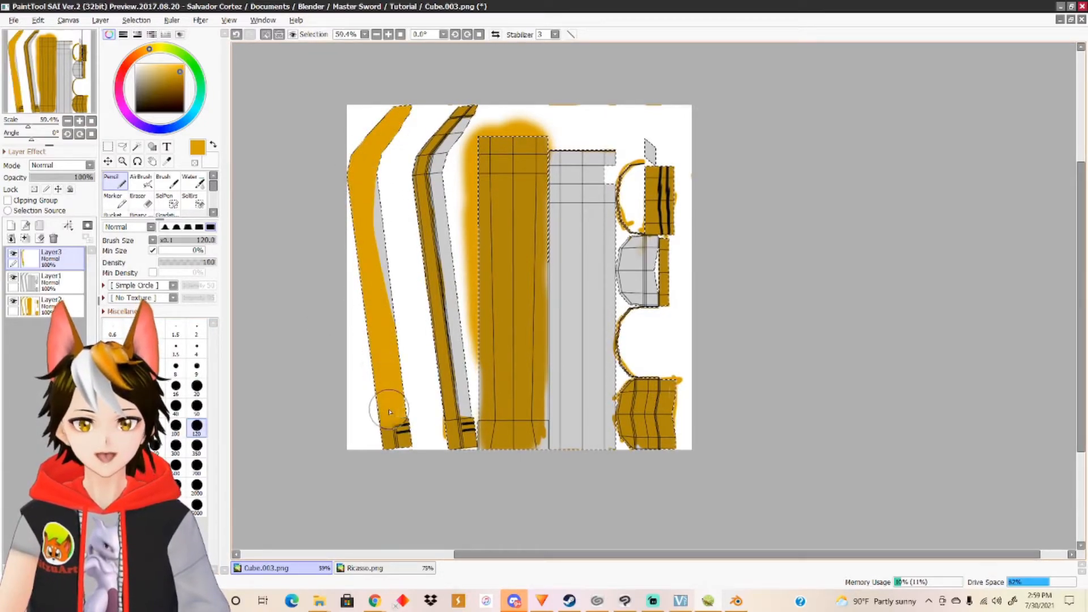
{"action": "key", "text": "ctrl+z"}
{"action": "scroll", "coordinate": [389, 316], "scroll_direction": "up", "scroll_amount": 2}
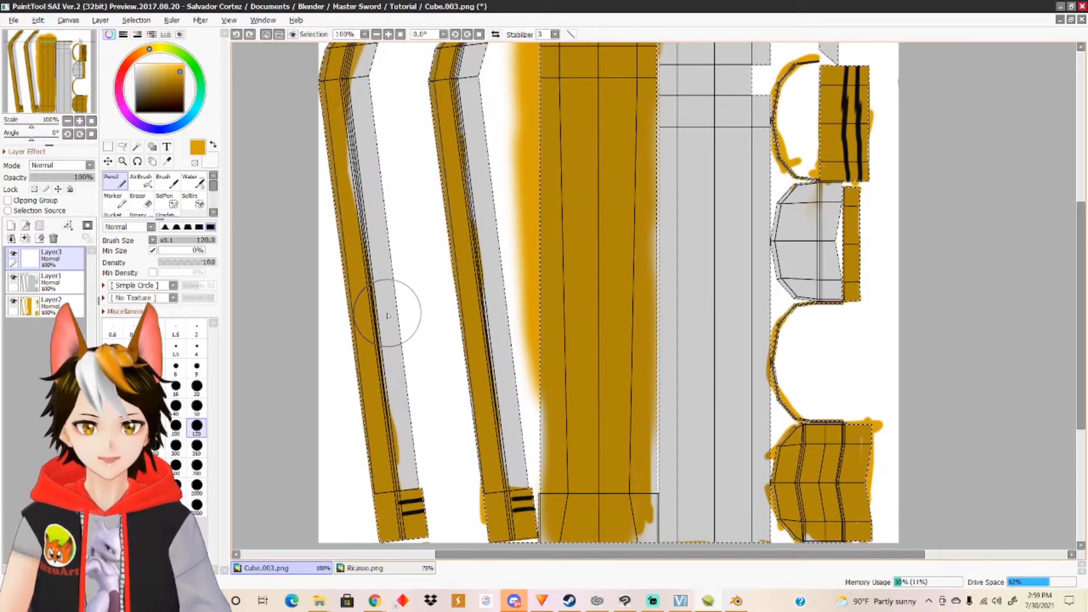
Invert the selection again so that it covers the background around the UV islands.
{"action": "middle_click_drag", "start_coordinate": [368, 177], "coordinate": [431, 383]}
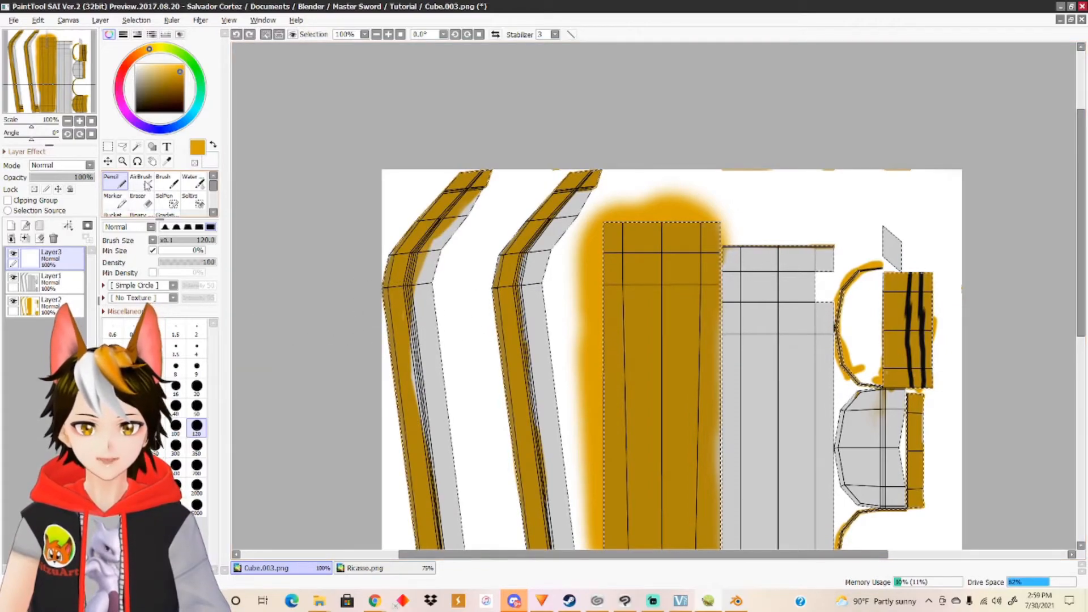
{"action": "left_click", "coordinate": [136, 146]}
{"action": "left_click", "coordinate": [458, 274]}
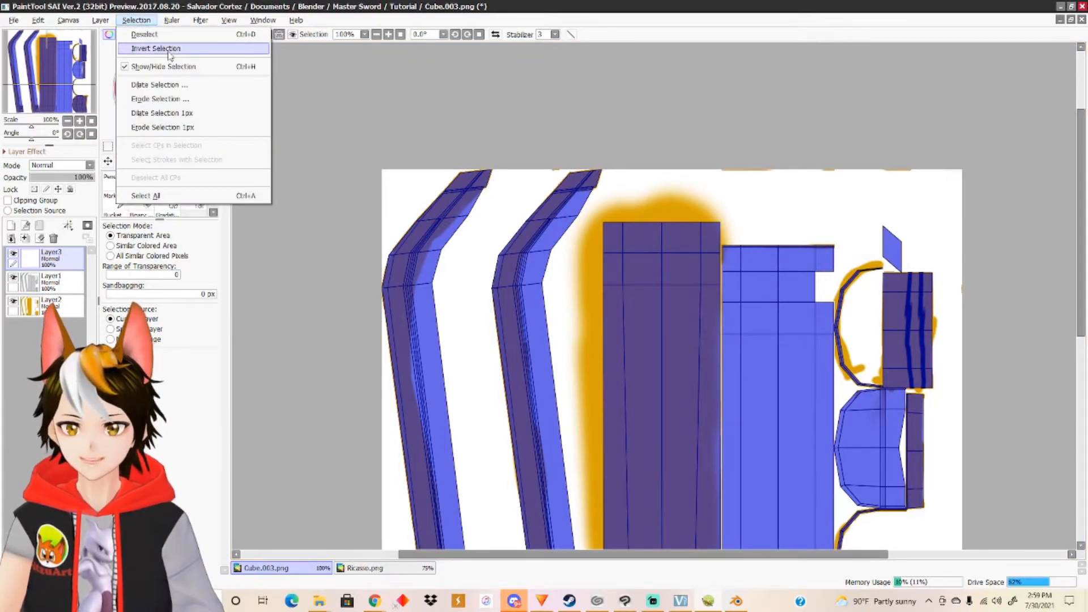
{"action": "left_click", "coordinate": [170, 50]}
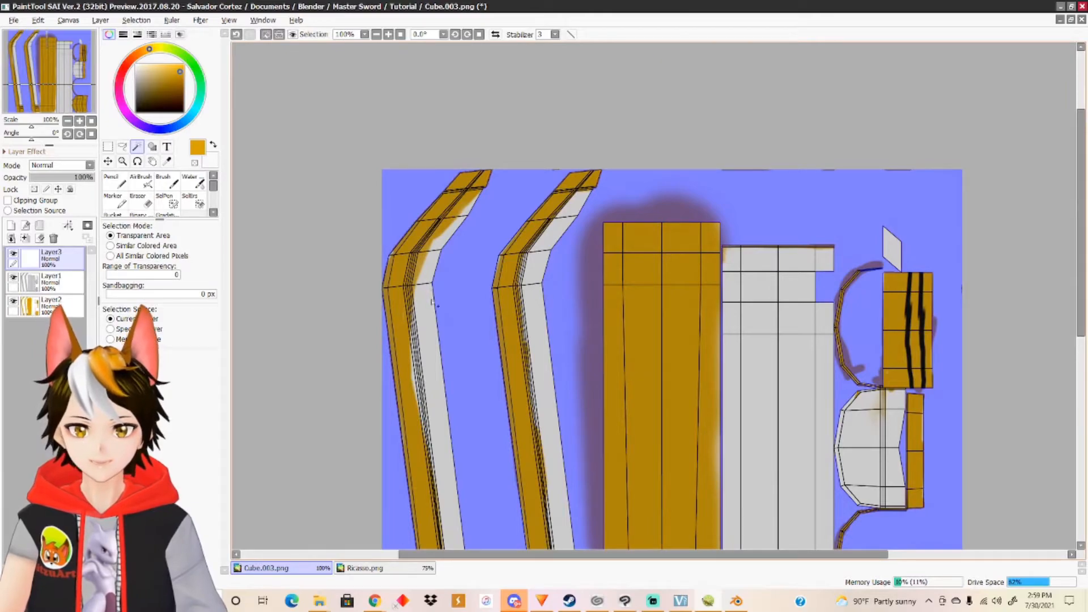
On Layer1, add the grey, non-gold faces of the curved strips to the selection with the Magic Wand.
{"action": "left_click", "coordinate": [54, 303]}
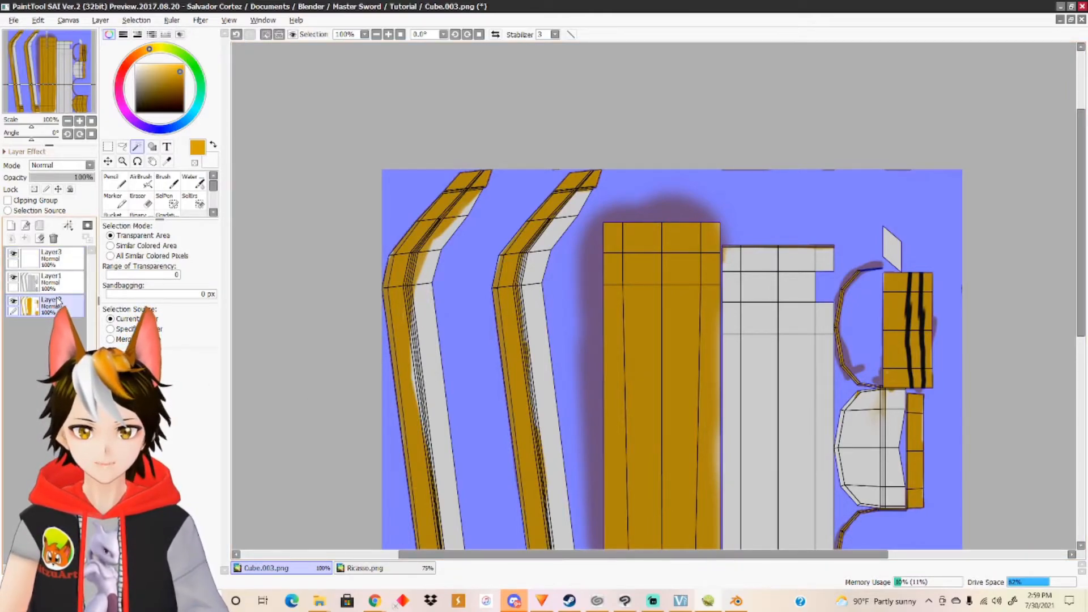
{"action": "left_click", "coordinate": [53, 282]}
{"action": "left_click", "coordinate": [441, 354]}
{"action": "left_click", "coordinate": [427, 269]}
{"action": "left_click", "coordinate": [441, 245]}
{"action": "left_click", "coordinate": [463, 211]}
{"action": "left_click", "coordinate": [480, 182]}
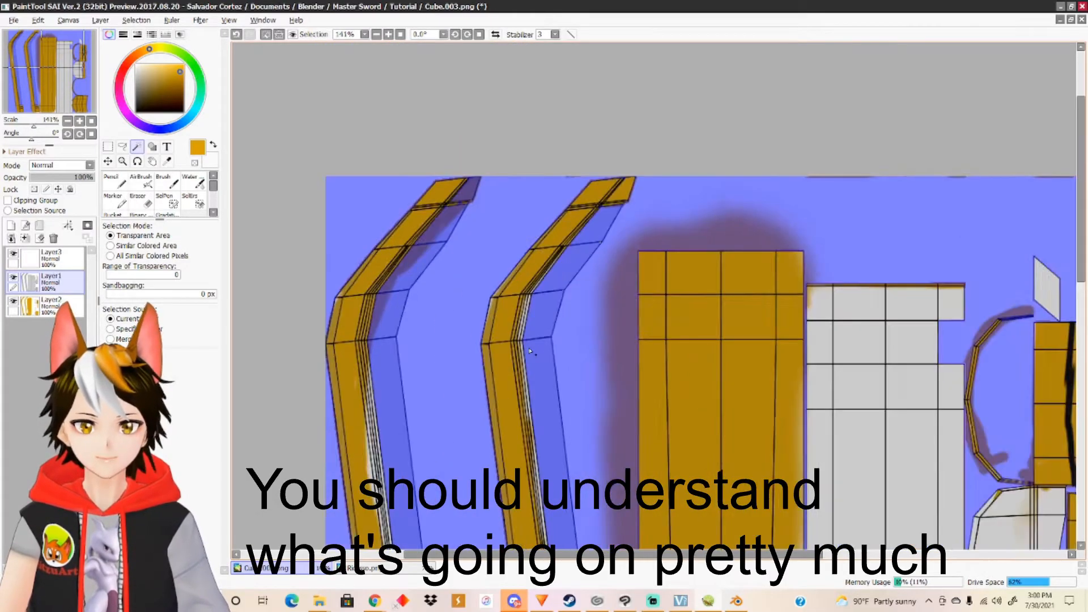
Add the faces of the tall grey panel and the small rounded grey island to the selection.
{"action": "scroll", "coordinate": [529, 350], "scroll_direction": "down", "scroll_amount": 1}
{"action": "middle_click_drag", "start_coordinate": [753, 376], "coordinate": [456, 258]}
{"action": "mouse_move", "coordinate": [473, 192]}
{"action": "left_mouse_down"}
{"action": "mouse_move", "coordinate": [561, 223]}
{"action": "mouse_move", "coordinate": [476, 335]}
{"action": "left_mouse_up"}
{"action": "left_click", "coordinate": [474, 335]}
{"action": "middle_click_drag", "start_coordinate": [629, 439], "coordinate": [536, 347]}
{"action": "left_click", "coordinate": [536, 346]}
{"action": "mouse_move", "coordinate": [566, 346]}
{"action": "left_mouse_down"}
{"action": "mouse_move", "coordinate": [539, 265]}
{"action": "mouse_move", "coordinate": [529, 314]}
{"action": "mouse_move", "coordinate": [560, 381]}
{"action": "mouse_move", "coordinate": [577, 383]}
{"action": "left_mouse_up"}
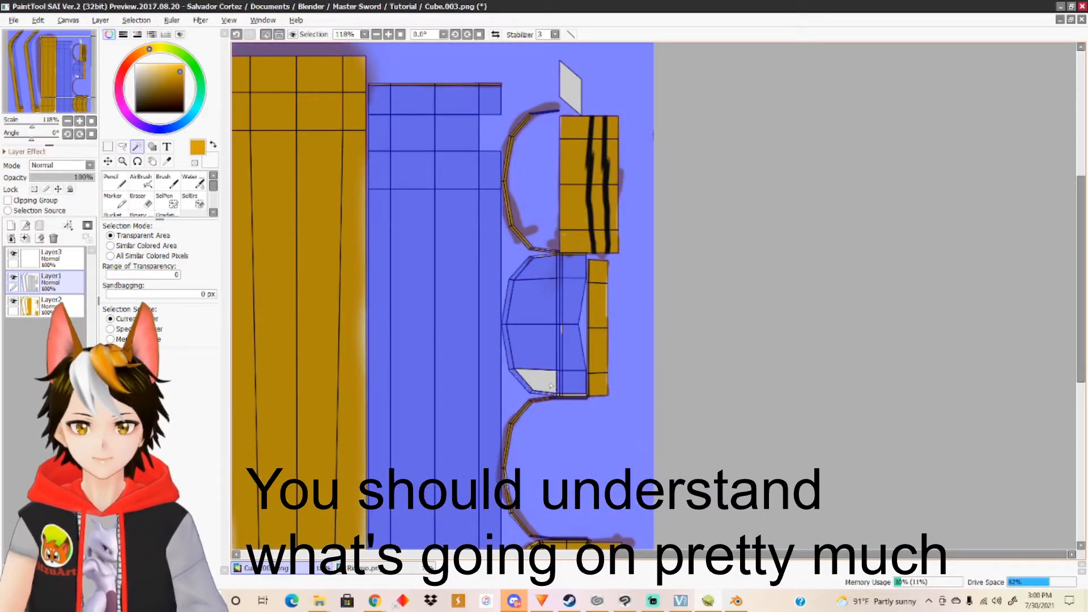
{"action": "left_click", "coordinate": [538, 381]}
{"action": "scroll", "coordinate": [571, 418], "scroll_direction": "up", "scroll_amount": 5}
{"action": "left_click", "coordinate": [537, 366]}
{"action": "scroll", "coordinate": [547, 252], "scroll_direction": "down", "scroll_amount": 8}
Invert the selection and paint the gold UV islands solid golden orange on Layer3 with the Marker at size 100.
{"action": "left_click", "coordinate": [135, 19]}
{"action": "left_click", "coordinate": [145, 49]}
{"action": "left_click", "coordinate": [51, 257]}
{"action": "left_click", "coordinate": [117, 181]}
{"action": "left_click", "coordinate": [121, 200]}
{"action": "mouse_move", "coordinate": [436, 107]}
{"action": "left_mouse_down"}
{"action": "mouse_move", "coordinate": [374, 246]}
{"action": "mouse_move", "coordinate": [500, 509]}
{"action": "mouse_move", "coordinate": [559, 153]}
{"action": "mouse_move", "coordinate": [557, 499]}
{"action": "mouse_move", "coordinate": [763, 318]}
{"action": "mouse_move", "coordinate": [729, 243]}
{"action": "left_mouse_up"}
Hide the pasted texture layer (Layer2), then invert the selection and fill the non-gold areas of Layer3 with white using the Bucket.
{"action": "left_click", "coordinate": [14, 306]}
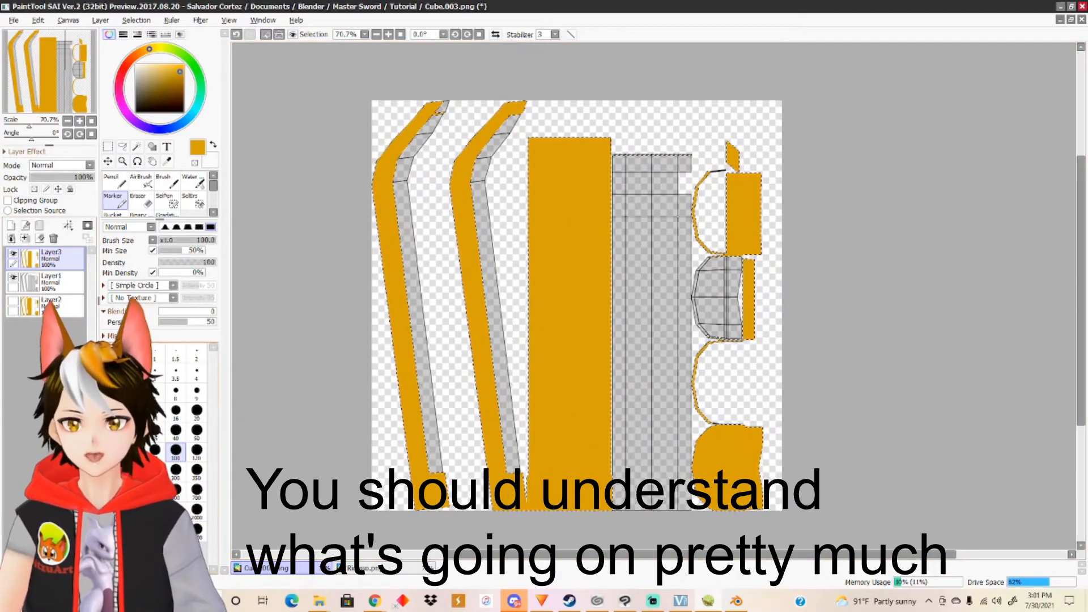
{"action": "left_click", "coordinate": [115, 214]}
{"action": "left_click", "coordinate": [136, 20]}
{"action": "left_click", "coordinate": [146, 48]}
{"action": "left_click", "coordinate": [436, 235]}
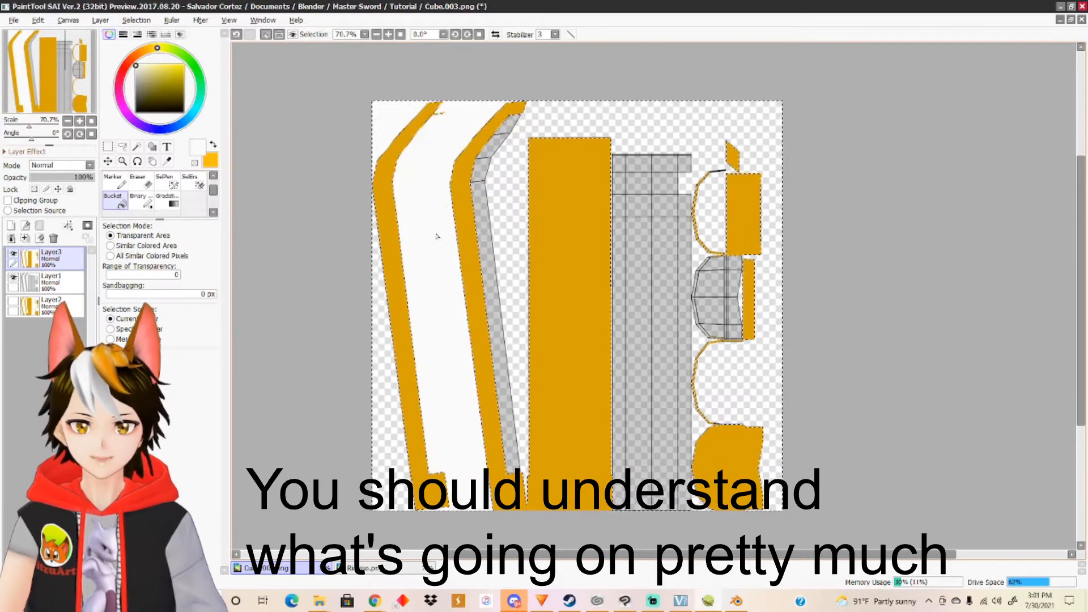
Clear the selection and cover the leftover gaps around the grey panel and rounded island with white using the Marker at size 16.
{"action": "left_click", "coordinate": [135, 20]}
{"action": "left_click", "coordinate": [146, 44]}
{"action": "left_click", "coordinate": [116, 182]}
{"action": "left_click_drag", "start_coordinate": [620, 157], "coordinate": [691, 155]}
{"action": "left_click", "coordinate": [716, 260]}
{"action": "left_click_drag", "start_coordinate": [699, 328], "coordinate": [713, 338]}
{"action": "left_click_drag", "start_coordinate": [713, 339], "coordinate": [729, 340]}
{"action": "key", "text": "ctrl+z"}
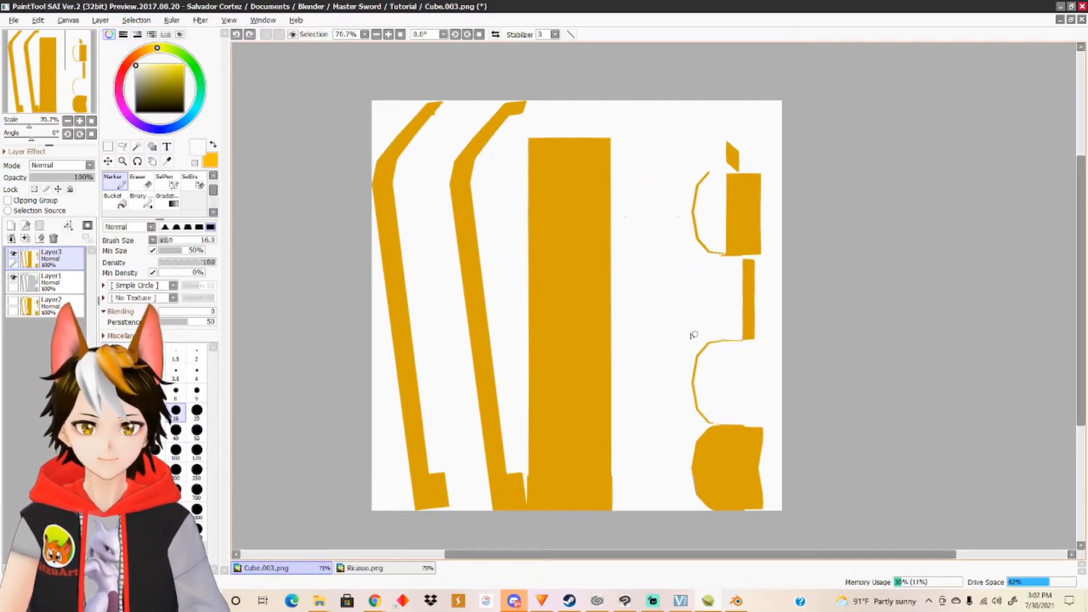
{"action": "left_click_drag", "start_coordinate": [690, 299], "coordinate": [675, 212]}
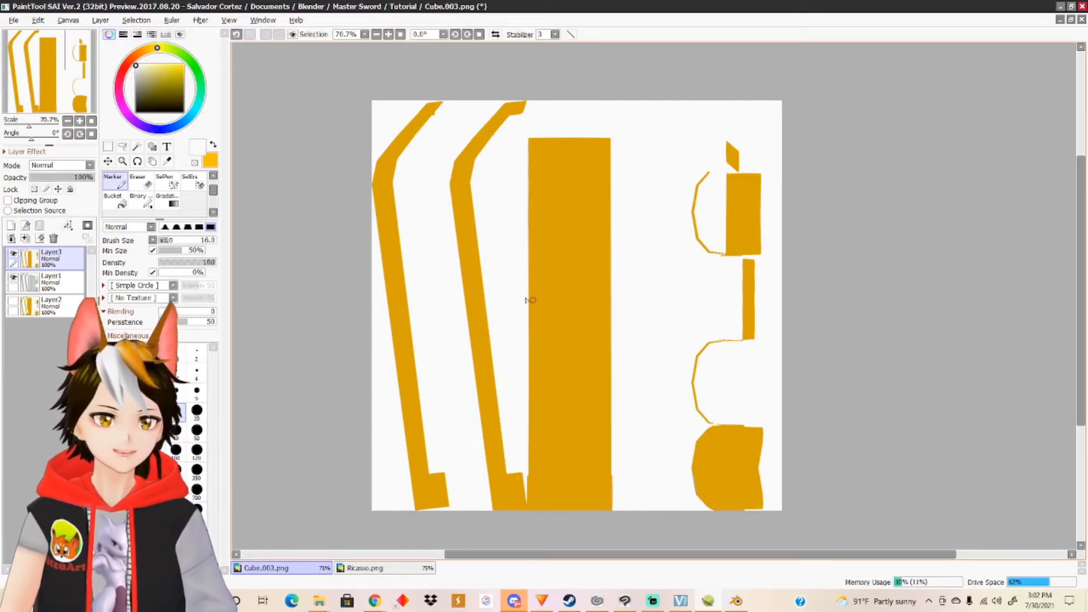
Save the canvas as the PNG file "Ricasso colored" in the Tutorial folder.
{"action": "left_click", "coordinate": [38, 20]}
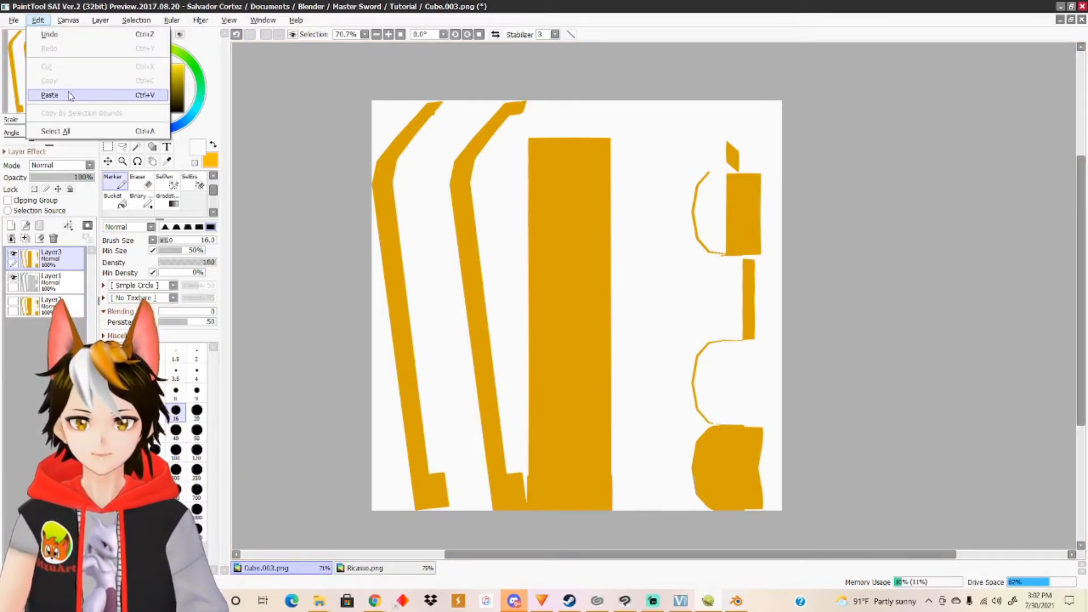
{"action": "mouse_move", "coordinate": [14, 20]}
{"action": "left_click", "coordinate": [50, 117]}
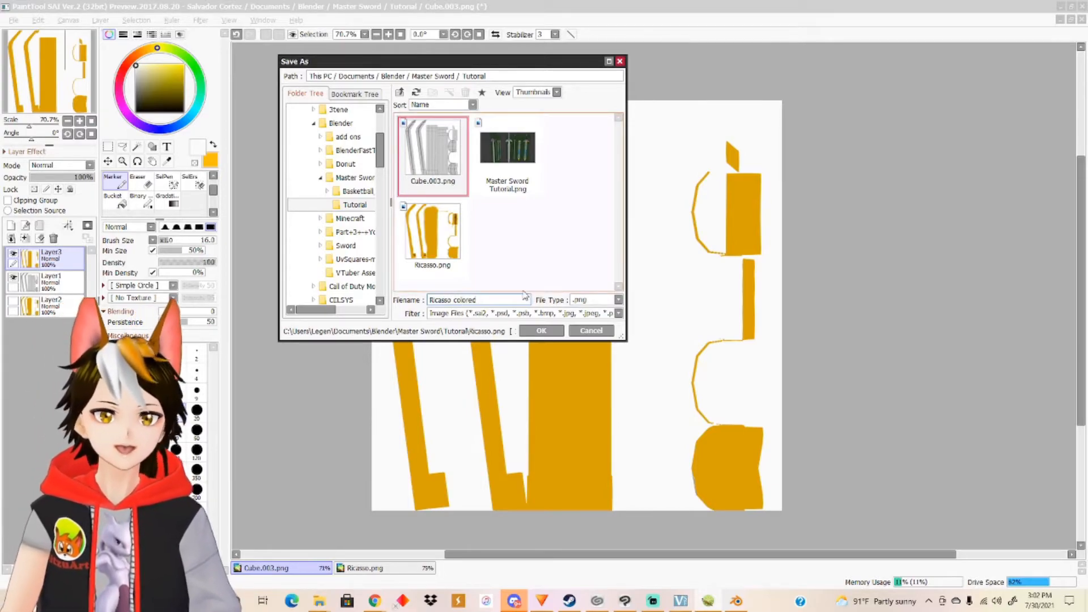
{"action": "left_click", "coordinate": [552, 332]}
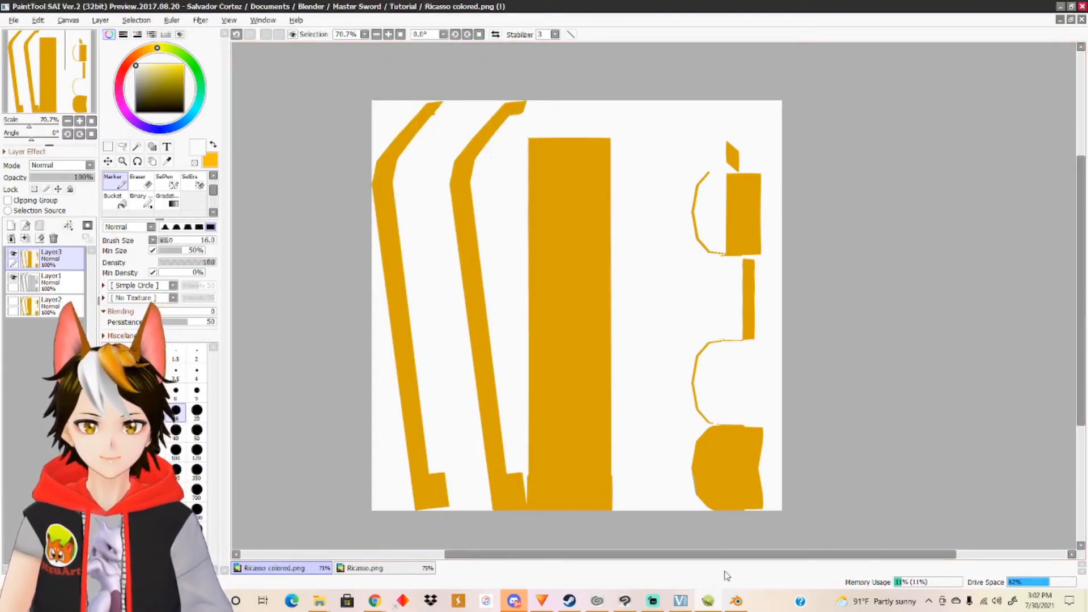
Switch to Blender and open the image Ricasso colored.png from the Tutorial folder in the UV editor.
{"action": "left_click", "coordinate": [736, 602]}
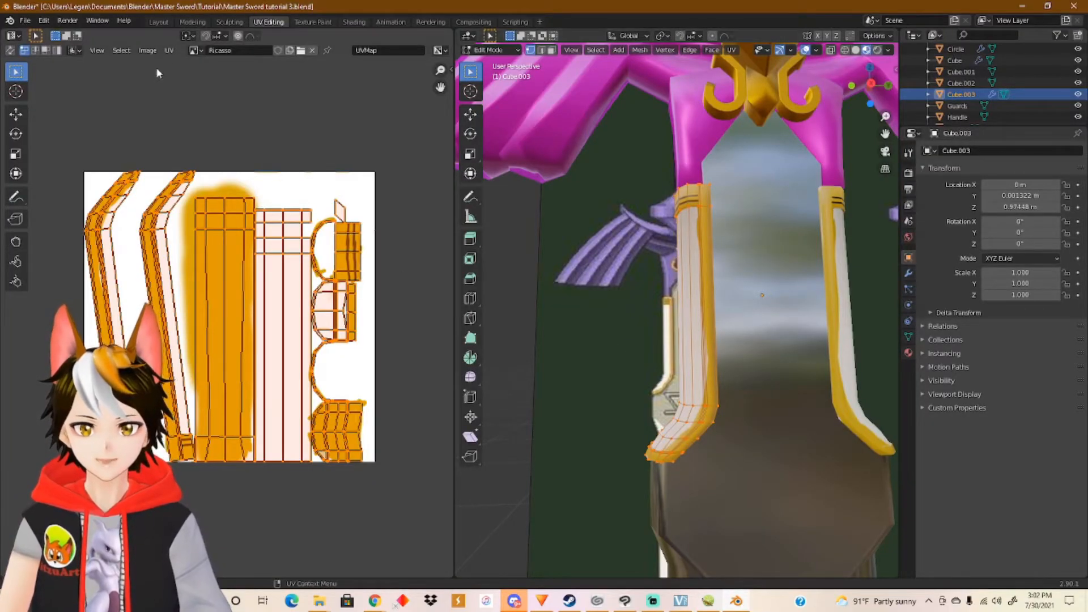
{"action": "left_click", "coordinate": [196, 49]}
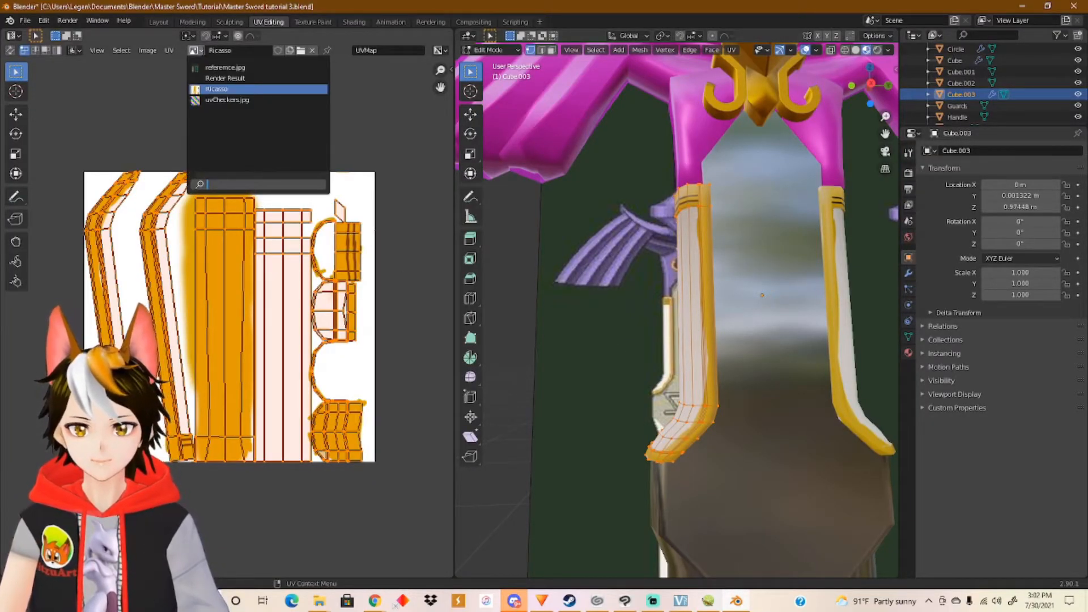
{"action": "left_click", "coordinate": [301, 49]}
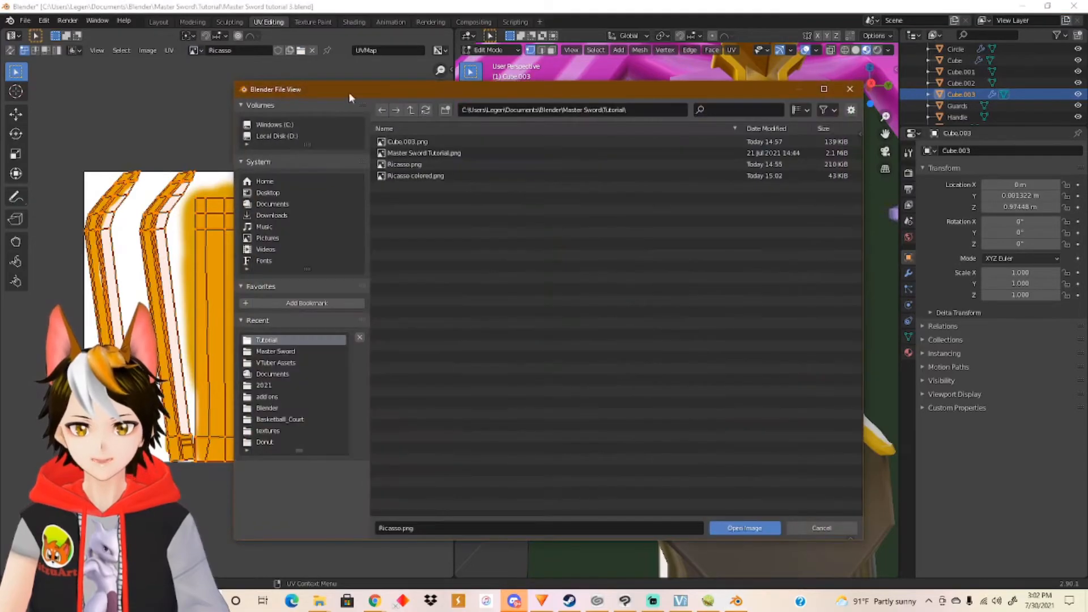
{"action": "left_click", "coordinate": [442, 176]}
{"action": "left_click", "coordinate": [747, 527]}
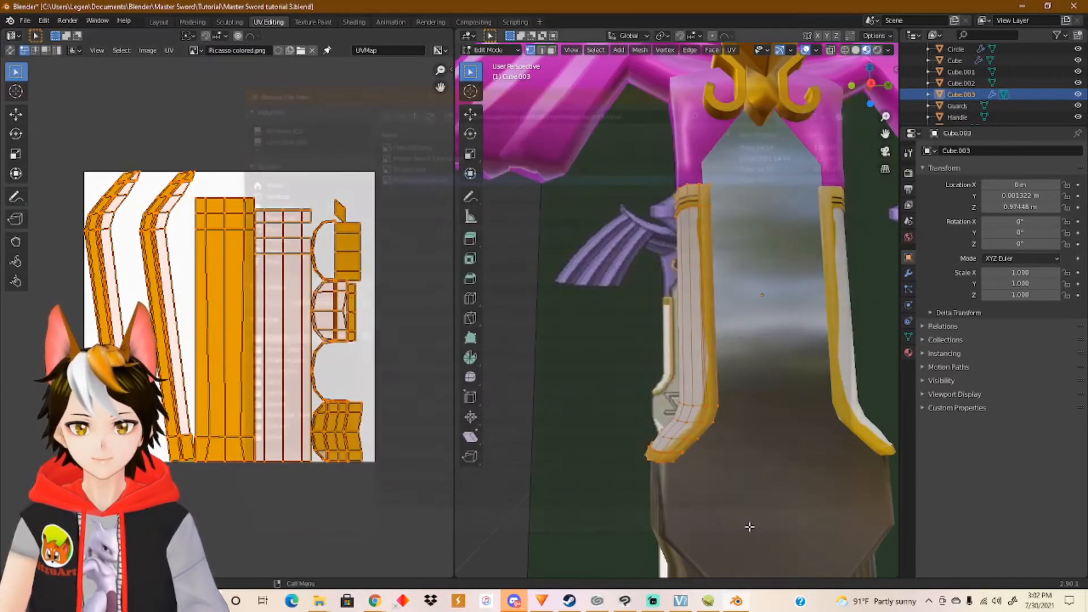
Leave mesh editing and assign Ricasso colored.png to the image texture node feeding the Ricasso material's base color.
{"action": "scroll", "coordinate": [696, 410], "scroll_direction": "up", "scroll_amount": 4}
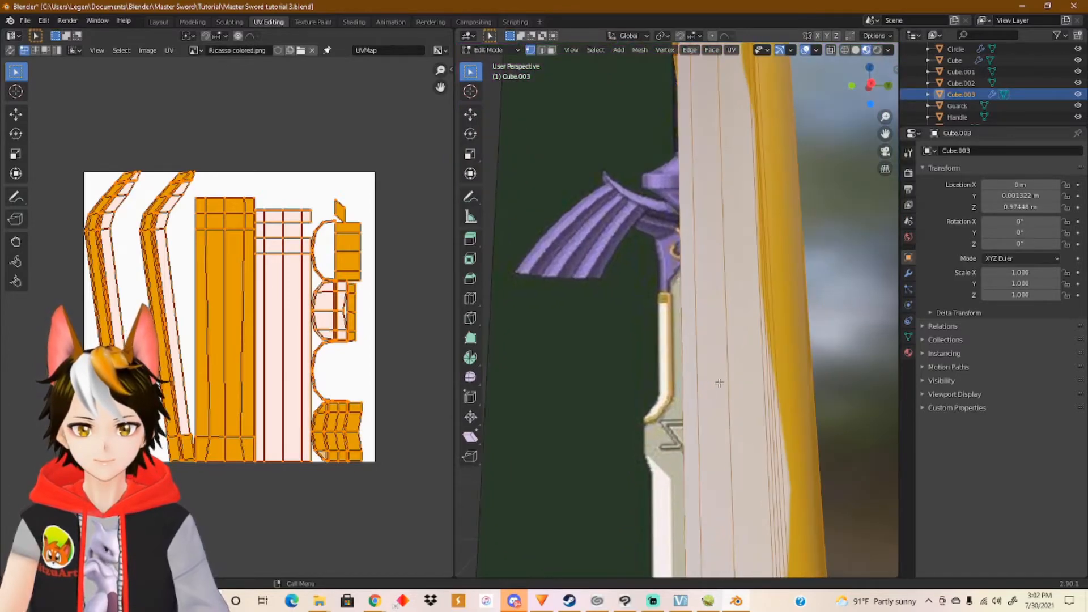
{"action": "middle_click_drag", "start_coordinate": [734, 380], "coordinate": [765, 416]}
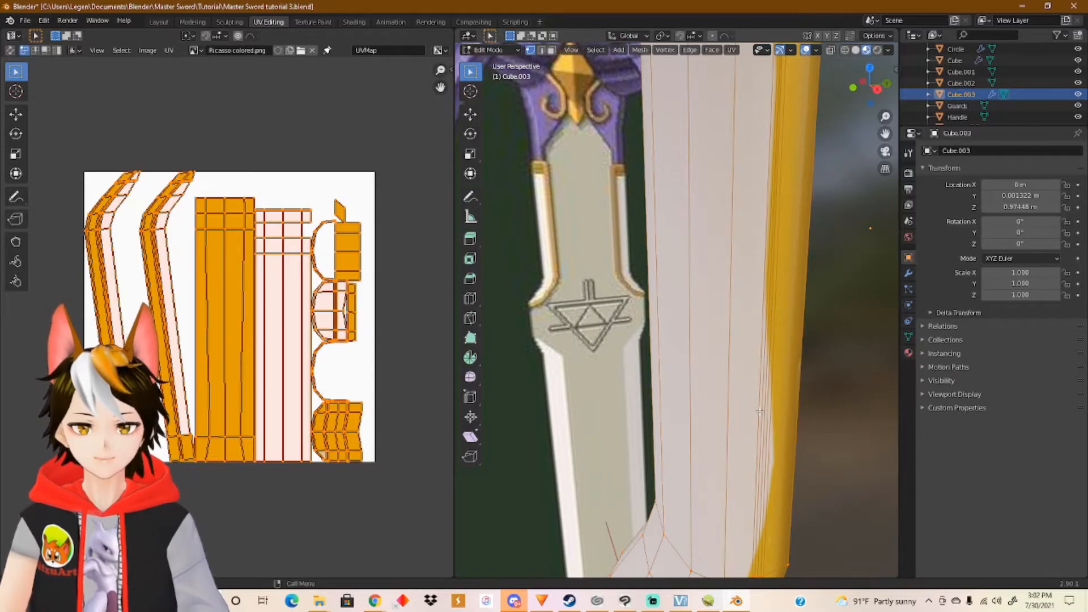
{"action": "key", "text": "Tab"}
{"action": "scroll", "coordinate": [688, 287], "scroll_direction": "down", "scroll_amount": 4}
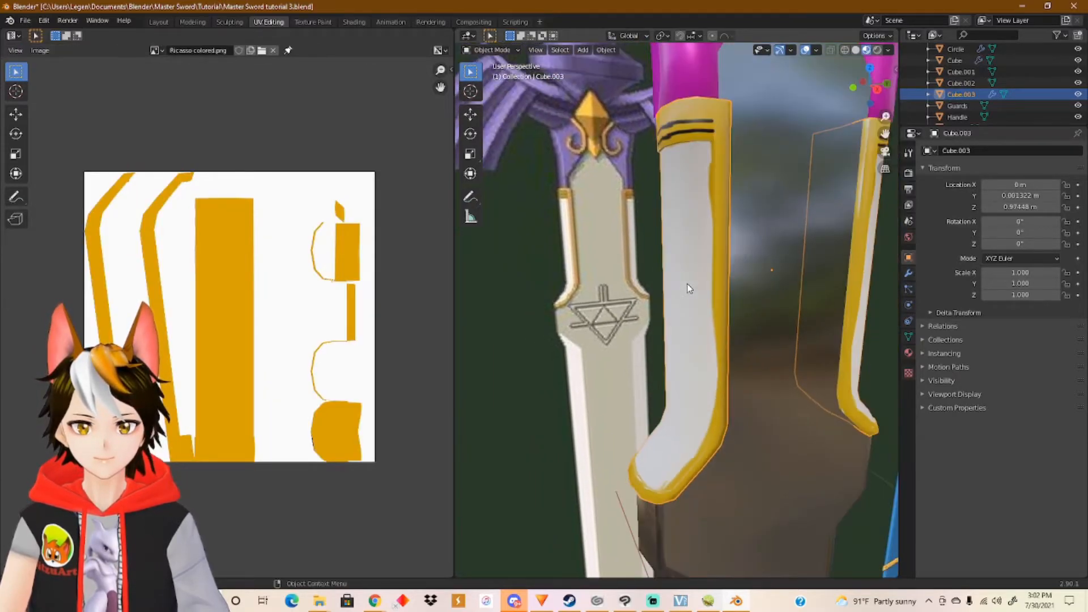
{"action": "left_click", "coordinate": [313, 21]}
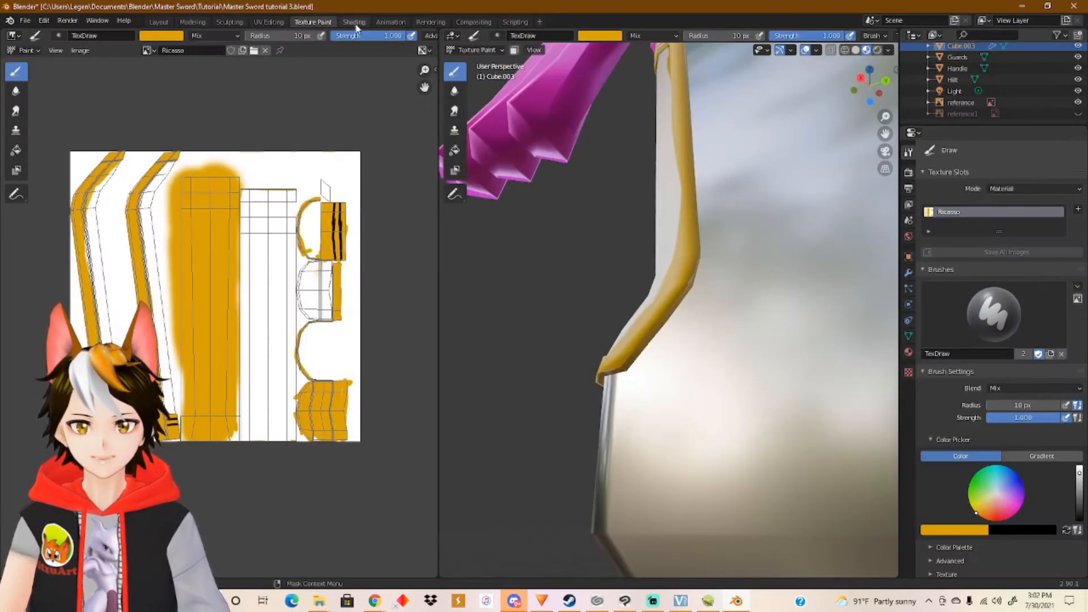
{"action": "left_click", "coordinate": [355, 23]}
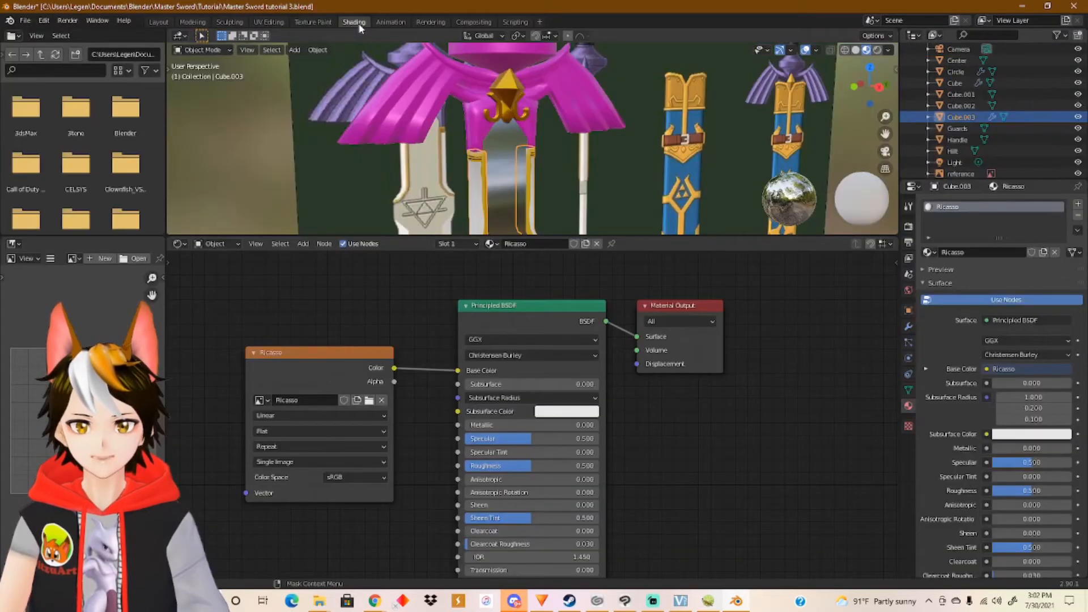
{"action": "left_click", "coordinate": [262, 400]}
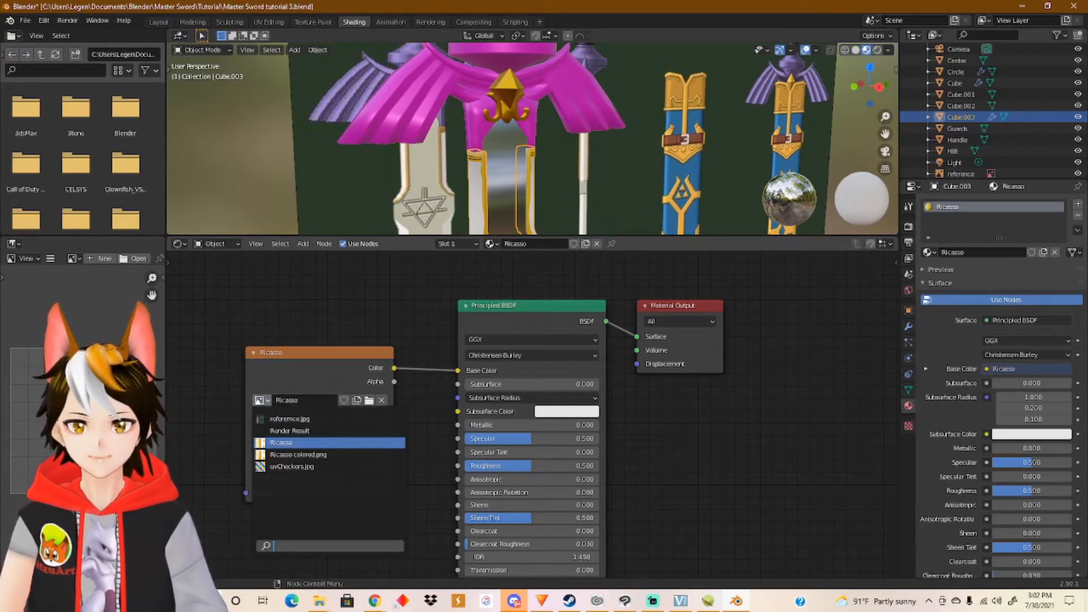
{"action": "left_click", "coordinate": [332, 455]}
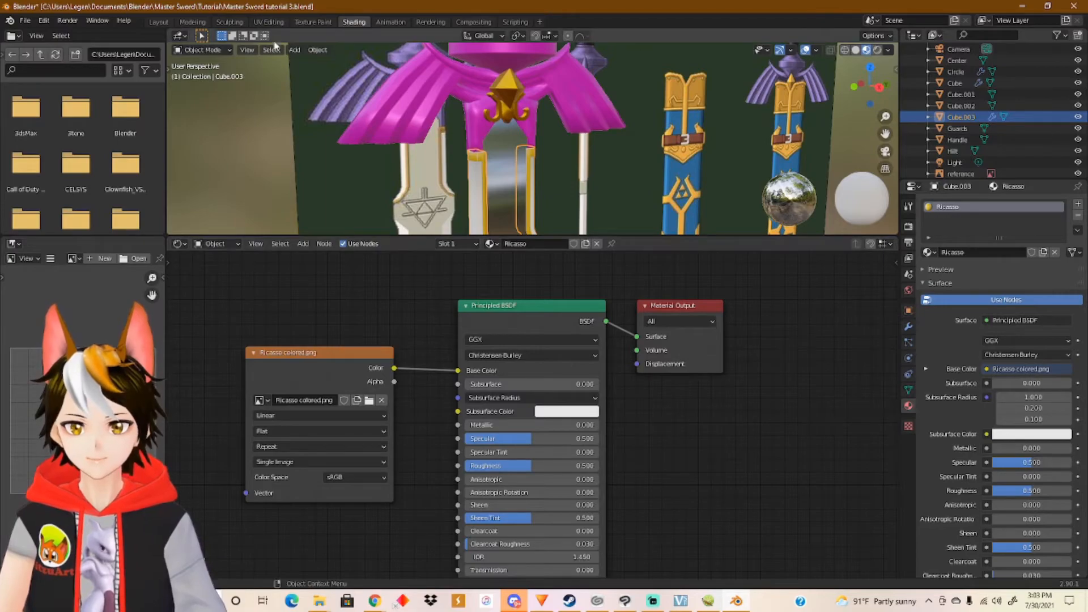
Examine the new texture along the ricasso's lower end and gold edge in the UV Editing and Texture Paint workspaces.
{"action": "left_click", "coordinate": [266, 20]}
{"action": "scroll", "coordinate": [712, 356], "scroll_direction": "up", "scroll_amount": 1}
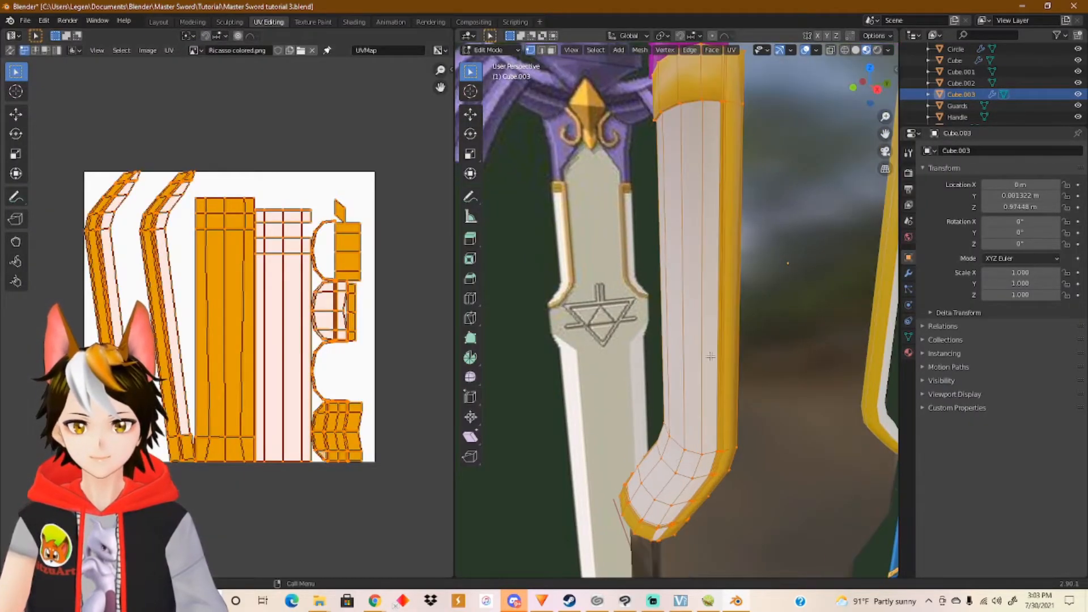
{"action": "scroll", "coordinate": [653, 479], "scroll_direction": "up", "scroll_amount": 5}
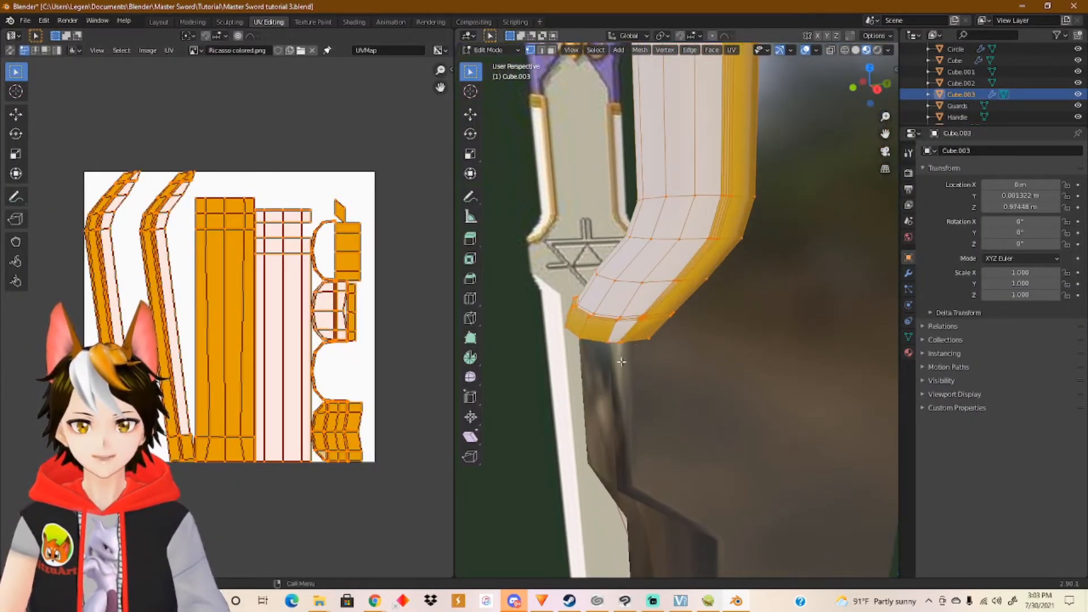
{"action": "middle_click_drag", "start_coordinate": [581, 355], "coordinate": [732, 390]}
{"action": "middle_click_drag", "start_coordinate": [665, 409], "coordinate": [673, 359], "text": "ctrl"}
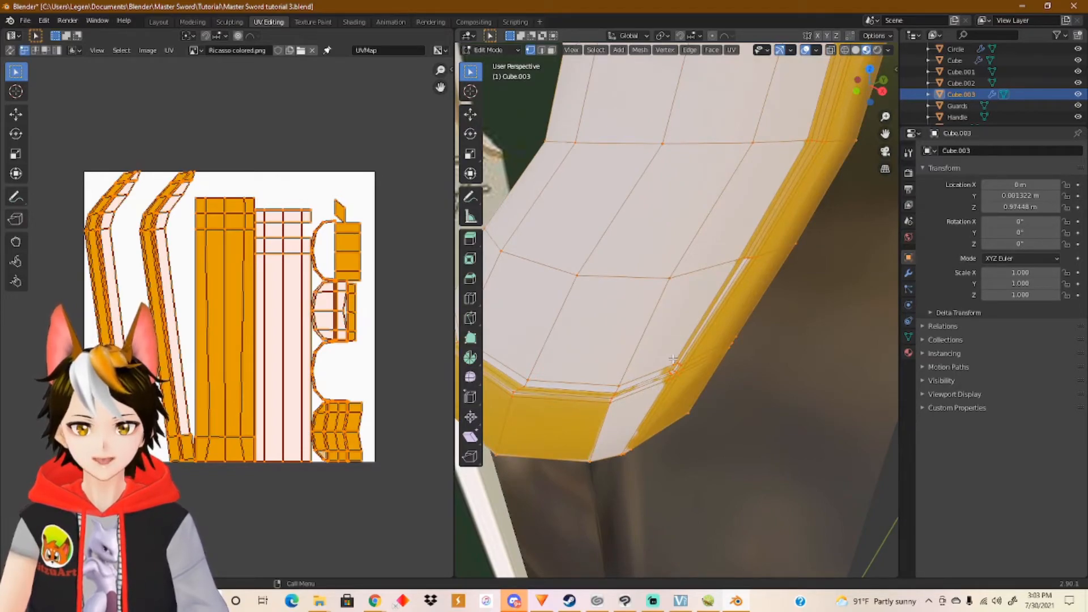
{"action": "key", "text": "Tab"}
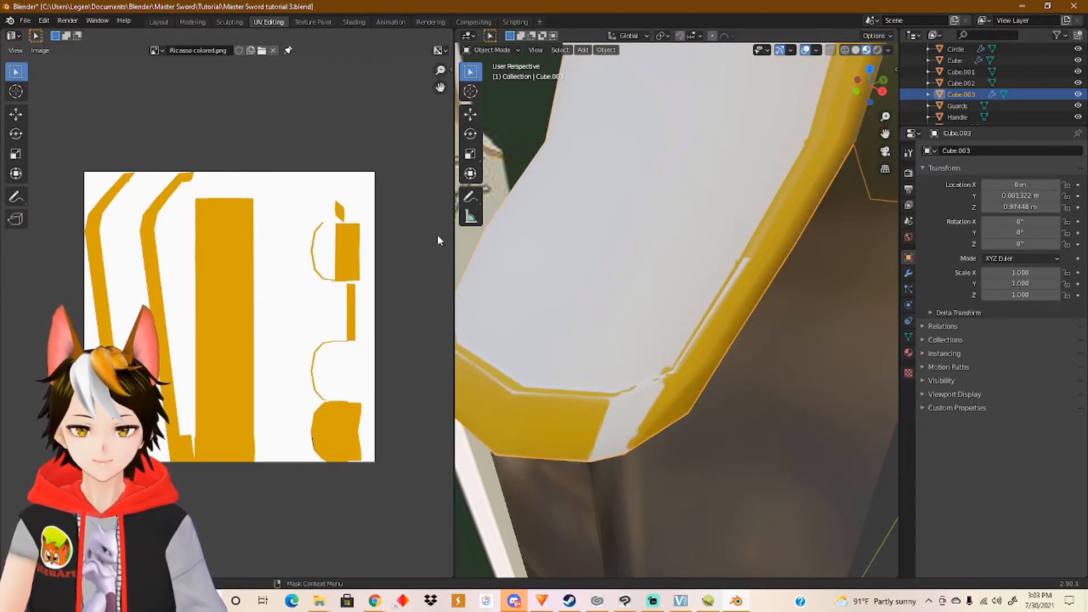
{"action": "key", "text": "n"}
{"action": "key", "text": "n"}
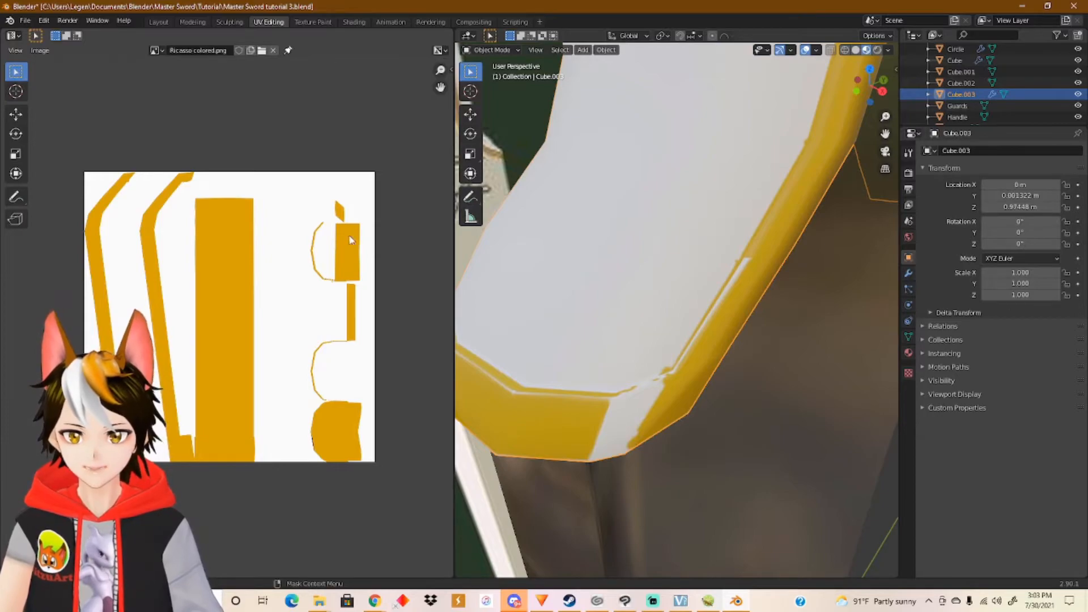
{"action": "left_click", "coordinate": [313, 21]}
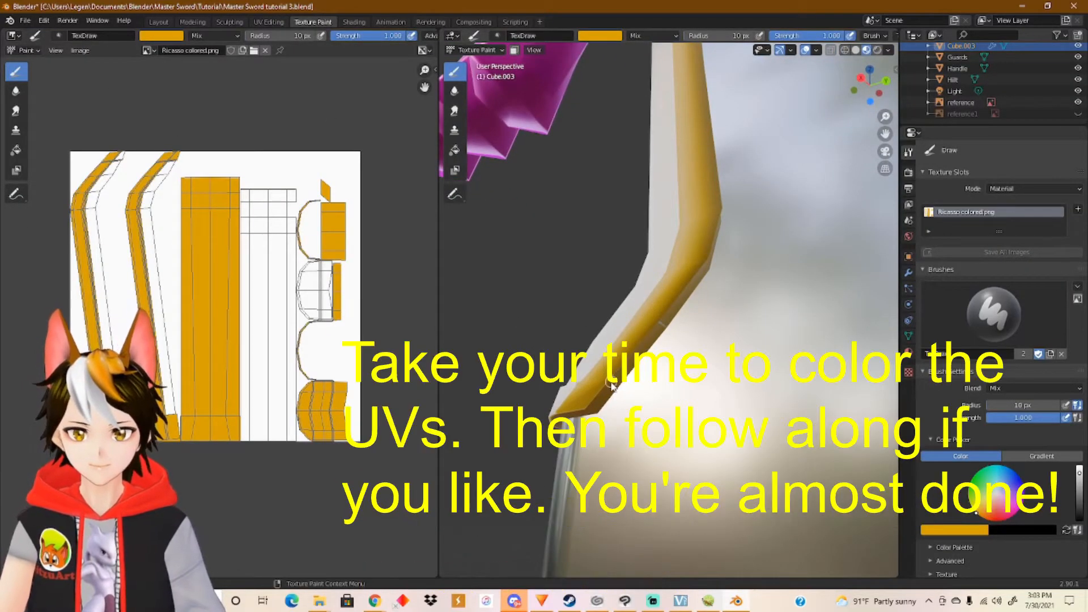
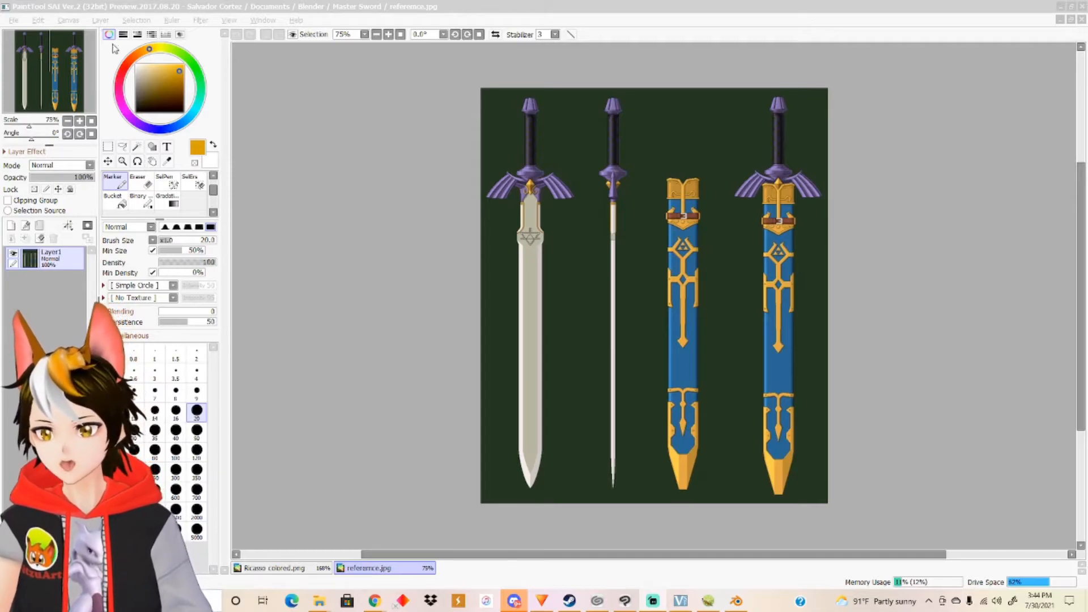
Try reducing the reference.jpg canvas in PaintTool SAI to 10% width and 10% height, and undo the resize.
{"action": "left_click", "coordinate": [37, 20]}
{"action": "mouse_move", "coordinate": [73, 23]}
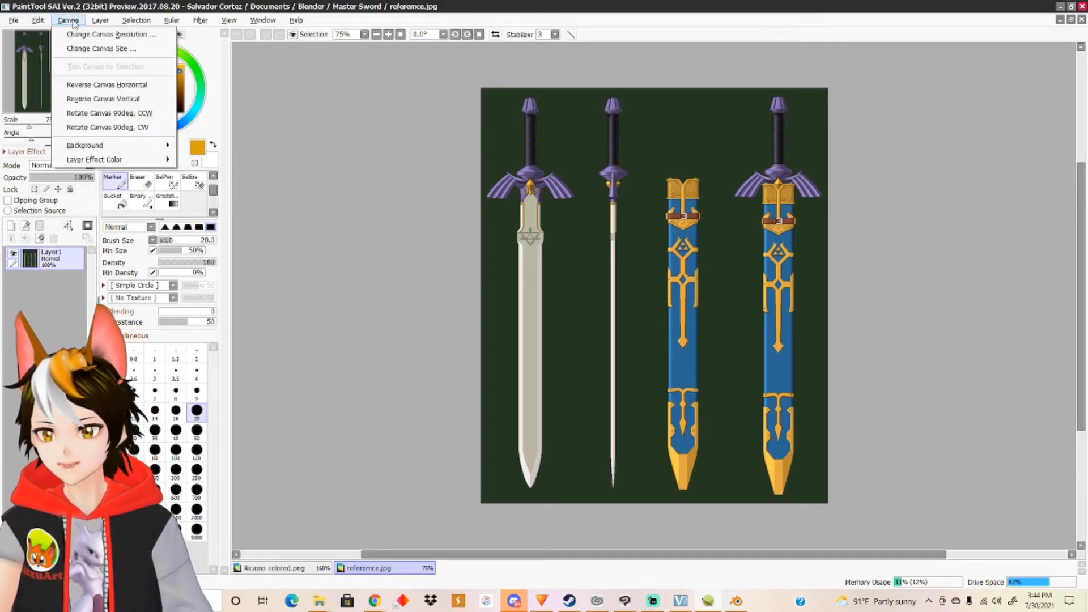
{"action": "left_click", "coordinate": [102, 49]}
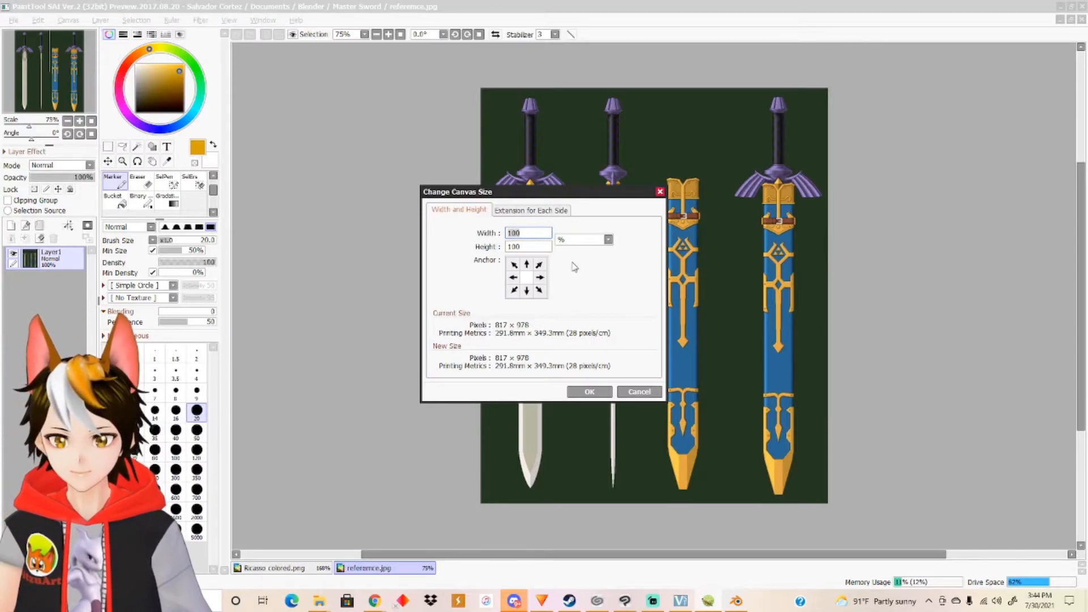
{"action": "type", "text": "10"}
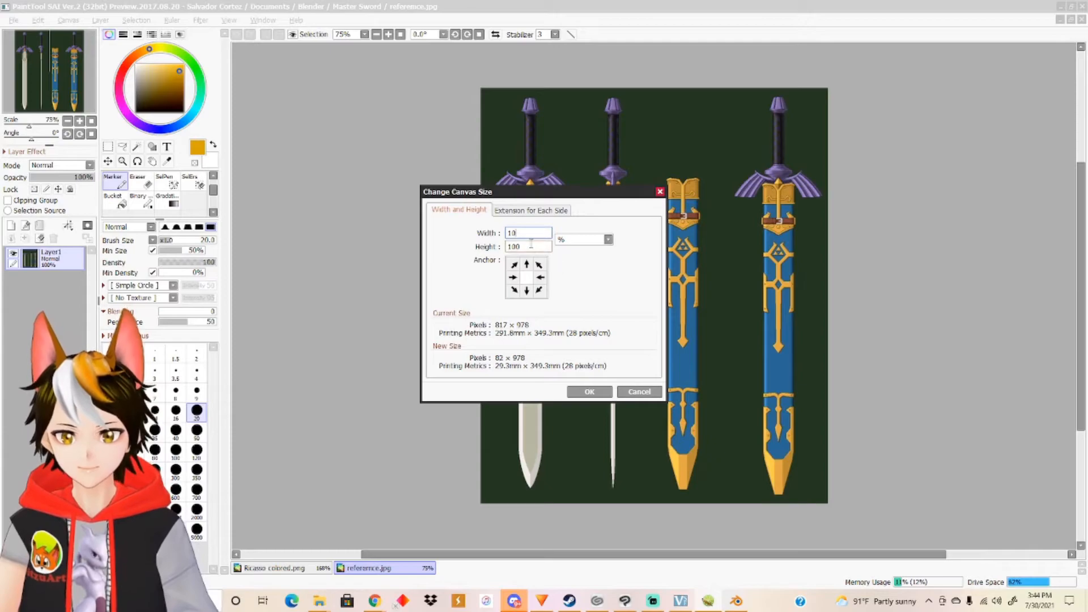
{"action": "key", "text": "Tab"}
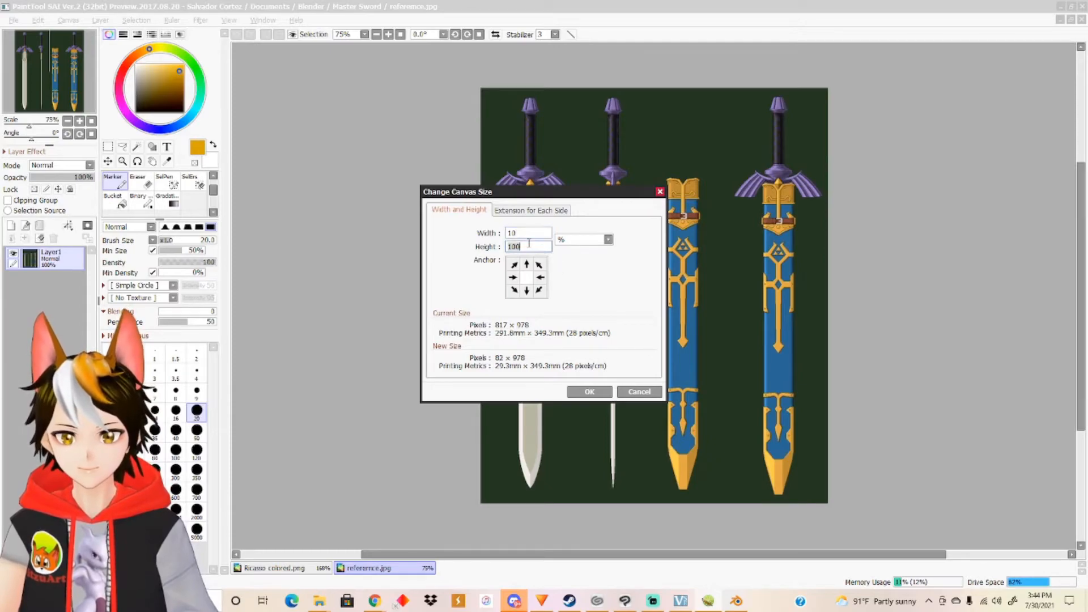
{"action": "type", "text": "10"}
{"action": "key", "text": "Return"}
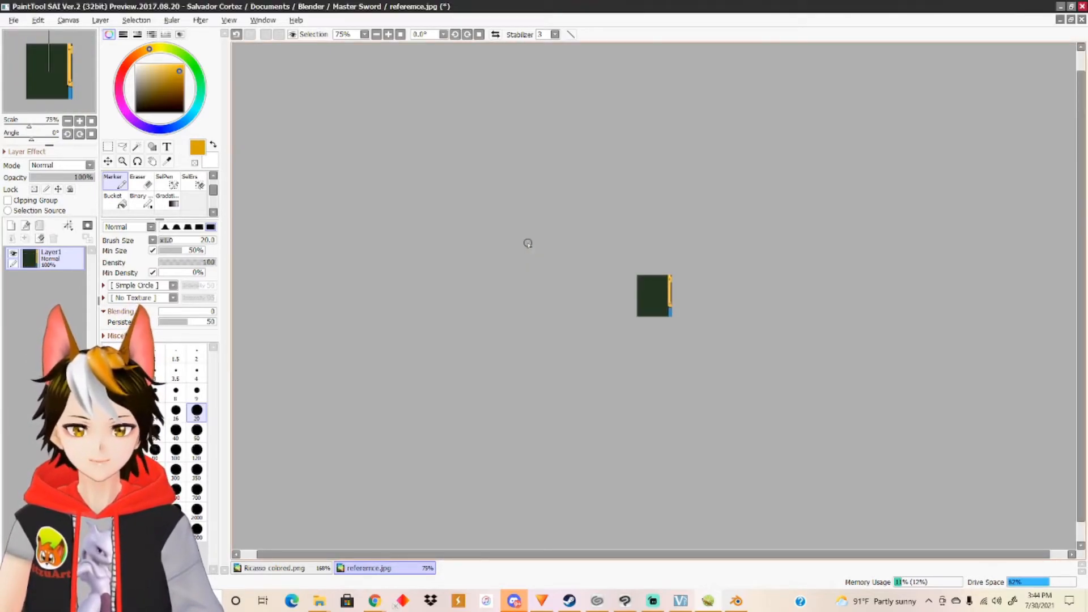
{"action": "key", "text": "ctrl+z"}
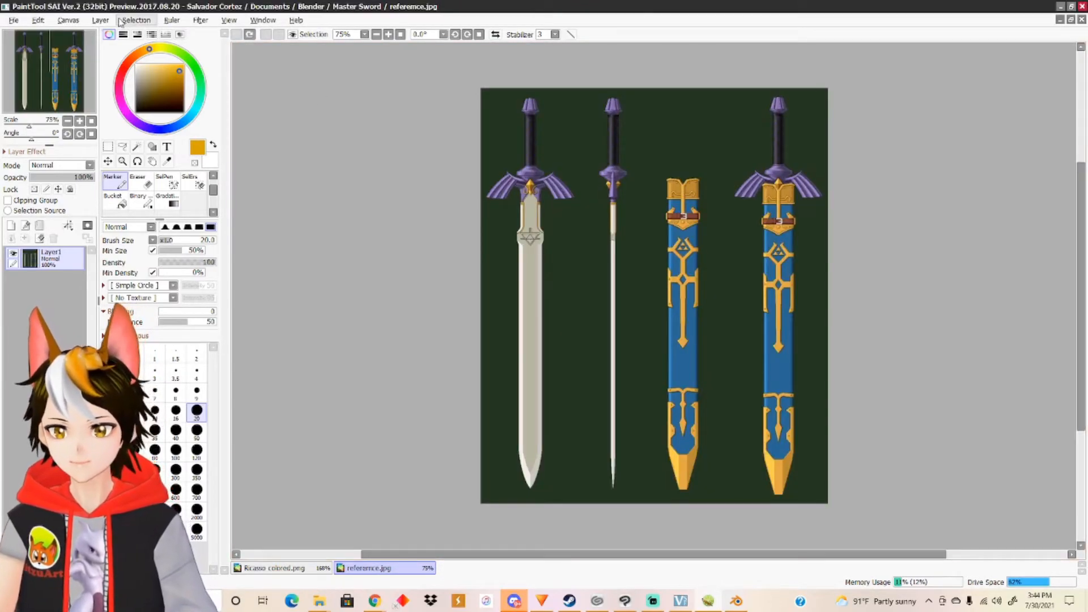
Change the reference.jpg canvas size to 10% width while keeping the height at 100%.
{"action": "left_click", "coordinate": [68, 21]}
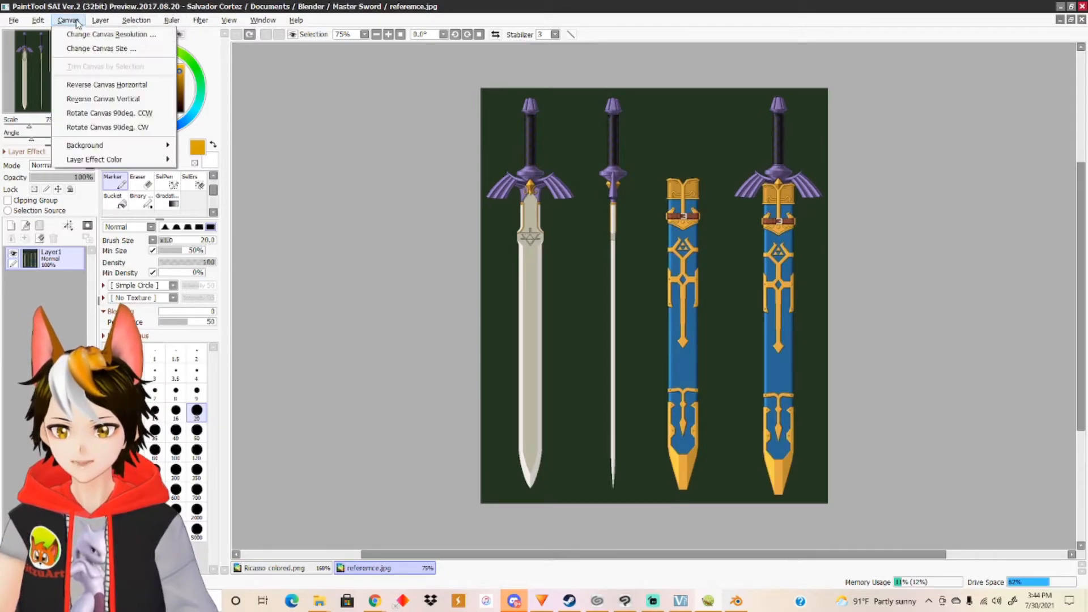
{"action": "left_click", "coordinate": [101, 49]}
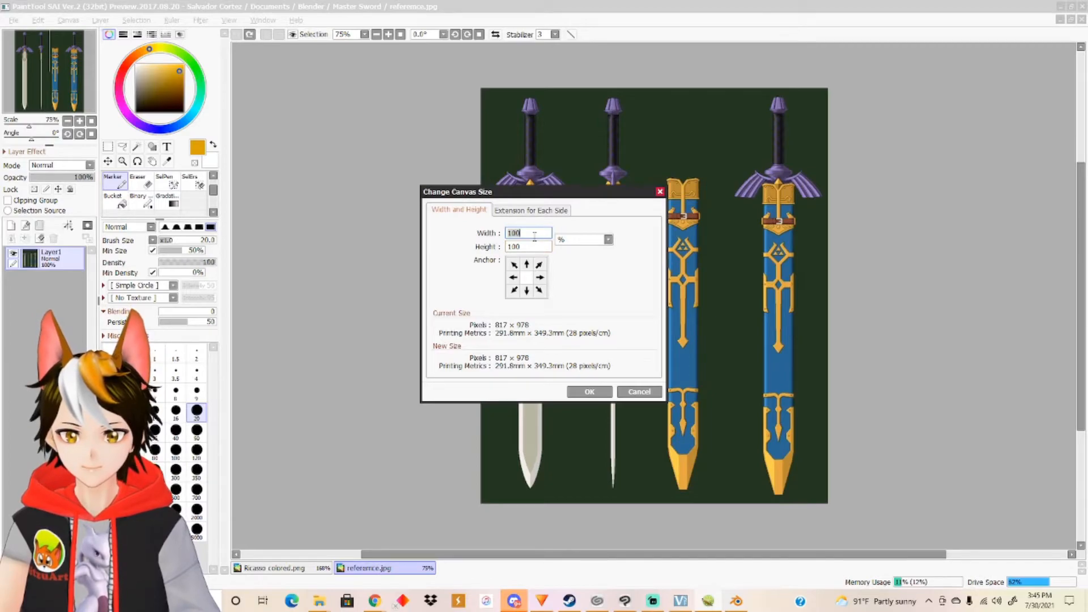
{"action": "left_click", "coordinate": [540, 211]}
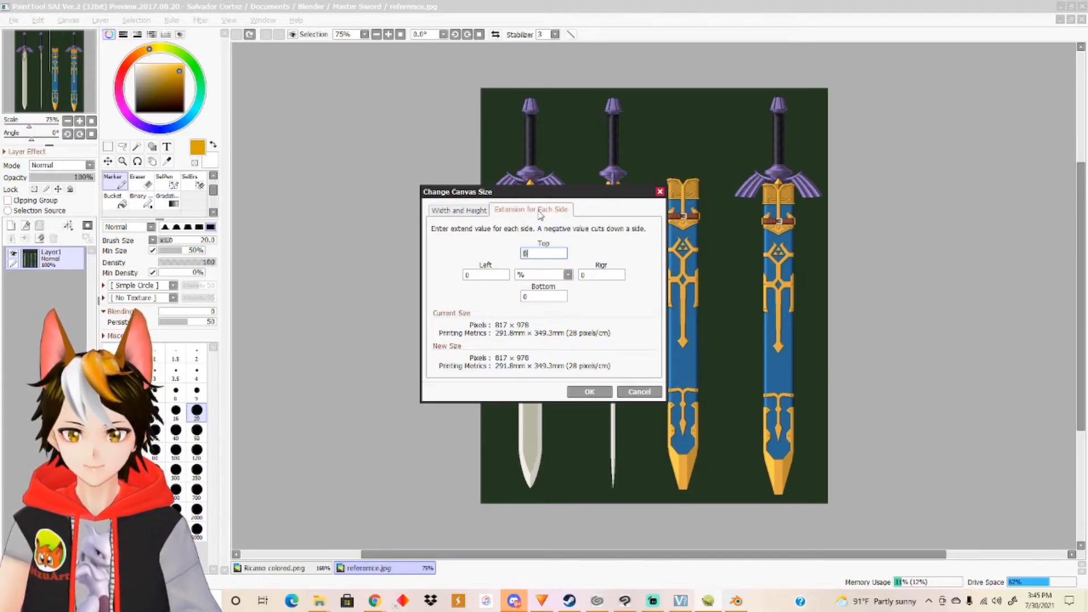
{"action": "left_click", "coordinate": [469, 211]}
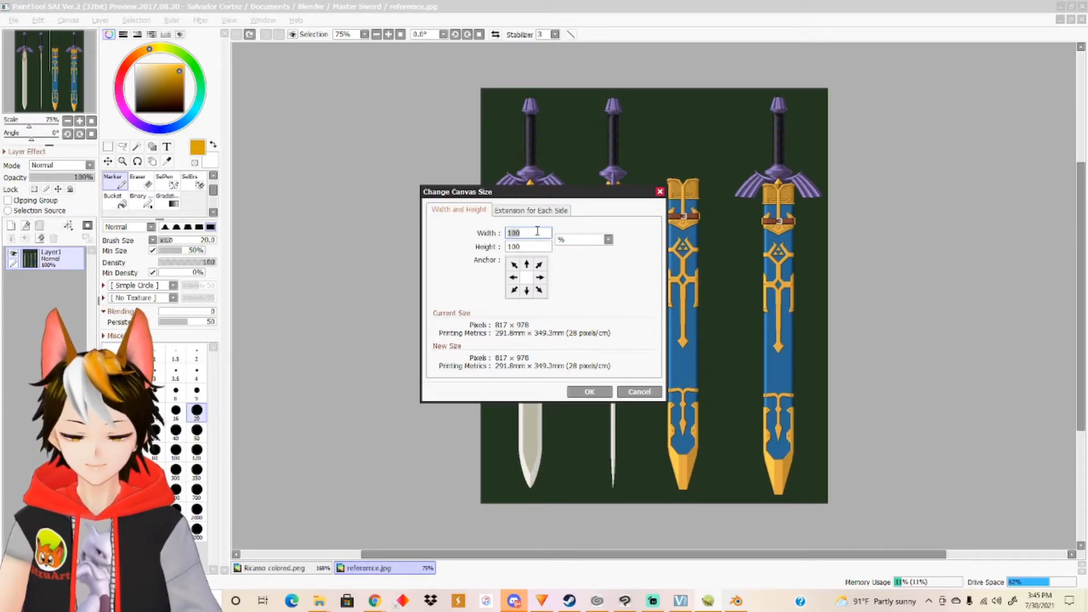
{"action": "type", "text": "10"}
{"action": "key", "text": "Return"}
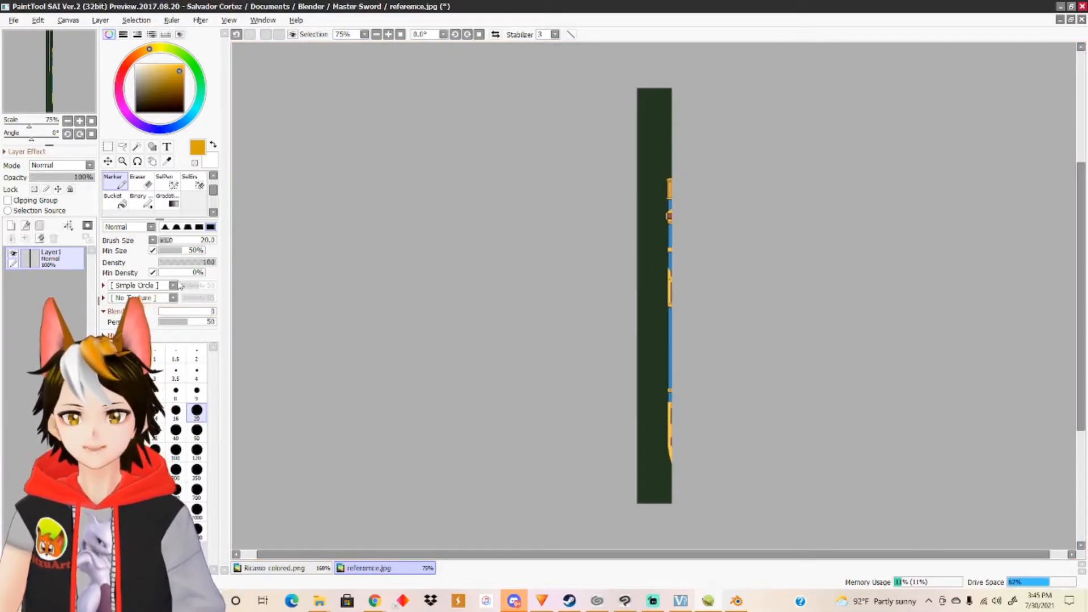
Move the layer image horizontally so the front-view sword is centered within the narrow canvas.
{"action": "left_click", "coordinate": [43, 22]}
{"action": "left_click", "coordinate": [51, 20]}
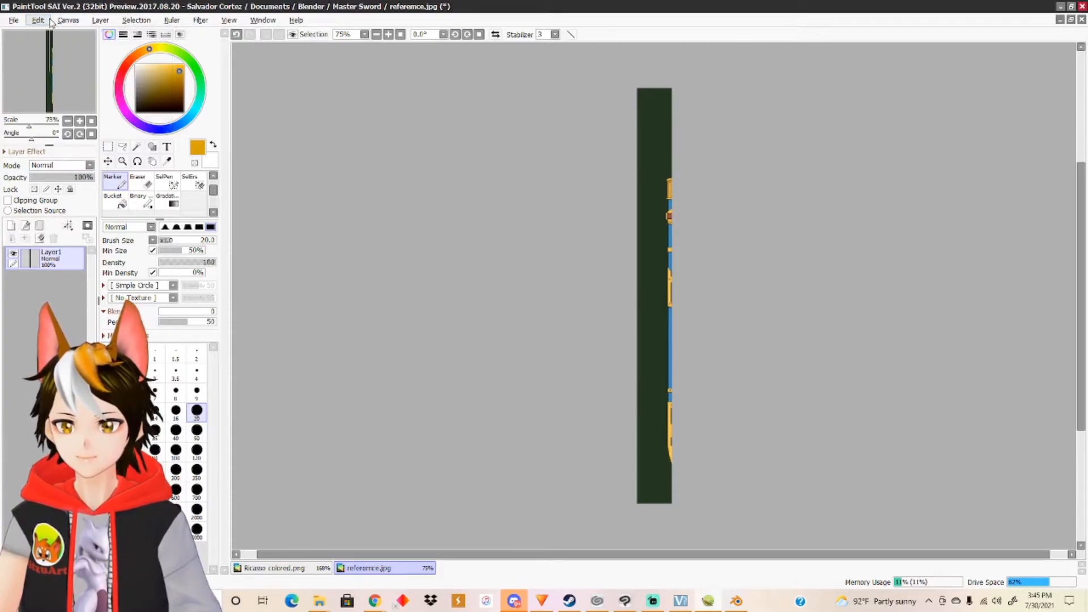
{"action": "left_click", "coordinate": [108, 162]}
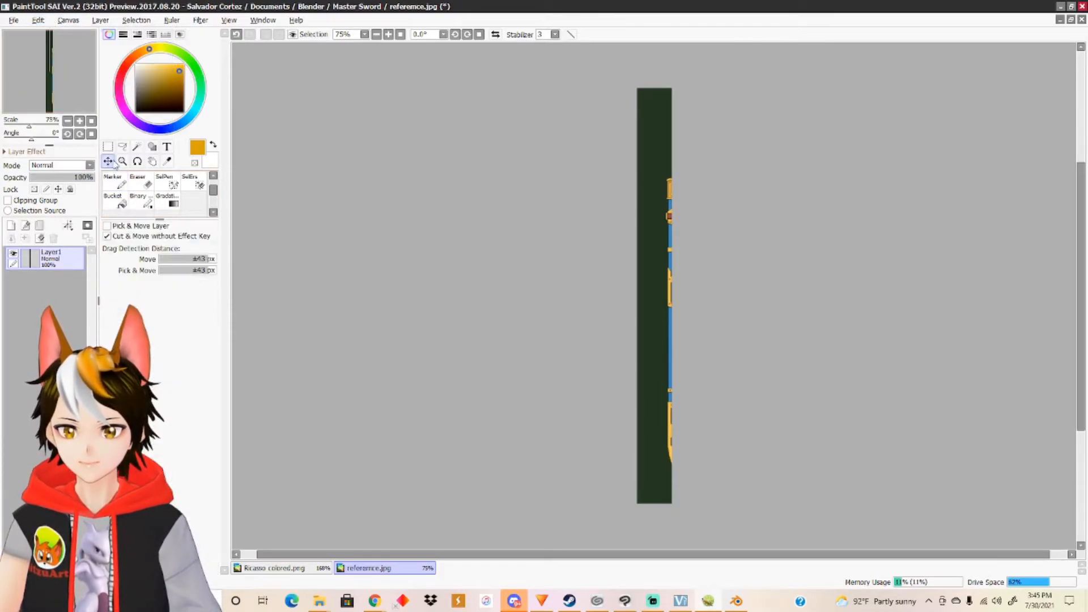
{"action": "left_click_drag", "start_coordinate": [656, 275], "coordinate": [785, 277]}
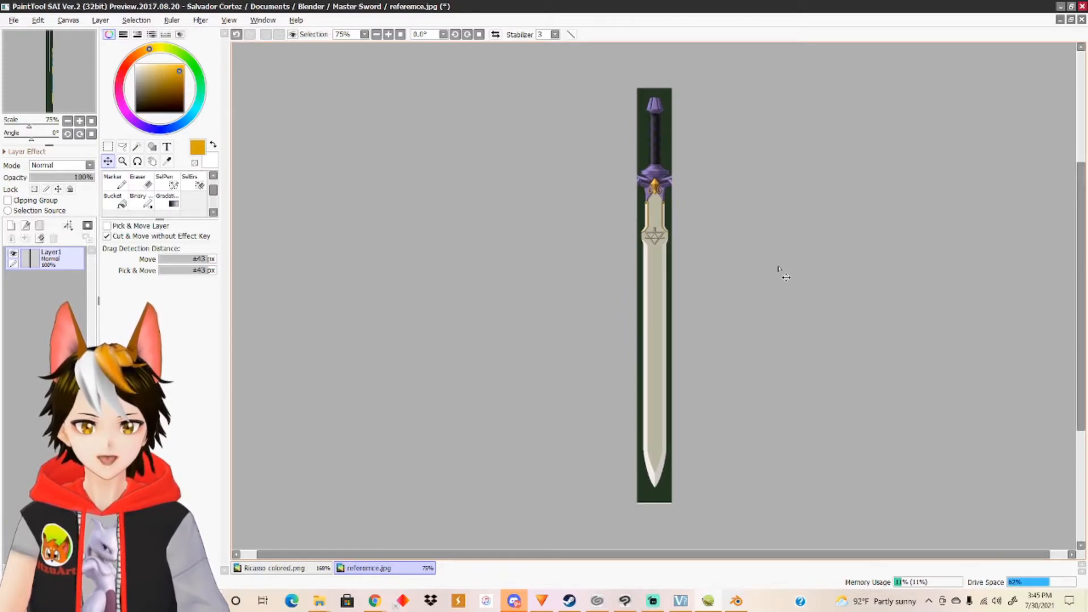
Start a Freeform transform of the whole sword image and enlarge it beyond the canvas, shifting it to center the blade's emblem.
{"action": "left_click", "coordinate": [66, 21]}
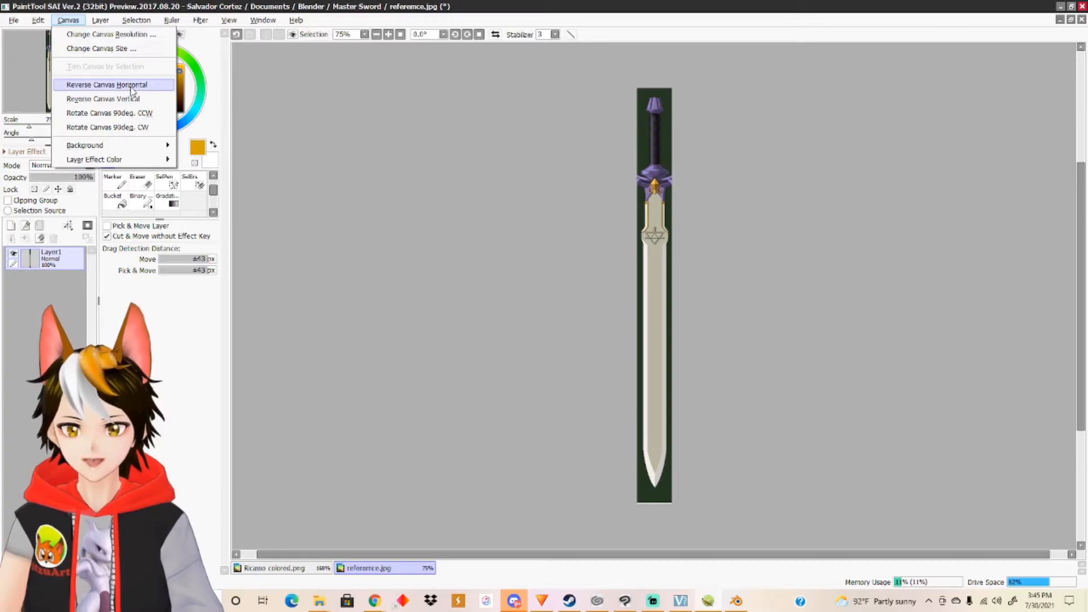
{"action": "mouse_move", "coordinate": [40, 23]}
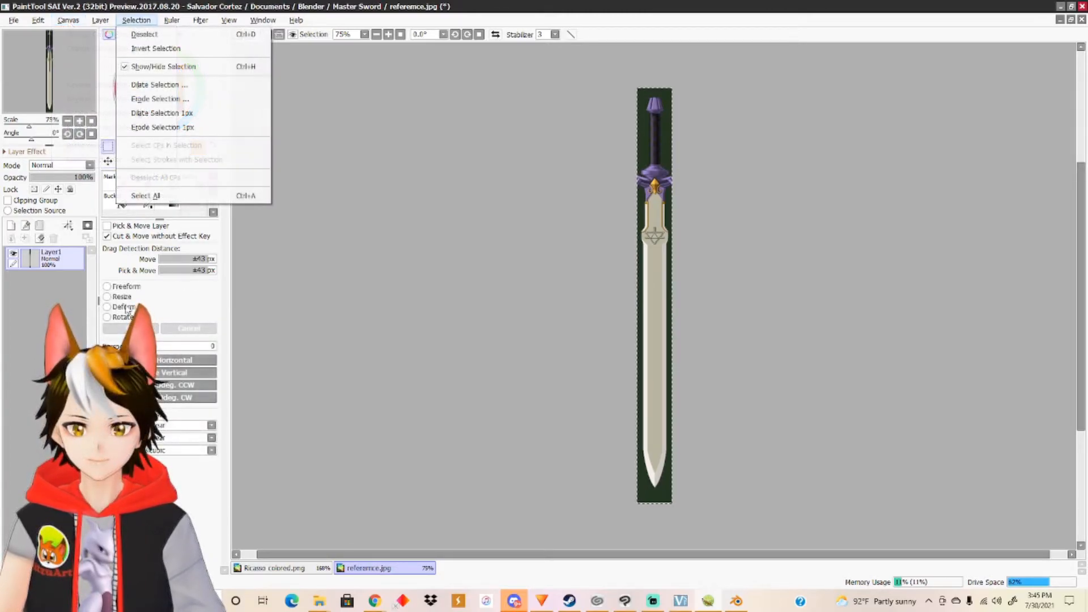
{"action": "left_click", "coordinate": [108, 287]}
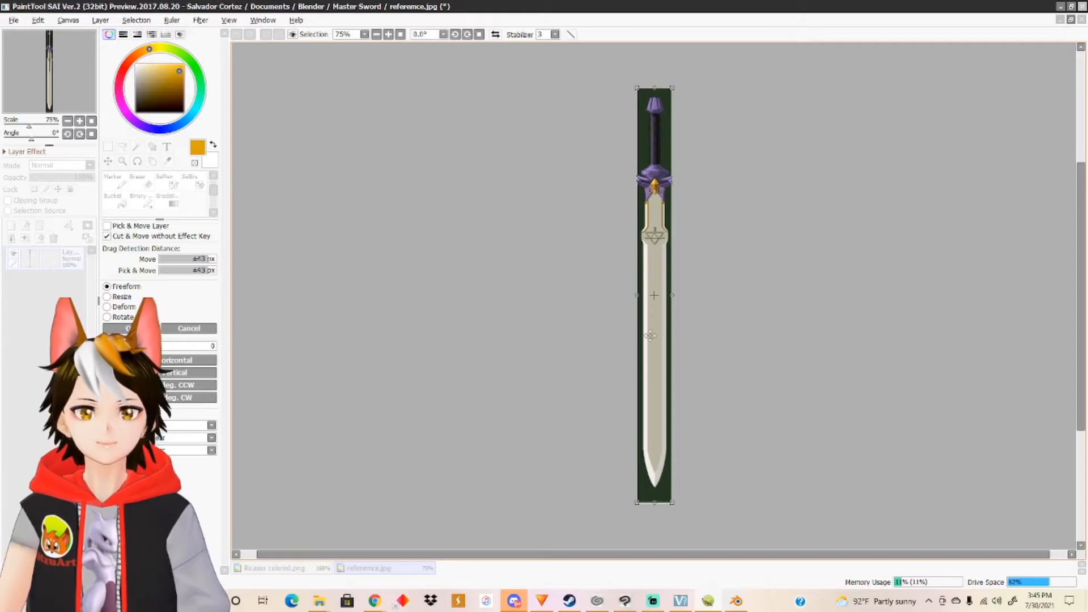
{"action": "left_click_drag", "start_coordinate": [636, 503], "coordinate": [582, 486]}
{"action": "scroll", "coordinate": [716, 300], "scroll_direction": "down", "scroll_amount": 2}
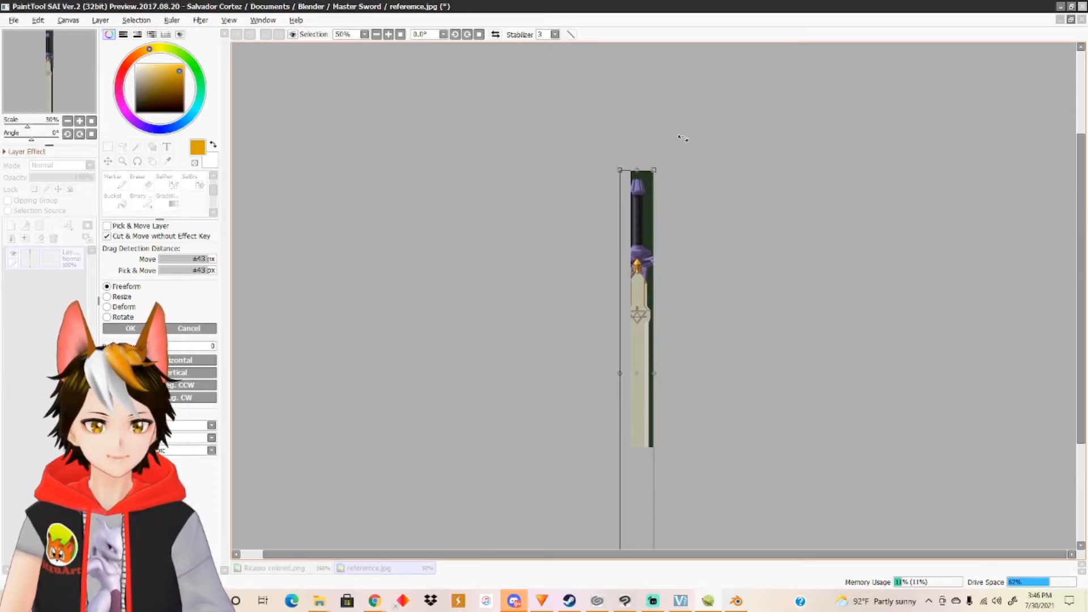
{"action": "left_click_drag", "start_coordinate": [660, 174], "coordinate": [821, 102]}
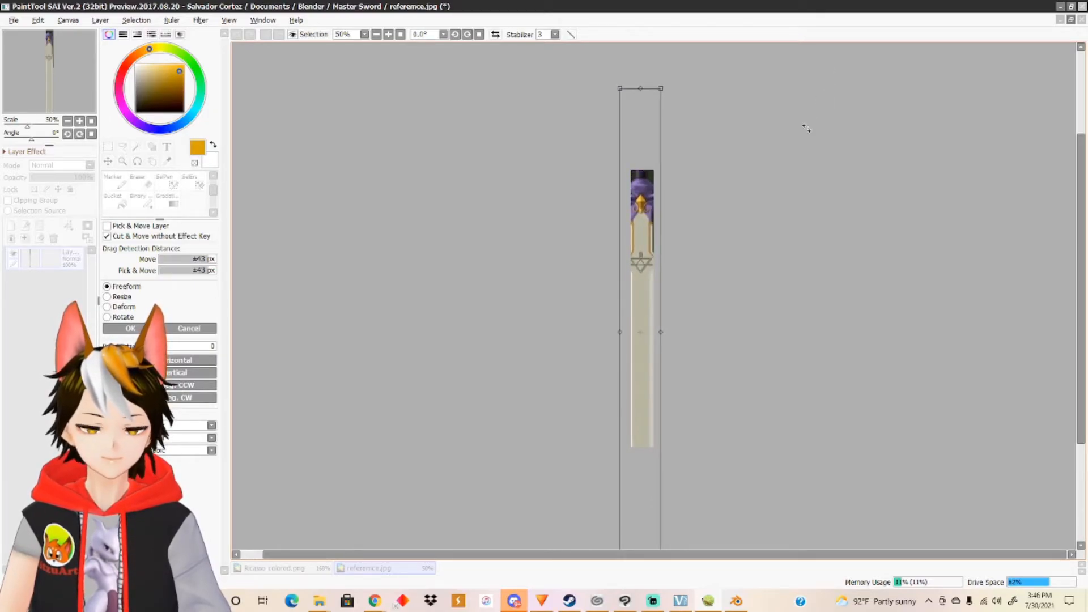
{"action": "scroll", "coordinate": [760, 263], "scroll_direction": "up", "scroll_amount": 4}
{"action": "left_click_drag", "start_coordinate": [647, 253], "coordinate": [651, 202]}
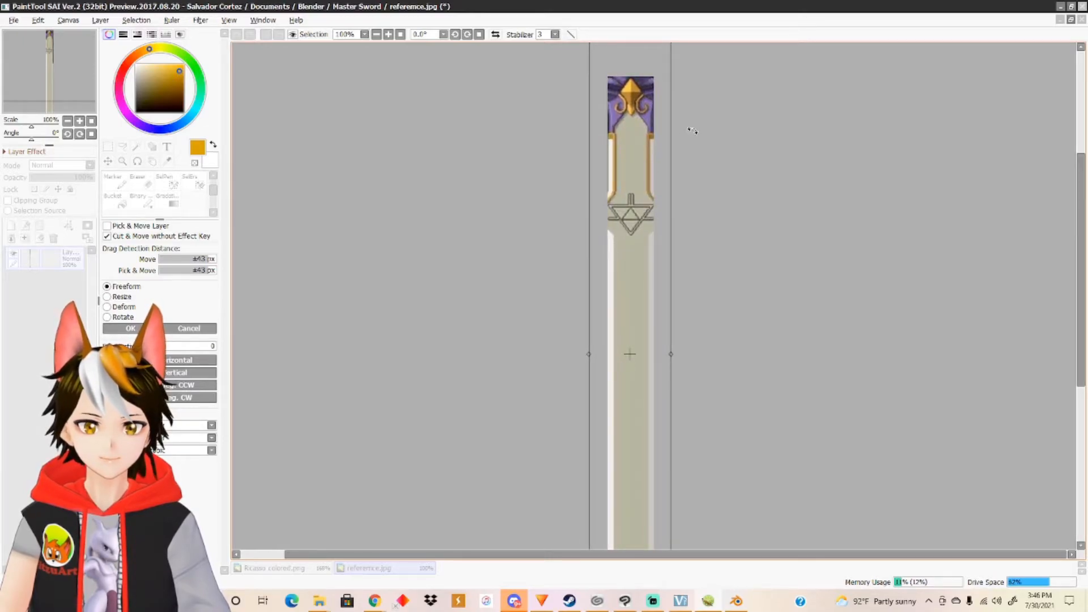
Fine-tune the transform's scale and position so the Triforce emblem just fits the canvas width, and apply it.
{"action": "scroll", "coordinate": [693, 138], "scroll_direction": "down", "scroll_amount": 3}
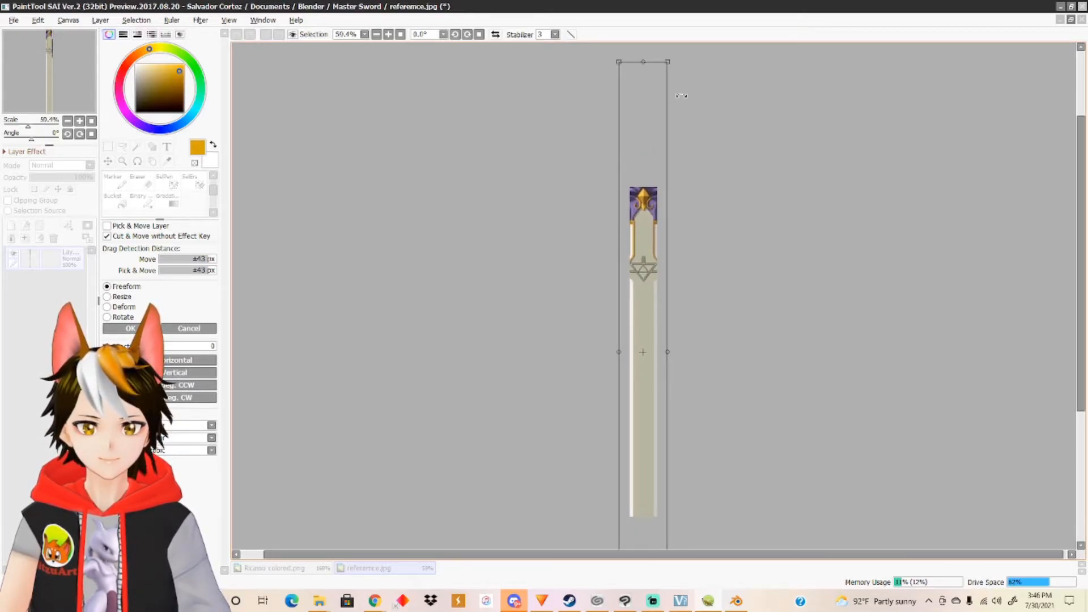
{"action": "left_click_drag", "start_coordinate": [670, 61], "coordinate": [669, 80]}
{"action": "left_click_drag", "start_coordinate": [655, 154], "coordinate": [654, 131]}
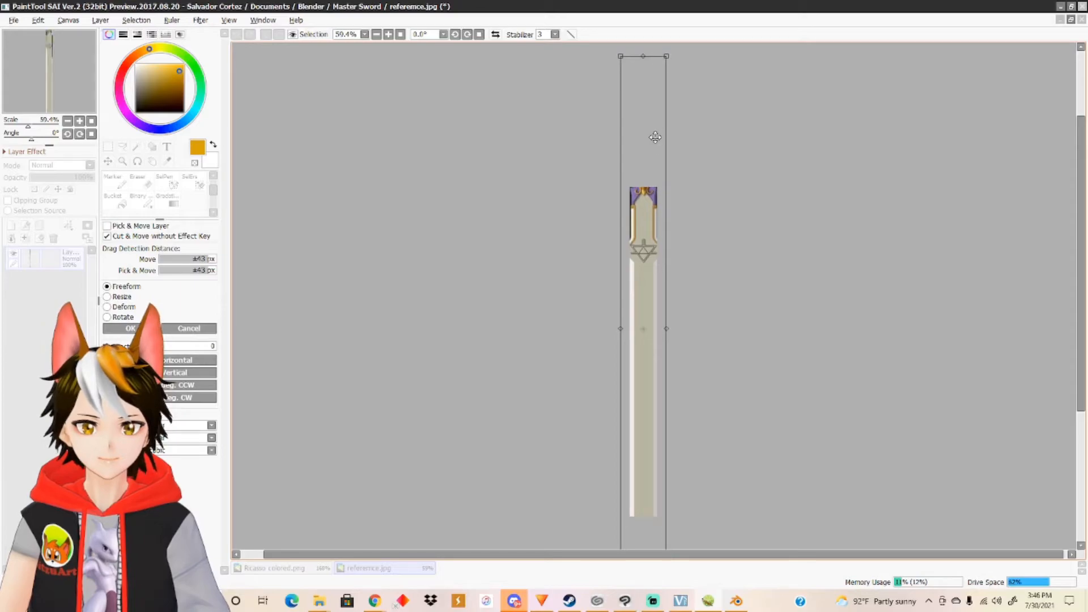
{"action": "left_click_drag", "start_coordinate": [659, 163], "coordinate": [655, 136]}
{"action": "scroll", "coordinate": [656, 170], "scroll_direction": "up", "scroll_amount": 7}
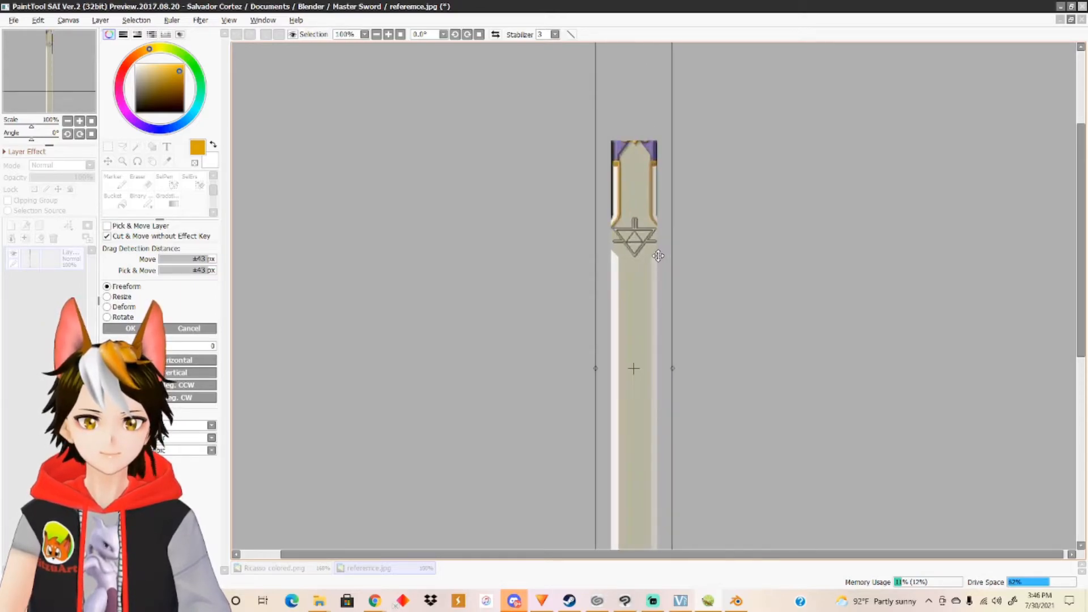
{"action": "left_click_drag", "start_coordinate": [654, 256], "coordinate": [643, 264]}
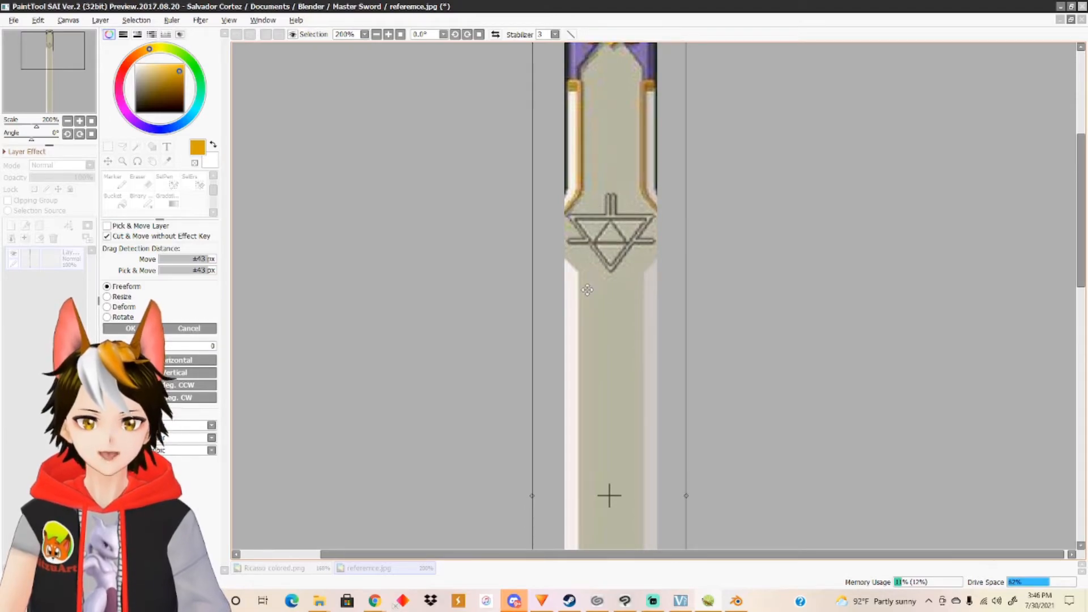
{"action": "left_click", "coordinate": [122, 328]}
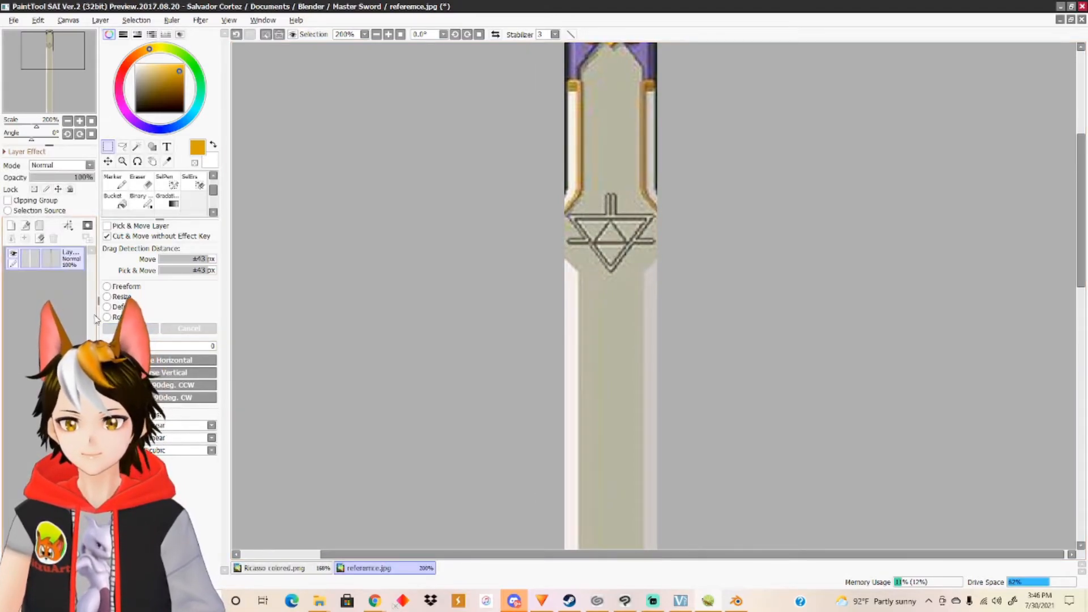
Add a regular layer above Layer1 and lower Layer1's opacity to 29%.
{"action": "left_click", "coordinate": [12, 225]}
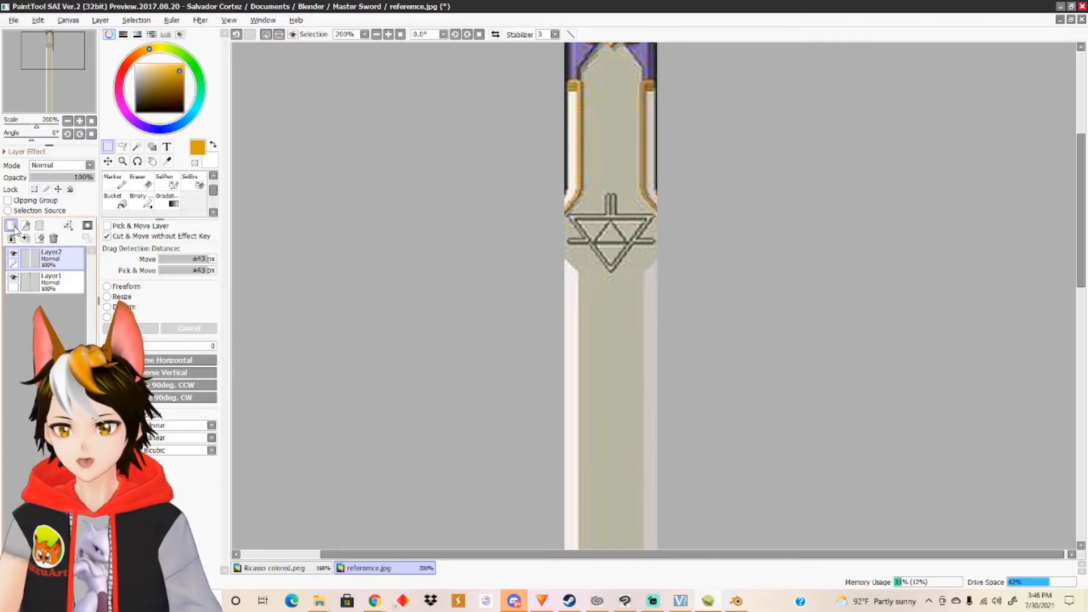
{"action": "left_click", "coordinate": [65, 286]}
{"action": "left_click_drag", "start_coordinate": [64, 180], "coordinate": [51, 180]}
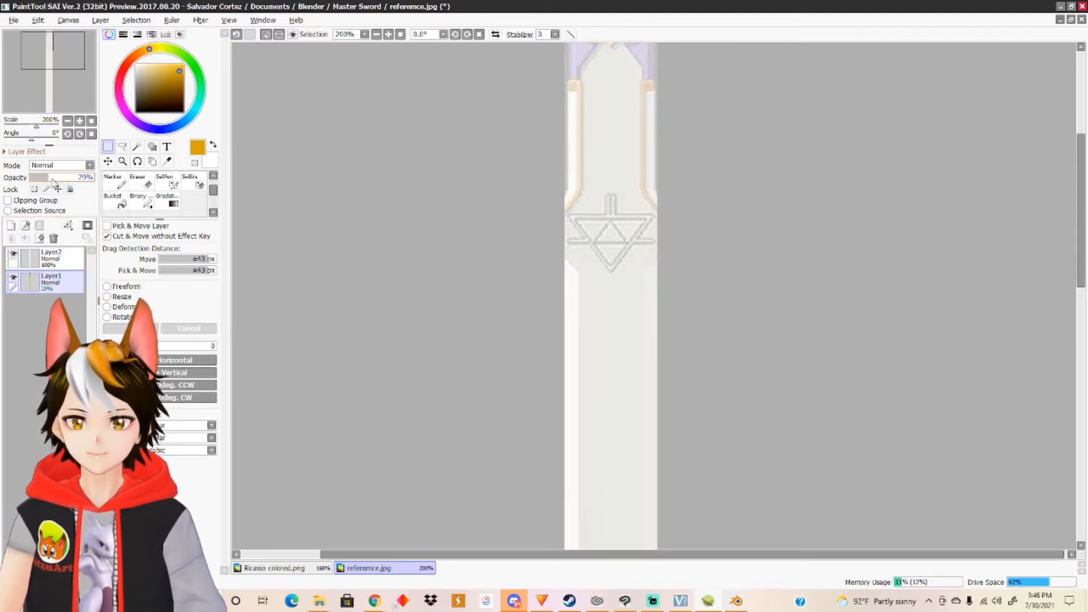
{"action": "left_click", "coordinate": [62, 260]}
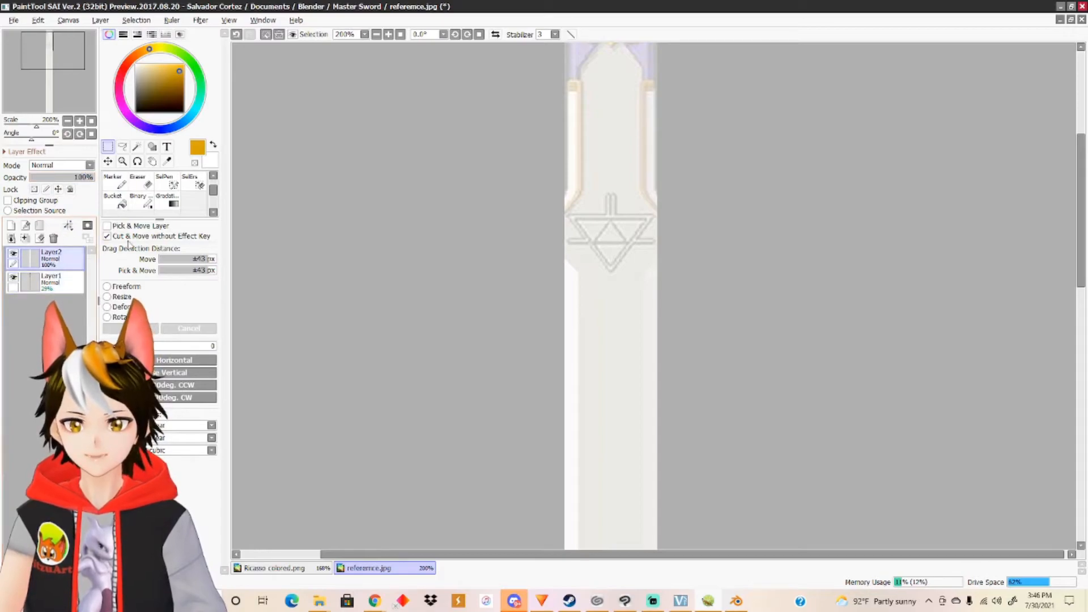
Try tracing the emblem's central stem with a gold size 1 Marker line, undo it, and restore Layer1 to 100% opacity.
{"action": "left_click", "coordinate": [116, 187]}
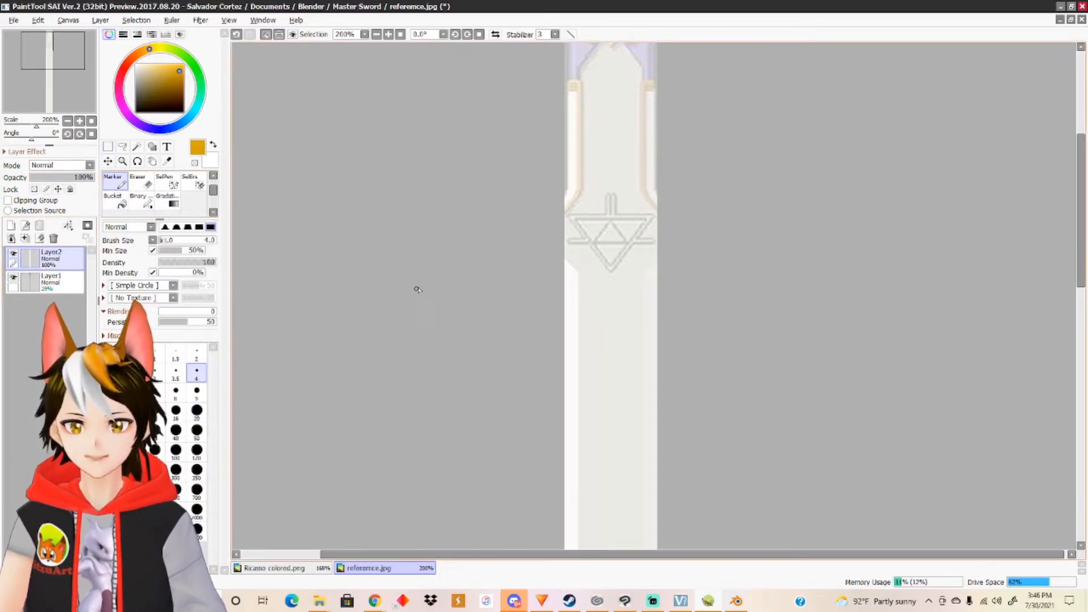
{"action": "scroll", "coordinate": [601, 267], "scroll_direction": "up", "scroll_amount": 7}
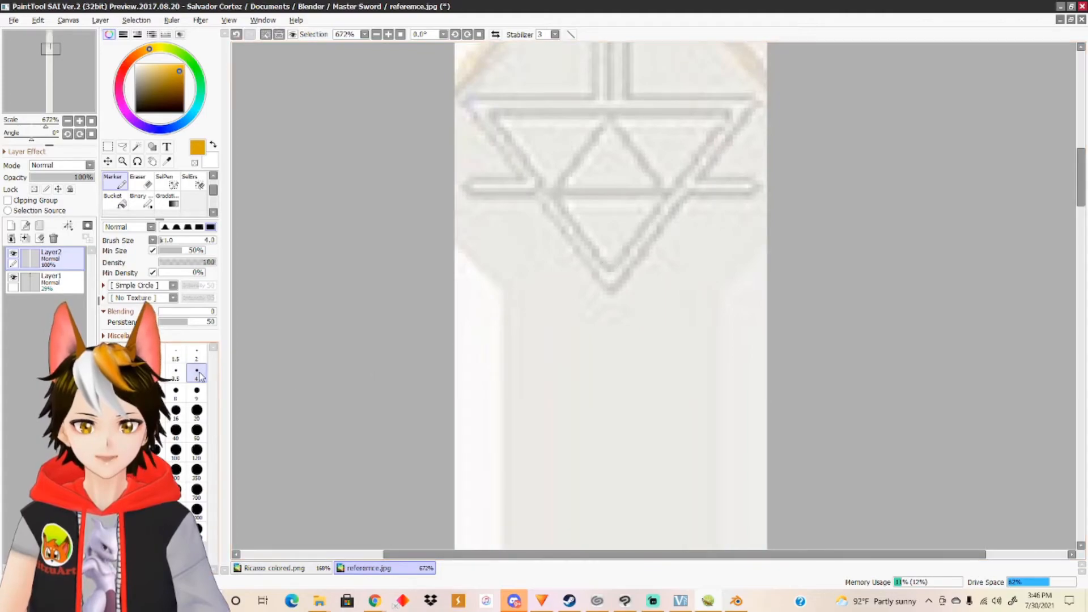
{"action": "key", "text": "bracketleft"}
{"action": "key", "text": "bracketleft"}
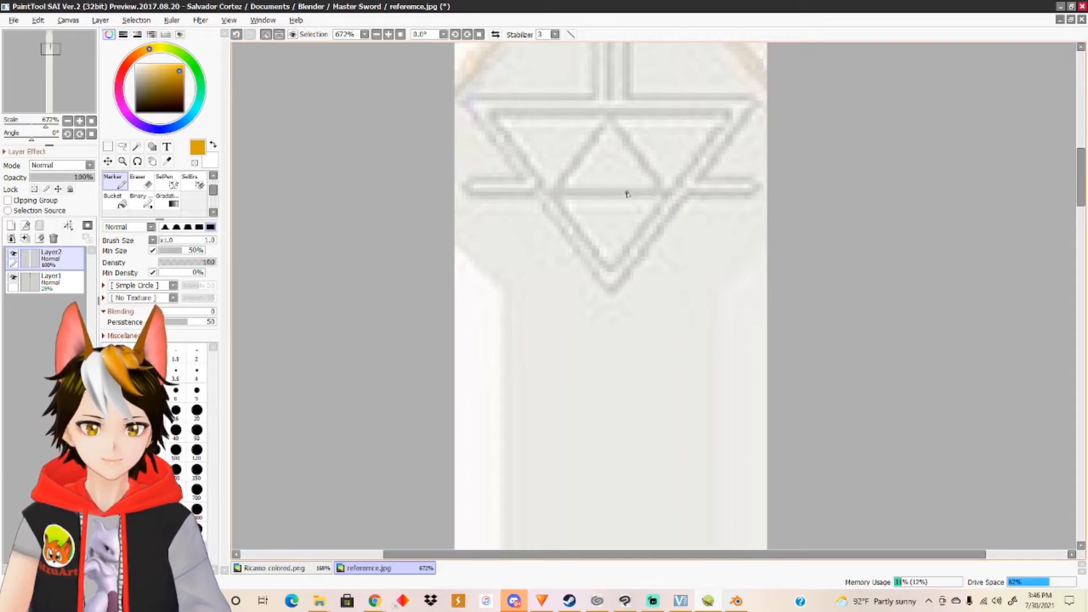
{"action": "left_click_drag", "start_coordinate": [627, 193], "coordinate": [623, 314]}
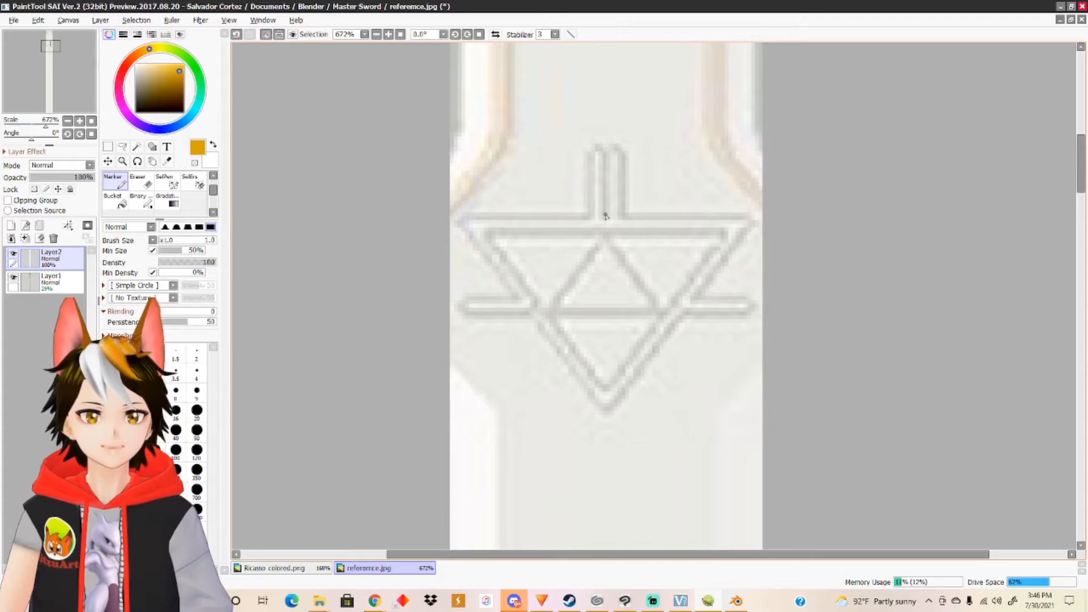
{"action": "left_click_drag", "start_coordinate": [605, 215], "coordinate": [605, 151]}
{"action": "left_click", "coordinate": [605, 152], "text": "shift"}
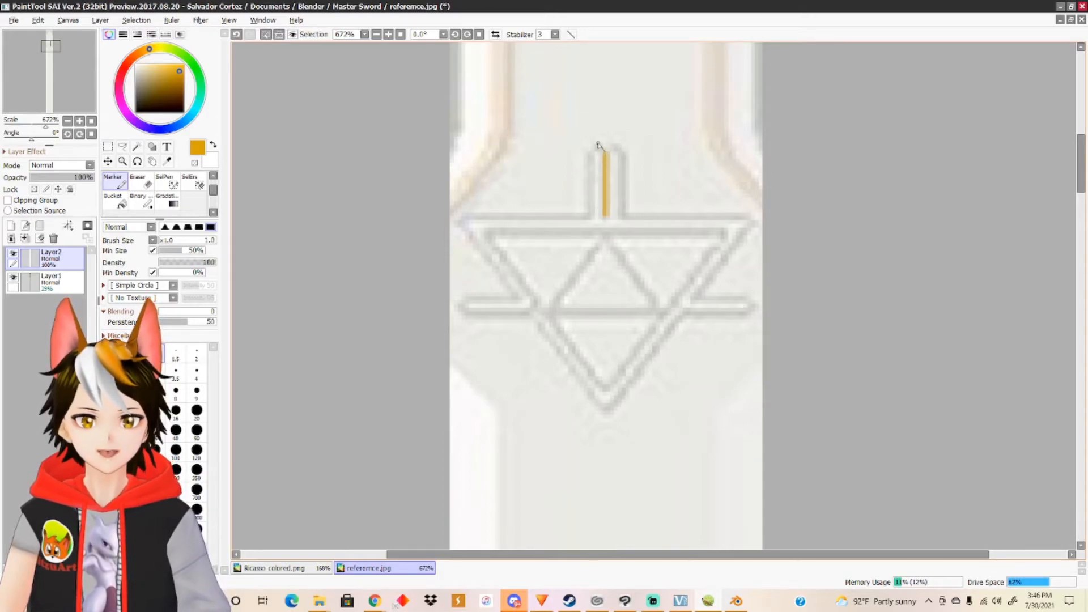
{"action": "key", "text": "ctrl+z"}
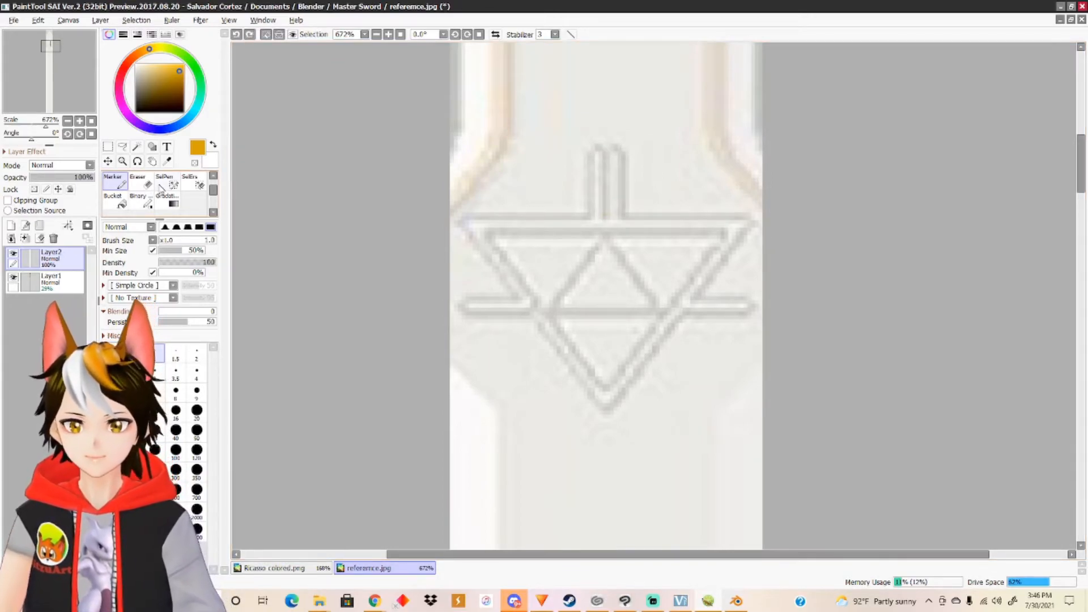
{"action": "left_click", "coordinate": [53, 276]}
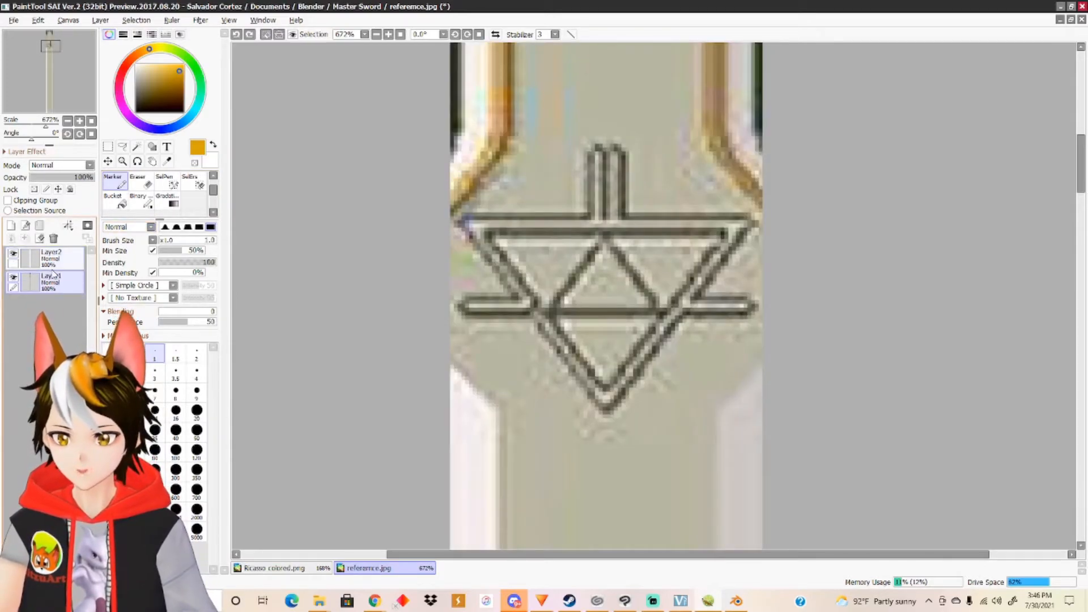
Add a linework layer above Layer1 and lower Layer1's opacity to 31% for tracing.
{"action": "left_click", "coordinate": [26, 226]}
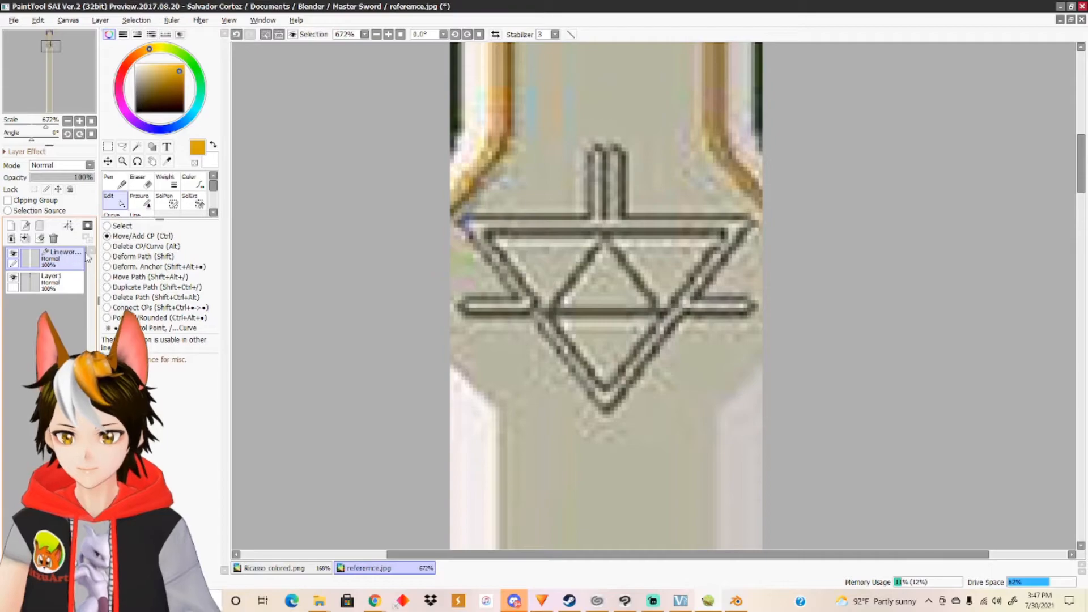
{"action": "left_click", "coordinate": [115, 183]}
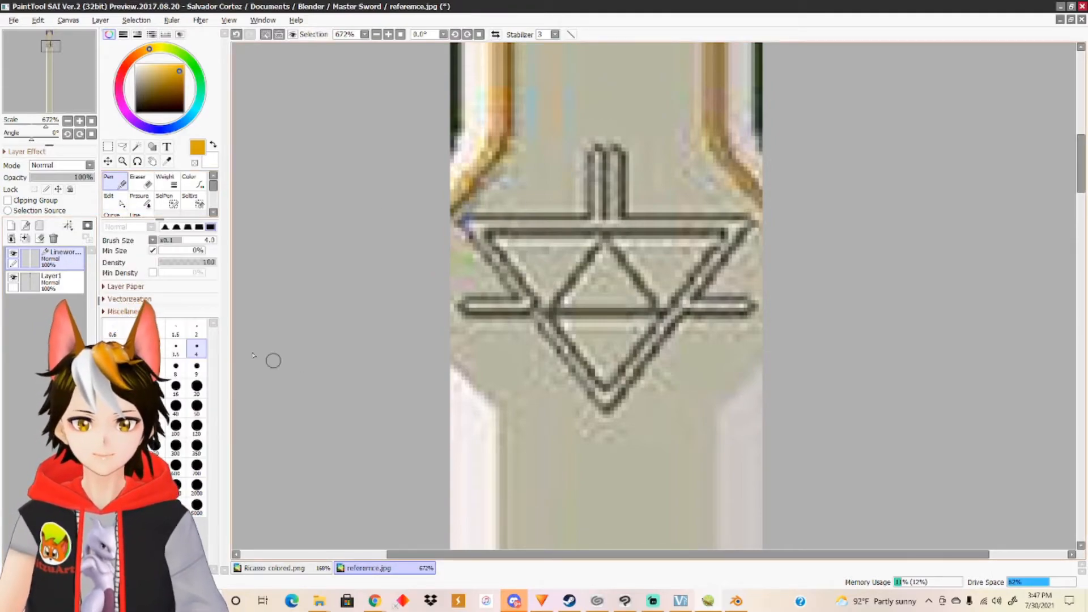
{"action": "left_click", "coordinate": [62, 281]}
{"action": "left_click_drag", "start_coordinate": [85, 178], "coordinate": [50, 181]}
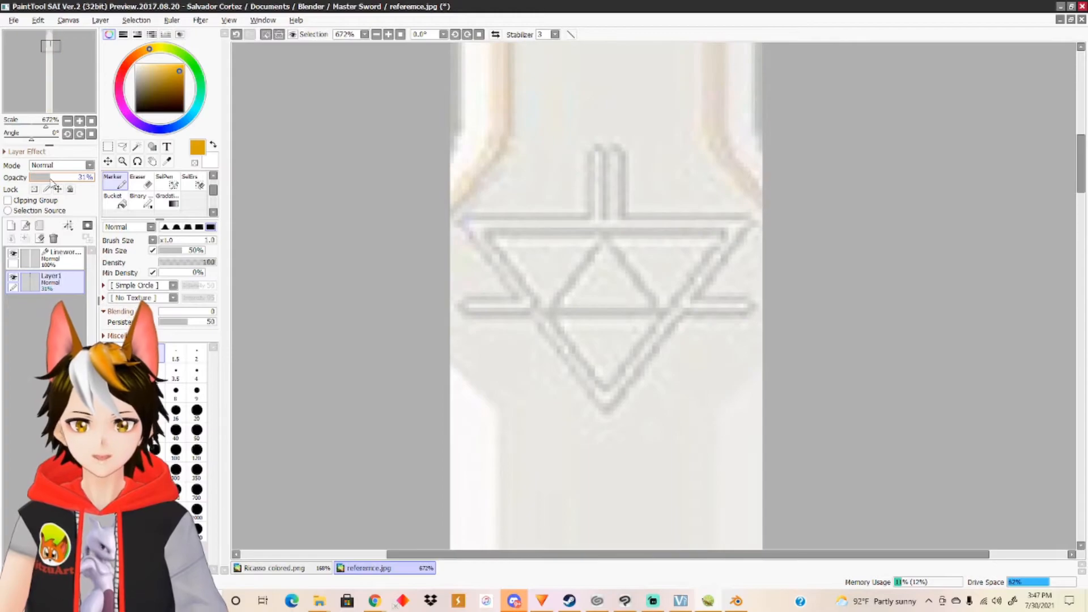
{"action": "left_click", "coordinate": [62, 257]}
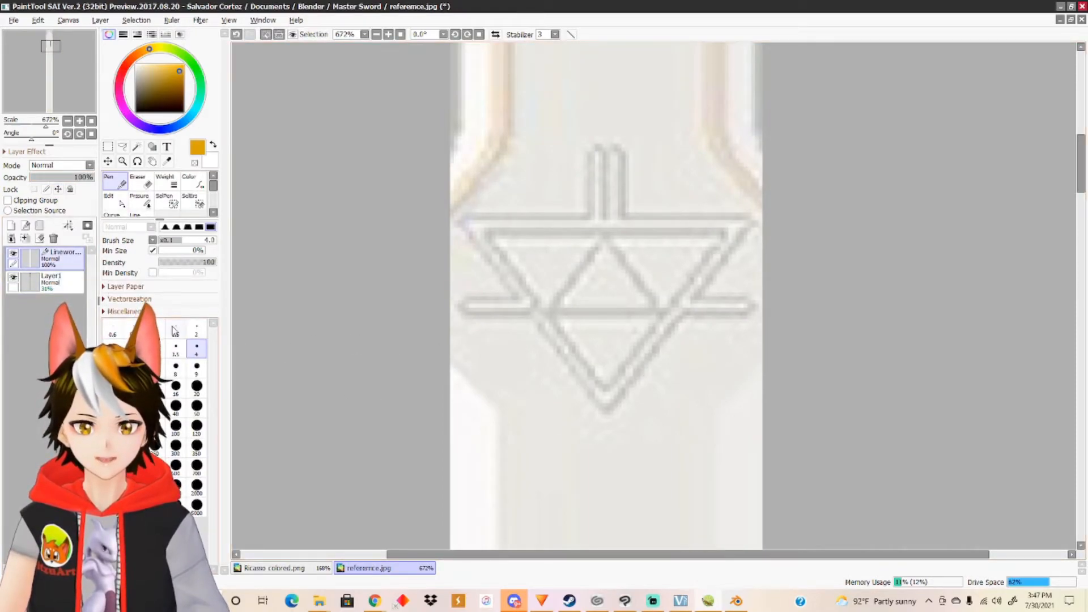
Using a size 2 linework Pen in black, trace from the stem's base along the emblem's top edge and down its right side.
{"action": "left_click", "coordinate": [197, 329]}
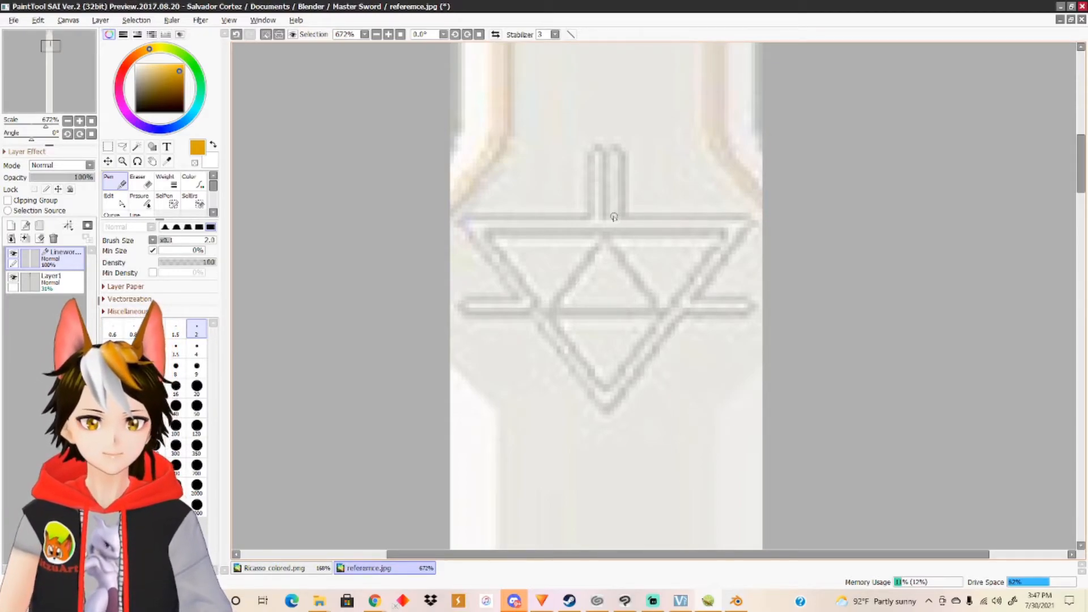
{"action": "left_click_drag", "start_coordinate": [603, 215], "coordinate": [637, 165]}
{"action": "key", "text": "ctrl+z"}
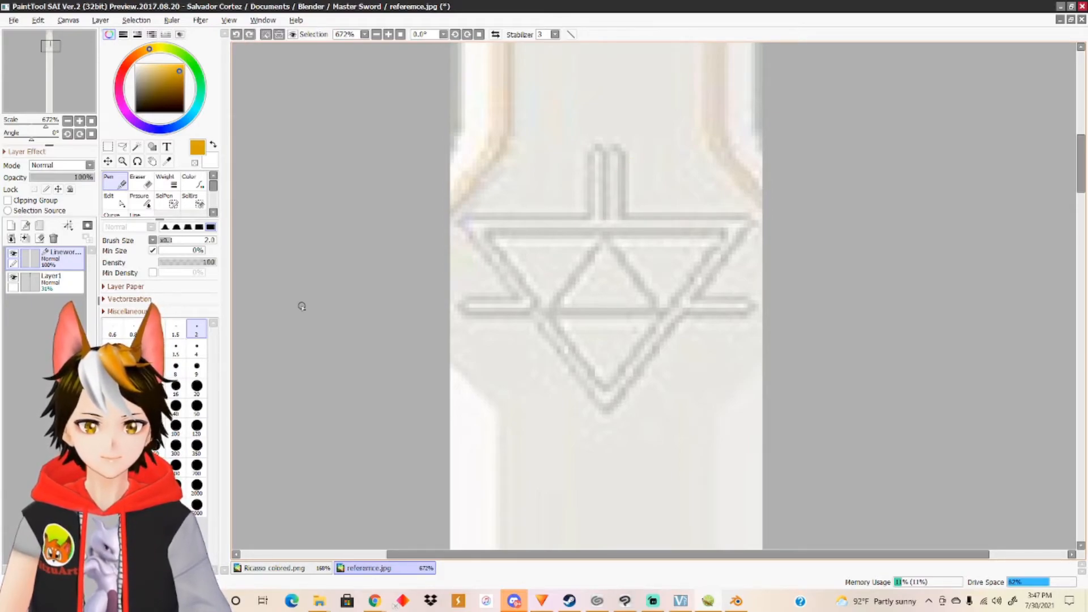
{"action": "left_click_drag", "start_coordinate": [185, 102], "coordinate": [136, 112]}
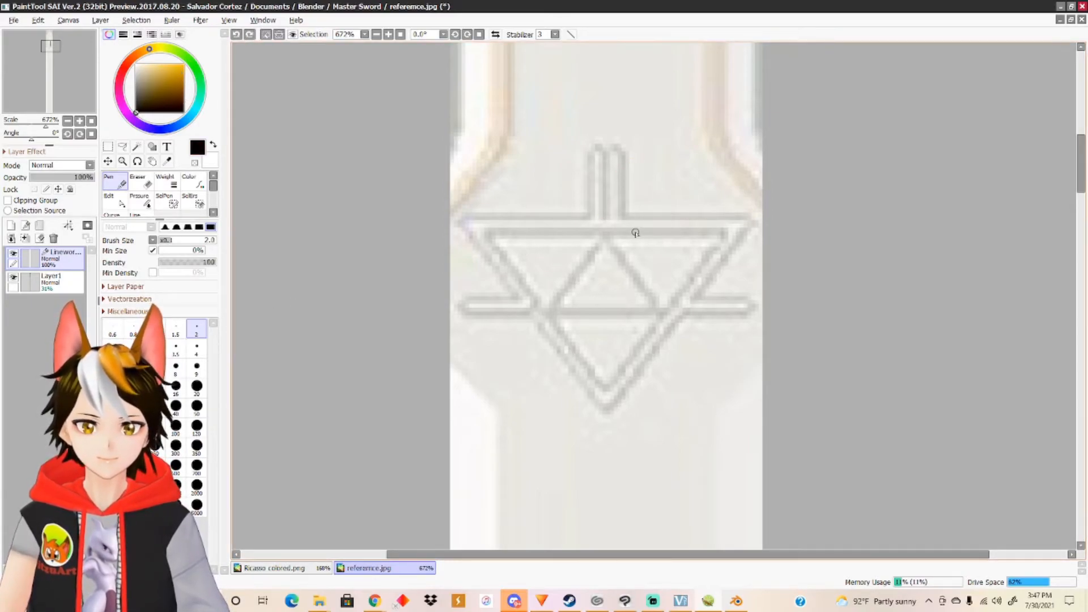
{"action": "mouse_move", "coordinate": [623, 216]}
{"action": "left_mouse_down"}
{"action": "mouse_move", "coordinate": [742, 220]}
{"action": "mouse_move", "coordinate": [698, 292]}
{"action": "left_mouse_up"}
Edit the traced path's control points to extend it into a vertical line along the center of the emblem's stem.
{"action": "left_click", "coordinate": [116, 201]}
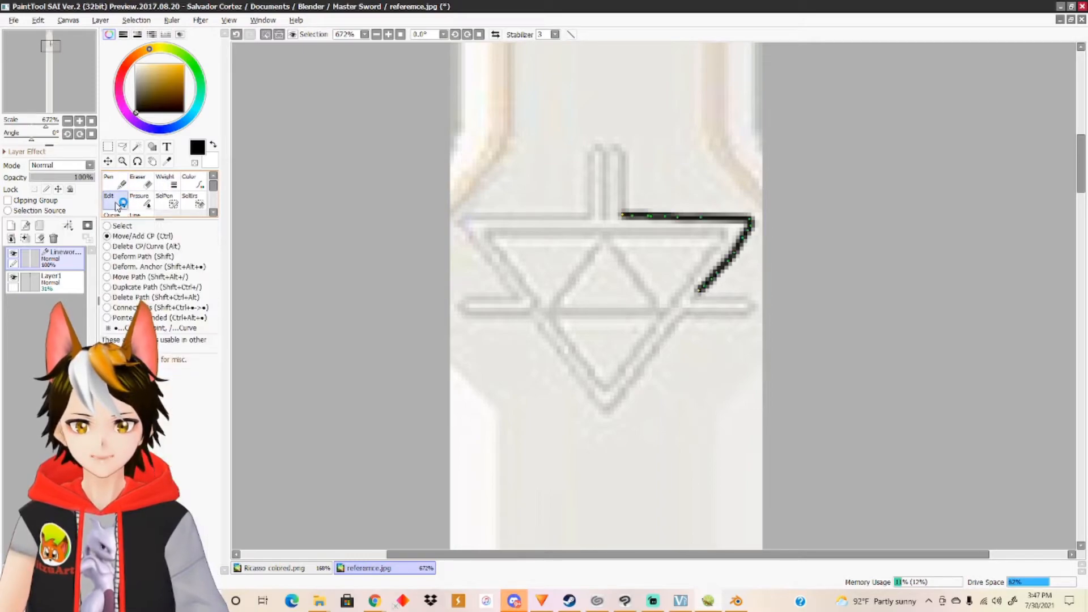
{"action": "mouse_move", "coordinate": [701, 296]}
{"action": "left_mouse_down"}
{"action": "mouse_move", "coordinate": [688, 319]}
{"action": "mouse_move", "coordinate": [565, 235]}
{"action": "mouse_move", "coordinate": [616, 164]}
{"action": "left_mouse_up"}
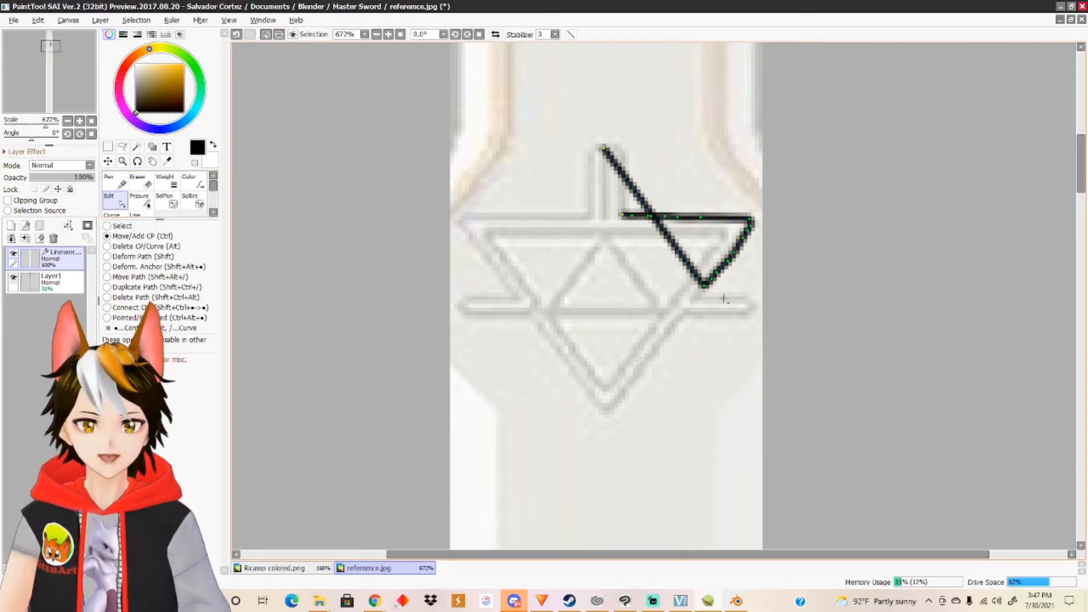
{"action": "mouse_move", "coordinate": [623, 221]}
{"action": "left_mouse_down"}
{"action": "mouse_move", "coordinate": [643, 156]}
{"action": "mouse_move", "coordinate": [615, 164]}
{"action": "mouse_move", "coordinate": [622, 230]}
{"action": "left_mouse_up"}
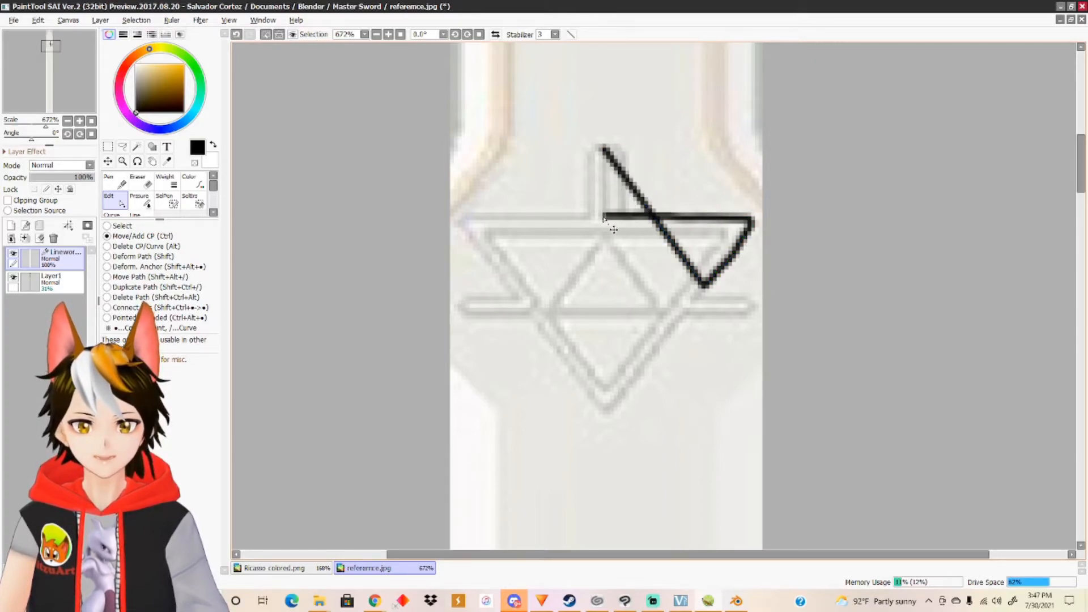
{"action": "left_click_drag", "start_coordinate": [602, 149], "coordinate": [604, 216]}
{"action": "left_click_drag", "start_coordinate": [704, 287], "coordinate": [711, 278]}
{"action": "left_click_drag", "start_coordinate": [605, 216], "coordinate": [606, 150]}
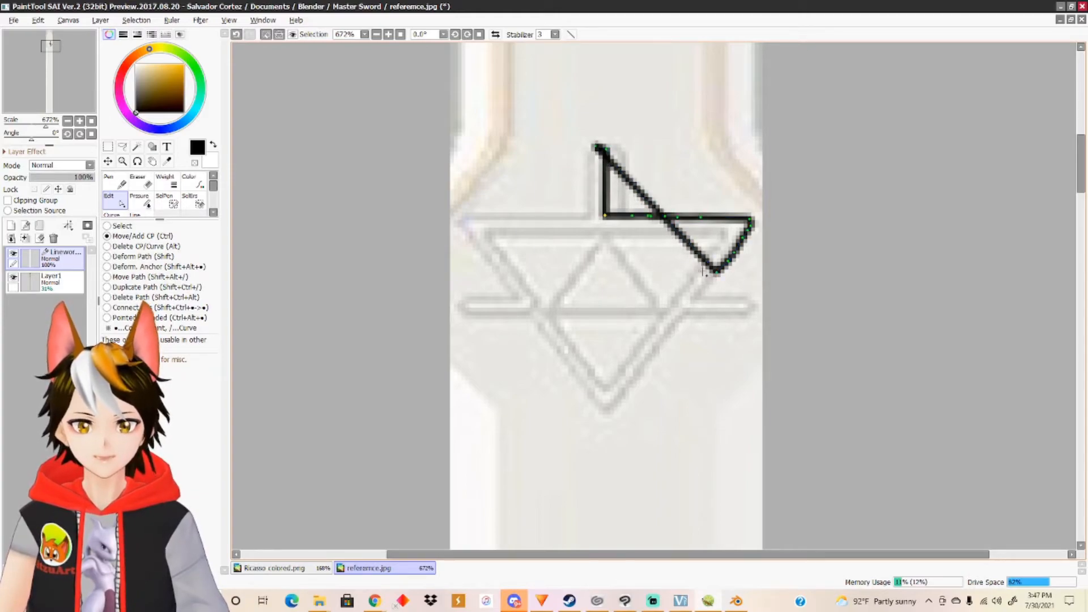
Add and move control points to outline both sides of the stem and the emblem's top edge.
{"action": "left_click_drag", "start_coordinate": [597, 200], "coordinate": [591, 216]}
{"action": "left_click_drag", "start_coordinate": [728, 261], "coordinate": [744, 238]}
{"action": "left_click_drag", "start_coordinate": [629, 227], "coordinate": [461, 216]}
{"action": "left_click_drag", "start_coordinate": [624, 216], "coordinate": [616, 149]}
{"action": "left_click_drag", "start_coordinate": [630, 187], "coordinate": [626, 217]}
Shape the rest of the outer outline with control points around both side bars and down to the triangle's lower tip.
{"action": "left_click_drag", "start_coordinate": [747, 241], "coordinate": [463, 312]}
{"action": "left_click_drag", "start_coordinate": [524, 295], "coordinate": [606, 416]}
{"action": "left_click_drag", "start_coordinate": [536, 325], "coordinate": [524, 312]}
{"action": "left_click_drag", "start_coordinate": [461, 298], "coordinate": [467, 297]}
{"action": "left_click_drag", "start_coordinate": [698, 288], "coordinate": [754, 308]}
{"action": "left_click_drag", "start_coordinate": [678, 323], "coordinate": [697, 297]}
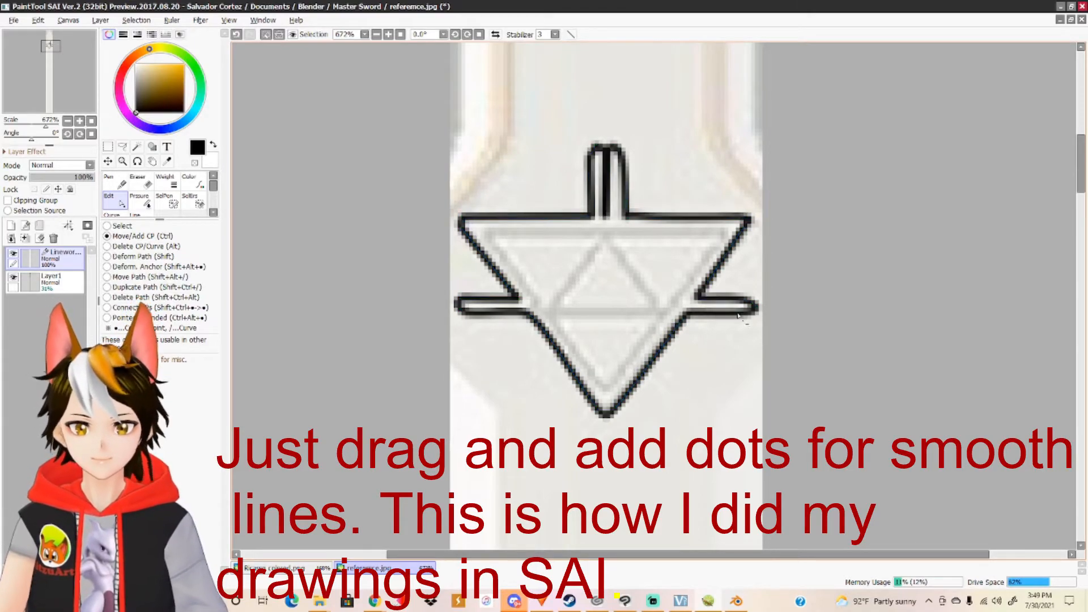
Draw a separate black path for the emblem's inner triangle and add control points to fit its upper left corner and top edge.
{"action": "left_click", "coordinate": [116, 181]}
{"action": "left_click_drag", "start_coordinate": [611, 239], "coordinate": [606, 389]}
{"action": "key", "text": "ctrl+z"}
{"action": "mouse_move", "coordinate": [497, 235]}
{"action": "left_mouse_down"}
{"action": "mouse_move", "coordinate": [704, 232]}
{"action": "mouse_move", "coordinate": [552, 313]}
{"action": "mouse_move", "coordinate": [488, 237]}
{"action": "left_mouse_up"}
{"action": "left_click_drag", "start_coordinate": [706, 233], "coordinate": [610, 390], "text": "ctrl"}
{"action": "left_click_drag", "start_coordinate": [698, 230], "coordinate": [647, 358], "text": "ctrl"}
{"action": "left_click_drag", "start_coordinate": [675, 230], "coordinate": [625, 327], "text": "ctrl"}
{"action": "left_click_drag", "start_coordinate": [622, 230], "coordinate": [655, 287], "text": "ctrl"}
{"action": "left_click_drag", "start_coordinate": [615, 249], "coordinate": [735, 232], "text": "ctrl"}
{"action": "left_click_drag", "start_coordinate": [663, 231], "coordinate": [725, 233], "text": "ctrl"}
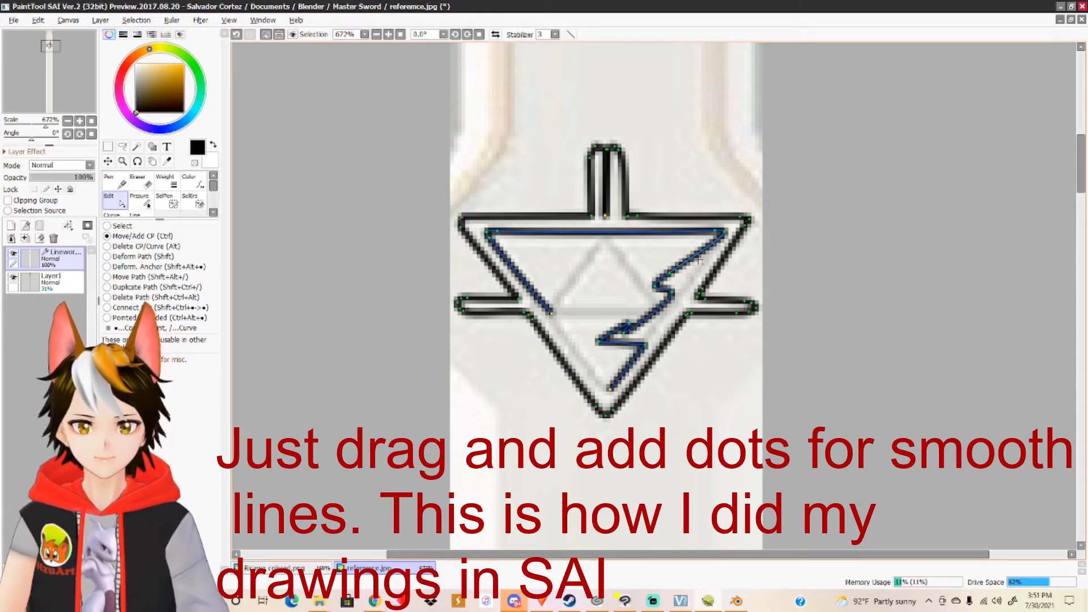
Close the inner triangle's path by moving its end points into place and deleting the surplus control points along its sides.
{"action": "left_click_drag", "start_coordinate": [610, 390], "coordinate": [551, 313]}
{"action": "left_click_drag", "start_coordinate": [598, 329], "coordinate": [604, 389]}
{"action": "left_click_drag", "start_coordinate": [645, 345], "coordinate": [609, 391]}
{"action": "left_click_drag", "start_coordinate": [600, 341], "coordinate": [616, 384]}
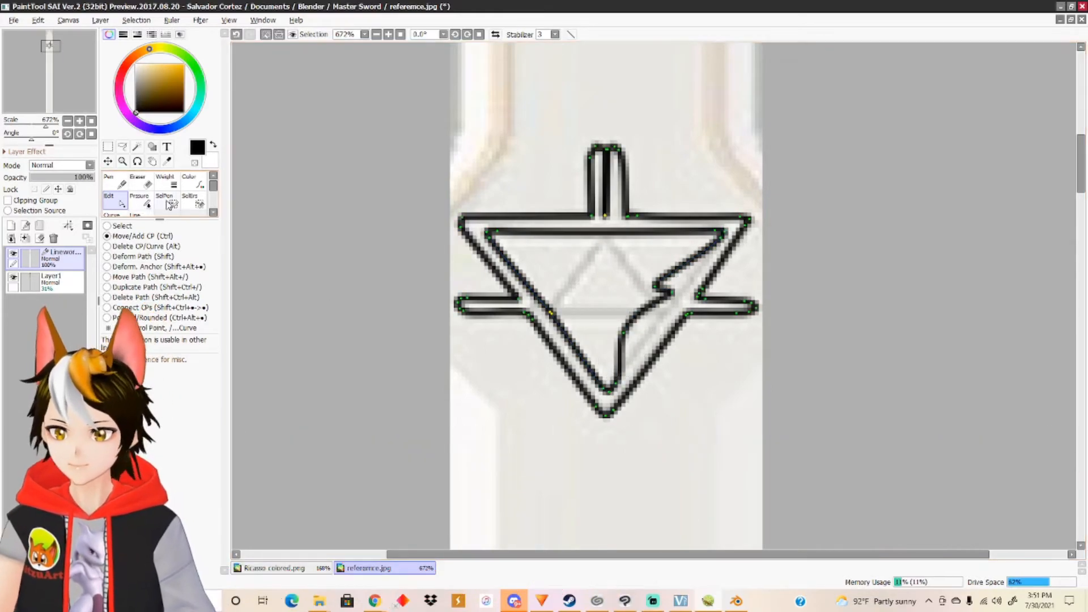
{"action": "left_click", "coordinate": [624, 333], "text": "alt"}
{"action": "left_click", "coordinate": [671, 293], "text": "alt"}
{"action": "left_click", "coordinate": [656, 286], "text": "alt"}
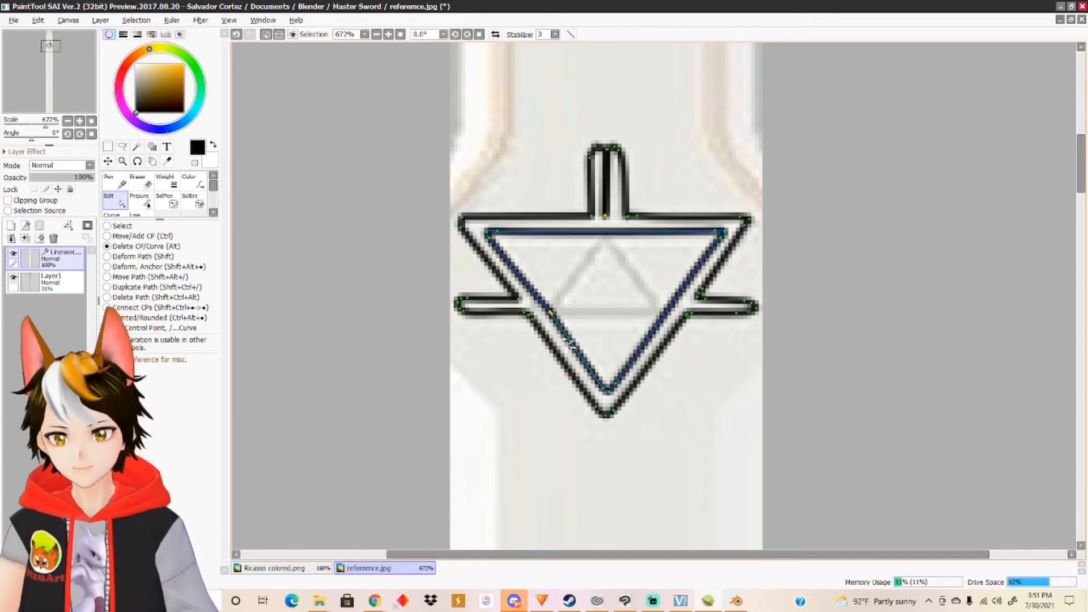
{"action": "left_click", "coordinate": [559, 323], "text": "alt"}
{"action": "left_click_drag", "start_coordinate": [550, 313], "coordinate": [605, 389], "text": "ctrl"}
{"action": "left_click", "coordinate": [552, 310]}
{"action": "left_click", "coordinate": [606, 238]}
{"action": "key", "text": "ctrl+z"}
{"action": "key", "text": "ctrl+z"}
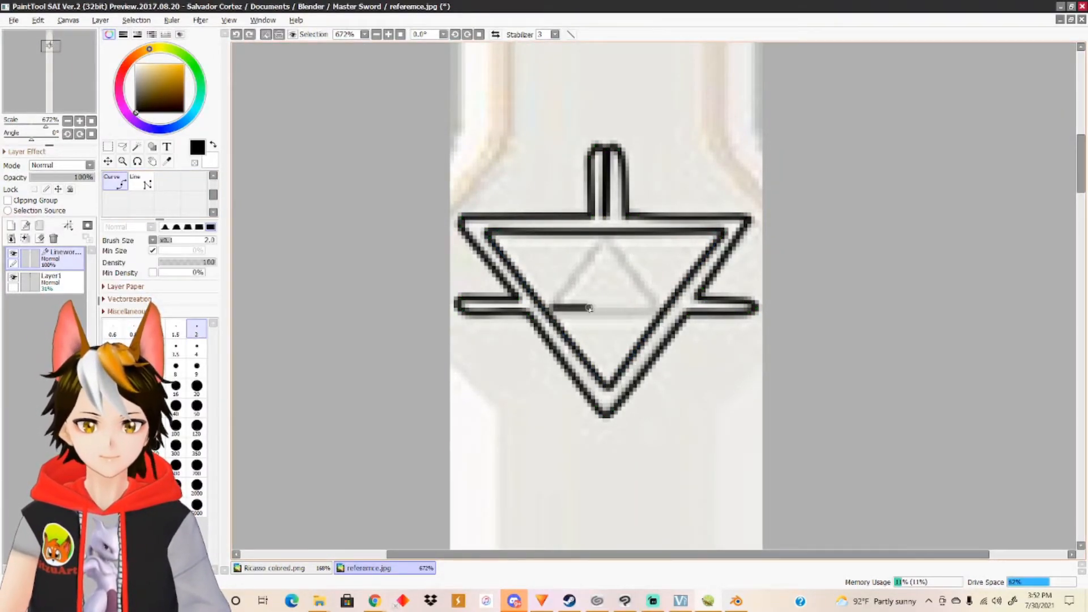
Draw the small upright triangle inside the inner triangle with the Line tool and align its closing corner.
{"action": "left_click", "coordinate": [140, 181]}
{"action": "left_click", "coordinate": [551, 311]}
{"action": "left_click", "coordinate": [606, 238]}
{"action": "left_click", "coordinate": [659, 310]}
{"action": "left_click", "coordinate": [552, 313]}
{"action": "key", "text": "Return"}
{"action": "left_click_drag", "start_coordinate": [552, 315], "coordinate": [550, 312], "text": "ctrl"}
Add a new layer beneath the linework and bucket-fill it with dark grey.
{"action": "scroll", "coordinate": [658, 352], "scroll_direction": "down", "scroll_amount": 3}
{"action": "left_click", "coordinate": [49, 278]}
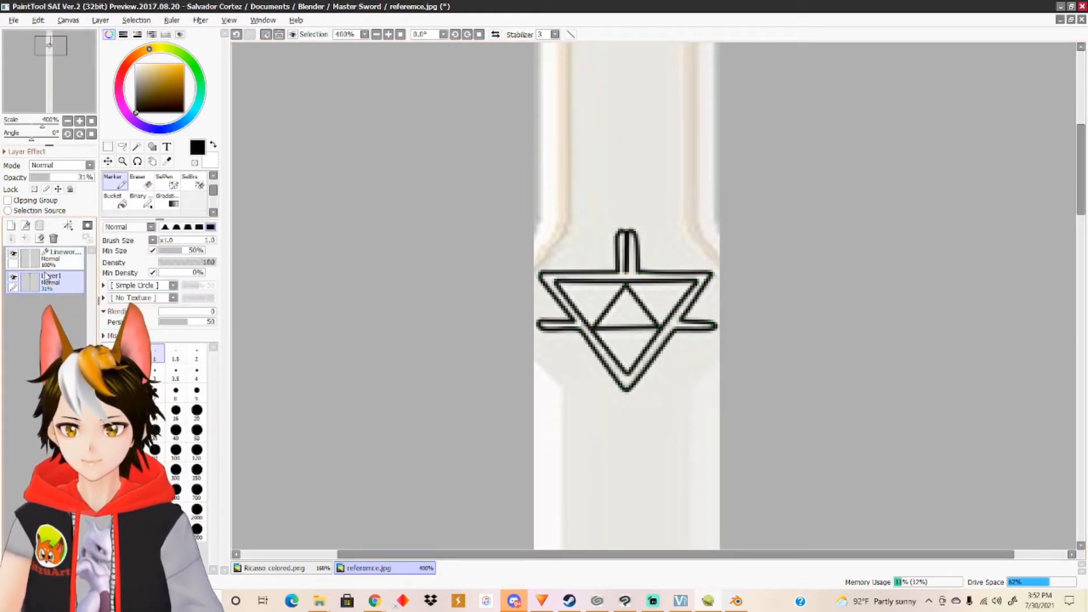
{"action": "left_click", "coordinate": [11, 227]}
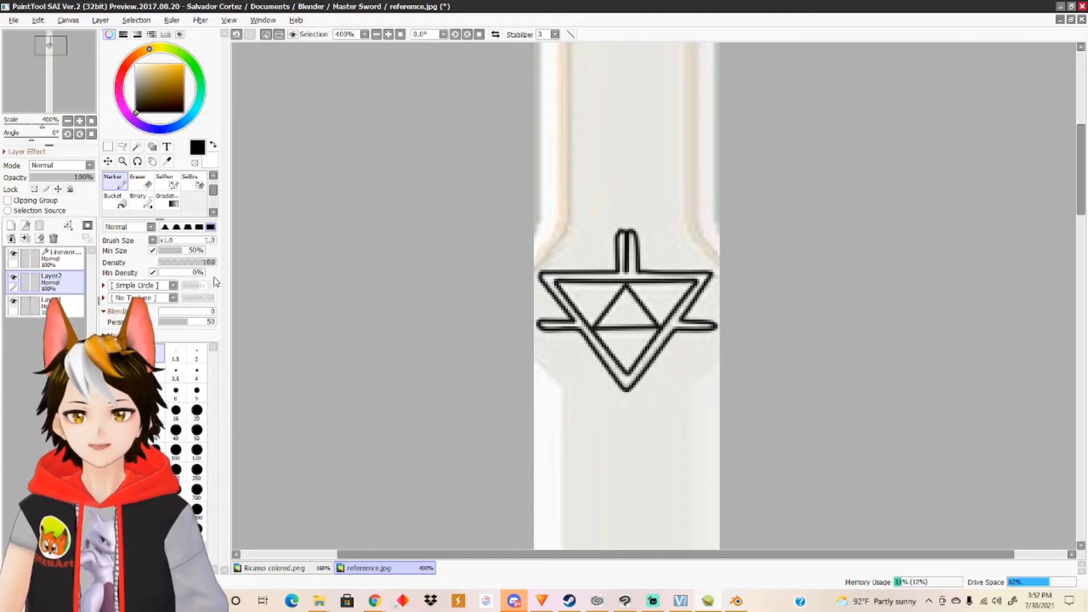
{"action": "scroll", "coordinate": [684, 396], "scroll_direction": "down", "scroll_amount": 6}
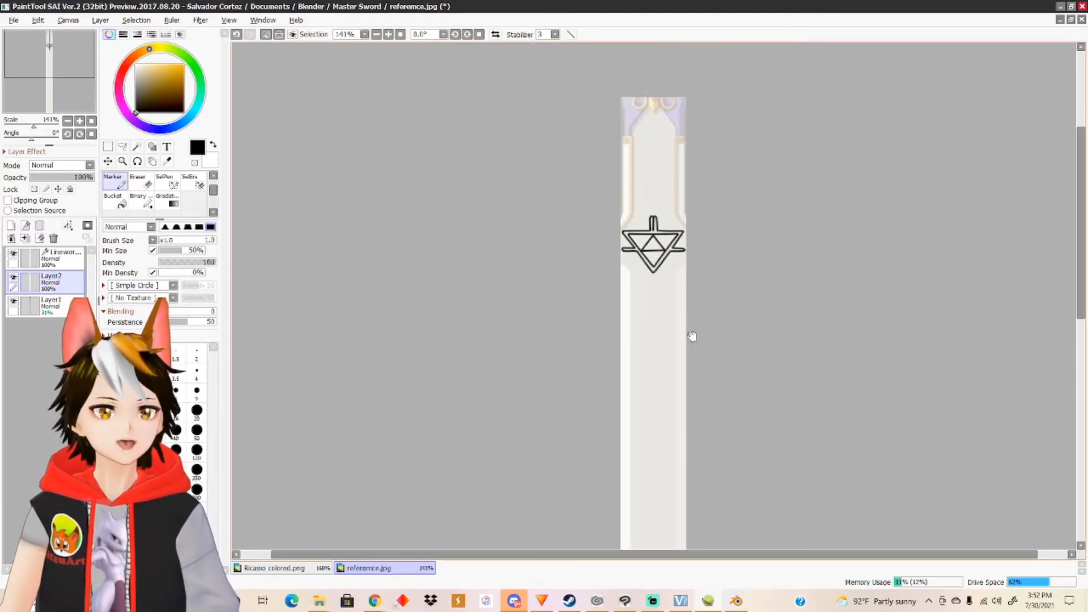
{"action": "left_click_drag", "start_coordinate": [692, 336], "coordinate": [658, 289]}
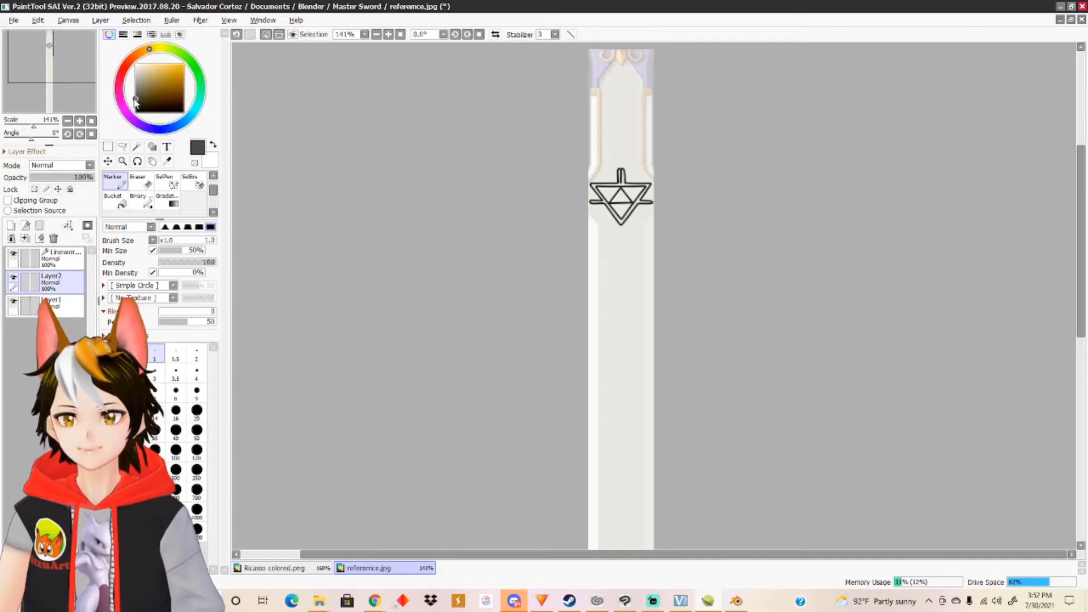
{"action": "left_click", "coordinate": [116, 200]}
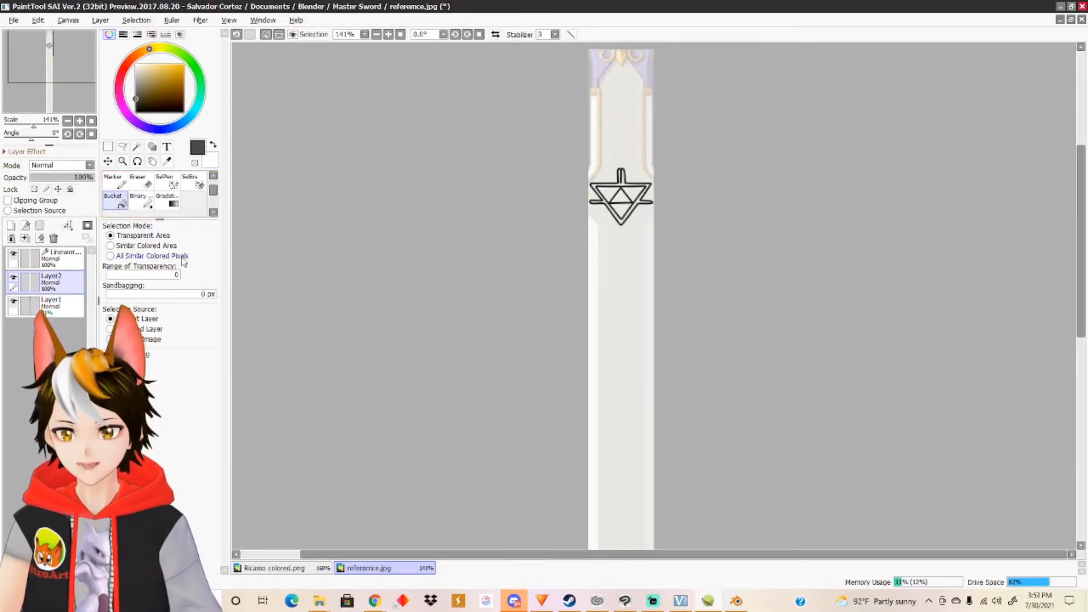
{"action": "left_click", "coordinate": [605, 357]}
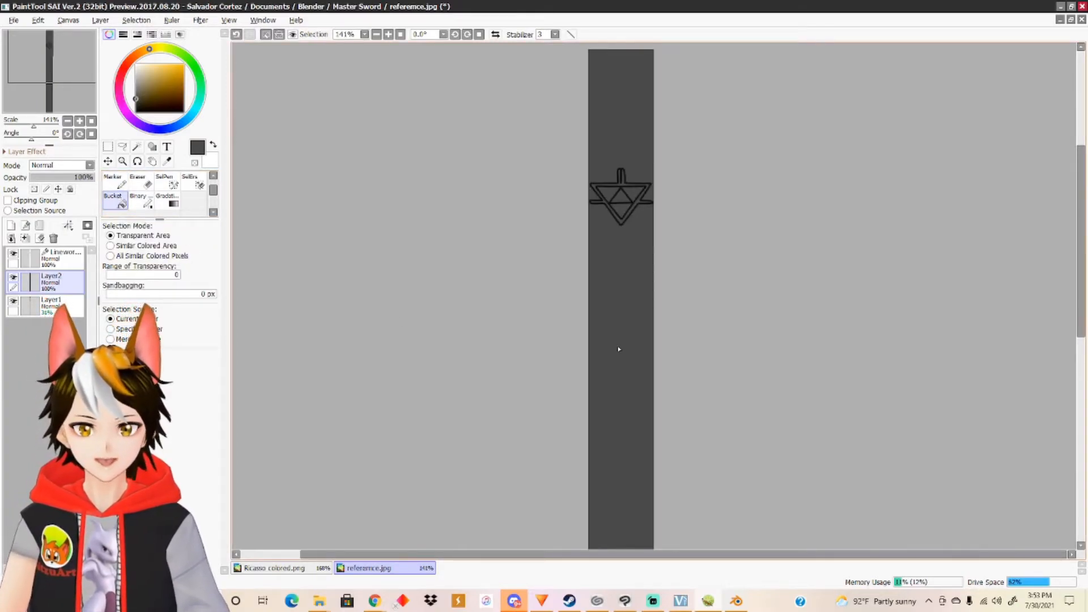
{"action": "left_click", "coordinate": [14, 20]}
{"action": "left_click", "coordinate": [59, 100]}
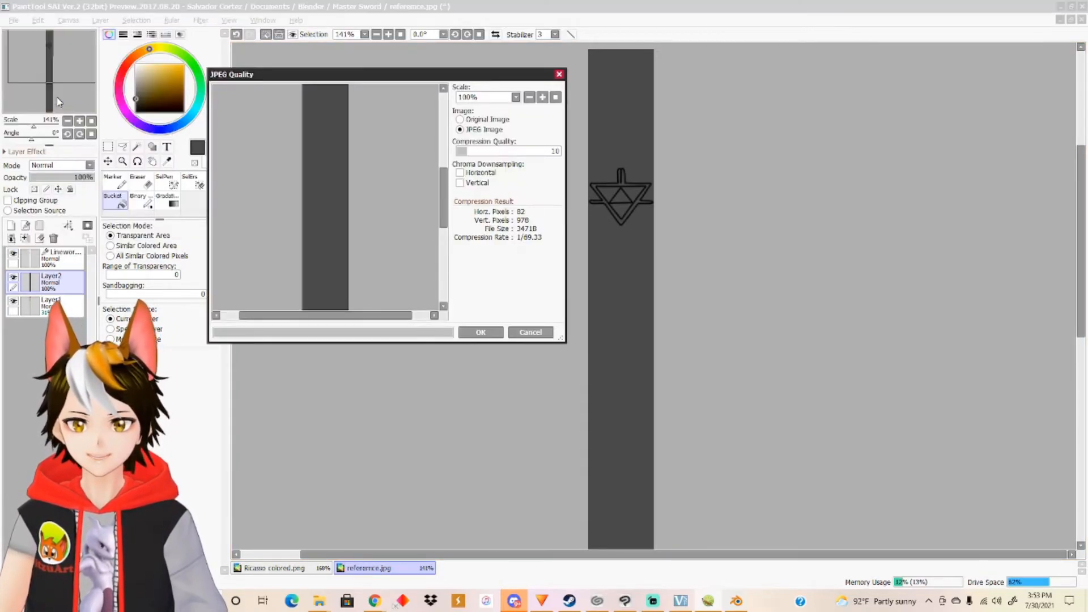
{"action": "left_click", "coordinate": [531, 332]}
Save the canvas as a separate PNG file named blade in the Master Sword folder.
{"action": "left_click", "coordinate": [13, 20]}
{"action": "mouse_move", "coordinate": [38, 20]}
{"action": "left_click", "coordinate": [44, 117]}
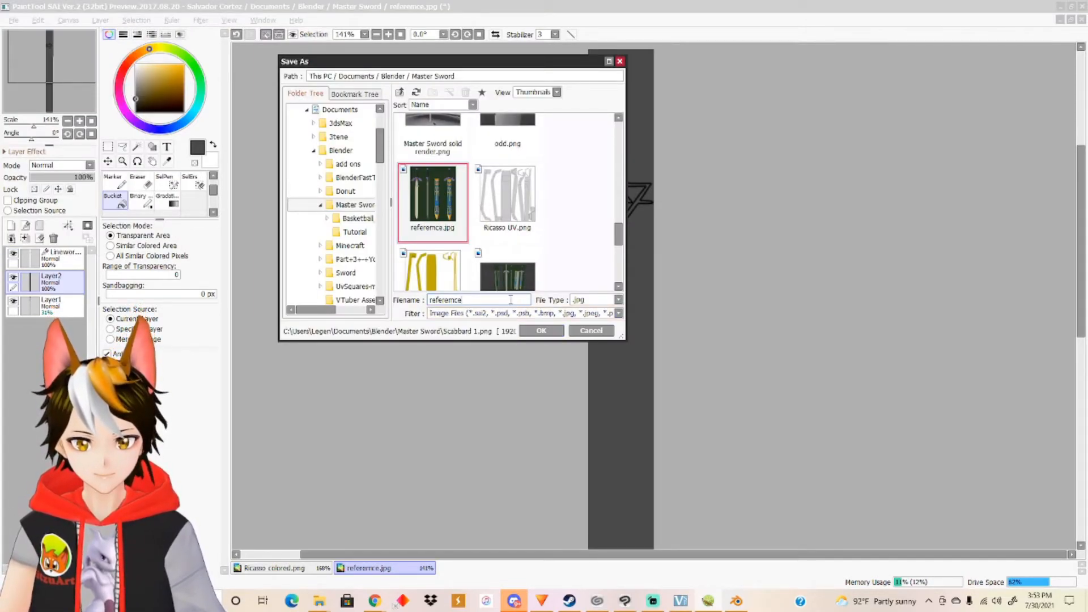
{"action": "left_click", "coordinate": [619, 300]}
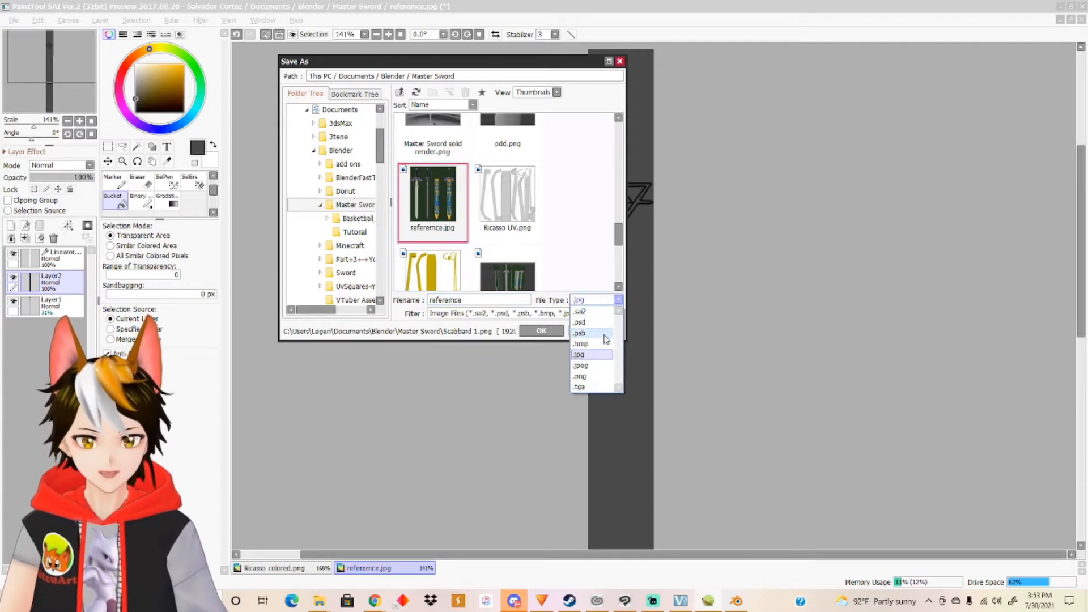
{"action": "left_click", "coordinate": [580, 376]}
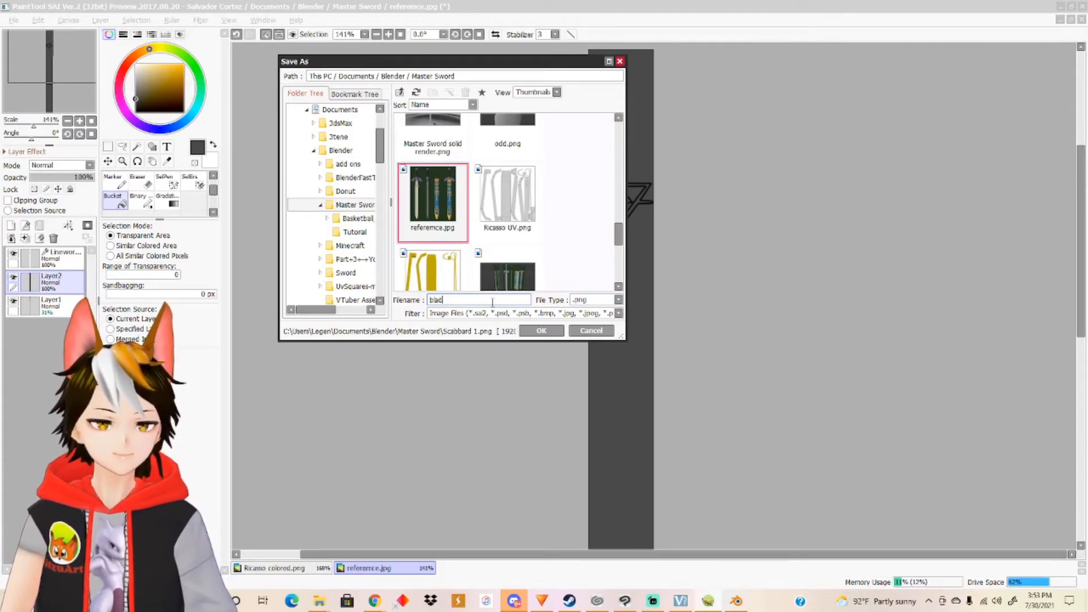
{"action": "key", "text": "Return"}
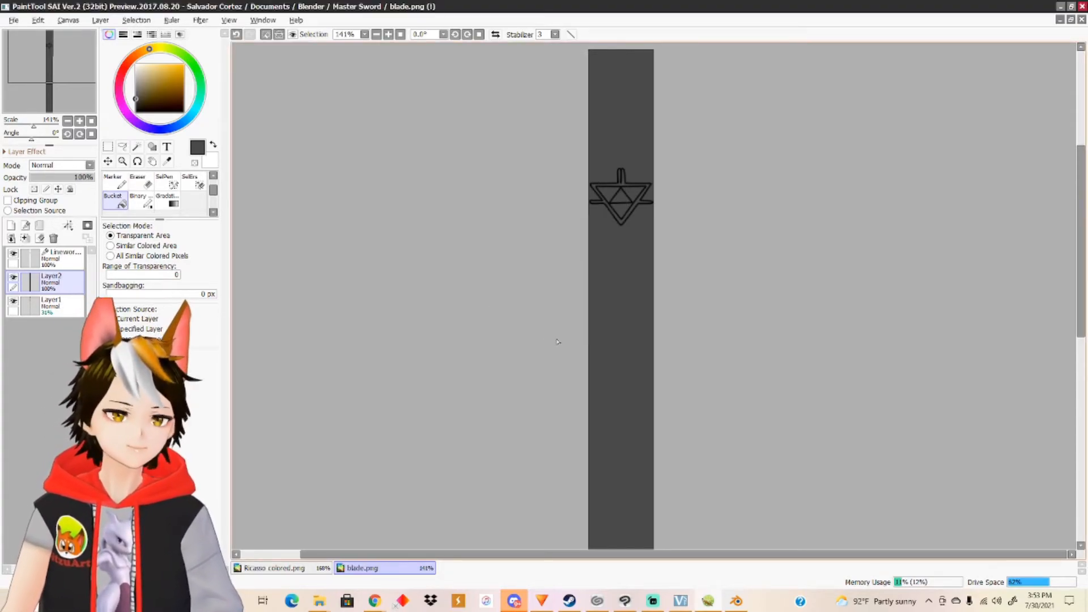
Switch to Blender and bring up the blade's material in the Shading workspace.
{"action": "left_click", "coordinate": [746, 607]}
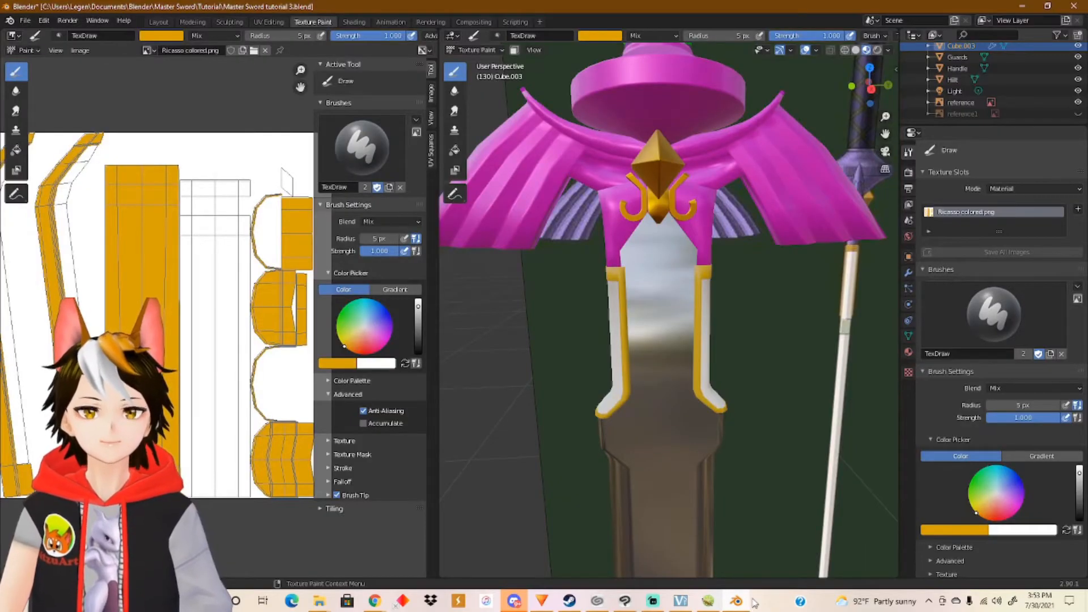
{"action": "left_click", "coordinate": [356, 23]}
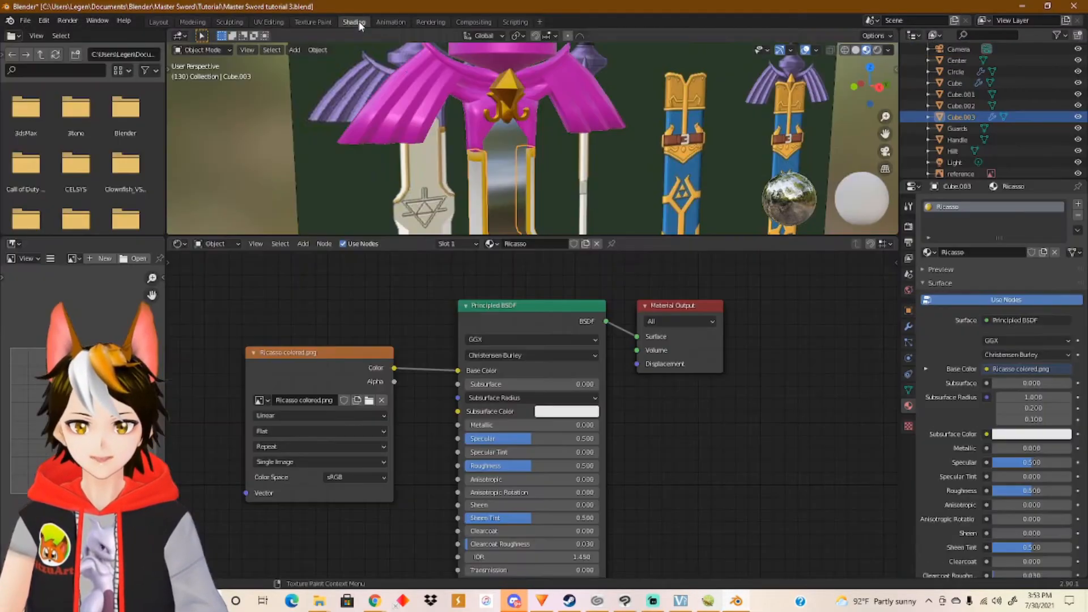
{"action": "left_click", "coordinate": [508, 164]}
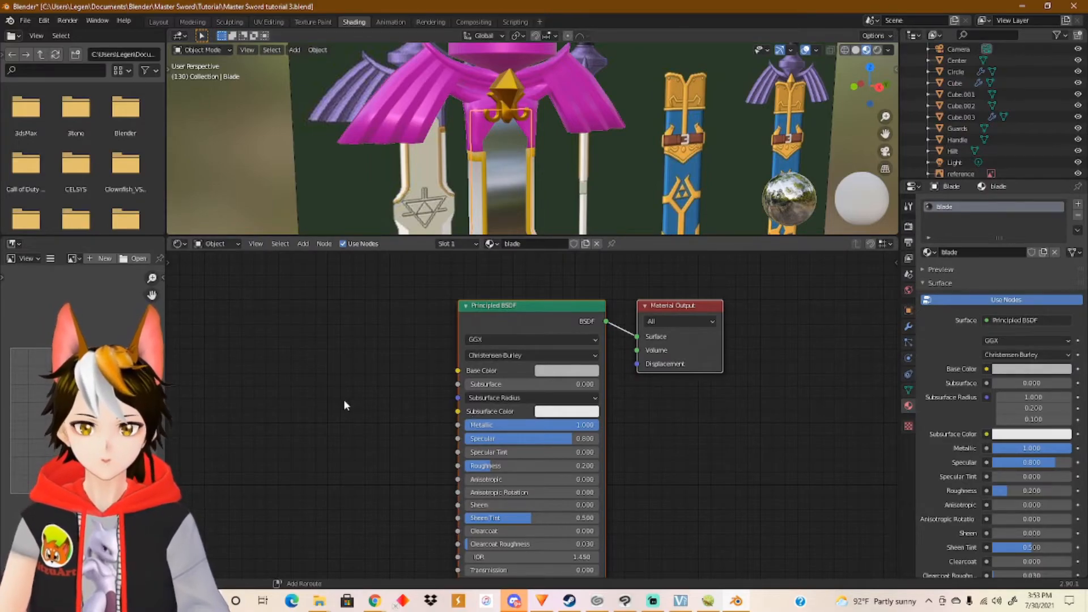
Add an Image Texture node to the blade material and link its Color output to the Principled BSDF's Base Color.
{"action": "key", "text": "shift+a"}
{"action": "mouse_move", "coordinate": [343, 399]}
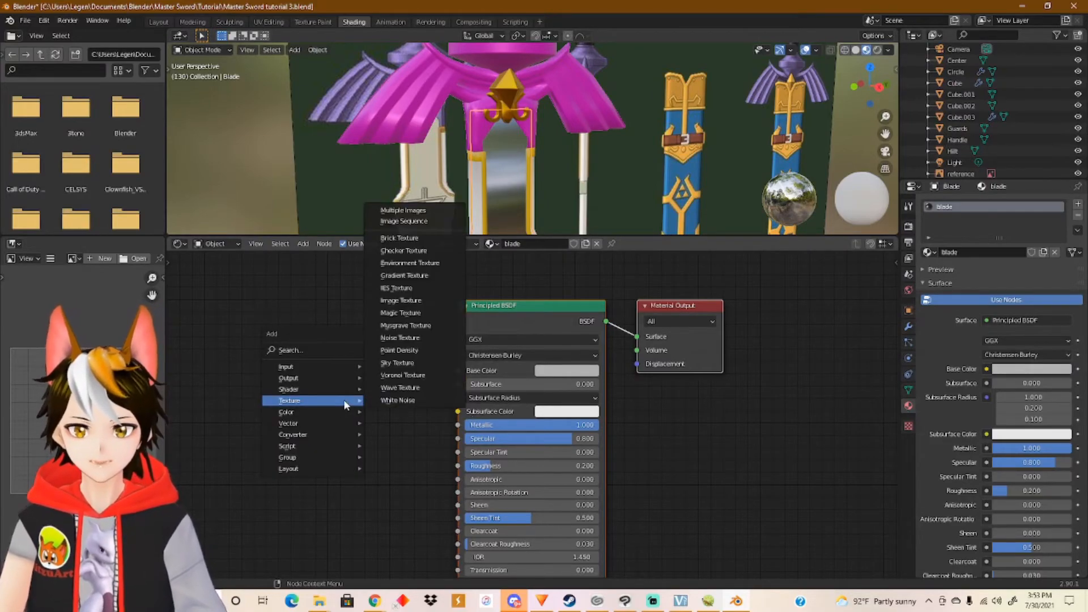
{"action": "left_click", "coordinate": [401, 301]}
{"action": "left_click", "coordinate": [286, 367]}
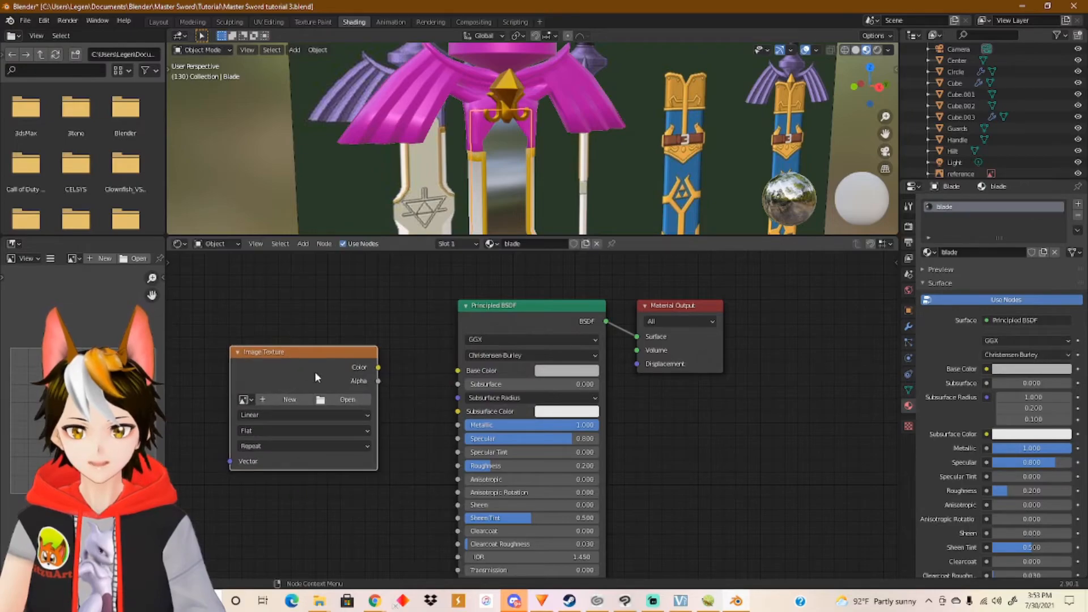
{"action": "left_click_drag", "start_coordinate": [378, 367], "coordinate": [458, 371]}
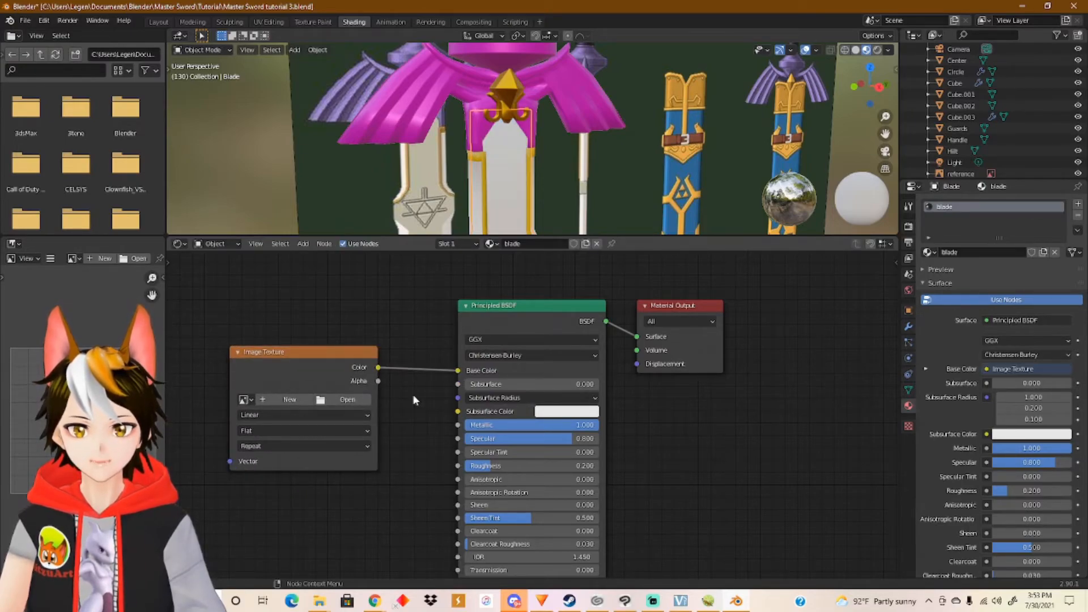
Switch to PaintTool SAI and save another copy of blade.png in the Tutorial folder.
{"action": "left_click", "coordinate": [334, 399]}
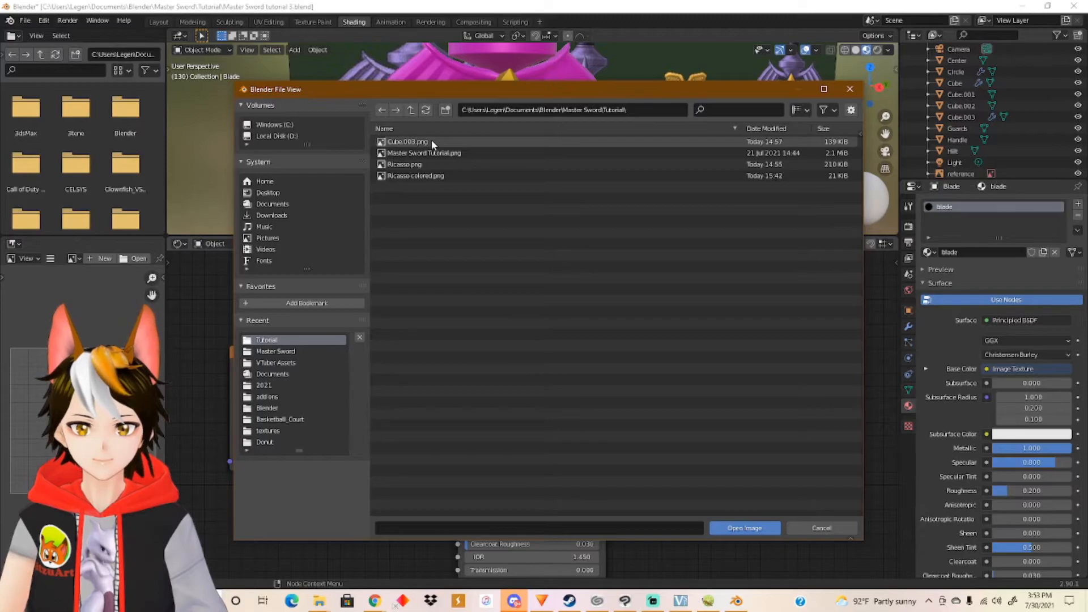
{"action": "left_click", "coordinate": [708, 601]}
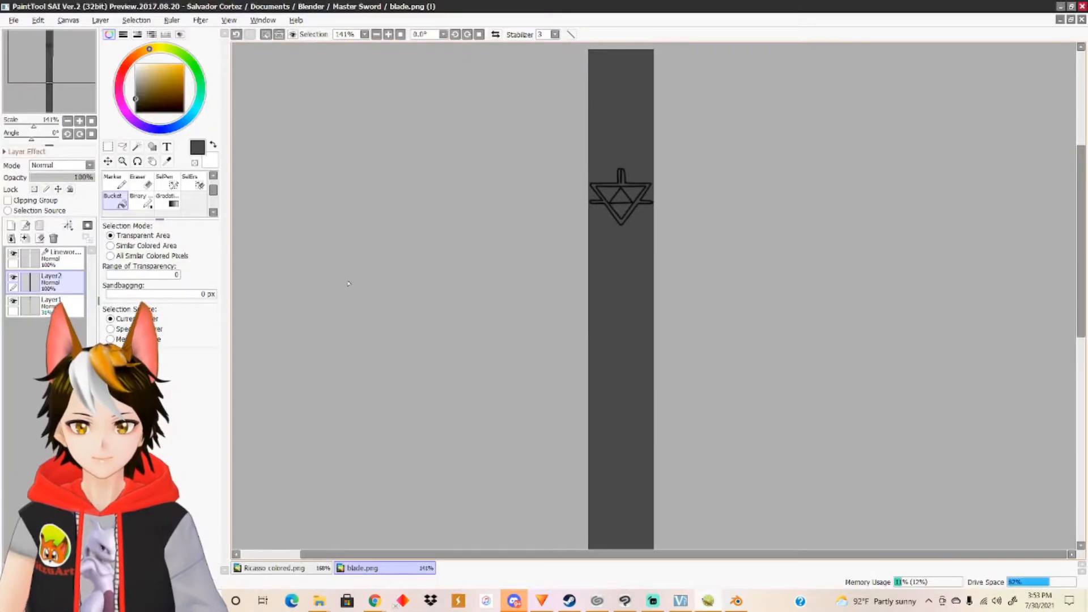
{"action": "left_click", "coordinate": [13, 20]}
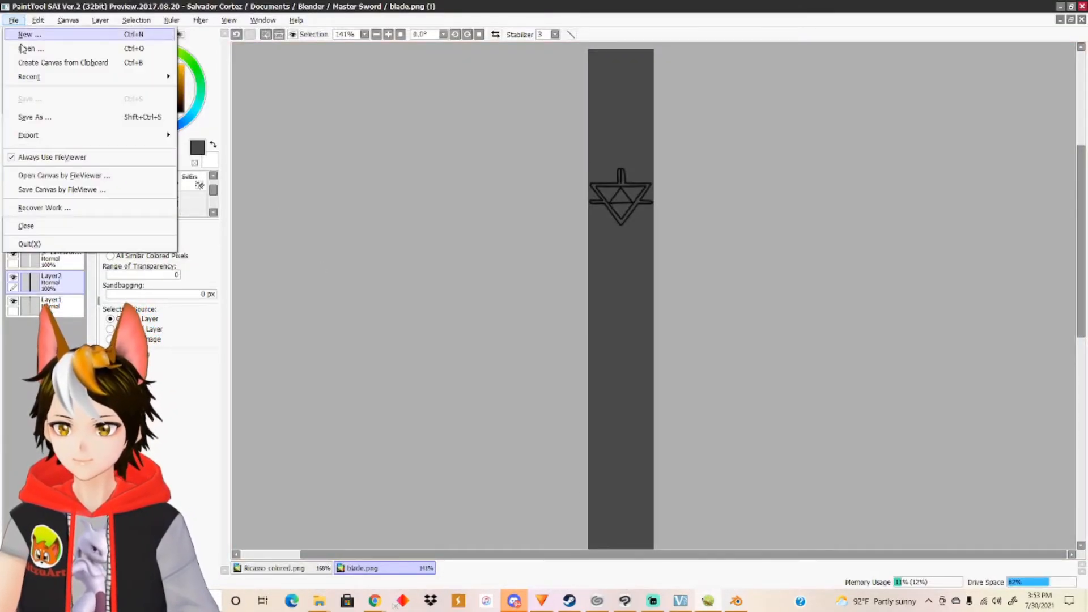
{"action": "left_click", "coordinate": [48, 117]}
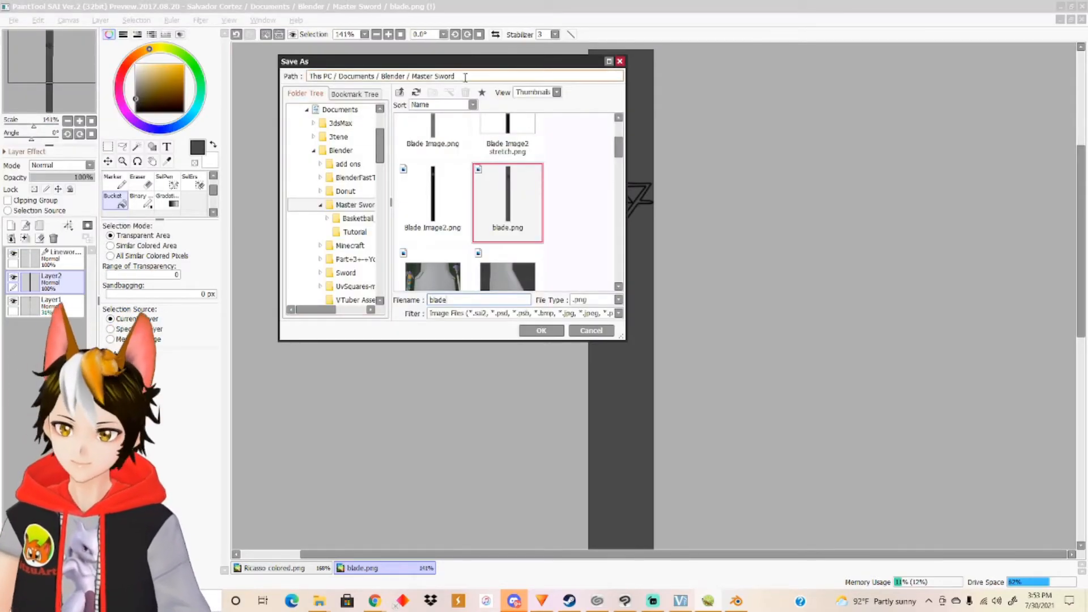
{"action": "scroll", "coordinate": [530, 204], "scroll_direction": "up", "scroll_amount": 3}
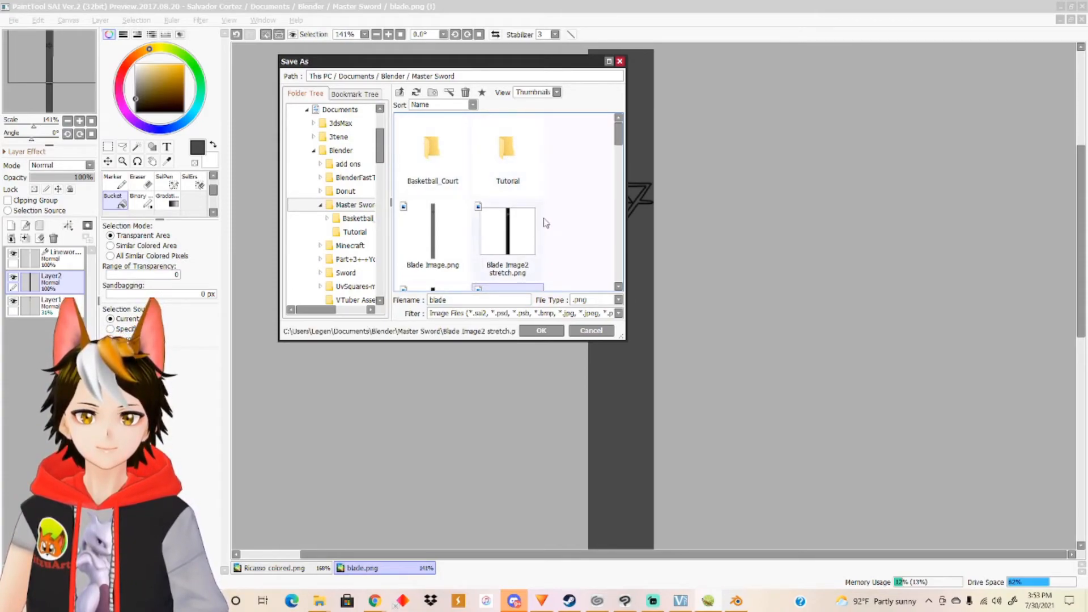
Switch back to Blender, refresh the file list and load blade.png into the Image Texture node.
{"action": "left_click", "coordinate": [734, 601]}
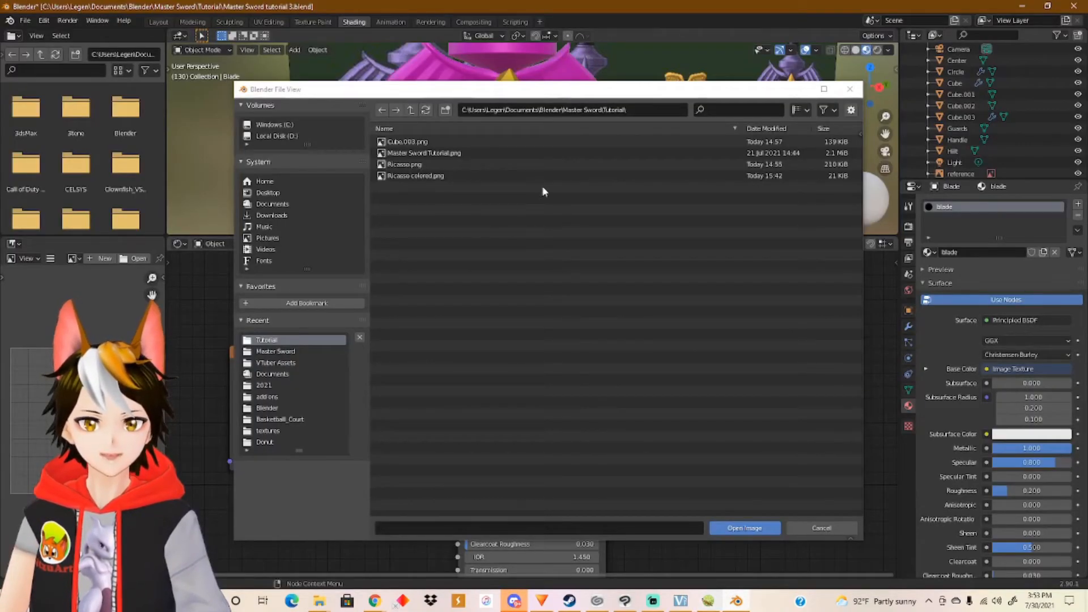
{"action": "left_click", "coordinate": [426, 110]}
{"action": "left_click", "coordinate": [403, 142]}
{"action": "left_click", "coordinate": [774, 528]}
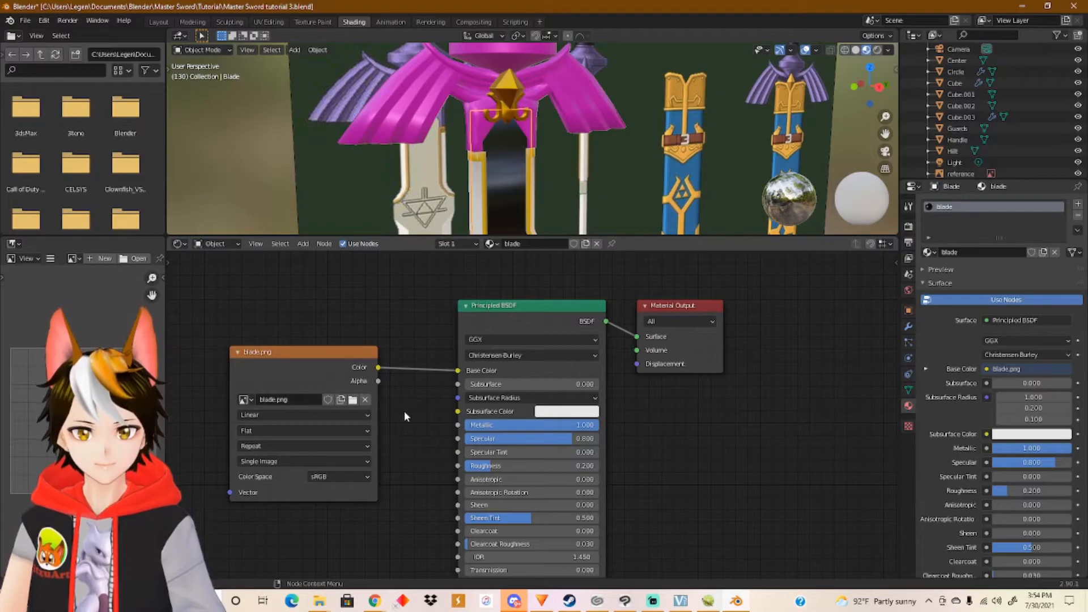
Link the blade texture's Color output to the Principled BSDF's Roughness input as well.
{"action": "scroll", "coordinate": [403, 411], "scroll_direction": "down", "scroll_amount": 2}
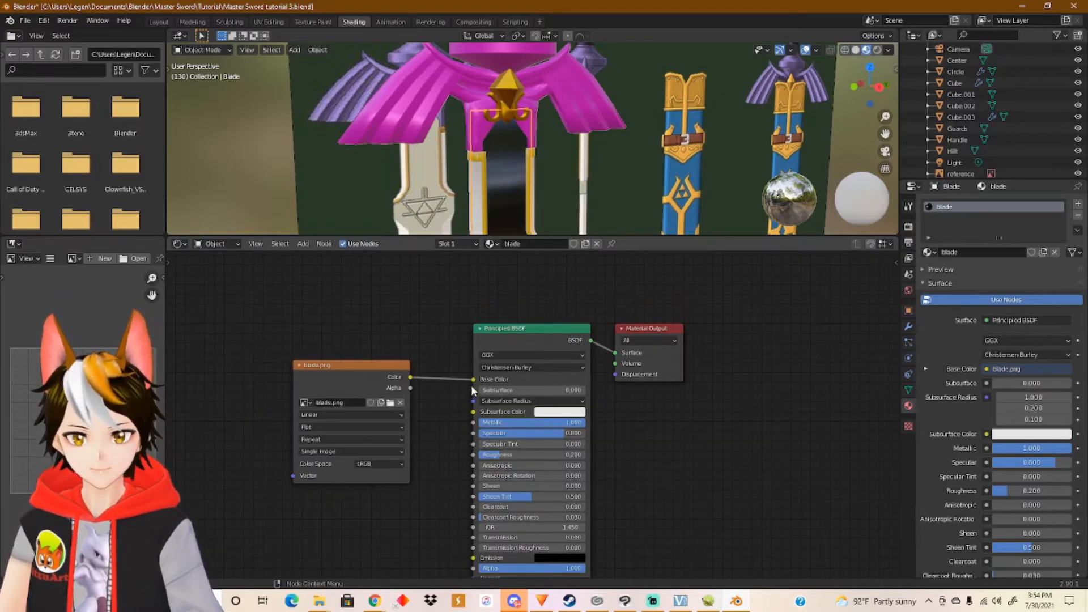
{"action": "left_click", "coordinate": [411, 379]}
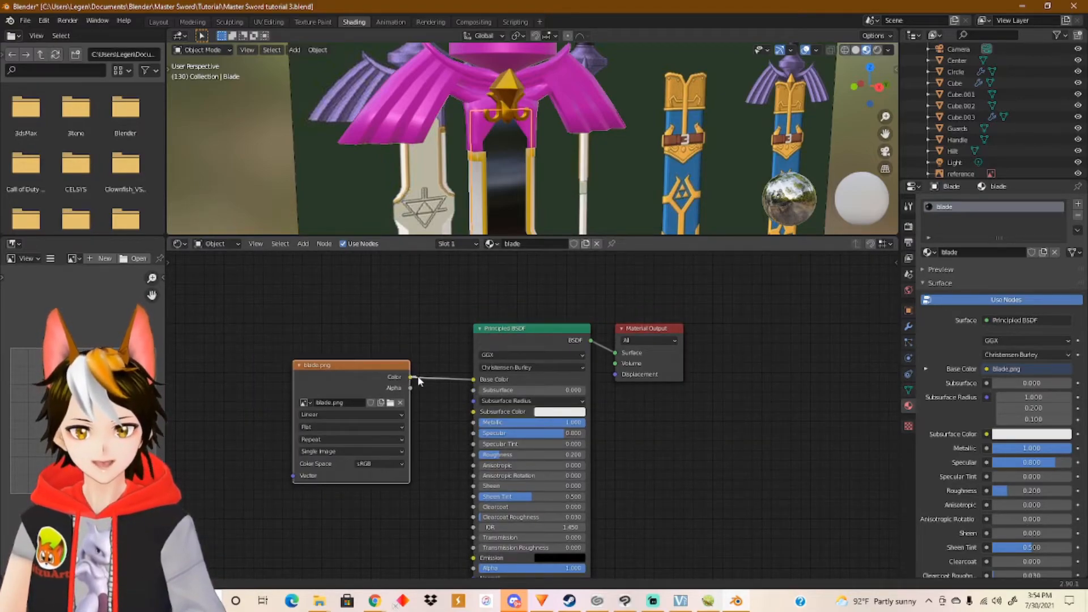
{"action": "left_click_drag", "start_coordinate": [448, 426], "coordinate": [472, 456]}
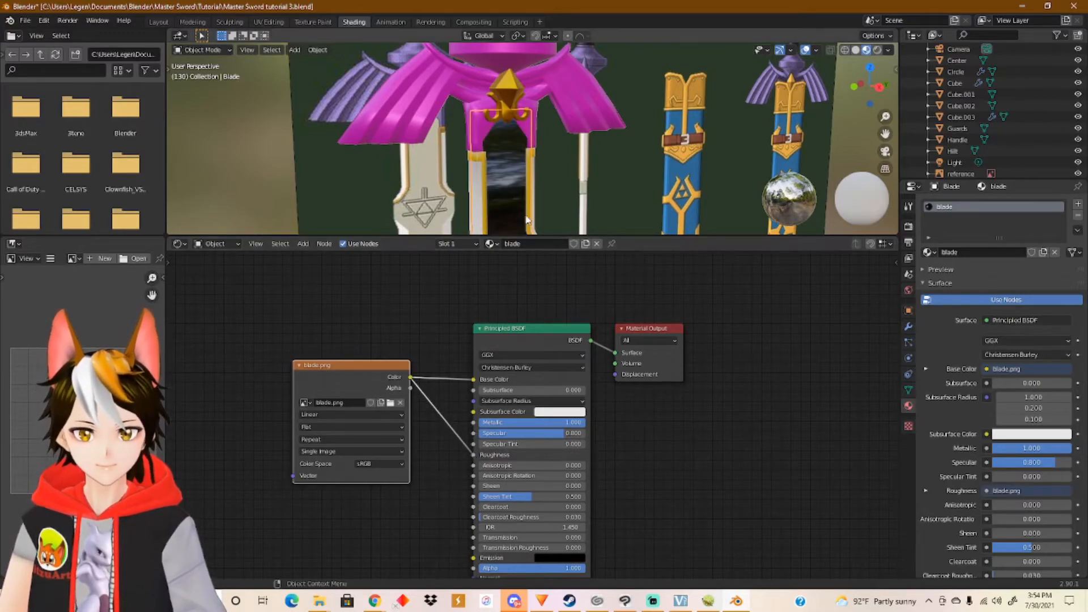
Enlarge the 3D viewport to inspect the blade and disconnect the blade texture from the shader's Base Color.
{"action": "scroll", "coordinate": [555, 215], "scroll_direction": "down", "scroll_amount": 1}
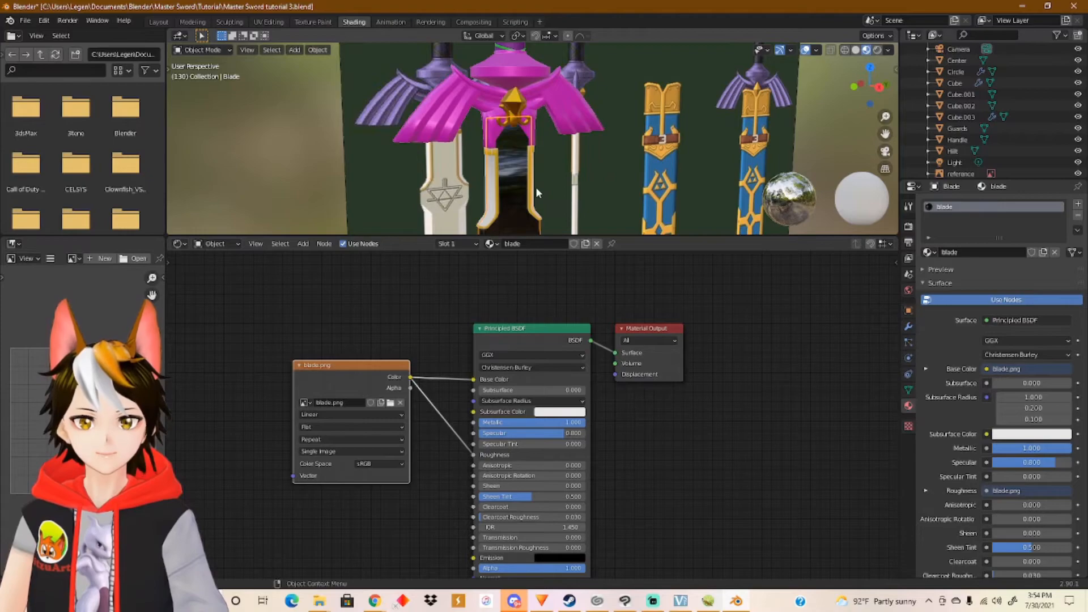
{"action": "middle_click_drag", "start_coordinate": [546, 207], "coordinate": [540, 149], "text": "shift"}
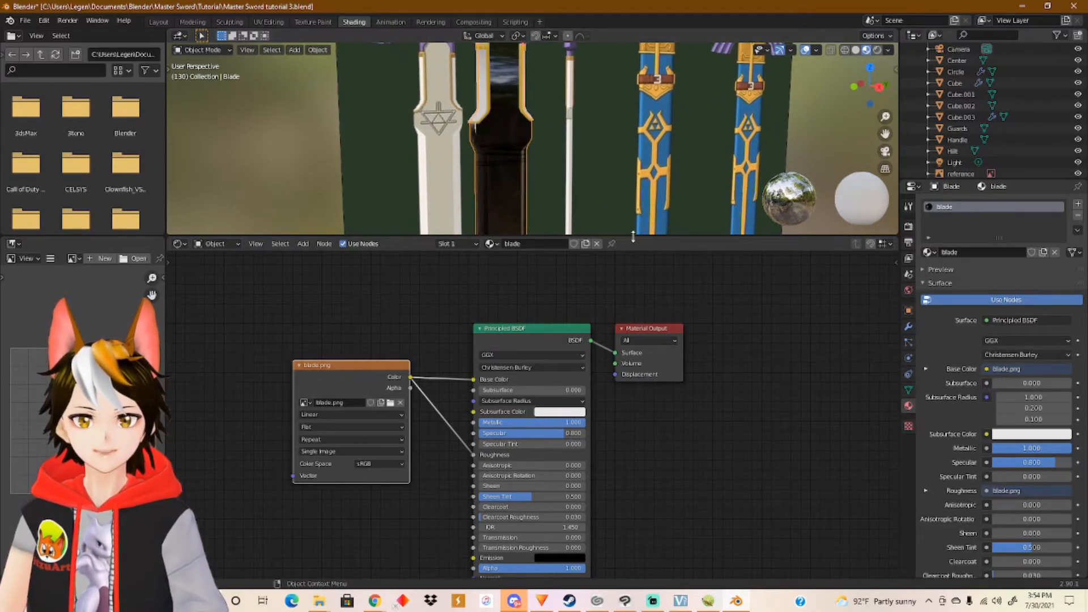
{"action": "left_click_drag", "start_coordinate": [638, 237], "coordinate": [638, 312]}
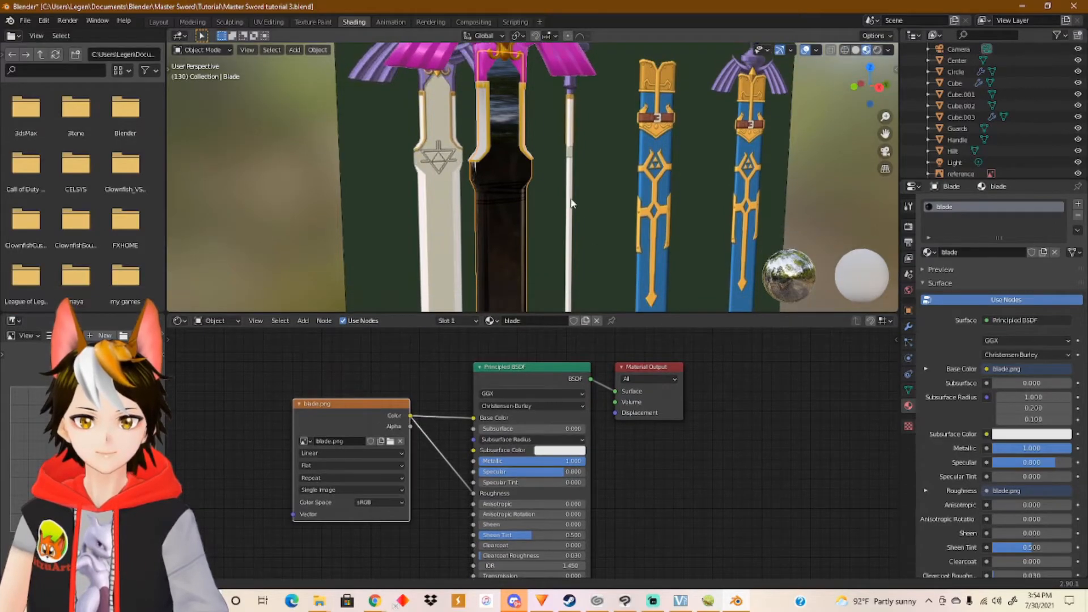
{"action": "scroll", "coordinate": [573, 198], "scroll_direction": "up", "scroll_amount": 3}
{"action": "middle_click_drag", "start_coordinate": [510, 179], "coordinate": [584, 220], "text": "shift"}
{"action": "scroll", "coordinate": [591, 174], "scroll_direction": "down", "scroll_amount": 3}
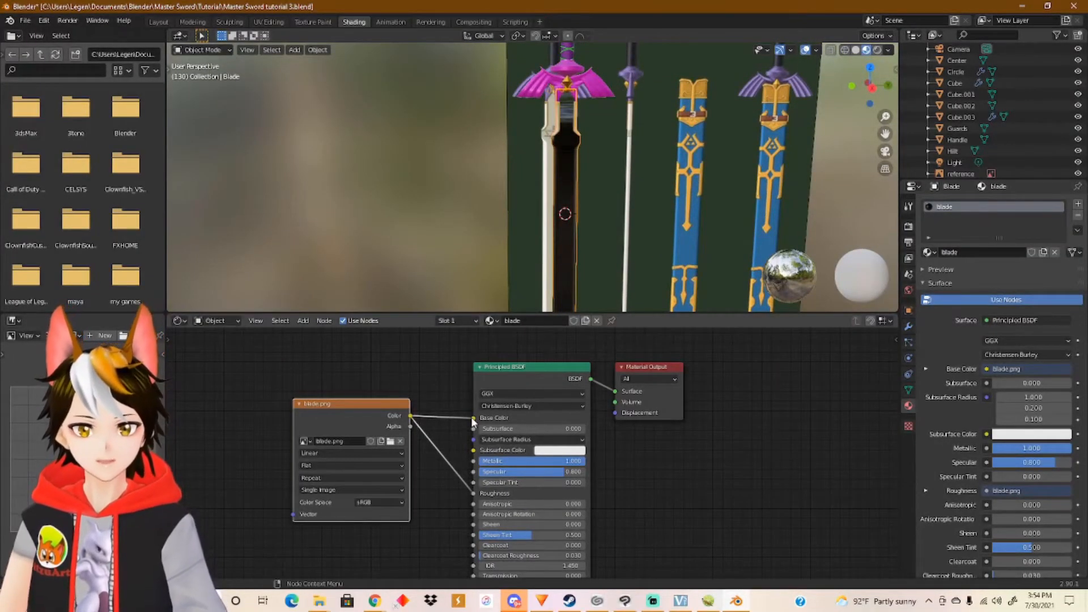
{"action": "left_click_drag", "start_coordinate": [474, 418], "coordinate": [437, 417]}
{"action": "scroll", "coordinate": [574, 214], "scroll_direction": "up", "scroll_amount": 2}
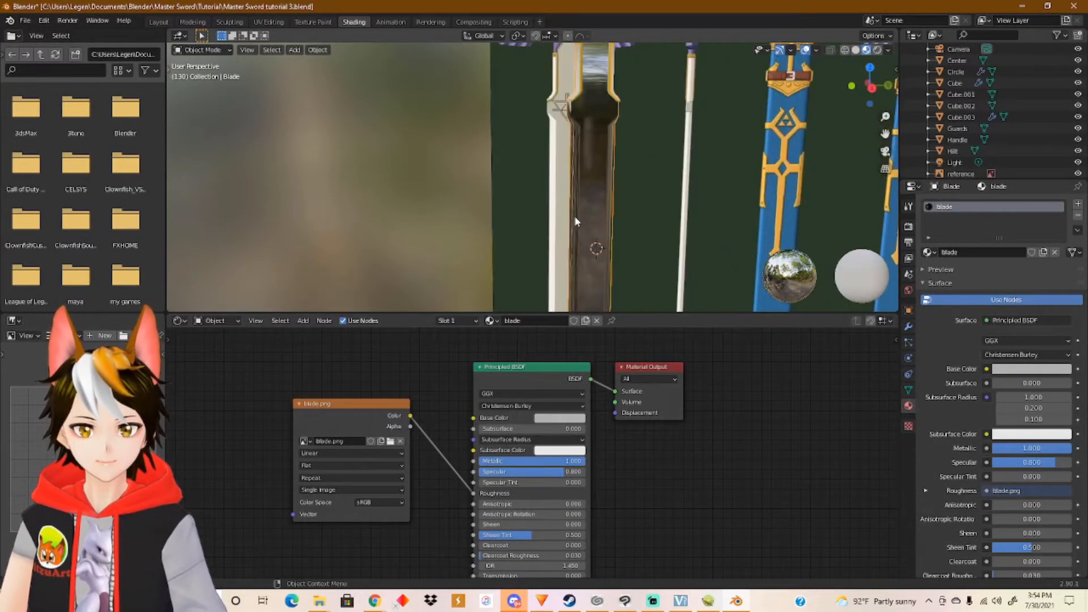
Add a Mapping node beside the blade texture and link its Vector output to the Image Texture's Vector input.
{"action": "scroll", "coordinate": [613, 198], "scroll_direction": "up", "scroll_amount": 2}
{"action": "middle_click_drag", "start_coordinate": [621, 196], "coordinate": [559, 158]}
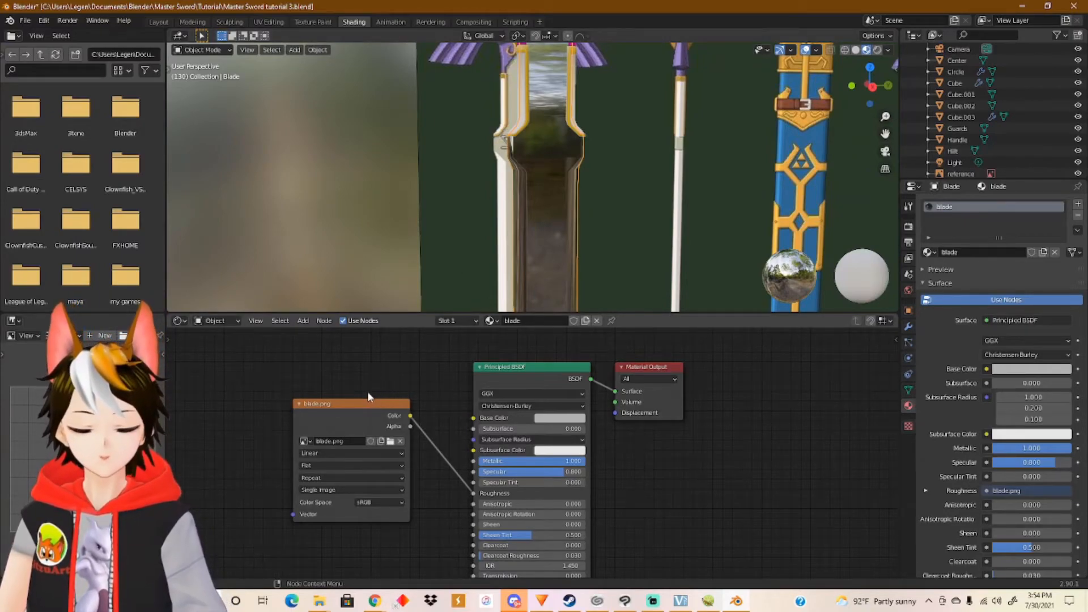
{"action": "middle_click_drag", "start_coordinate": [312, 378], "coordinate": [435, 385]}
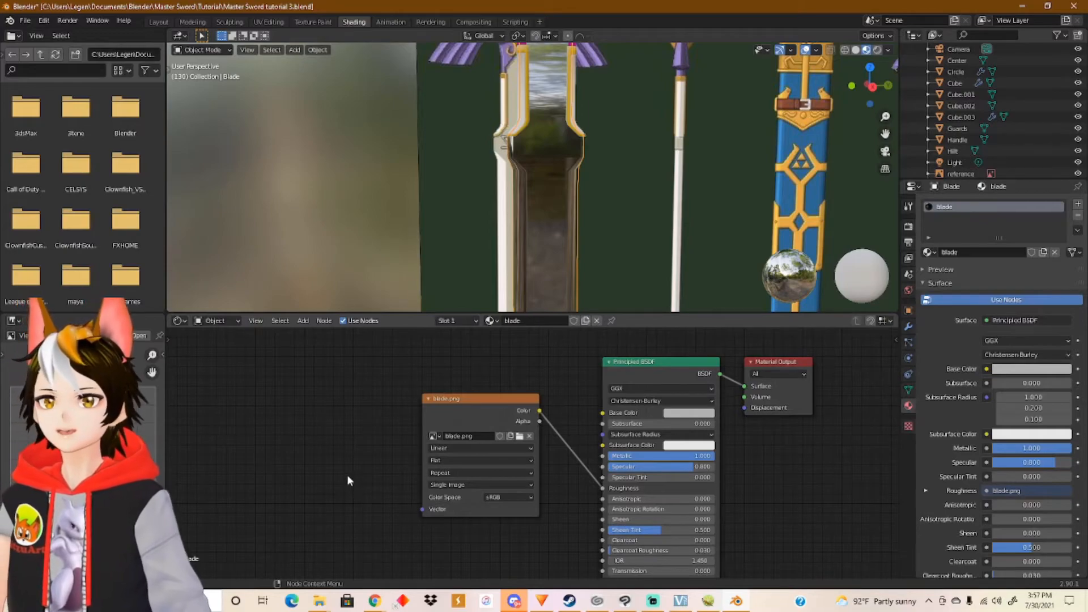
{"action": "key", "text": "shift+a"}
{"action": "mouse_move", "coordinate": [317, 434]}
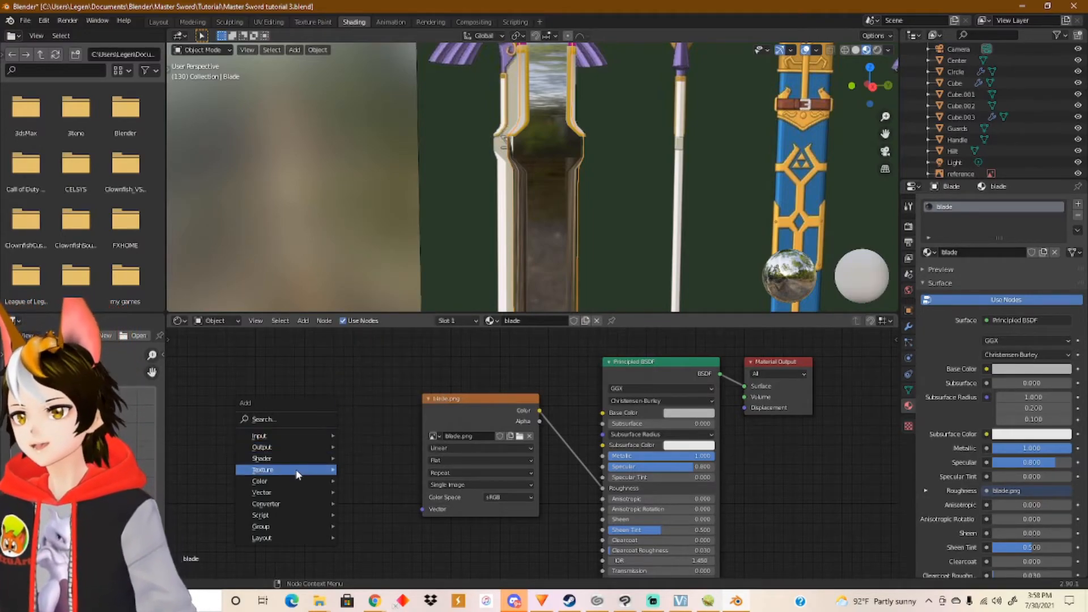
{"action": "mouse_move", "coordinate": [282, 469]}
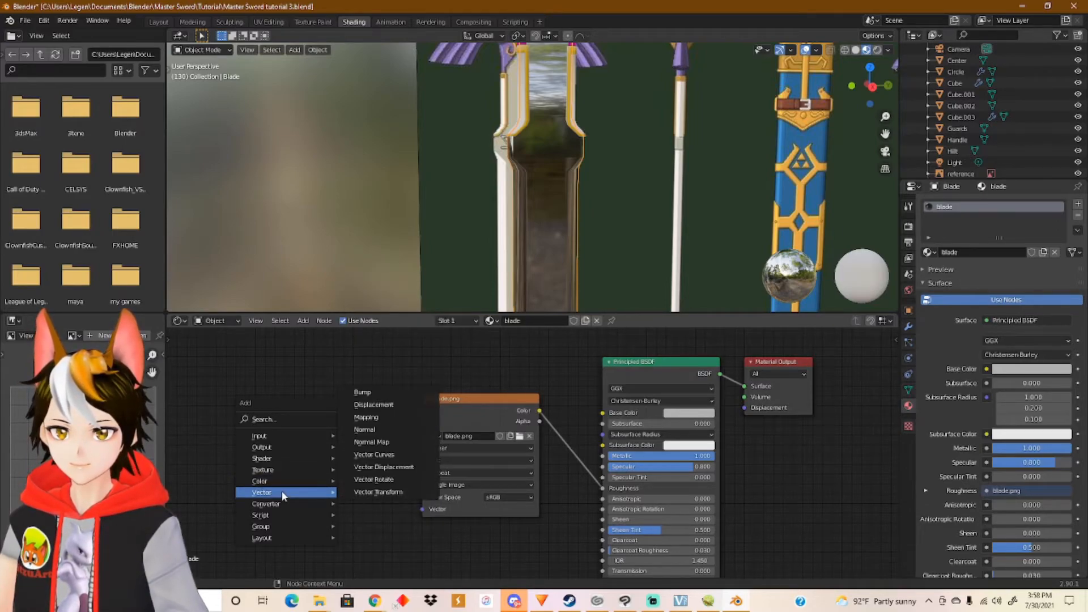
{"action": "left_click", "coordinate": [374, 419]}
{"action": "left_click", "coordinate": [260, 378]}
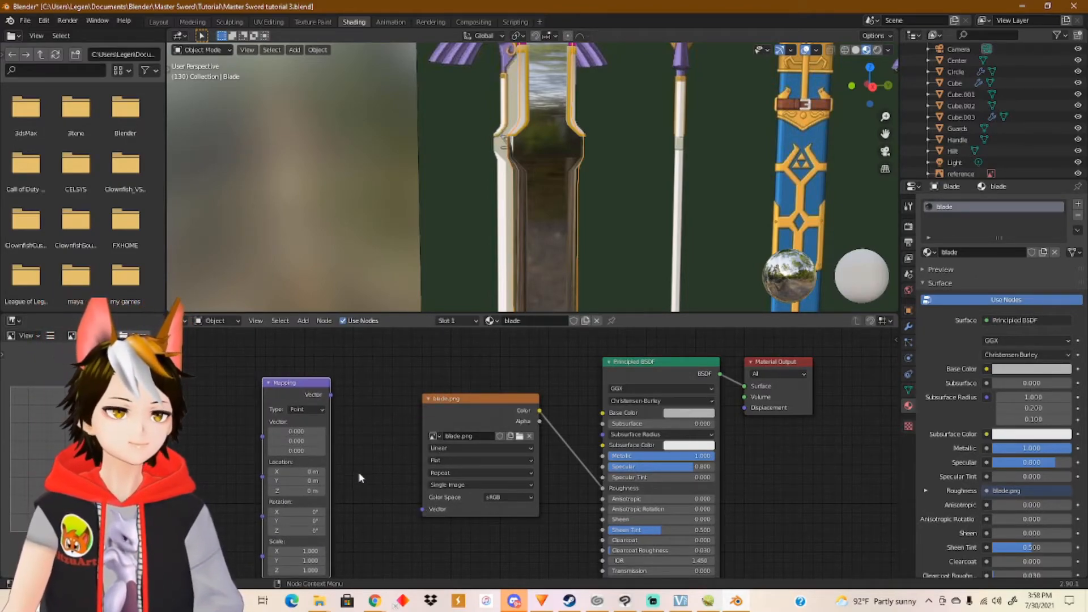
{"action": "middle_click_drag", "start_coordinate": [358, 467], "coordinate": [406, 430]}
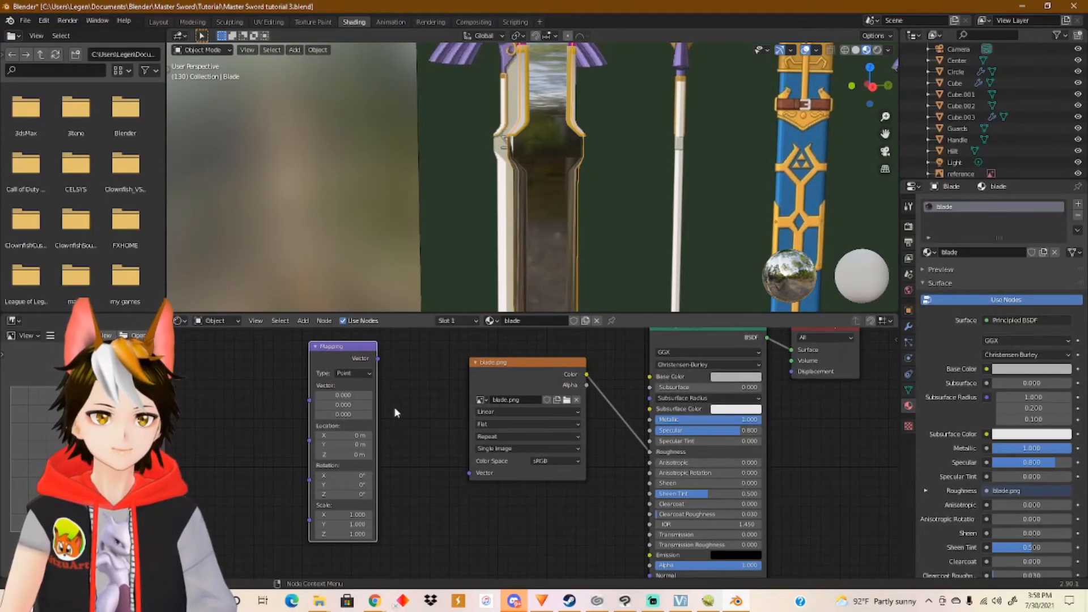
{"action": "left_click_drag", "start_coordinate": [378, 358], "coordinate": [469, 473]}
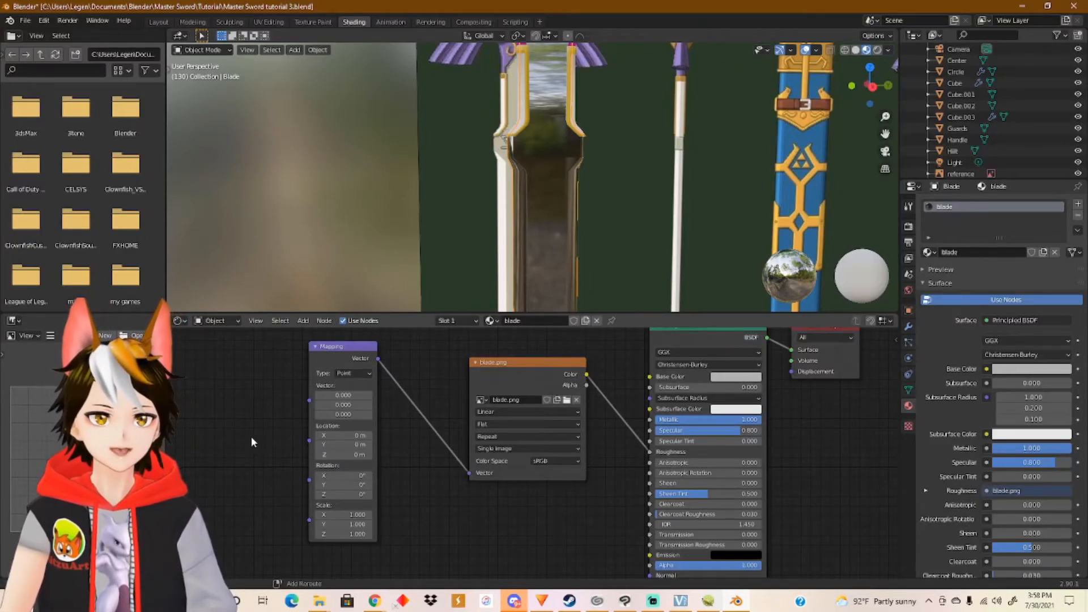
Add a UV Map node and link its UV output to the Mapping node's Vector input.
{"action": "key", "text": "shift+a"}
{"action": "mouse_move", "coordinate": [246, 436]}
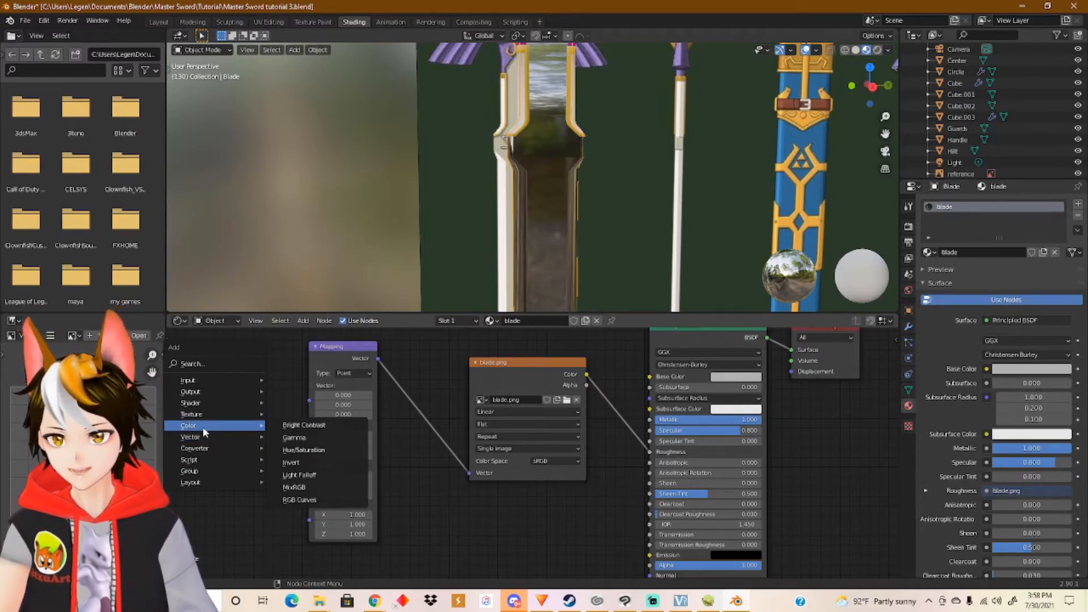
{"action": "mouse_move", "coordinate": [204, 416]}
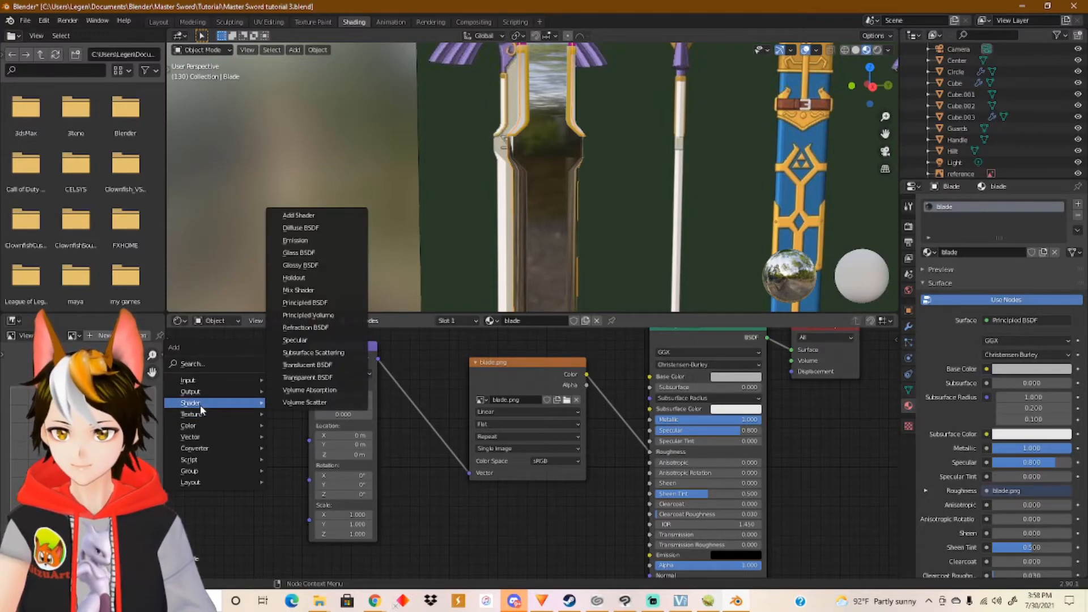
{"action": "mouse_move", "coordinate": [204, 382]}
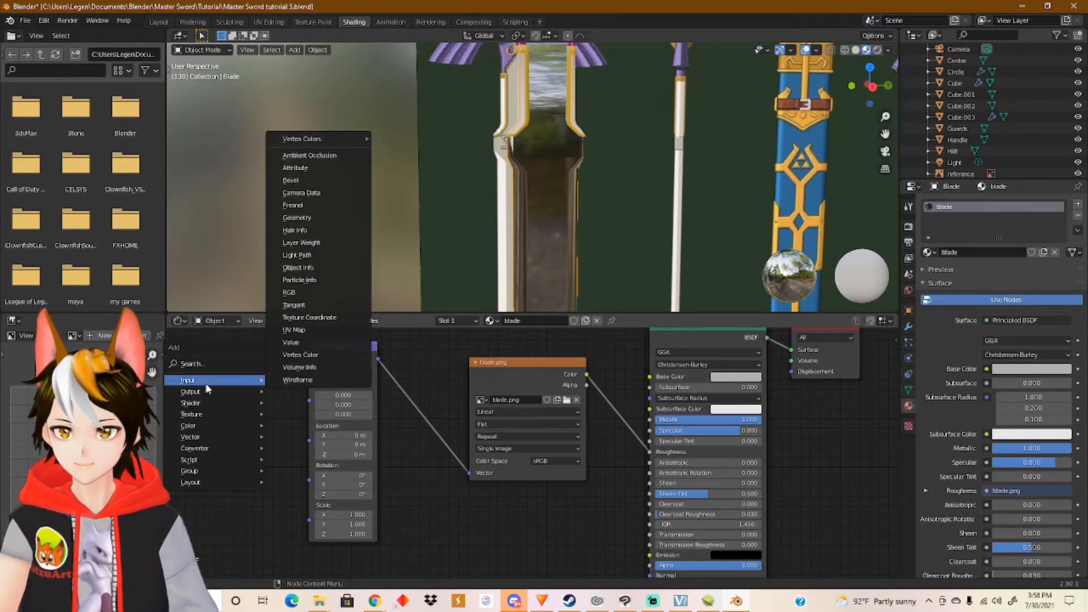
{"action": "left_click", "coordinate": [314, 329]}
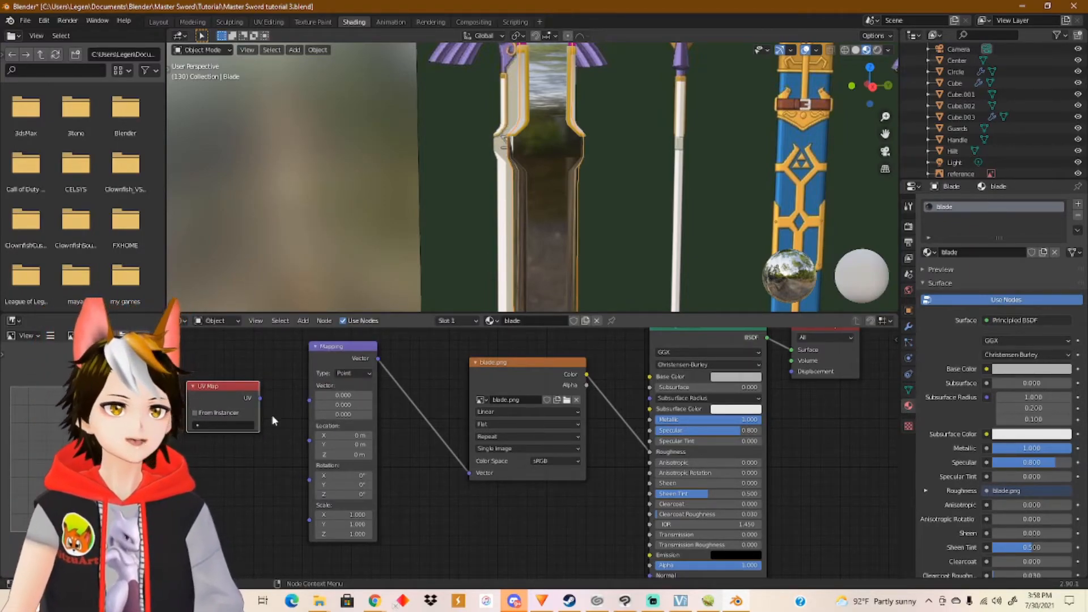
{"action": "left_click_drag", "start_coordinate": [263, 400], "coordinate": [306, 400]}
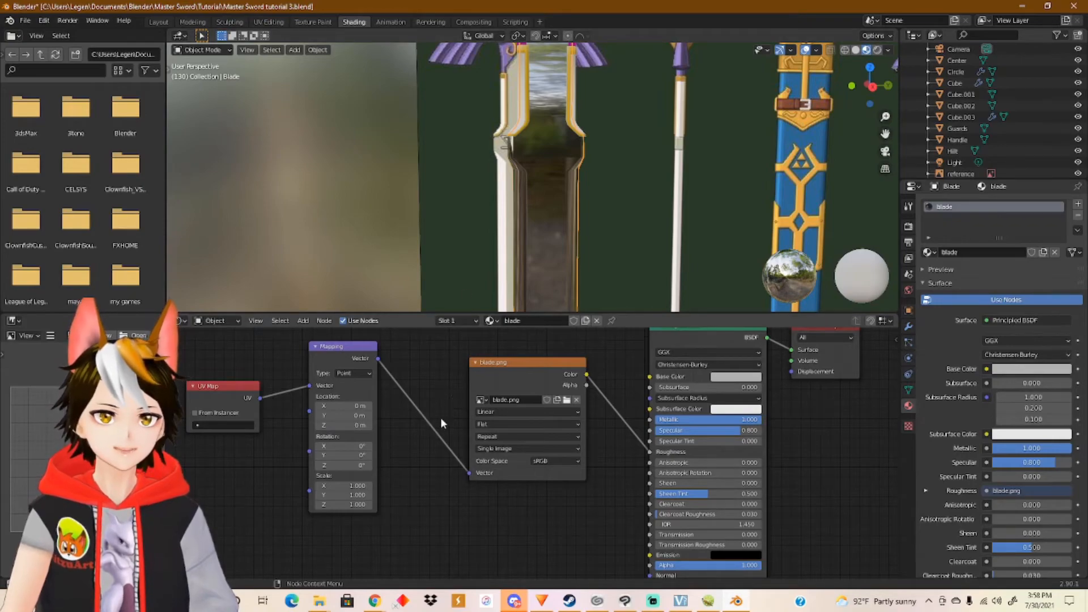
Try shifting the blade texture by setting the Mapping node's Location X to 3.8 m.
{"action": "scroll", "coordinate": [481, 218], "scroll_direction": "down", "scroll_amount": 2}
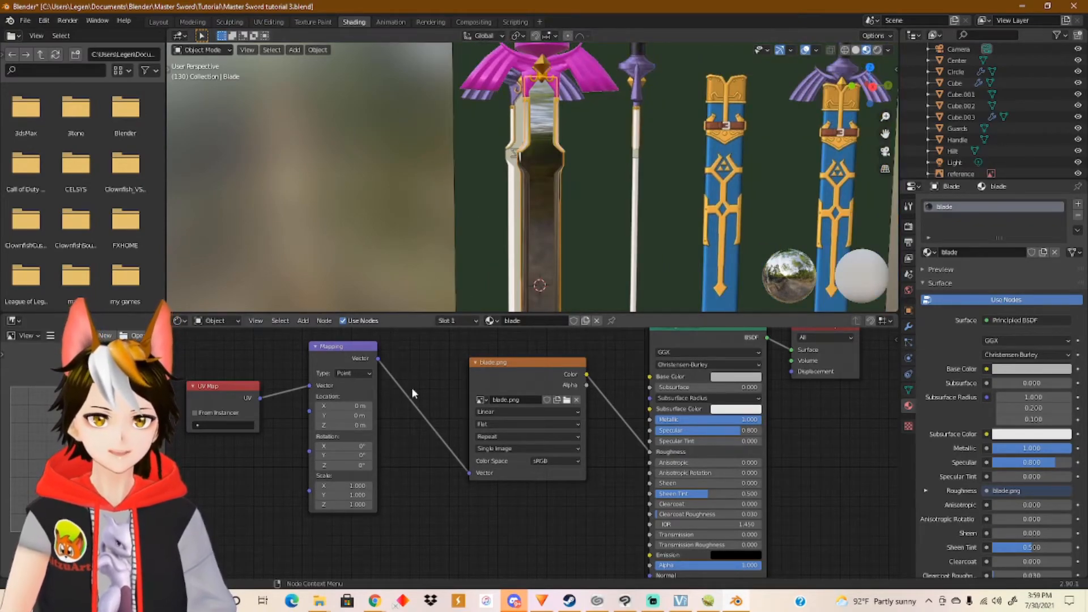
{"action": "mouse_move", "coordinate": [343, 406]}
{"action": "left_mouse_down"}
{"action": "mouse_move", "coordinate": [376, 405]}
{"action": "mouse_move", "coordinate": [355, 405]}
{"action": "left_mouse_up"}
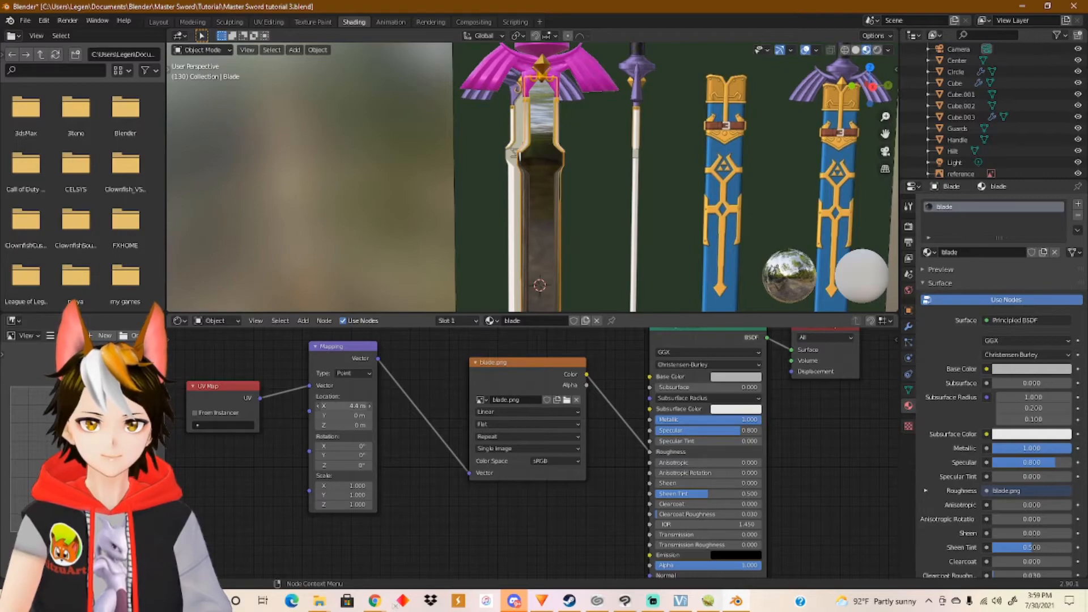
{"action": "left_click_drag", "start_coordinate": [348, 406], "coordinate": [340, 406]}
{"action": "mouse_move", "coordinate": [749, 430]}
{"action": "left_mouse_down"}
{"action": "mouse_move", "coordinate": [680, 430]}
{"action": "mouse_move", "coordinate": [760, 430]}
{"action": "mouse_move", "coordinate": [740, 431]}
{"action": "left_mouse_up"}
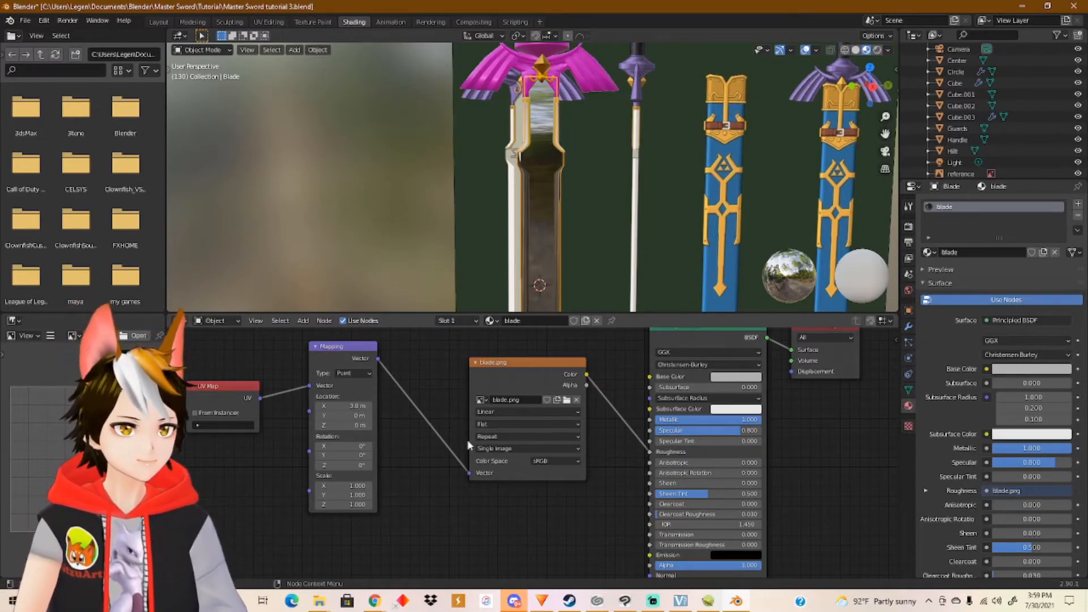
Set the blade texture's color space to Non-Color and the Mapping node's Location X to 2.3 m.
{"action": "left_click", "coordinate": [574, 461]}
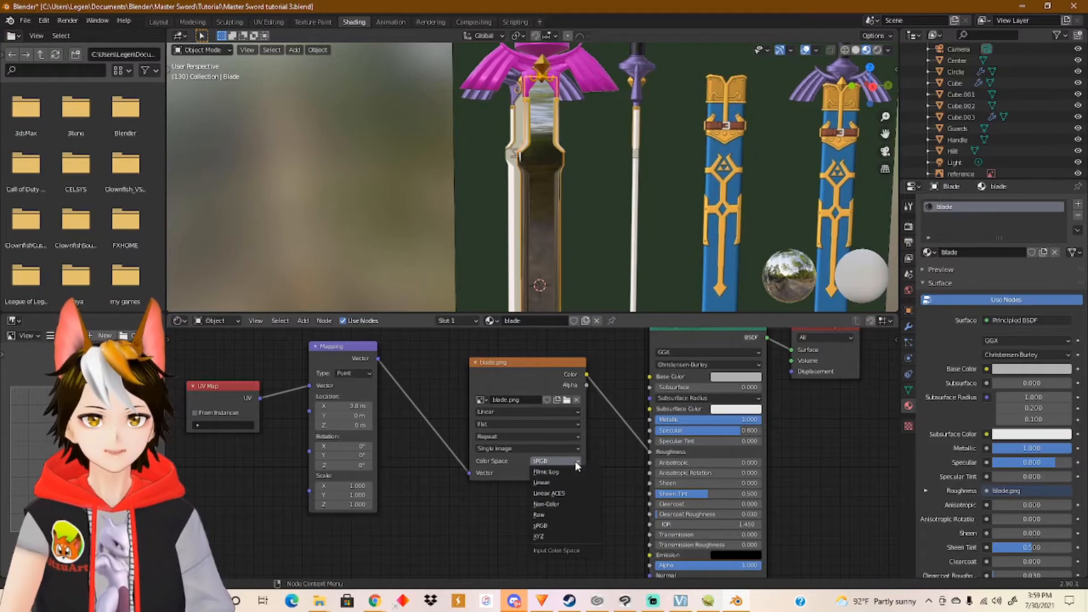
{"action": "left_click", "coordinate": [561, 504]}
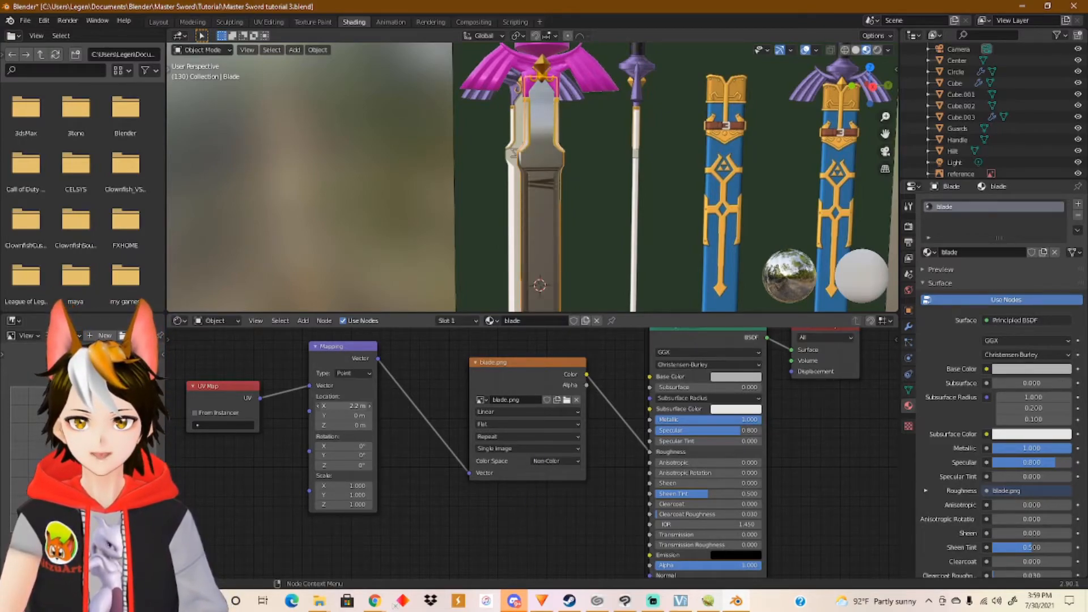
{"action": "mouse_move", "coordinate": [343, 406]}
{"action": "left_mouse_down"}
{"action": "mouse_move", "coordinate": [358, 406]}
{"action": "mouse_move", "coordinate": [352, 415]}
{"action": "left_mouse_up"}
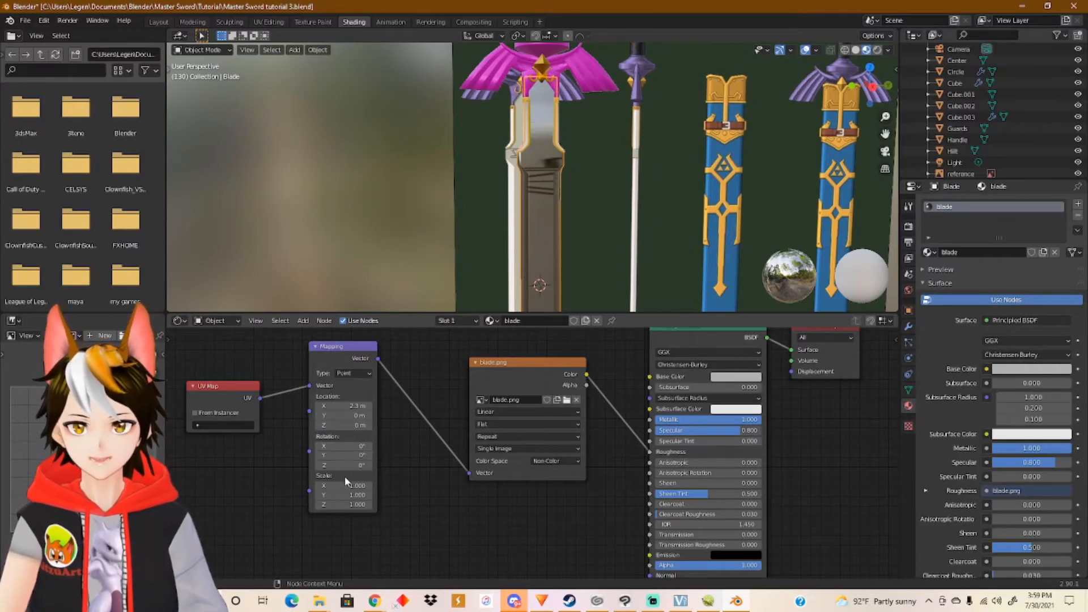
Set the Mapping node's Scale X to 15.3 so the Triforce emblem fits the blade's proportions.
{"action": "left_click_drag", "start_coordinate": [354, 486], "coordinate": [456, 485]}
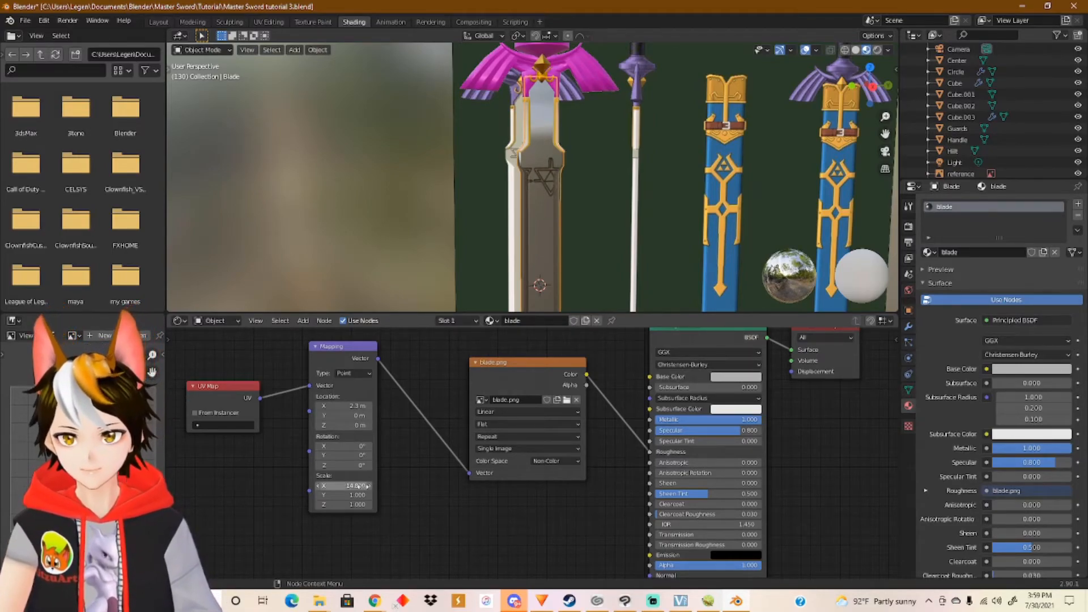
{"action": "scroll", "coordinate": [361, 508], "scroll_direction": "up", "scroll_amount": 3}
{"action": "middle_click_drag", "start_coordinate": [357, 498], "coordinate": [532, 502]}
{"action": "left_click_drag", "start_coordinate": [453, 506], "coordinate": [458, 507]}
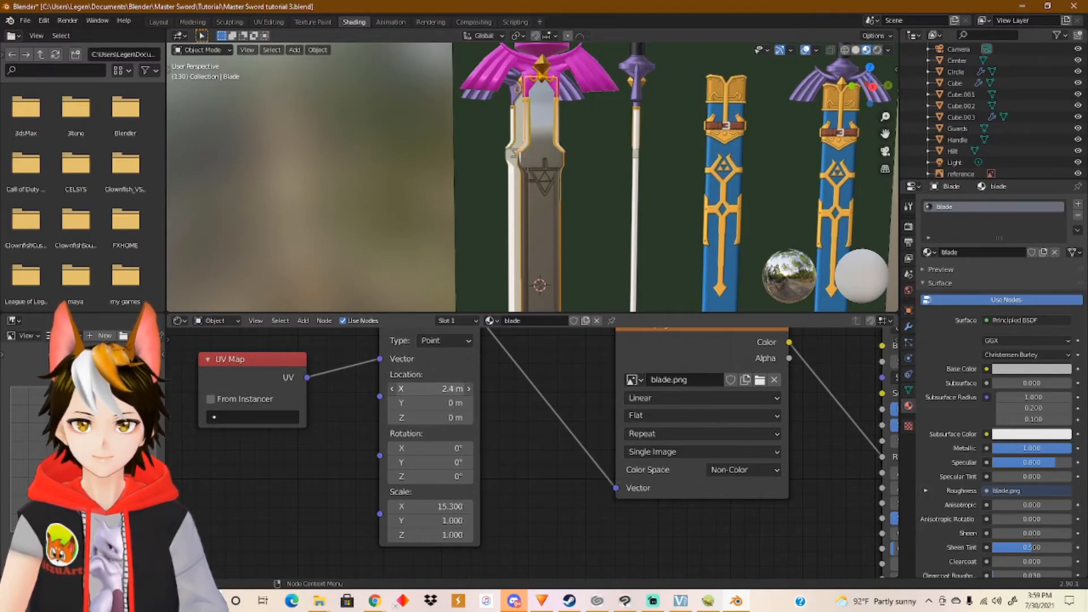
Align the emblem on the blade's upper section by setting the Mapping node's Location to X 2.5 m and Y -0.03 m.
{"action": "left_click", "coordinate": [469, 388]}
{"action": "middle_click_drag", "start_coordinate": [575, 213], "coordinate": [496, 158]}
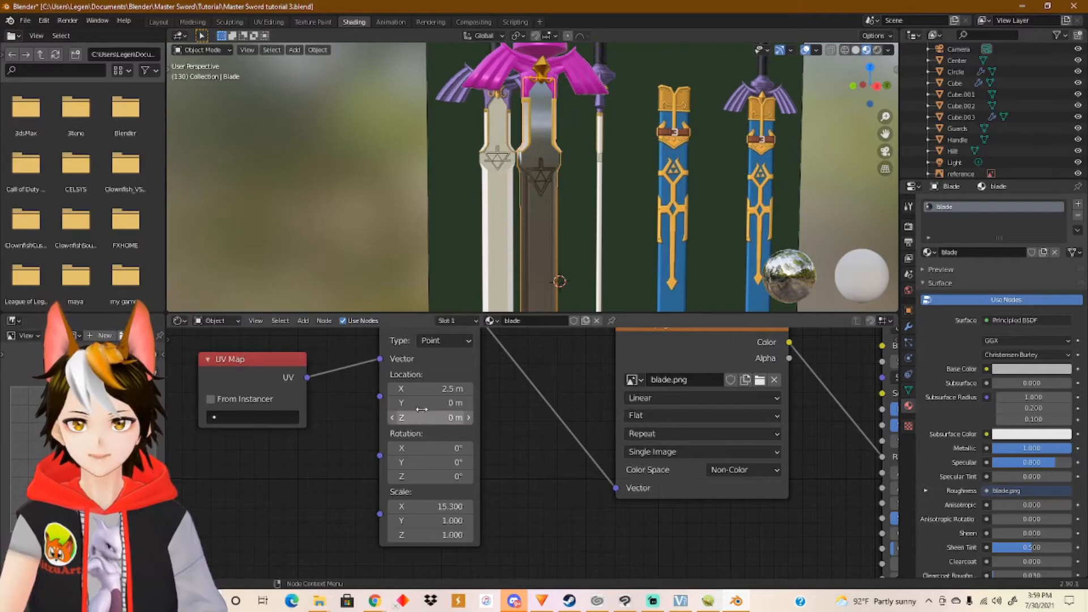
{"action": "mouse_move", "coordinate": [430, 403]}
{"action": "left_mouse_down"}
{"action": "mouse_move", "coordinate": [453, 403]}
{"action": "mouse_move", "coordinate": [426, 403]}
{"action": "left_mouse_up"}
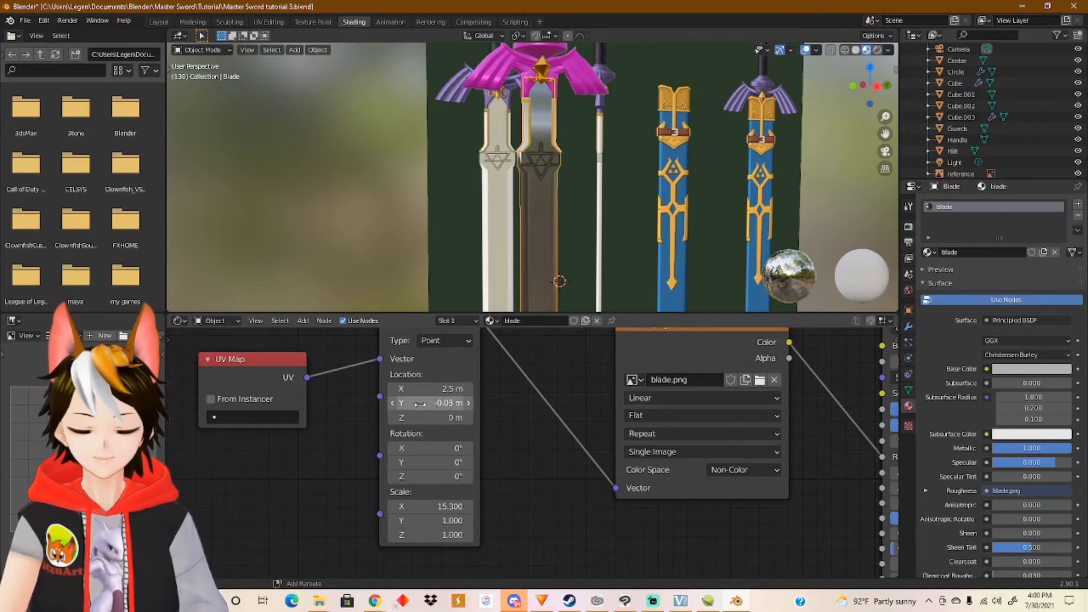
{"action": "scroll", "coordinate": [566, 233], "scroll_direction": "up", "scroll_amount": 1}
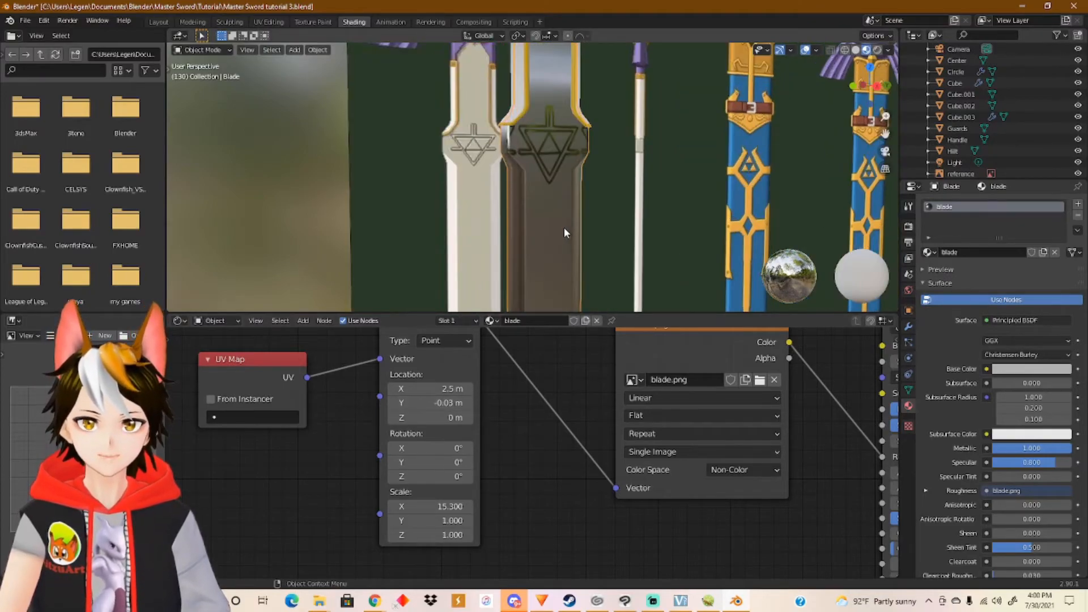
{"action": "scroll", "coordinate": [588, 214], "scroll_direction": "up", "scroll_amount": 3}
{"action": "scroll", "coordinate": [562, 220], "scroll_direction": "up", "scroll_amount": 1}
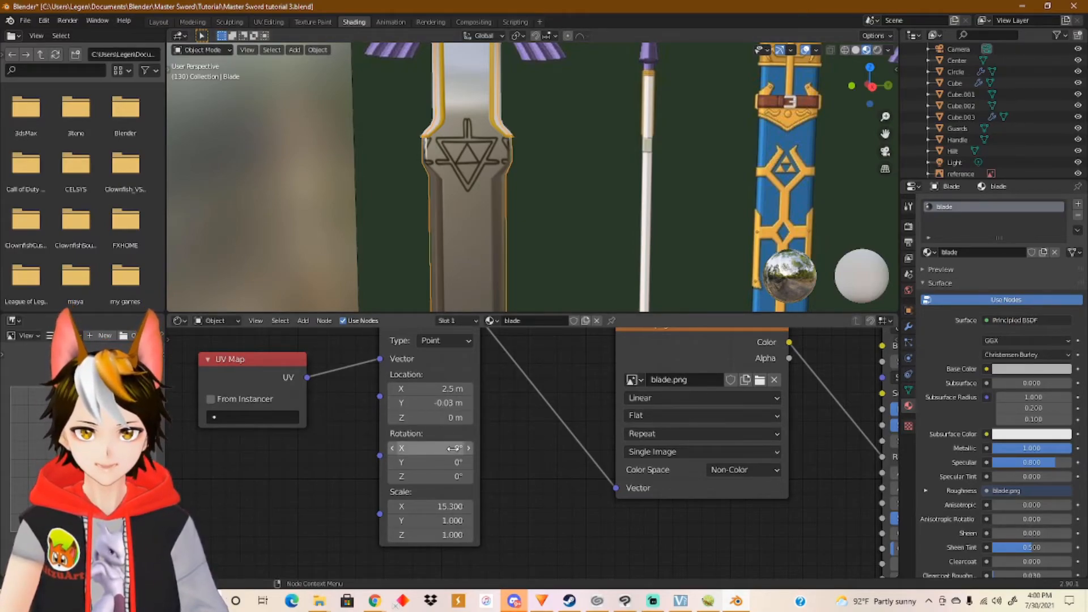
{"action": "middle_click_drag", "start_coordinate": [471, 205], "coordinate": [702, 234]}
{"action": "mouse_move", "coordinate": [466, 192]}
{"action": "middle_mouse_down"}
{"action": "mouse_move", "coordinate": [487, 158]}
{"action": "mouse_move", "coordinate": [478, 150]}
{"action": "mouse_move", "coordinate": [360, 169]}
{"action": "mouse_move", "coordinate": [475, 179]}
{"action": "middle_mouse_up"}
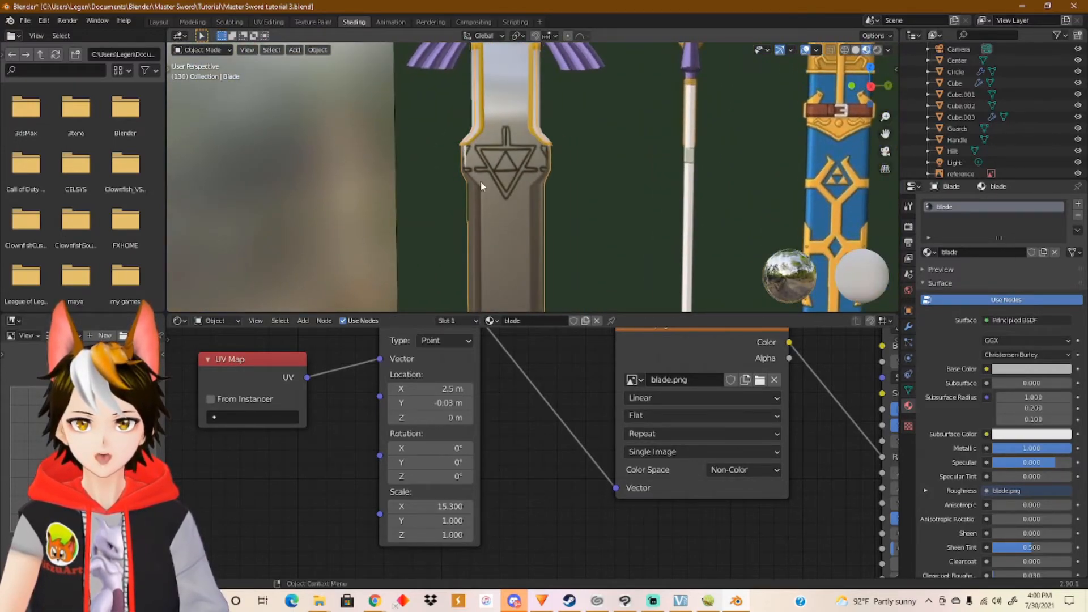
{"action": "scroll", "coordinate": [531, 187], "scroll_direction": "up", "scroll_amount": 1}
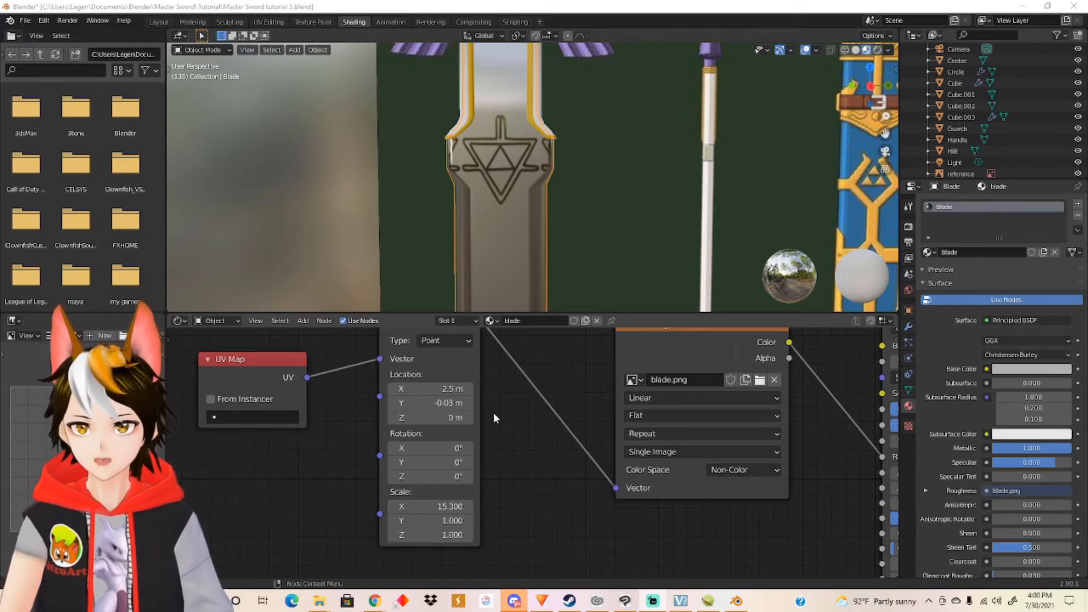
Switch to PaintTool SAI and dismiss the Save As dialog for the blade image.
{"action": "left_click", "coordinate": [708, 603]}
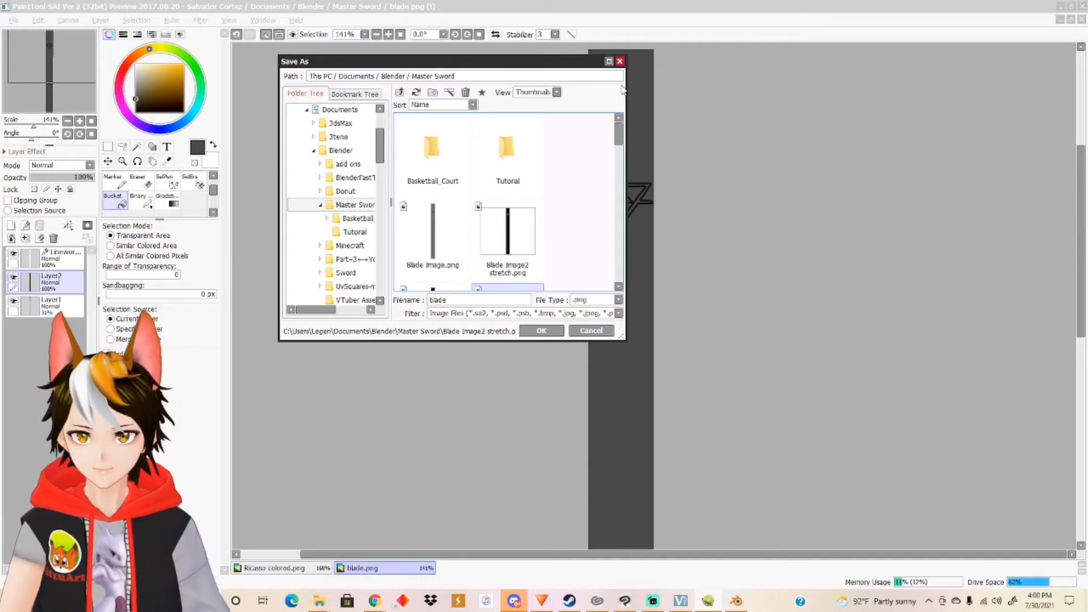
{"action": "left_click", "coordinate": [620, 61]}
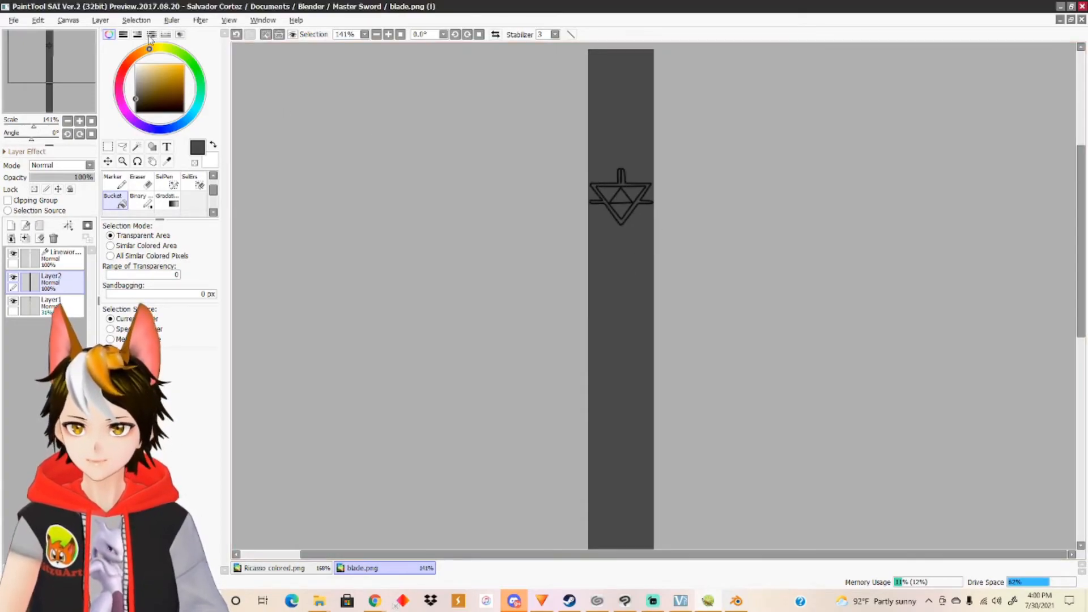
Try setting the canvas width of blade.png to 20% and undo the resize.
{"action": "left_click", "coordinate": [70, 21]}
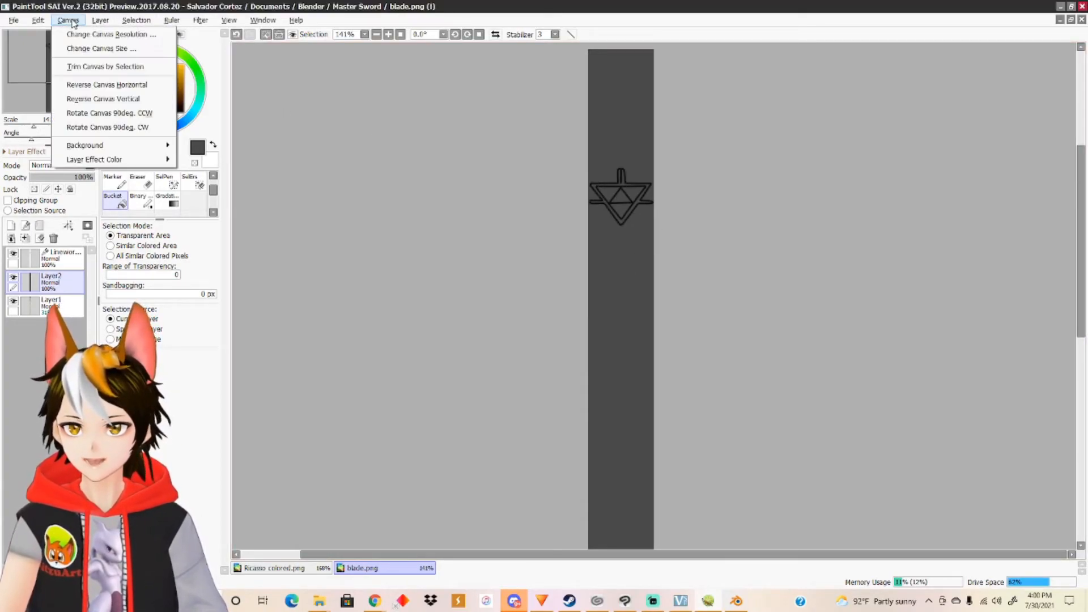
{"action": "left_click", "coordinate": [101, 48]}
{"action": "left_click", "coordinate": [528, 234]}
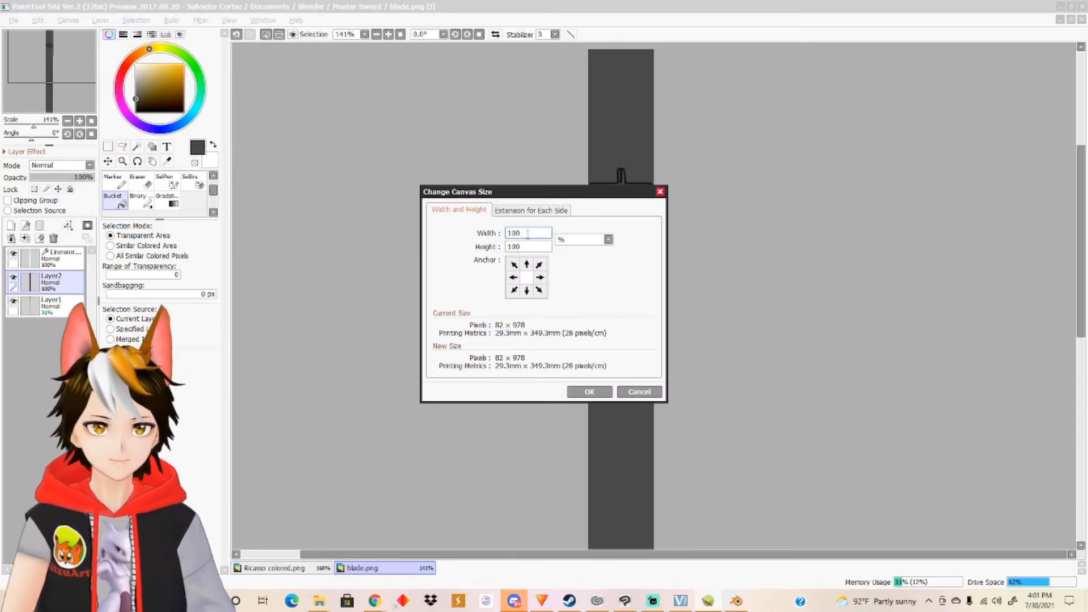
{"action": "key", "text": "BackSpace"}
{"action": "key", "text": "BackSpace"}
{"action": "key", "text": "BackSpace"}
{"action": "type", "text": "20"}
{"action": "key", "text": "Return"}
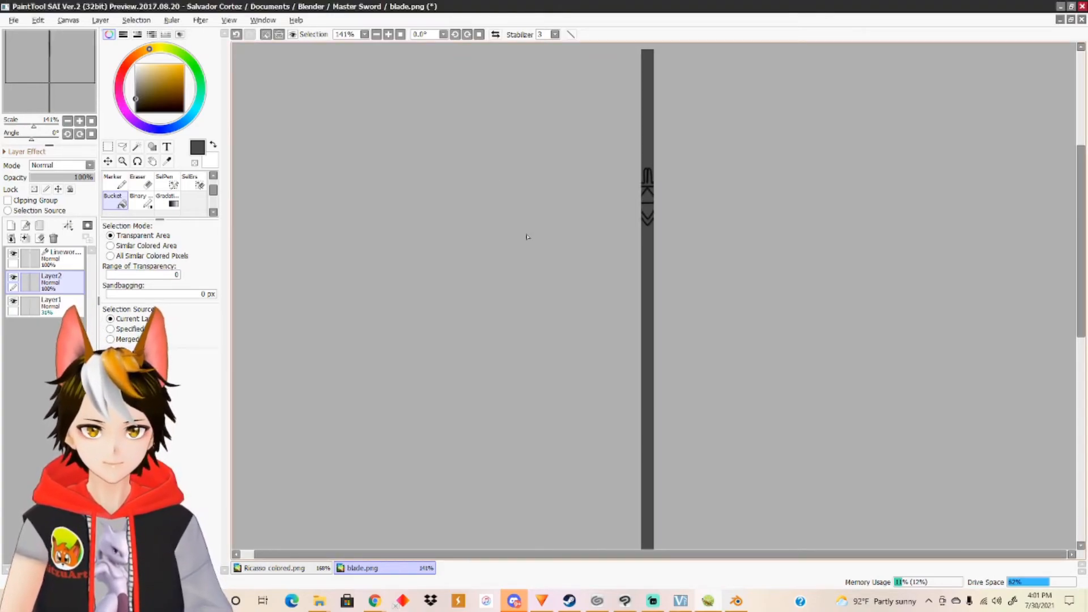
{"action": "key", "text": "ctrl+z"}
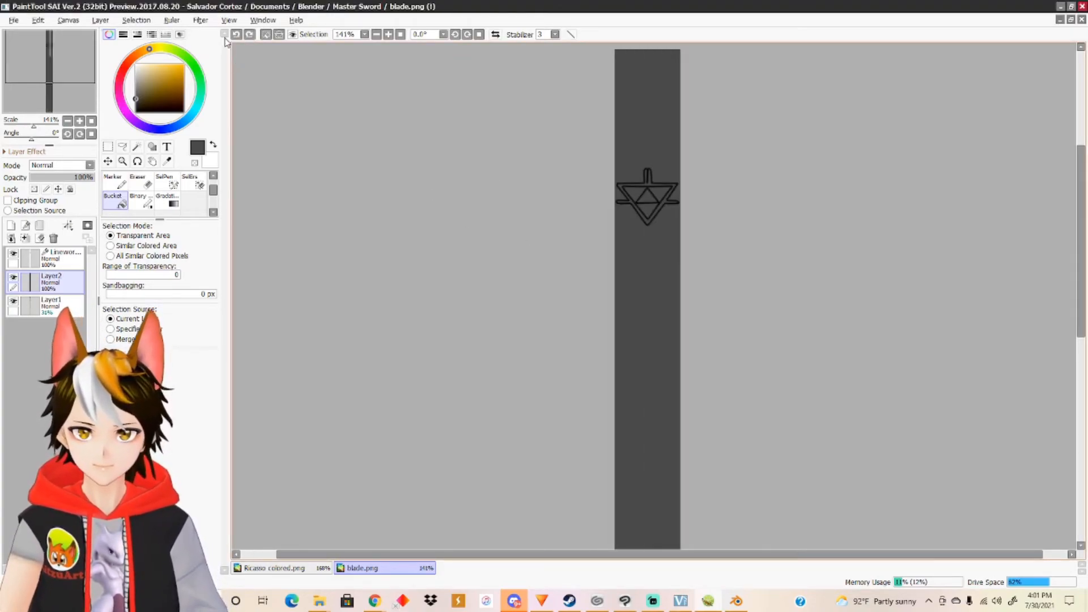
Widen the blade.png canvas to 200% of its width, keeping the height at 100% and the centre anchor.
{"action": "left_click", "coordinate": [136, 19]}
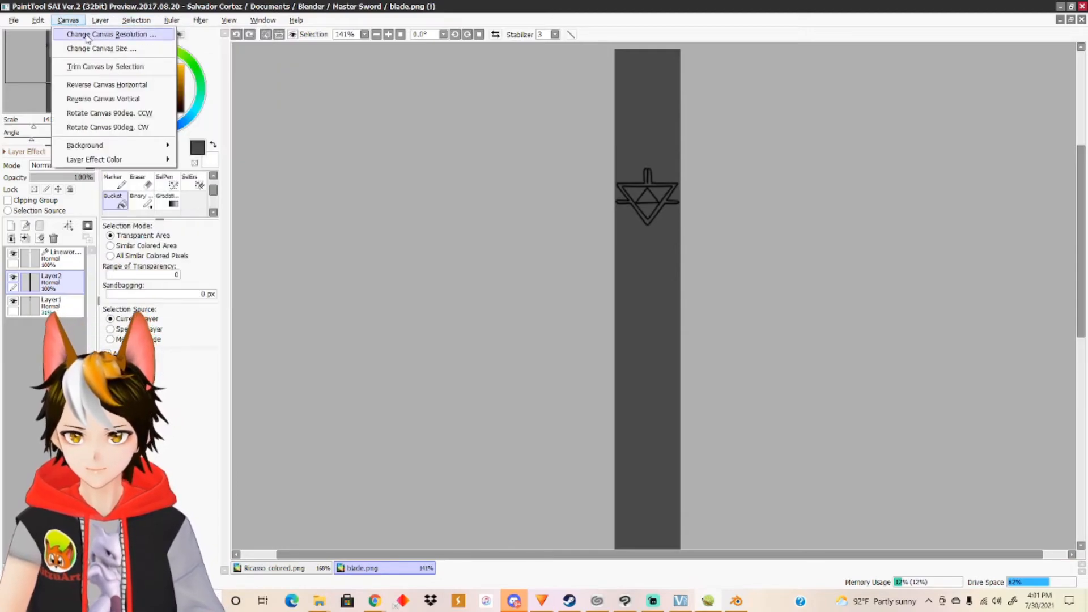
{"action": "left_click", "coordinate": [101, 49]}
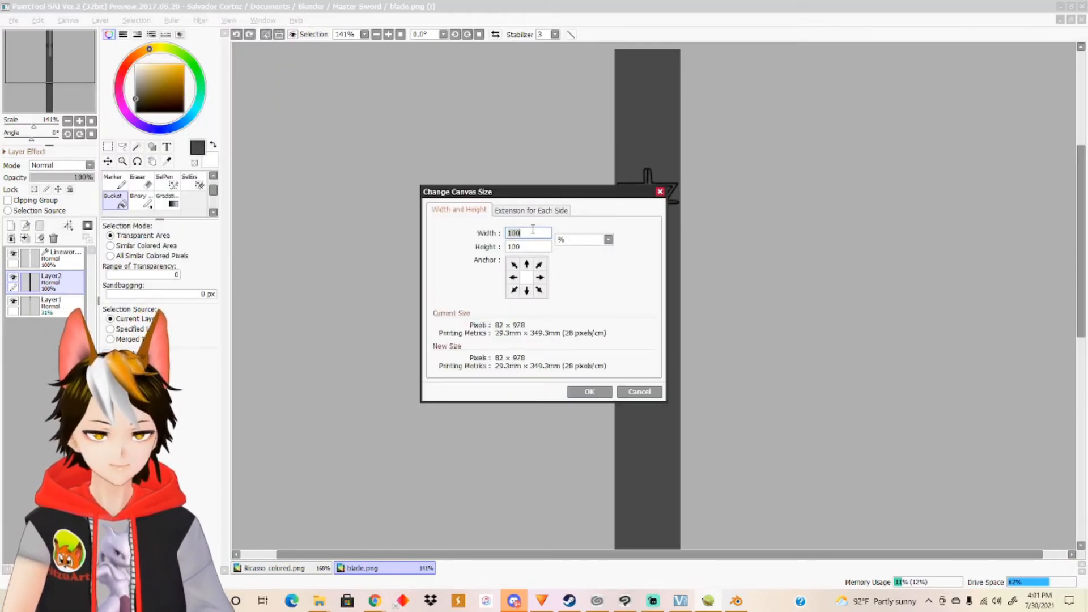
{"action": "type", "text": "200"}
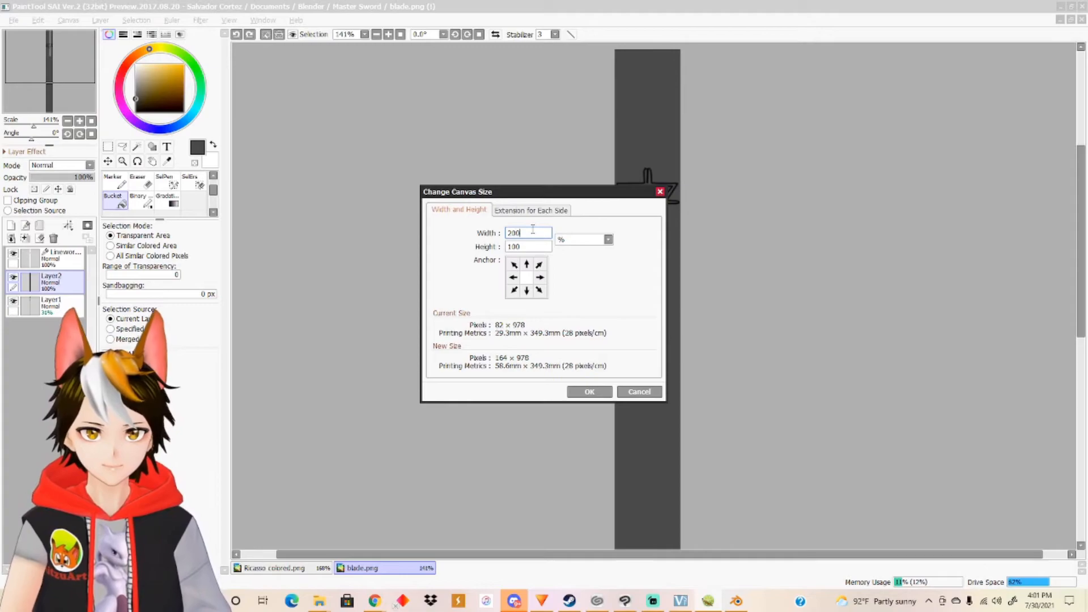
{"action": "key", "text": "Return"}
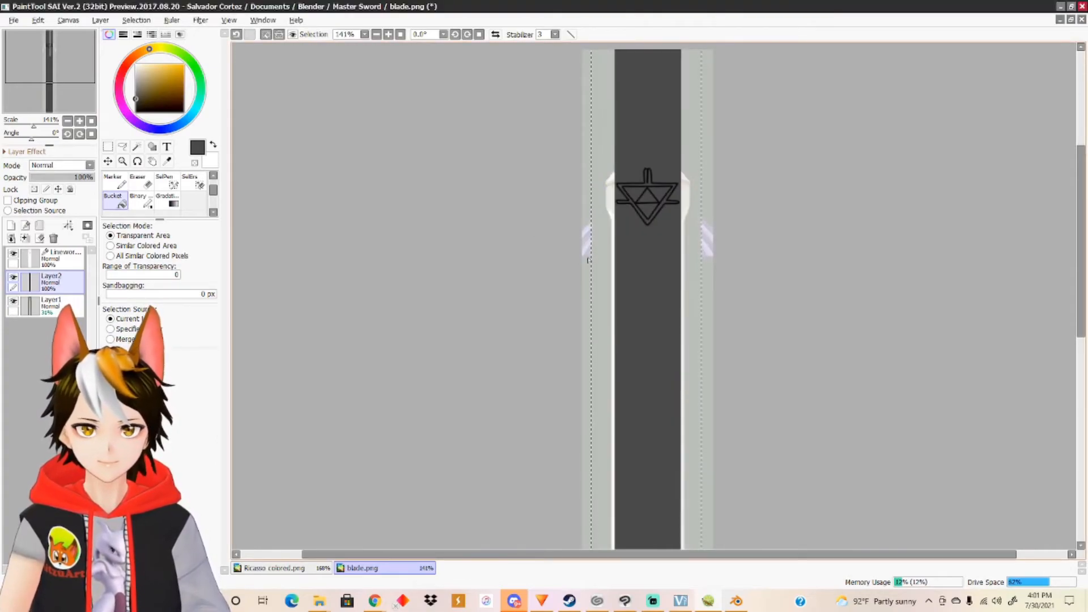
Clear the selection and bucket-fill the newly exposed strips on both sides of the blade on Layer2 with dark grey.
{"action": "scroll", "coordinate": [650, 301], "scroll_direction": "down", "scroll_amount": 2}
{"action": "scroll", "coordinate": [646, 317], "scroll_direction": "up", "scroll_amount": 1}
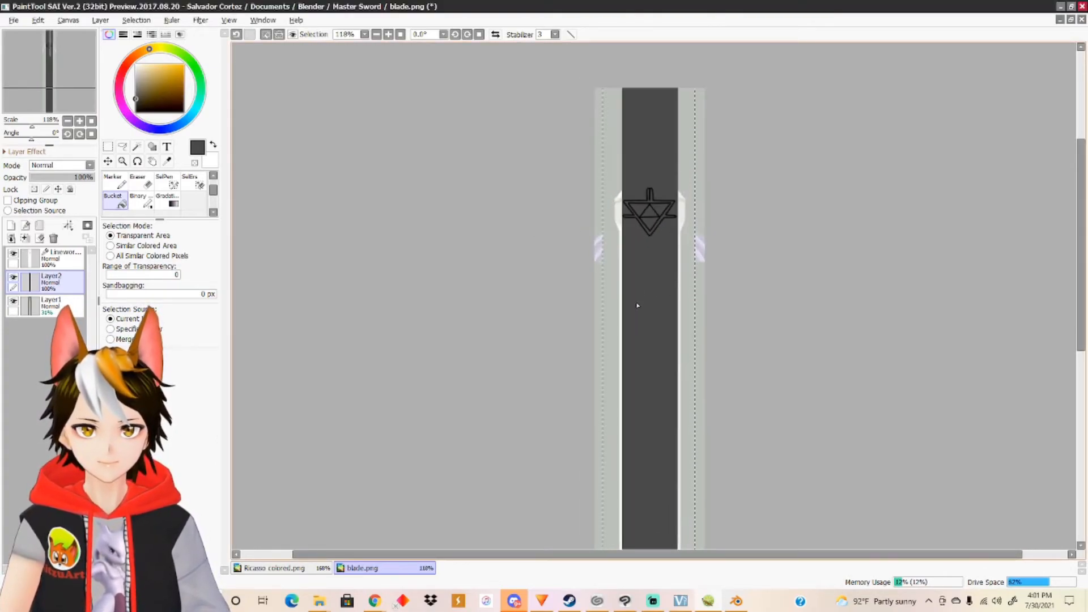
{"action": "scroll", "coordinate": [652, 334], "scroll_direction": "down", "scroll_amount": 3}
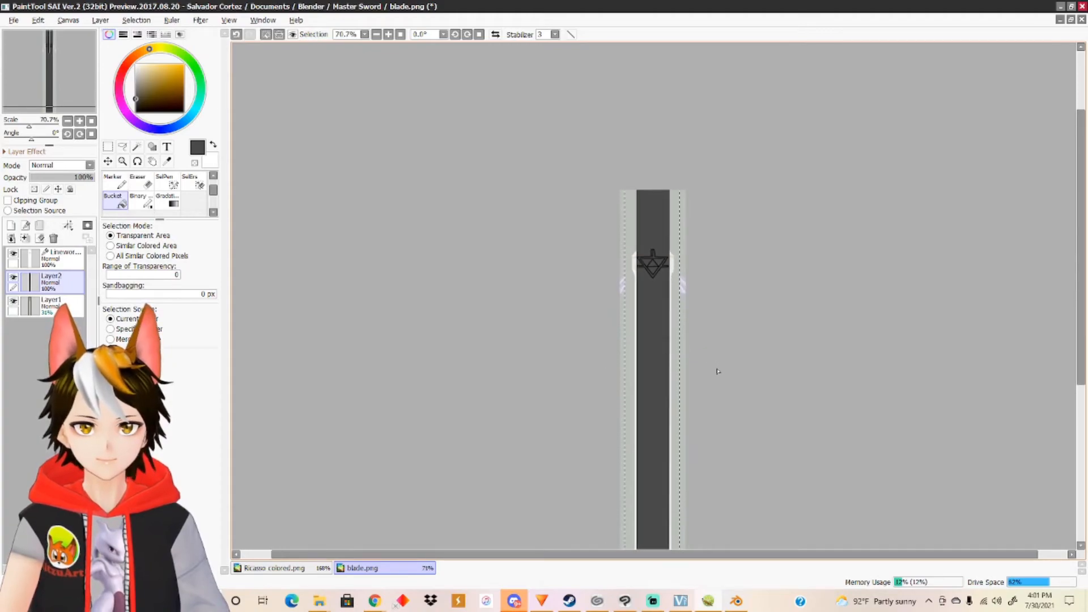
{"action": "left_click_drag", "start_coordinate": [710, 312], "coordinate": [702, 248]}
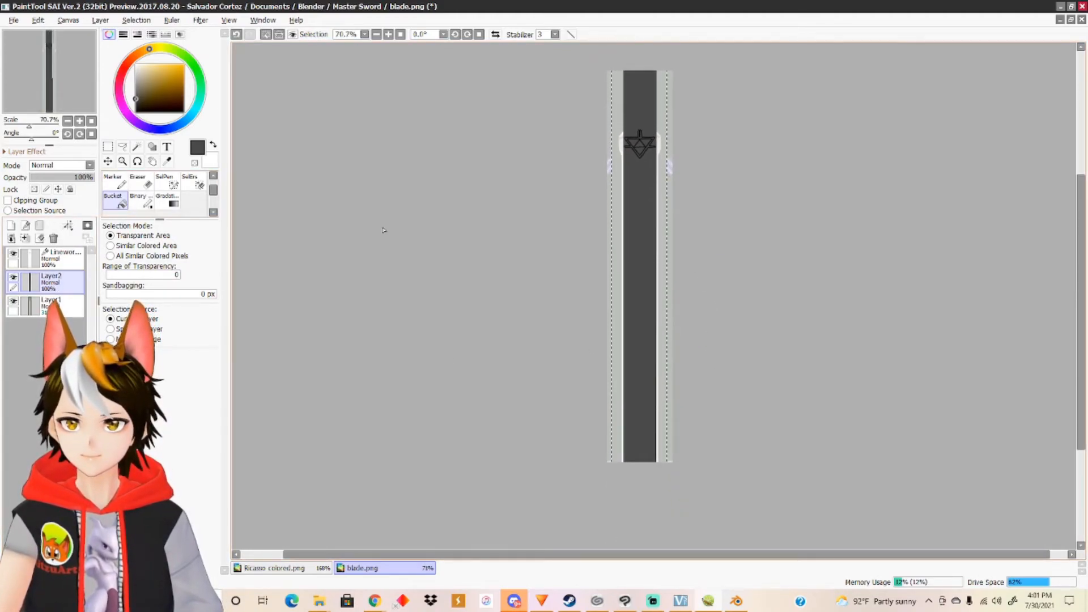
{"action": "left_click", "coordinate": [136, 20]}
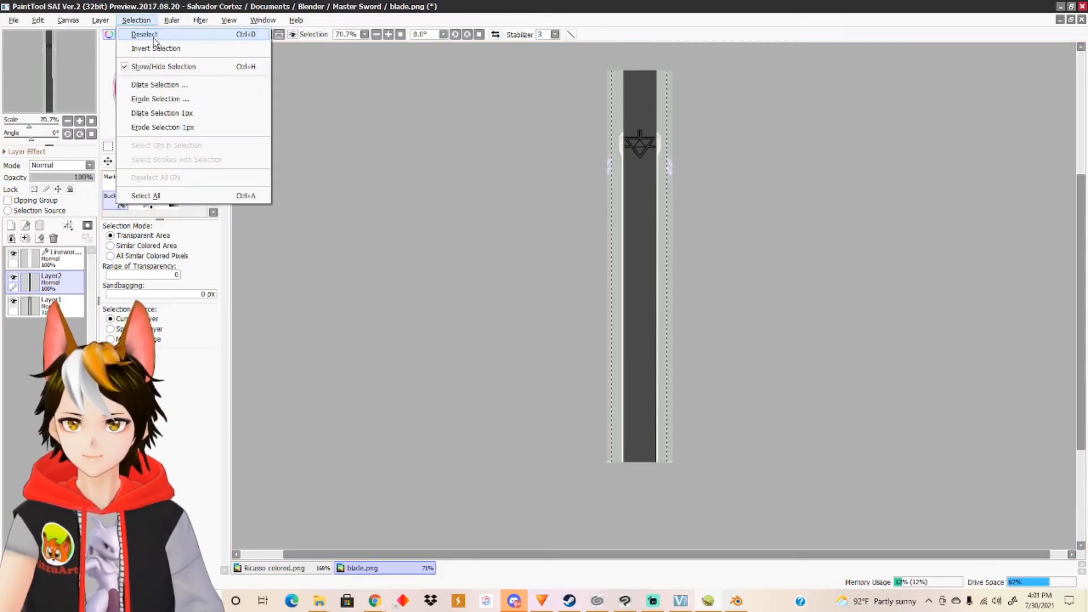
{"action": "left_click", "coordinate": [143, 32]}
{"action": "left_click", "coordinate": [614, 226]}
{"action": "left_click", "coordinate": [667, 233]}
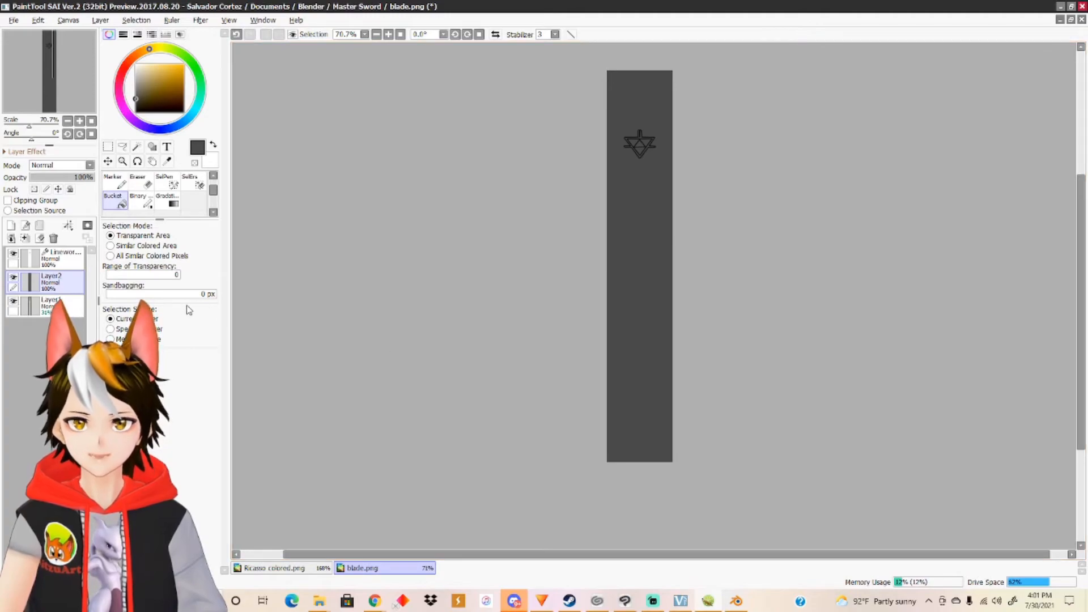
Recolor the emblem's outer outline, inner triangle and centre triangle strokes on the Linework layer to dark grey.
{"action": "left_click", "coordinate": [62, 262]}
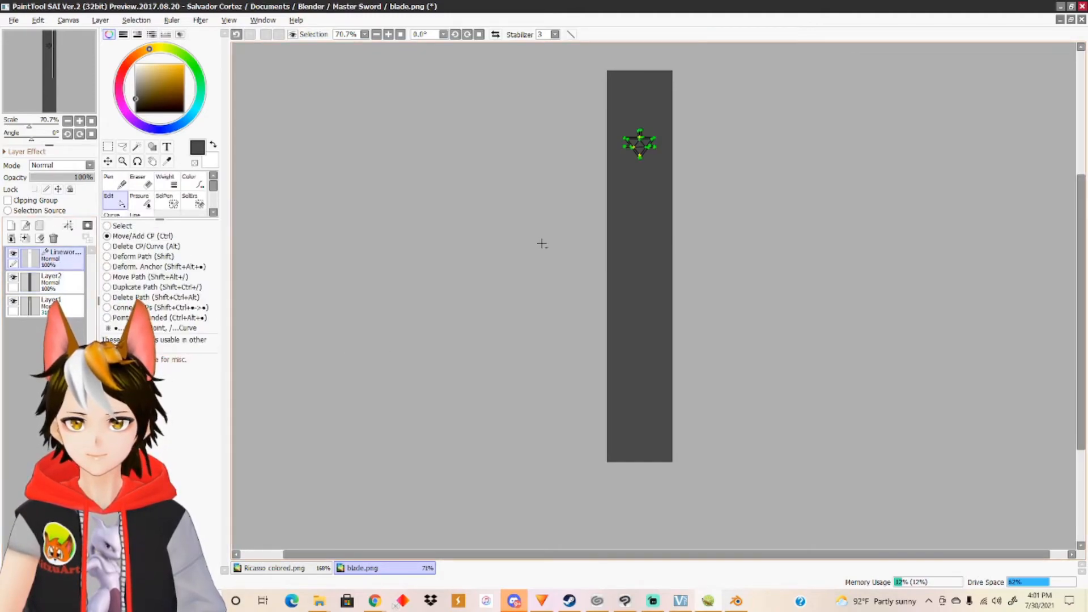
{"action": "scroll", "coordinate": [643, 233], "scroll_direction": "up", "scroll_amount": 4}
{"action": "left_click_drag", "start_coordinate": [678, 185], "coordinate": [637, 342]}
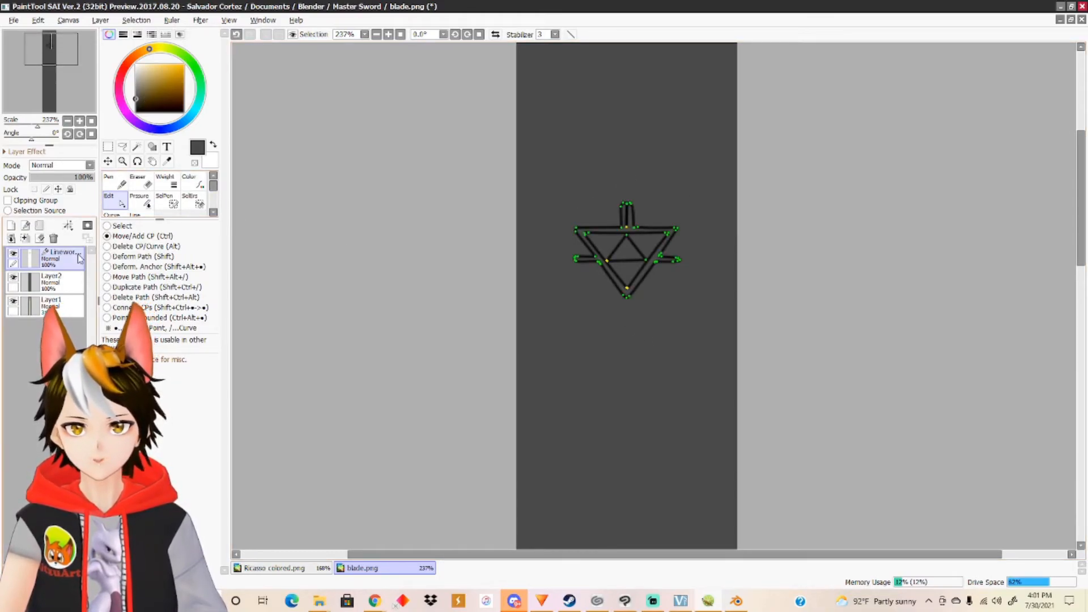
{"action": "left_click", "coordinate": [56, 281]}
{"action": "left_click", "coordinate": [60, 262]}
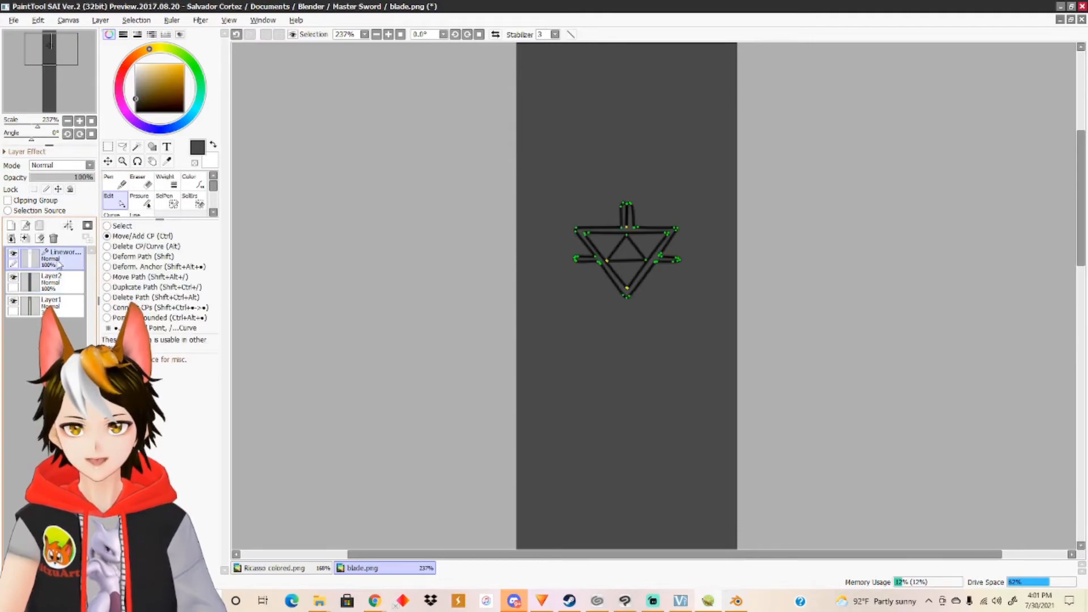
{"action": "scroll", "coordinate": [627, 277], "scroll_direction": "up", "scroll_amount": 3}
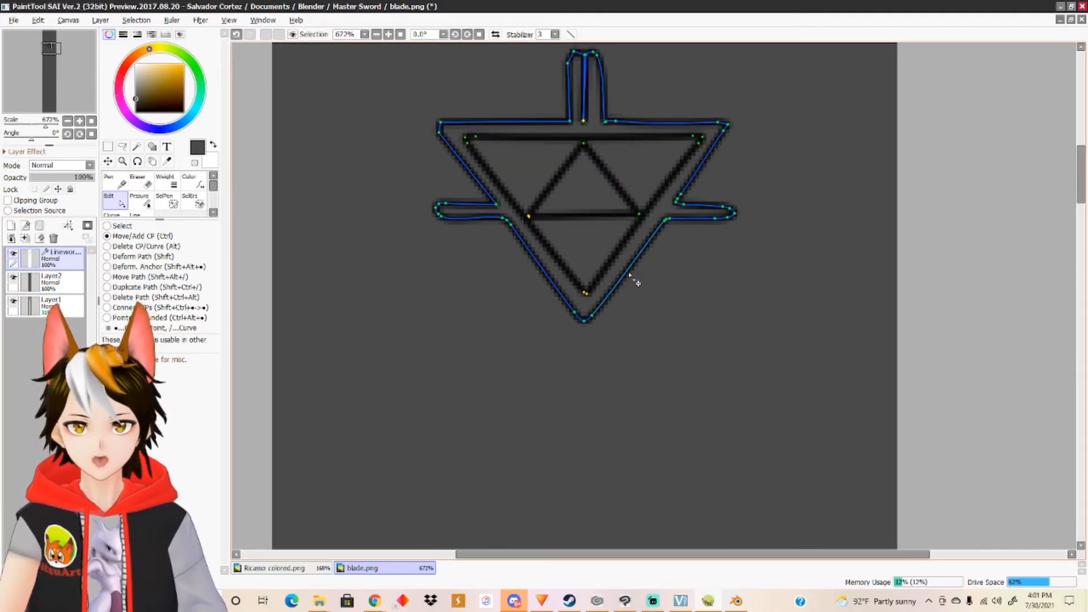
{"action": "left_click", "coordinate": [546, 247]}
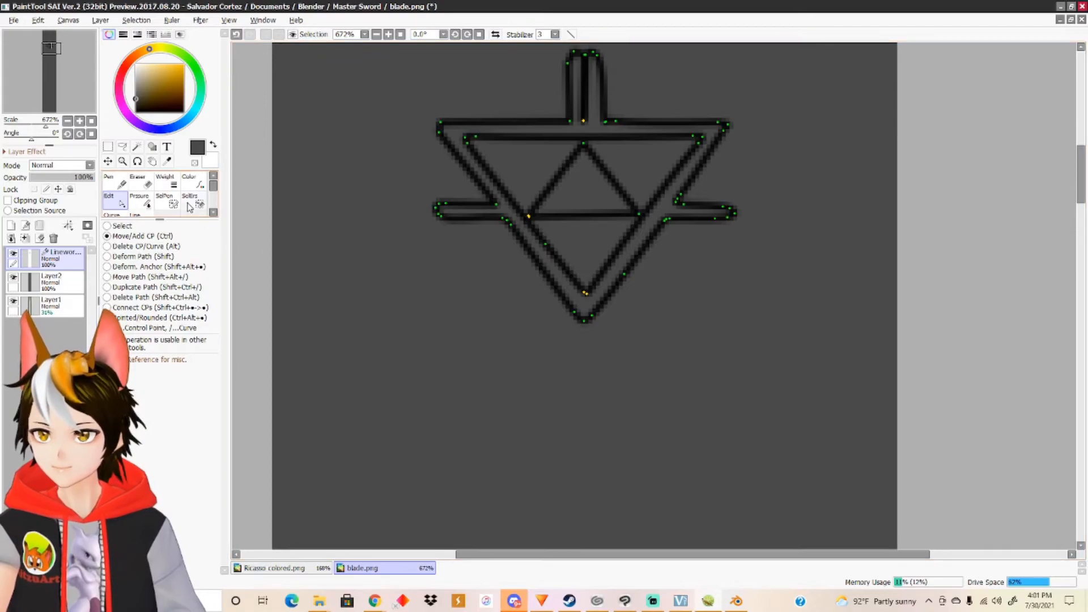
{"action": "left_click", "coordinate": [189, 182]}
{"action": "left_click", "coordinate": [522, 247]}
{"action": "left_click", "coordinate": [551, 250]}
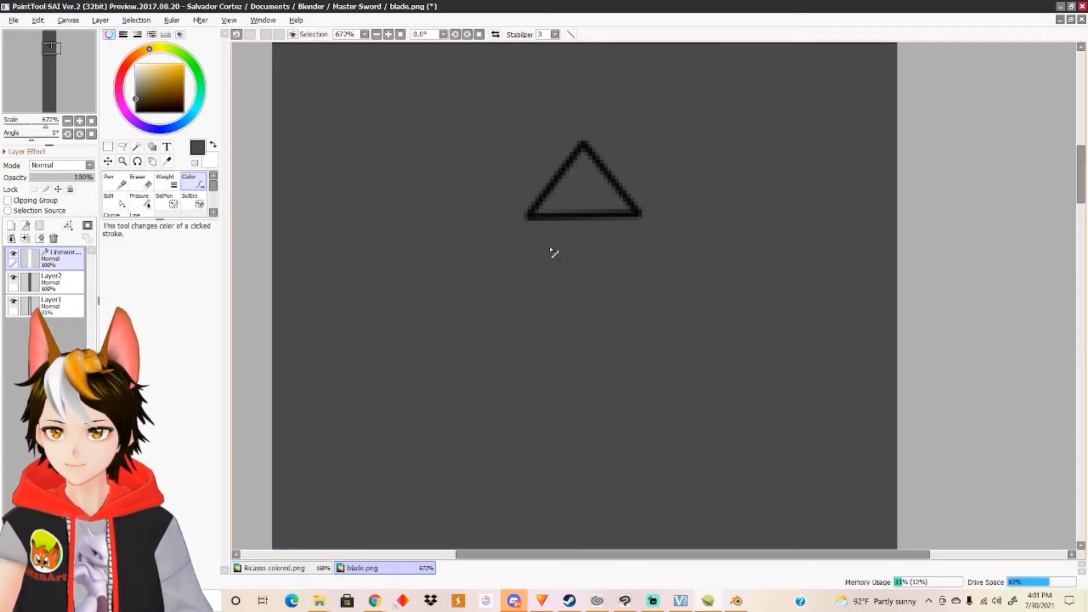
{"action": "left_click", "coordinate": [579, 217]}
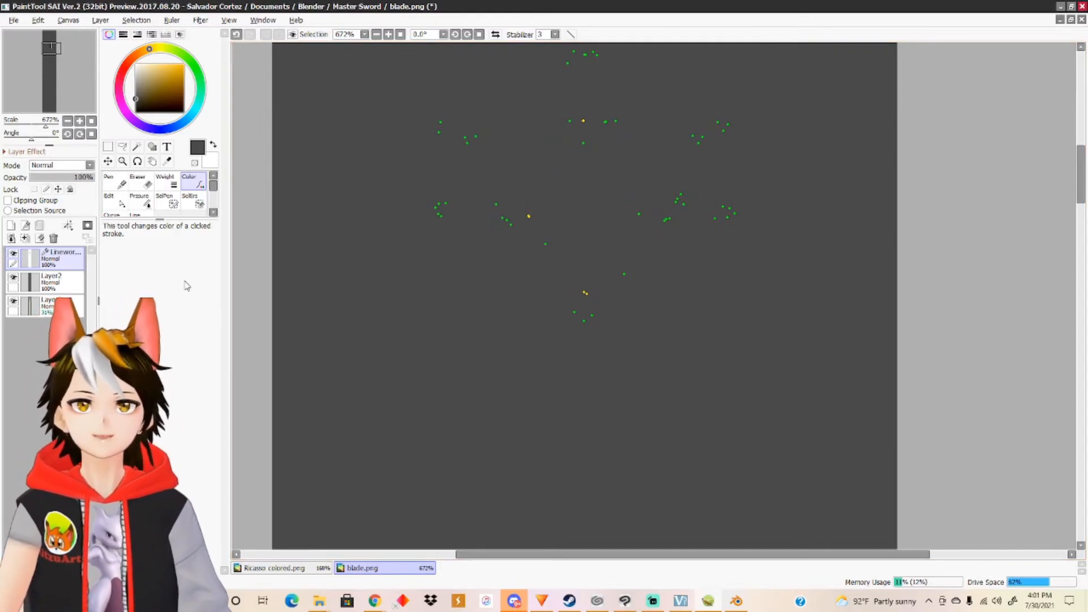
Fill the background on Layer2 with black behind the grey emblem.
{"action": "left_click", "coordinate": [66, 286]}
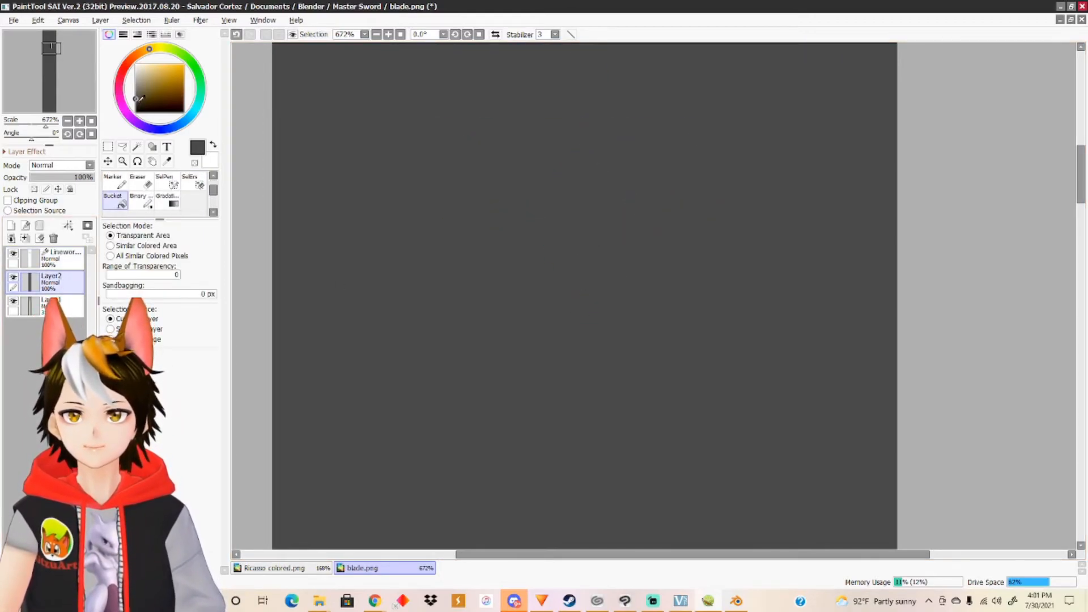
{"action": "left_click_drag", "start_coordinate": [140, 98], "coordinate": [136, 113]}
{"action": "left_click", "coordinate": [338, 287]}
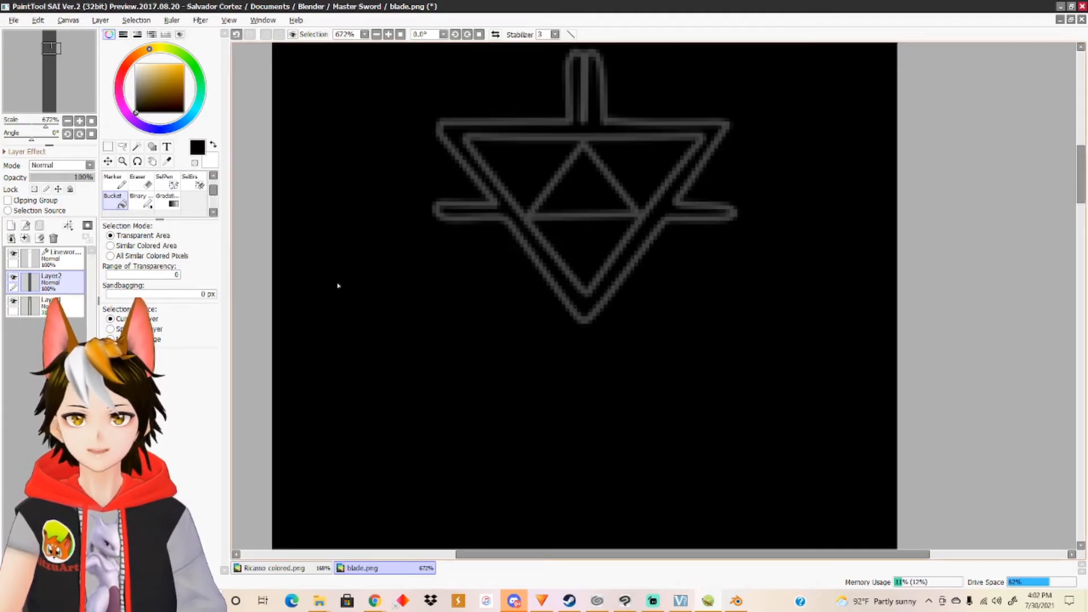
{"action": "scroll", "coordinate": [447, 306], "scroll_direction": "down", "scroll_amount": 5}
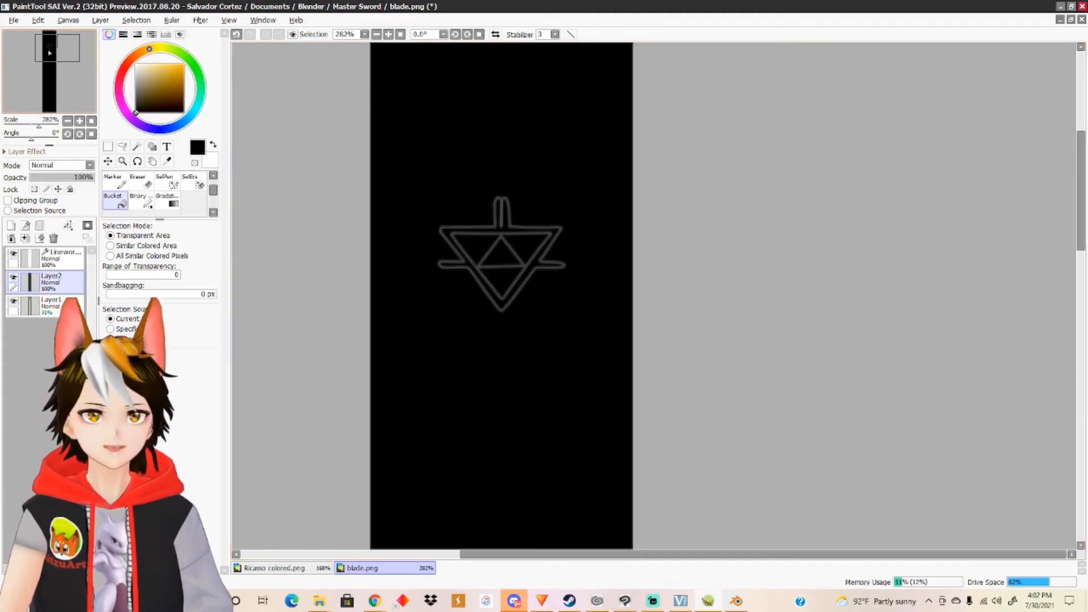
Save the image as blade.png in the Master Sword / Tutorial folder, overwriting the existing file.
{"action": "left_click", "coordinate": [39, 20]}
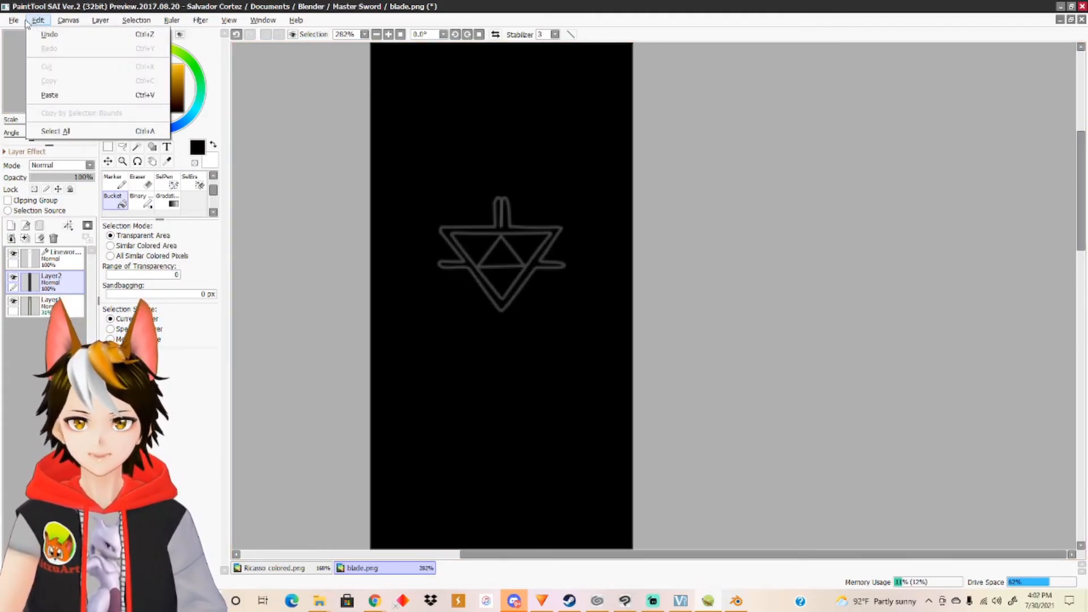
{"action": "mouse_move", "coordinate": [17, 24]}
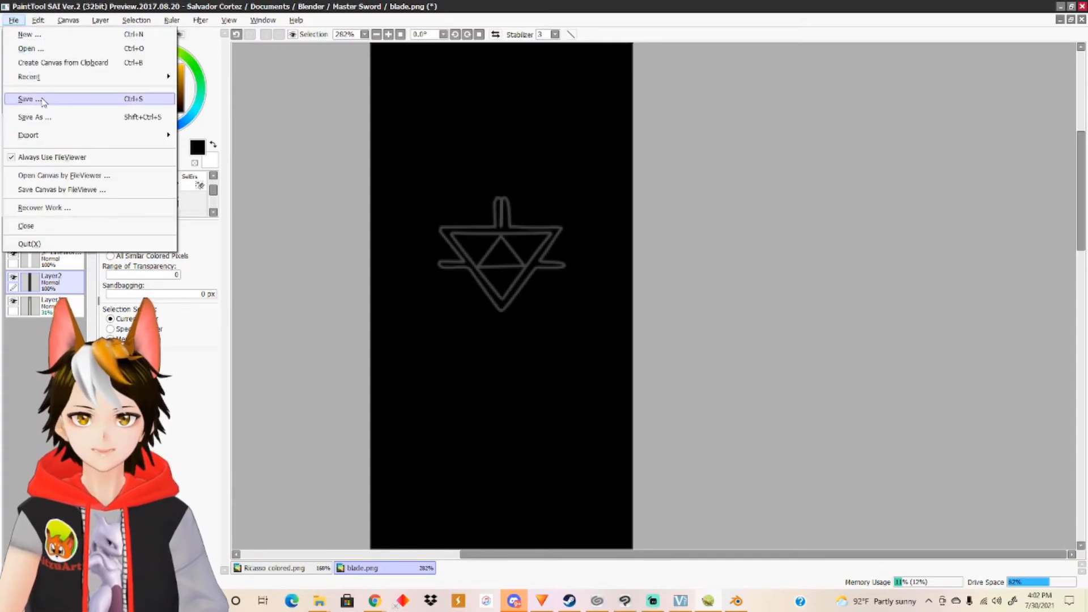
{"action": "left_click", "coordinate": [42, 117]}
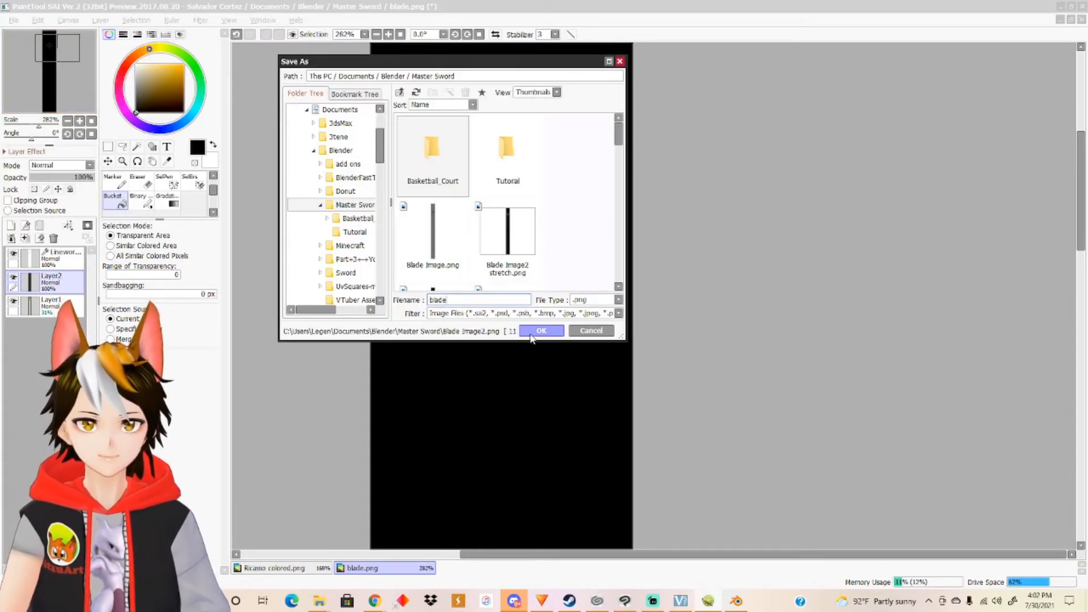
{"action": "double_click", "coordinate": [508, 170]}
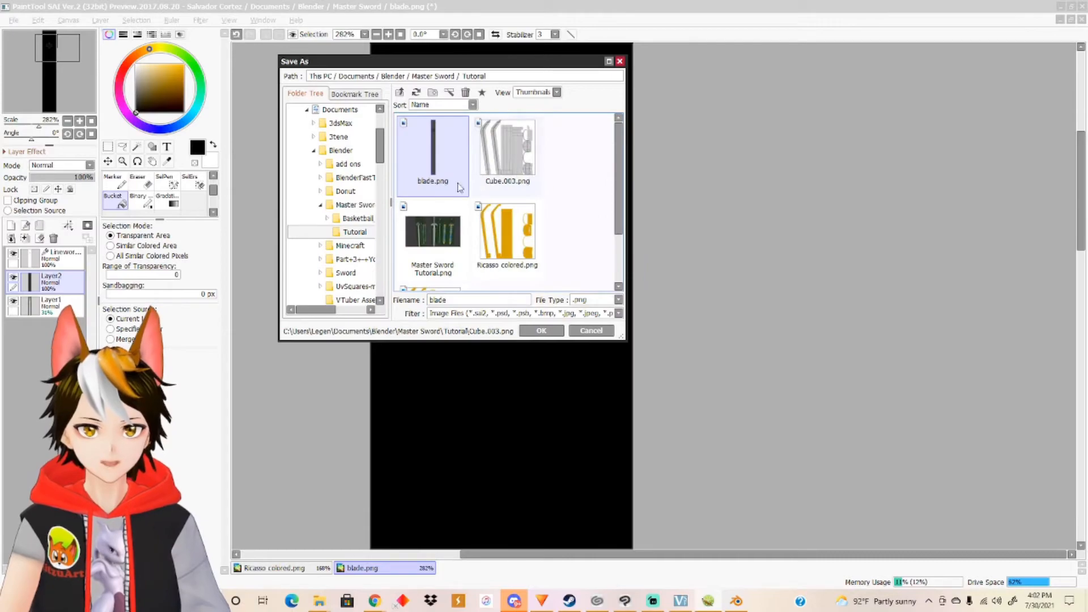
{"action": "left_click", "coordinate": [548, 333]}
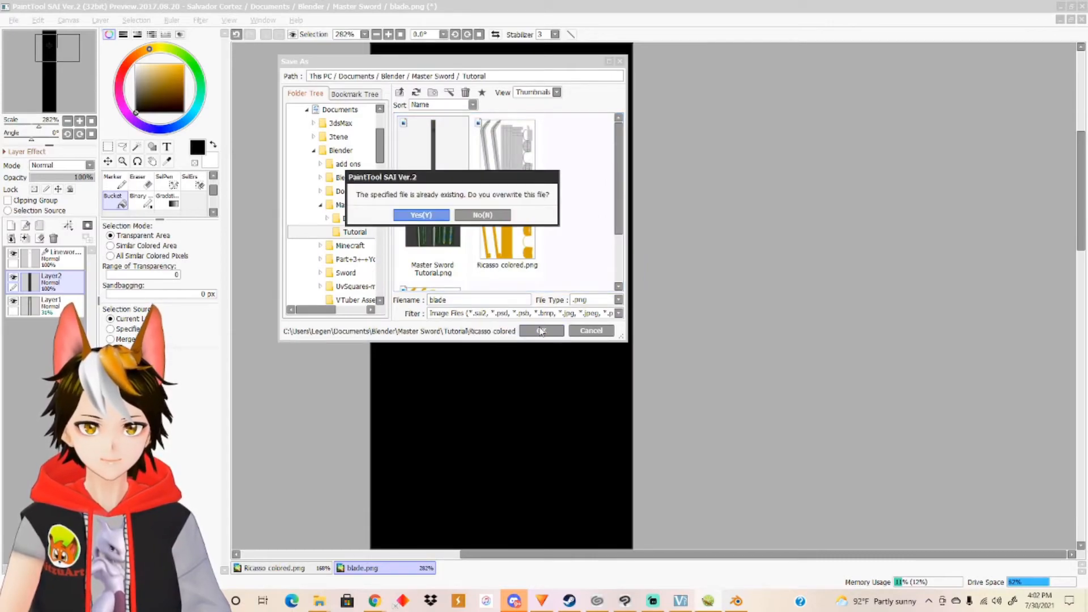
{"action": "left_click", "coordinate": [437, 218]}
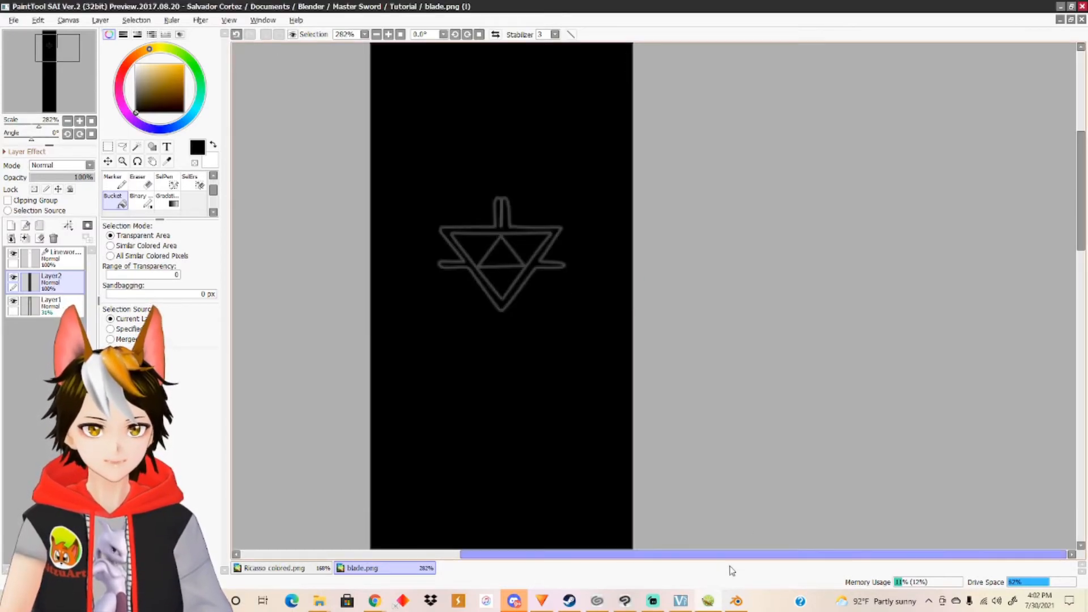
Switch to Blender and load the updated blade.png from the Tutorial folder into the blade material's Image Texture node.
{"action": "left_click", "coordinate": [736, 601]}
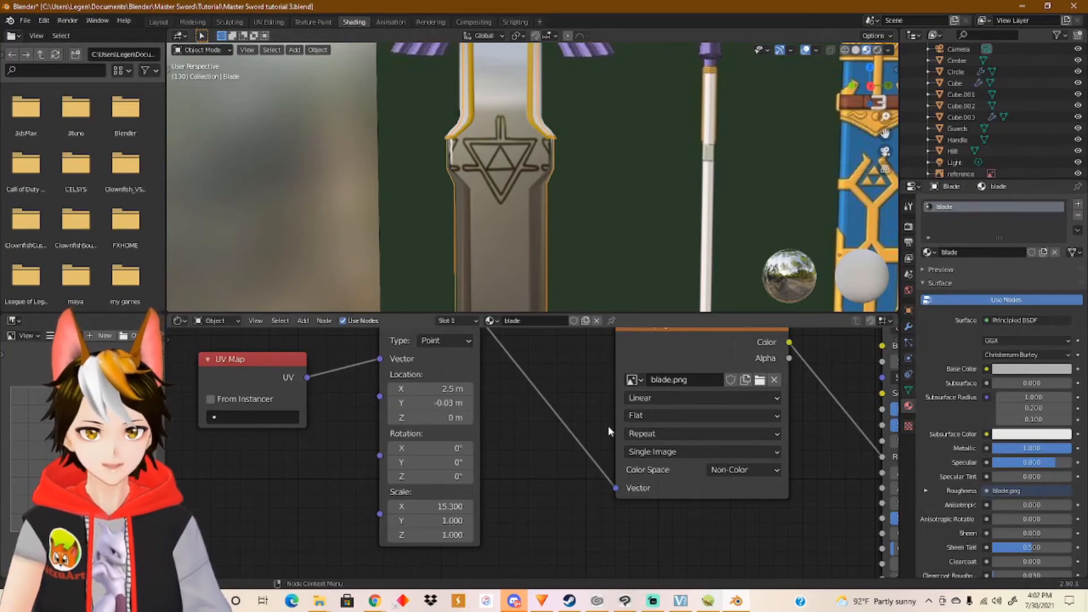
{"action": "left_click", "coordinate": [760, 380]}
{"action": "left_click", "coordinate": [408, 142]}
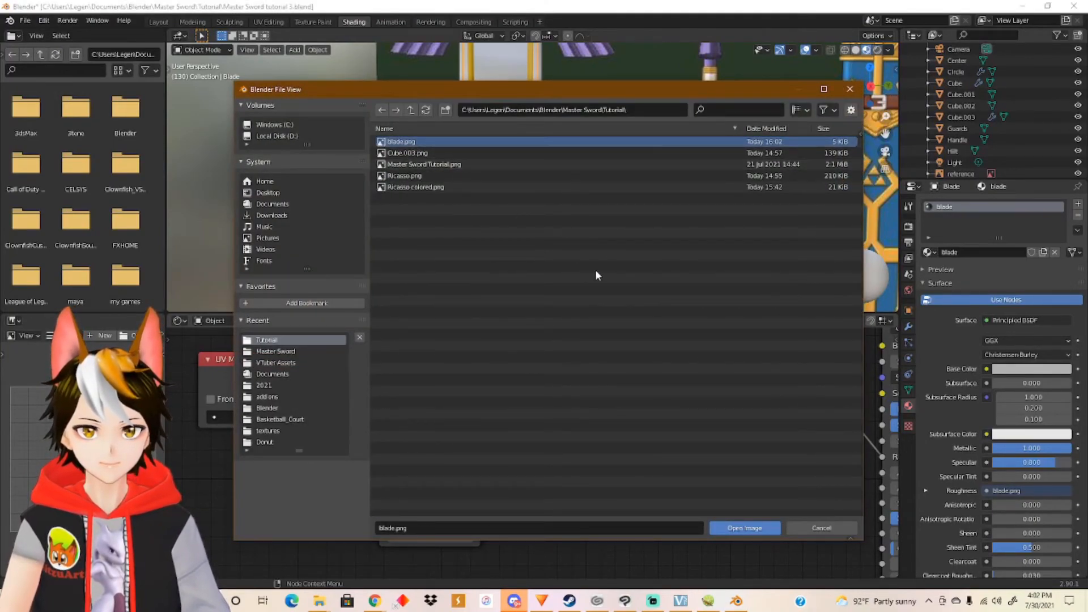
{"action": "left_click", "coordinate": [742, 526]}
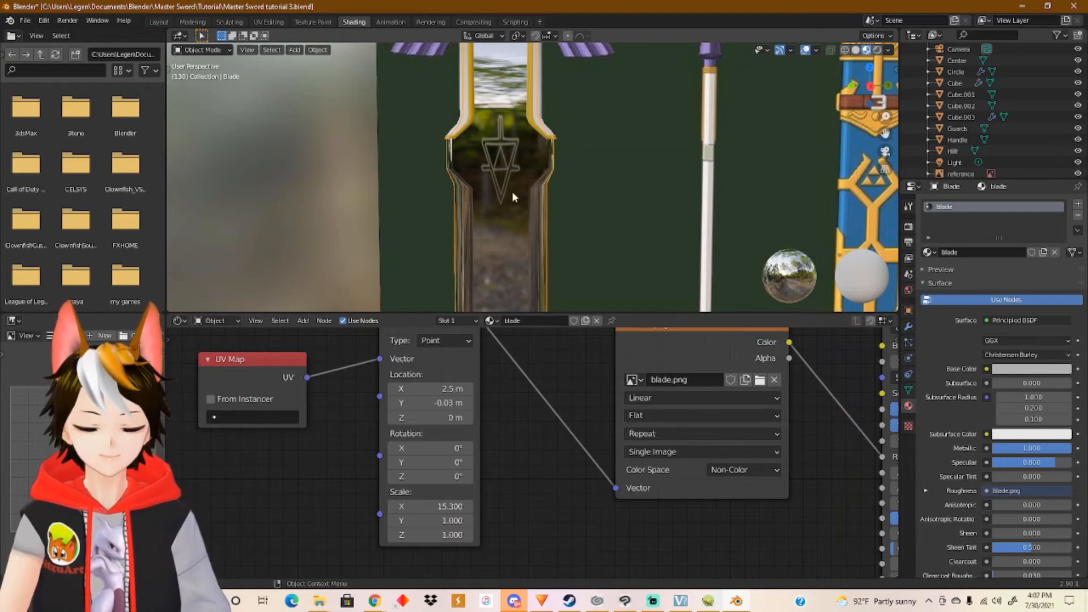
Refit the emblem on the blade by setting the Mapping node's Scale X to 6.9 and Location X to 2.6 m.
{"action": "mouse_move", "coordinate": [497, 158]}
{"action": "middle_mouse_down"}
{"action": "mouse_move", "coordinate": [562, 138]}
{"action": "mouse_move", "coordinate": [511, 152]}
{"action": "middle_mouse_up"}
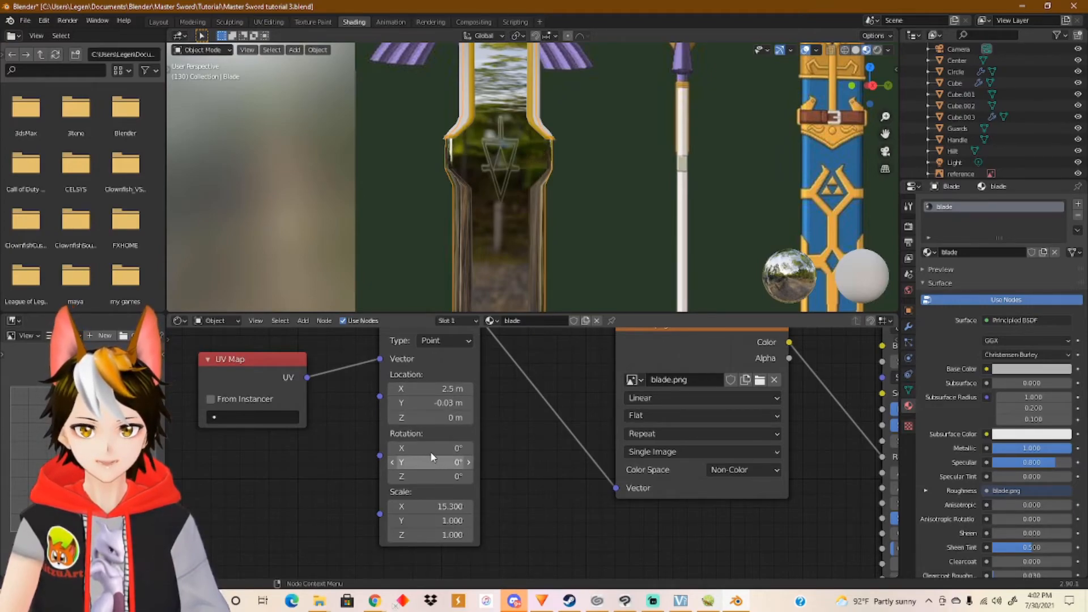
{"action": "mouse_move", "coordinate": [426, 506]}
{"action": "left_mouse_down"}
{"action": "mouse_move", "coordinate": [449, 506]}
{"action": "mouse_move", "coordinate": [392, 506]}
{"action": "mouse_move", "coordinate": [436, 507]}
{"action": "left_mouse_up"}
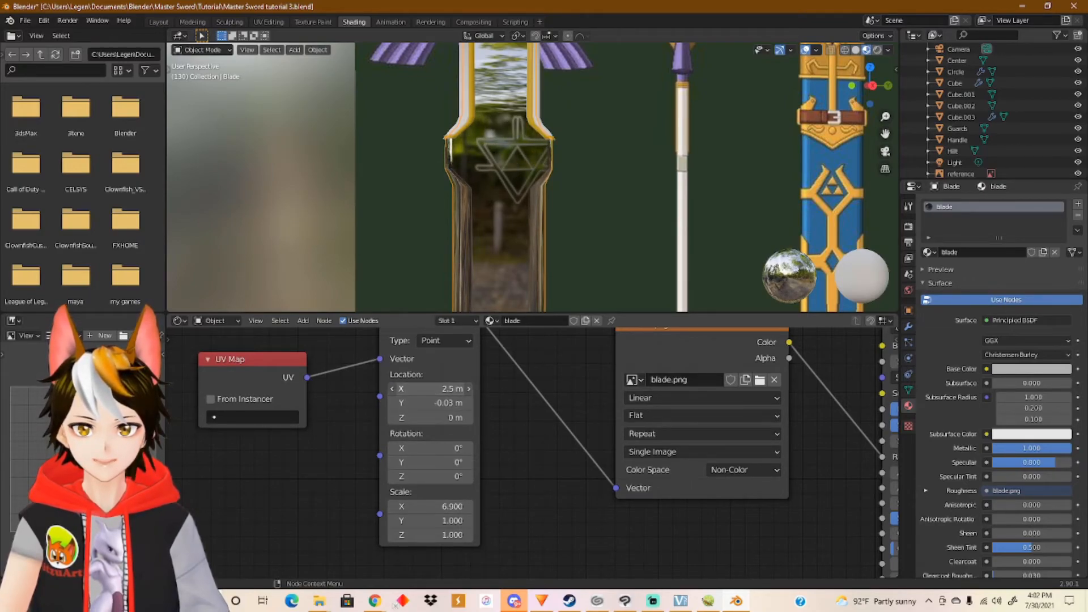
{"action": "left_click_drag", "start_coordinate": [431, 388], "coordinate": [436, 389]}
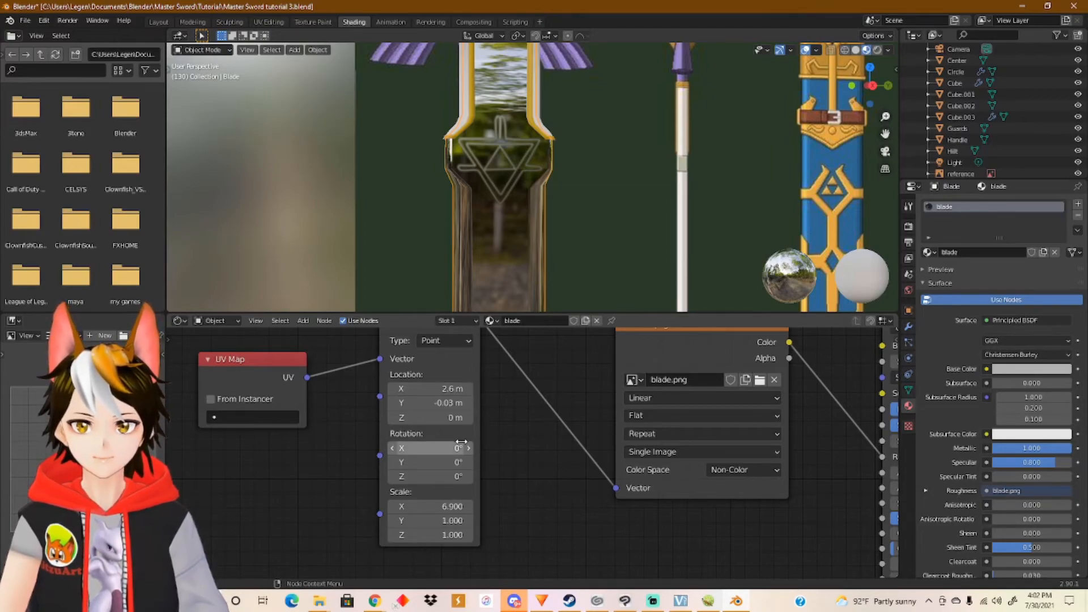
{"action": "left_click_drag", "start_coordinate": [446, 402], "coordinate": [447, 403]}
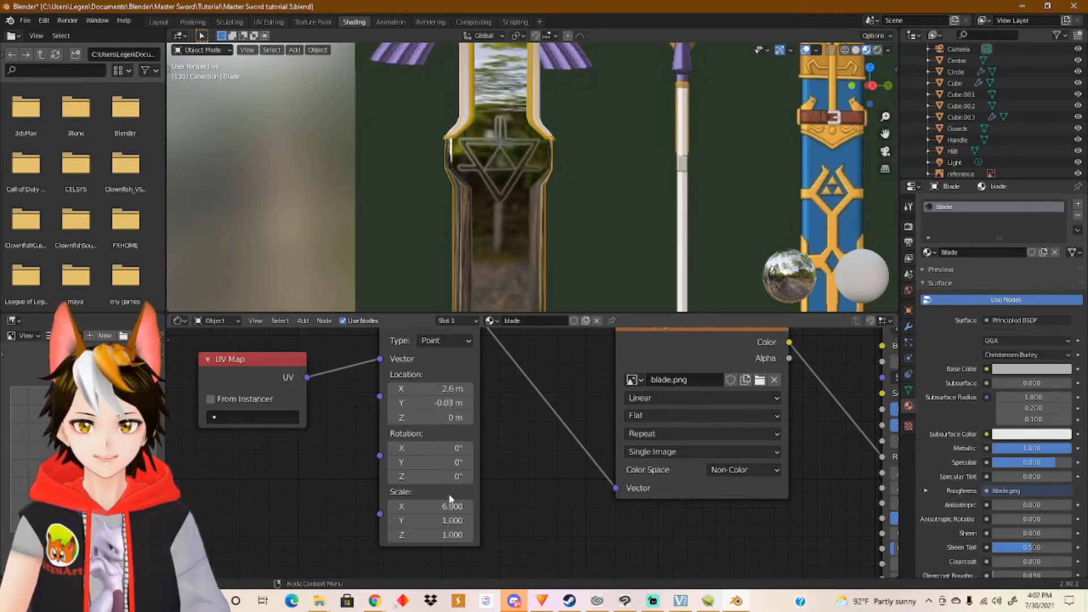
{"action": "scroll", "coordinate": [552, 230], "scroll_direction": "down", "scroll_amount": 2}
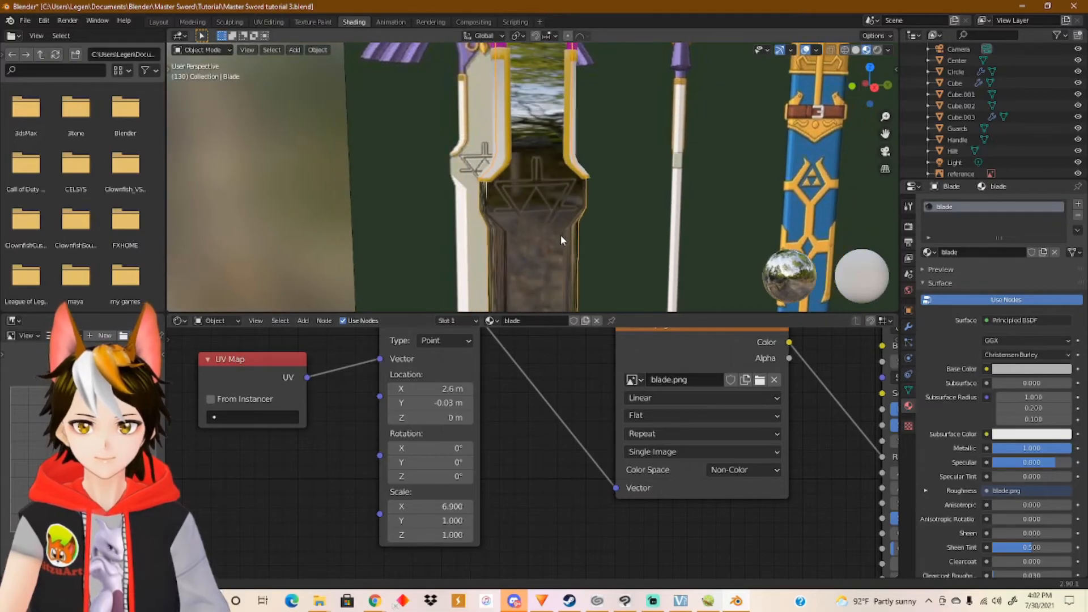
{"action": "middle_click_drag", "start_coordinate": [560, 234], "coordinate": [612, 203]}
{"action": "scroll", "coordinate": [612, 187], "scroll_direction": "up", "scroll_amount": 6}
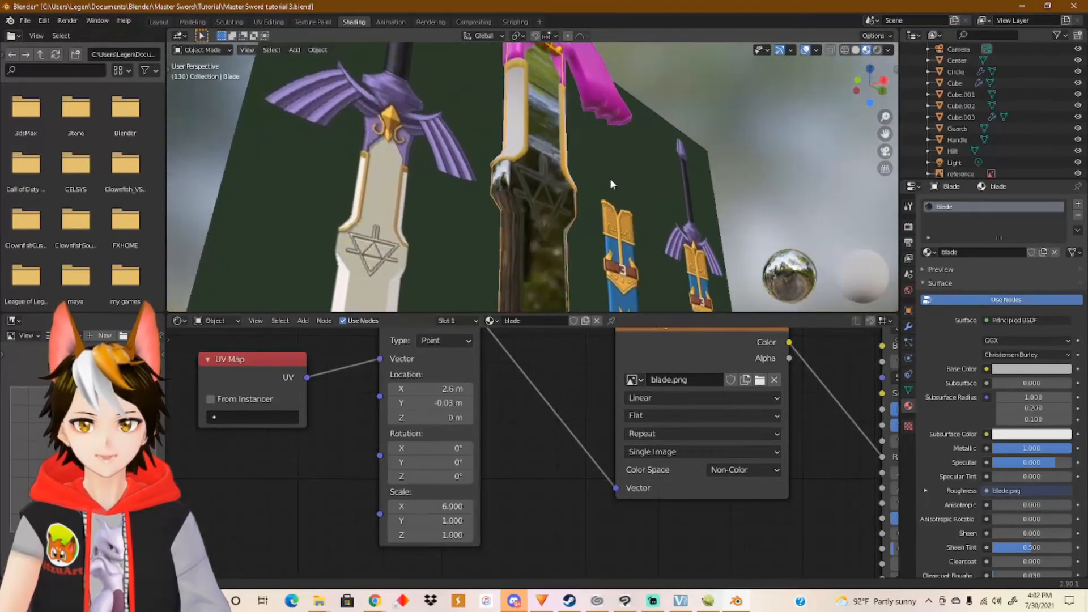
{"action": "scroll", "coordinate": [795, 228], "scroll_direction": "down", "scroll_amount": 4}
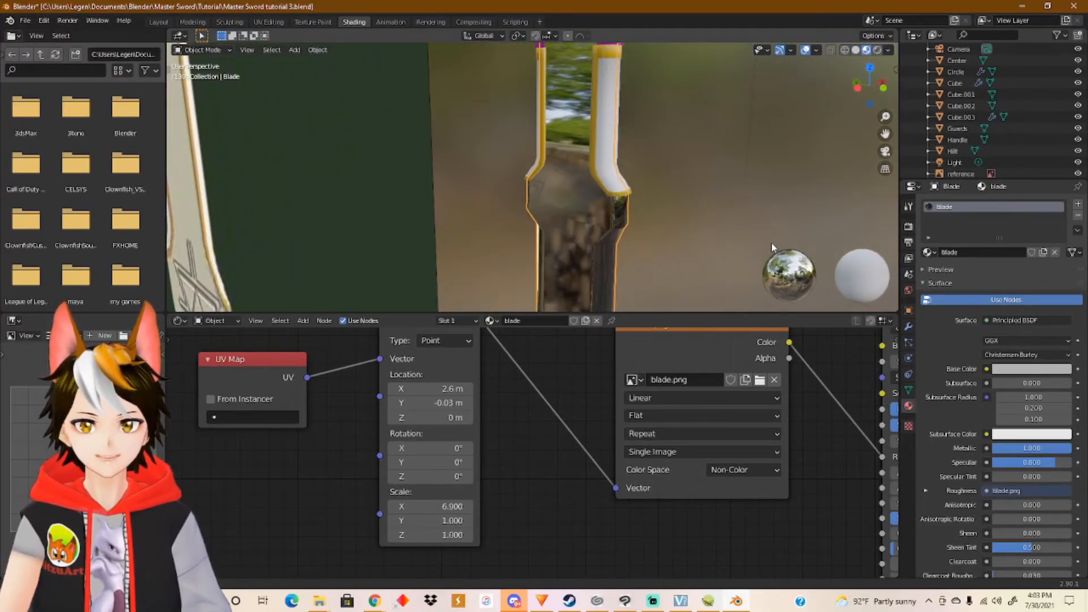
Add a second material slot to the blade object.
{"action": "middle_click_drag", "start_coordinate": [633, 203], "coordinate": [585, 225]}
{"action": "scroll", "coordinate": [585, 225], "scroll_direction": "down", "scroll_amount": 2}
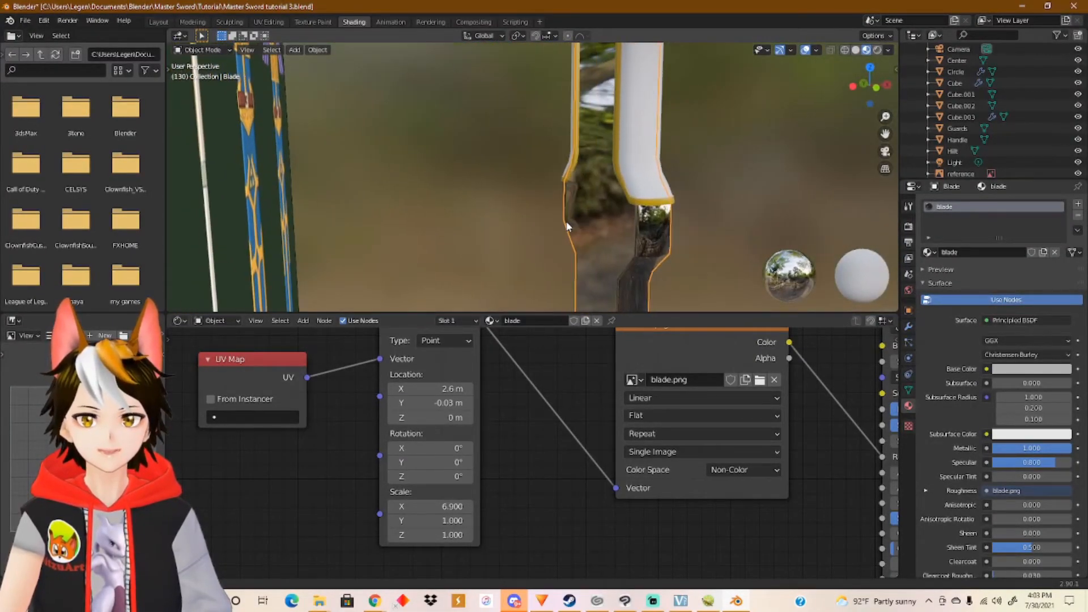
{"action": "scroll", "coordinate": [567, 221], "scroll_direction": "down", "scroll_amount": 2}
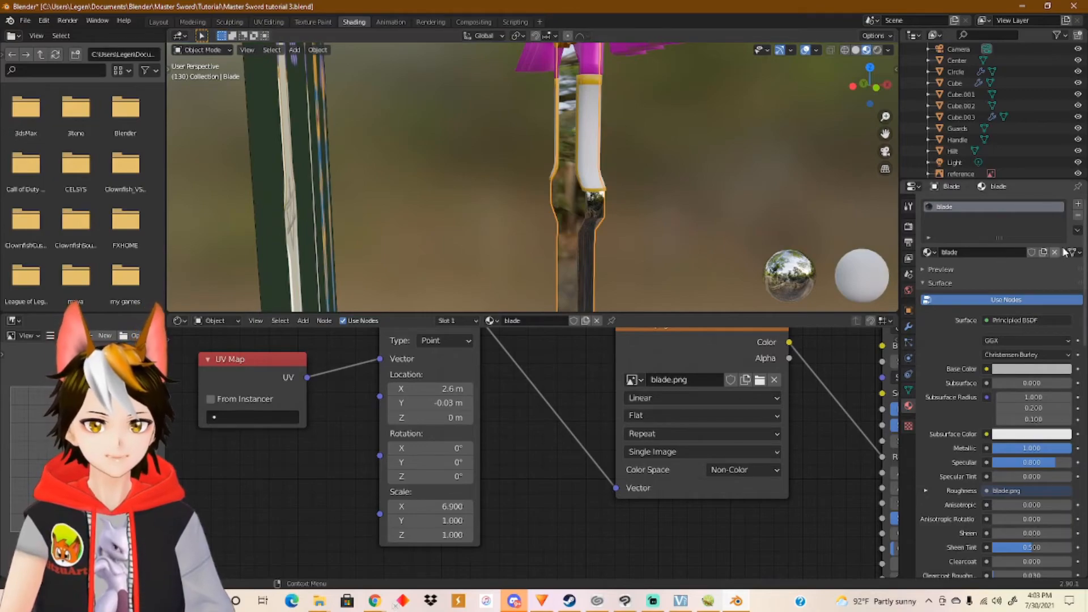
{"action": "left_click", "coordinate": [1079, 205]}
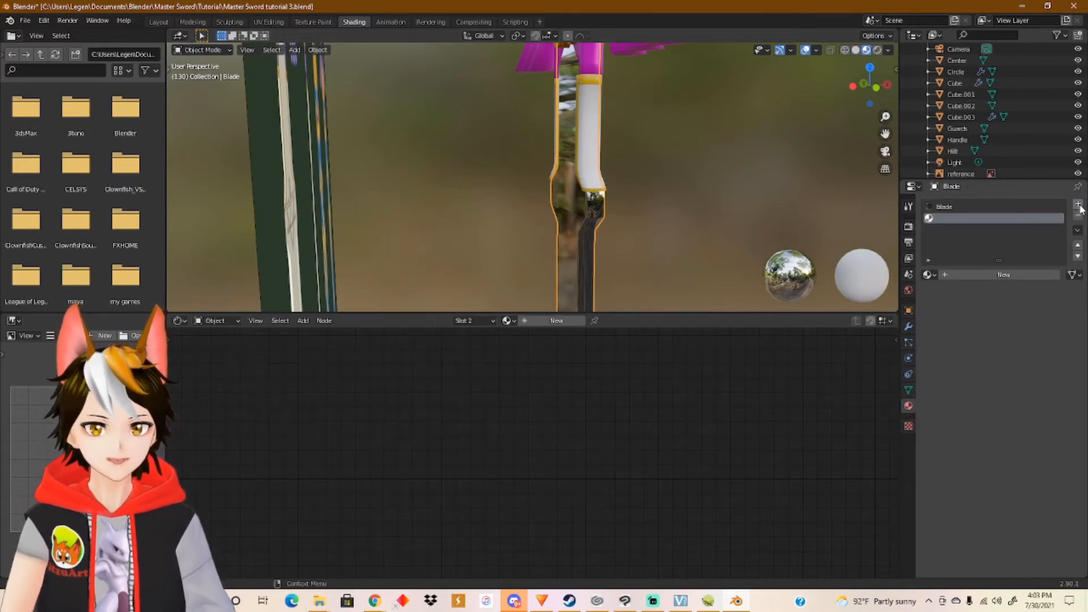
Select the flat faces of the blade's wide section and the two centre faces below on the side without the emblem, and assign them to the new slot.
{"action": "key", "text": "Tab"}
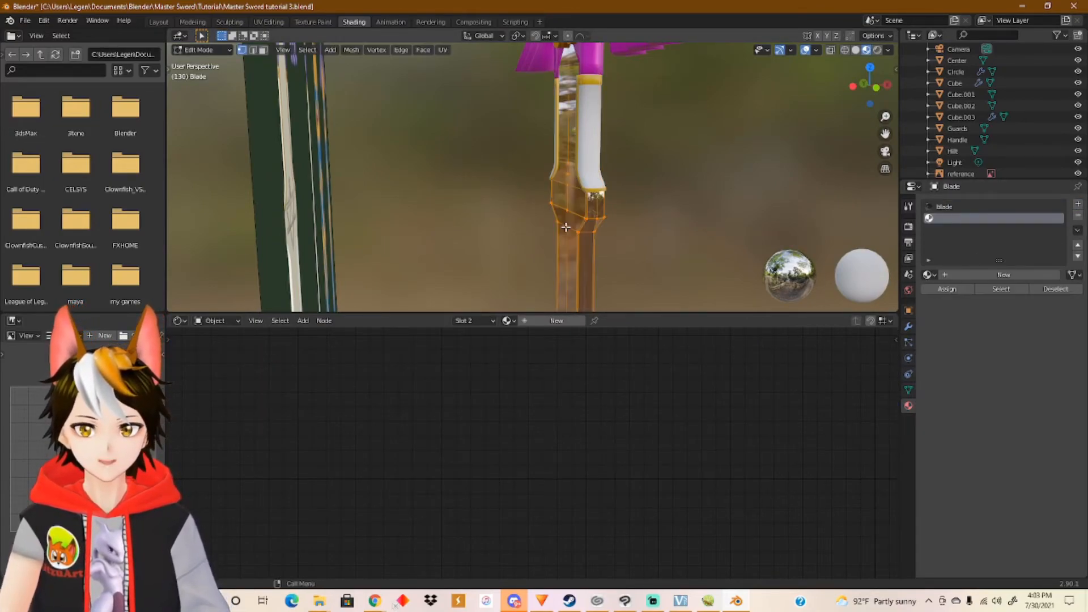
{"action": "middle_click_drag", "start_coordinate": [613, 250], "coordinate": [632, 234]}
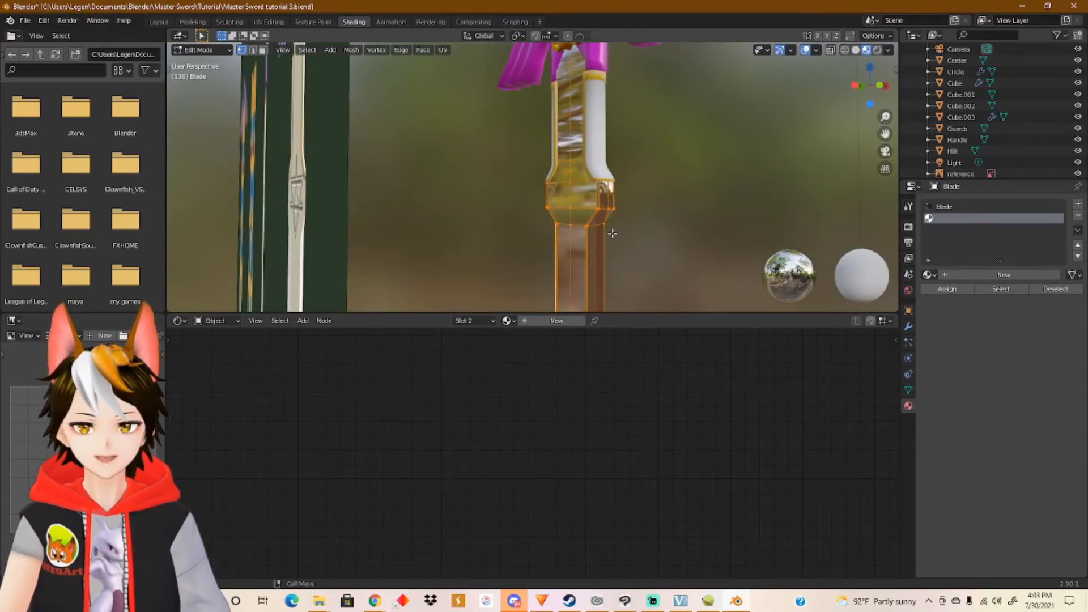
{"action": "middle_click_drag", "start_coordinate": [572, 180], "coordinate": [590, 201]}
{"action": "scroll", "coordinate": [590, 205], "scroll_direction": "up", "scroll_amount": 3}
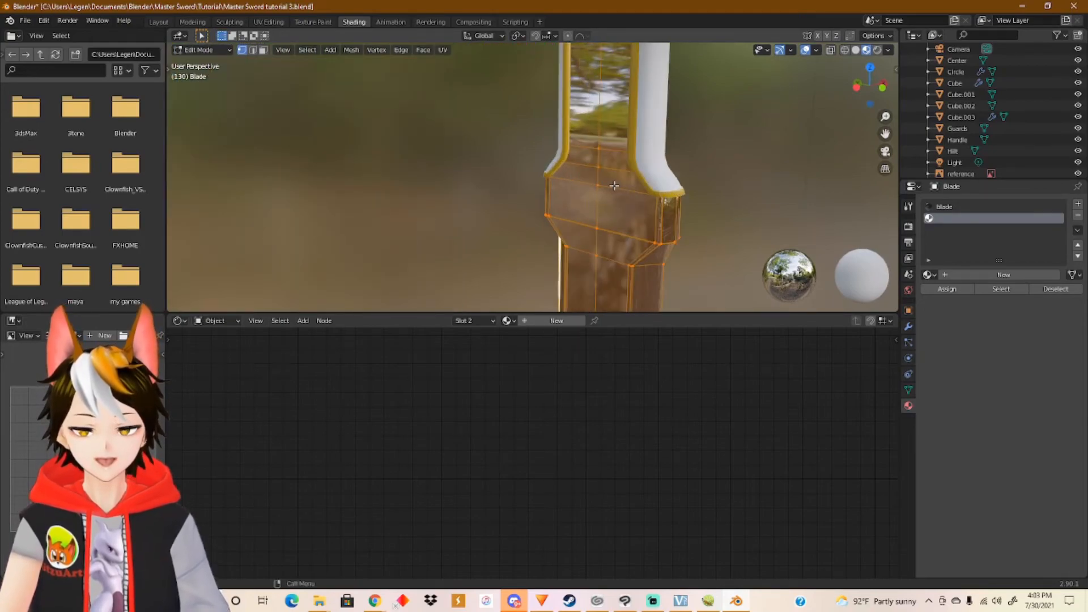
{"action": "key", "text": "3"}
{"action": "left_click", "coordinate": [618, 184]}
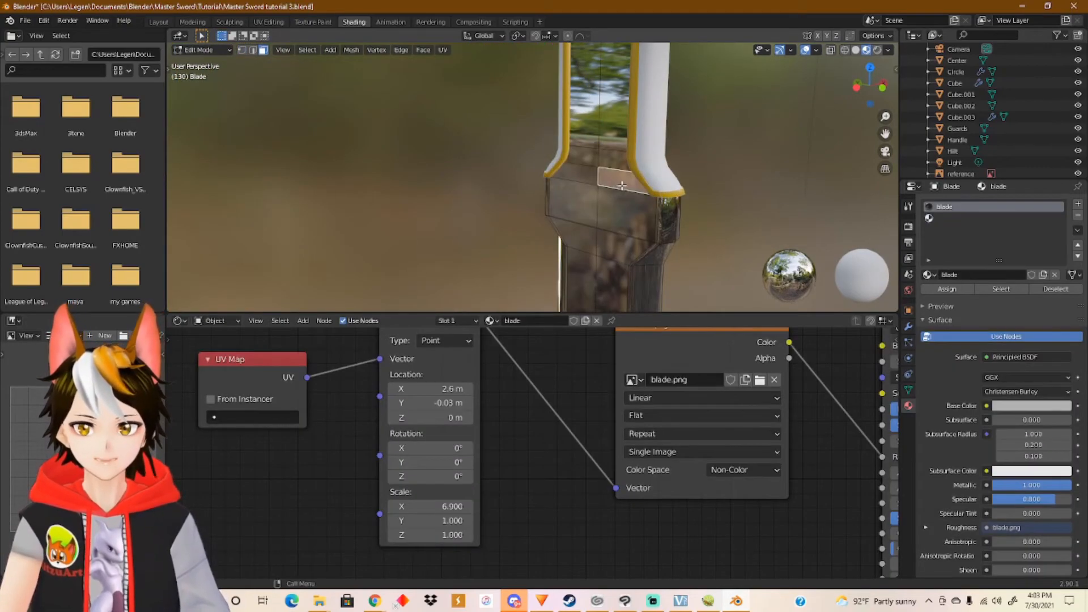
{"action": "left_click", "coordinate": [581, 179], "text": "shift"}
{"action": "left_click", "coordinate": [627, 214], "text": "shift"}
{"action": "left_click", "coordinate": [566, 205], "text": "shift"}
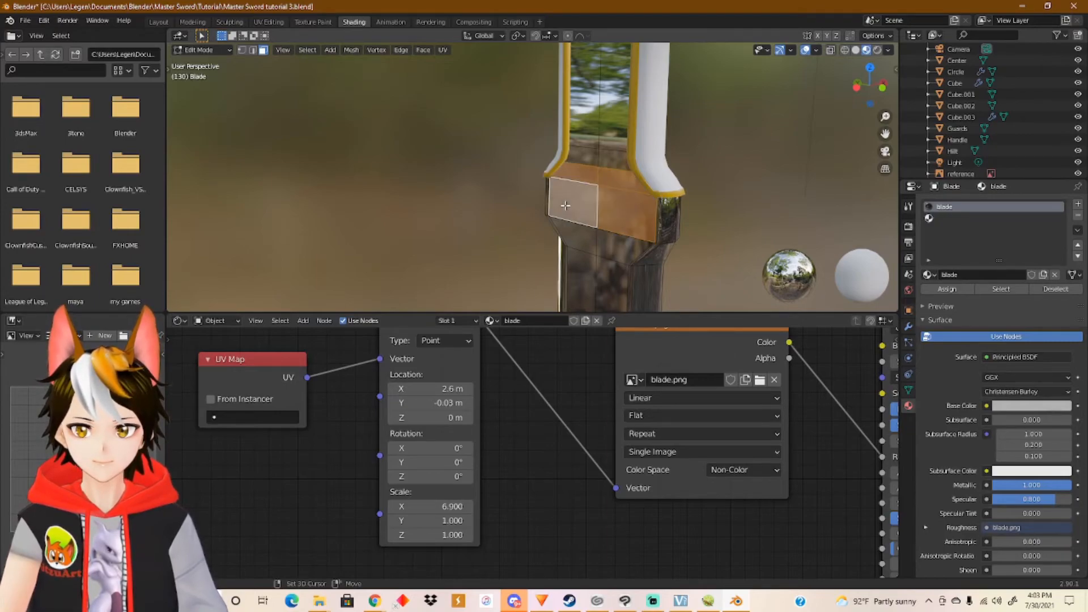
{"action": "left_click", "coordinate": [621, 245], "text": "shift"}
{"action": "left_click", "coordinate": [584, 239], "text": "shift"}
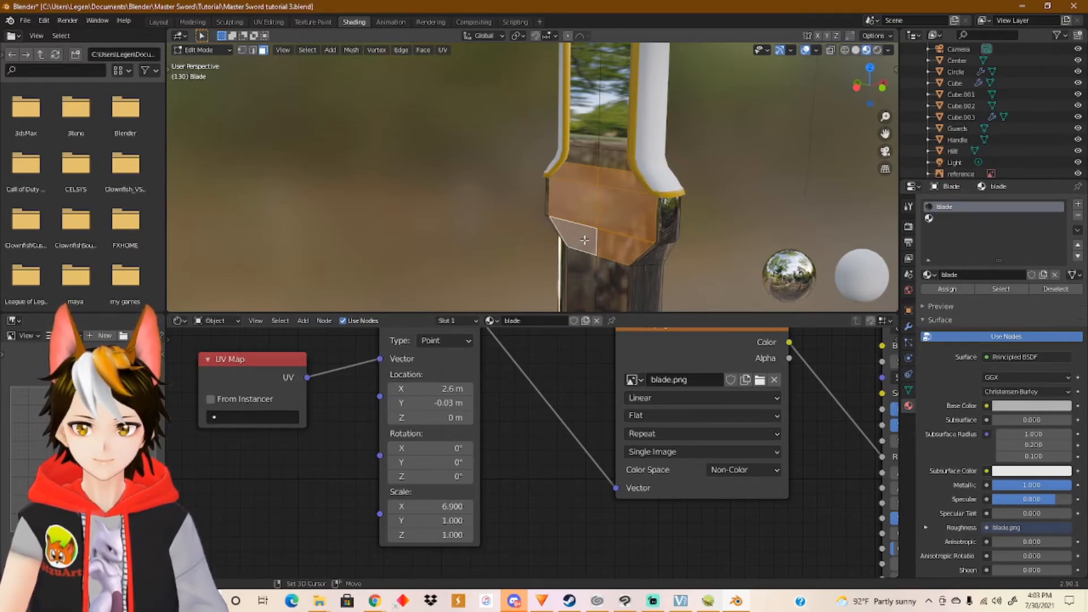
{"action": "left_click", "coordinate": [613, 159], "text": "shift"}
{"action": "left_click", "coordinate": [585, 157], "text": "shift"}
{"action": "left_click", "coordinate": [605, 274], "text": "shift"}
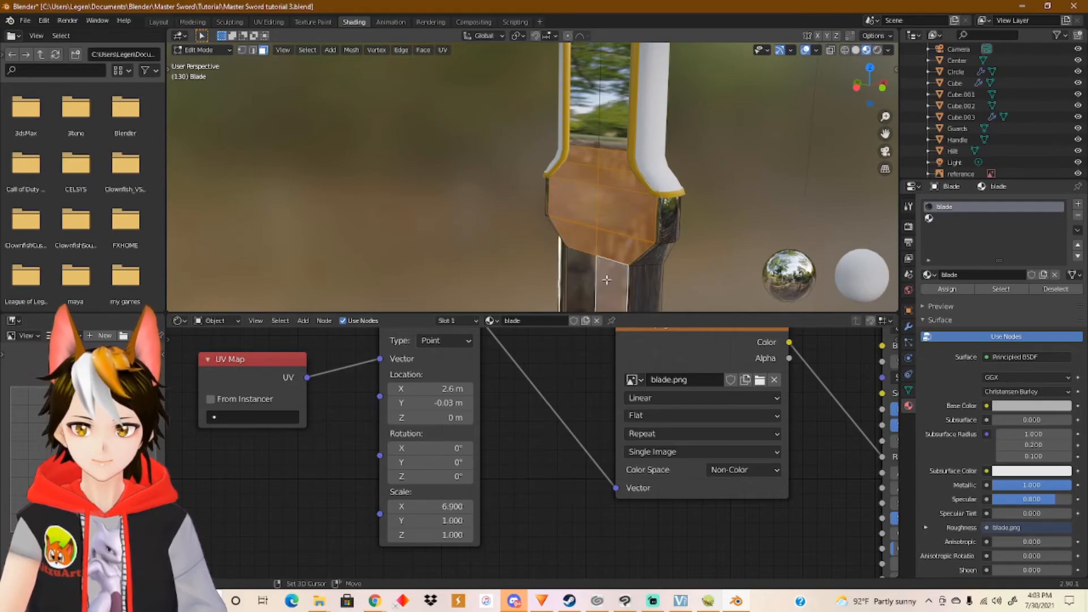
{"action": "left_click", "coordinate": [581, 272], "text": "shift"}
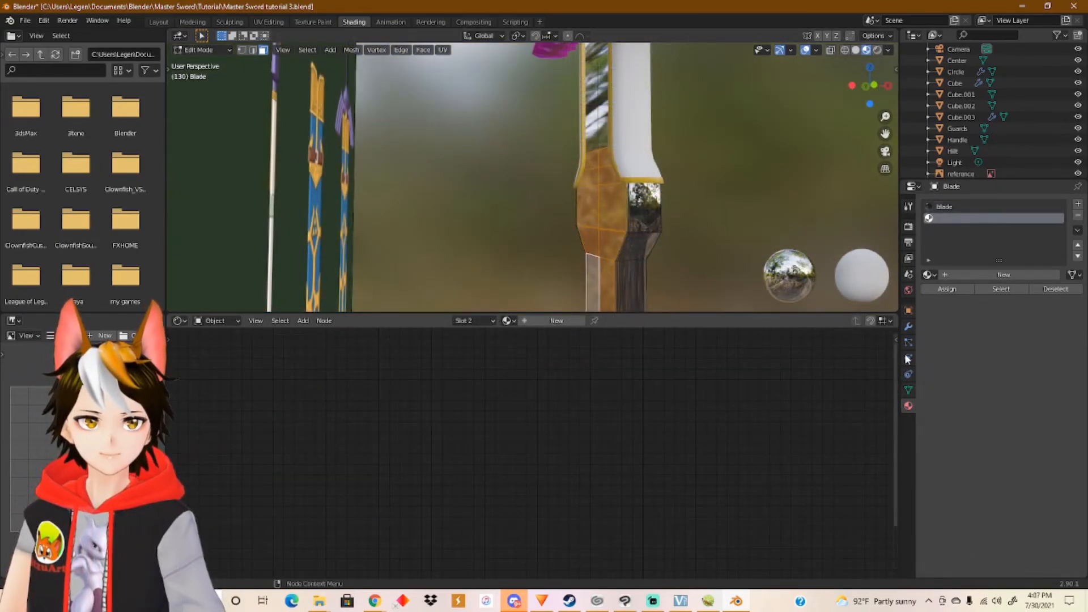
{"action": "left_click", "coordinate": [948, 290]}
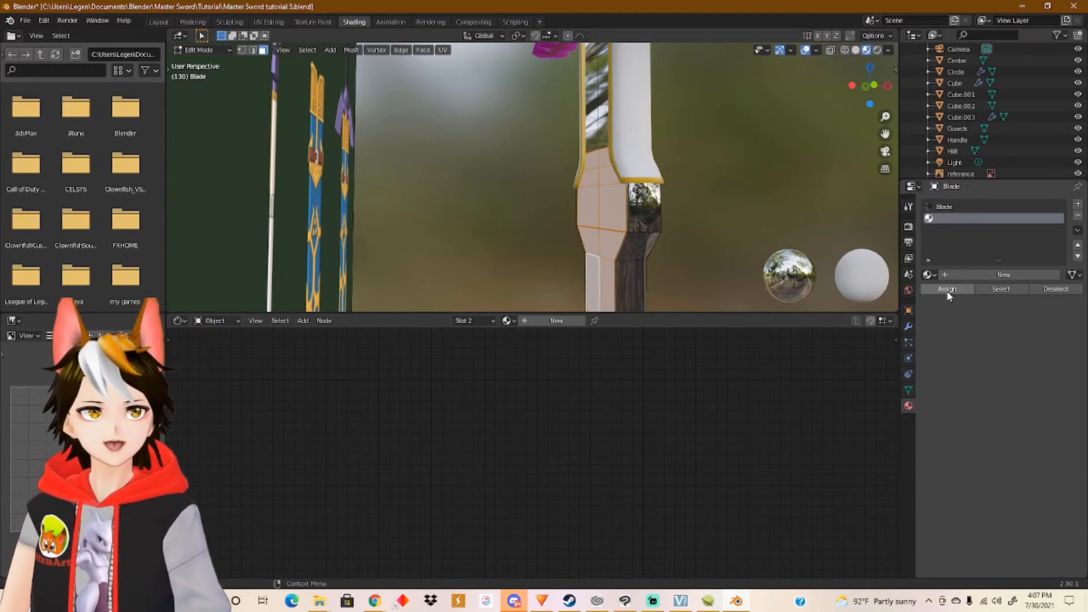
Put the blade material in the second slot, make it a single-user copy, and return to Object Mode.
{"action": "middle_click_drag", "start_coordinate": [635, 216], "coordinate": [703, 236]}
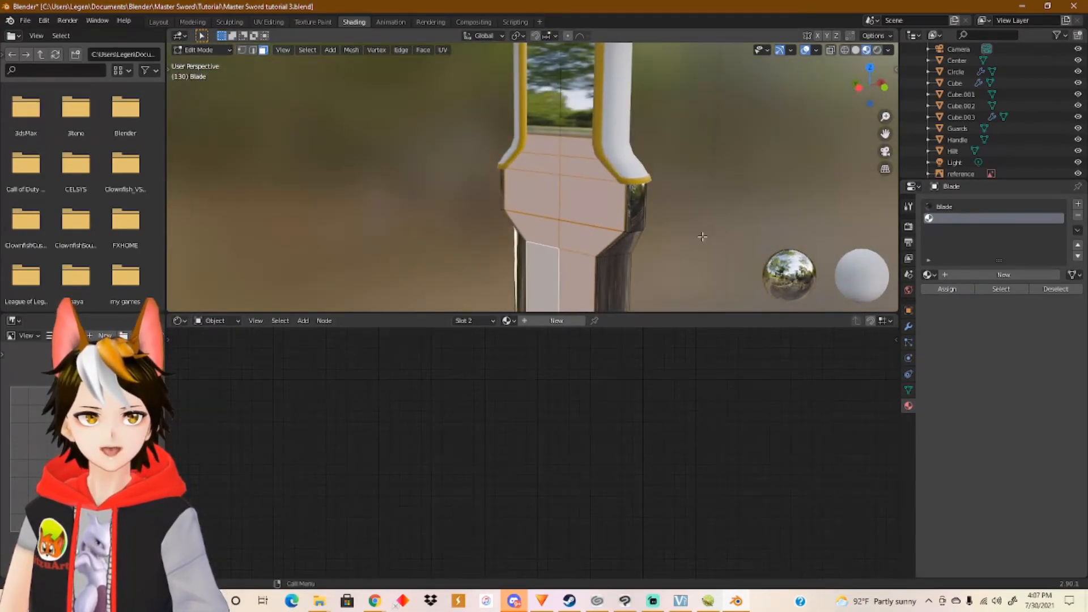
{"action": "left_click", "coordinate": [507, 320]}
{"action": "left_click", "coordinate": [539, 339]}
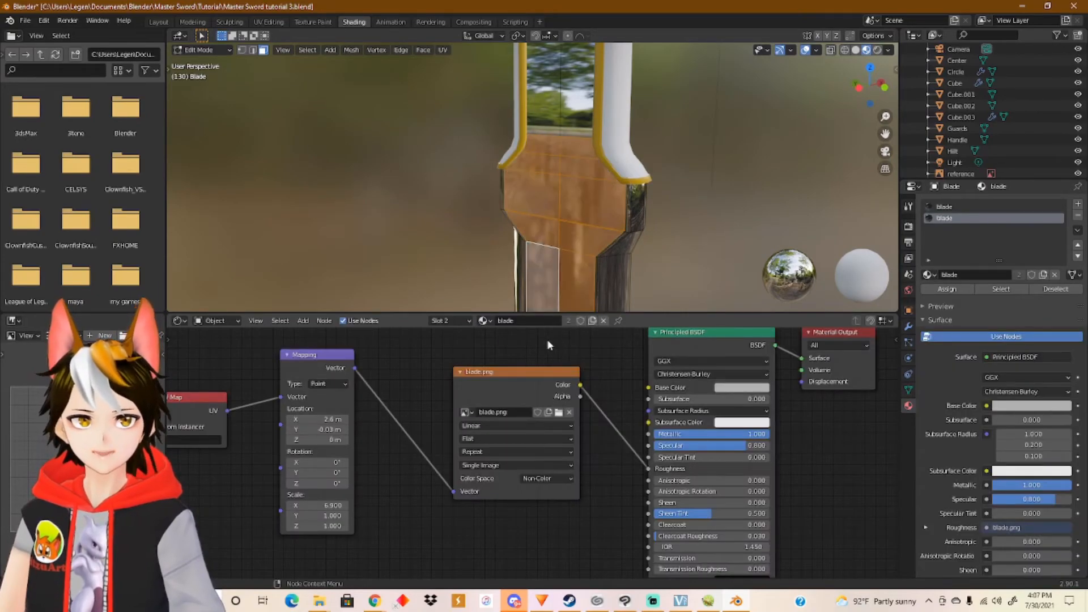
{"action": "left_click", "coordinate": [592, 321]}
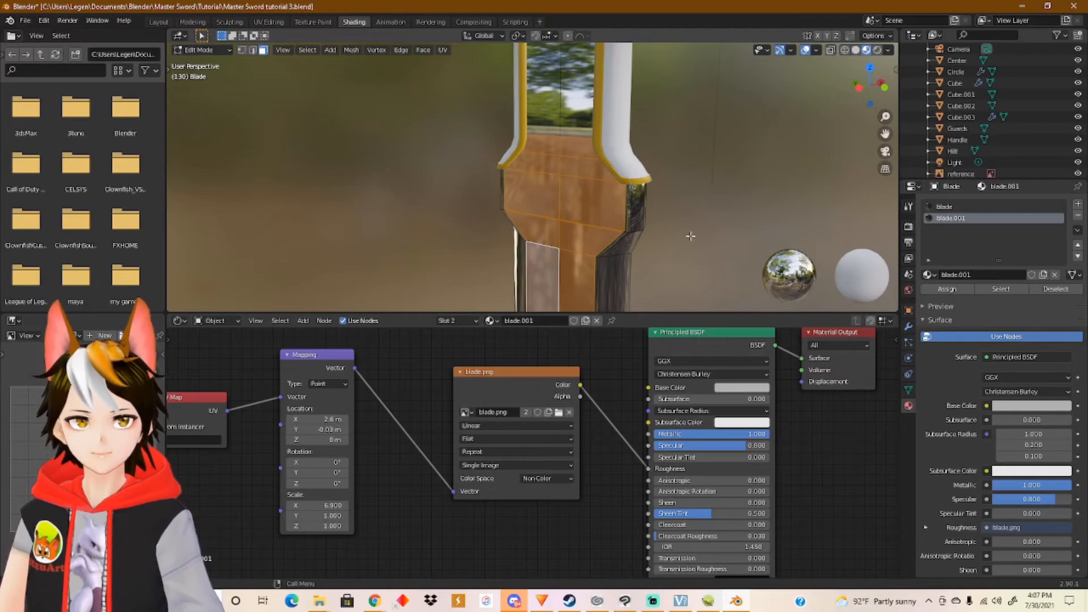
{"action": "key", "text": "Tab"}
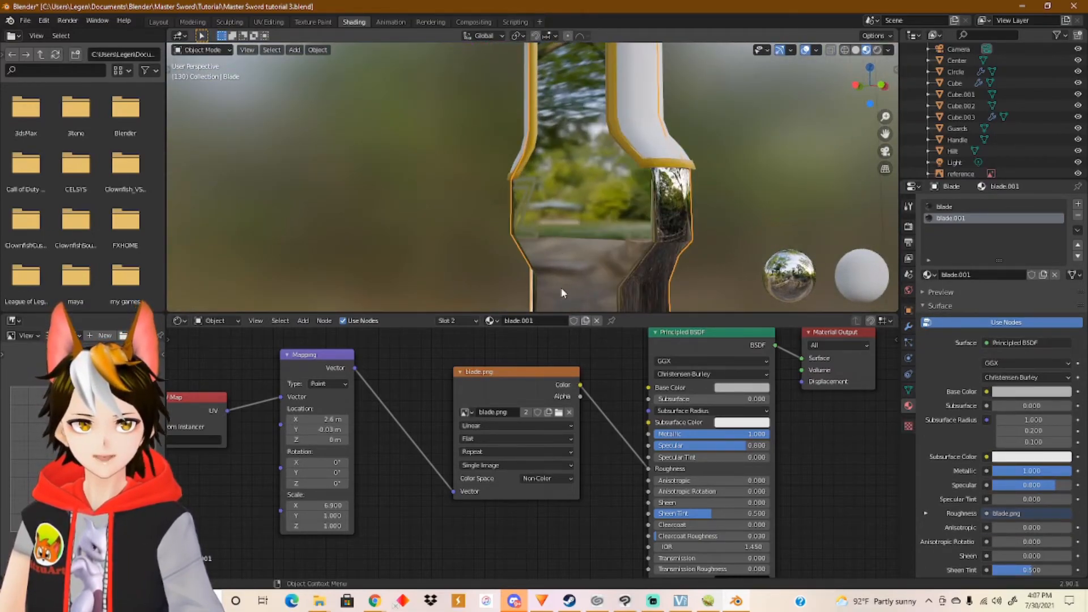
Set the Mapping node's Location X to 3.22 m in the blade.001 material.
{"action": "middle_click_drag", "start_coordinate": [552, 240], "coordinate": [554, 182]}
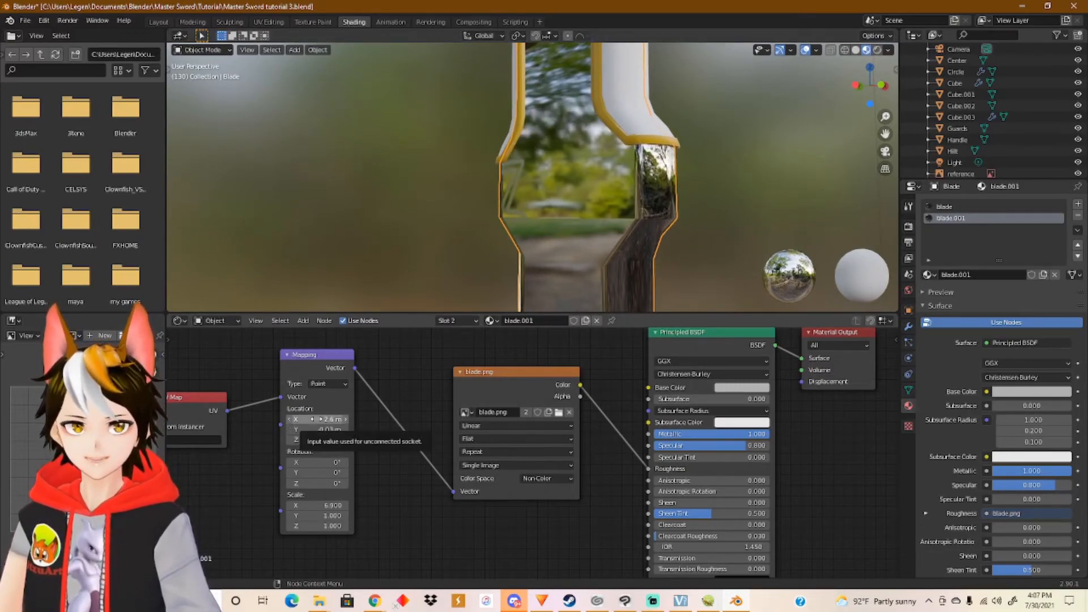
{"action": "left_click_drag", "start_coordinate": [320, 419], "coordinate": [360, 420]}
{"action": "middle_click_drag", "start_coordinate": [611, 245], "coordinate": [640, 242]}
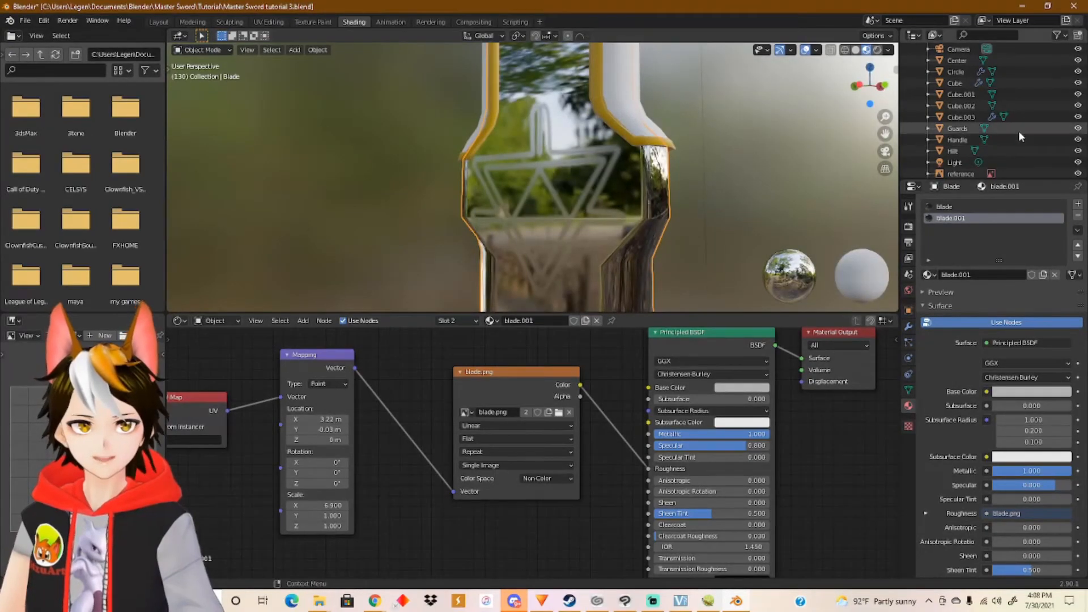
Hide the reference images and inspect the emblem on the opposite side of the blade.
{"action": "scroll", "coordinate": [1019, 131], "scroll_direction": "down", "scroll_amount": 2}
{"action": "left_click", "coordinate": [1078, 156]}
{"action": "middle_click_drag", "start_coordinate": [510, 214], "coordinate": [316, 229]}
{"action": "scroll", "coordinate": [558, 215], "scroll_direction": "down", "scroll_amount": 4}
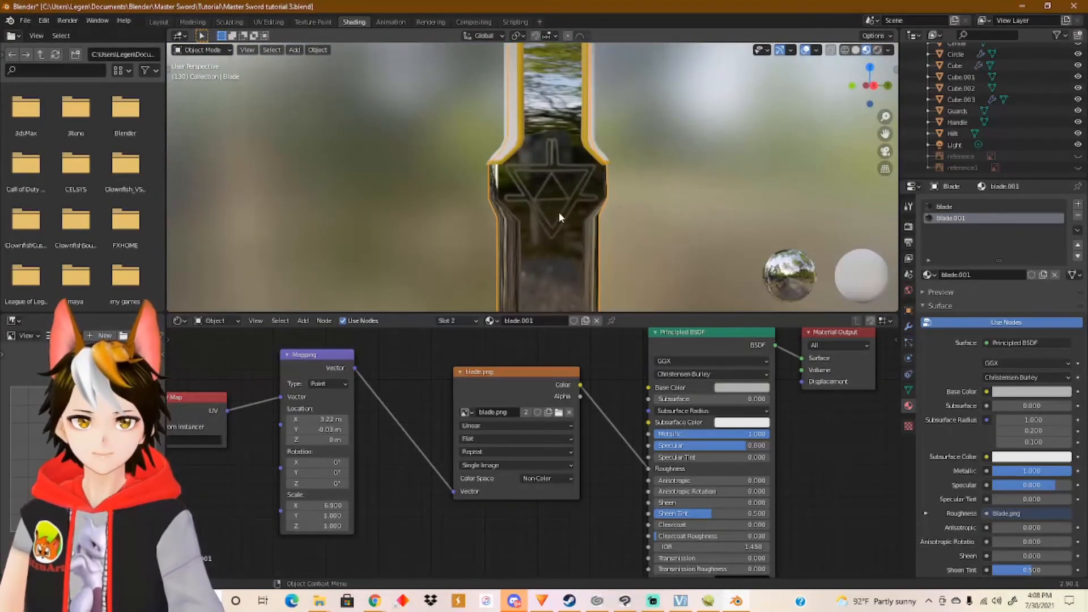
{"action": "scroll", "coordinate": [580, 229], "scroll_direction": "down", "scroll_amount": 2}
{"action": "middle_click_drag", "start_coordinate": [580, 229], "coordinate": [546, 147]}
{"action": "scroll", "coordinate": [539, 194], "scroll_direction": "up", "scroll_amount": 5}
{"action": "middle_click_drag", "start_coordinate": [539, 193], "coordinate": [519, 280], "text": "shift"}
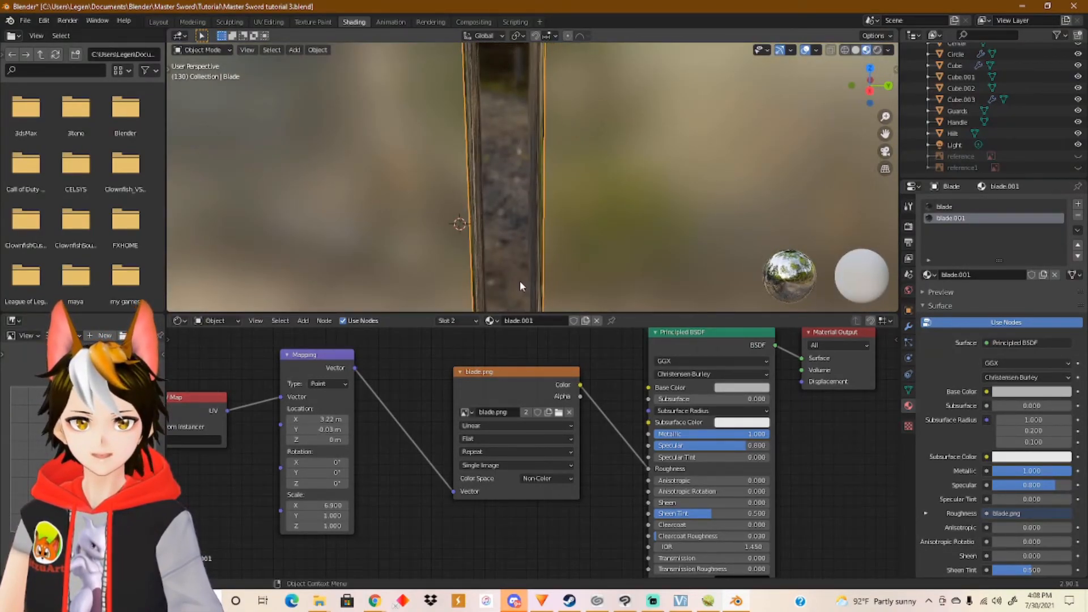
Try a different Metallic value on the blade.001 material.
{"action": "mouse_move", "coordinate": [747, 434]}
{"action": "left_mouse_down"}
{"action": "mouse_move", "coordinate": [657, 434]}
{"action": "mouse_move", "coordinate": [770, 434]}
{"action": "left_mouse_up"}
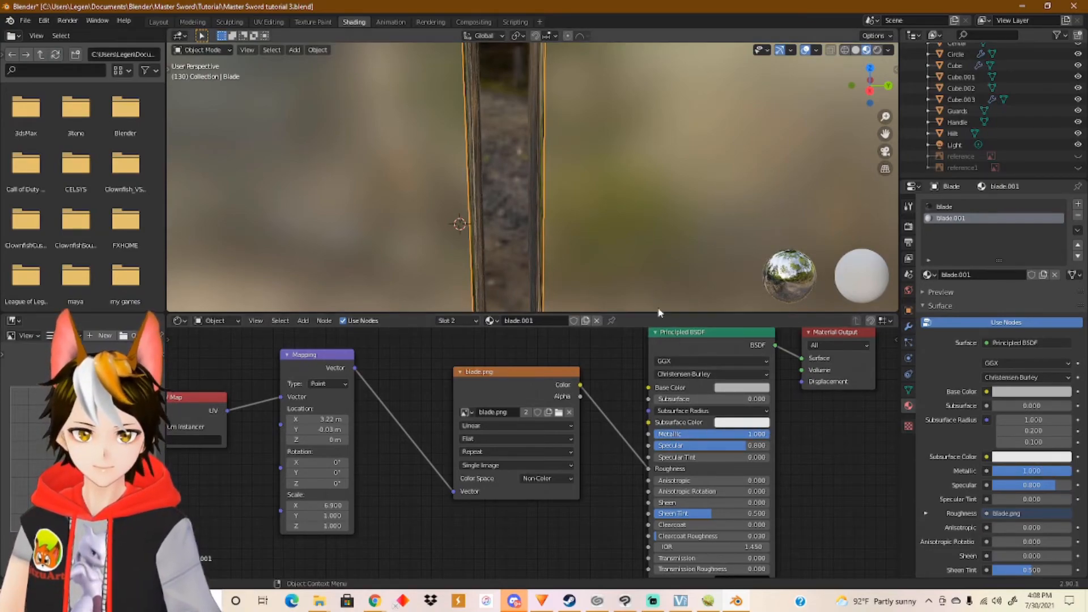
{"action": "middle_click_drag", "start_coordinate": [584, 226], "coordinate": [612, 309], "text": "shift"}
{"action": "mouse_move", "coordinate": [617, 170]}
{"action": "middle_mouse_down", "text": "shift"}
{"action": "mouse_move", "coordinate": [609, 279]}
{"action": "mouse_move", "coordinate": [671, 232]}
{"action": "middle_mouse_up", "text": "shift"}
Try different Metallic, Specular, Specular Tint and Subsurface values on the original blade material, undoing the Subsurface change.
{"action": "left_click", "coordinate": [965, 207]}
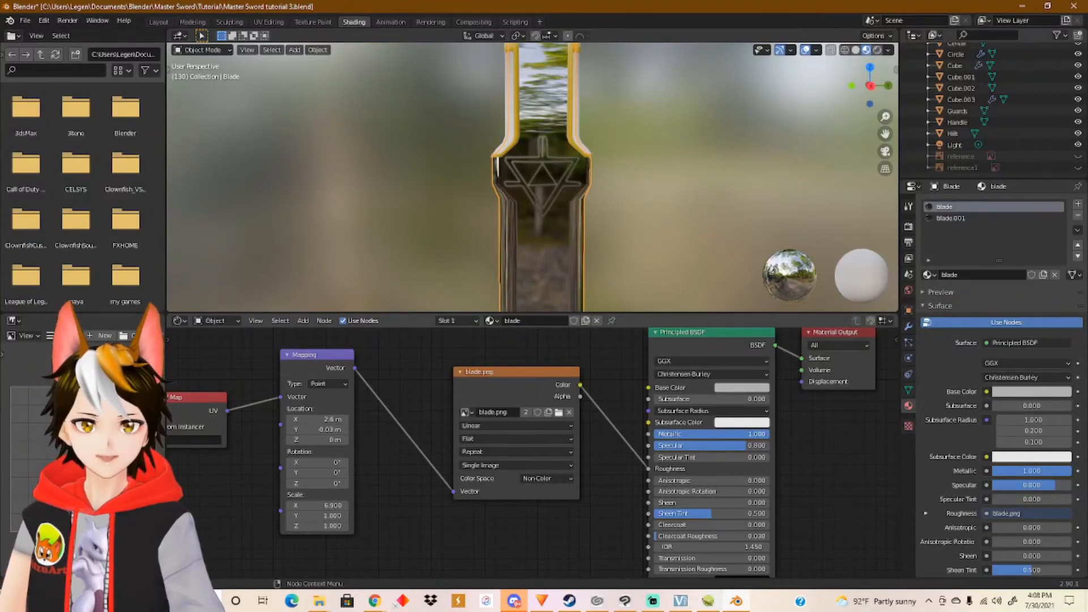
{"action": "mouse_move", "coordinate": [748, 433]}
{"action": "left_mouse_down"}
{"action": "mouse_move", "coordinate": [732, 433]}
{"action": "mouse_move", "coordinate": [770, 433]}
{"action": "mouse_move", "coordinate": [654, 433]}
{"action": "mouse_move", "coordinate": [770, 434]}
{"action": "left_mouse_up"}
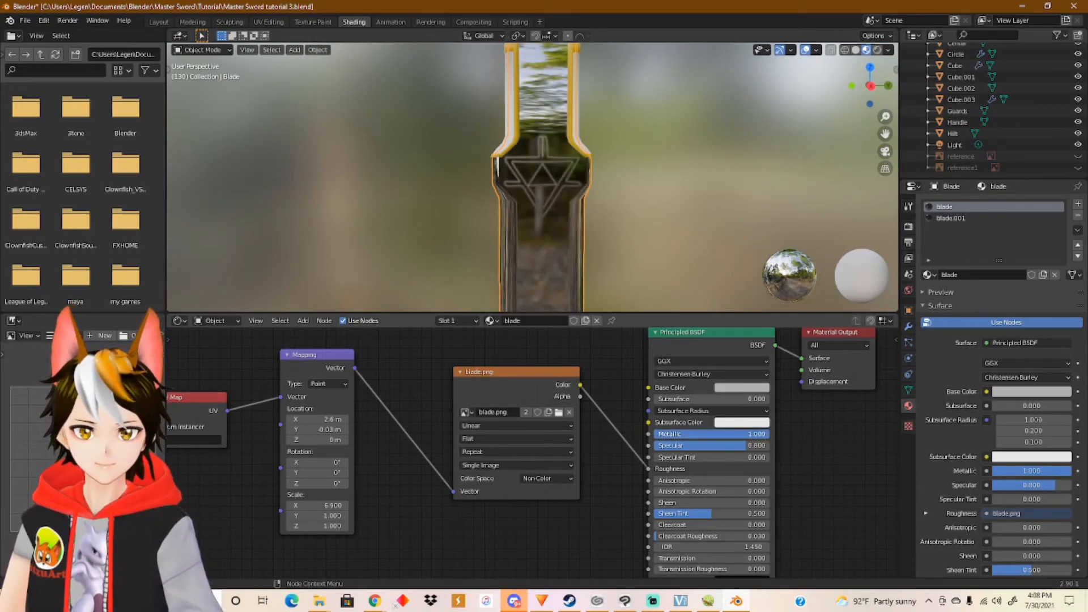
{"action": "mouse_move", "coordinate": [770, 445]}
{"action": "left_mouse_down"}
{"action": "mouse_move", "coordinate": [654, 445]}
{"action": "mouse_move", "coordinate": [769, 445]}
{"action": "mouse_move", "coordinate": [747, 445]}
{"action": "left_mouse_up"}
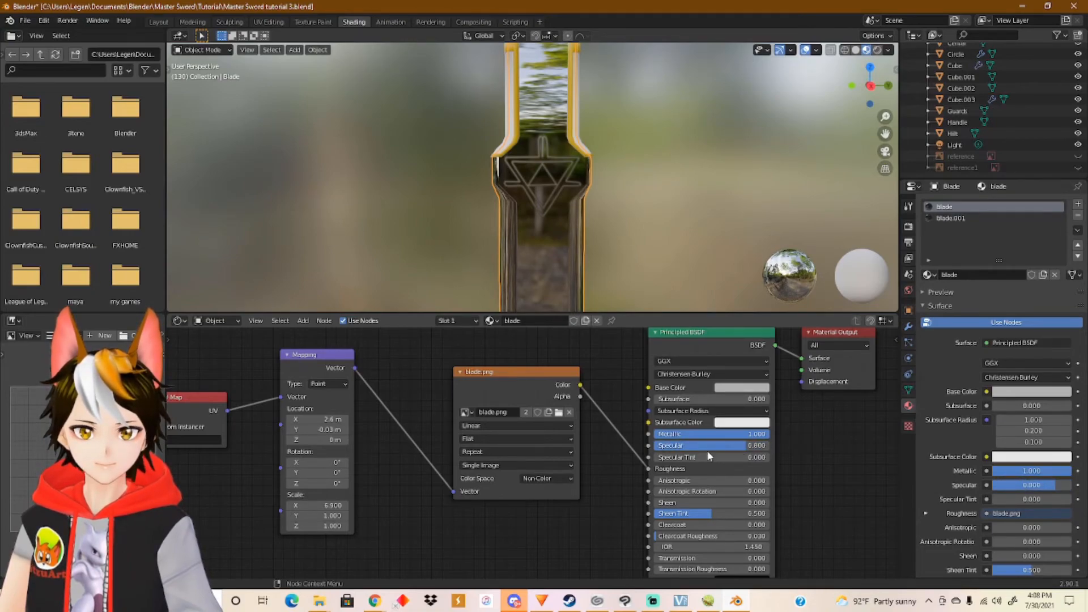
{"action": "mouse_move", "coordinate": [658, 457]}
{"action": "left_mouse_down"}
{"action": "mouse_move", "coordinate": [770, 457]}
{"action": "mouse_move", "coordinate": [655, 457]}
{"action": "left_mouse_up"}
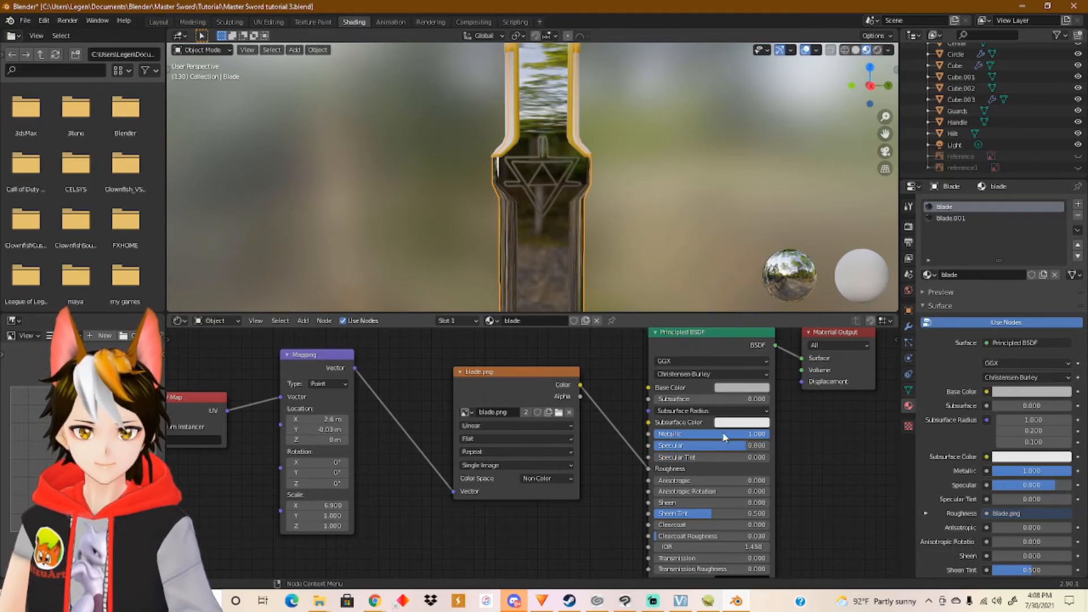
{"action": "left_click_drag", "start_coordinate": [656, 399], "coordinate": [770, 399]}
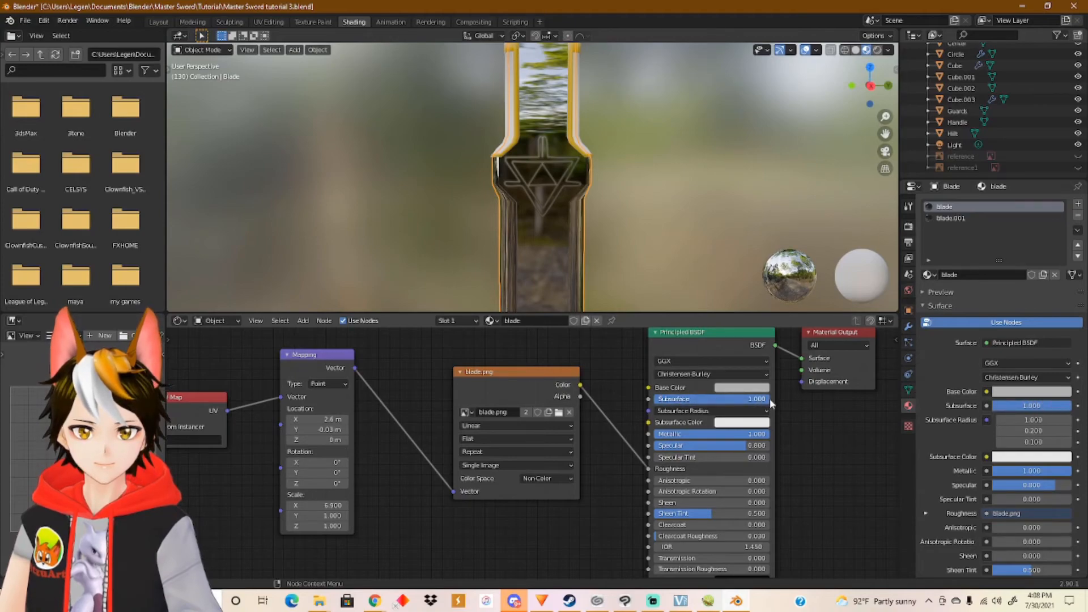
{"action": "key", "text": "ctrl+z"}
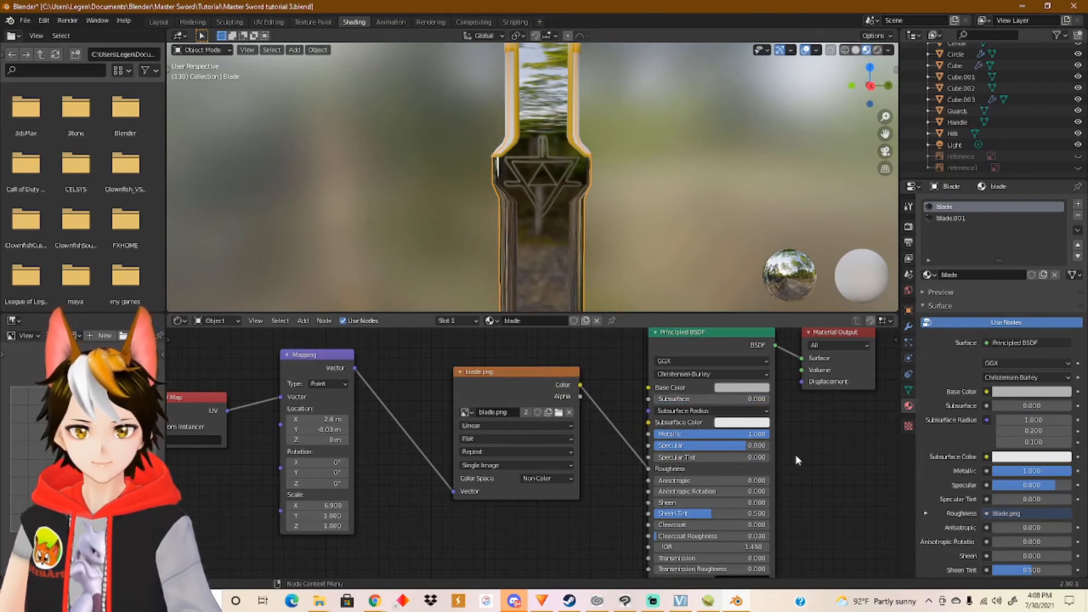
Examine the blade's emblem and reflections from several angles, comparing Rendered with Material Preview shading.
{"action": "middle_click_drag", "start_coordinate": [807, 495], "coordinate": [788, 442]}
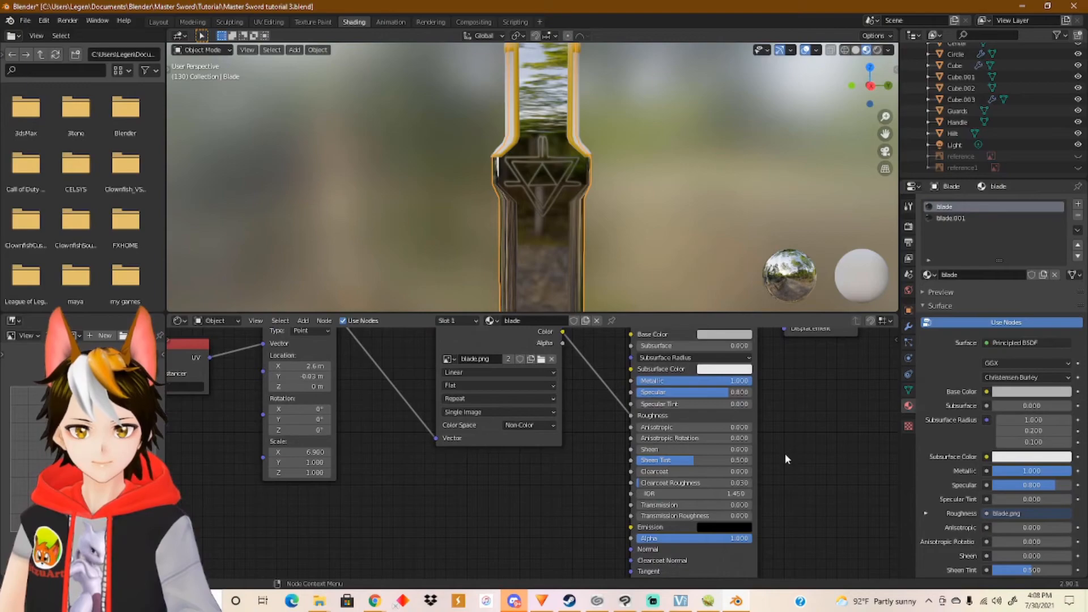
{"action": "scroll", "coordinate": [567, 238], "scroll_direction": "down", "scroll_amount": 5}
{"action": "middle_click_drag", "start_coordinate": [592, 245], "coordinate": [597, 296]}
{"action": "scroll", "coordinate": [567, 282], "scroll_direction": "down", "scroll_amount": 3}
{"action": "scroll", "coordinate": [514, 245], "scroll_direction": "up", "scroll_amount": 3}
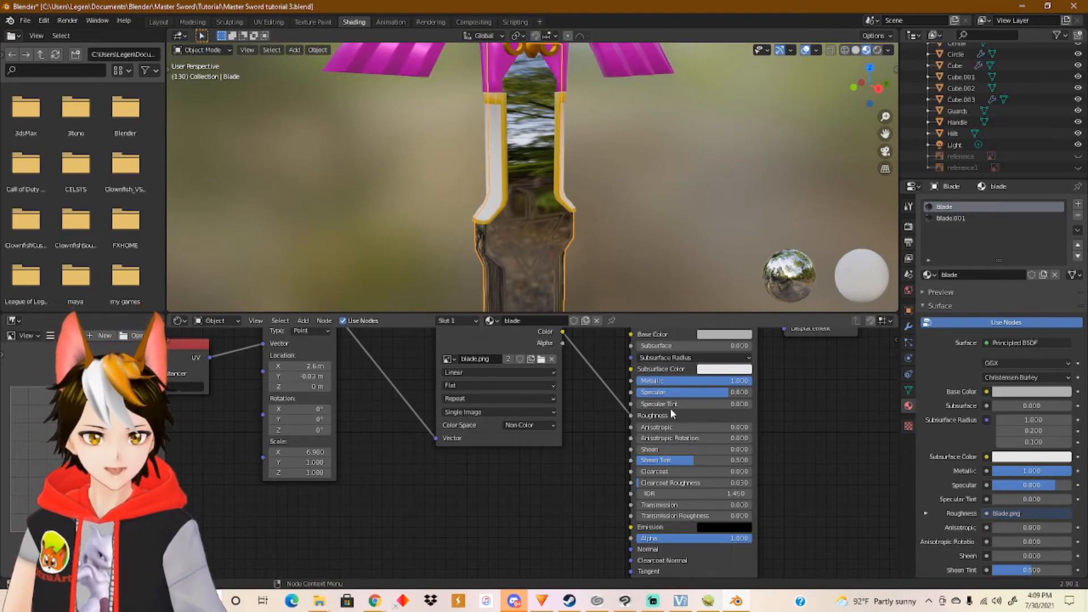
{"action": "middle_click_drag", "start_coordinate": [781, 418], "coordinate": [784, 466]}
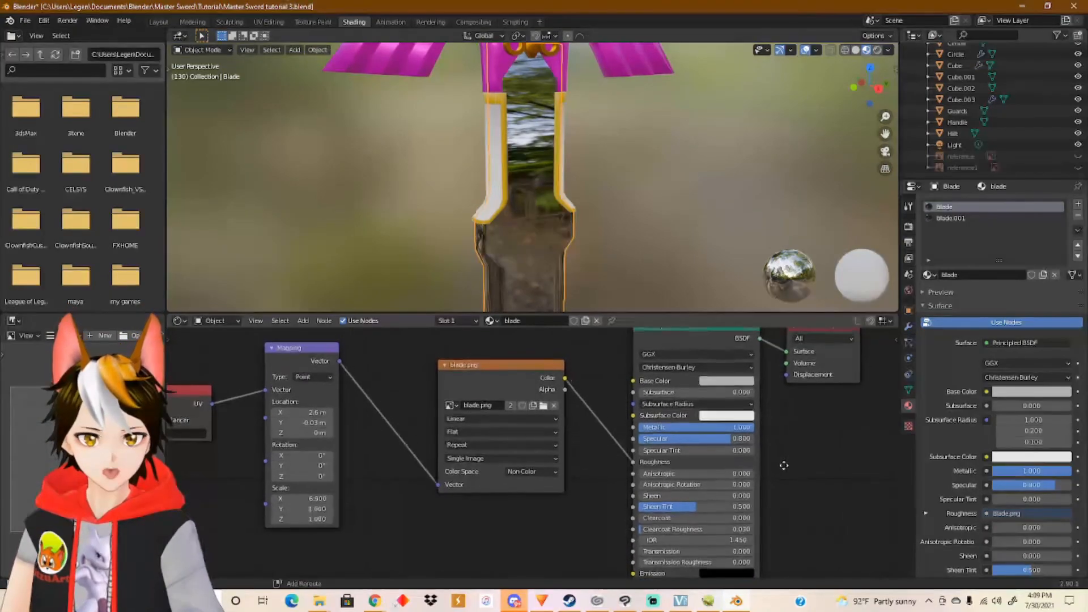
{"action": "middle_click_drag", "start_coordinate": [567, 216], "coordinate": [570, 172]}
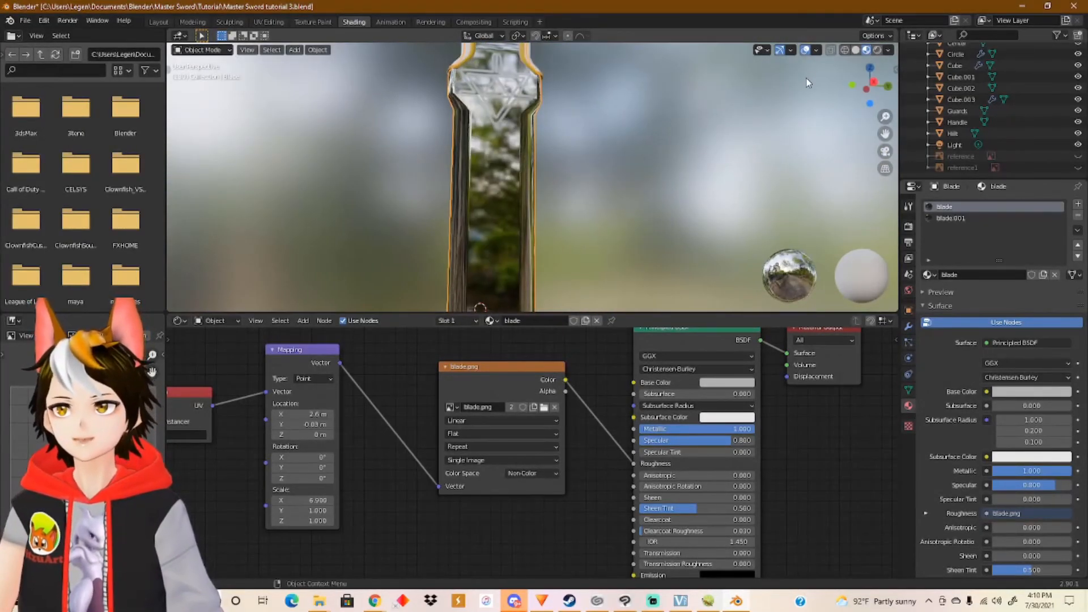
{"action": "left_click", "coordinate": [877, 50]}
{"action": "middle_click_drag", "start_coordinate": [622, 252], "coordinate": [644, 202]}
{"action": "left_click", "coordinate": [866, 50]}
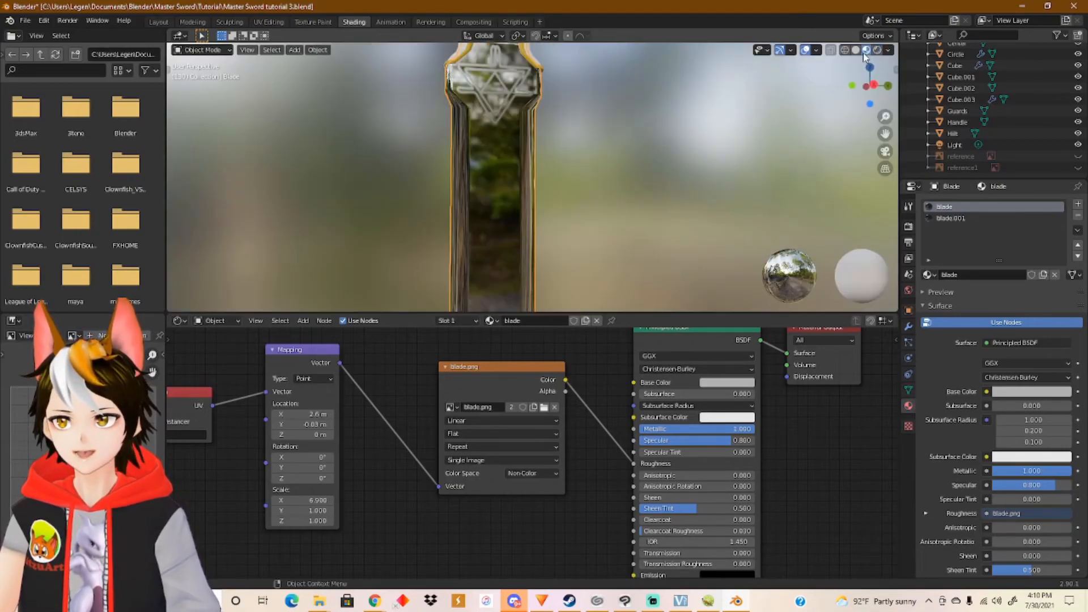
Switch to PaintTool SAI, fill the black background on Layer2 with dark grey using the Bucket, and save blade.png.
{"action": "left_click", "coordinate": [708, 600]}
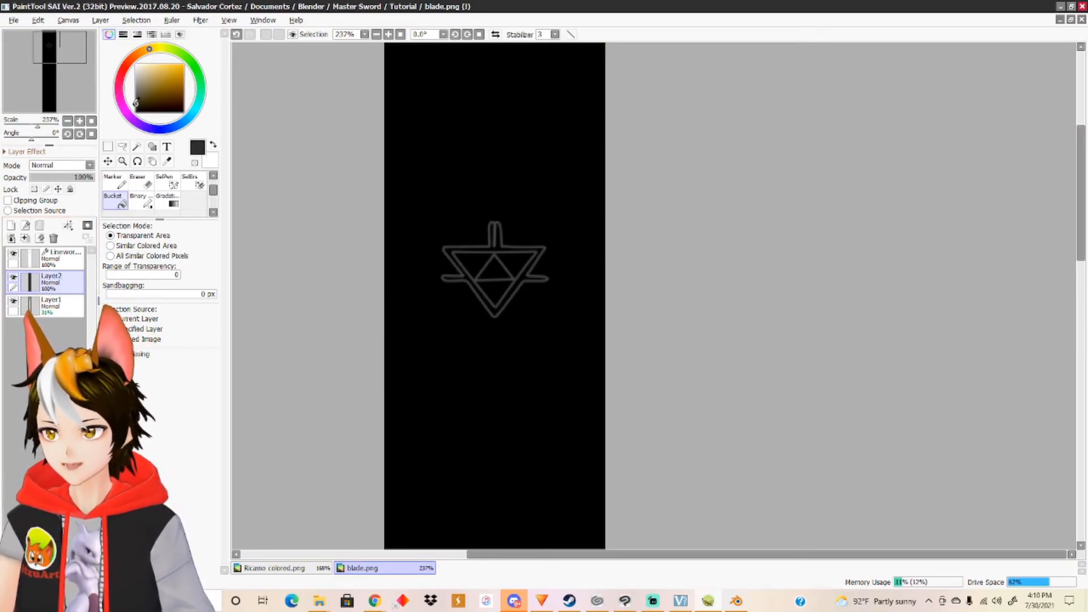
{"action": "left_click", "coordinate": [464, 361]}
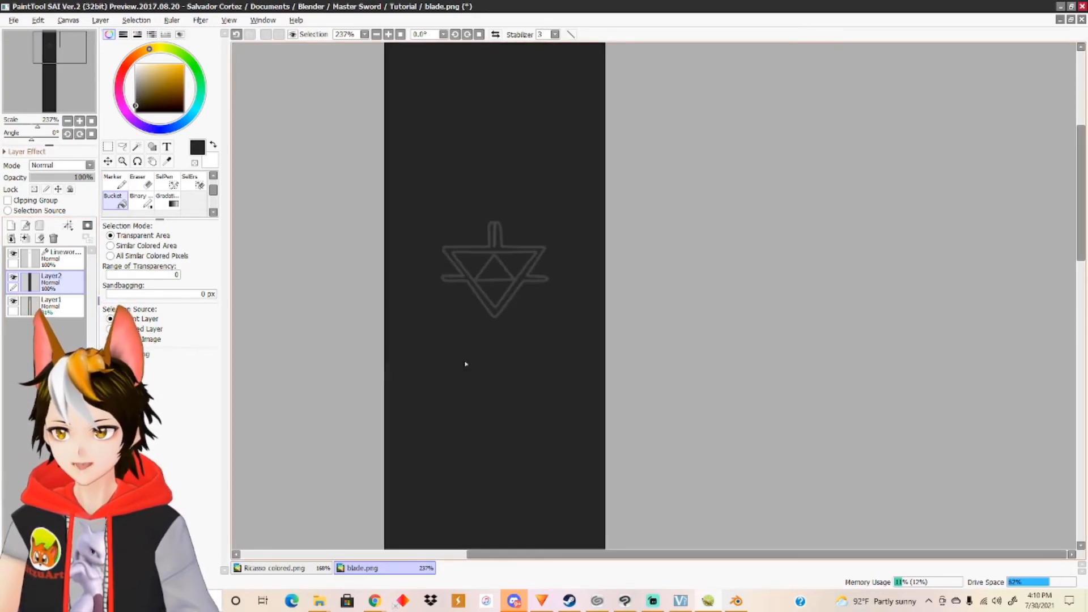
{"action": "left_click", "coordinate": [37, 20]}
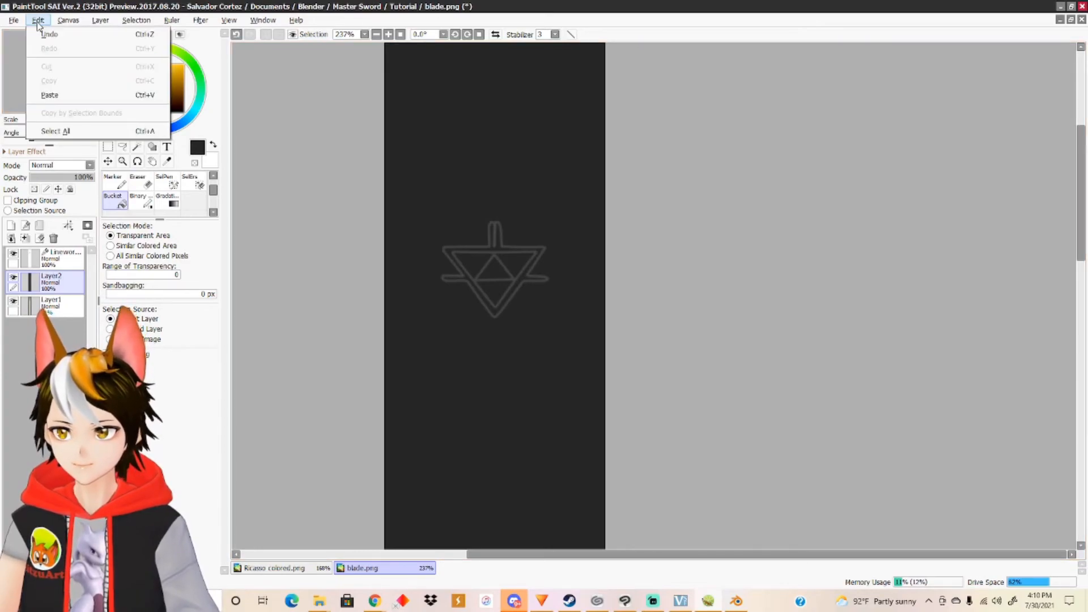
{"action": "mouse_move", "coordinate": [17, 20]}
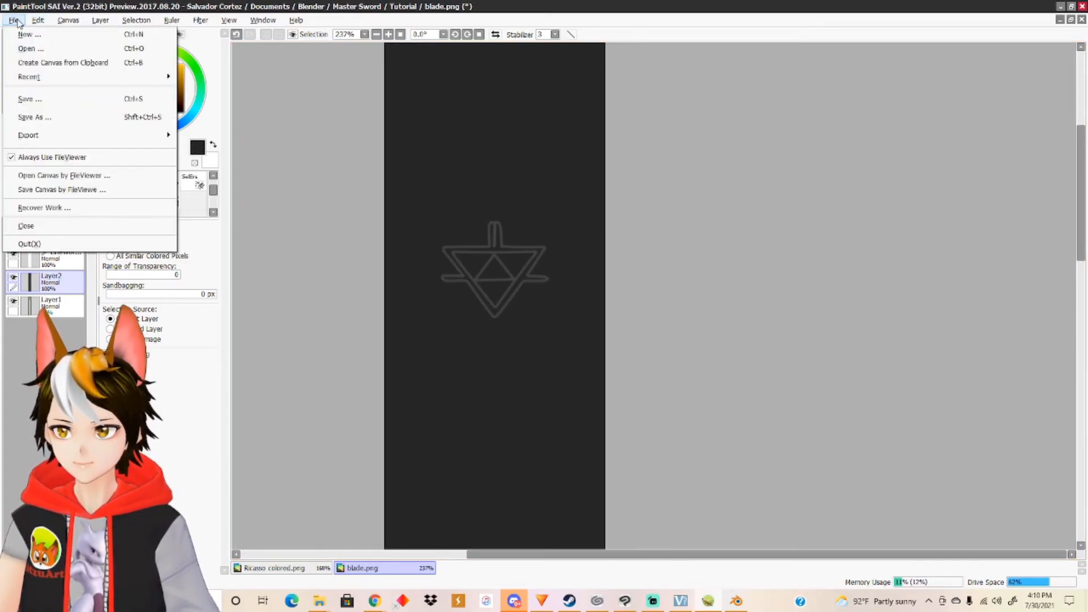
{"action": "left_click", "coordinate": [44, 98]}
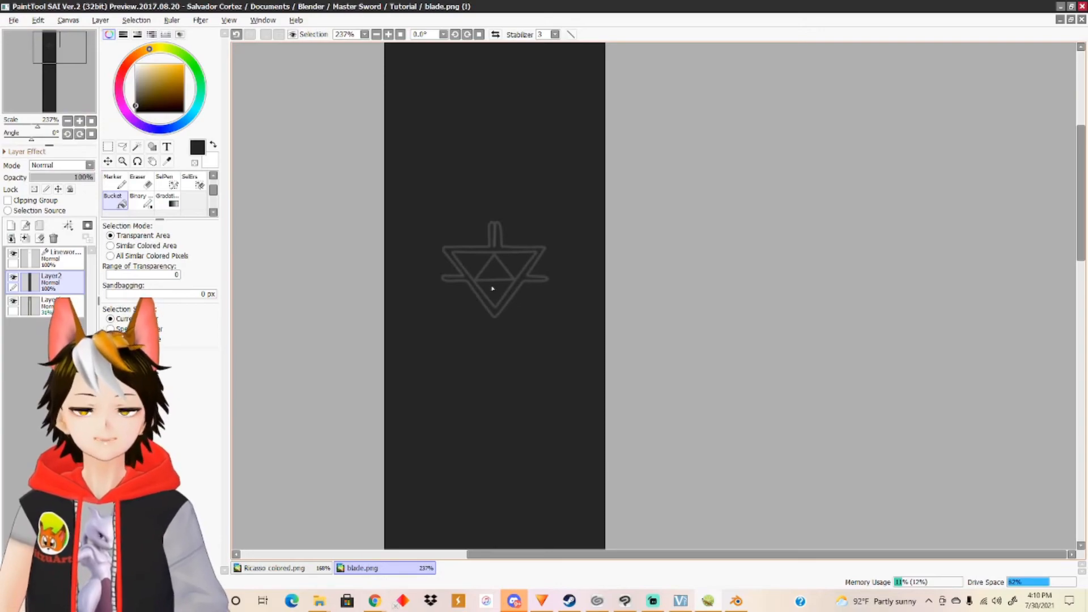
Switch back to Blender and reload the updated blade.png into the blade material's image texture.
{"action": "left_click", "coordinate": [736, 601]}
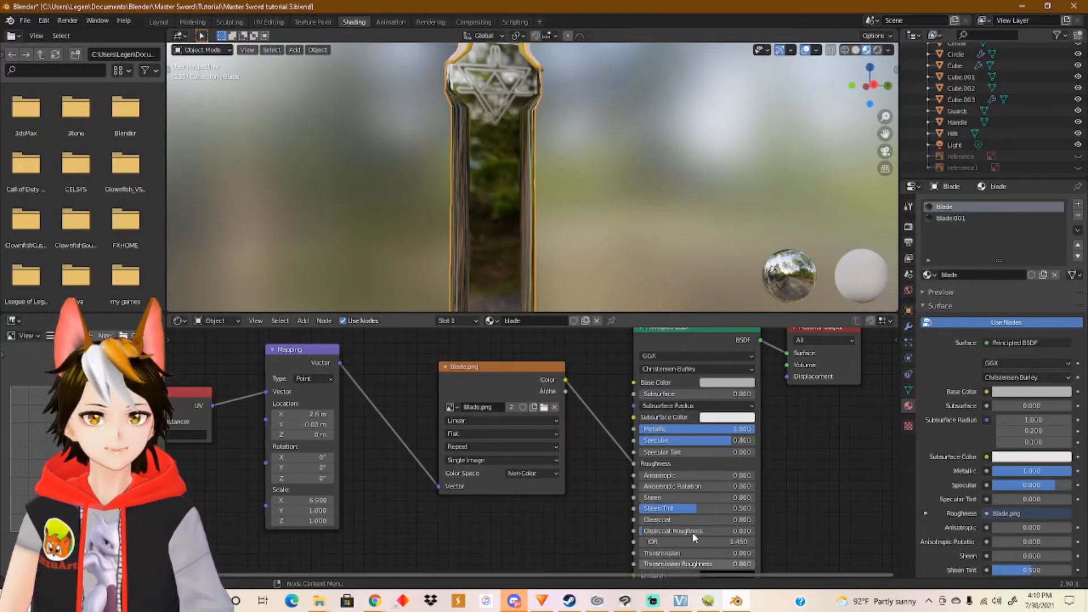
{"action": "left_click", "coordinate": [545, 409]}
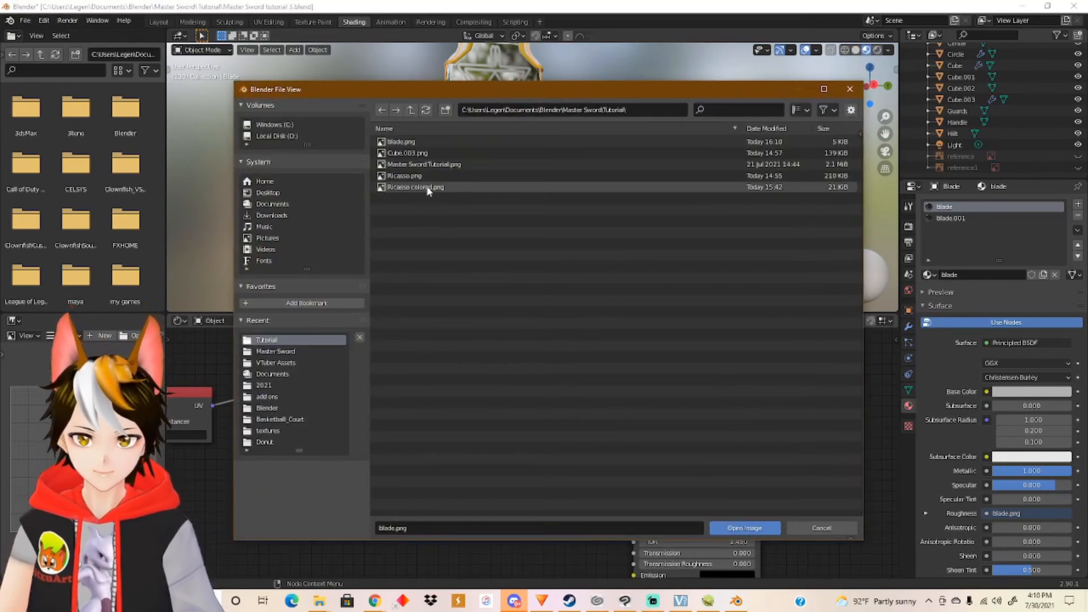
{"action": "left_click", "coordinate": [405, 142]}
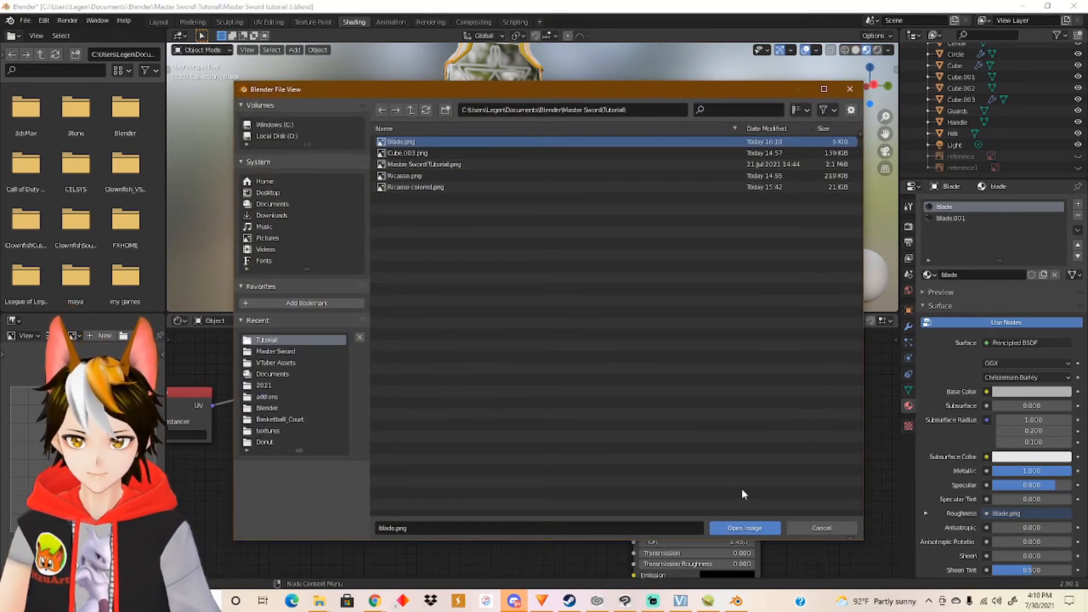
{"action": "left_click", "coordinate": [745, 528]}
{"action": "middle_click_drag", "start_coordinate": [526, 162], "coordinate": [542, 286], "text": "shift"}
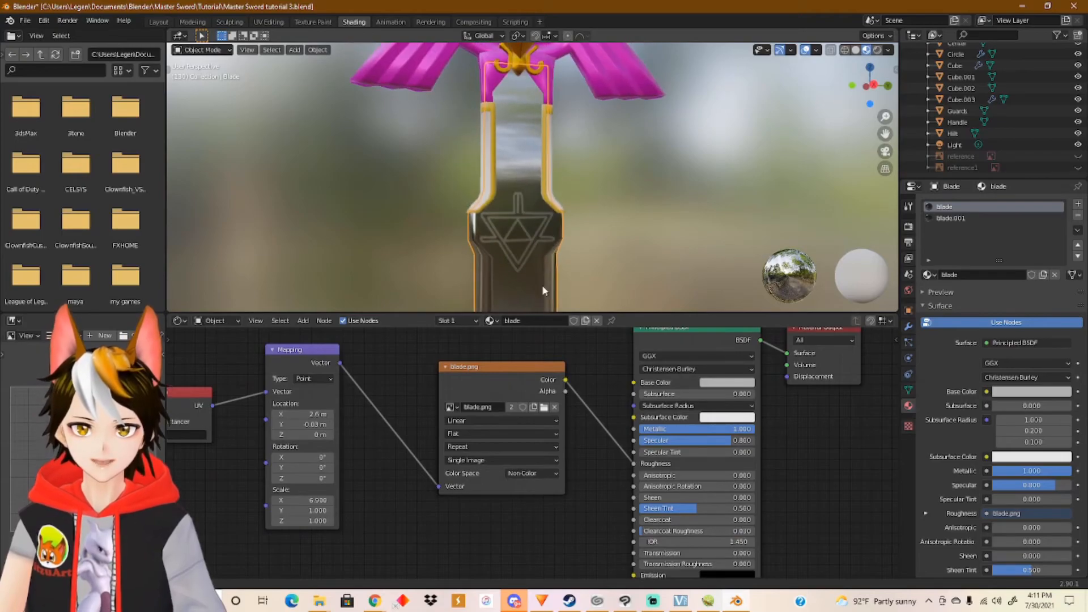
{"action": "middle_click_drag", "start_coordinate": [549, 219], "coordinate": [702, 165]}
Select the blade.001 material and reload the updated blade.png into its image texture.
{"action": "left_click", "coordinate": [950, 219]}
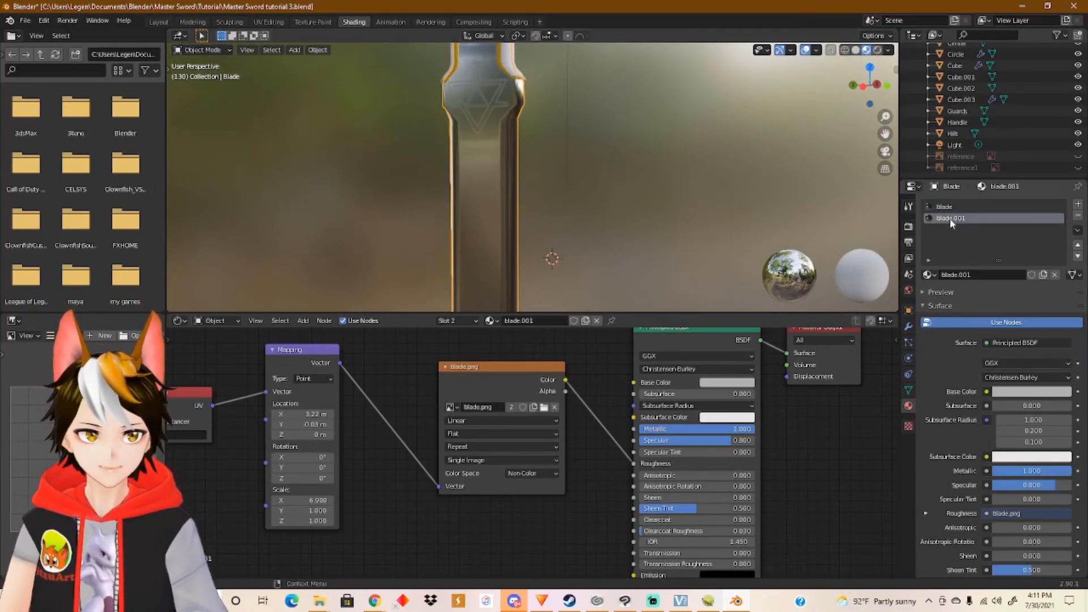
{"action": "left_click", "coordinate": [544, 407]}
{"action": "left_click", "coordinate": [402, 142]}
{"action": "left_click", "coordinate": [741, 525]}
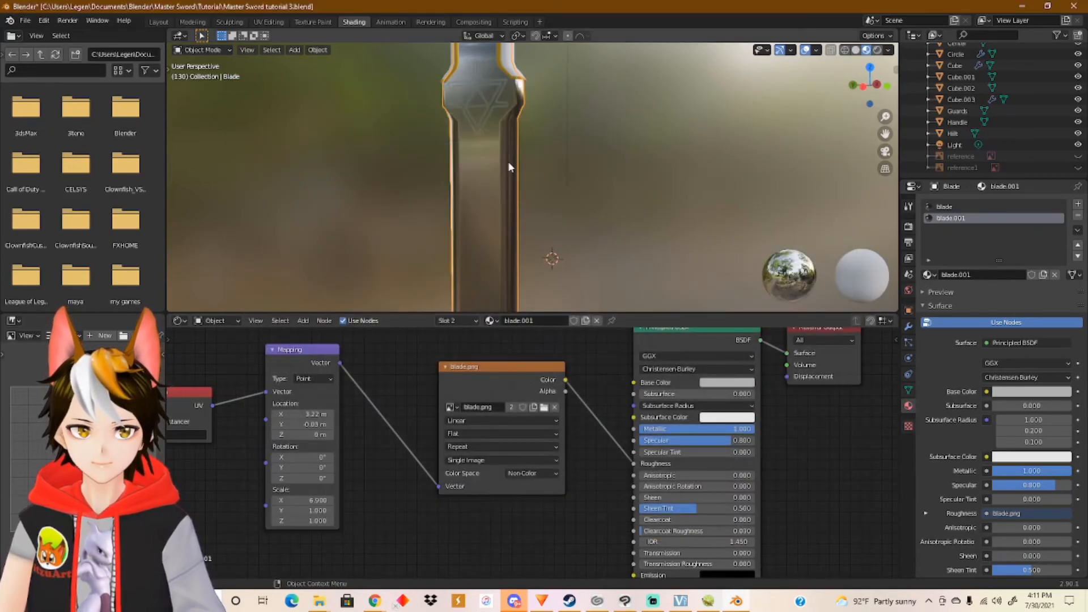
{"action": "middle_click_drag", "start_coordinate": [509, 163], "coordinate": [593, 185]}
{"action": "scroll", "coordinate": [593, 185], "scroll_direction": "down", "scroll_amount": 2}
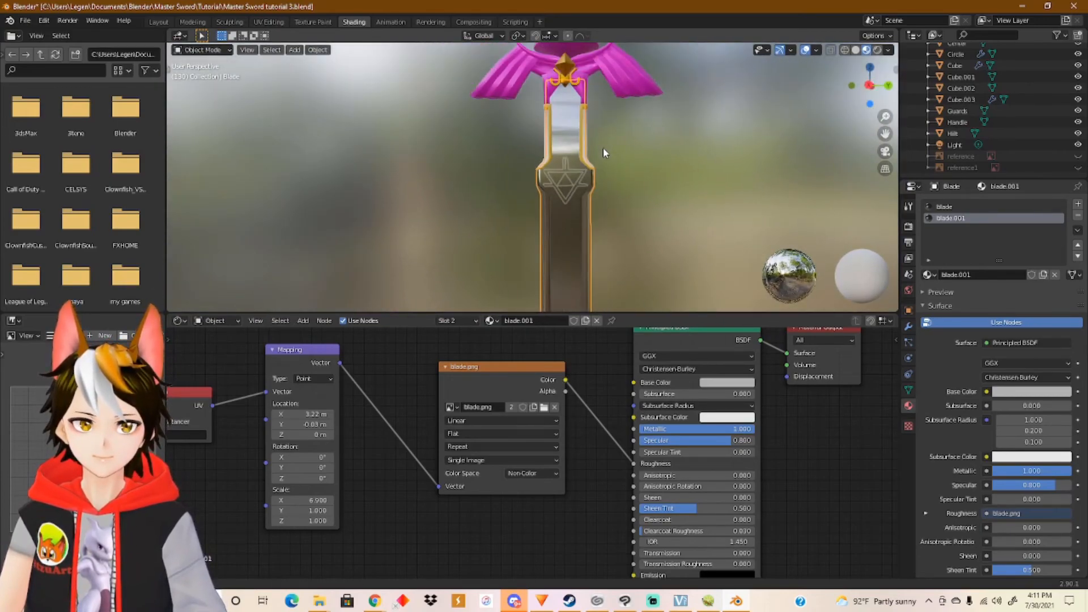
{"action": "middle_click_drag", "start_coordinate": [603, 144], "coordinate": [602, 215], "text": "shift"}
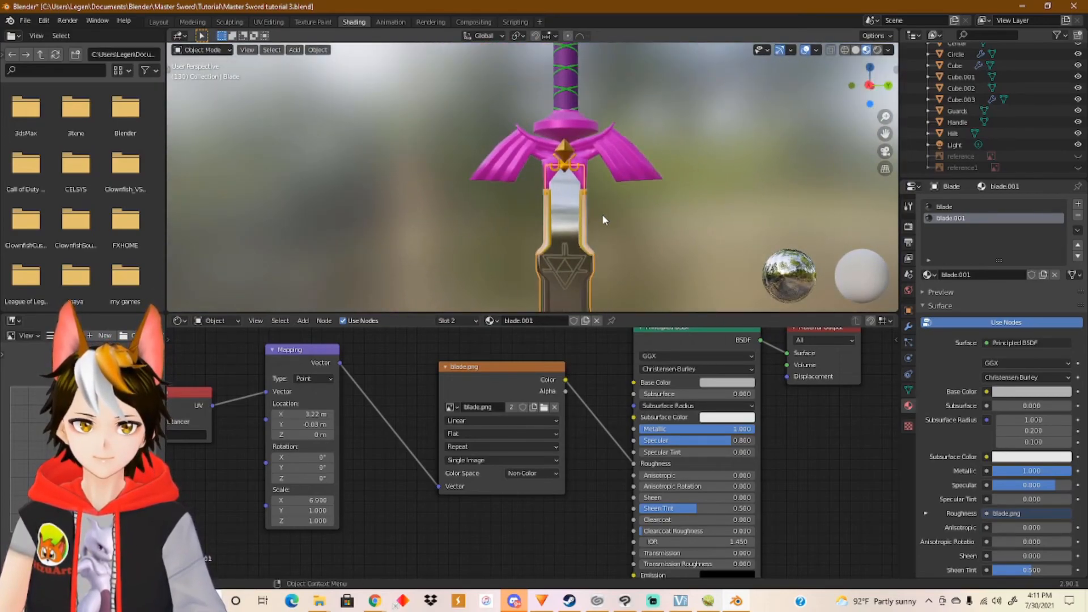
Switch to the Layout workspace and inspect the whole sword in Material Preview shading.
{"action": "left_click", "coordinate": [267, 21]}
{"action": "left_click", "coordinate": [158, 22]}
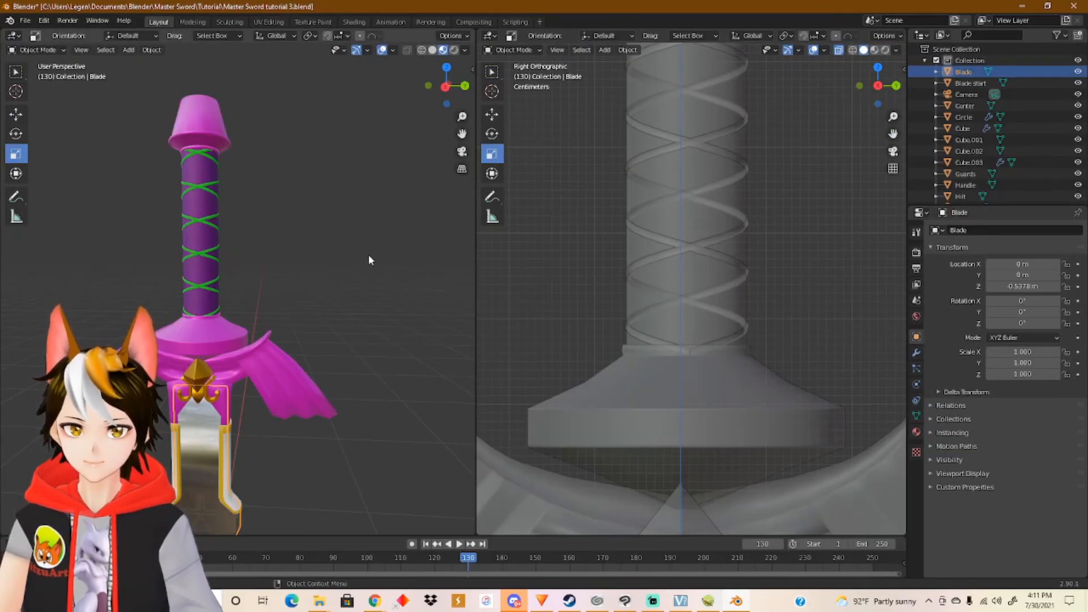
{"action": "middle_click_drag", "start_coordinate": [379, 259], "coordinate": [338, 279]}
{"action": "left_click", "coordinate": [432, 50]}
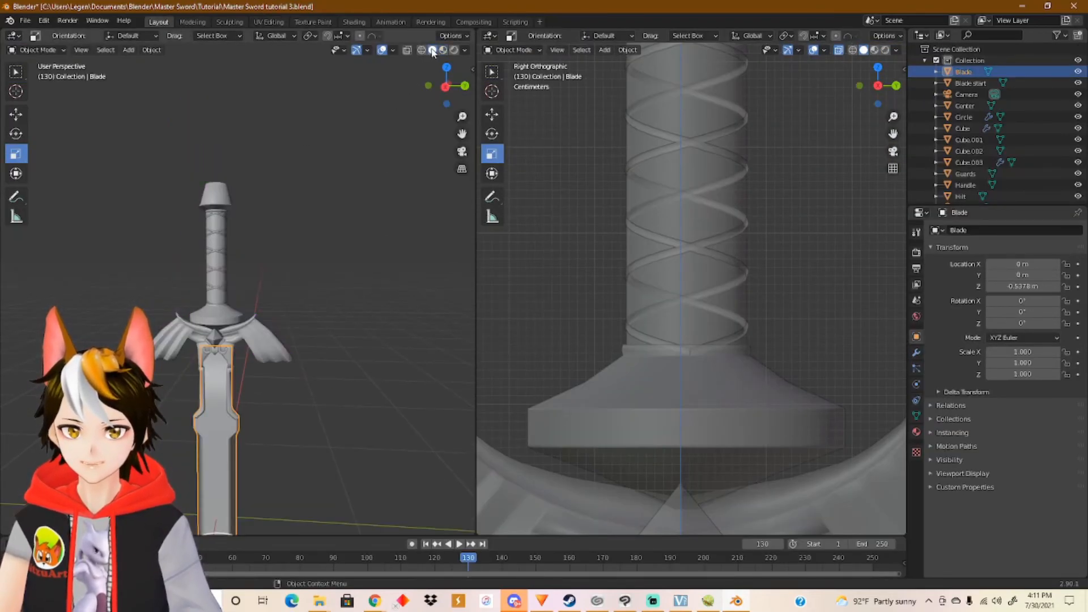
{"action": "left_click", "coordinate": [443, 50]}
{"action": "scroll", "coordinate": [278, 349], "scroll_direction": "up", "scroll_amount": 4}
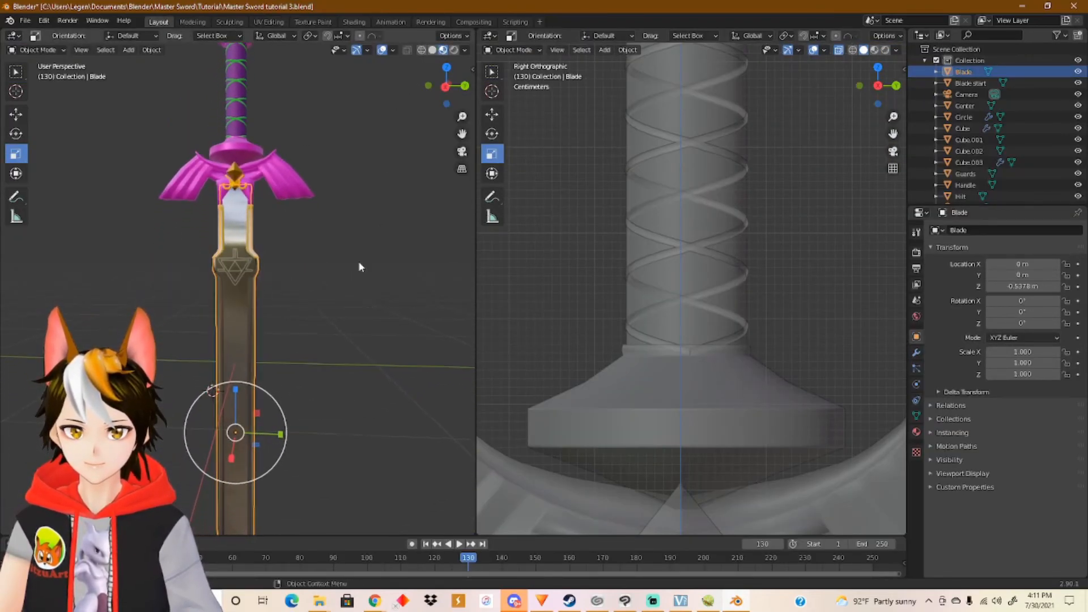
{"action": "middle_click_drag", "start_coordinate": [305, 300], "coordinate": [345, 304]}
{"action": "scroll", "coordinate": [344, 304], "scroll_direction": "down", "scroll_amount": 4}
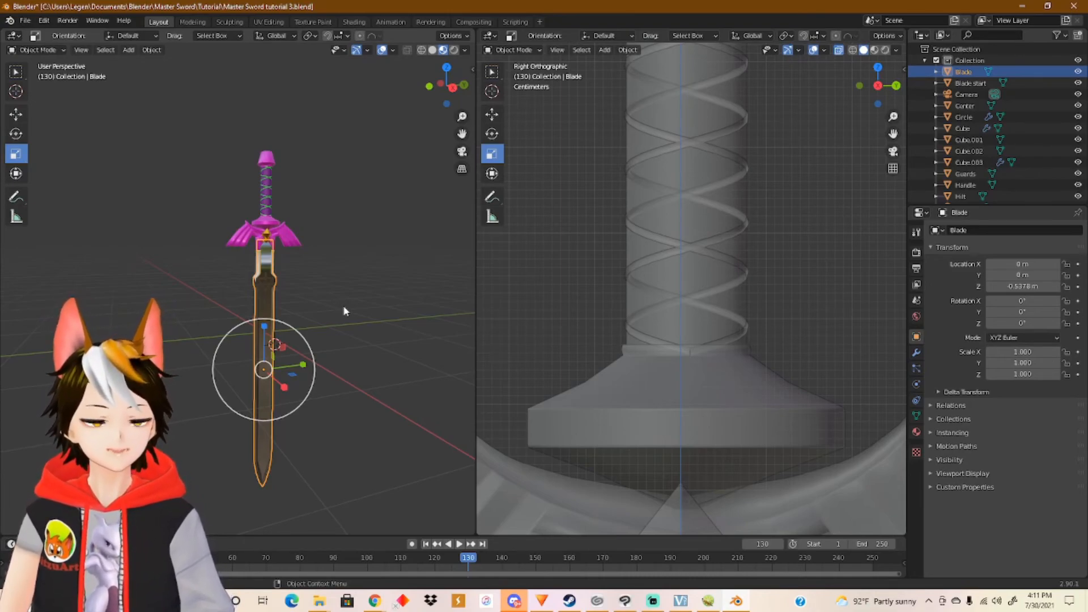
{"action": "mouse_move", "coordinate": [331, 299]}
{"action": "middle_mouse_down"}
{"action": "mouse_move", "coordinate": [301, 306]}
{"action": "mouse_move", "coordinate": [265, 288]}
{"action": "mouse_move", "coordinate": [316, 287]}
{"action": "mouse_move", "coordinate": [316, 302]}
{"action": "middle_mouse_up"}
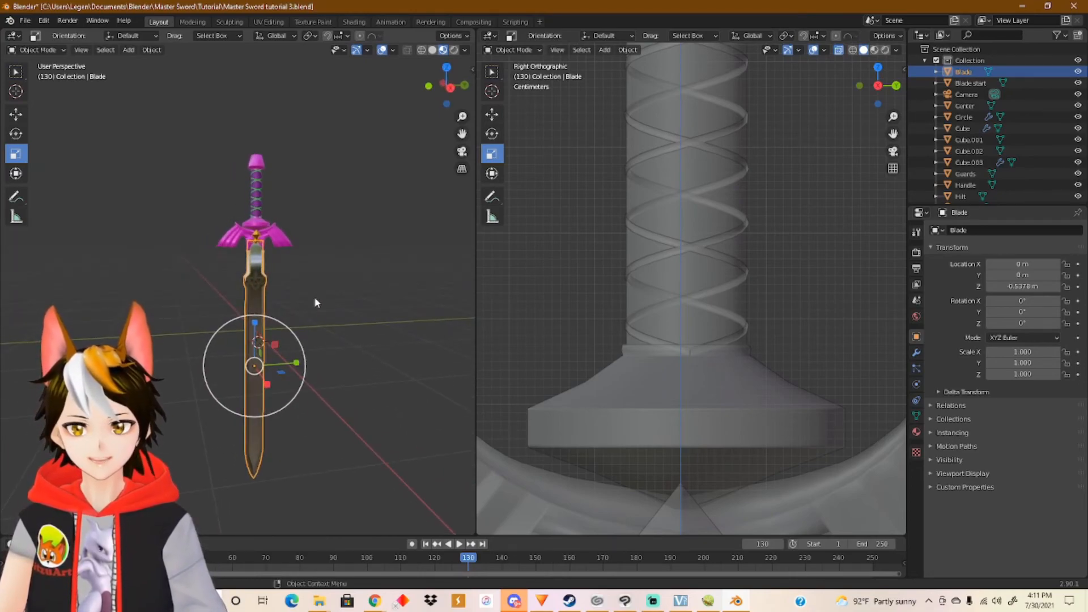
{"action": "scroll", "coordinate": [308, 316], "scroll_direction": "up", "scroll_amount": 1}
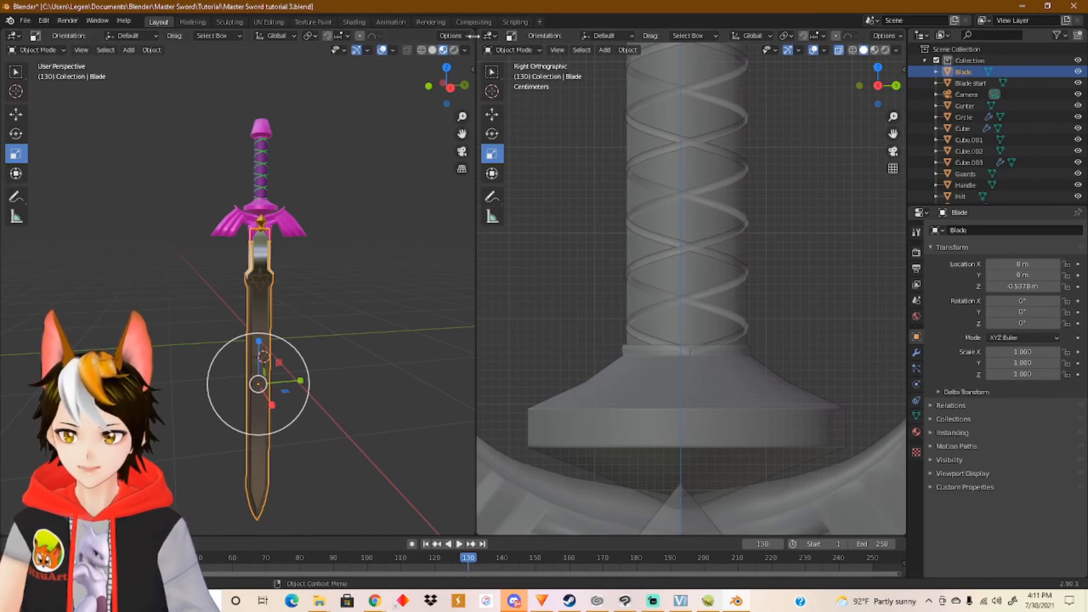
Join the two 3D viewports into a single large one showing the sword from the front.
{"action": "left_click_drag", "start_coordinate": [478, 32], "coordinate": [550, 287]}
{"action": "scroll", "coordinate": [550, 288], "scroll_direction": "down", "scroll_amount": 2}
{"action": "middle_click_drag", "start_coordinate": [550, 288], "coordinate": [578, 309]}
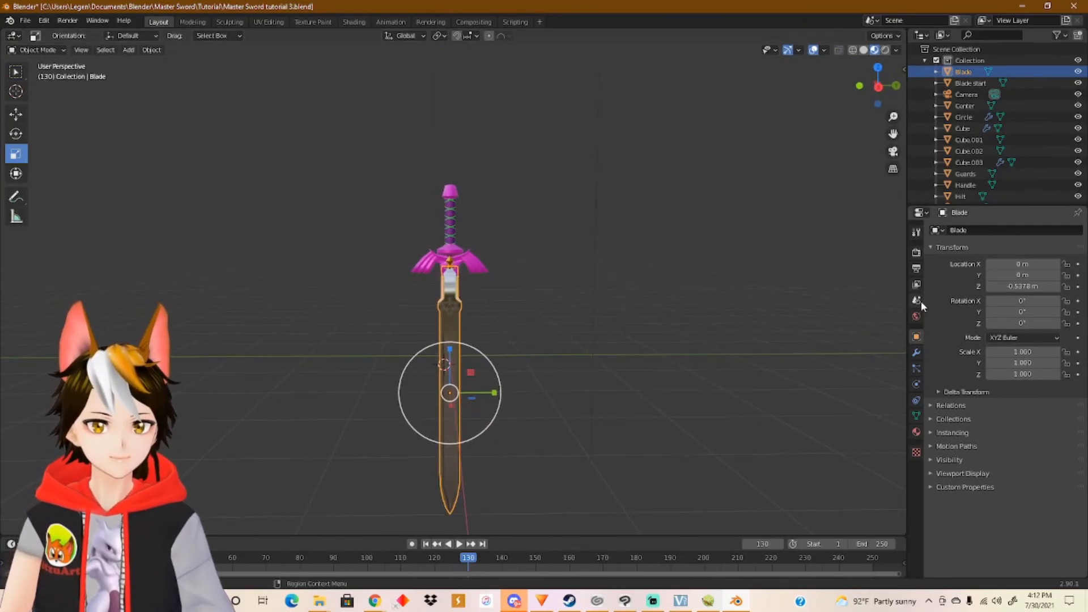
Select the scene camera and enable locking the camera to the view.
{"action": "scroll", "coordinate": [584, 301], "scroll_direction": "down", "scroll_amount": 4}
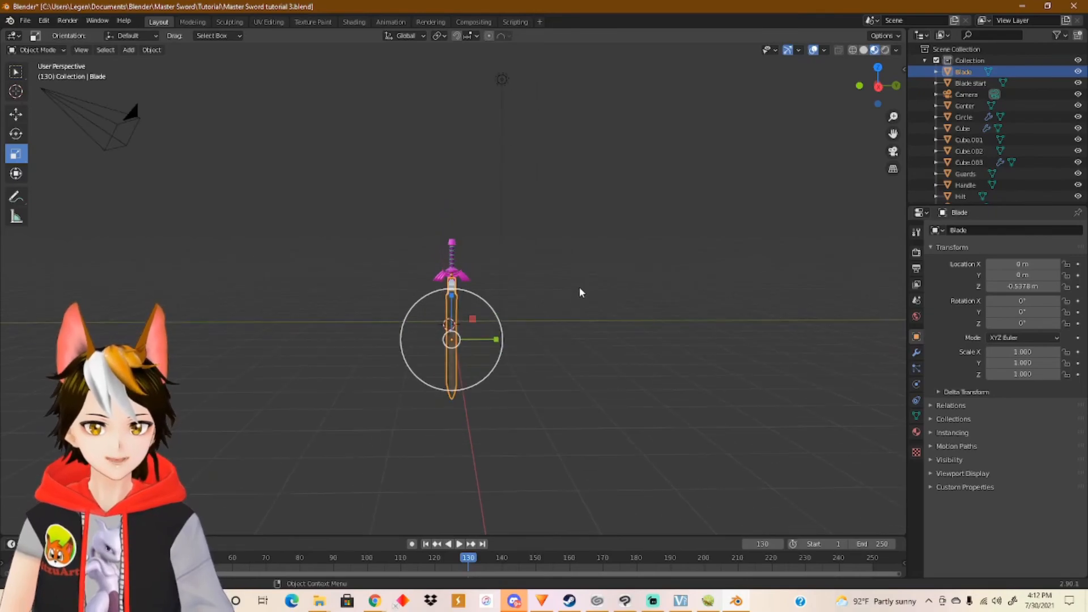
{"action": "scroll", "coordinate": [705, 206], "scroll_direction": "down", "scroll_amount": 1}
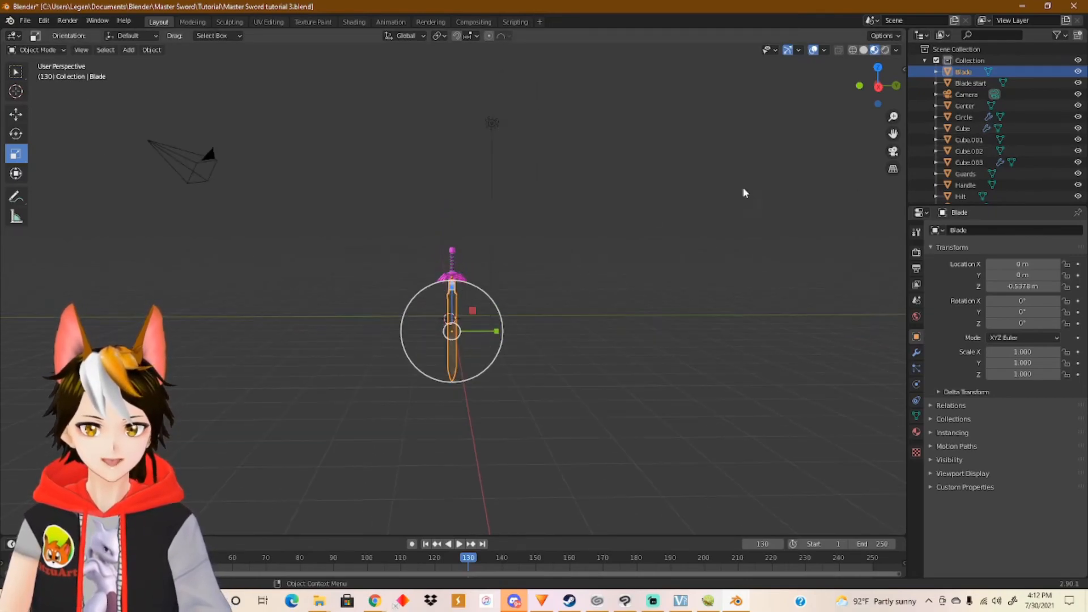
{"action": "scroll", "coordinate": [989, 144], "scroll_direction": "down", "scroll_amount": 2}
{"action": "scroll", "coordinate": [989, 144], "scroll_direction": "down", "scroll_amount": 1}
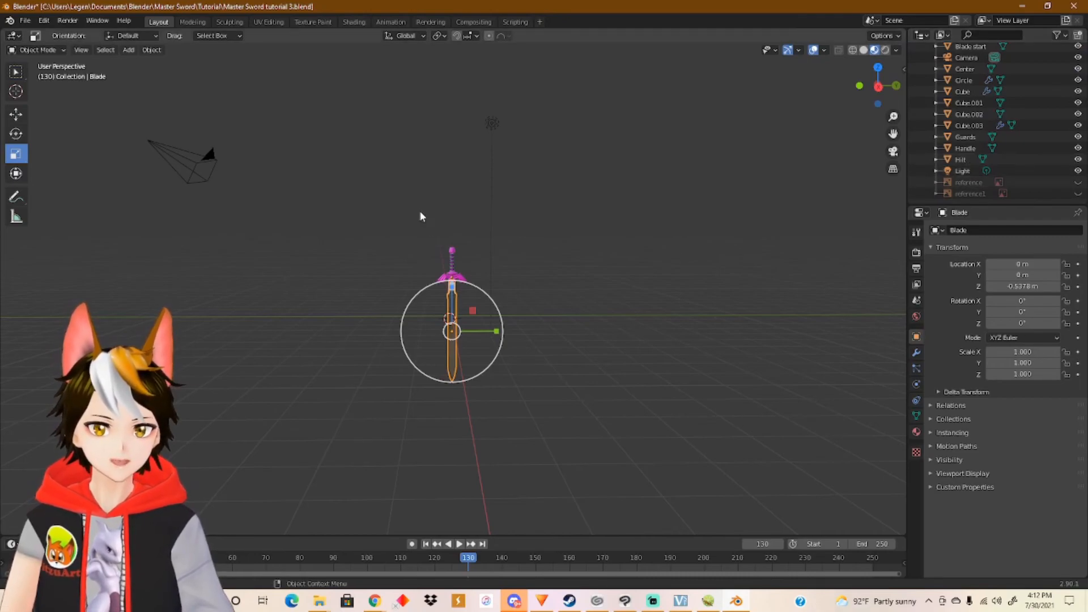
{"action": "middle_click_drag", "start_coordinate": [421, 217], "coordinate": [371, 224]}
{"action": "left_click", "coordinate": [153, 197]}
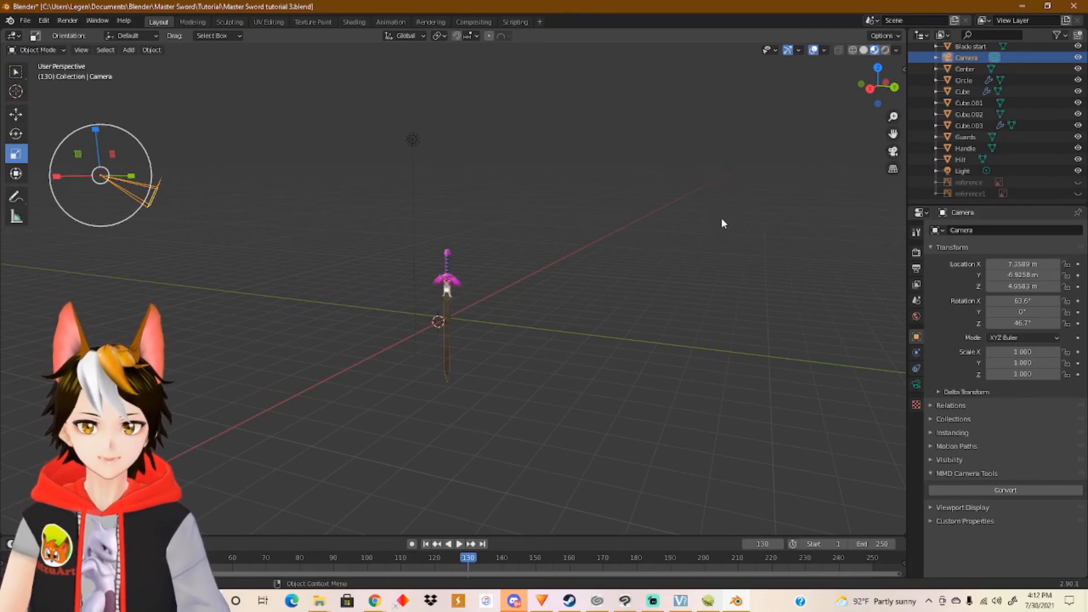
{"action": "key", "text": "n"}
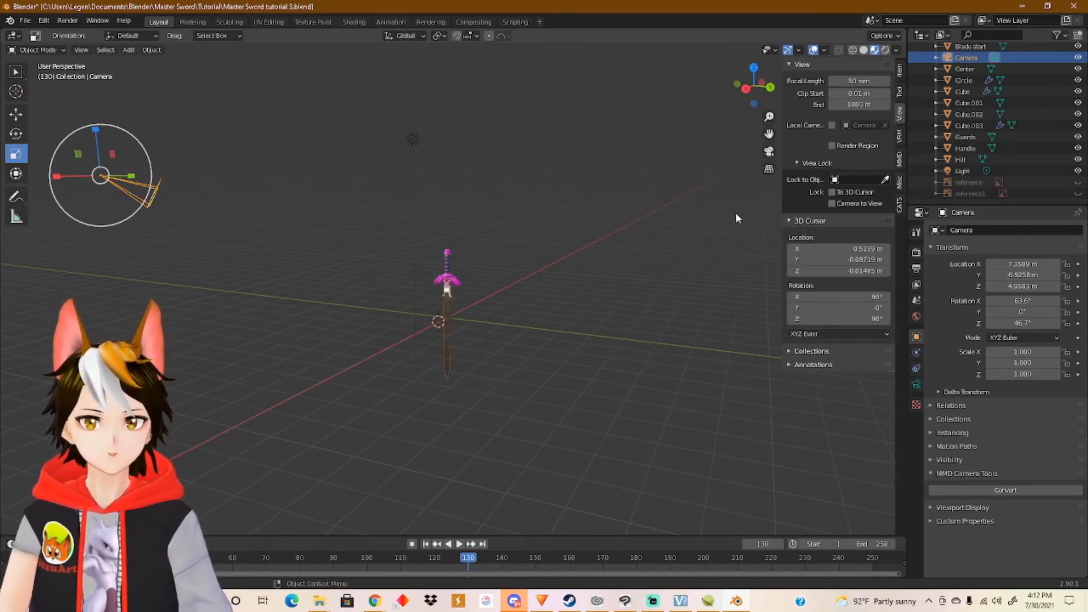
{"action": "left_click", "coordinate": [899, 137]}
{"action": "left_click", "coordinate": [900, 116]}
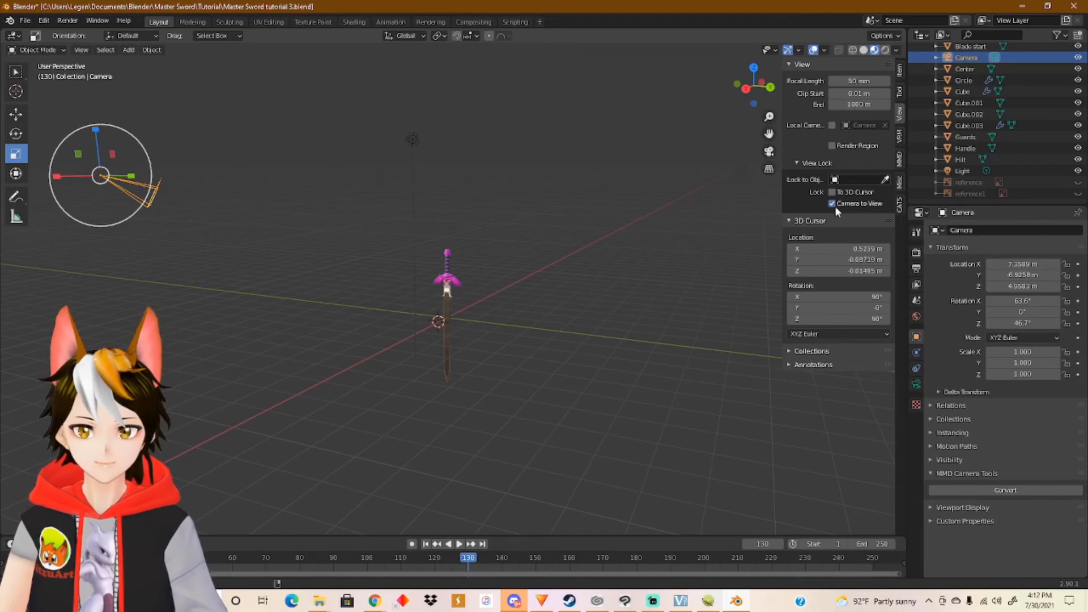
Disable the viewport's local camera and look through the scene camera.
{"action": "left_click", "coordinate": [769, 152]}
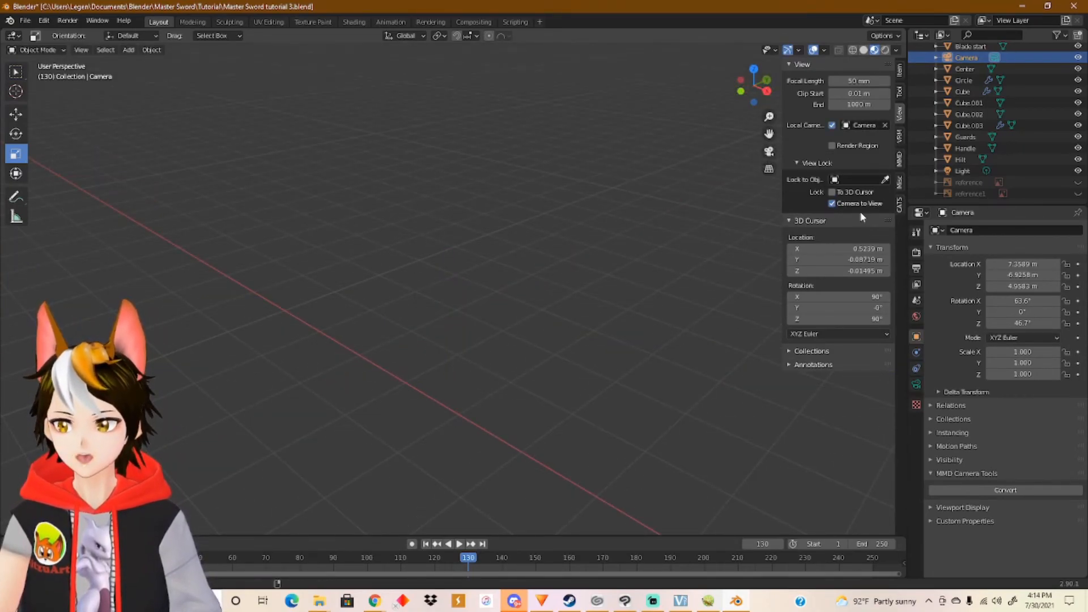
{"action": "left_click", "coordinate": [832, 125]}
{"action": "left_click", "coordinate": [770, 151]}
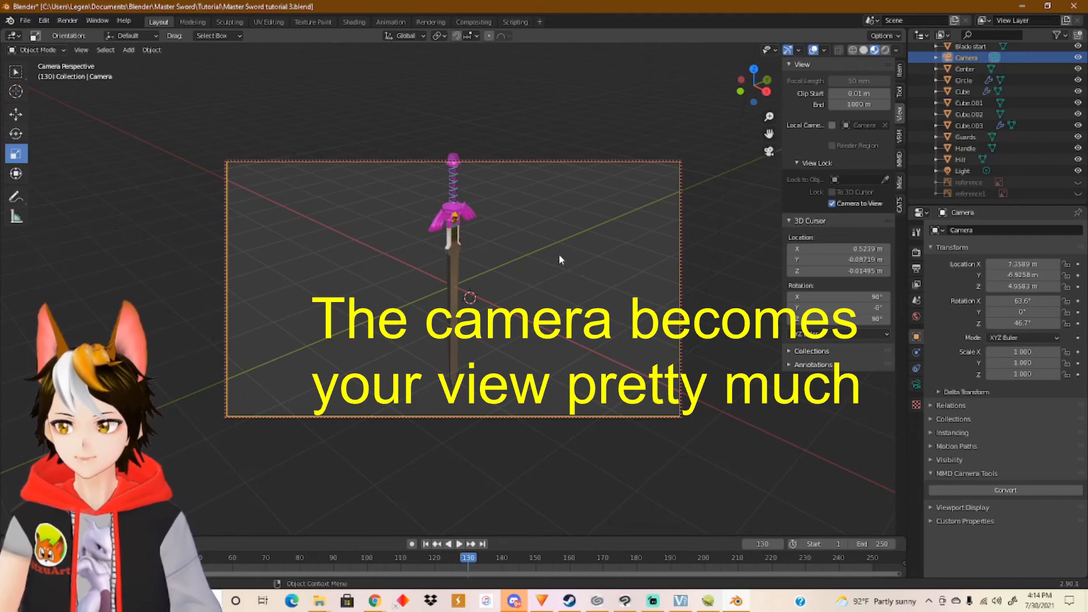
Reposition the camera to face the front of the sword with its full length inside the frame.
{"action": "middle_click_drag", "start_coordinate": [736, 243], "coordinate": [500, 292]}
{"action": "scroll", "coordinate": [471, 293], "scroll_direction": "up", "scroll_amount": 2}
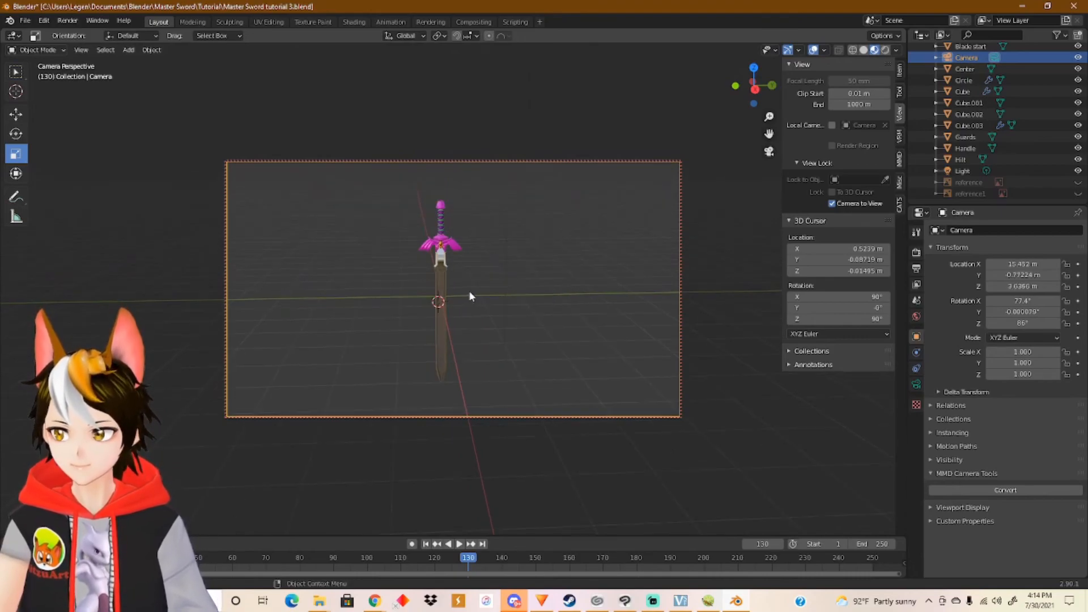
{"action": "middle_click_drag", "start_coordinate": [477, 309], "coordinate": [546, 288]}
{"action": "scroll", "coordinate": [513, 294], "scroll_direction": "down", "scroll_amount": 2}
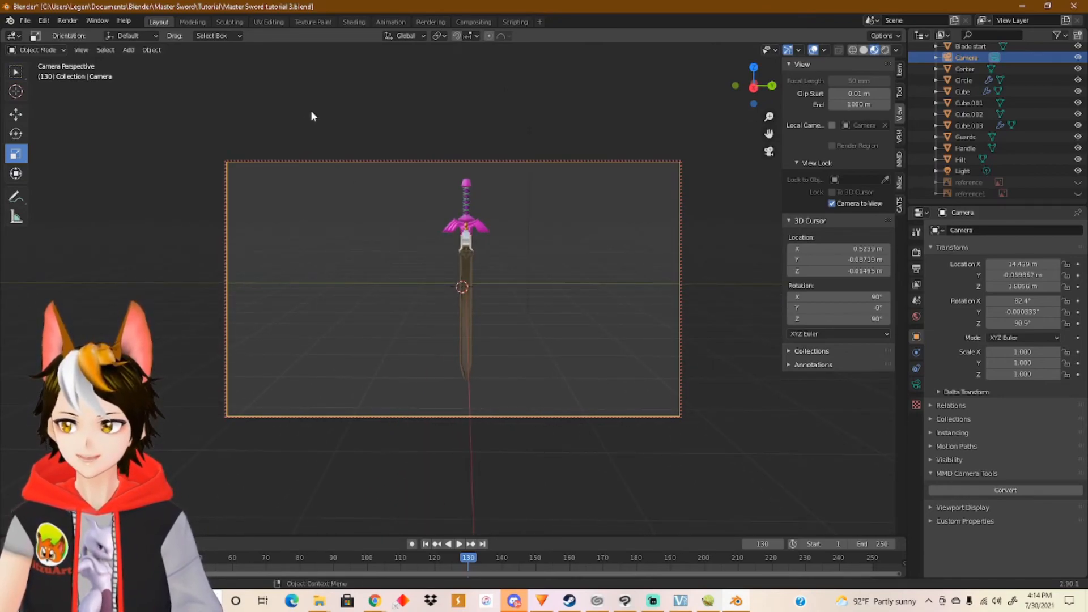
Render a still image of the sword, review the result, and close the render window.
{"action": "left_click", "coordinate": [68, 20]}
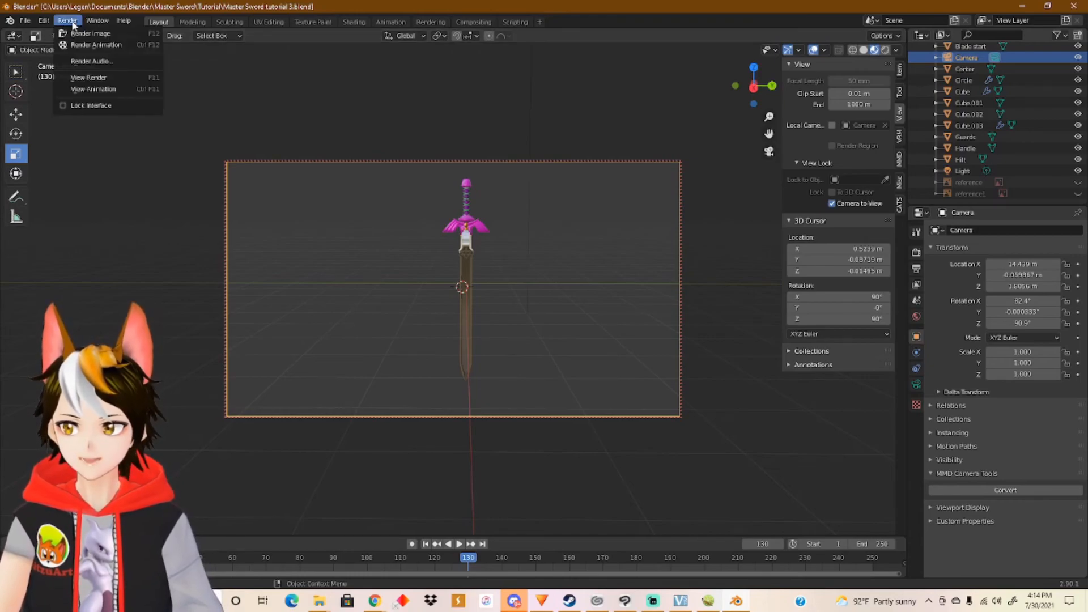
{"action": "left_click", "coordinate": [122, 34]}
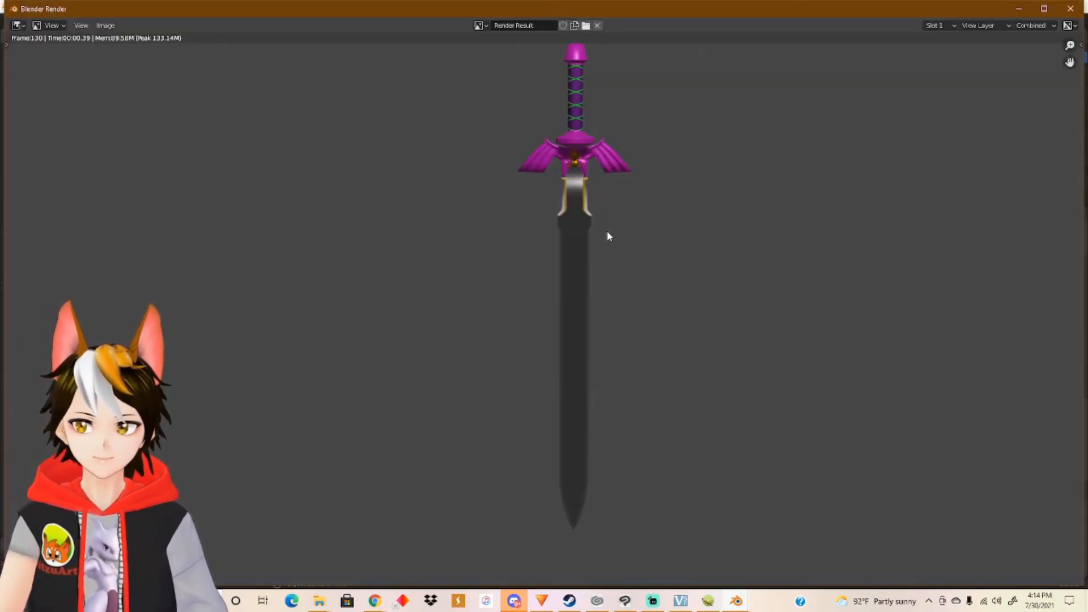
{"action": "scroll", "coordinate": [651, 227], "scroll_direction": "down", "scroll_amount": 1}
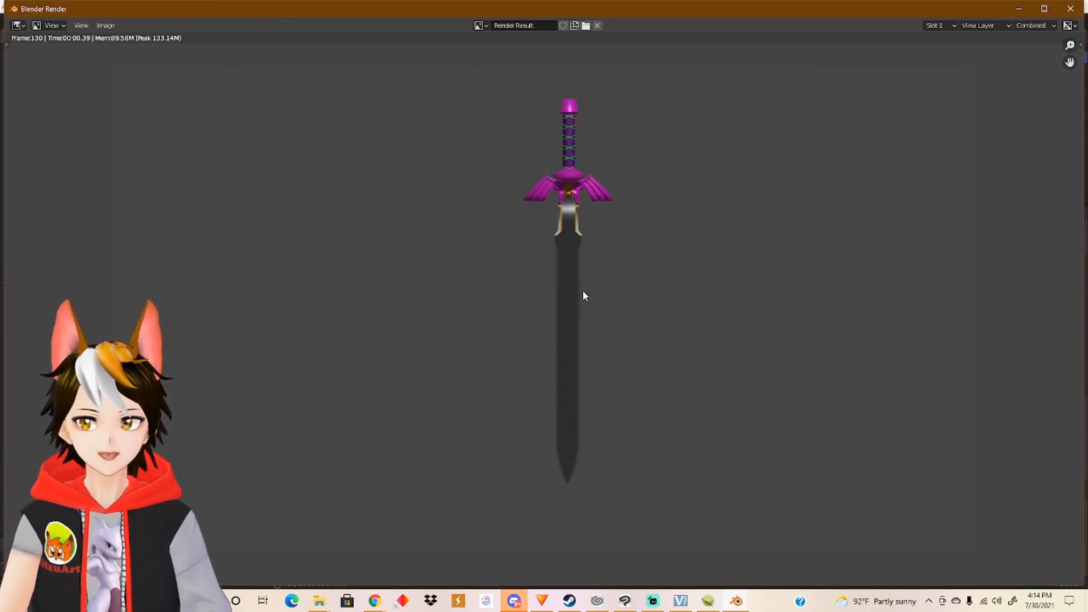
{"action": "left_click", "coordinate": [1071, 9]}
Move the camera closer and recentre it so the sword spans the full height of the frame.
{"action": "scroll", "coordinate": [504, 281], "scroll_direction": "up", "scroll_amount": 2}
{"action": "middle_click_drag", "start_coordinate": [504, 283], "coordinate": [503, 276]}
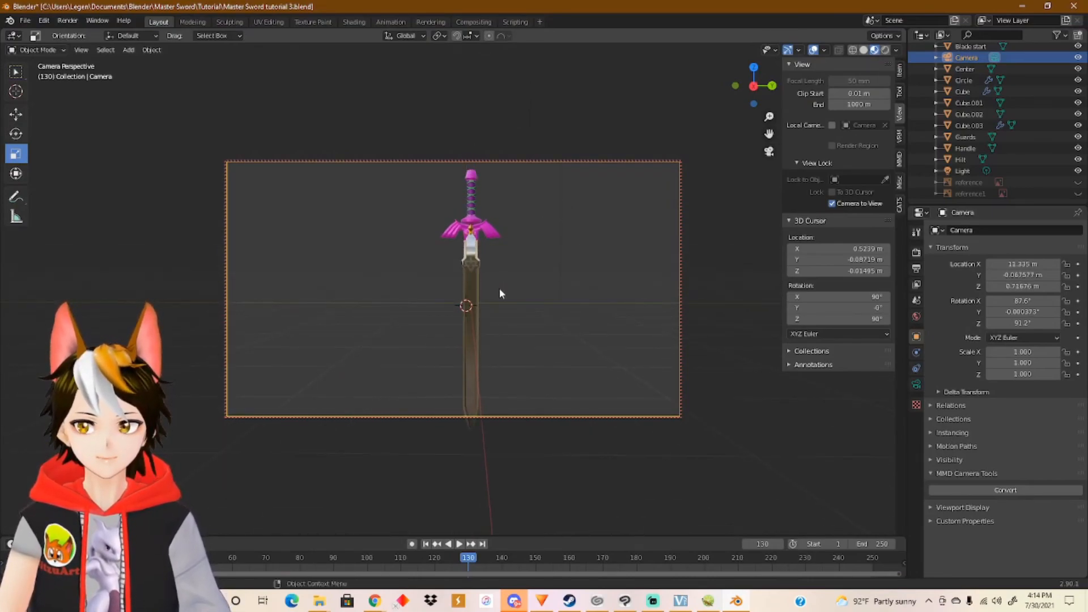
{"action": "middle_click_drag", "start_coordinate": [494, 288], "coordinate": [484, 283], "text": "shift"}
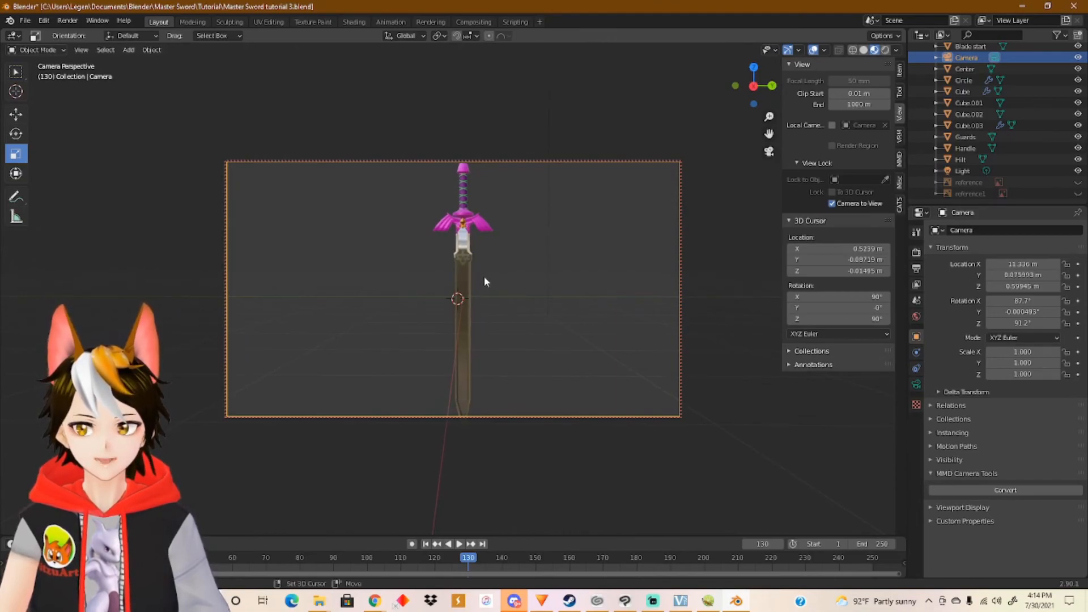
Adjust the camera so the whole sword sits inside the frame with a small margin, and render a still image for review.
{"action": "right_click", "coordinate": [489, 302], "text": "shift"}
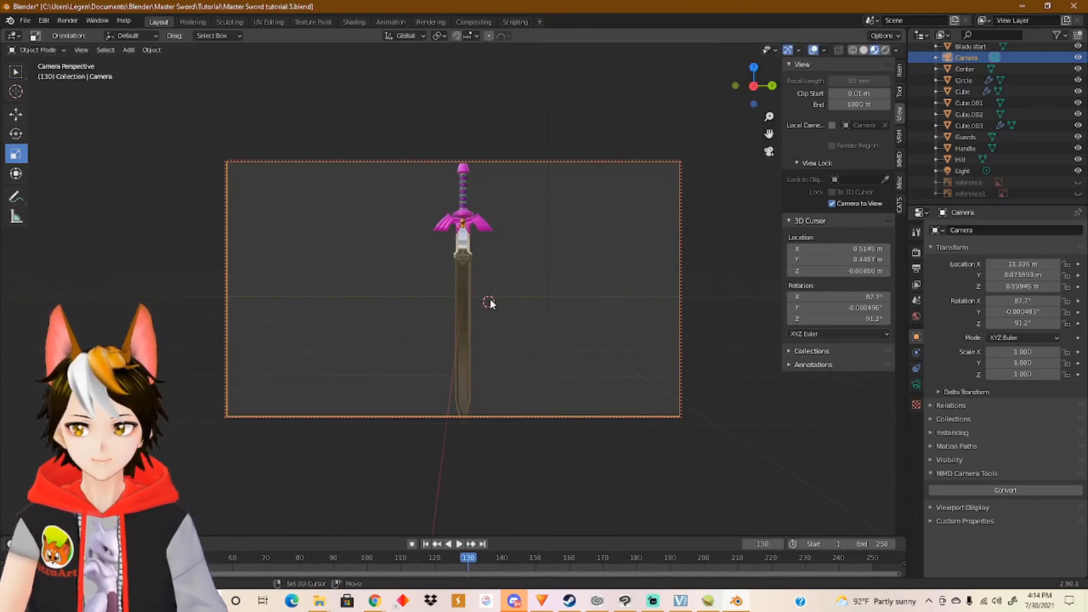
{"action": "mouse_move", "coordinate": [480, 296]}
{"action": "middle_mouse_down", "text": "shift"}
{"action": "mouse_move", "coordinate": [486, 281]}
{"action": "mouse_move", "coordinate": [490, 306]}
{"action": "mouse_move", "coordinate": [495, 293]}
{"action": "middle_mouse_up", "text": "shift"}
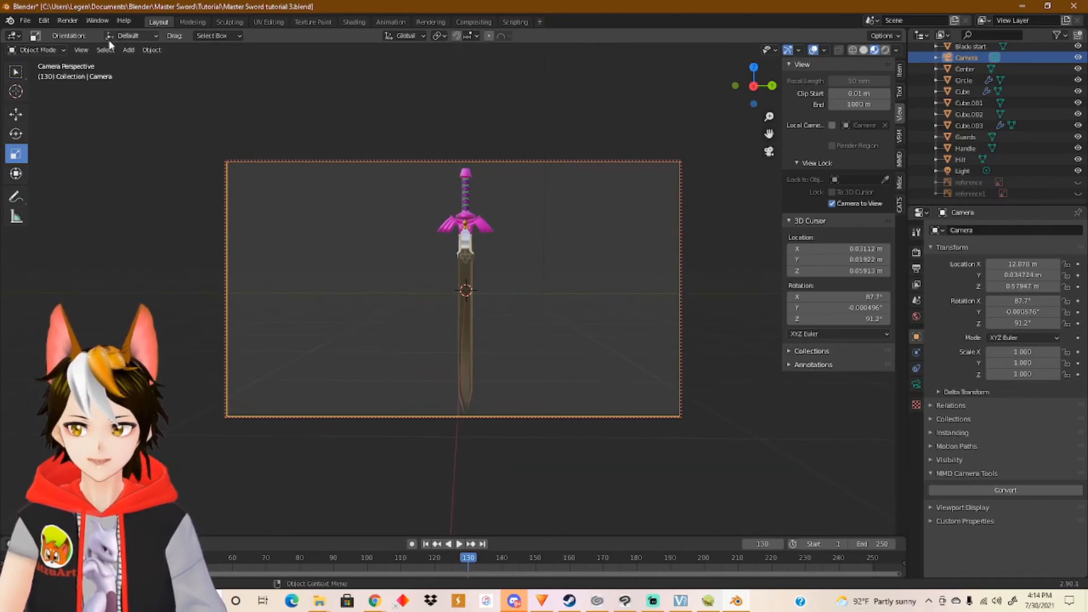
{"action": "key", "text": "F12"}
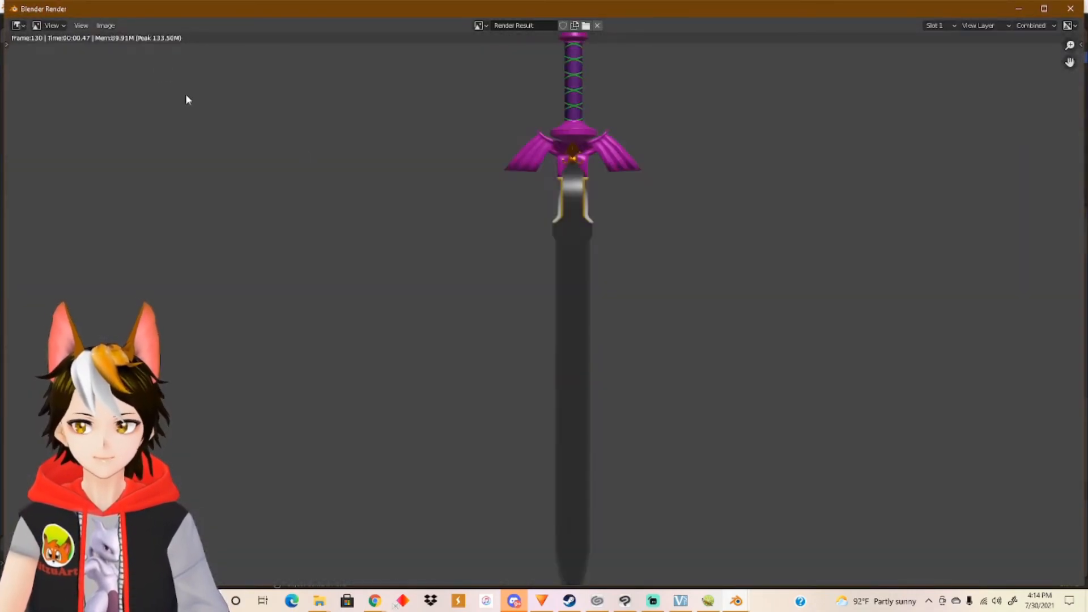
{"action": "scroll", "coordinate": [564, 249], "scroll_direction": "down", "scroll_amount": 1}
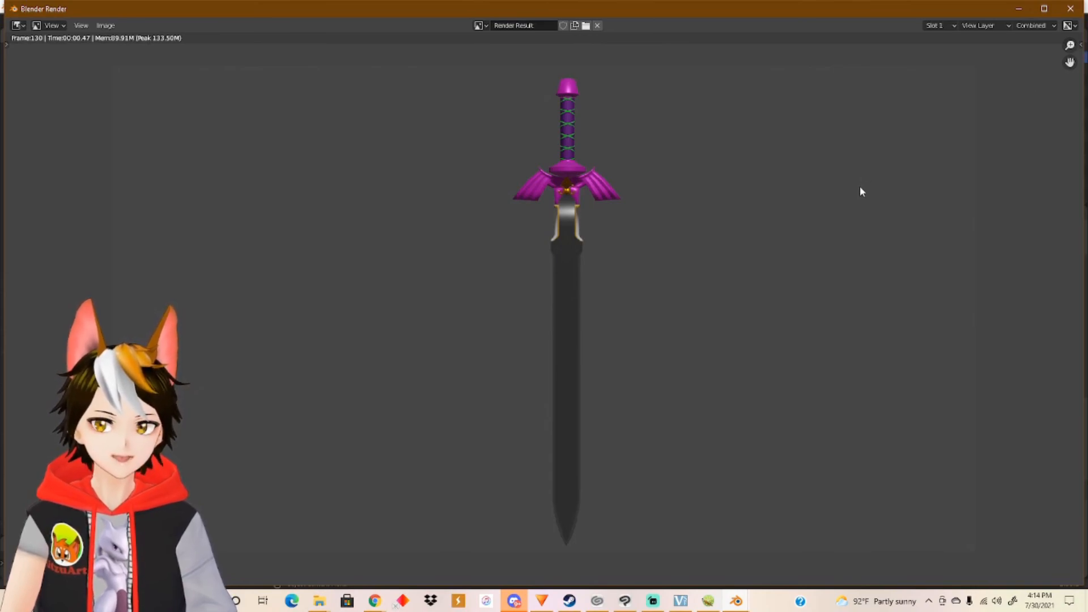
{"action": "left_click", "coordinate": [1071, 9]}
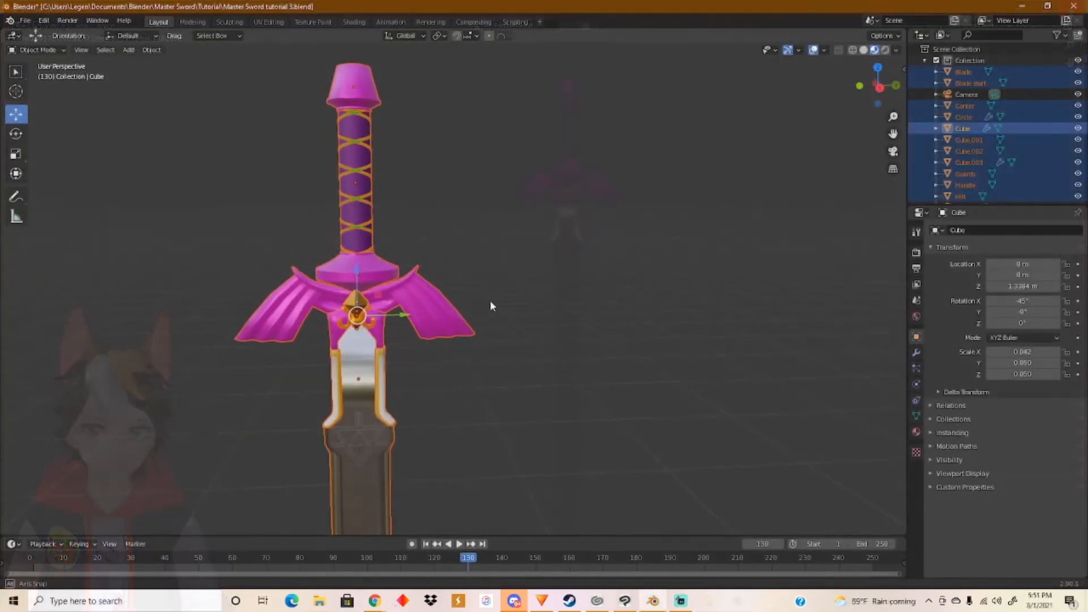
Apply the Screw and Mirror modifiers on the green wrap around the sword's handle.
{"action": "middle_click_drag", "start_coordinate": [489, 301], "coordinate": [541, 321]}
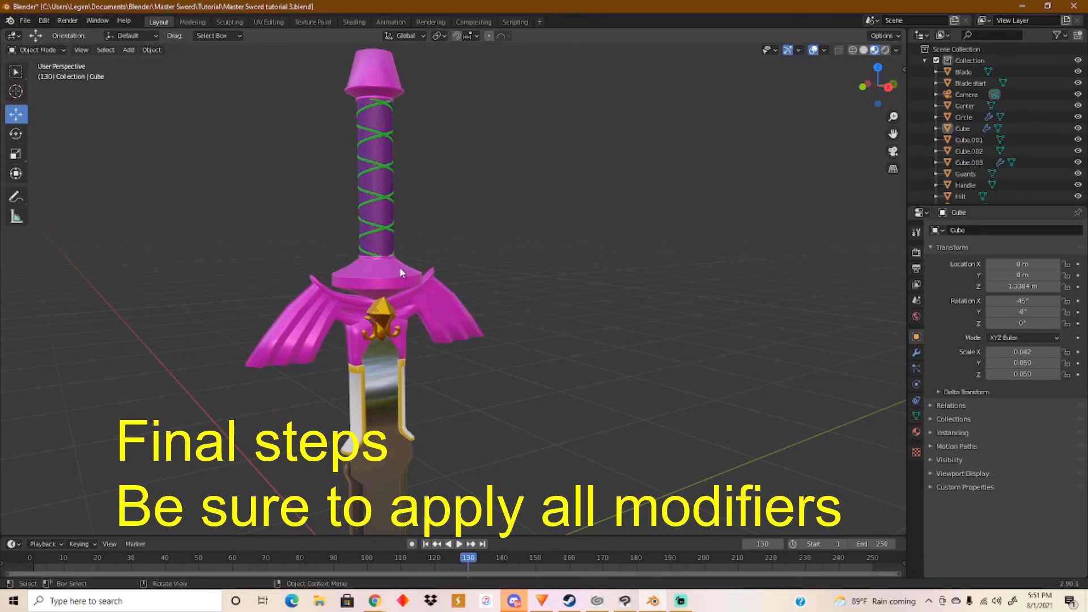
{"action": "left_click", "coordinate": [385, 234]}
{"action": "scroll", "coordinate": [392, 257], "scroll_direction": "up", "scroll_amount": 3}
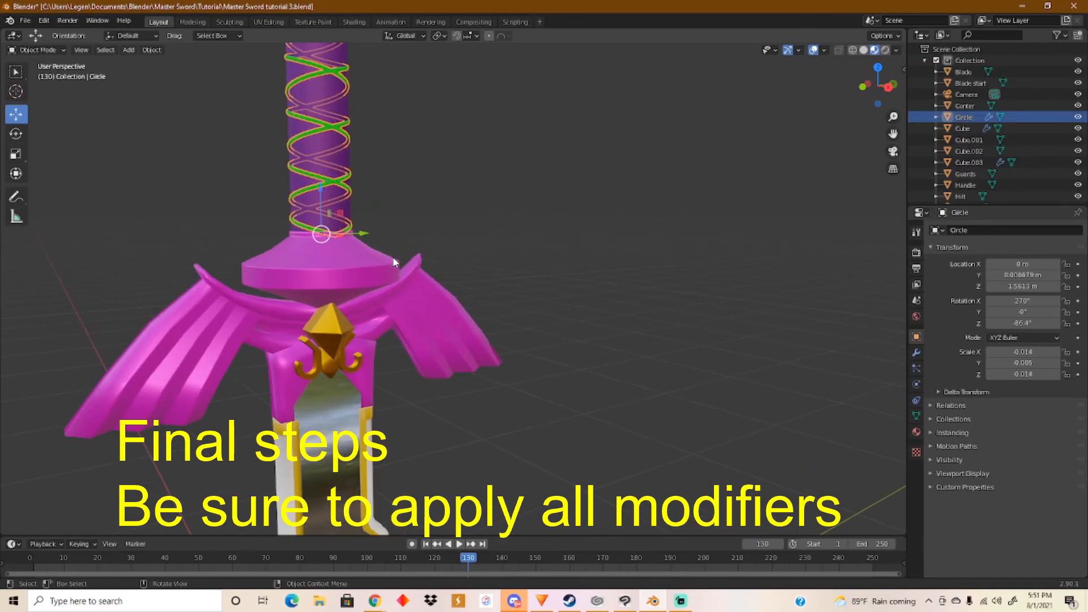
{"action": "middle_click_drag", "start_coordinate": [409, 223], "coordinate": [542, 309], "text": "shift"}
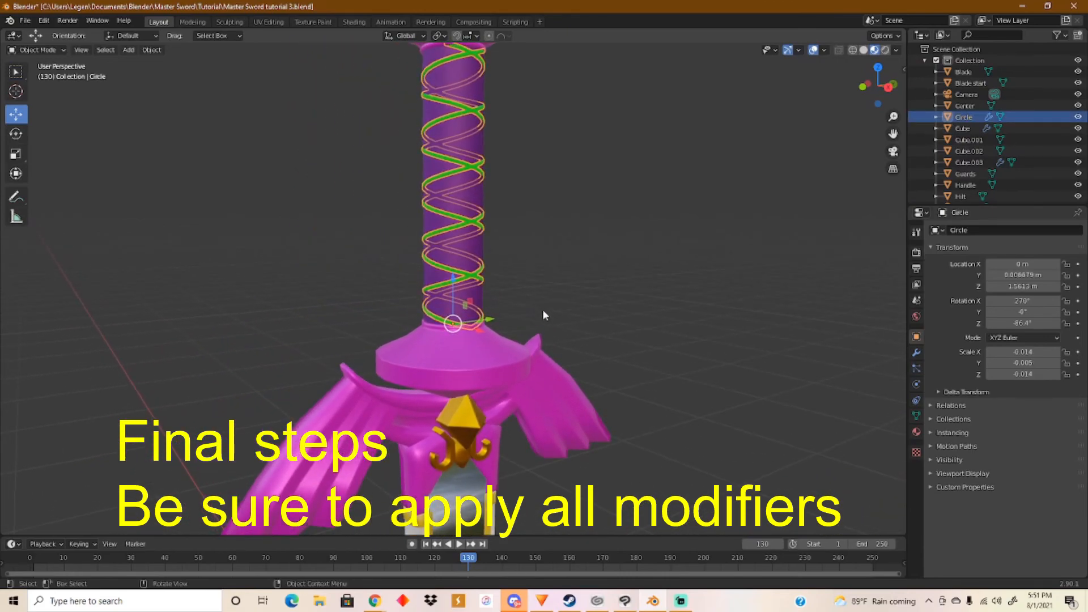
{"action": "scroll", "coordinate": [543, 308], "scroll_direction": "up", "scroll_amount": 2}
{"action": "left_click", "coordinate": [917, 352]}
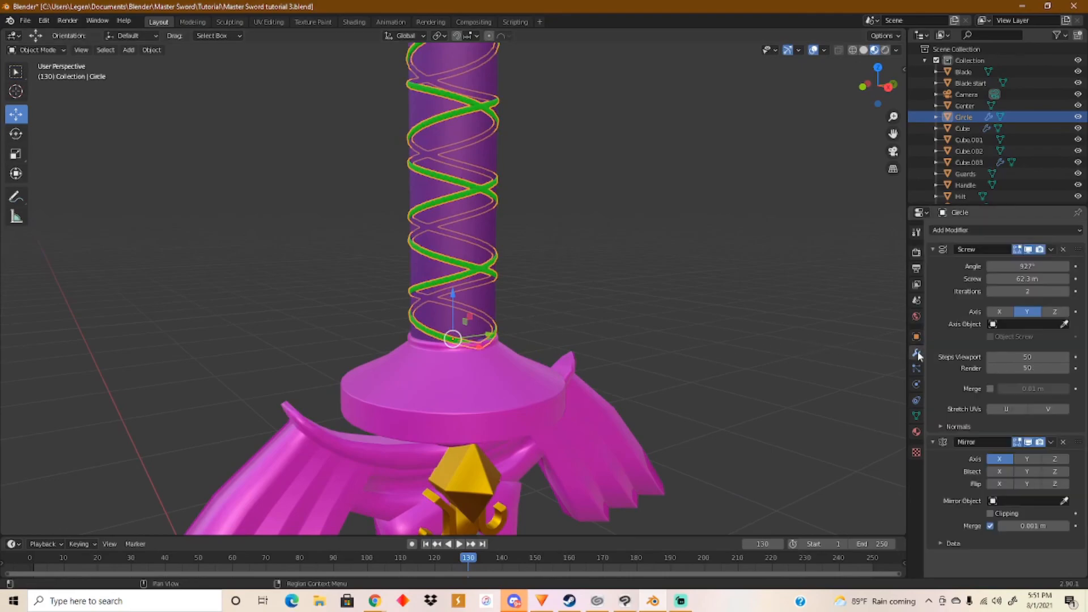
{"action": "left_click", "coordinate": [1051, 249]}
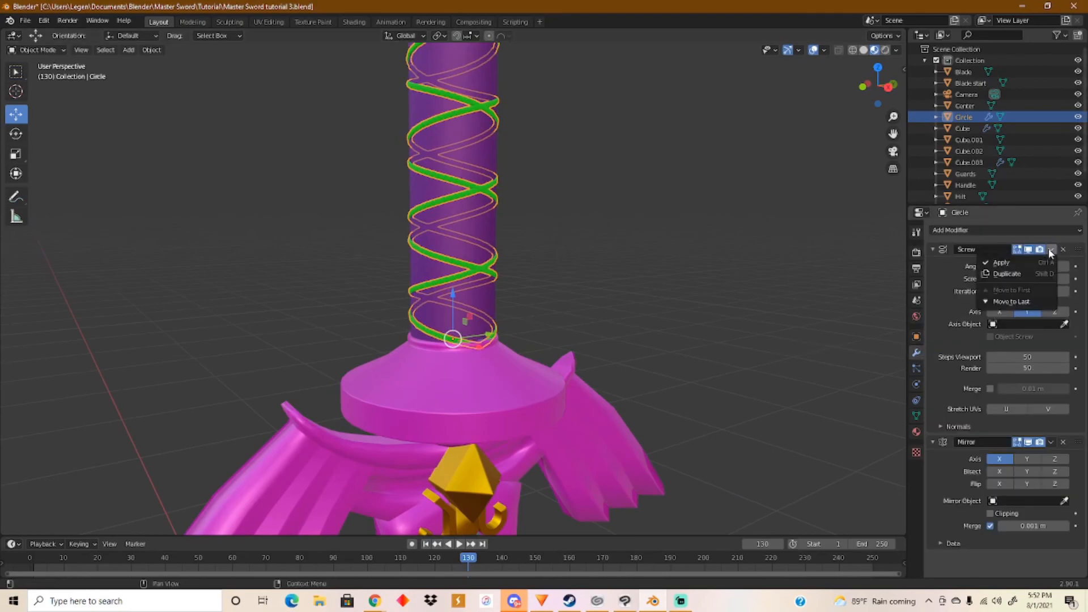
{"action": "left_click", "coordinate": [1024, 263]}
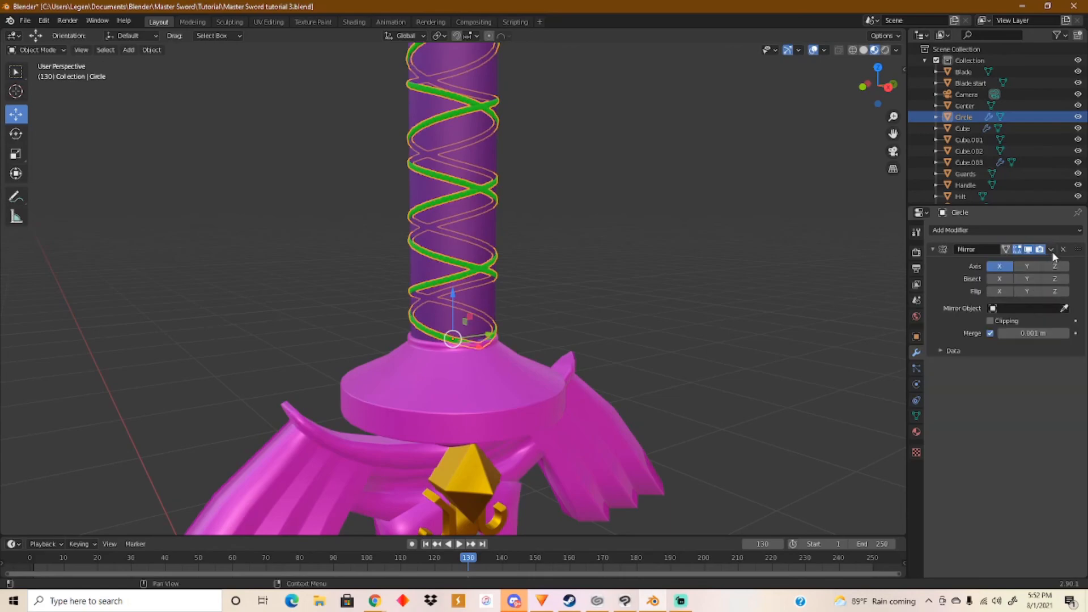
{"action": "left_click", "coordinate": [1052, 250]}
{"action": "left_click", "coordinate": [1038, 266]}
Apply the Mirror modifier on the white and gold side pieces below the guard.
{"action": "middle_click_drag", "start_coordinate": [754, 376], "coordinate": [526, 434]}
{"action": "left_click", "coordinate": [464, 431]}
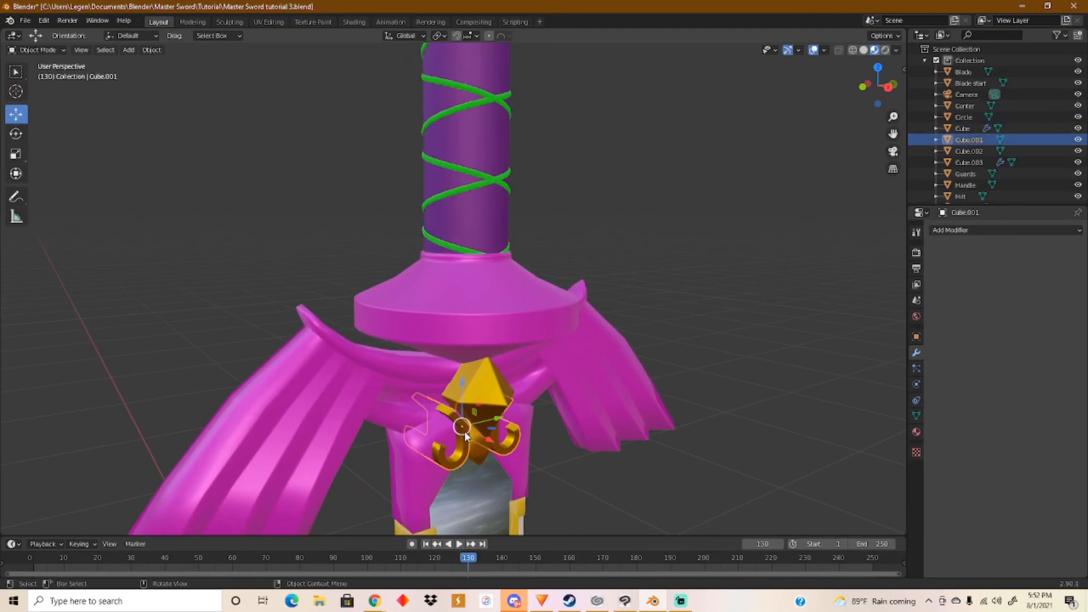
{"action": "left_click", "coordinate": [516, 509]}
{"action": "left_click", "coordinate": [1050, 251]}
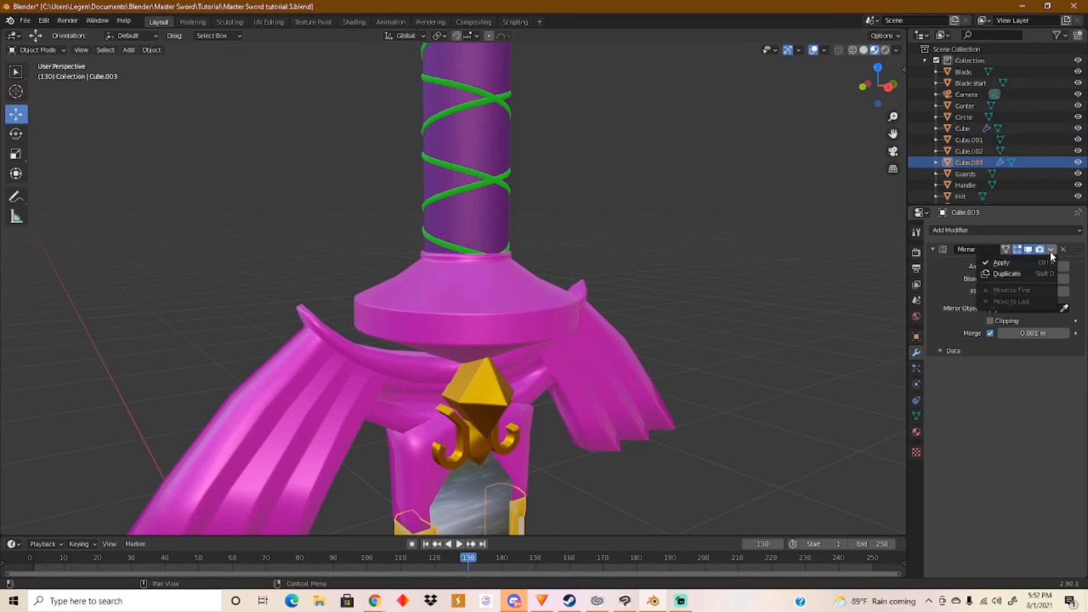
{"action": "left_click", "coordinate": [996, 263]}
Select all parts of the sword with the gold diamond as the active object and join them into one object.
{"action": "scroll", "coordinate": [612, 335], "scroll_direction": "down", "scroll_amount": 7}
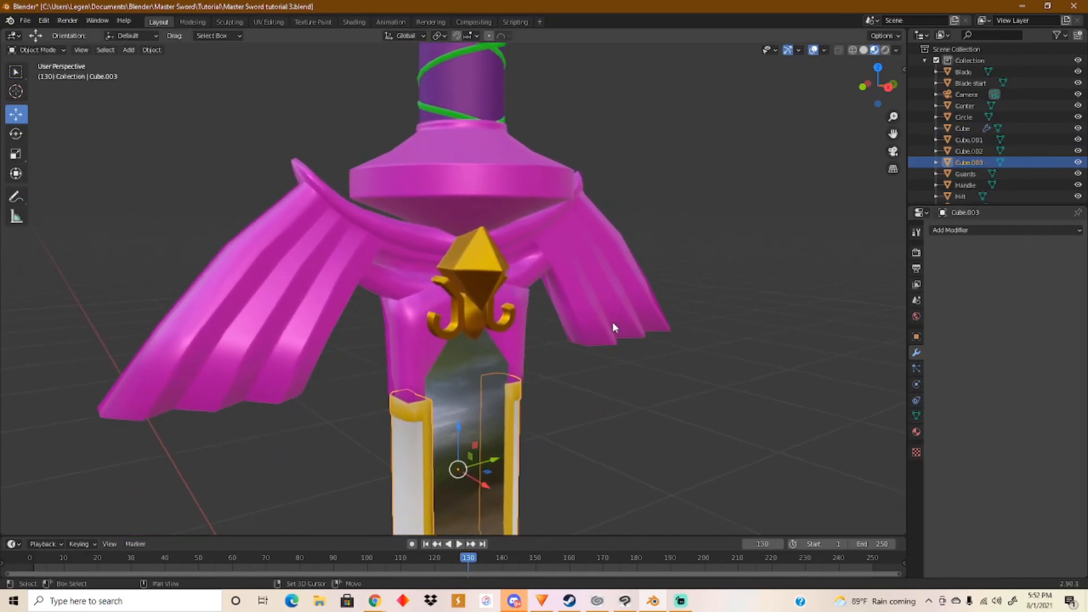
{"action": "left_click_drag", "start_coordinate": [603, 446], "coordinate": [375, 116]}
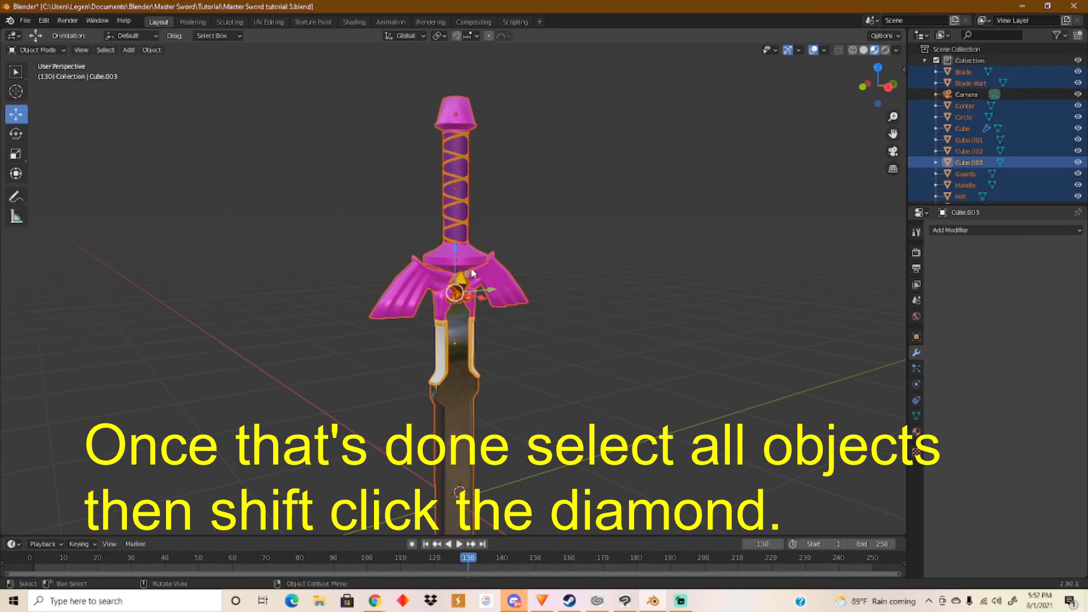
{"action": "left_click", "coordinate": [462, 285], "text": "shift"}
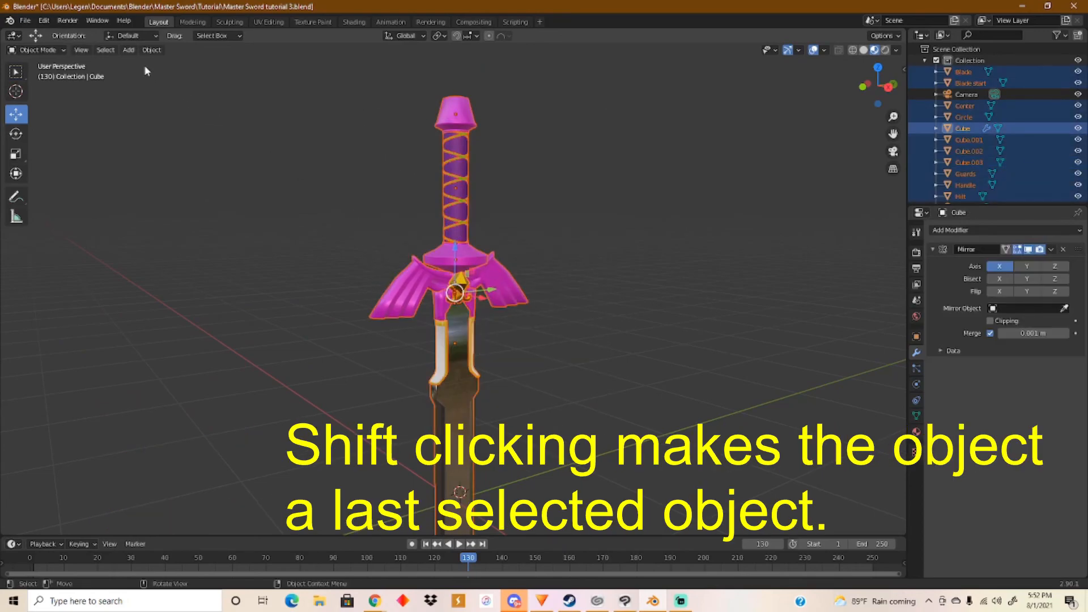
{"action": "left_click", "coordinate": [149, 50]}
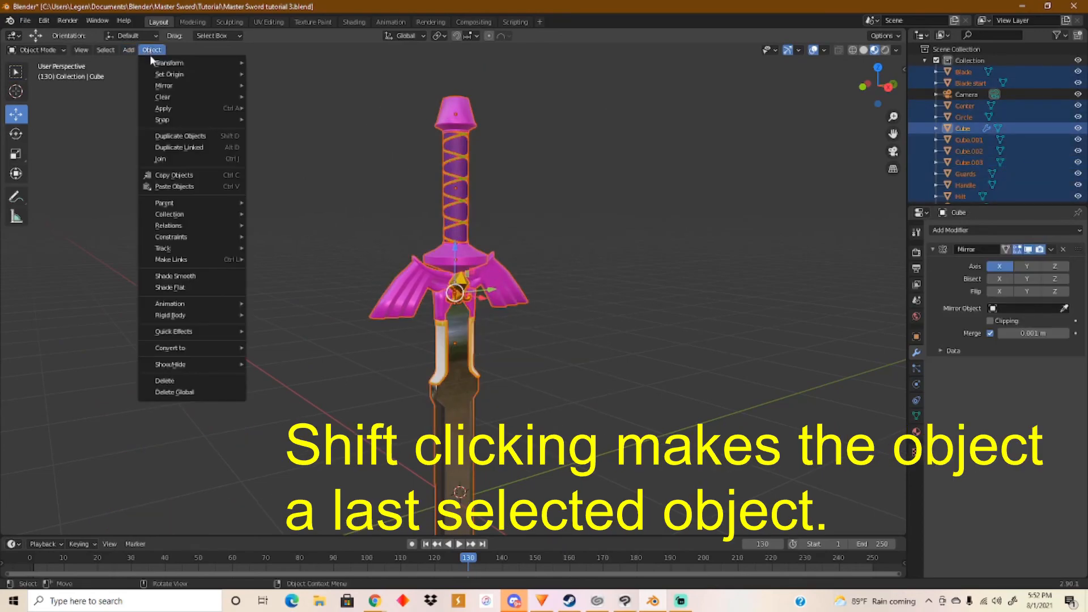
{"action": "left_click", "coordinate": [180, 159]}
{"action": "left_click", "coordinate": [593, 246]}
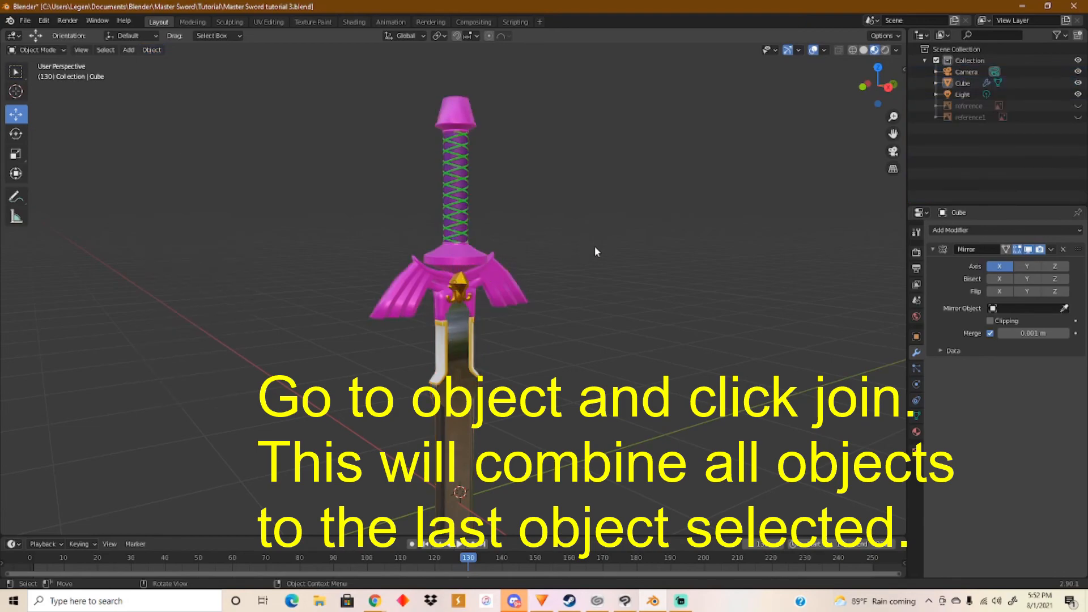
Select the joined sword, shift it along the Y axis as a test, and inspect the guard and blade from several sides.
{"action": "left_click", "coordinate": [470, 291]}
{"action": "left_click", "coordinate": [489, 370]}
{"action": "left_click", "coordinate": [492, 302]}
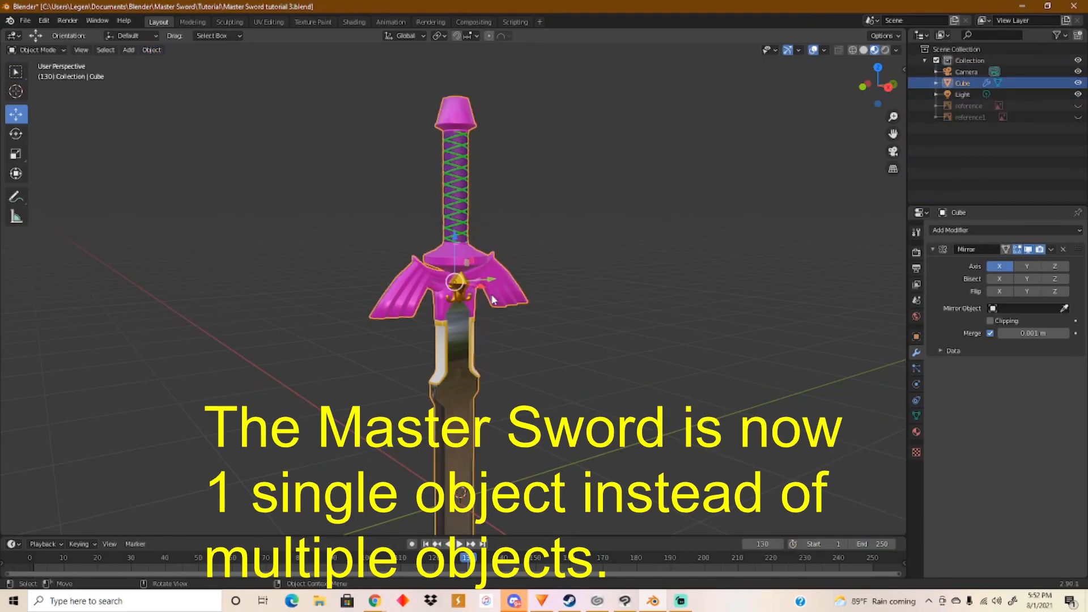
{"action": "left_click_drag", "start_coordinate": [485, 279], "coordinate": [424, 299]}
{"action": "middle_click_drag", "start_coordinate": [424, 298], "coordinate": [568, 231]}
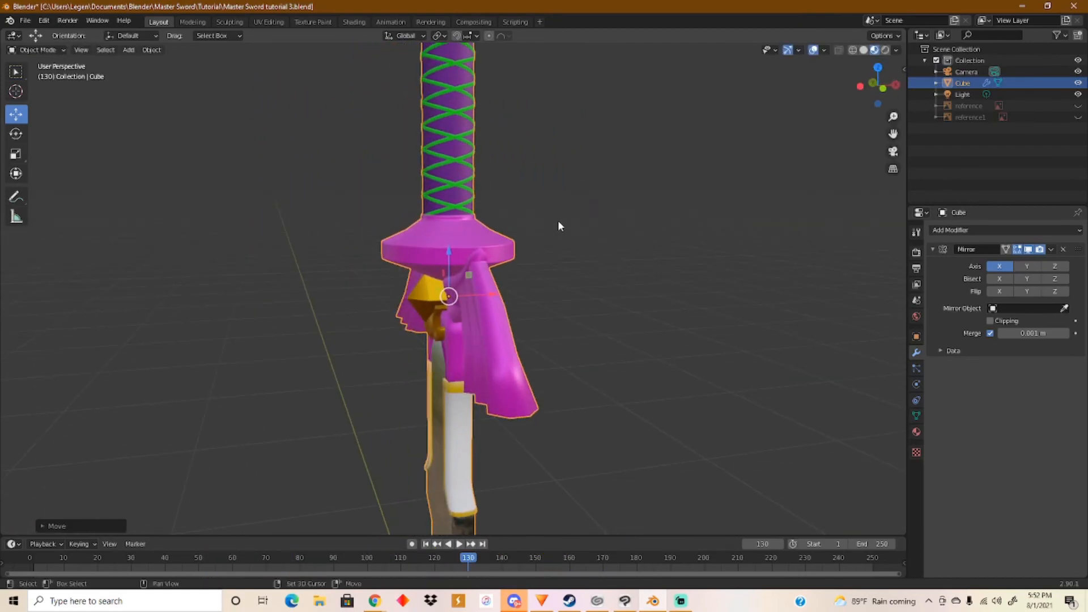
{"action": "scroll", "coordinate": [533, 311], "scroll_direction": "up", "scroll_amount": 3}
{"action": "middle_click_drag", "start_coordinate": [534, 312], "coordinate": [636, 254]}
{"action": "scroll", "coordinate": [636, 254], "scroll_direction": "down", "scroll_amount": 5}
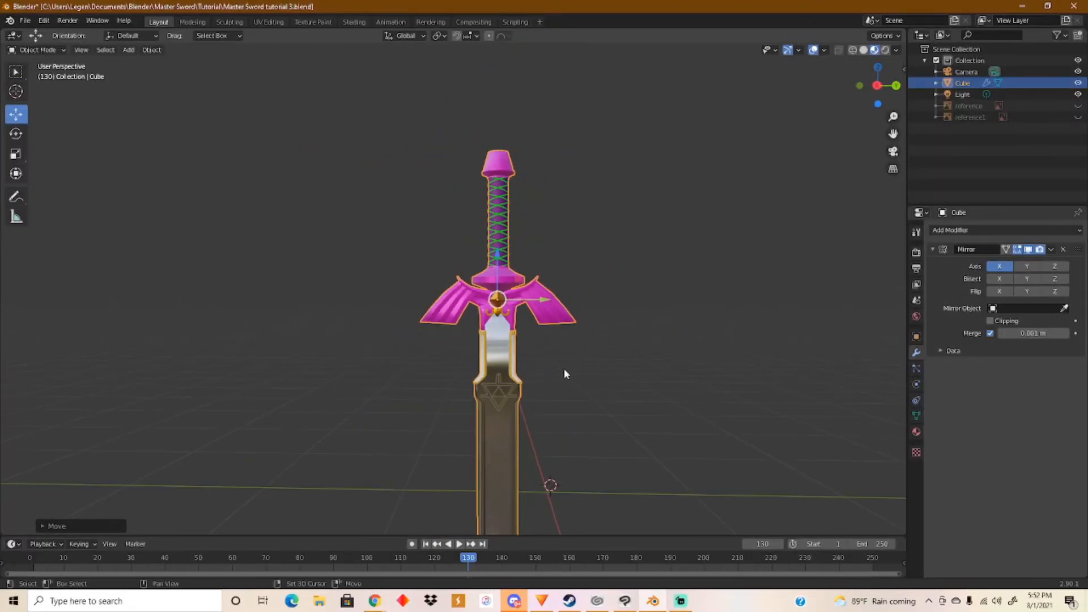
Rename the joined sword object to "Master Sword".
{"action": "middle_click_drag", "start_coordinate": [579, 306], "coordinate": [564, 433]}
{"action": "double_click", "coordinate": [964, 83]}
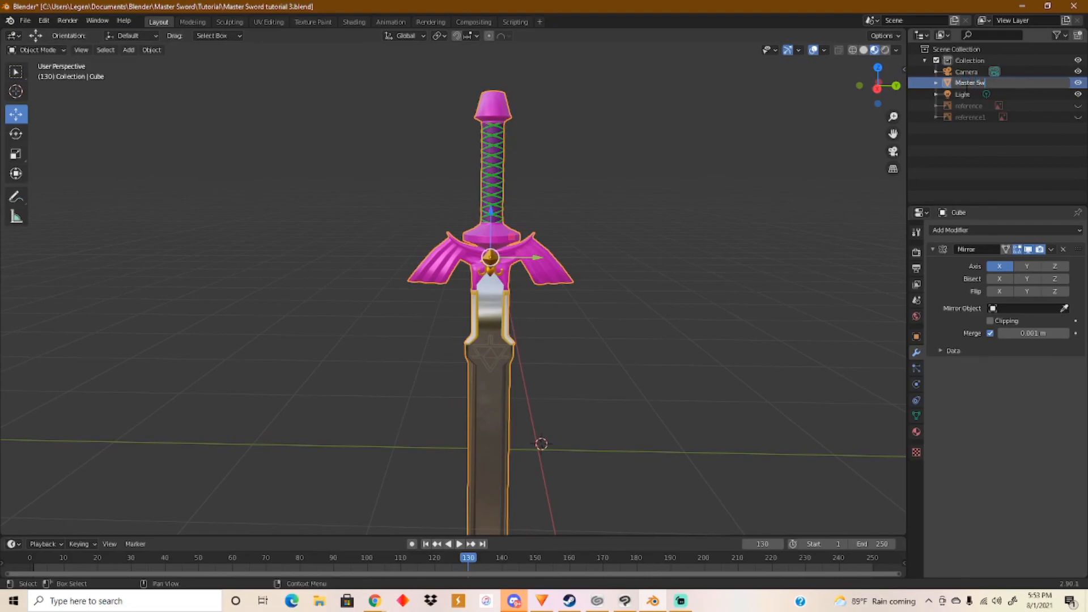
{"action": "key", "text": "Return"}
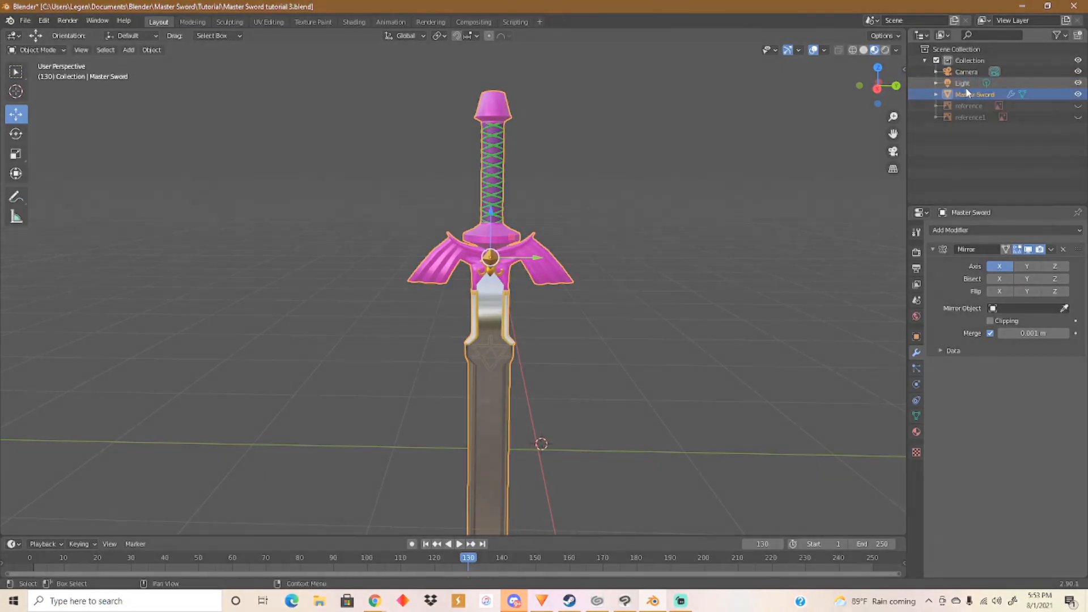